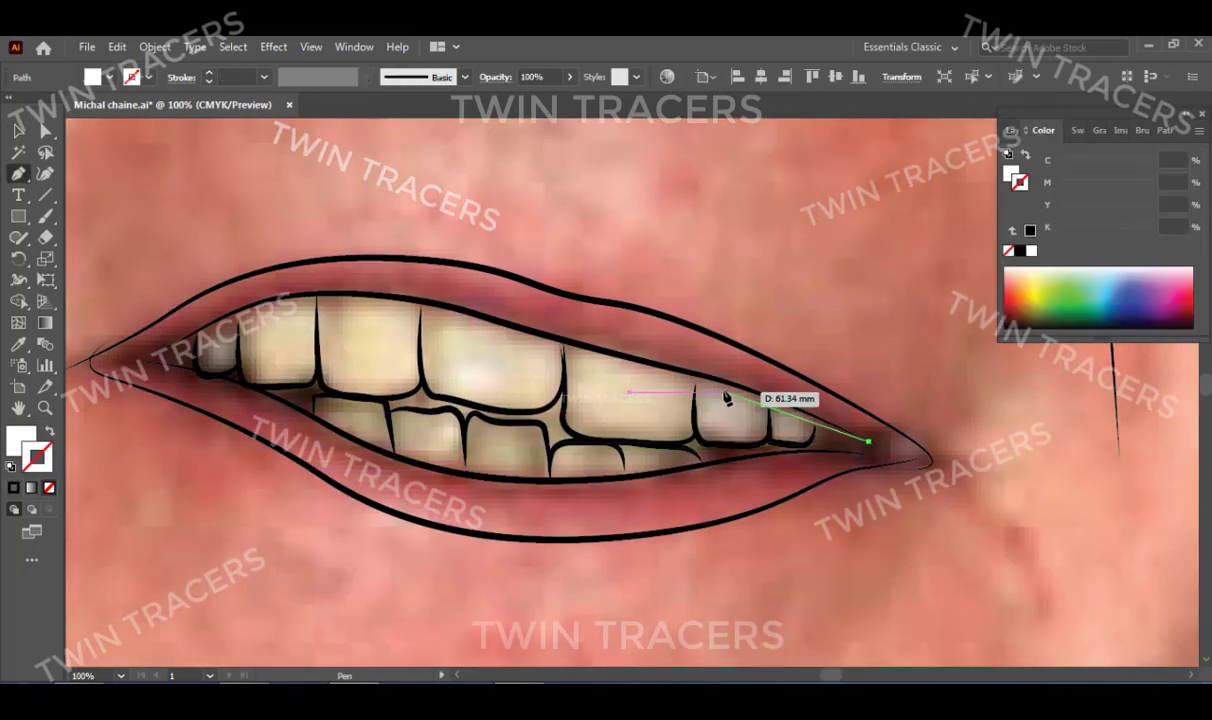
Start the upper-teeth outline, undoing a stray lower-teeth shape.
{"action": "left_click", "coordinate": [713, 378]}
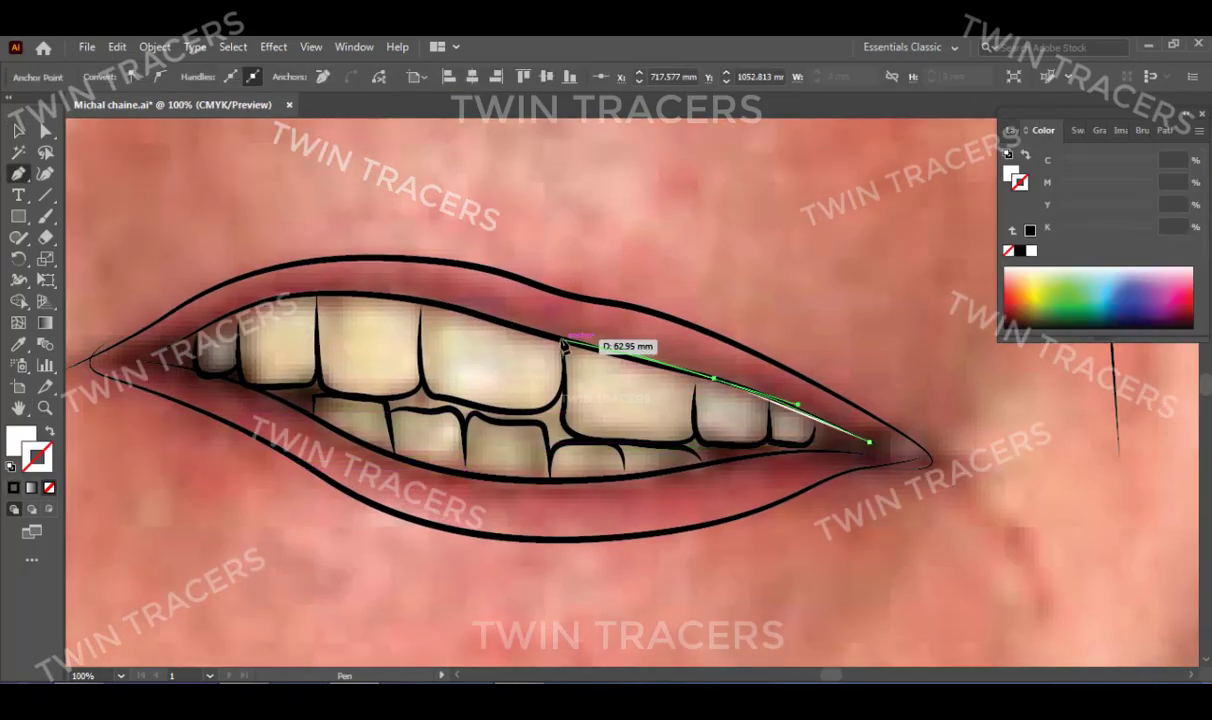
{"action": "left_click_drag", "start_coordinate": [325, 500], "coordinate": [875, 505]}
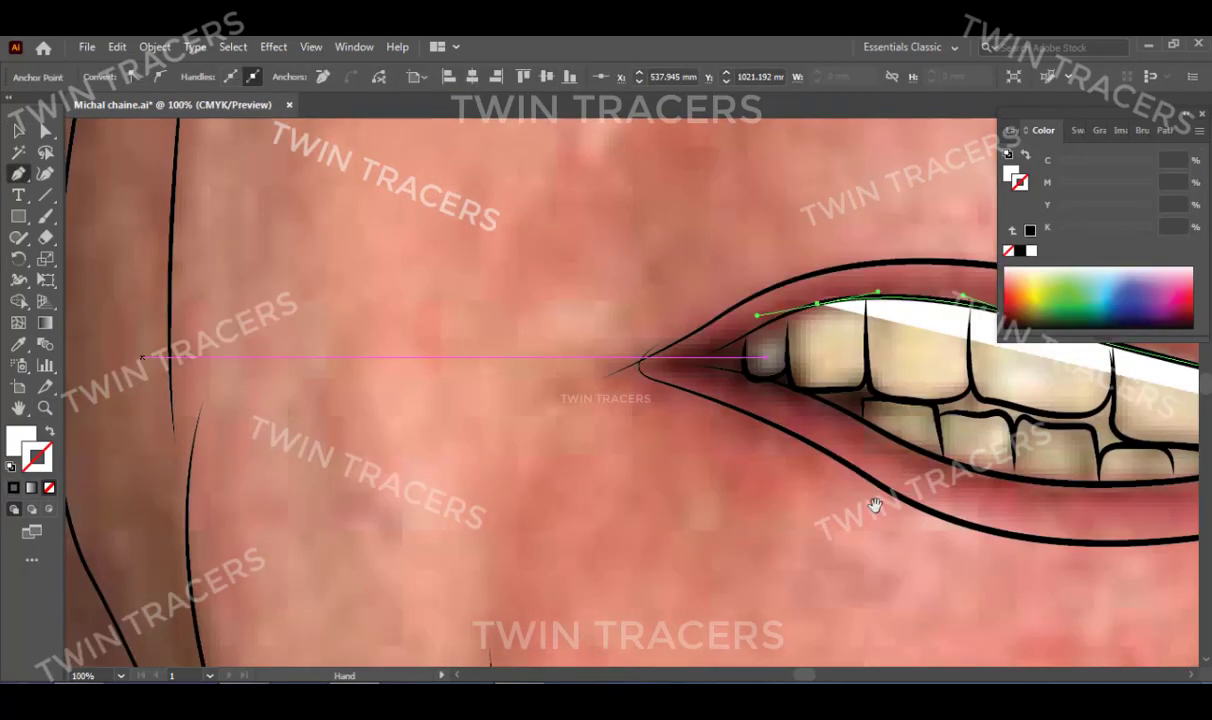
{"action": "left_click", "coordinate": [638, 373]}
{"action": "left_click_drag", "start_coordinate": [640, 373], "coordinate": [435, 338]}
{"action": "left_click", "coordinate": [639, 387]}
{"action": "left_click", "coordinate": [685, 419]}
{"action": "left_click", "coordinate": [833, 455]}
{"action": "left_click", "coordinate": [975, 454]}
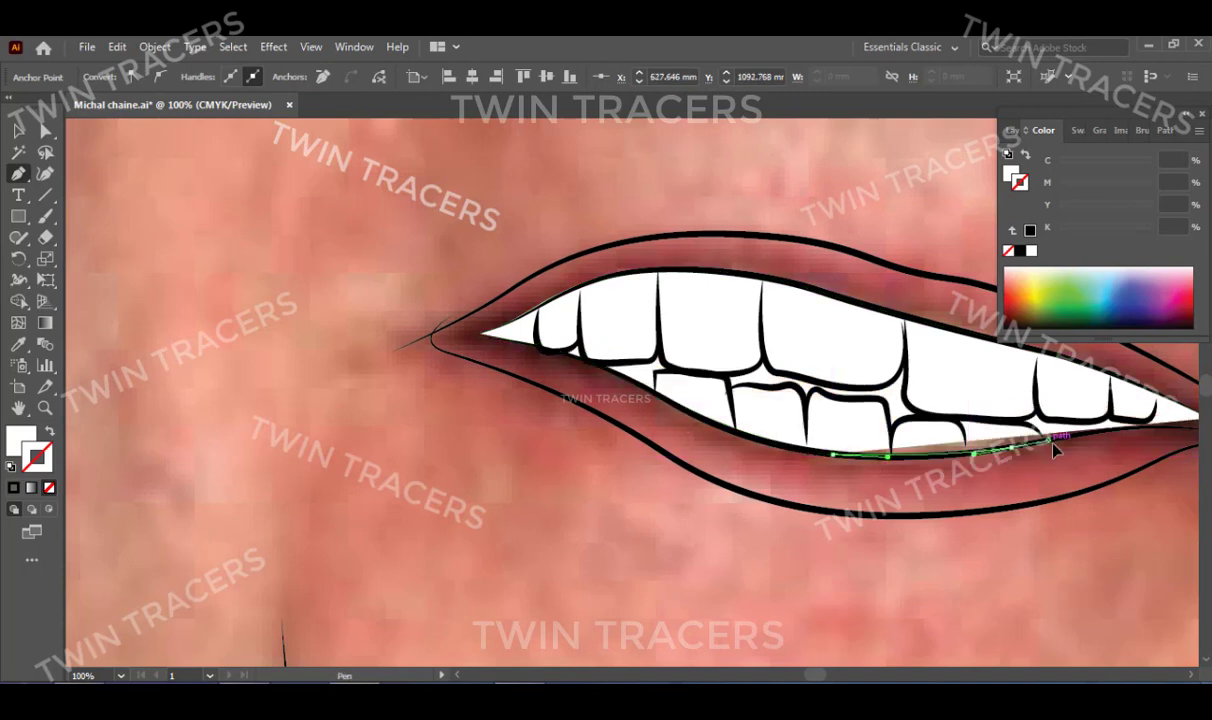
{"action": "key", "text": "ctrl+z"}
Trace the edge beneath the upper teeth to finish the white upper-teeth shape.
{"action": "left_click", "coordinate": [706, 374]}
{"action": "left_click", "coordinate": [764, 358]}
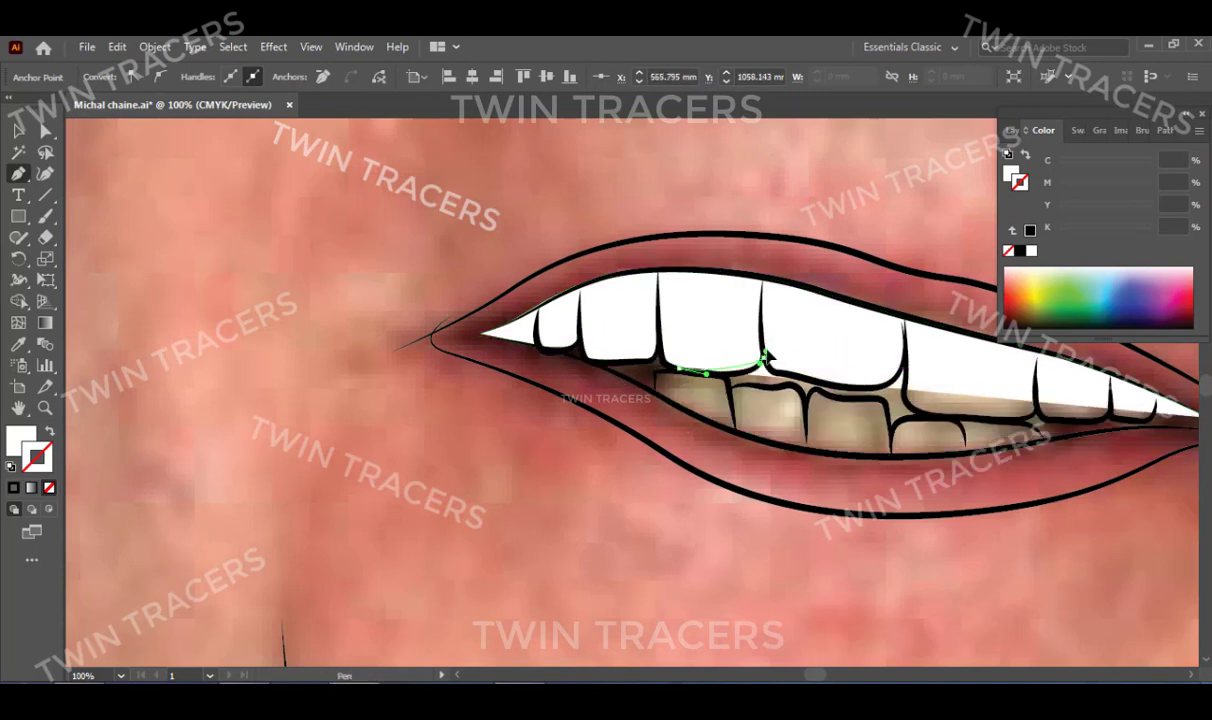
{"action": "left_click_drag", "start_coordinate": [766, 357], "coordinate": [633, 382]}
{"action": "left_click", "coordinate": [755, 411]}
{"action": "left_click", "coordinate": [800, 440]}
{"action": "left_click", "coordinate": [880, 445]}
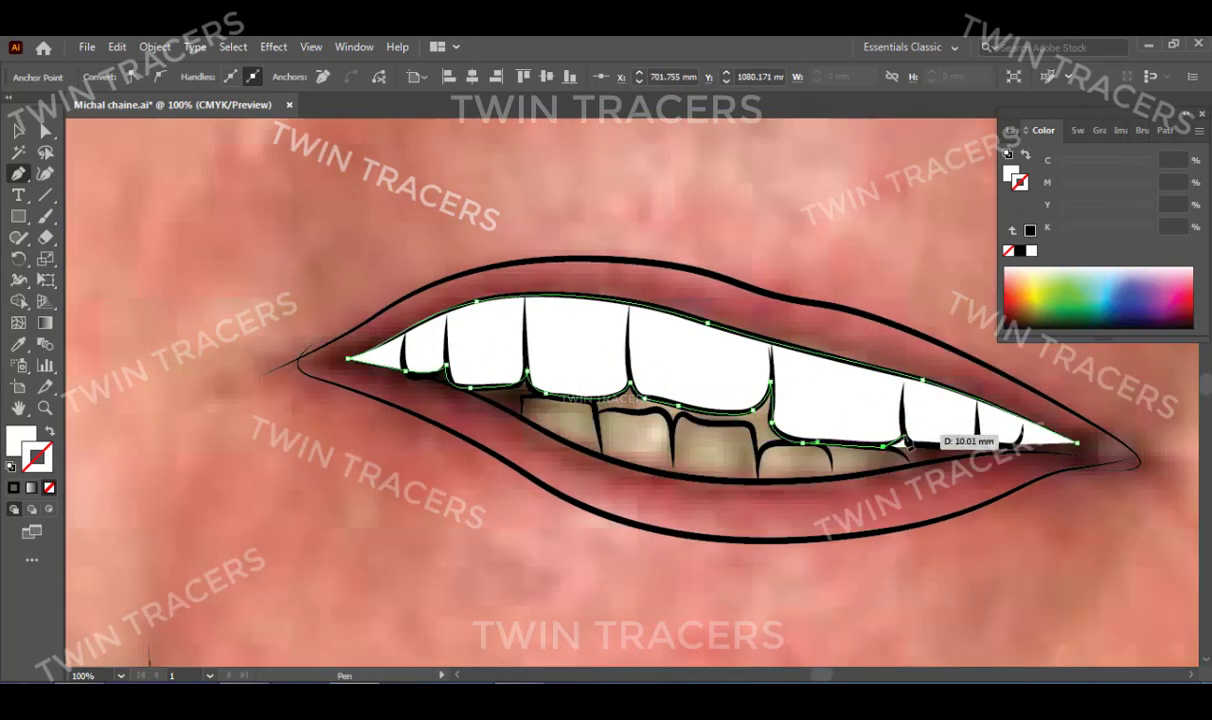
{"action": "left_click_drag", "start_coordinate": [908, 441], "coordinate": [824, 450]}
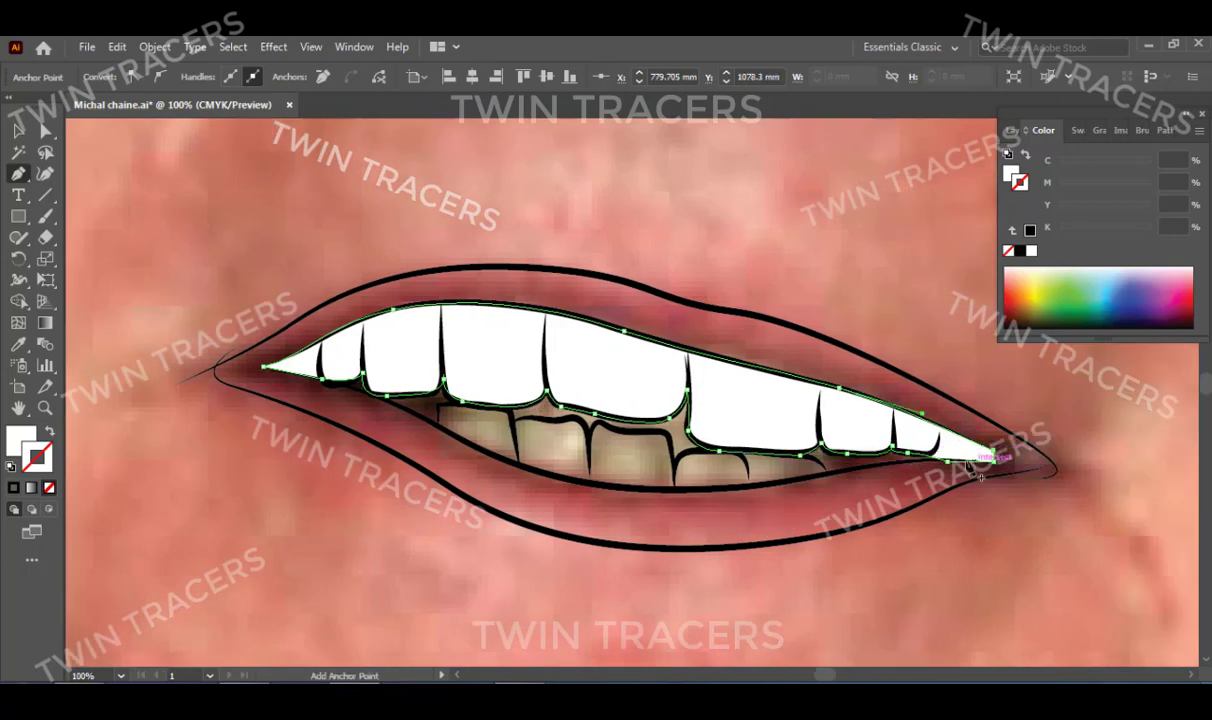
{"action": "key", "text": "v"}
{"action": "left_click", "coordinate": [755, 487]}
Trace the lower teeth as a closed white shape.
{"action": "left_click", "coordinate": [826, 492]}
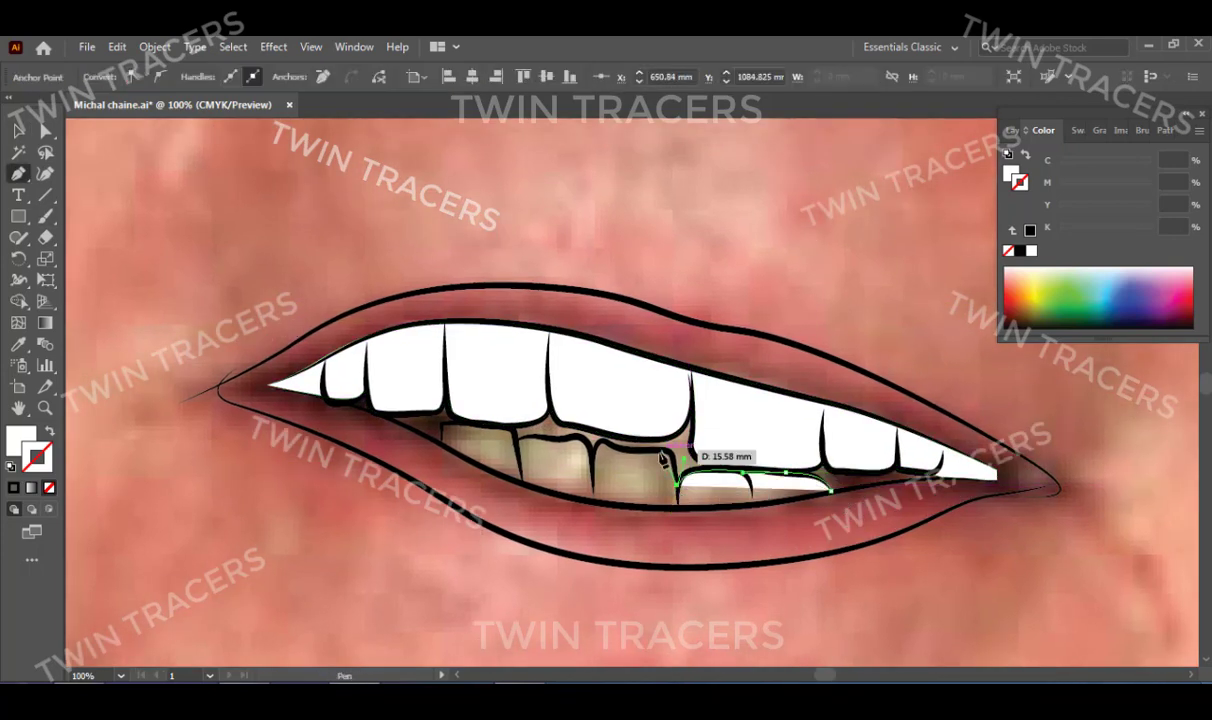
{"action": "left_click", "coordinate": [493, 431]}
{"action": "left_click", "coordinate": [828, 492]}
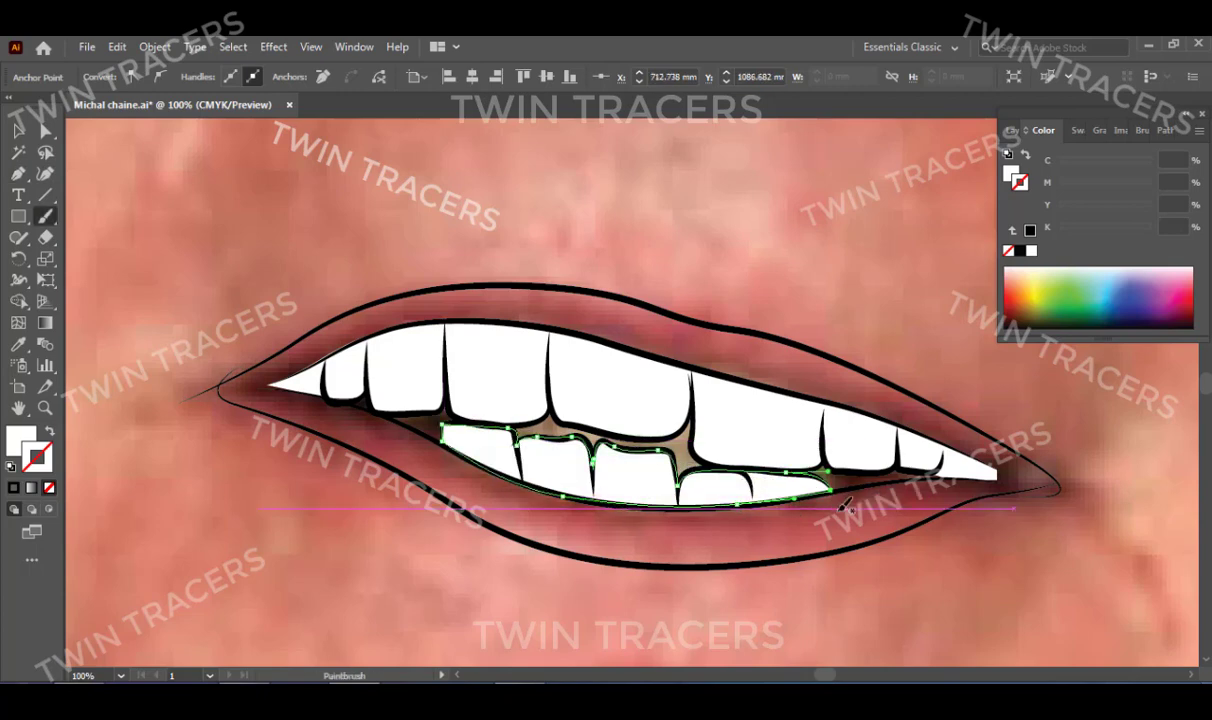
{"action": "key", "text": "v"}
Draw the dark brown mouth-interior shape across the teeth area.
{"action": "left_click", "coordinate": [940, 478]}
{"action": "left_click_drag", "start_coordinate": [345, 383], "coordinate": [350, 400]}
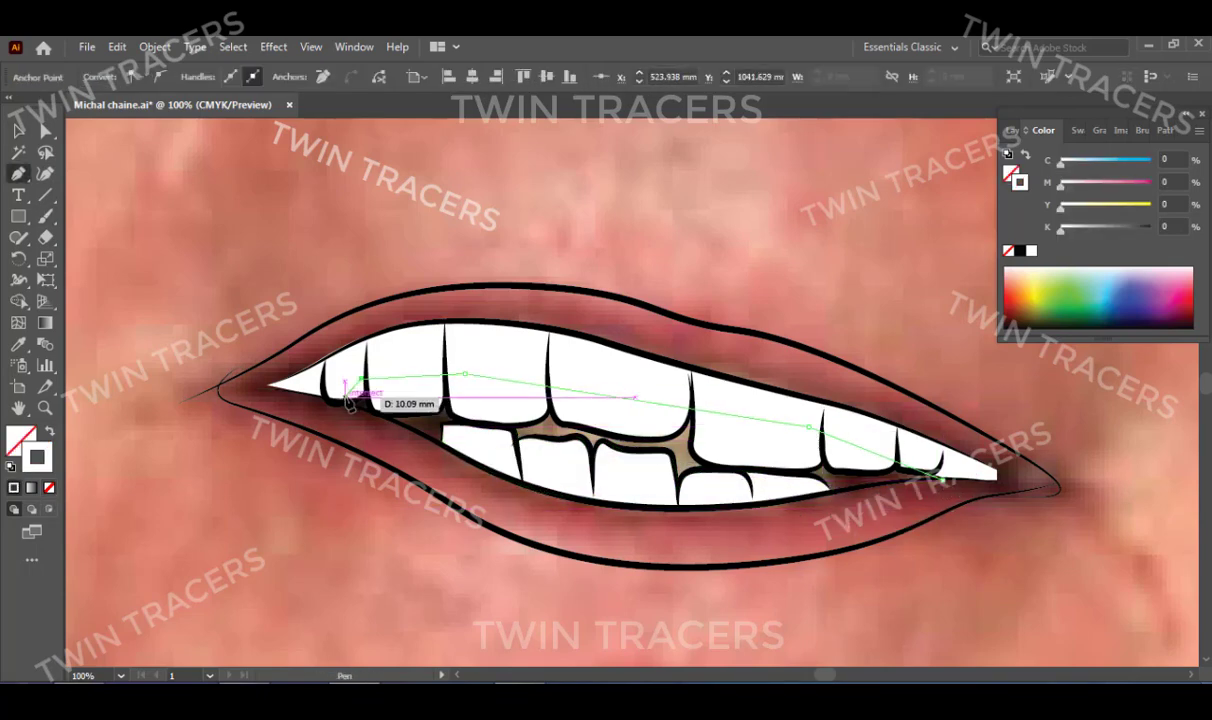
{"action": "left_click", "coordinate": [678, 507]}
{"action": "left_click_drag", "start_coordinate": [888, 483], "coordinate": [928, 484]}
Send the mouth-interior shape behind the teeth and fill it dark red.
{"action": "right_click", "coordinate": [433, 257]}
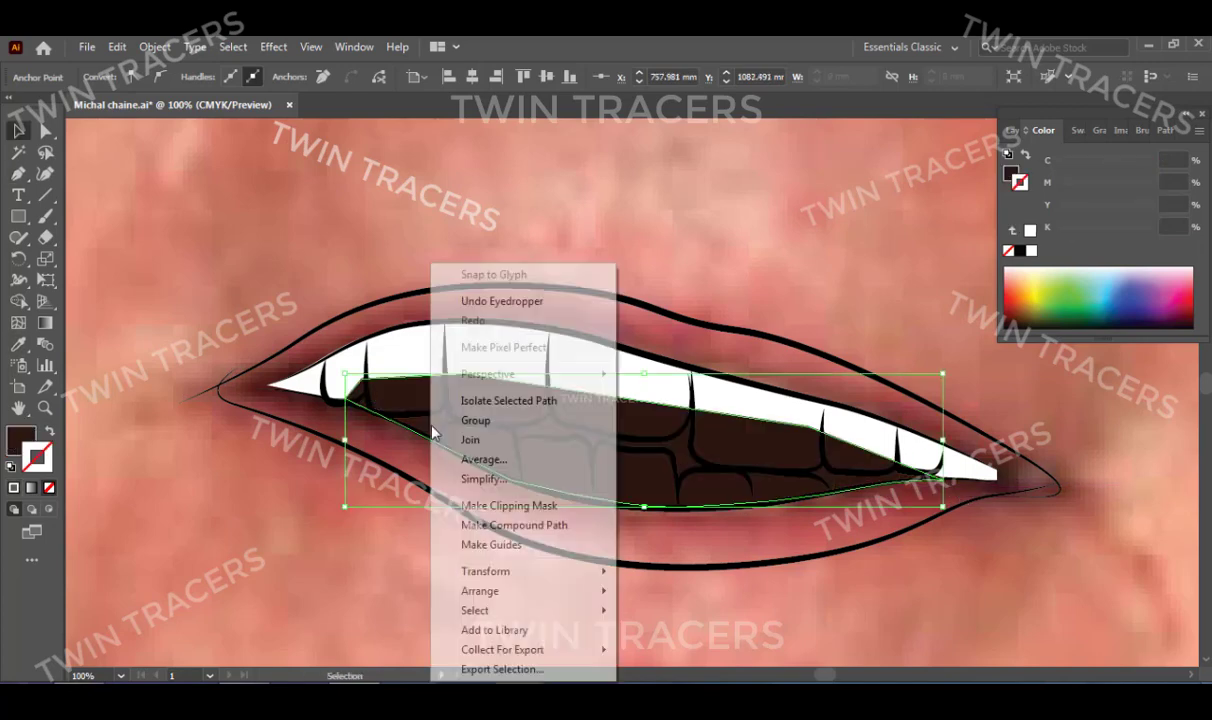
{"action": "left_click", "coordinate": [262, 611]}
{"action": "left_click", "coordinate": [640, 505]}
{"action": "left_click", "coordinate": [1012, 278]}
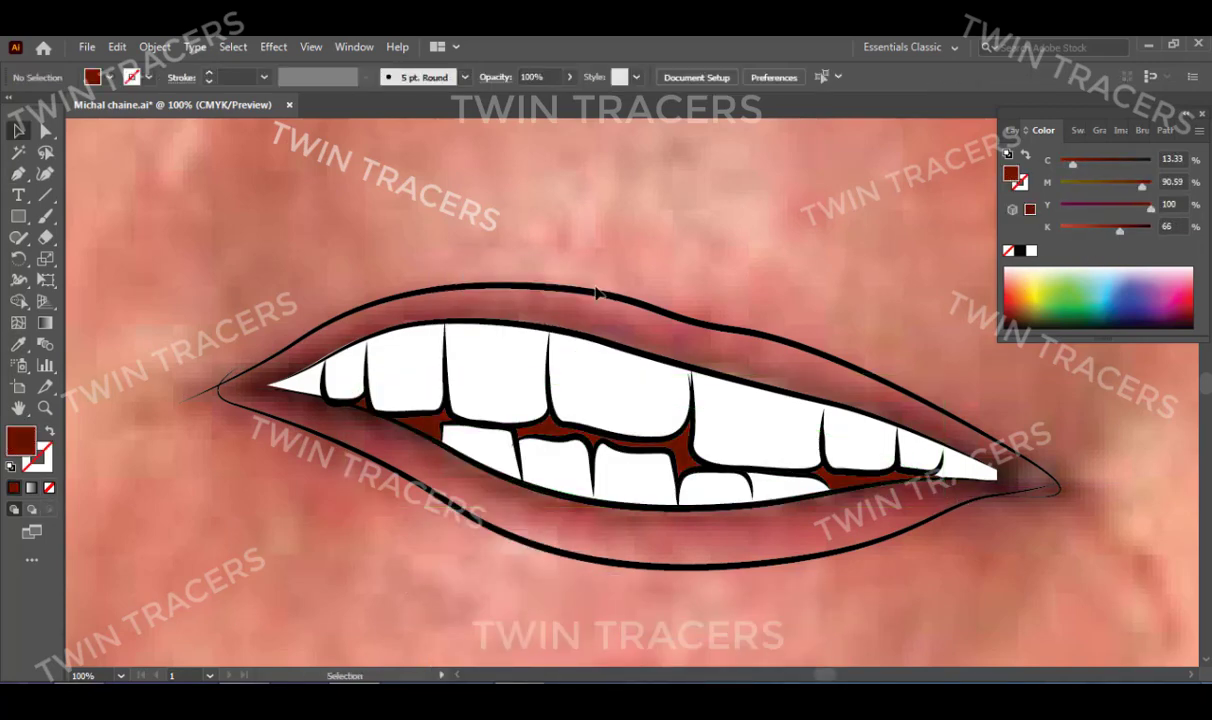
Recolour the teeth shapes cream and check the whole portrait.
{"action": "key", "text": "ctrl+0"}
{"action": "left_click", "coordinate": [637, 370]}
{"action": "key", "text": "ctrl+1"}
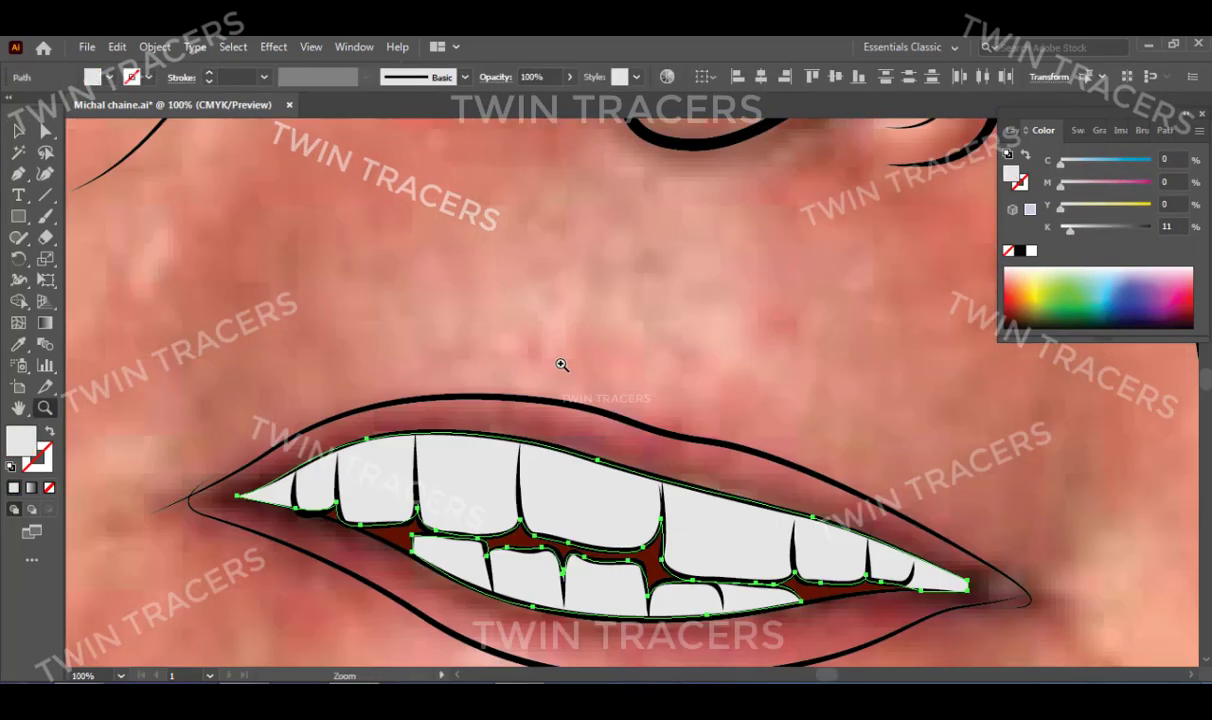
{"action": "left_click", "coordinate": [1101, 266]}
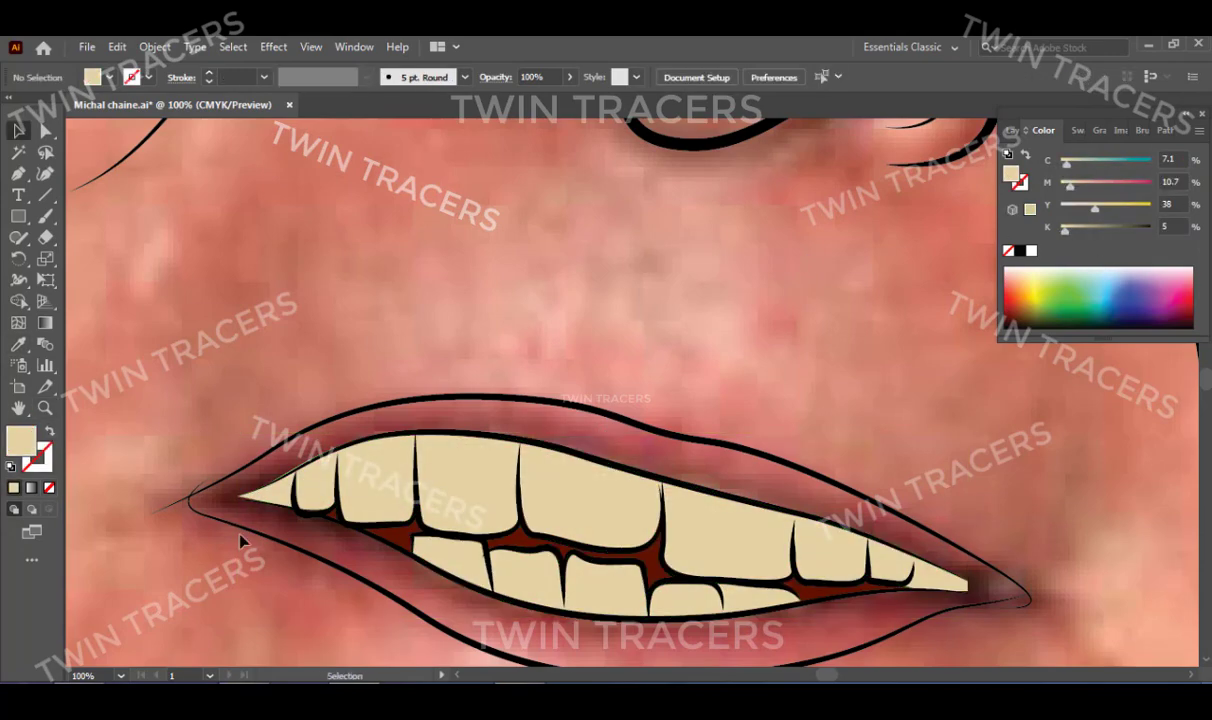
{"action": "key", "text": "ctrl+0"}
{"action": "key", "text": "F7"}
{"action": "left_click", "coordinate": [893, 386]}
{"action": "key", "text": "z"}
{"action": "key", "text": "ctrl+1"}
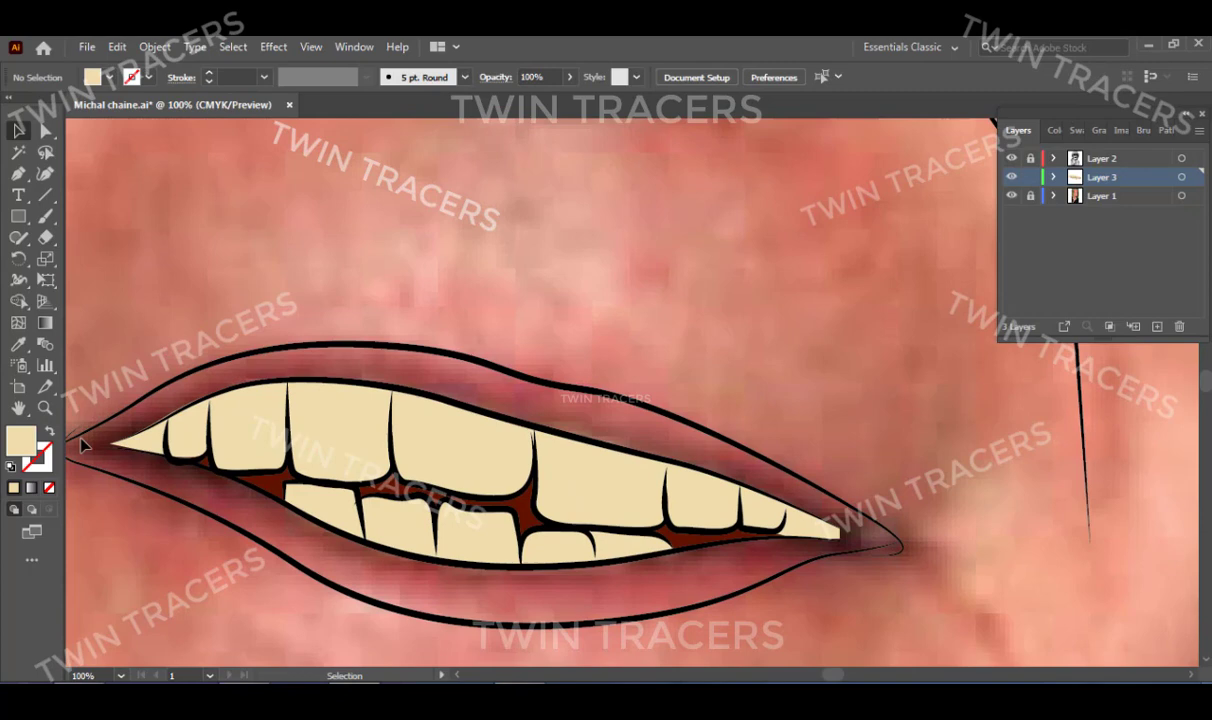
Trace the upper lip outline and send it behind the teeth.
{"action": "key", "text": "p"}
{"action": "left_click", "coordinate": [900, 541]}
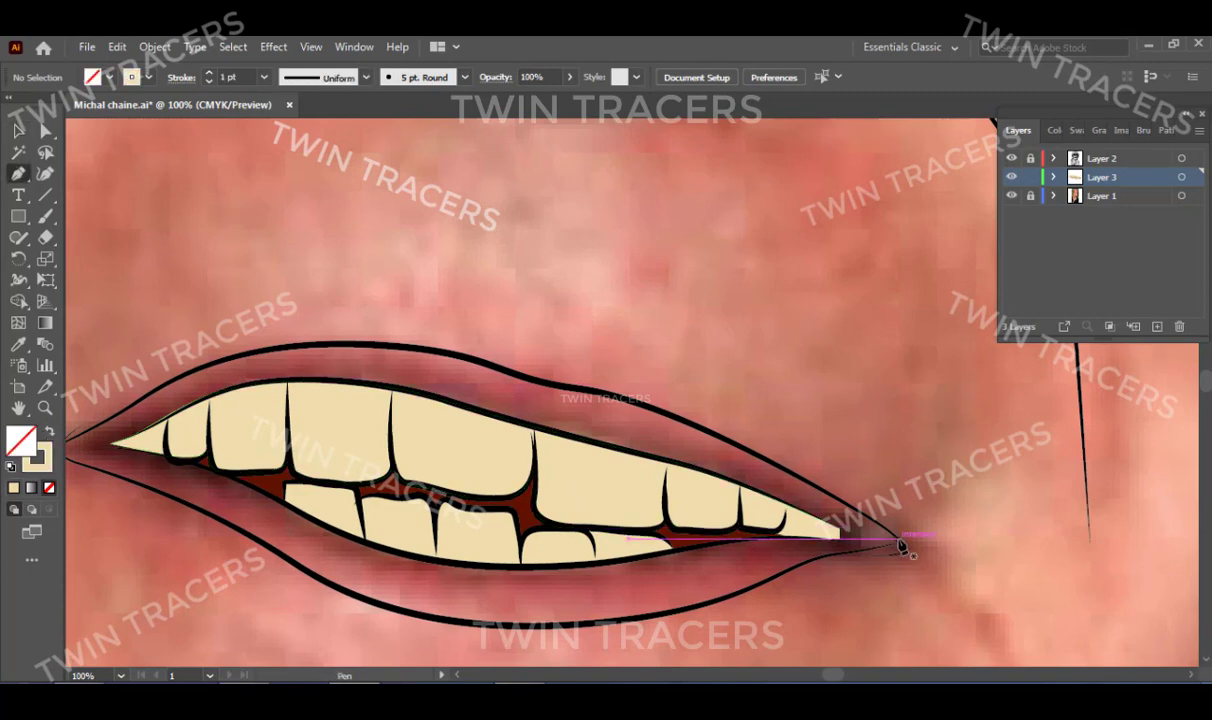
{"action": "left_click", "coordinate": [748, 450]}
{"action": "left_click", "coordinate": [551, 384]}
{"action": "scroll", "coordinate": [392, 345], "scroll_direction": "left", "scroll_amount": 5}
{"action": "left_click", "coordinate": [642, 374]}
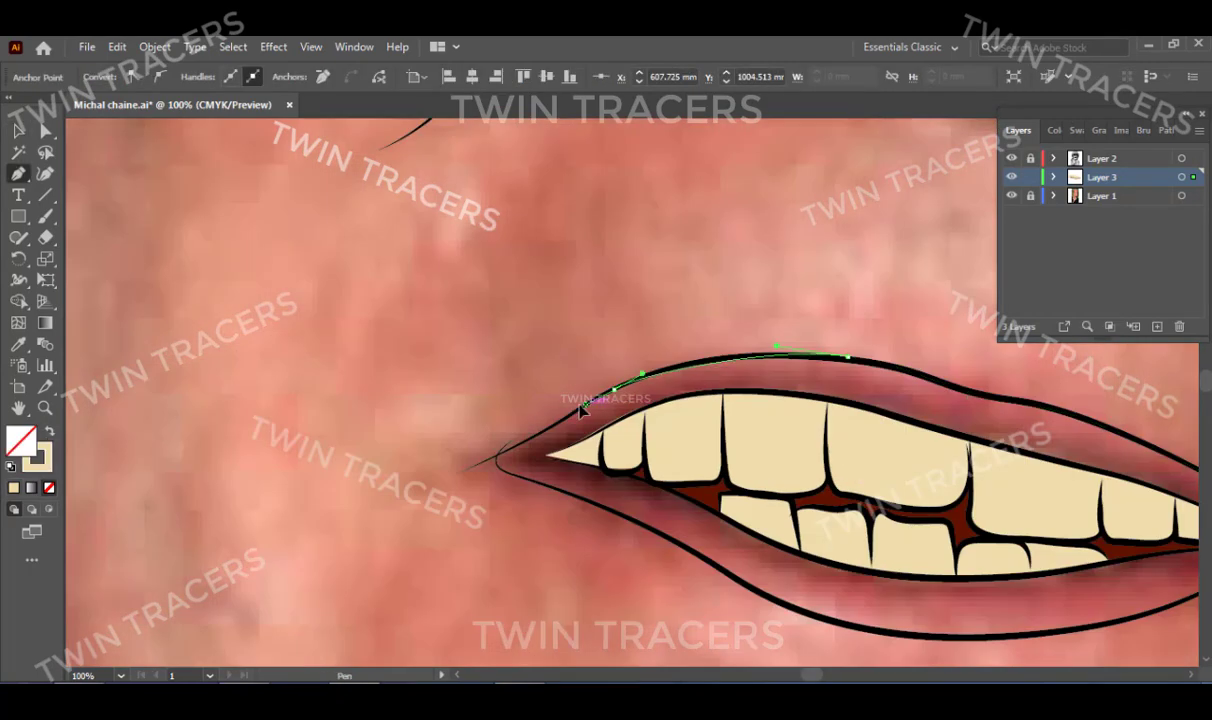
{"action": "left_click_drag", "start_coordinate": [647, 535], "coordinate": [478, 490]}
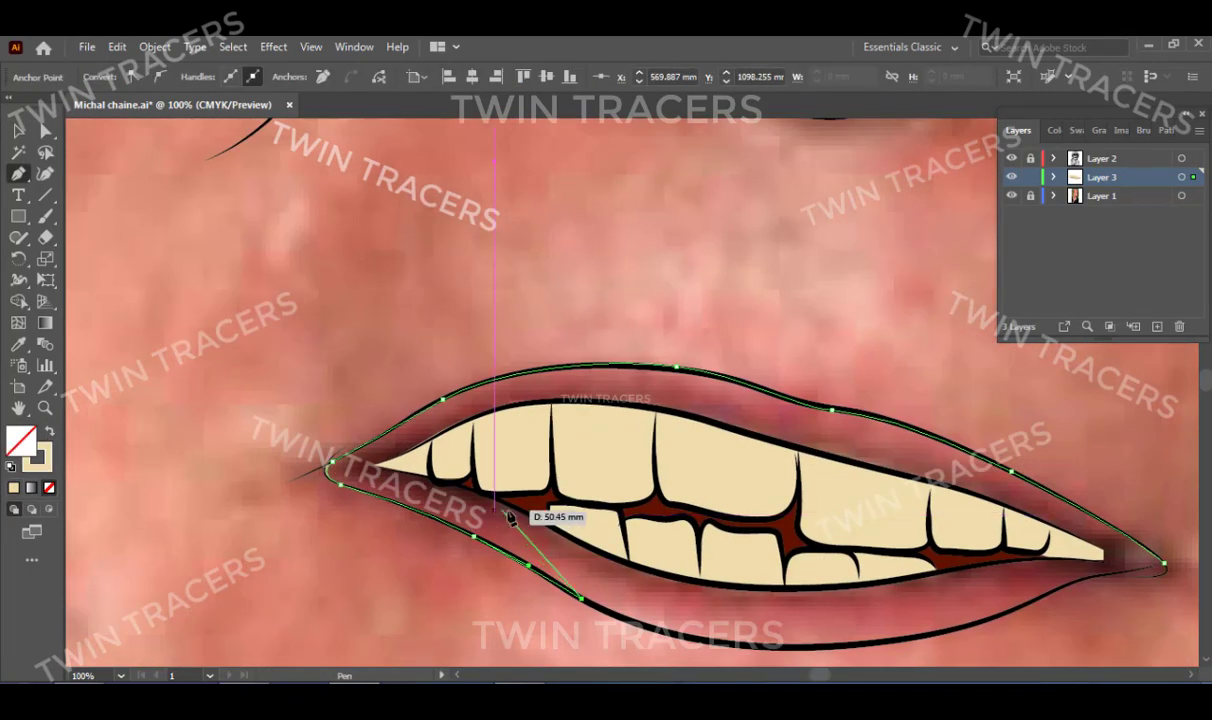
{"action": "scroll", "coordinate": [782, 488], "scroll_direction": "right", "scroll_amount": 4}
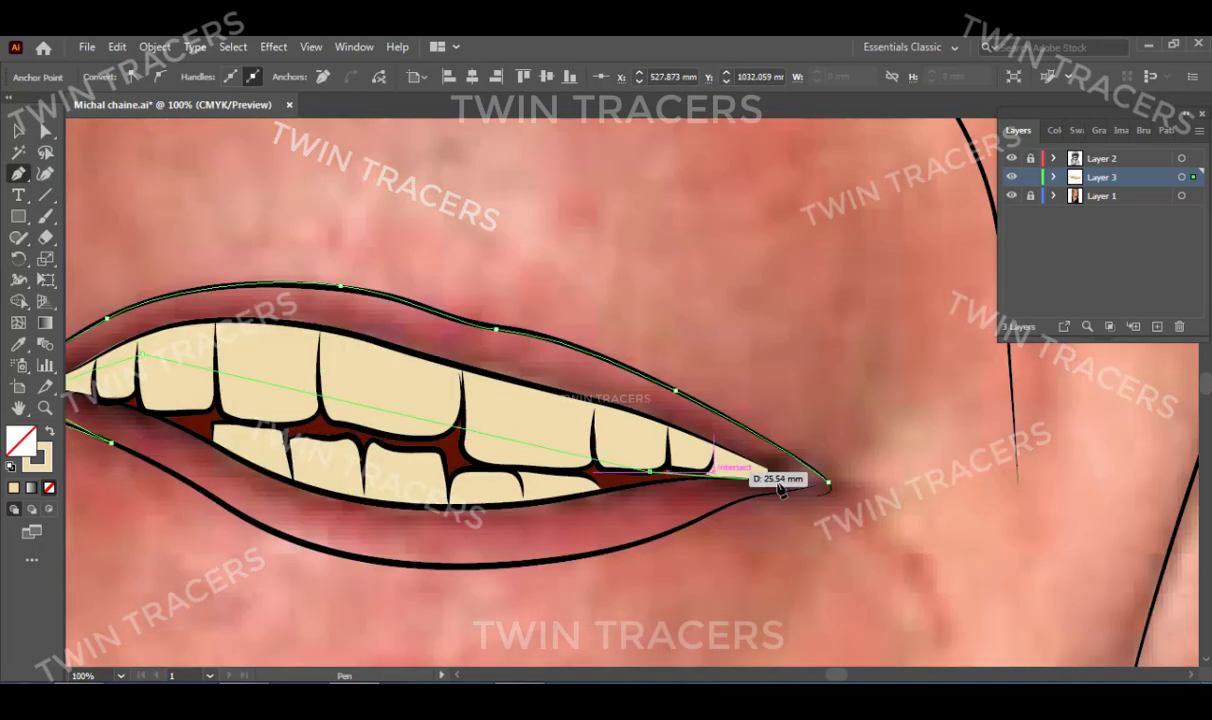
{"action": "left_click_drag", "start_coordinate": [753, 496], "coordinate": [774, 494]}
{"action": "scroll", "coordinate": [600, 480], "scroll_direction": "left", "scroll_amount": 3}
{"action": "right_click", "coordinate": [541, 500]}
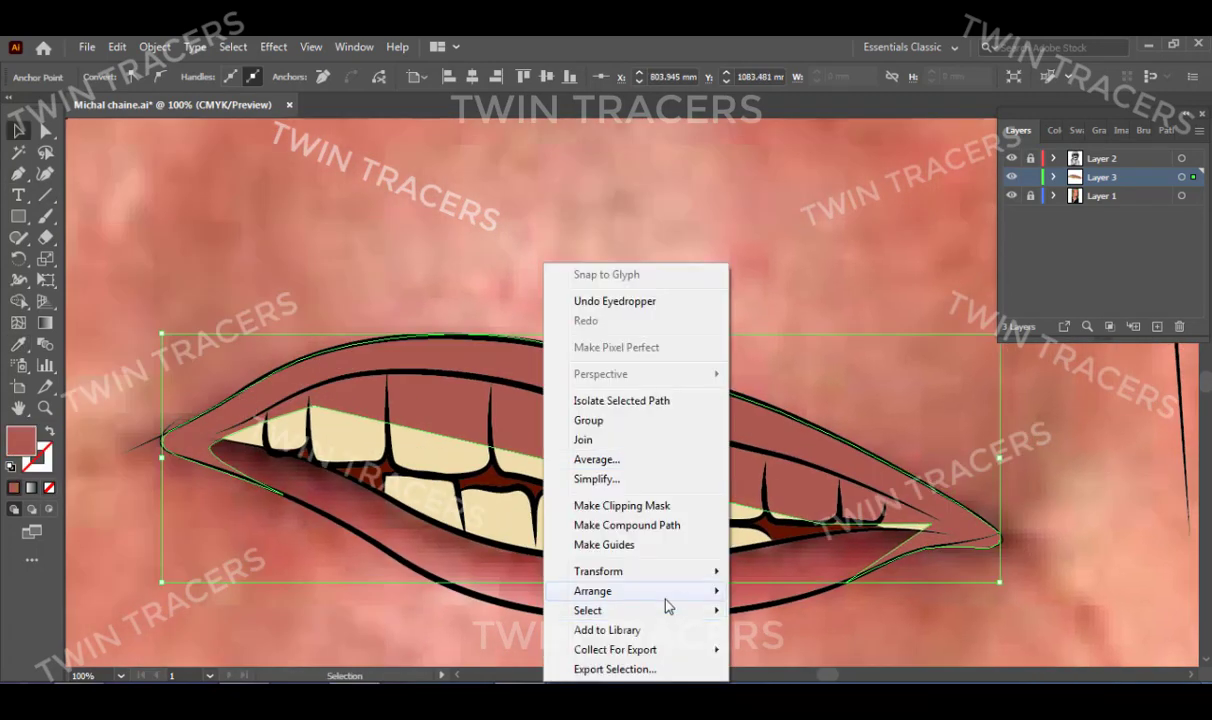
{"action": "left_click", "coordinate": [830, 505]}
{"action": "left_click", "coordinate": [930, 497]}
Trace the lower lip around the left corner, close the lip shape and select it.
{"action": "left_click_drag", "start_coordinate": [468, 540], "coordinate": [430, 530]}
{"action": "left_click", "coordinate": [286, 445]}
{"action": "left_click", "coordinate": [196, 398]}
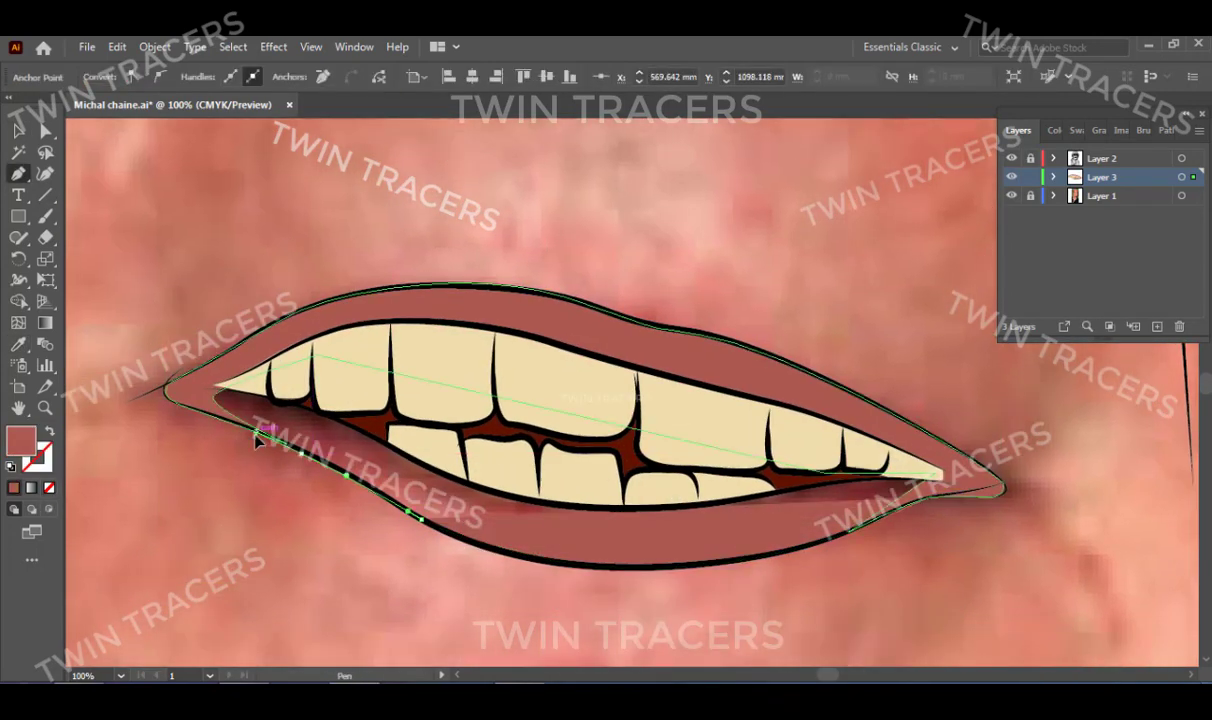
{"action": "left_click", "coordinate": [258, 360]}
{"action": "left_click", "coordinate": [425, 360]}
{"action": "left_click", "coordinate": [565, 410]}
{"action": "left_click", "coordinate": [930, 497]}
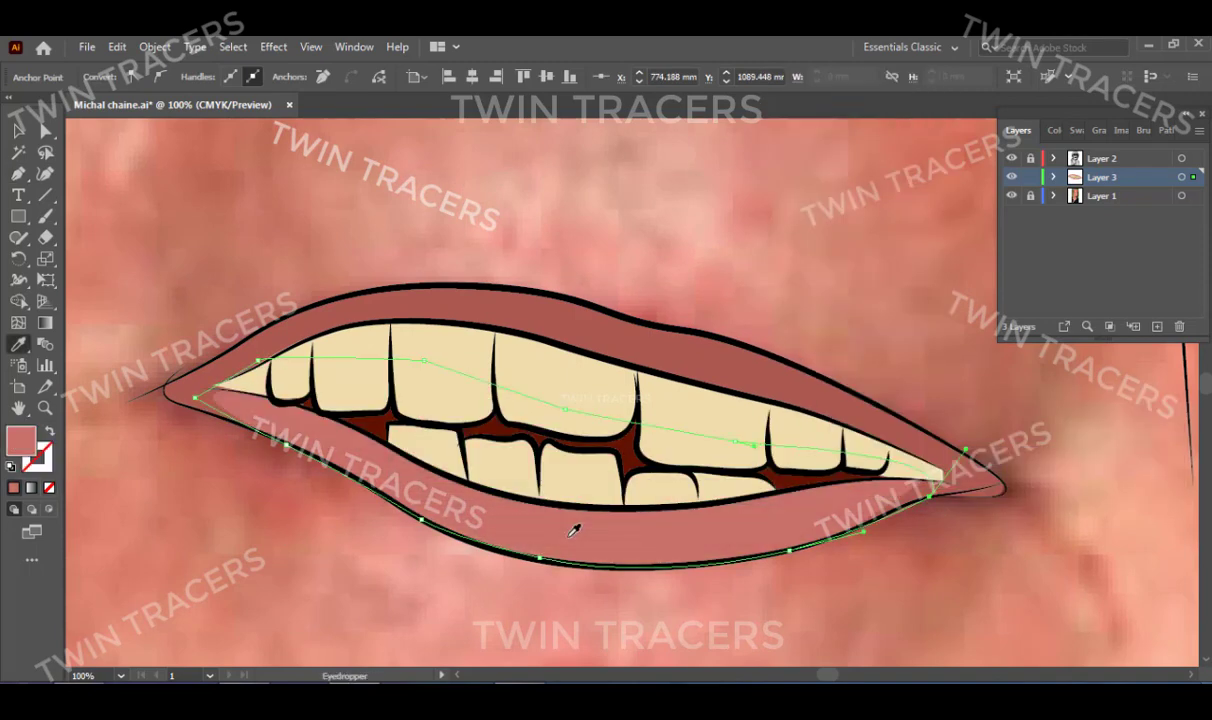
{"action": "key", "text": "v"}
{"action": "key", "text": "ctrl+0"}
{"action": "scroll", "coordinate": [620, 380], "scroll_direction": "up", "scroll_amount": 5}
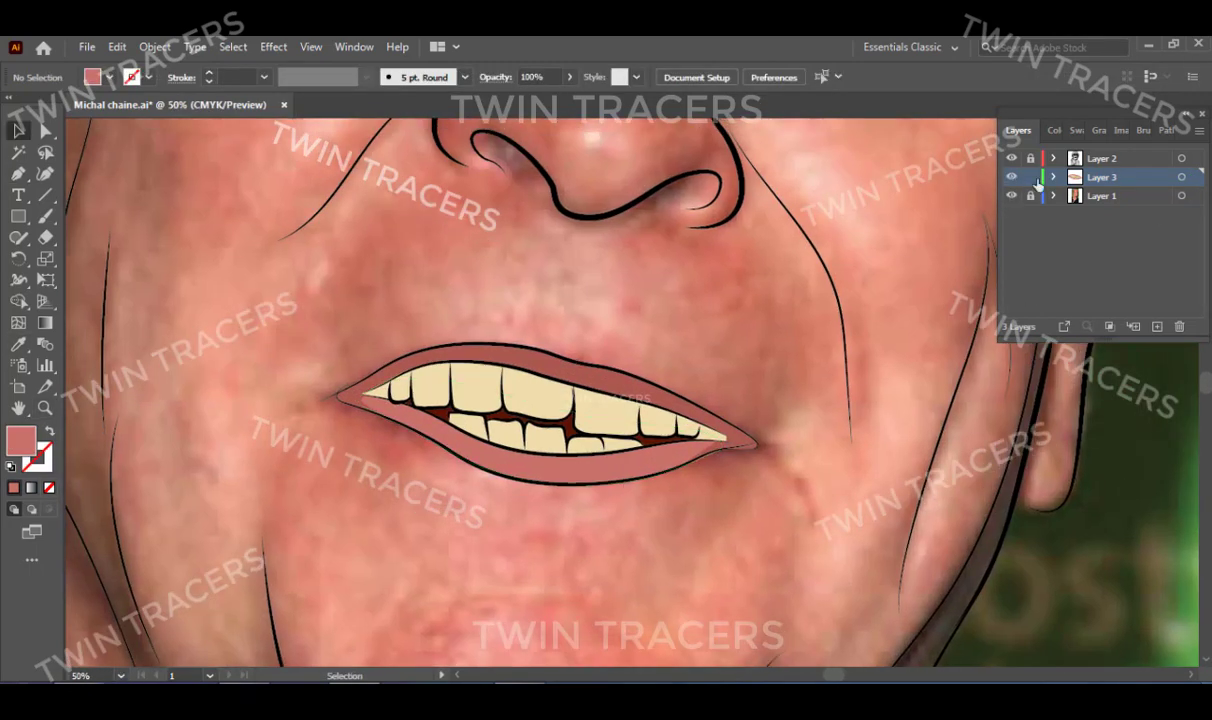
{"action": "left_click", "coordinate": [607, 462]}
Trace a solid black nostril shape, then zoom in on the eye corner.
{"action": "left_click", "coordinate": [1031, 160]}
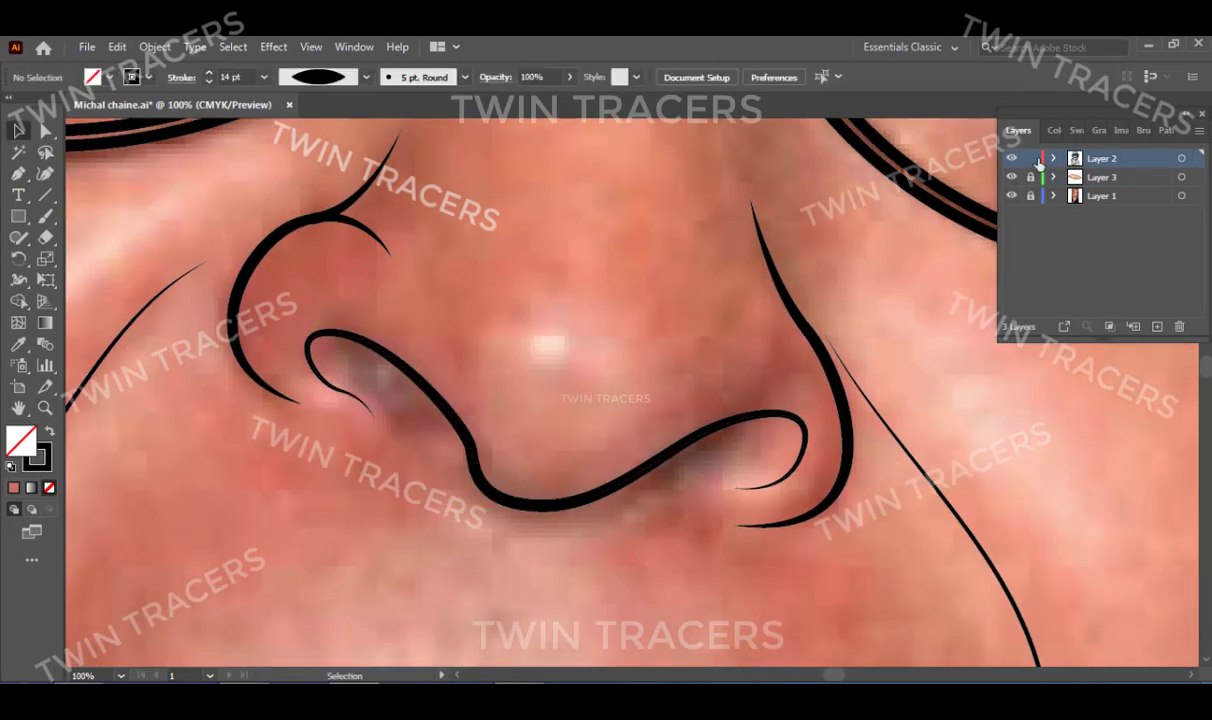
{"action": "left_click", "coordinate": [800, 458]}
{"action": "left_click", "coordinate": [725, 491]}
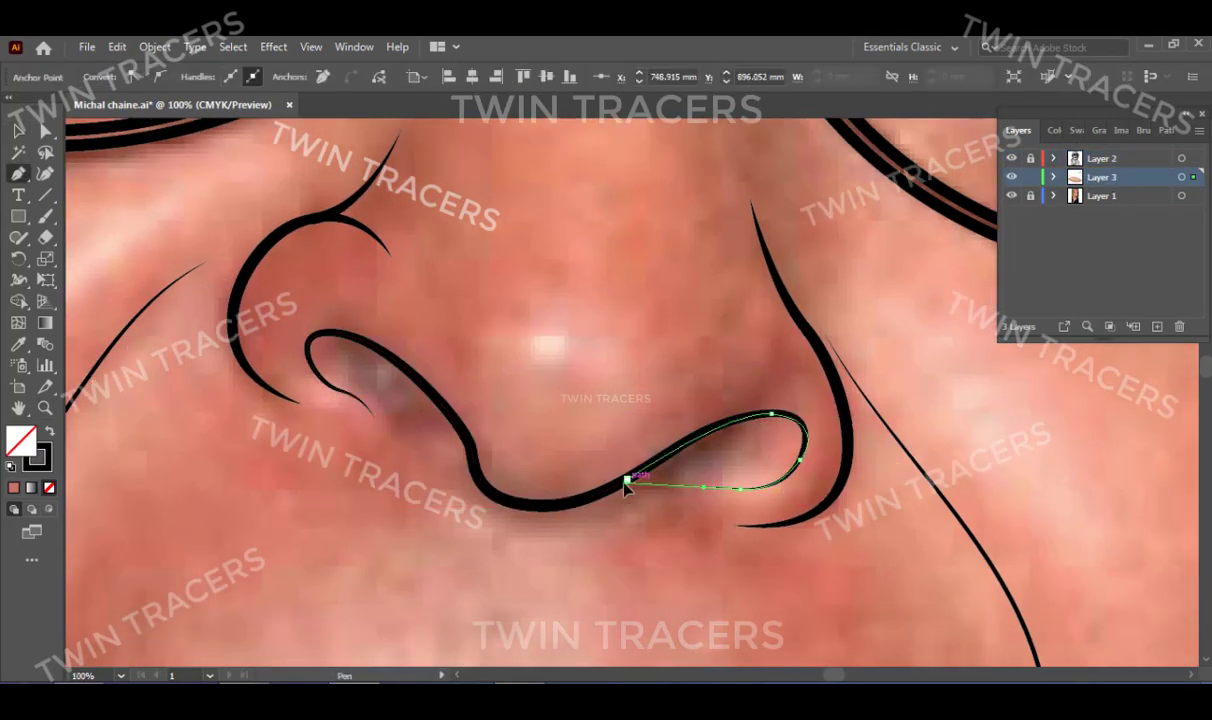
{"action": "mouse_move", "coordinate": [345, 396]}
{"action": "left_mouse_down"}
{"action": "mouse_move", "coordinate": [383, 432]}
{"action": "mouse_move", "coordinate": [450, 427]}
{"action": "left_mouse_up"}
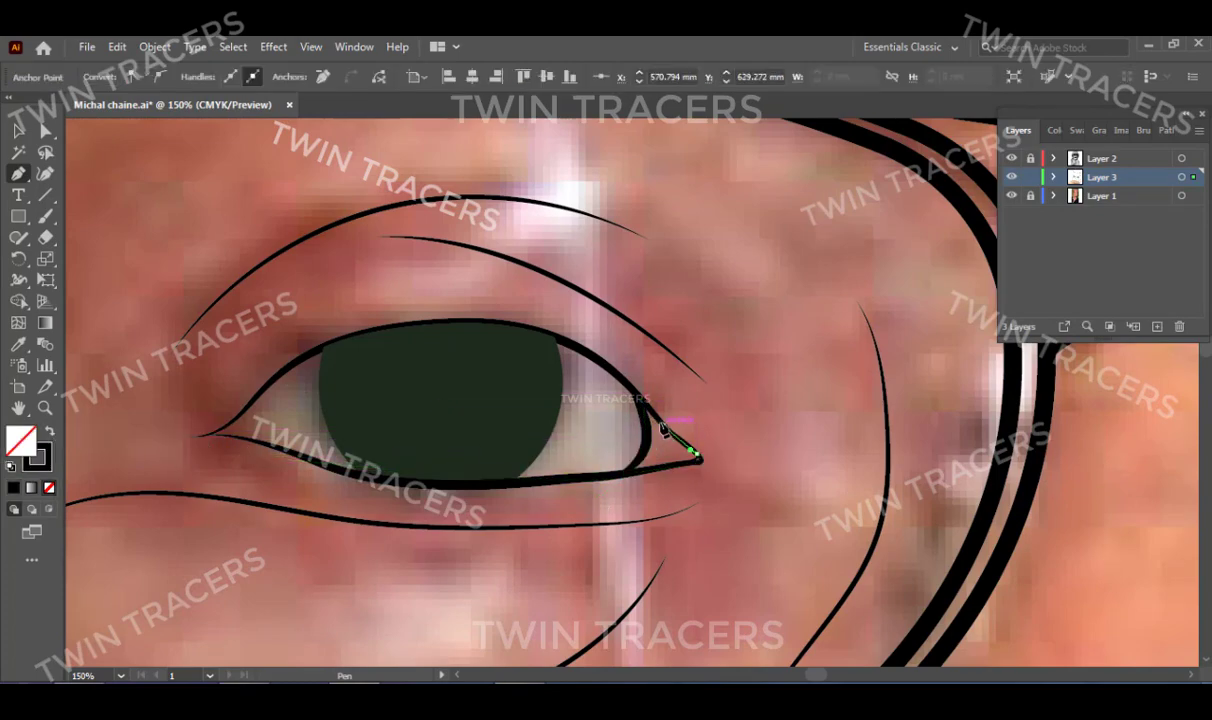
{"action": "key", "text": "z"}
{"action": "left_click", "coordinate": [669, 502], "text": "alt"}
{"action": "left_click_drag", "start_coordinate": [629, 335], "coordinate": [587, 445]}
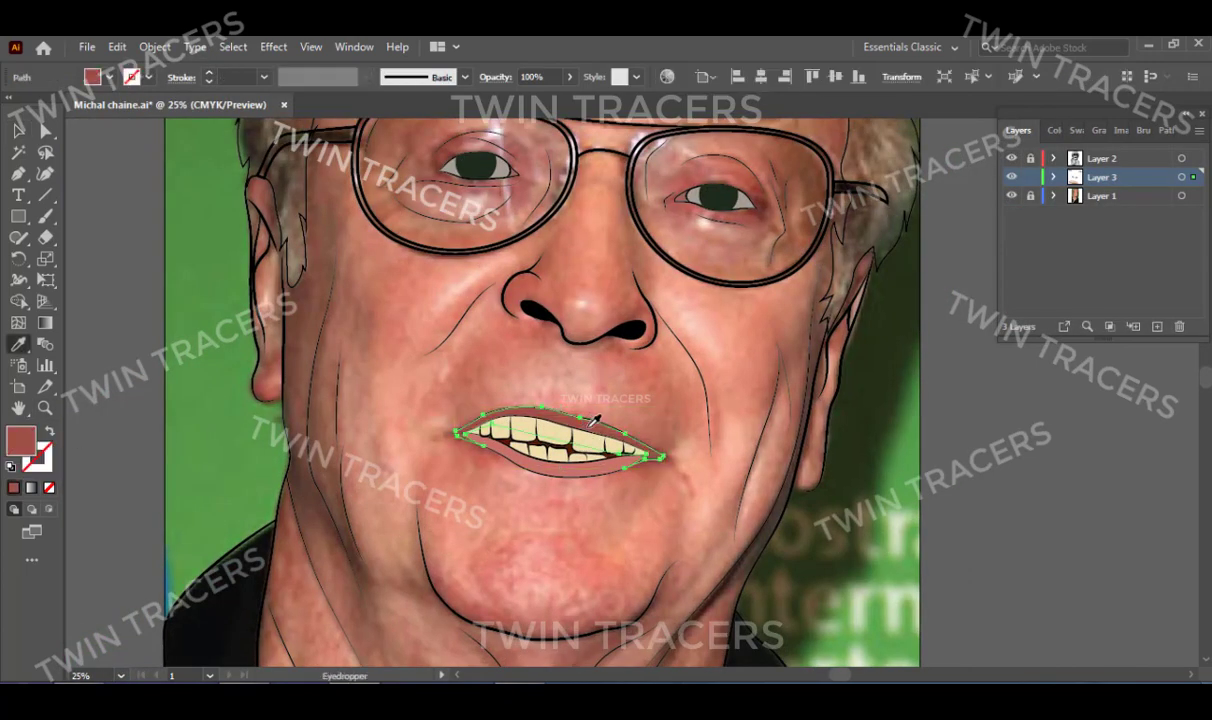
Fill the lips pink and add a new layer with a black fill.
{"action": "left_click", "coordinate": [593, 421]}
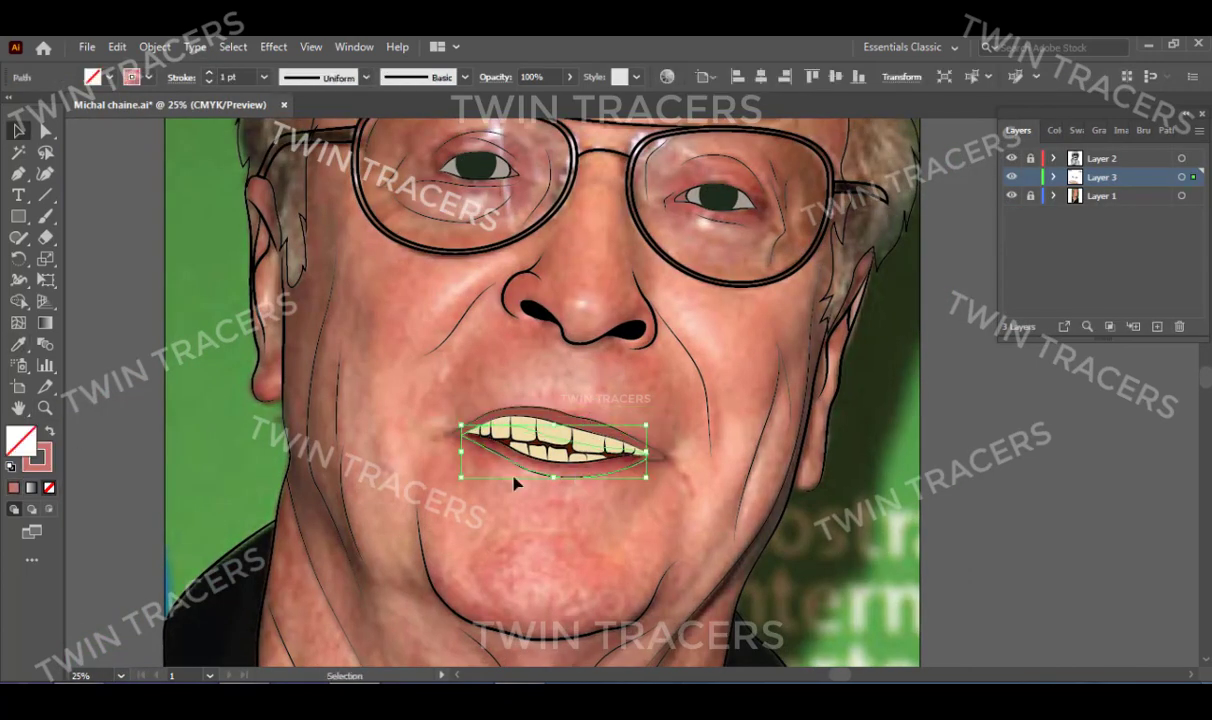
{"action": "left_click_drag", "start_coordinate": [598, 648], "coordinate": [703, 378]}
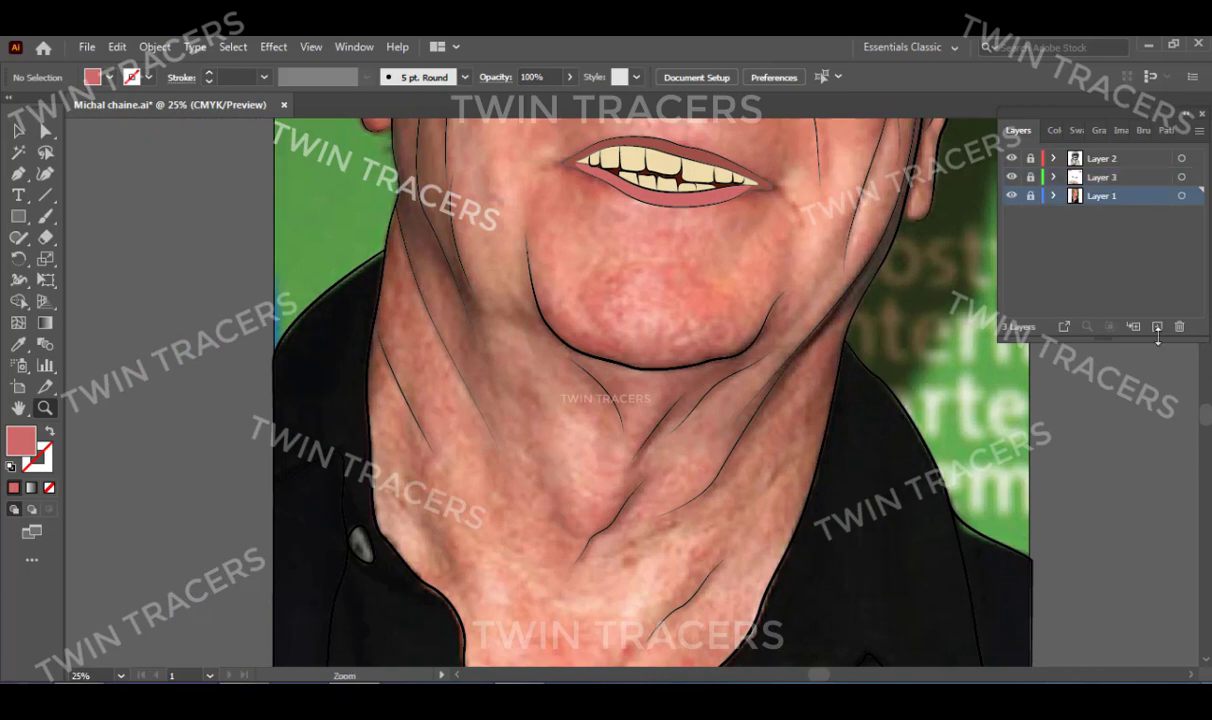
{"action": "left_click", "coordinate": [1157, 327]}
{"action": "key", "text": "p"}
{"action": "left_click", "coordinate": [13, 487]}
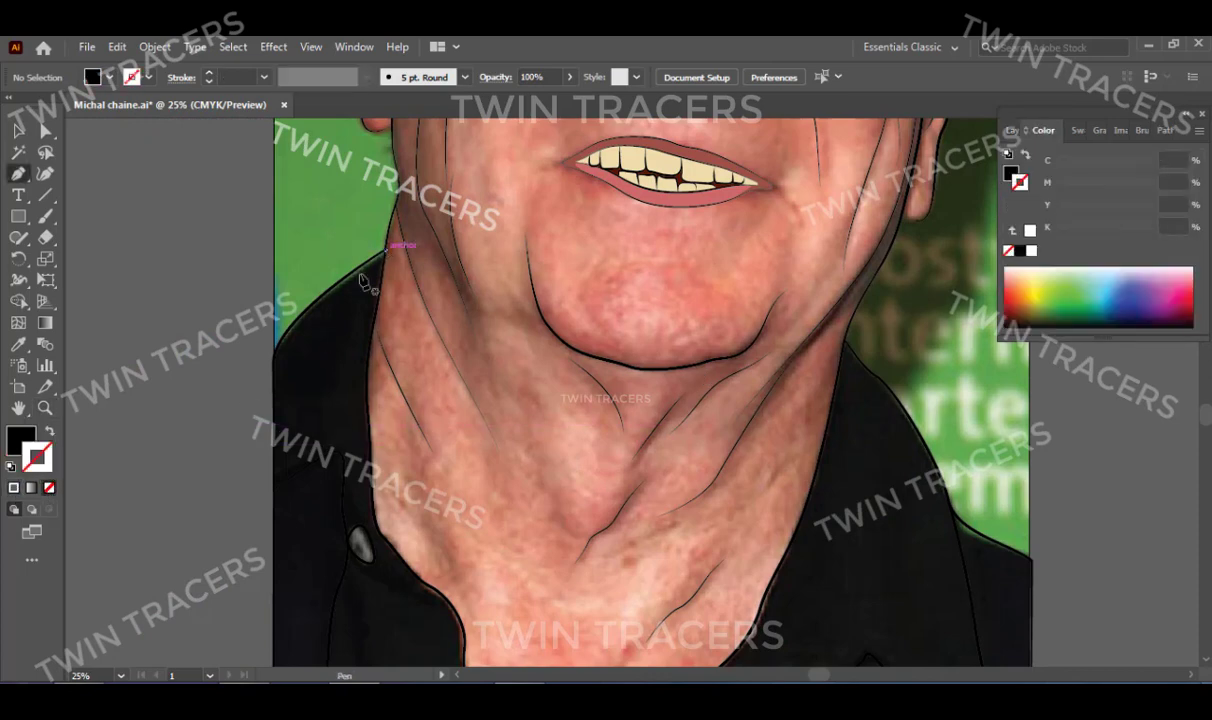
Trace the shirt outline down the left edge and along the collar.
{"action": "left_click", "coordinate": [276, 125]}
{"action": "scroll", "coordinate": [284, 365], "scroll_direction": "down", "scroll_amount": 5}
{"action": "left_click", "coordinate": [274, 462]}
{"action": "scroll", "coordinate": [803, 468], "scroll_direction": "up", "scroll_amount": 5}
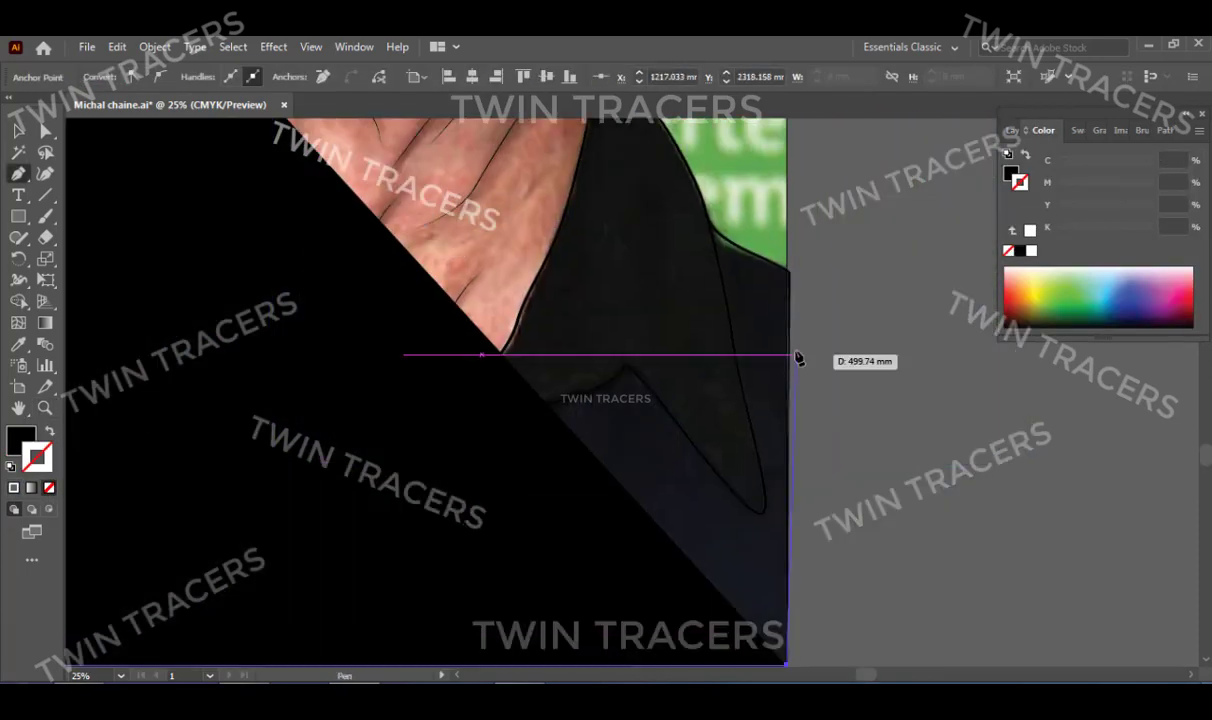
{"action": "key", "text": "shift+x"}
{"action": "left_click", "coordinate": [830, 493]}
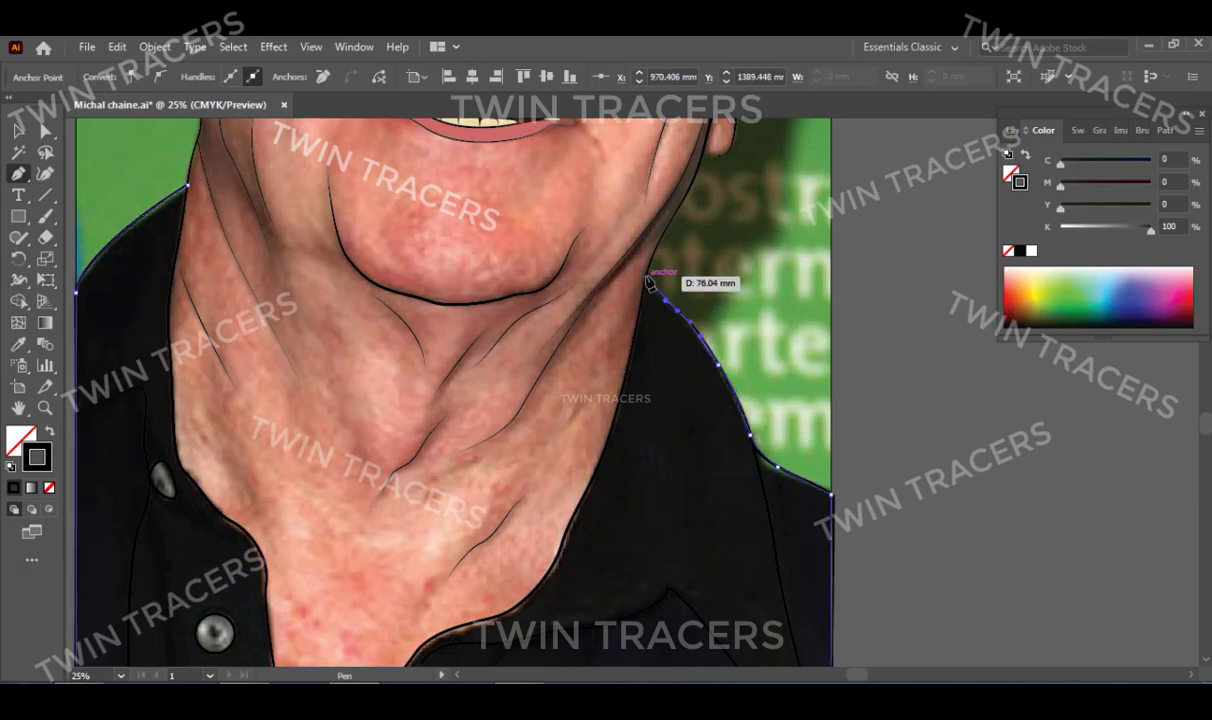
{"action": "scroll", "coordinate": [690, 390], "scroll_direction": "up", "scroll_amount": 4}
{"action": "scroll", "coordinate": [725, 325], "scroll_direction": "left", "scroll_amount": 3}
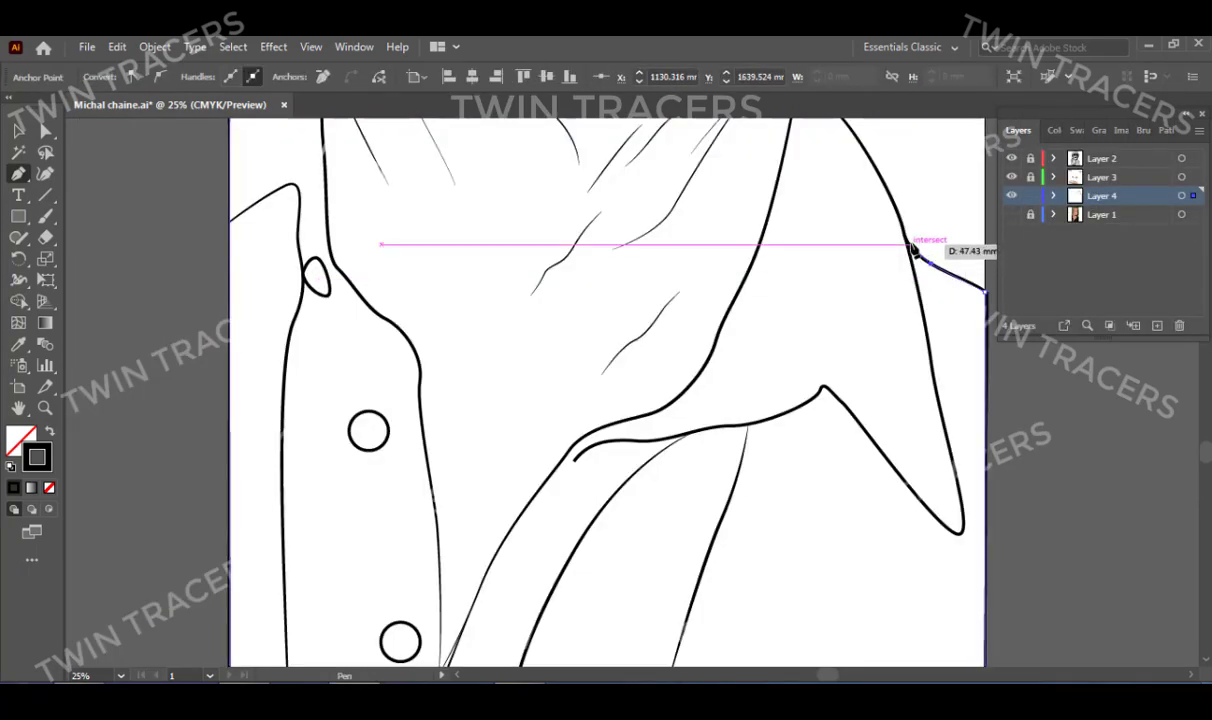
{"action": "left_click", "coordinate": [745, 425]}
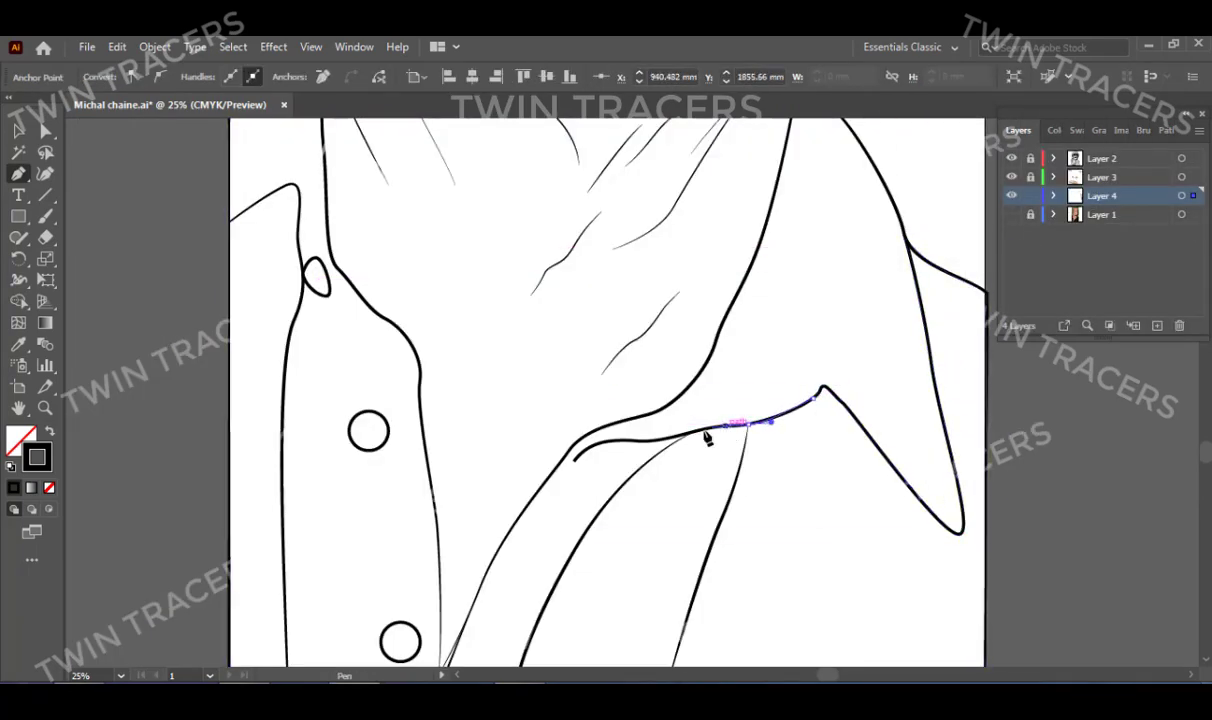
{"action": "left_click", "coordinate": [576, 460]}
{"action": "left_click", "coordinate": [509, 530]}
Continue the shirt outline up the collar edge.
{"action": "left_click_drag", "start_coordinate": [502, 559], "coordinate": [621, 424]}
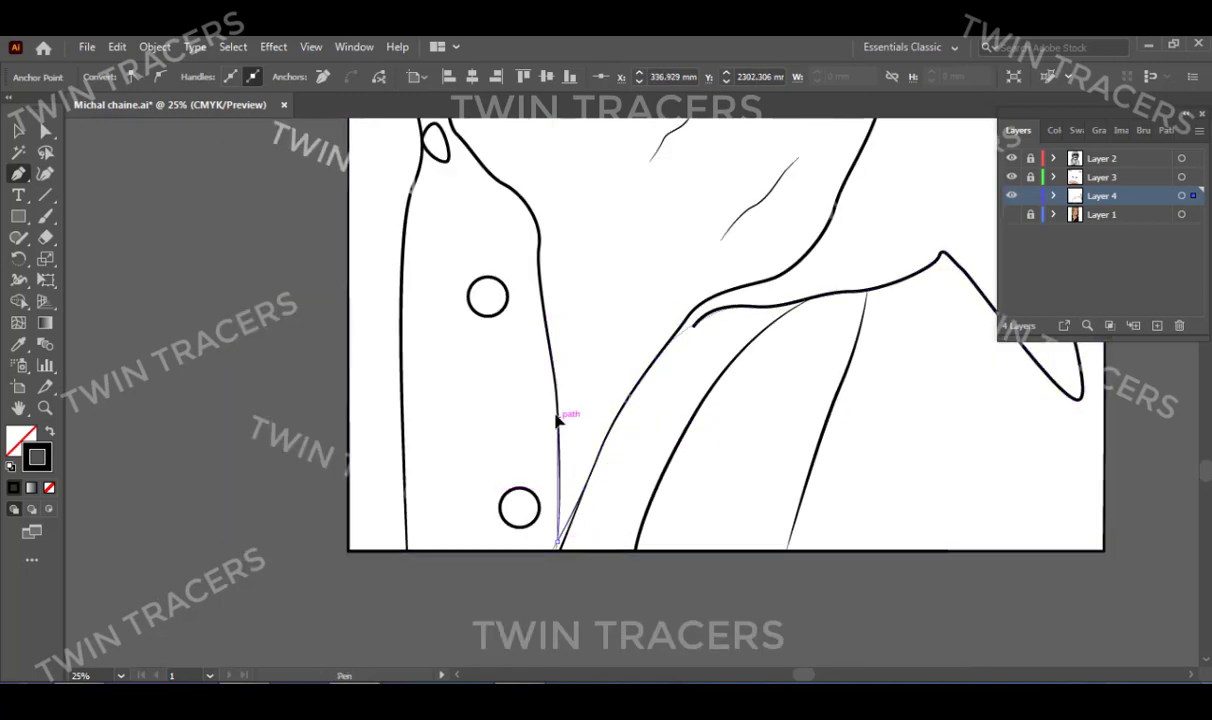
{"action": "left_click", "coordinate": [558, 419]}
{"action": "left_click", "coordinate": [549, 342]}
{"action": "scroll", "coordinate": [541, 292], "scroll_direction": "up", "scroll_amount": 4}
{"action": "scroll", "coordinate": [541, 292], "scroll_direction": "left", "scroll_amount": 1}
{"action": "left_click", "coordinate": [572, 404]}
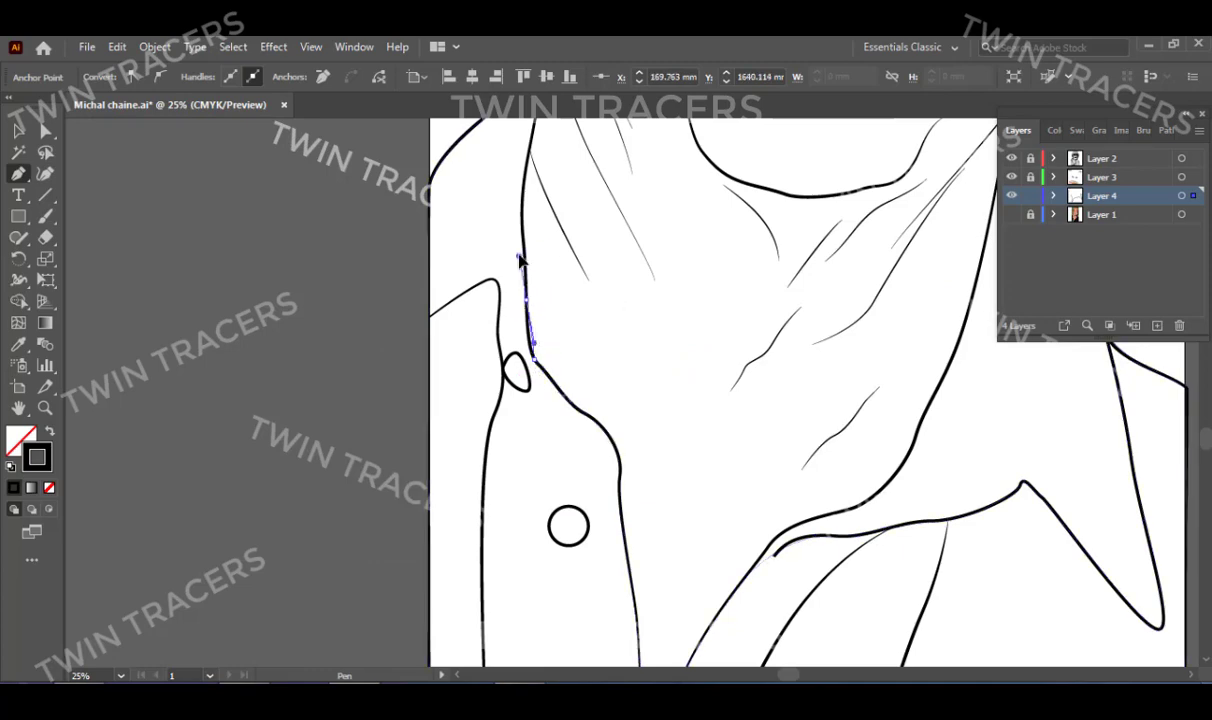
{"action": "scroll", "coordinate": [519, 260], "scroll_direction": "up", "scroll_amount": 5}
{"action": "scroll", "coordinate": [519, 260], "scroll_direction": "left", "scroll_amount": 1}
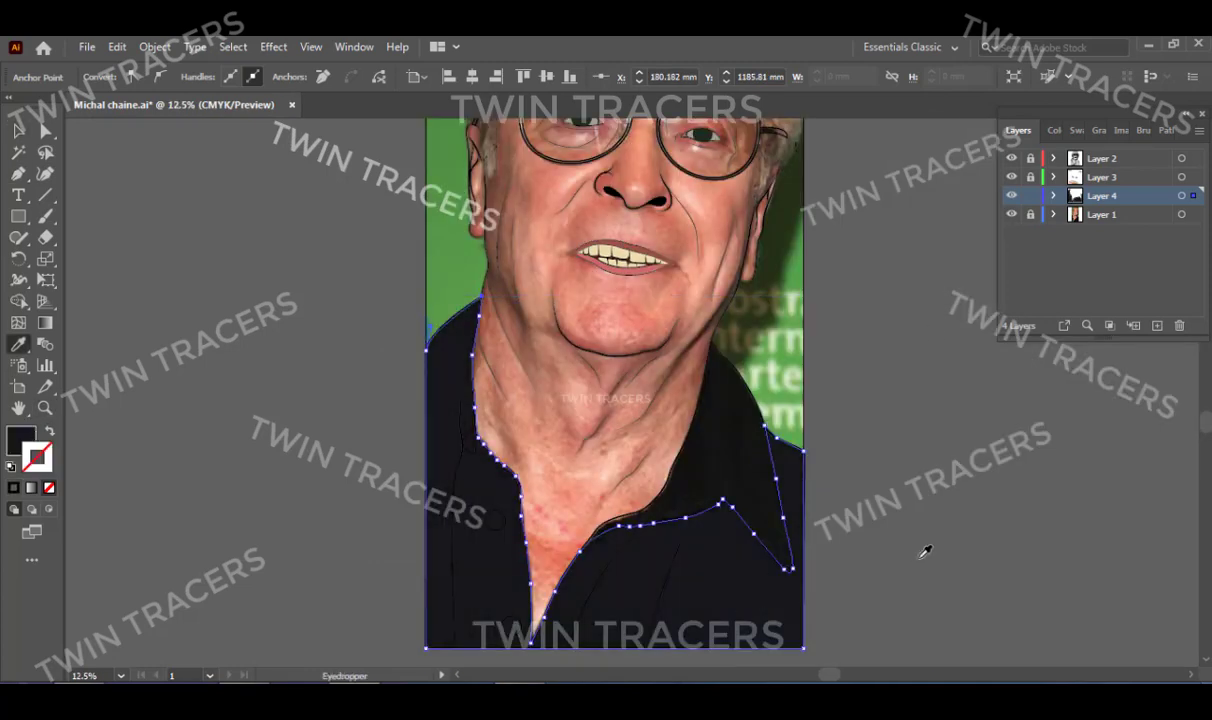
Make the button circles white and add a 40% scaled copy inside one.
{"action": "left_click", "coordinate": [468, 448], "text": "shift"}
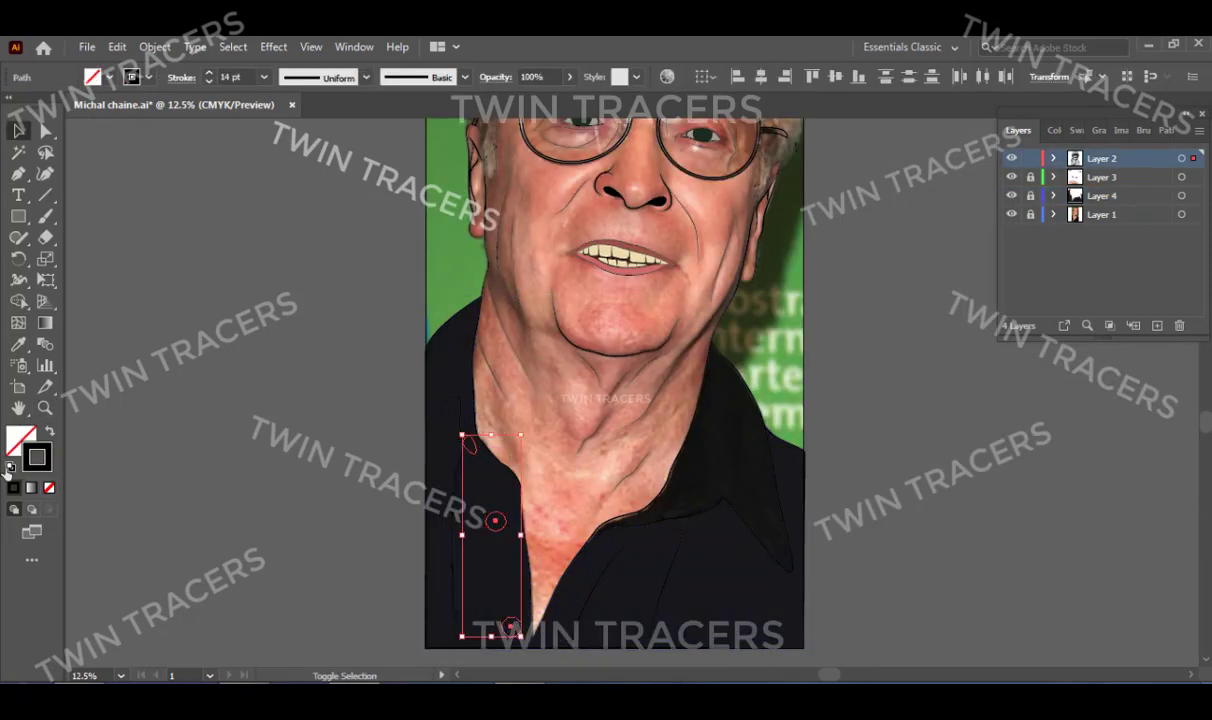
{"action": "key", "text": "ctrl+shift+a"}
{"action": "scroll", "coordinate": [508, 516], "scroll_direction": "up", "scroll_amount": 4}
{"action": "double_click", "coordinate": [45, 260]}
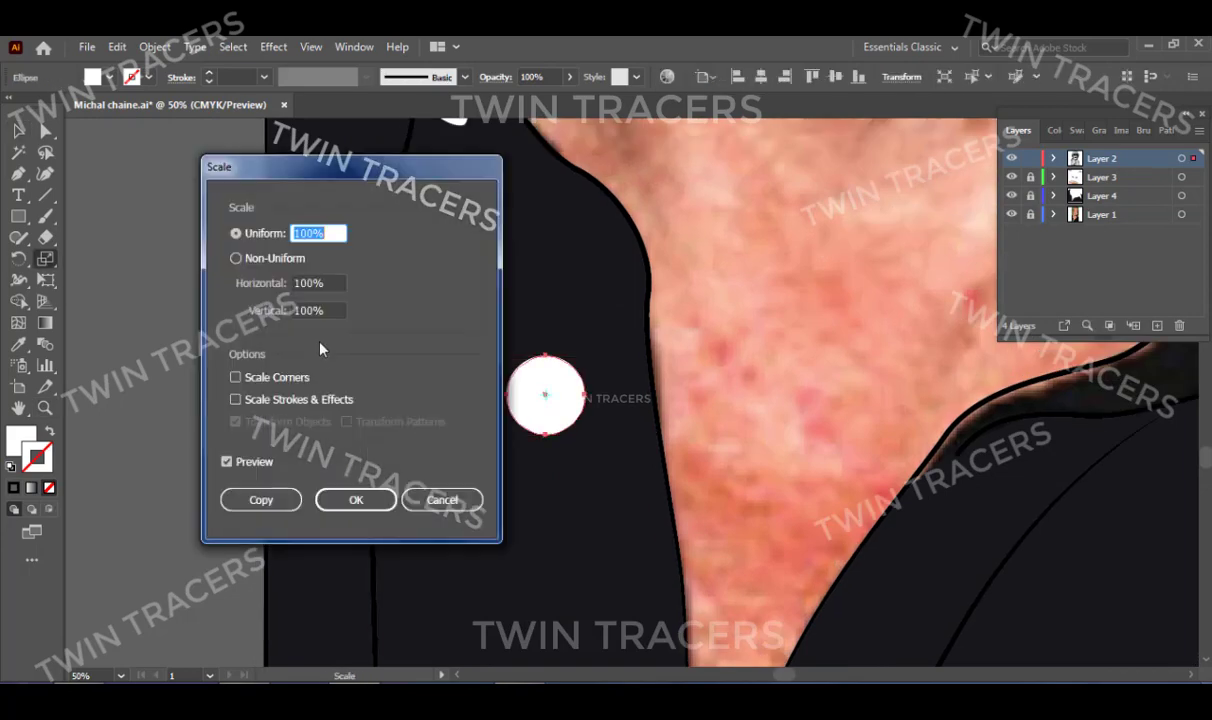
{"action": "type", "text": "40"}
{"action": "left_click", "coordinate": [258, 498]}
{"action": "key", "text": "ctrl+0"}
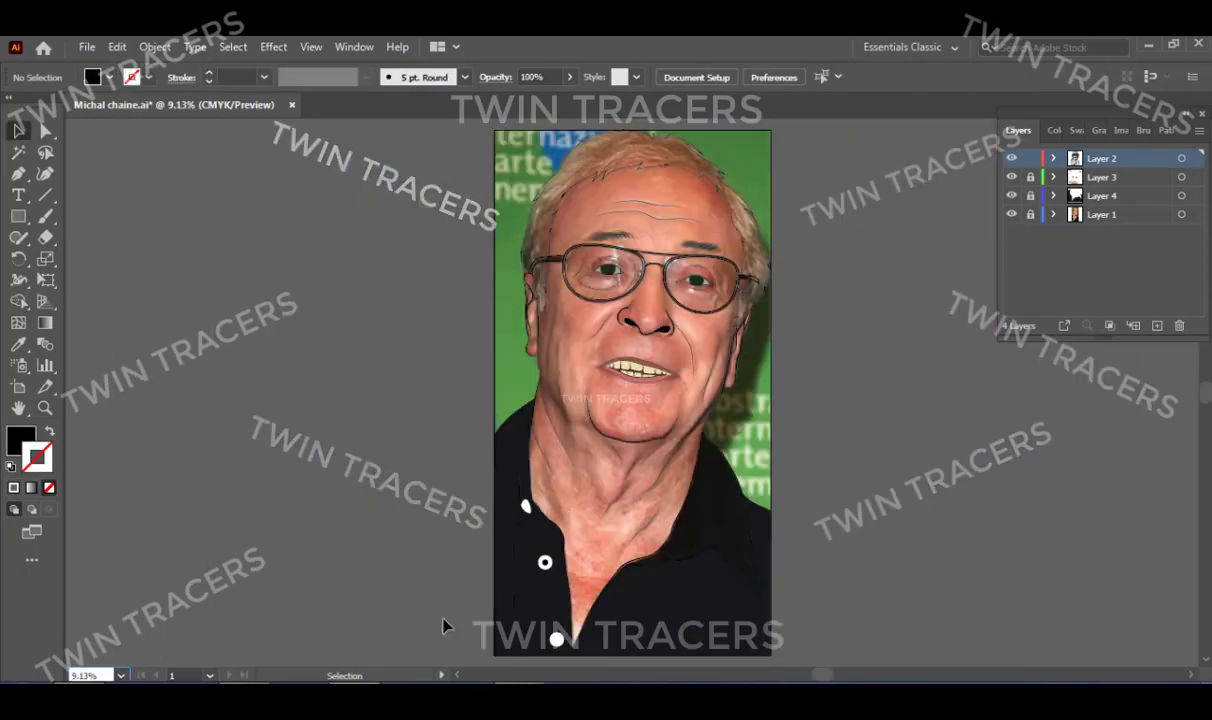
Unlock the shading layer, hide the reference photo and make the shading layer active.
{"action": "left_click", "coordinate": [1031, 158]}
{"action": "scroll", "coordinate": [522, 397], "scroll_direction": "up", "scroll_amount": 4}
{"action": "left_click", "coordinate": [1031, 195]}
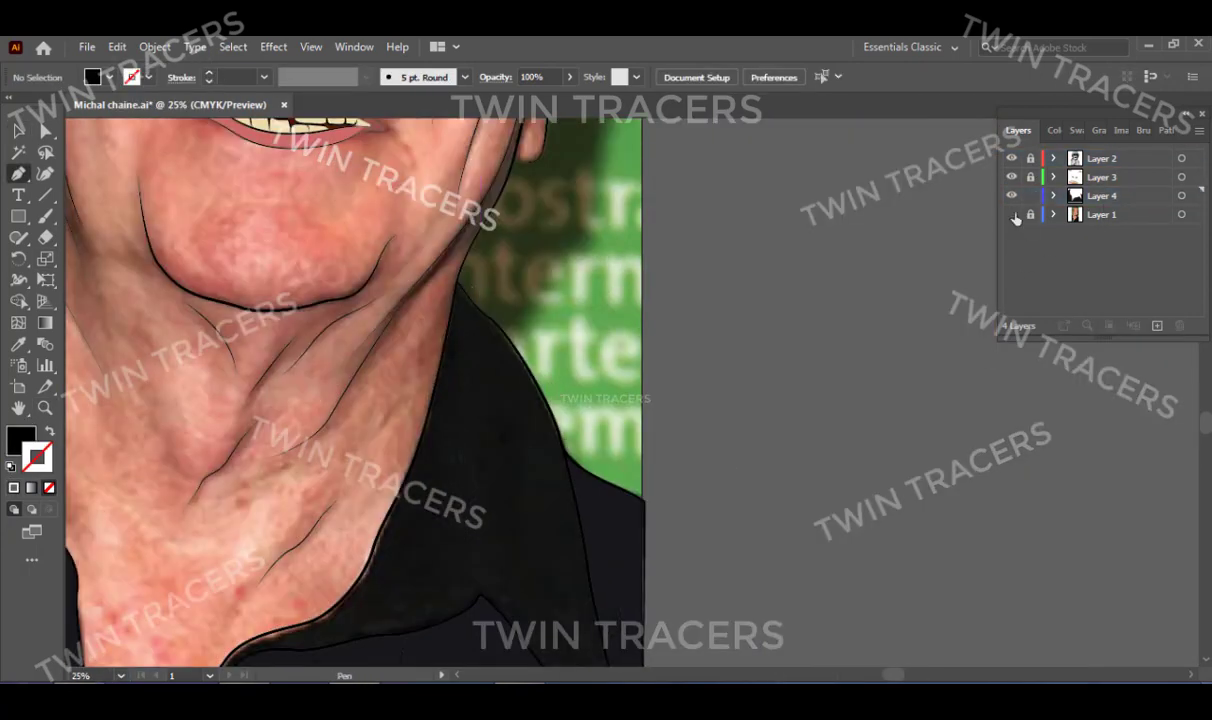
{"action": "left_click", "coordinate": [1011, 214]}
{"action": "key", "text": "p"}
Trace a darker shading shape along the neck and collar.
{"action": "left_click", "coordinate": [549, 403]}
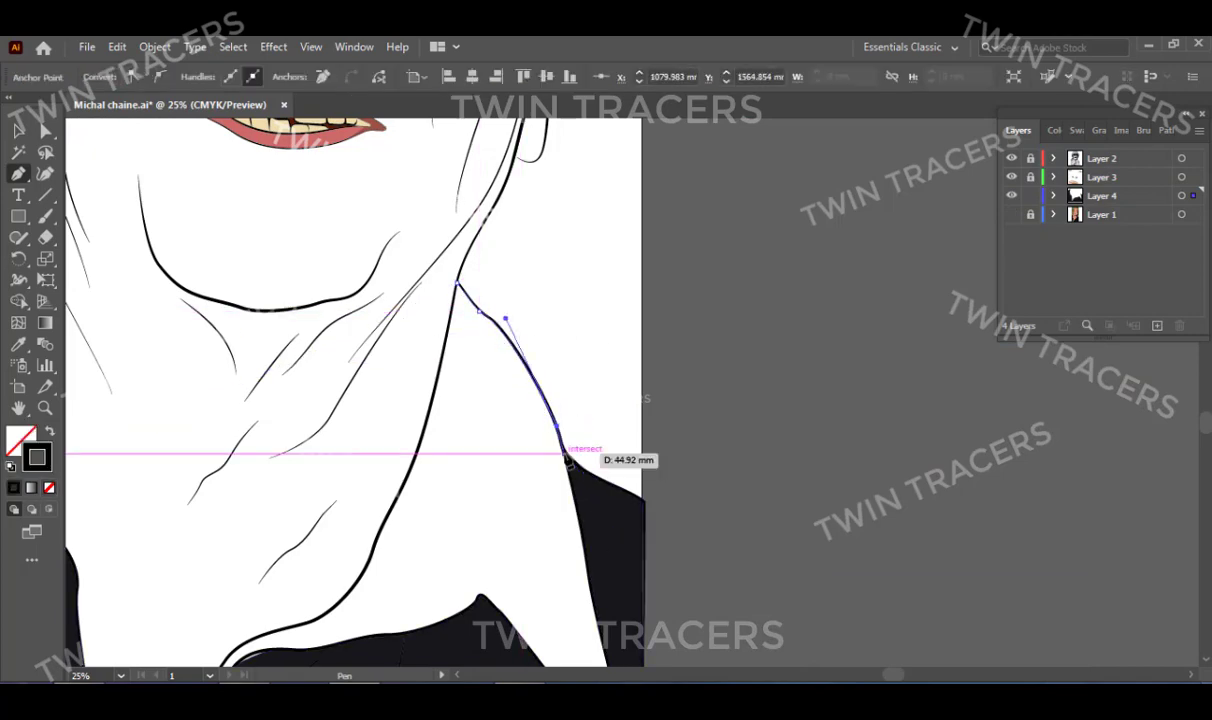
{"action": "scroll", "coordinate": [563, 455], "scroll_direction": "down", "scroll_amount": 3}
{"action": "left_click", "coordinate": [595, 419]}
{"action": "left_click", "coordinate": [620, 595]}
{"action": "left_click_drag", "start_coordinate": [560, 560], "coordinate": [873, 516]}
{"action": "left_click", "coordinate": [748, 490]}
{"action": "left_click", "coordinate": [492, 514]}
{"action": "scroll", "coordinate": [667, 365], "scroll_direction": "up", "scroll_amount": 3}
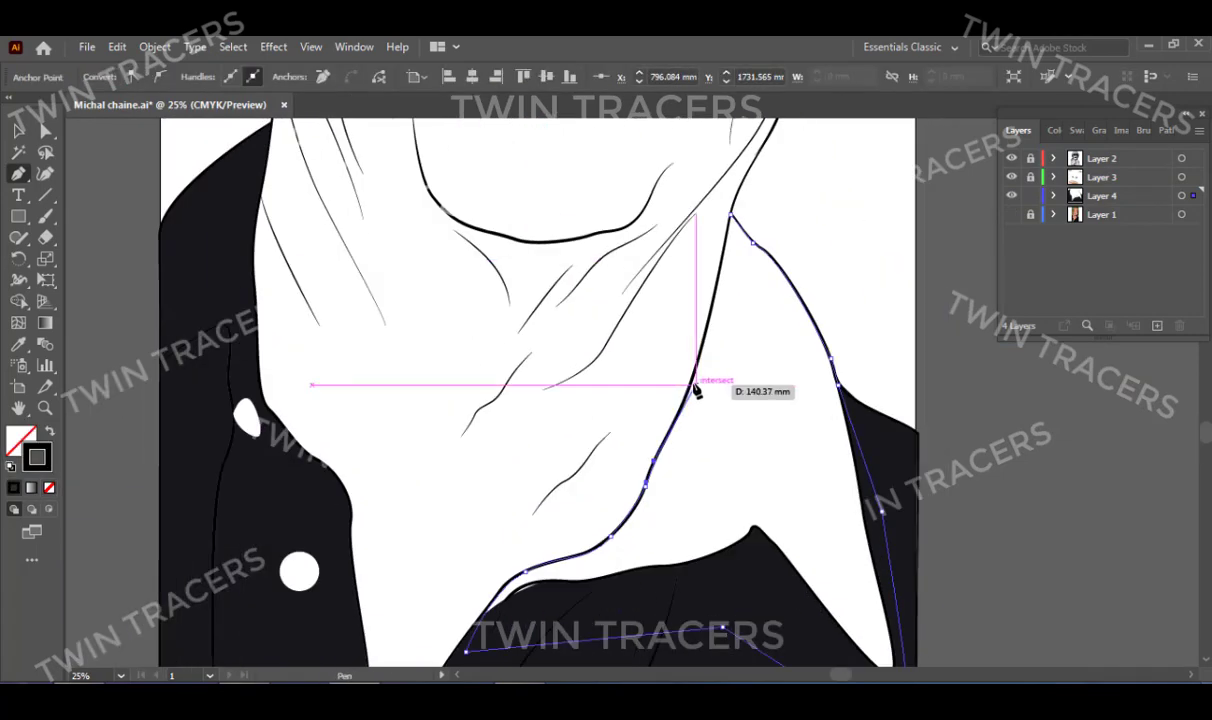
{"action": "left_click", "coordinate": [730, 215]}
Send the collar shading shape to the back.
{"action": "left_click", "coordinate": [1011, 214]}
{"action": "key", "text": "v"}
{"action": "right_click", "coordinate": [763, 263]}
{"action": "left_click", "coordinate": [1030, 650]}
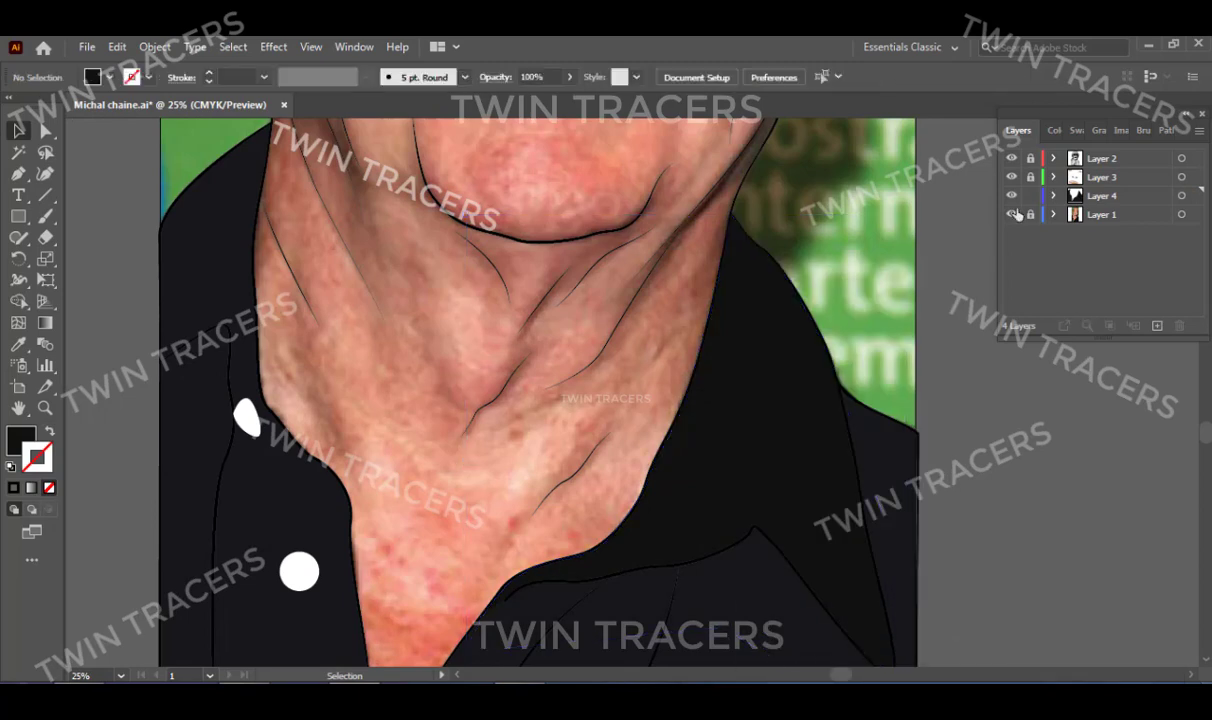
{"action": "left_click", "coordinate": [1011, 214]}
Trace a shading shape on the jacket's left panel and lock the finished layer.
{"action": "key", "text": "p"}
{"action": "left_click", "coordinate": [507, 152]}
{"action": "left_click_drag", "start_coordinate": [396, 264], "coordinate": [380, 311]}
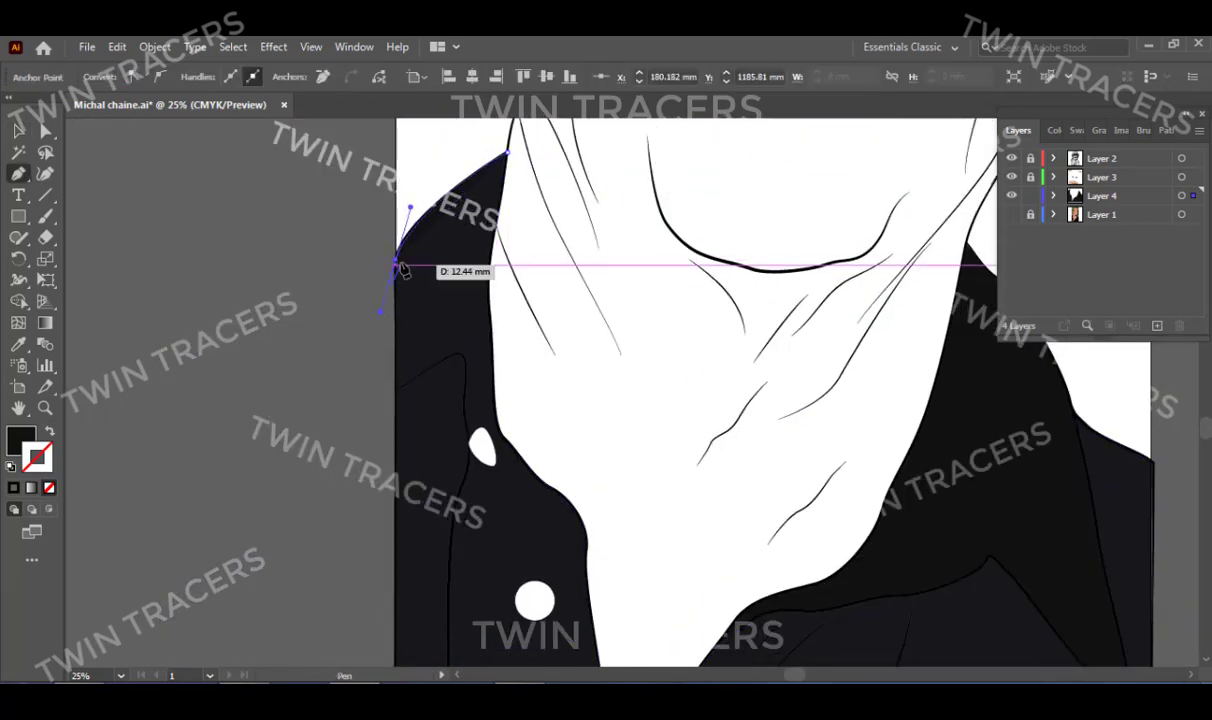
{"action": "left_click", "coordinate": [449, 588]}
{"action": "scroll", "coordinate": [460, 560], "scroll_direction": "down", "scroll_amount": 4}
{"action": "left_click", "coordinate": [649, 657]}
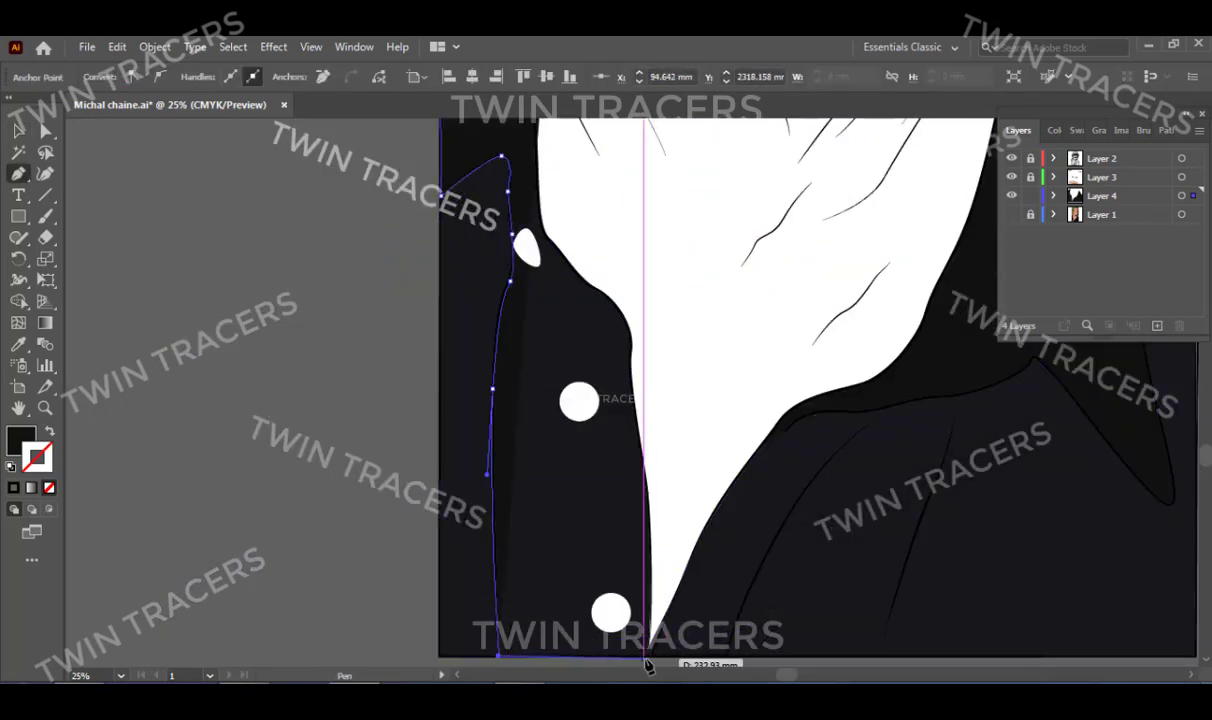
{"action": "scroll", "coordinate": [698, 465], "scroll_direction": "up", "scroll_amount": 4}
{"action": "left_click", "coordinate": [704, 520]}
{"action": "key", "text": "b"}
{"action": "key", "text": "ctrl+shift+a"}
{"action": "key", "text": "v"}
{"action": "key", "text": "ctrl+0"}
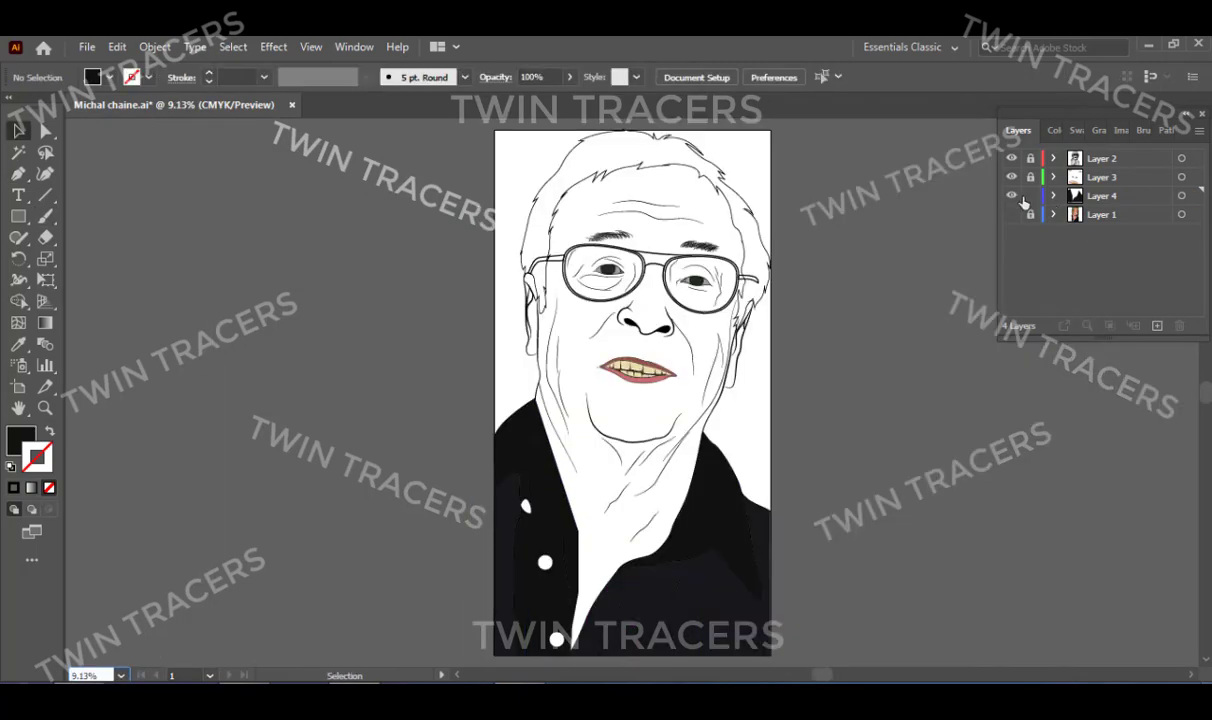
{"action": "left_click", "coordinate": [1011, 214]}
{"action": "left_click", "coordinate": [1011, 195]}
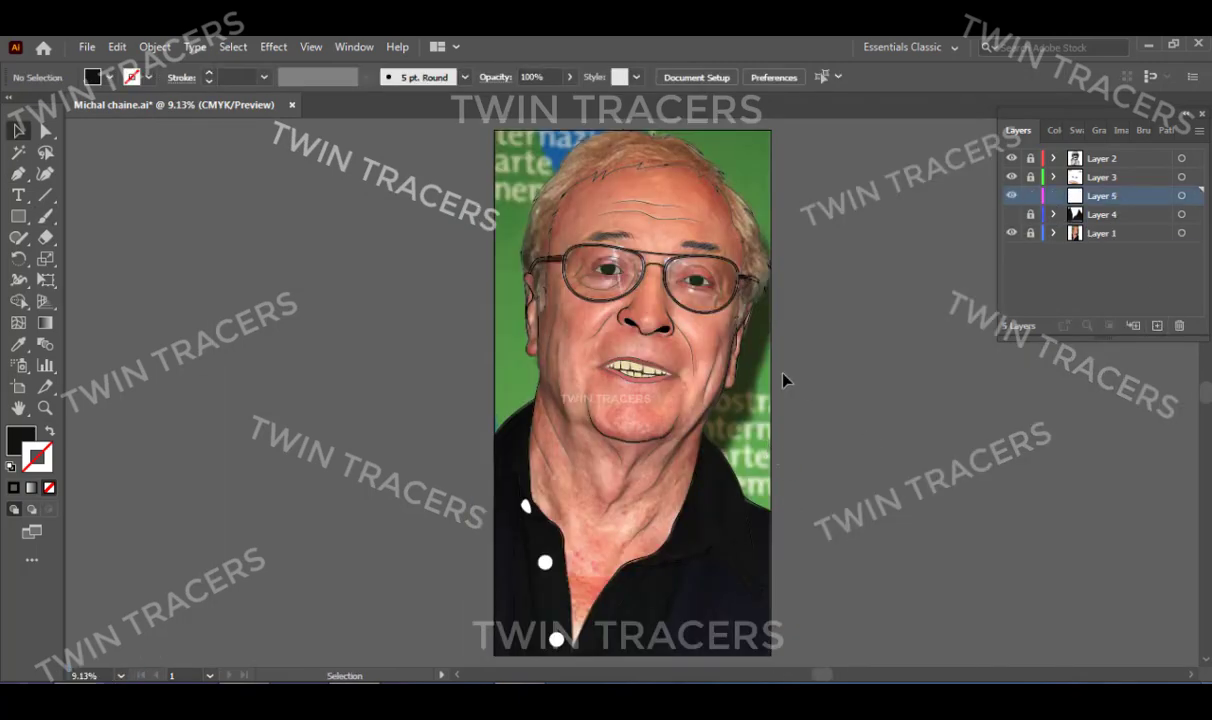
Start a Pen path at the ear edge and trace down the hair edge and collar to the neck.
{"action": "scroll", "coordinate": [525, 290], "scroll_direction": "up", "scroll_amount": 3}
{"action": "scroll", "coordinate": [525, 290], "scroll_direction": "up", "scroll_amount": 3}
{"action": "scroll", "coordinate": [525, 290], "scroll_direction": "up", "scroll_amount": 4}
{"action": "key", "text": "p"}
{"action": "key", "text": "shift+x"}
{"action": "left_click", "coordinate": [622, 260]}
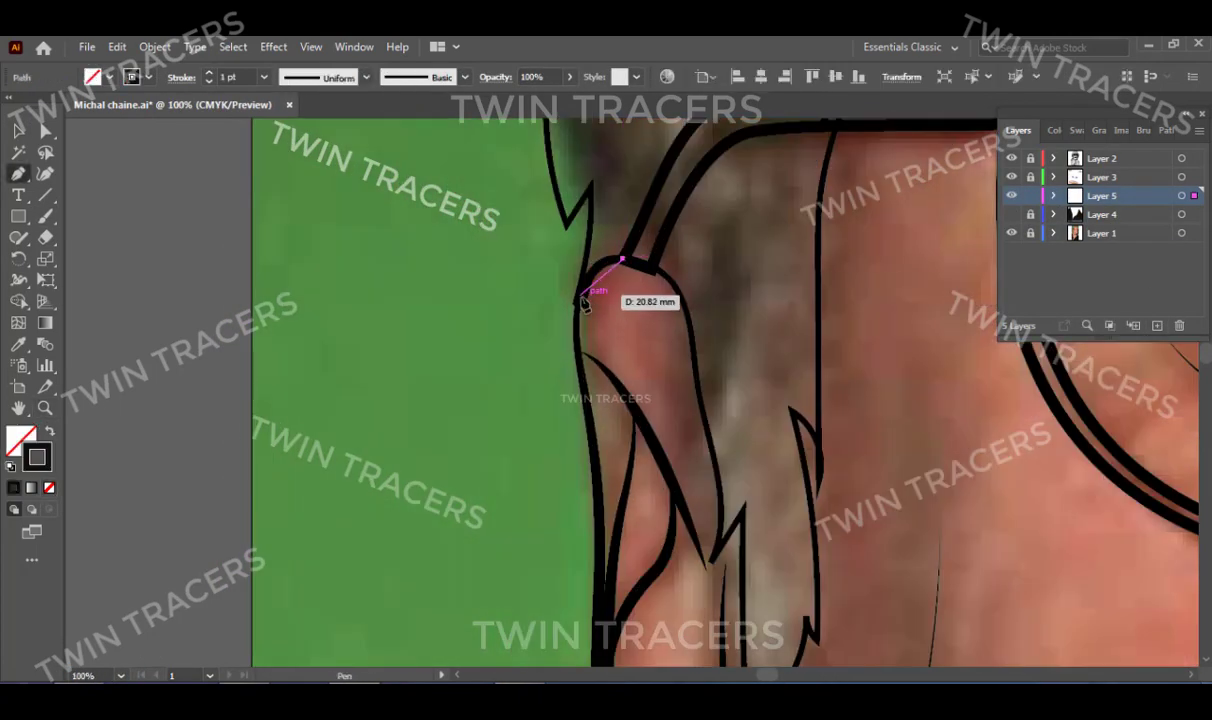
{"action": "left_click", "coordinate": [585, 302]}
{"action": "scroll", "coordinate": [600, 300], "scroll_direction": "down", "scroll_amount": 3}
{"action": "left_click", "coordinate": [622, 540]}
{"action": "scroll", "coordinate": [600, 400], "scroll_direction": "down", "scroll_amount": 5}
{"action": "left_click", "coordinate": [493, 268]}
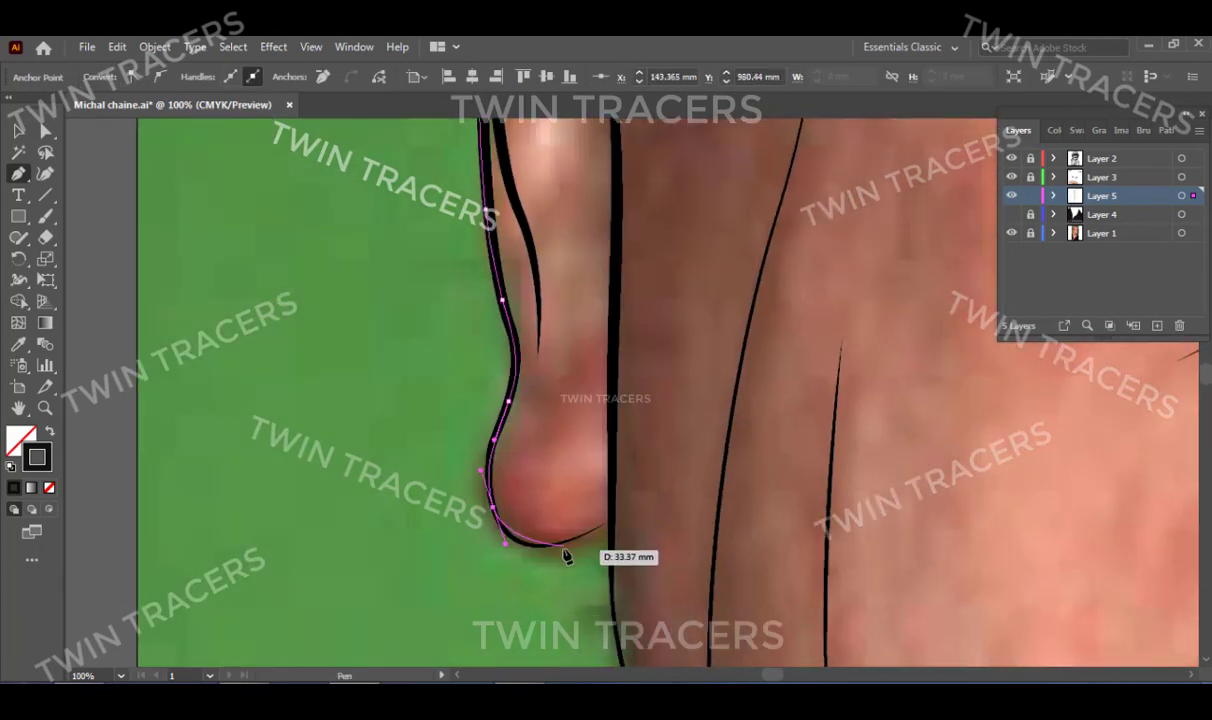
{"action": "scroll", "coordinate": [560, 420], "scroll_direction": "down", "scroll_amount": 7}
{"action": "scroll", "coordinate": [480, 320], "scroll_direction": "right", "scroll_amount": 3}
{"action": "scroll", "coordinate": [443, 423], "scroll_direction": "down", "scroll_amount": 5}
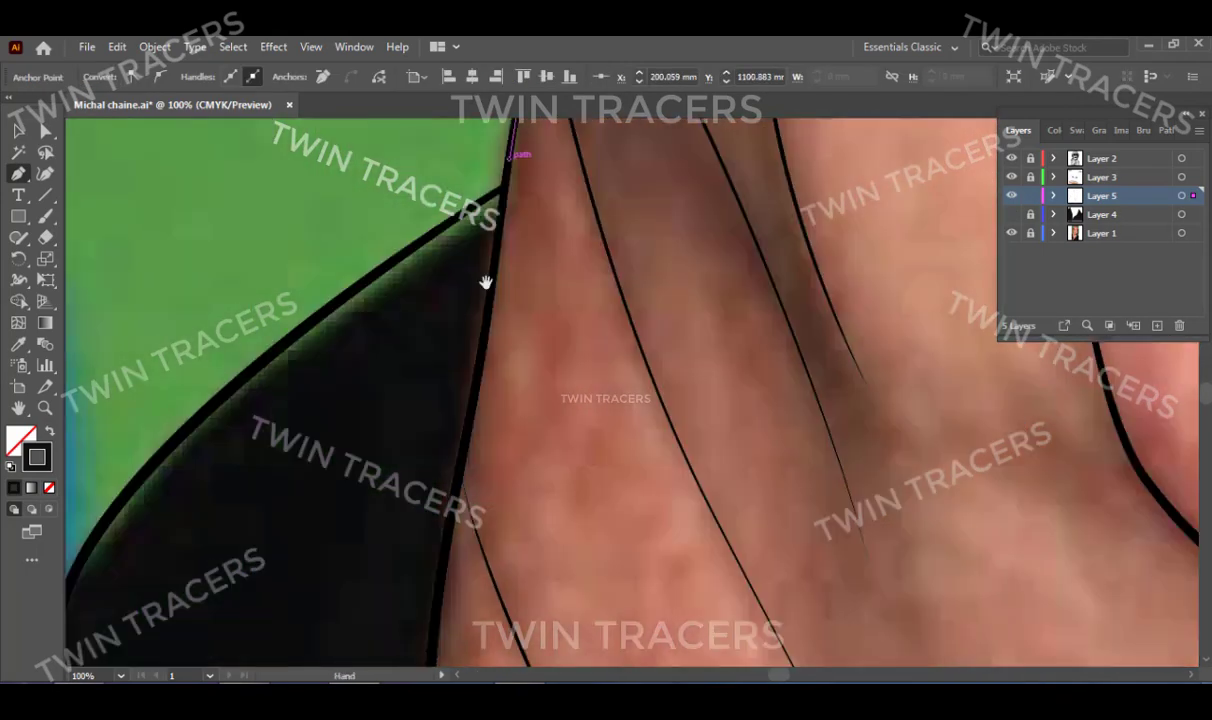
{"action": "scroll", "coordinate": [487, 300], "scroll_direction": "down", "scroll_amount": 5}
{"action": "scroll", "coordinate": [487, 360], "scroll_direction": "down", "scroll_amount": 4}
{"action": "left_click", "coordinate": [430, 420]}
{"action": "scroll", "coordinate": [440, 460], "scroll_direction": "down", "scroll_amount": 3}
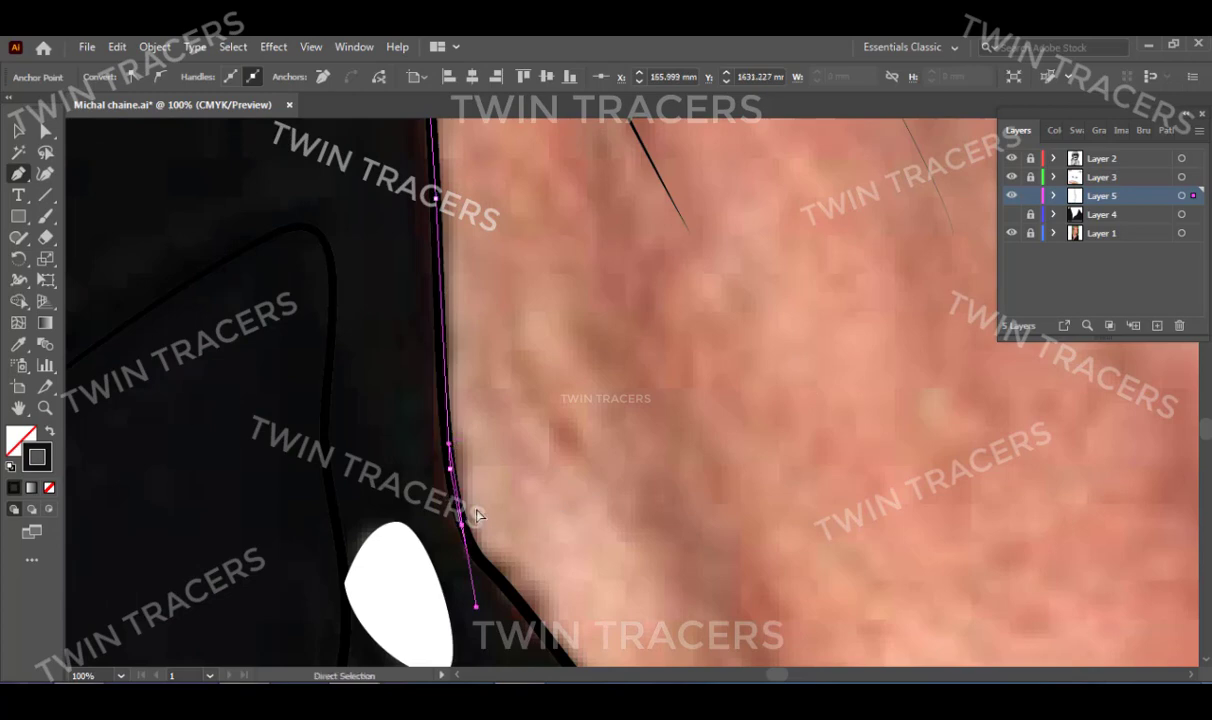
{"action": "scroll", "coordinate": [476, 515], "scroll_direction": "down", "scroll_amount": 5}
{"action": "scroll", "coordinate": [480, 500], "scroll_direction": "down", "scroll_amount": 5}
{"action": "scroll", "coordinate": [485, 480], "scroll_direction": "down", "scroll_amount": 5}
{"action": "scroll", "coordinate": [487, 400], "scroll_direction": "down", "scroll_amount": 5}
{"action": "left_click", "coordinate": [487, 237]}
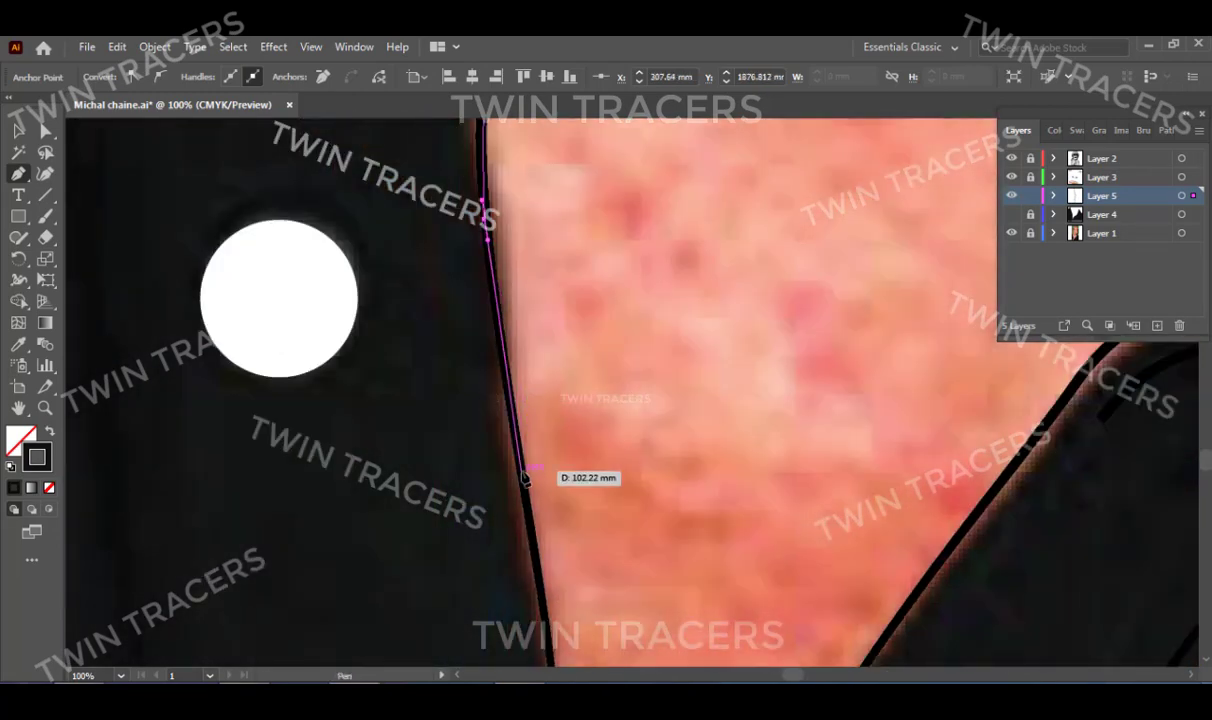
{"action": "scroll", "coordinate": [524, 478], "scroll_direction": "down", "scroll_amount": 5}
{"action": "left_click", "coordinate": [563, 530]}
{"action": "scroll", "coordinate": [569, 440], "scroll_direction": "down", "scroll_amount": 3}
Trace back up the dark skin edge, around the ear lobe and ear contour to the temple.
{"action": "scroll", "coordinate": [700, 320], "scroll_direction": "up", "scroll_amount": 5}
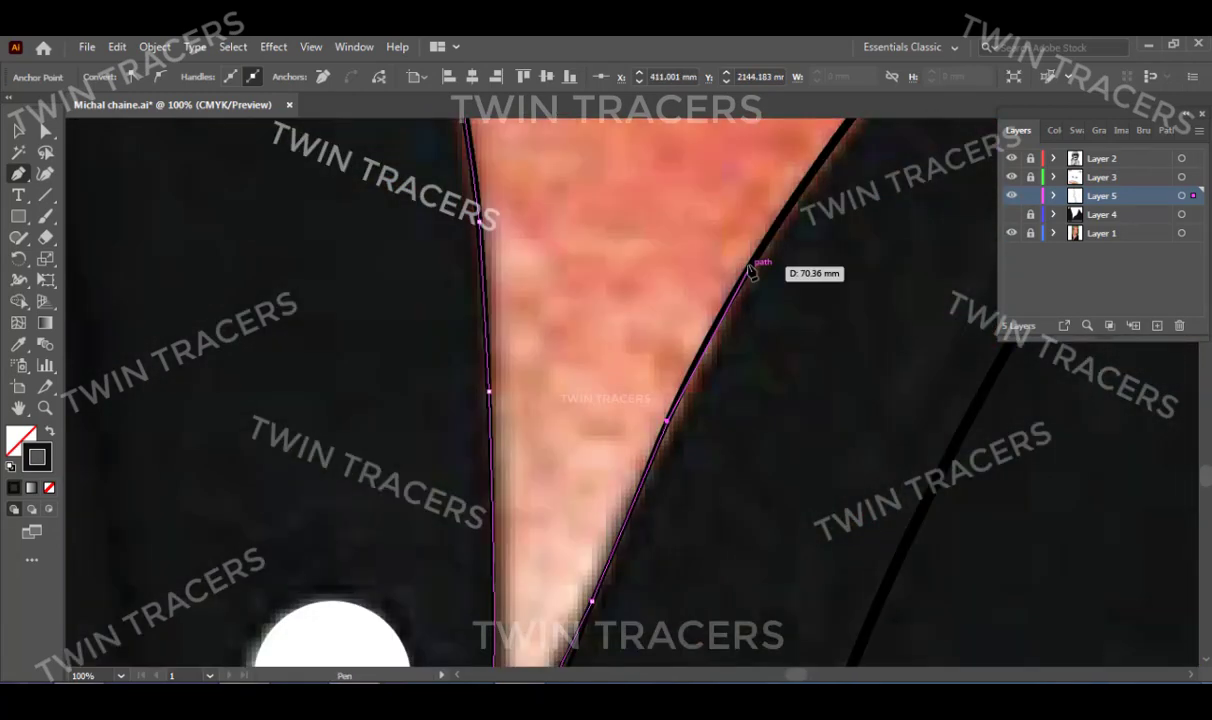
{"action": "scroll", "coordinate": [765, 290], "scroll_direction": "up", "scroll_amount": 5}
{"action": "scroll", "coordinate": [700, 380], "scroll_direction": "up", "scroll_amount": 5}
{"action": "left_click", "coordinate": [781, 352]}
{"action": "scroll", "coordinate": [783, 360], "scroll_direction": "up", "scroll_amount": 3}
{"action": "scroll", "coordinate": [700, 420], "scroll_direction": "right", "scroll_amount": 5}
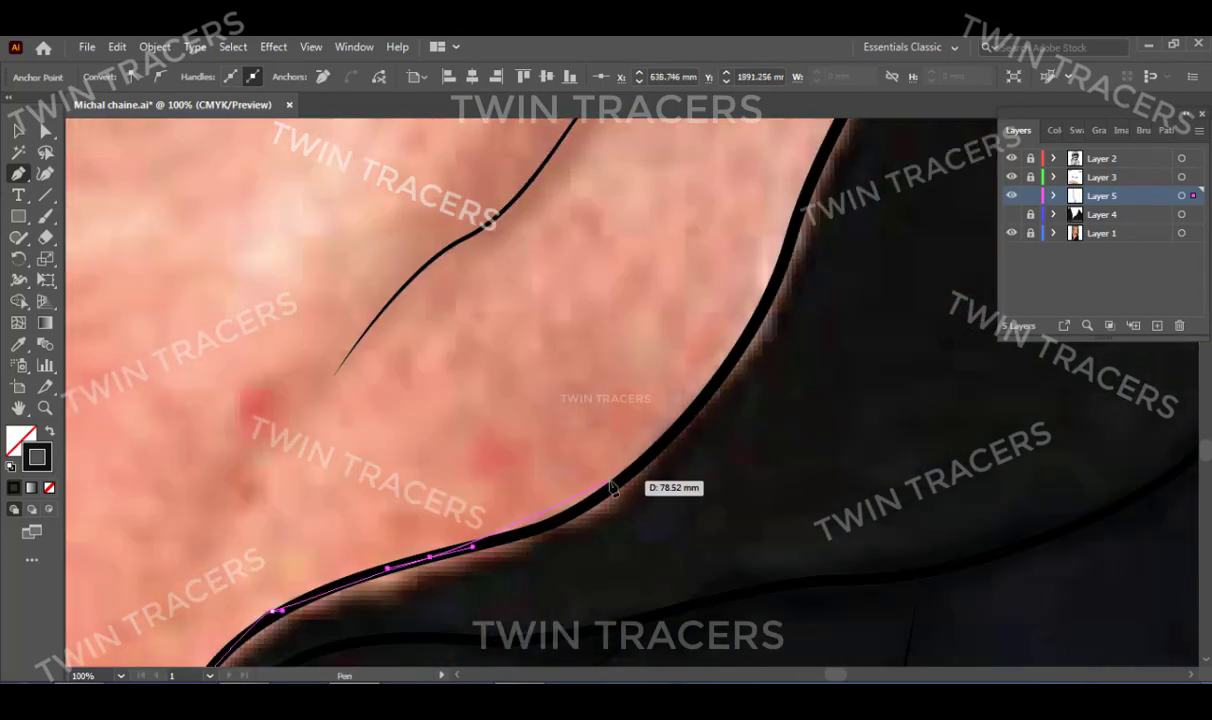
{"action": "scroll", "coordinate": [781, 287], "scroll_direction": "up", "scroll_amount": 5}
{"action": "scroll", "coordinate": [749, 425], "scroll_direction": "up", "scroll_amount": 5}
{"action": "scroll", "coordinate": [787, 273], "scroll_direction": "up", "scroll_amount": 5}
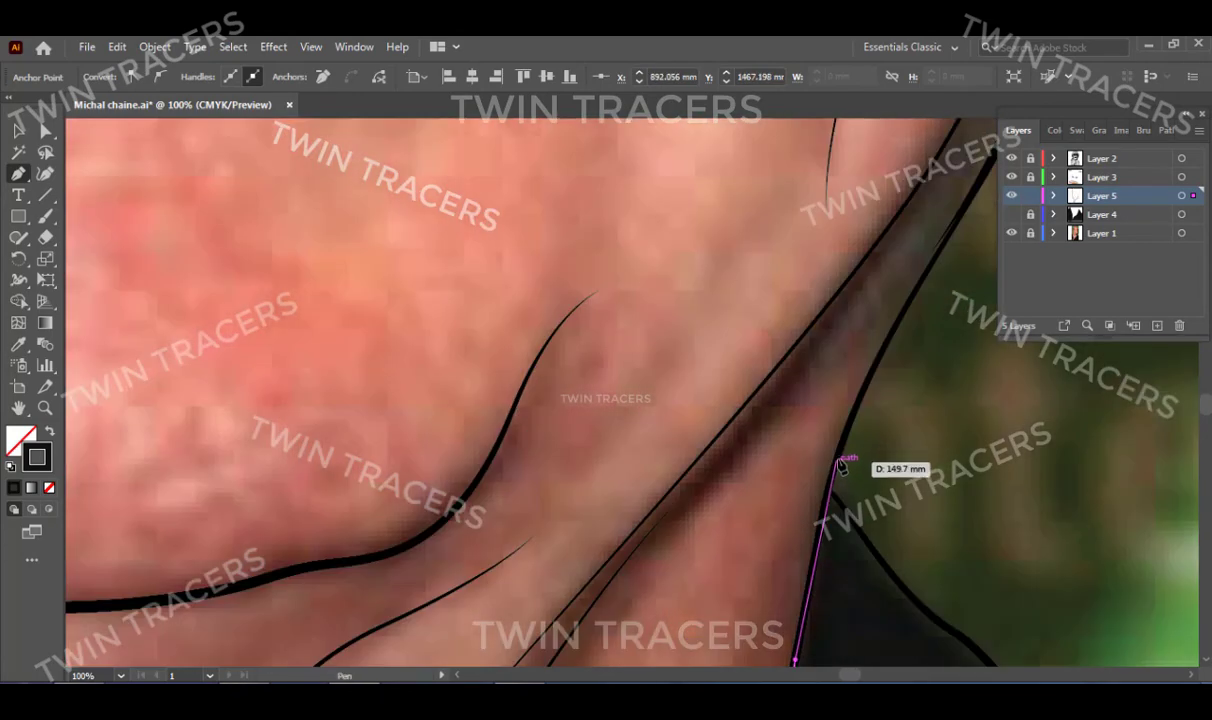
{"action": "left_click", "coordinate": [840, 470]}
{"action": "scroll", "coordinate": [800, 540], "scroll_direction": "up", "scroll_amount": 3}
{"action": "scroll", "coordinate": [759, 618], "scroll_direction": "up", "scroll_amount": 5}
{"action": "scroll", "coordinate": [880, 380], "scroll_direction": "up", "scroll_amount": 3}
{"action": "left_click", "coordinate": [888, 312]}
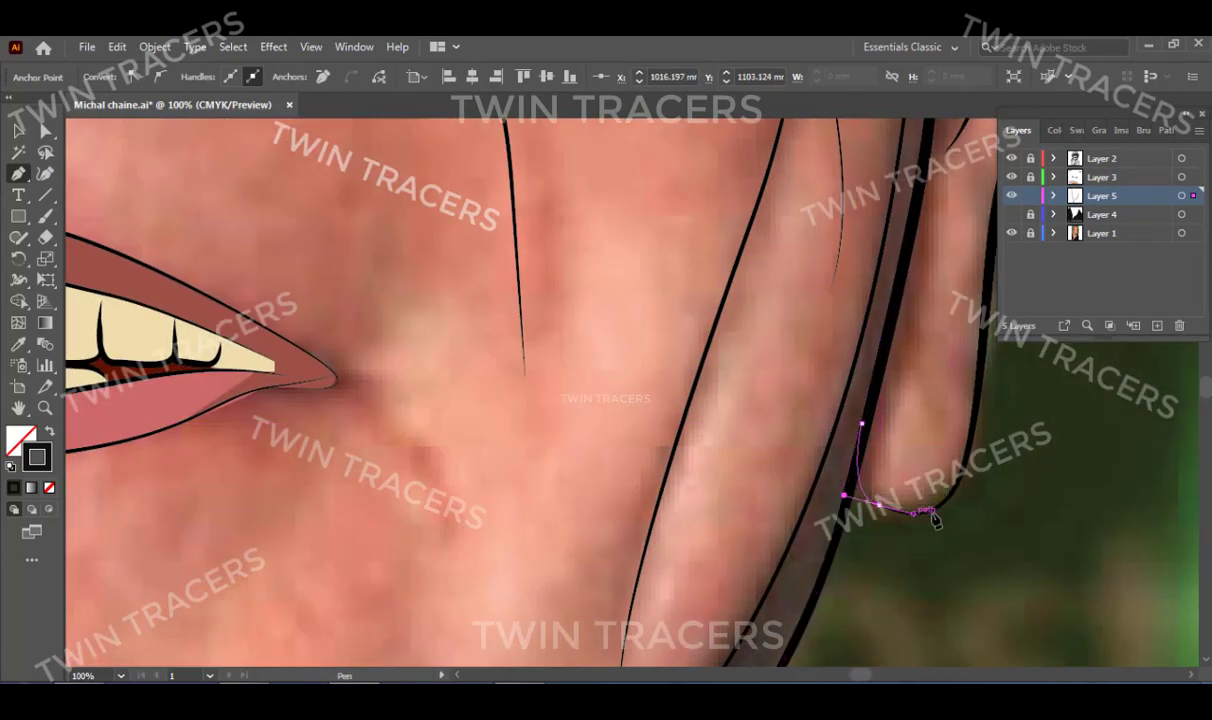
{"action": "scroll", "coordinate": [965, 420], "scroll_direction": "up", "scroll_amount": 3}
{"action": "scroll", "coordinate": [830, 480], "scroll_direction": "up", "scroll_amount": 5}
{"action": "left_click", "coordinate": [776, 519]}
{"action": "scroll", "coordinate": [795, 462], "scroll_direction": "up", "scroll_amount": 2}
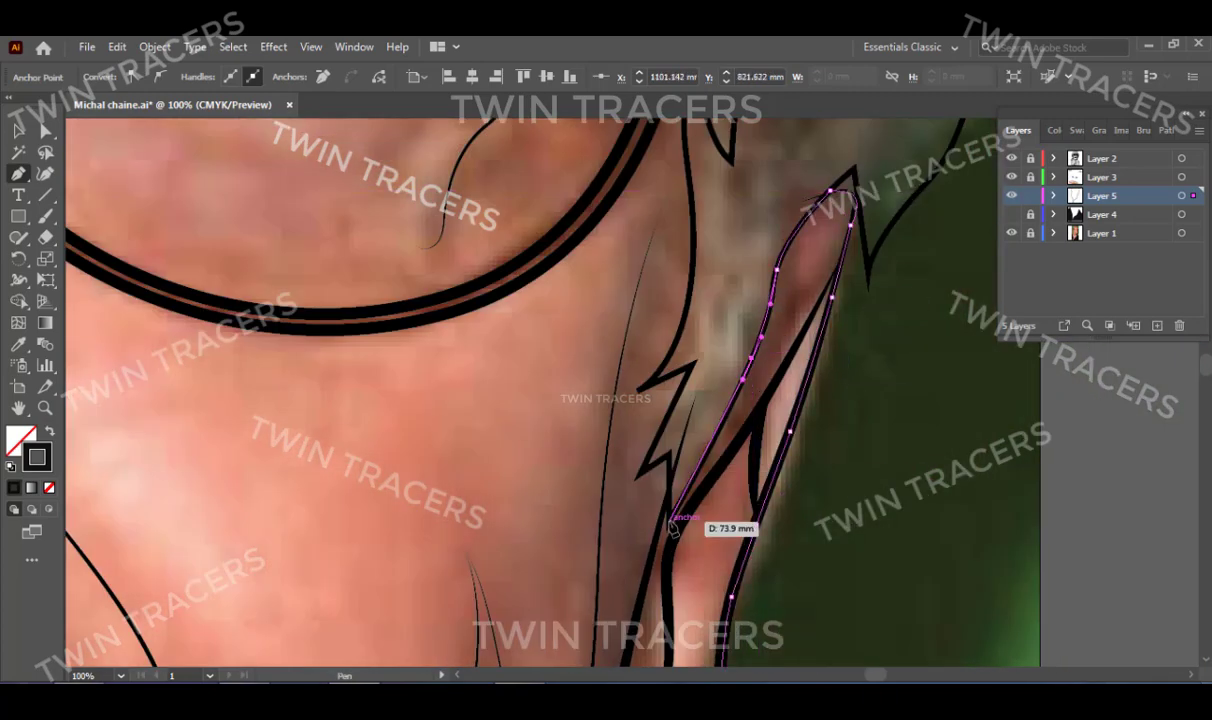
{"action": "left_click", "coordinate": [697, 368]}
{"action": "scroll", "coordinate": [700, 400], "scroll_direction": "up", "scroll_amount": 3}
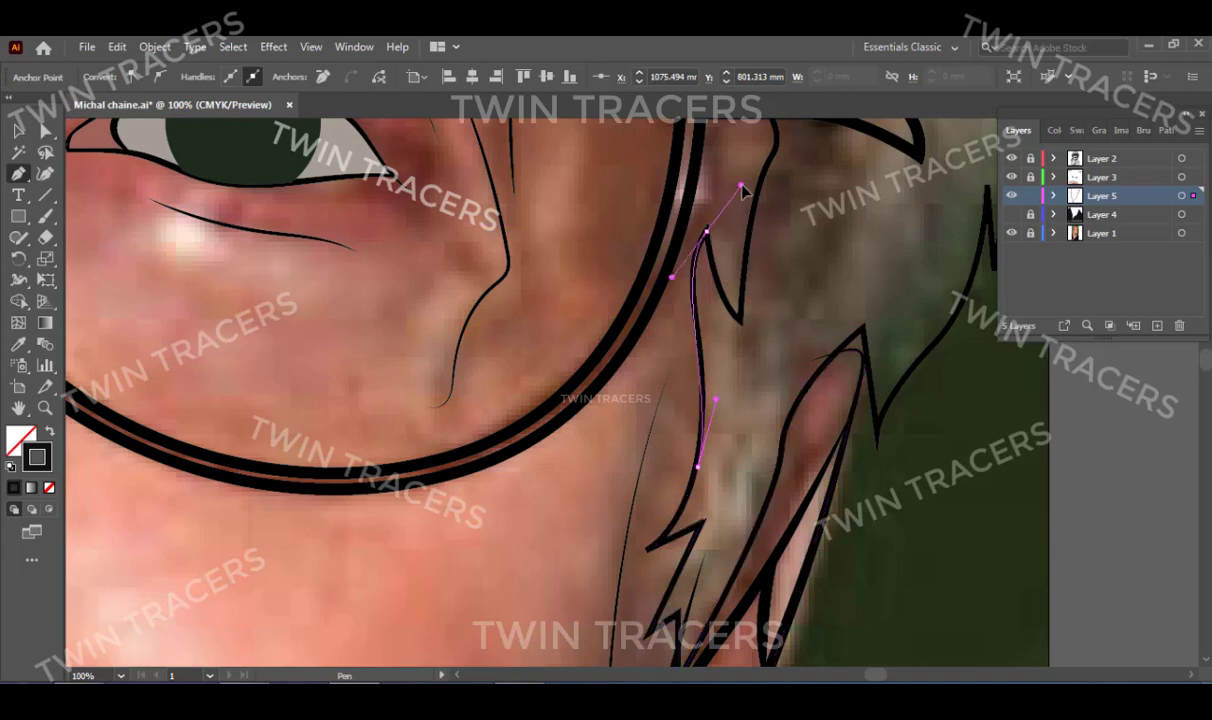
{"action": "left_click", "coordinate": [700, 230]}
{"action": "scroll", "coordinate": [700, 235], "scroll_direction": "up", "scroll_amount": 5}
{"action": "left_click", "coordinate": [679, 294]}
{"action": "scroll", "coordinate": [700, 320], "scroll_direction": "up", "scroll_amount": 5}
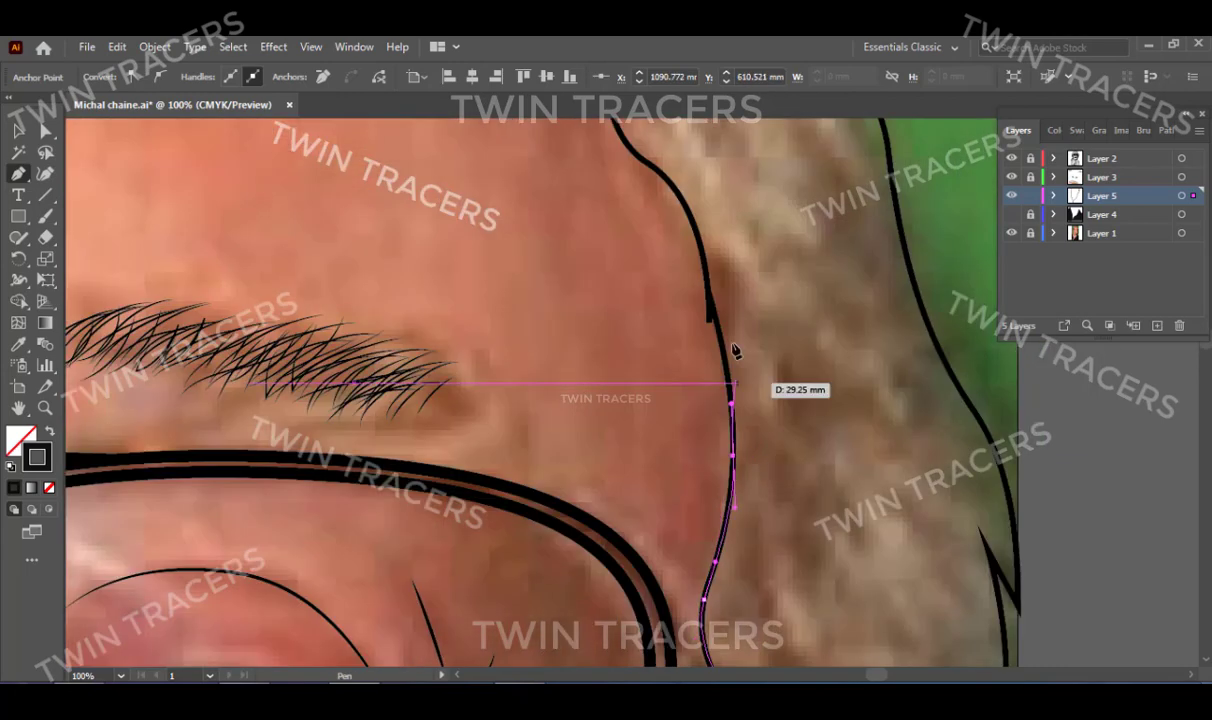
{"action": "scroll", "coordinate": [713, 303], "scroll_direction": "up", "scroll_amount": 5}
{"action": "left_click", "coordinate": [684, 328]}
{"action": "scroll", "coordinate": [677, 350], "scroll_direction": "up", "scroll_amount": 5}
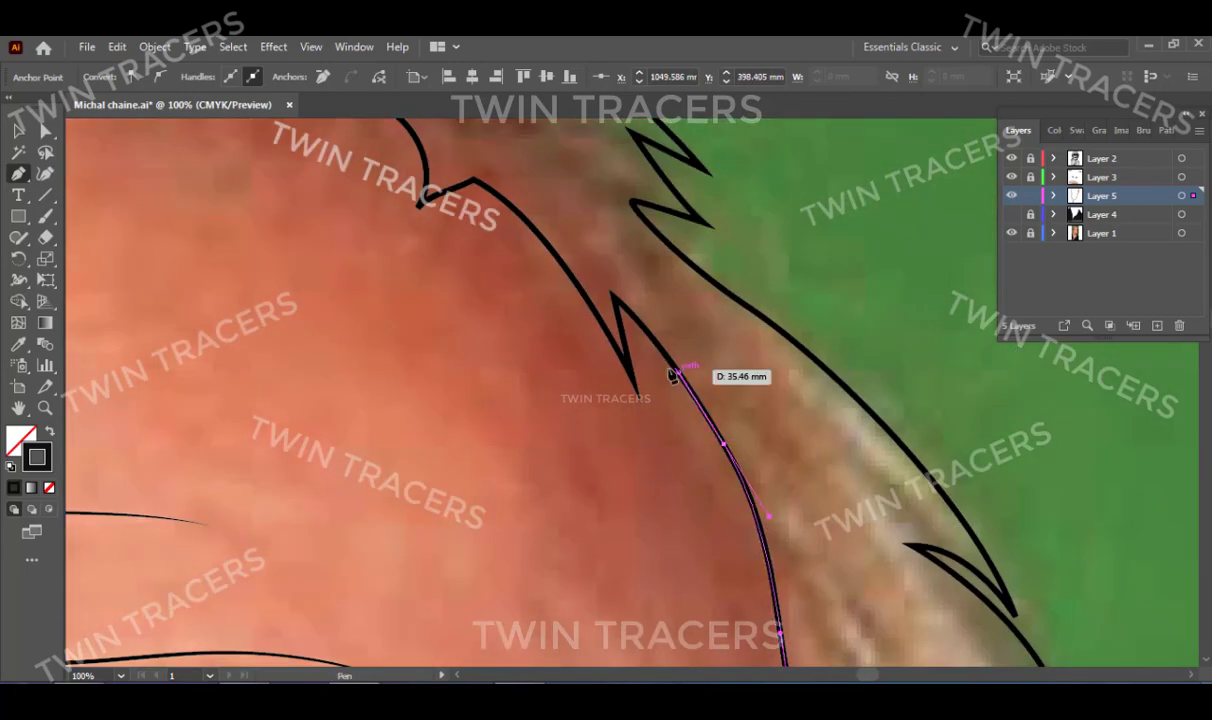
Trace the hairline with curved anchors following the hair tufts.
{"action": "left_click", "coordinate": [632, 378]}
{"action": "scroll", "coordinate": [632, 378], "scroll_direction": "up", "scroll_amount": 5}
{"action": "left_click_drag", "start_coordinate": [637, 421], "coordinate": [580, 384]}
{"action": "left_click", "coordinate": [582, 447]}
{"action": "scroll", "coordinate": [689, 486], "scroll_direction": "up", "scroll_amount": 2}
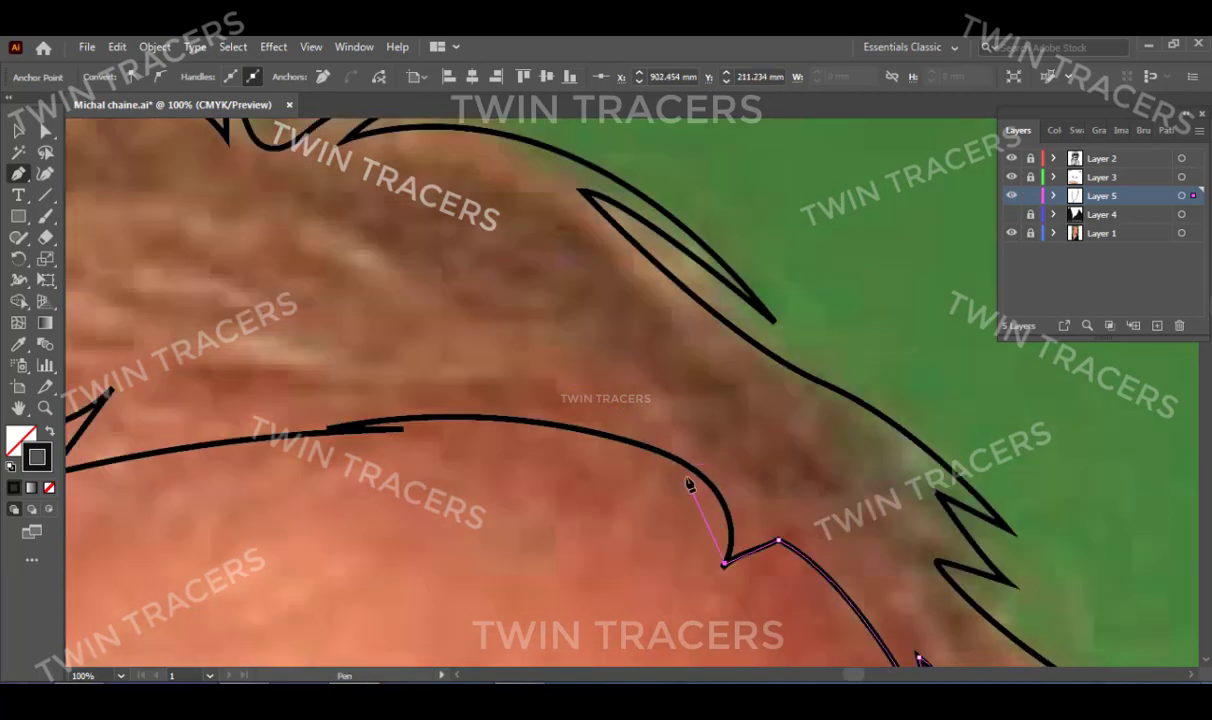
{"action": "left_click_drag", "start_coordinate": [367, 479], "coordinate": [944, 488]}
{"action": "left_click_drag", "start_coordinate": [630, 479], "coordinate": [660, 465]}
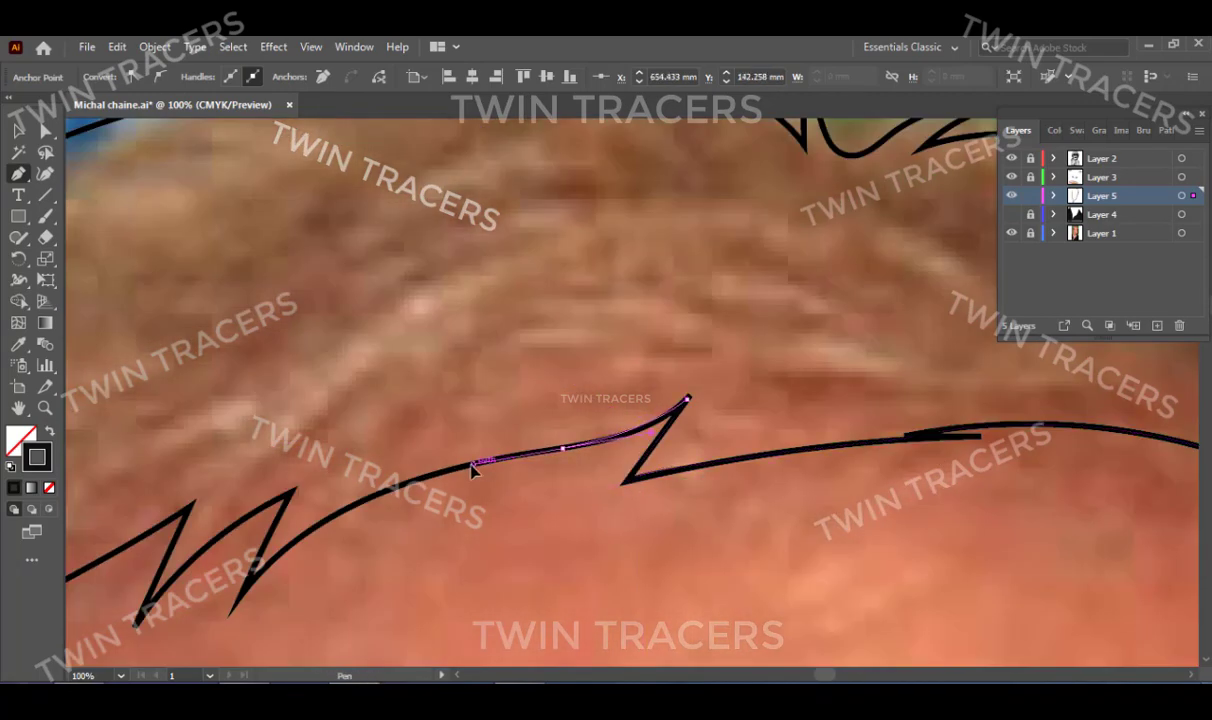
{"action": "left_click_drag", "start_coordinate": [268, 540], "coordinate": [553, 362]}
{"action": "left_click_drag", "start_coordinate": [582, 318], "coordinate": [822, 293]}
{"action": "left_click", "coordinate": [512, 463]}
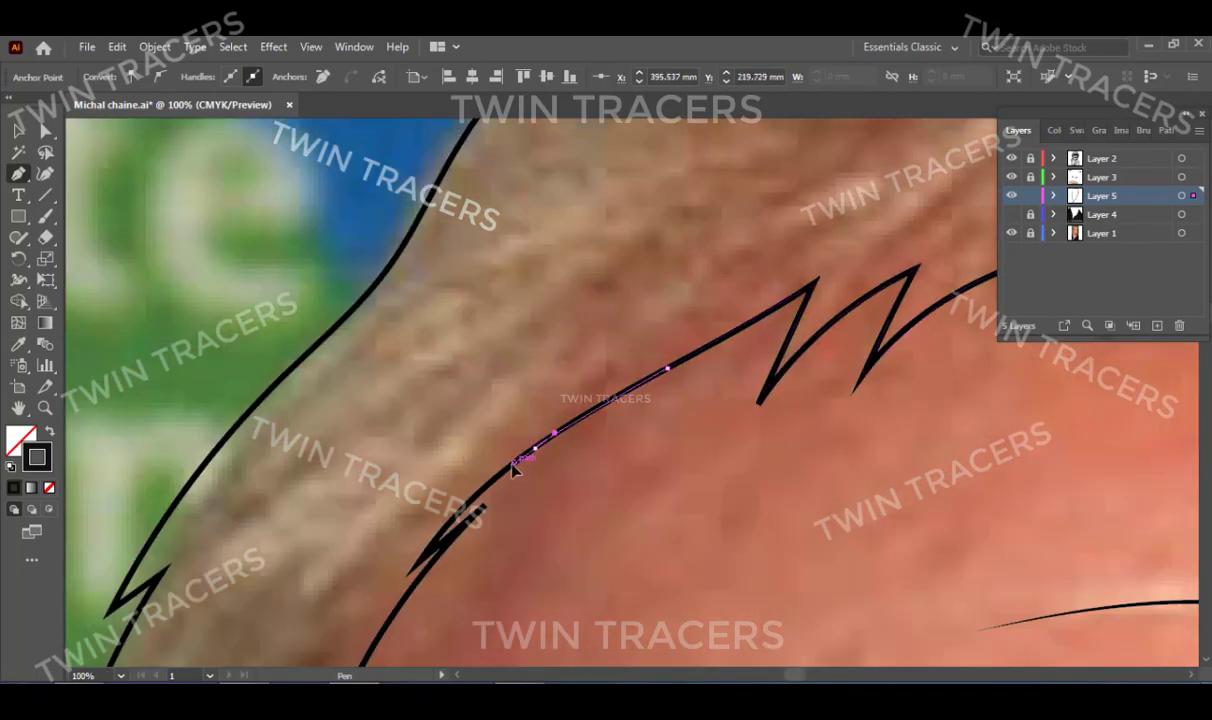
{"action": "left_click_drag", "start_coordinate": [428, 567], "coordinate": [641, 220]}
{"action": "left_click_drag", "start_coordinate": [507, 420], "coordinate": [500, 468]}
{"action": "scroll", "coordinate": [566, 397], "scroll_direction": "down", "scroll_amount": 3}
Continue the outline down the hair edge and around the top and inner edge of the ear.
{"action": "left_click", "coordinate": [514, 595]}
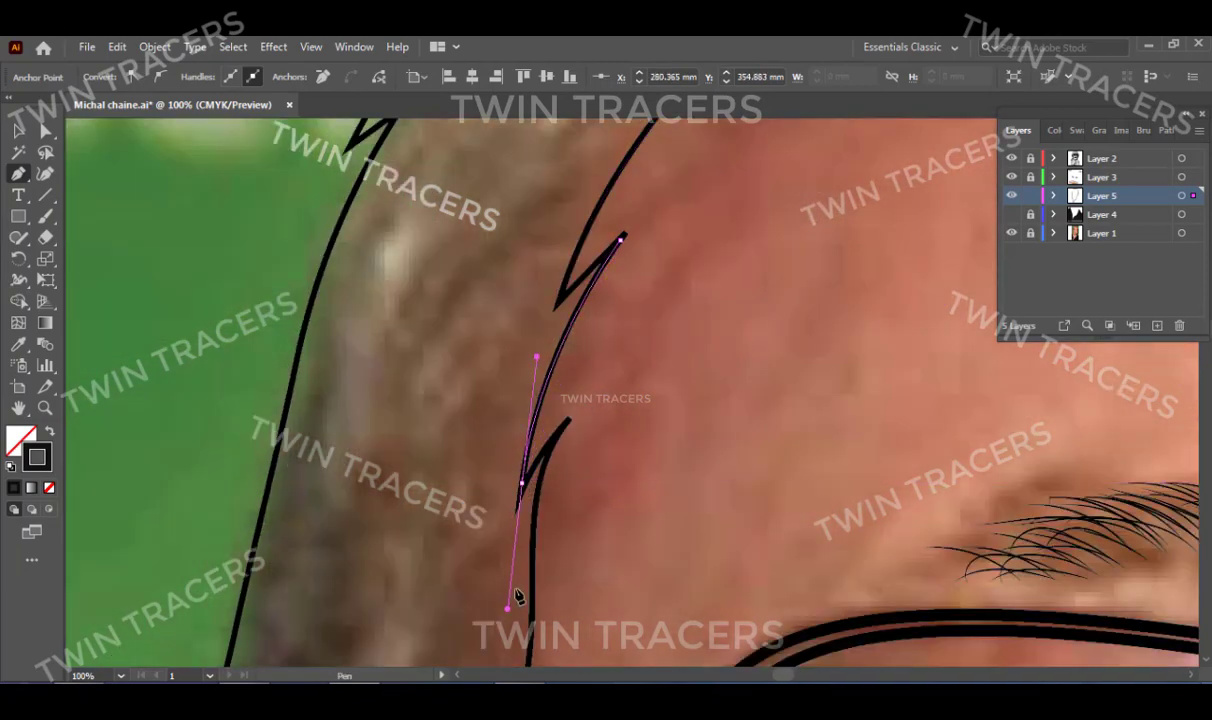
{"action": "scroll", "coordinate": [540, 450], "scroll_direction": "down", "scroll_amount": 2}
{"action": "left_click", "coordinate": [555, 410]}
{"action": "scroll", "coordinate": [555, 405], "scroll_direction": "down", "scroll_amount": 3}
{"action": "left_click", "coordinate": [552, 418]}
{"action": "scroll", "coordinate": [553, 437], "scroll_direction": "down", "scroll_amount": 3}
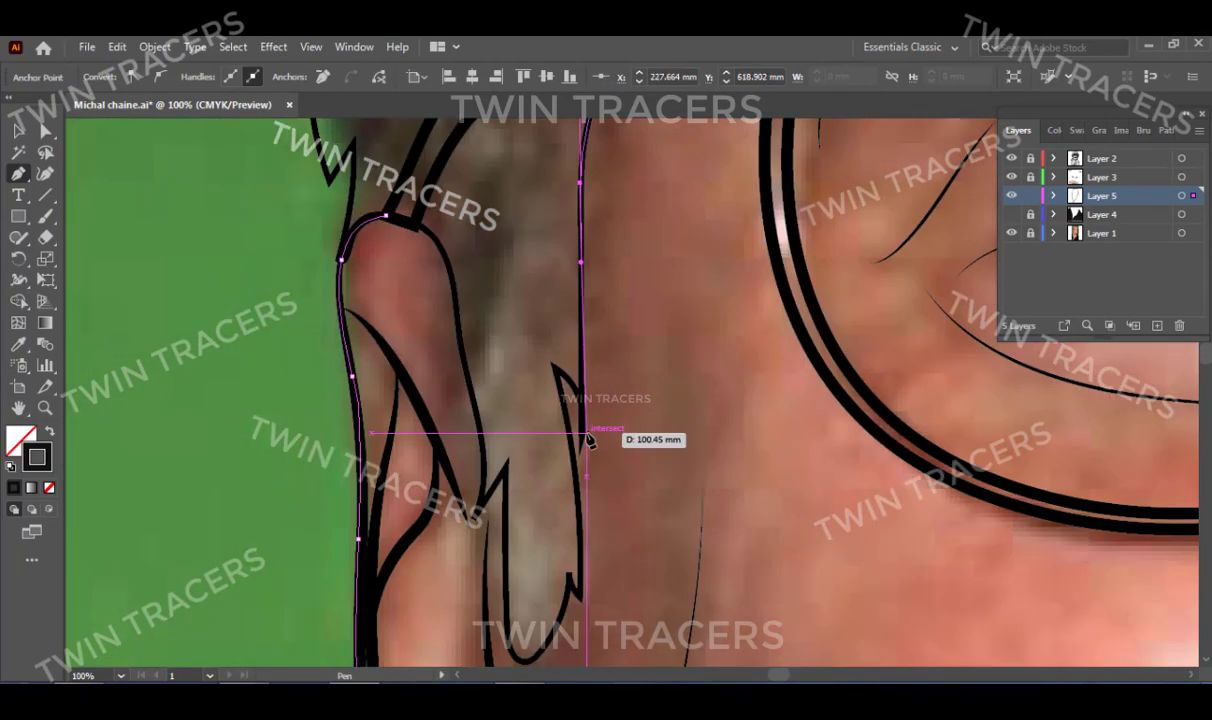
{"action": "left_click", "coordinate": [585, 393]}
{"action": "left_click", "coordinate": [580, 493]}
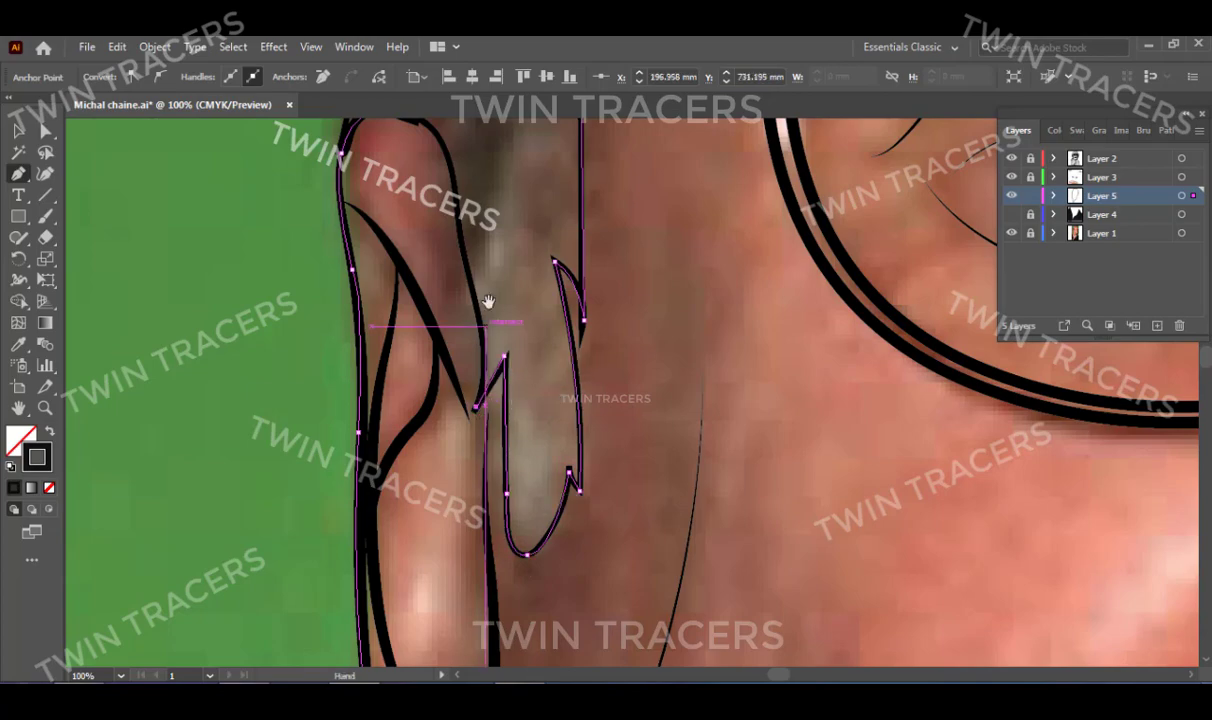
{"action": "left_click_drag", "start_coordinate": [488, 301], "coordinate": [420, 400]}
Eyedropper the photo's skin colour into the face shape and lower its Saturation to 44.
{"action": "key", "text": "ctrl+0"}
{"action": "key", "text": "i"}
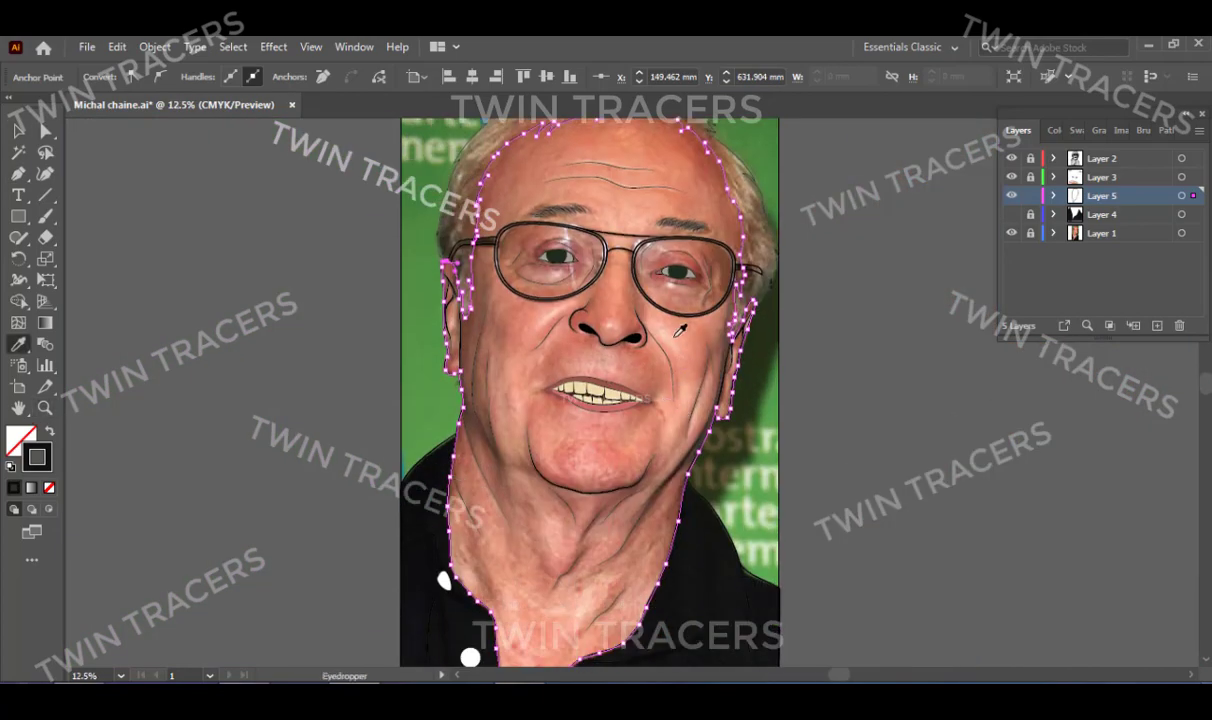
{"action": "left_click", "coordinate": [679, 331]}
{"action": "left_click", "coordinate": [1054, 130]}
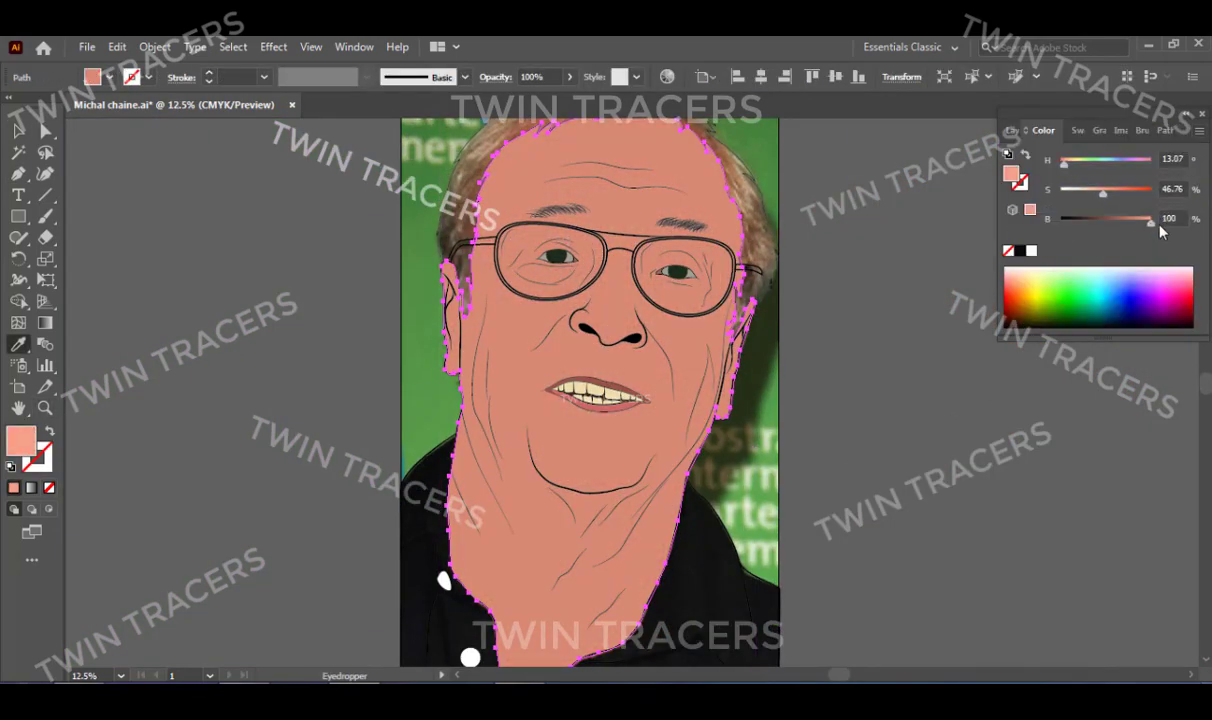
{"action": "left_click_drag", "start_coordinate": [1103, 189], "coordinate": [1100, 189]}
Target Layer 2 and select the hair shape to give it a tan brown fill.
{"action": "key", "text": "v"}
{"action": "key", "text": "ctrl+shift+a"}
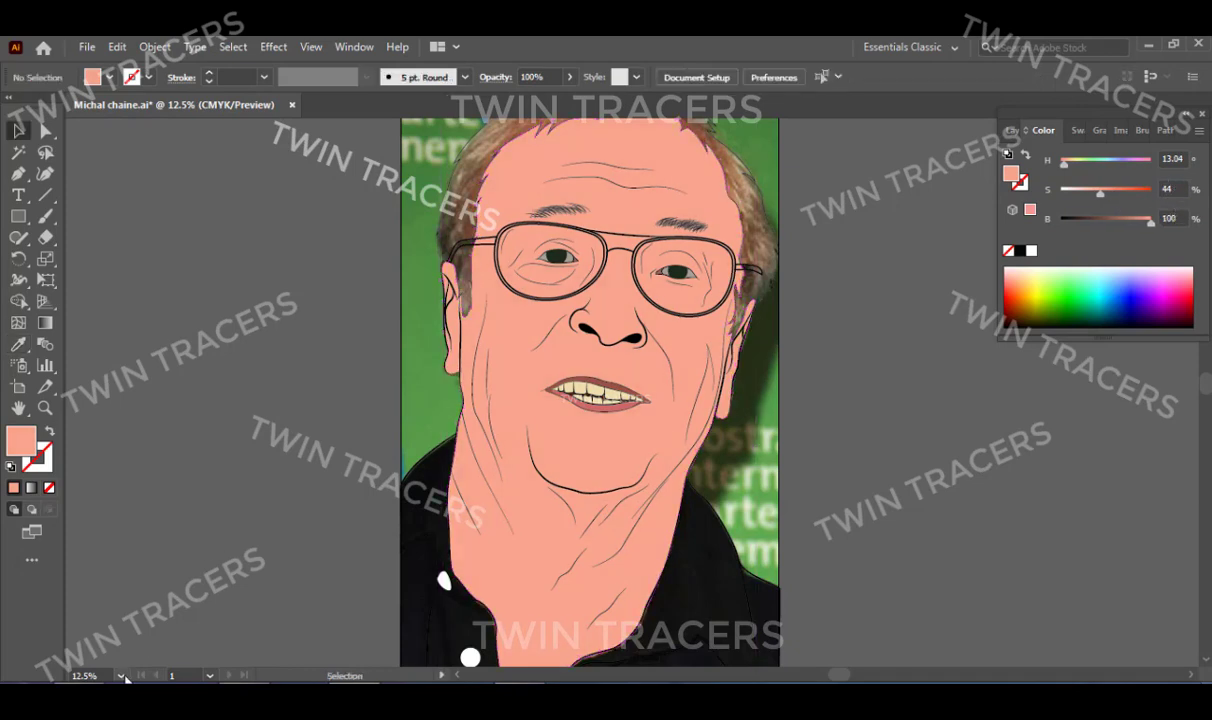
{"action": "key", "text": "z"}
{"action": "left_click", "coordinate": [734, 388]}
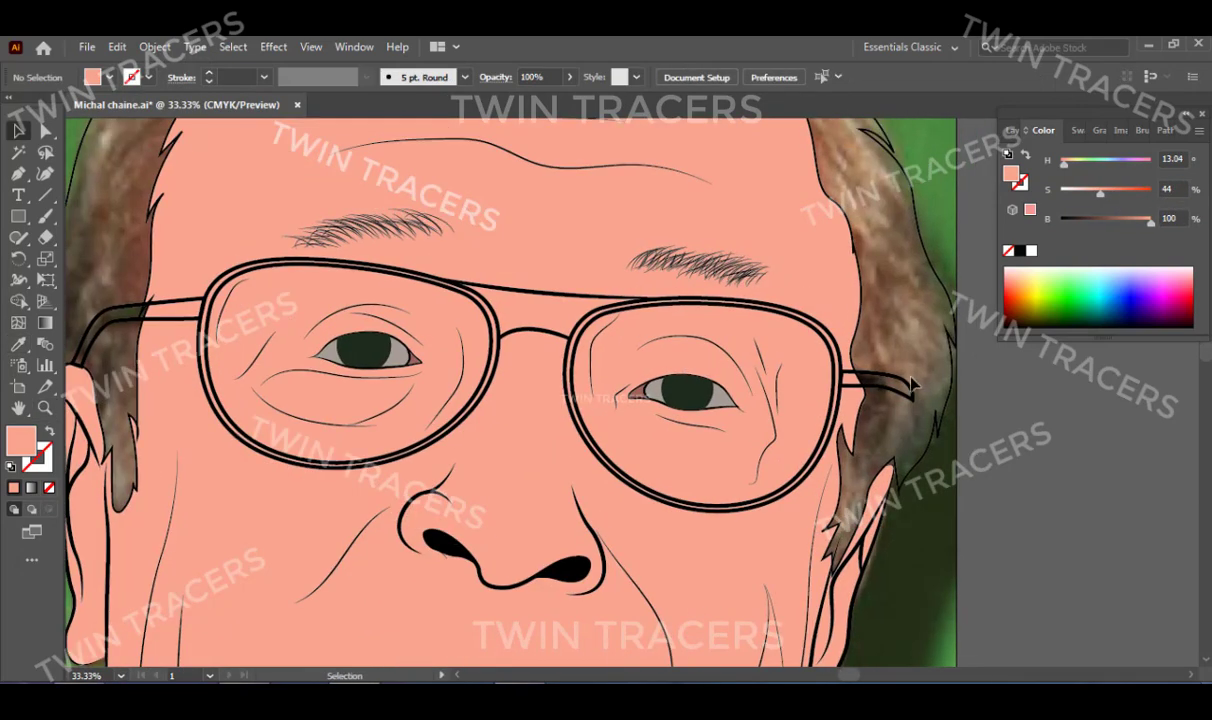
{"action": "left_click", "coordinate": [1014, 130]}
{"action": "scroll", "coordinate": [892, 331], "scroll_direction": "up", "scroll_amount": 3}
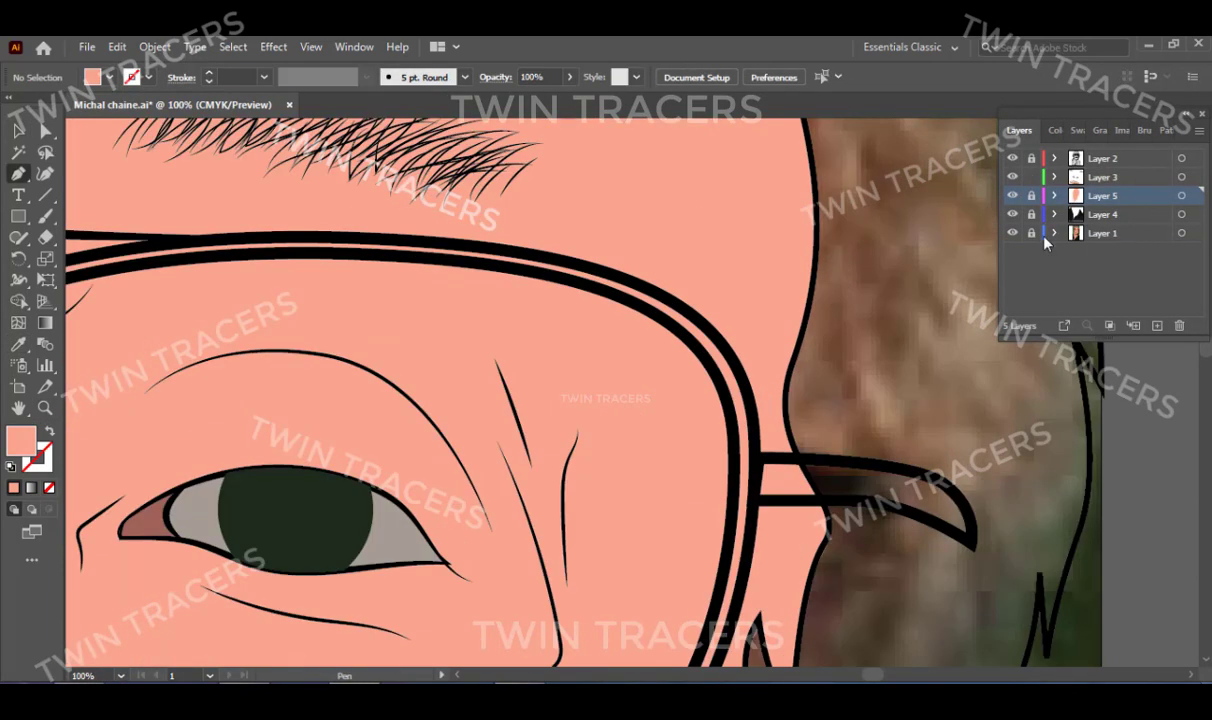
{"action": "scroll", "coordinate": [988, 223], "scroll_direction": "down", "scroll_amount": 5}
{"action": "left_click", "coordinate": [1102, 158]}
{"action": "key", "text": "c"}
{"action": "scroll", "coordinate": [716, 228], "scroll_direction": "down", "scroll_amount": 5}
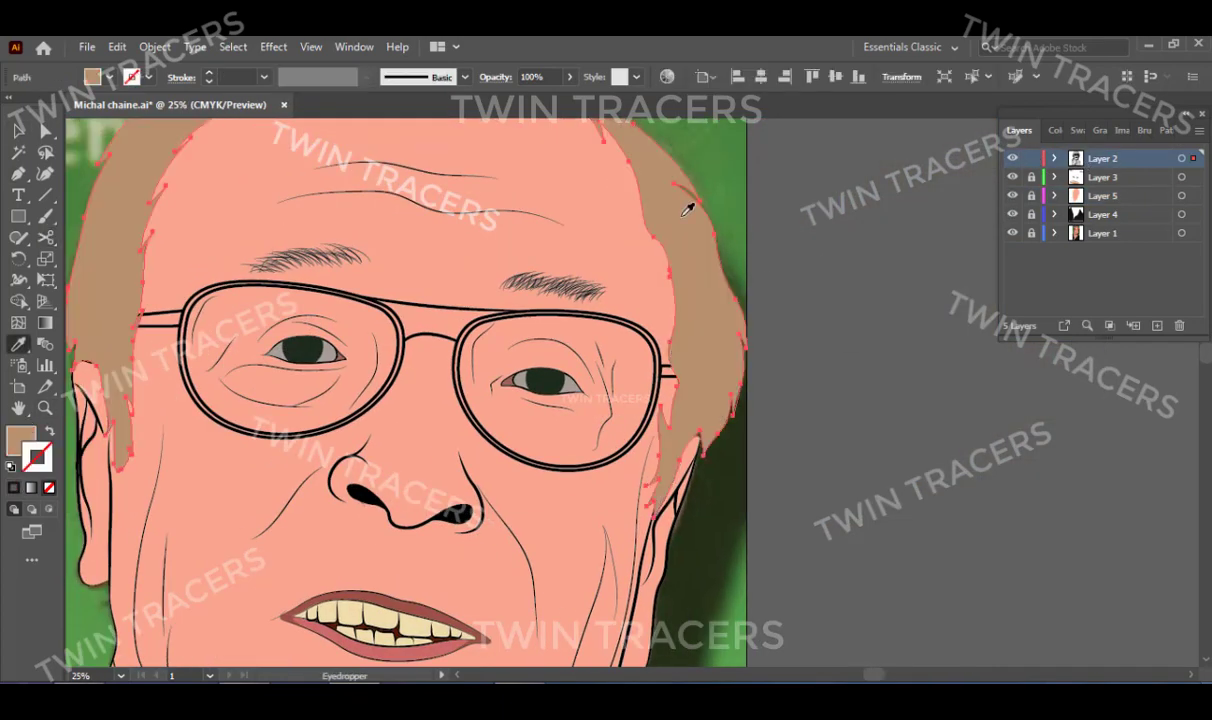
{"action": "key", "text": "v"}
{"action": "left_click", "coordinate": [740, 180]}
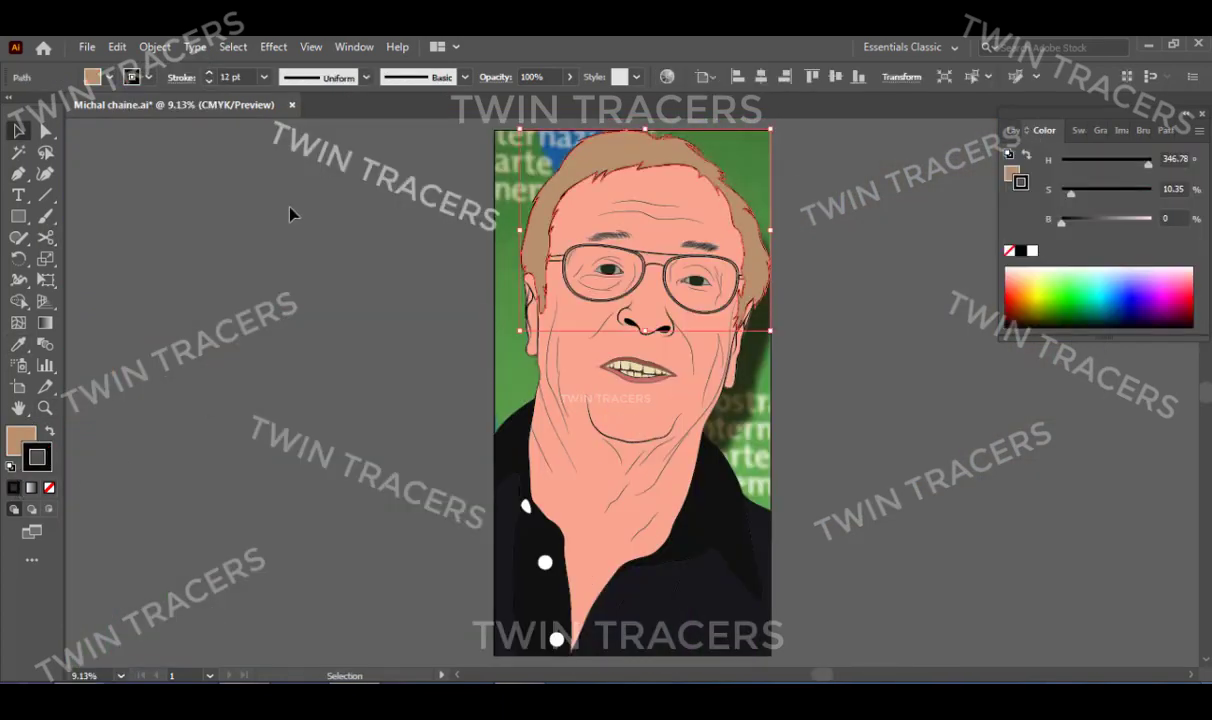
{"action": "key", "text": "z"}
{"action": "left_click", "coordinate": [650, 360]}
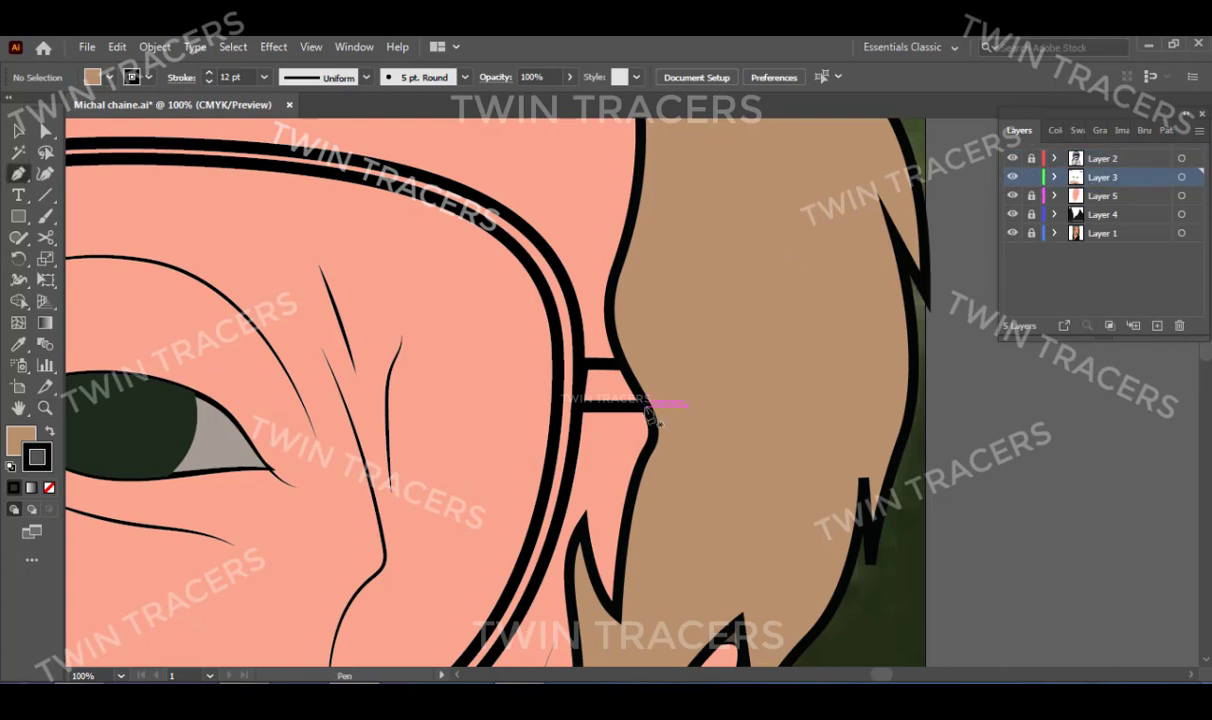
Trace the outer edge of the glasses rim with Pen anchors around the lens.
{"action": "left_click", "coordinate": [652, 418]}
{"action": "left_click", "coordinate": [419, 573]}
{"action": "left_click", "coordinate": [500, 451]}
{"action": "left_click", "coordinate": [277, 412]}
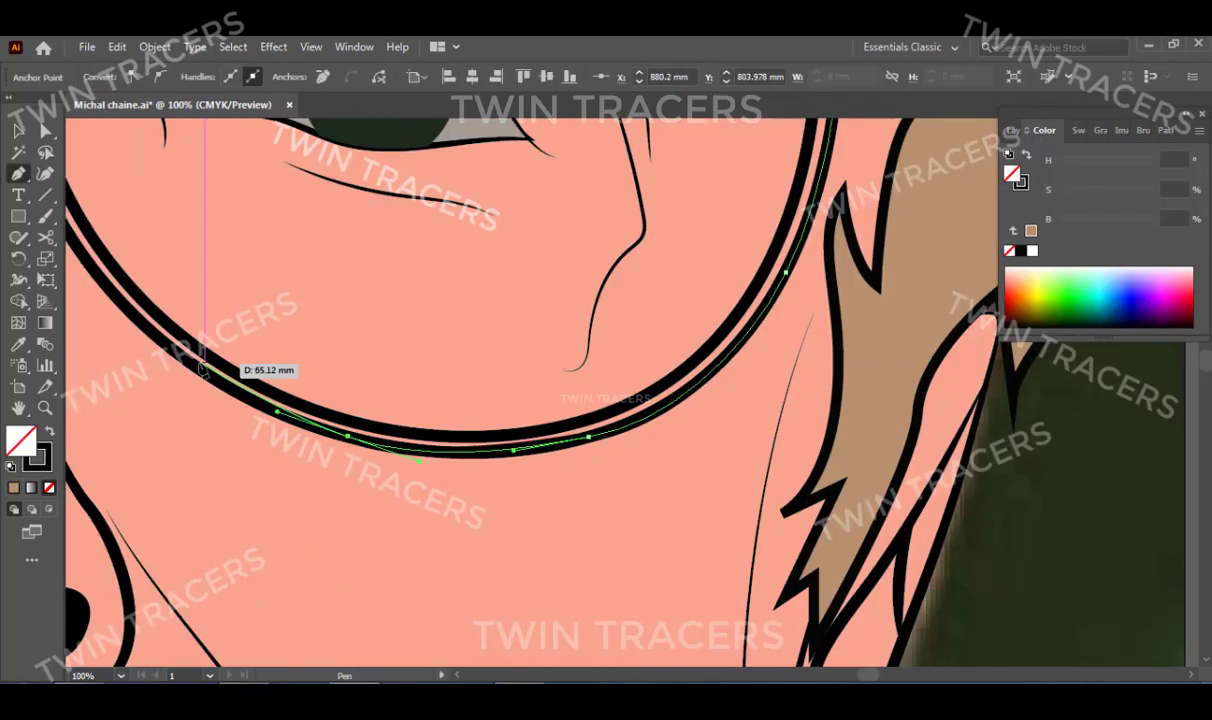
{"action": "left_click", "coordinate": [358, 577]}
{"action": "left_click_drag", "start_coordinate": [686, 328], "coordinate": [374, 358]}
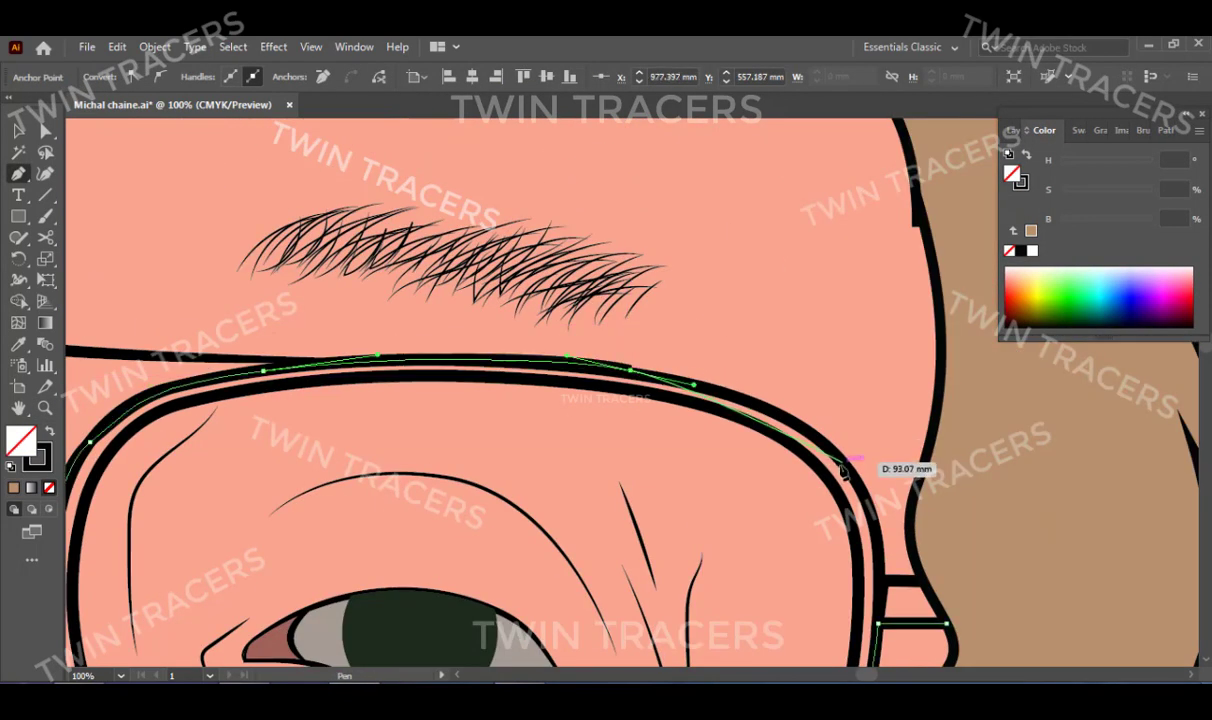
{"action": "left_click_drag", "start_coordinate": [845, 466], "coordinate": [874, 512]}
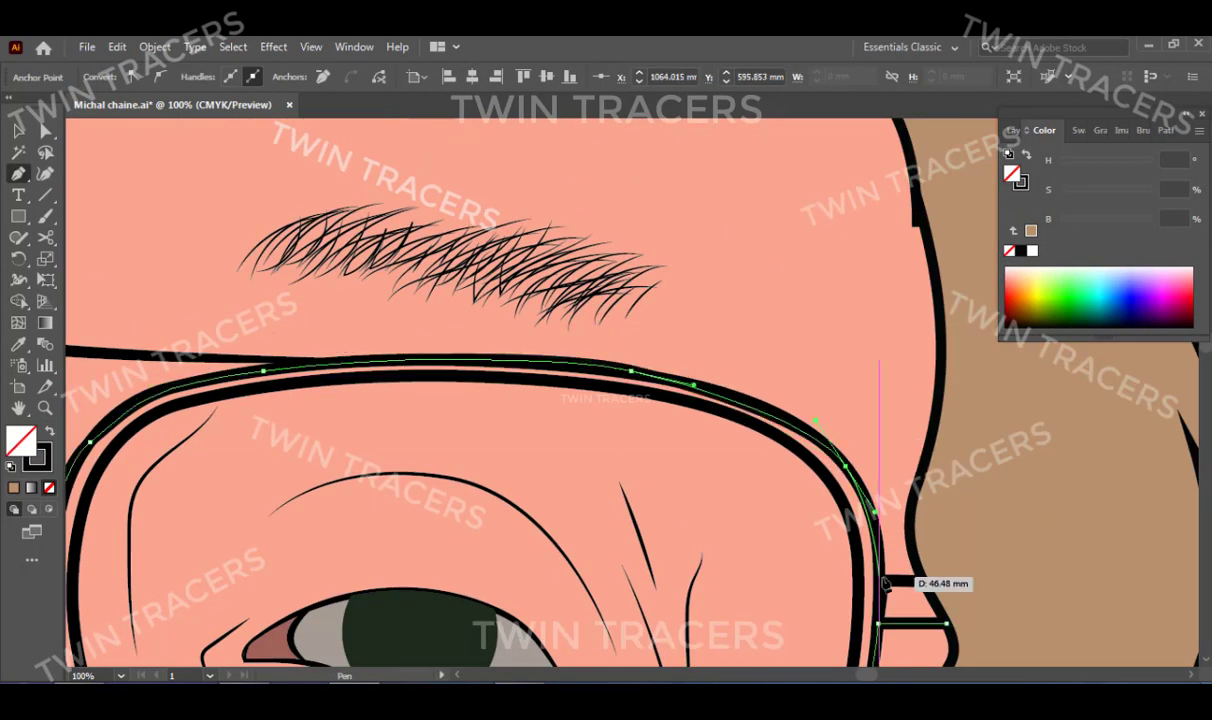
{"action": "left_click", "coordinate": [108, 533]}
{"action": "scroll", "coordinate": [352, 614], "scroll_direction": "down", "scroll_amount": 5}
{"action": "left_click", "coordinate": [370, 466]}
{"action": "scroll", "coordinate": [707, 445], "scroll_direction": "up", "scroll_amount": 3}
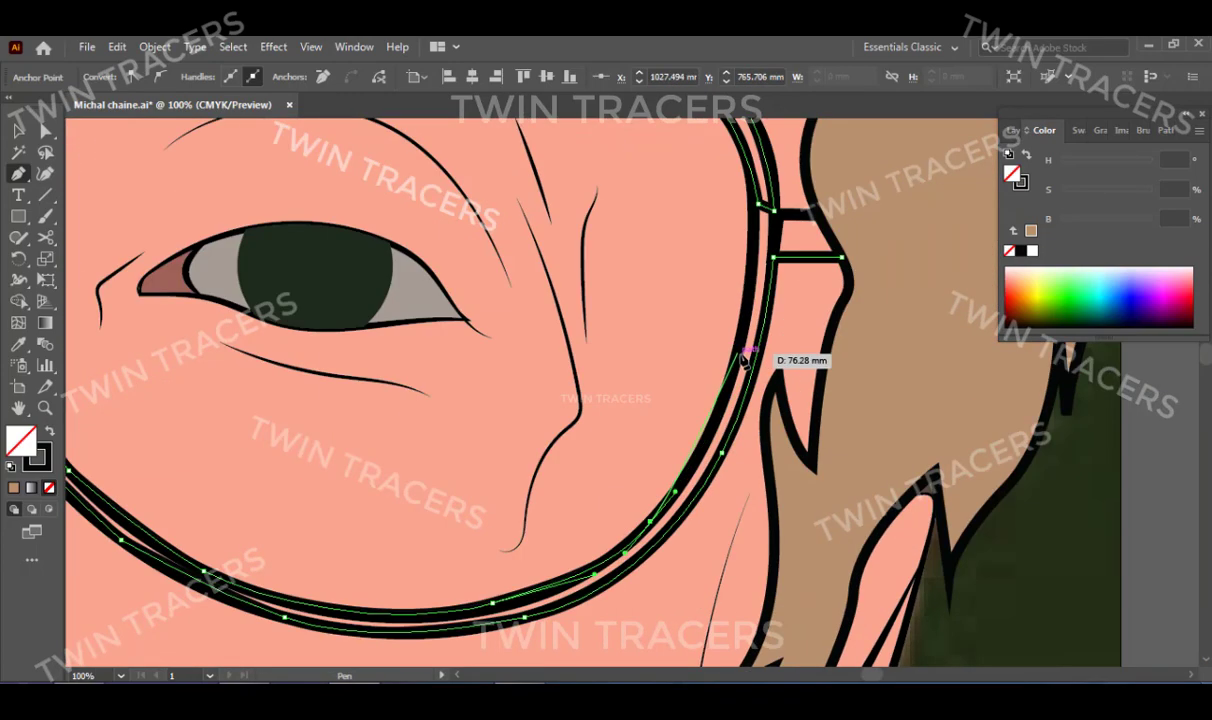
{"action": "left_click", "coordinate": [838, 249]}
{"action": "left_click", "coordinate": [489, 418], "text": "alt"}
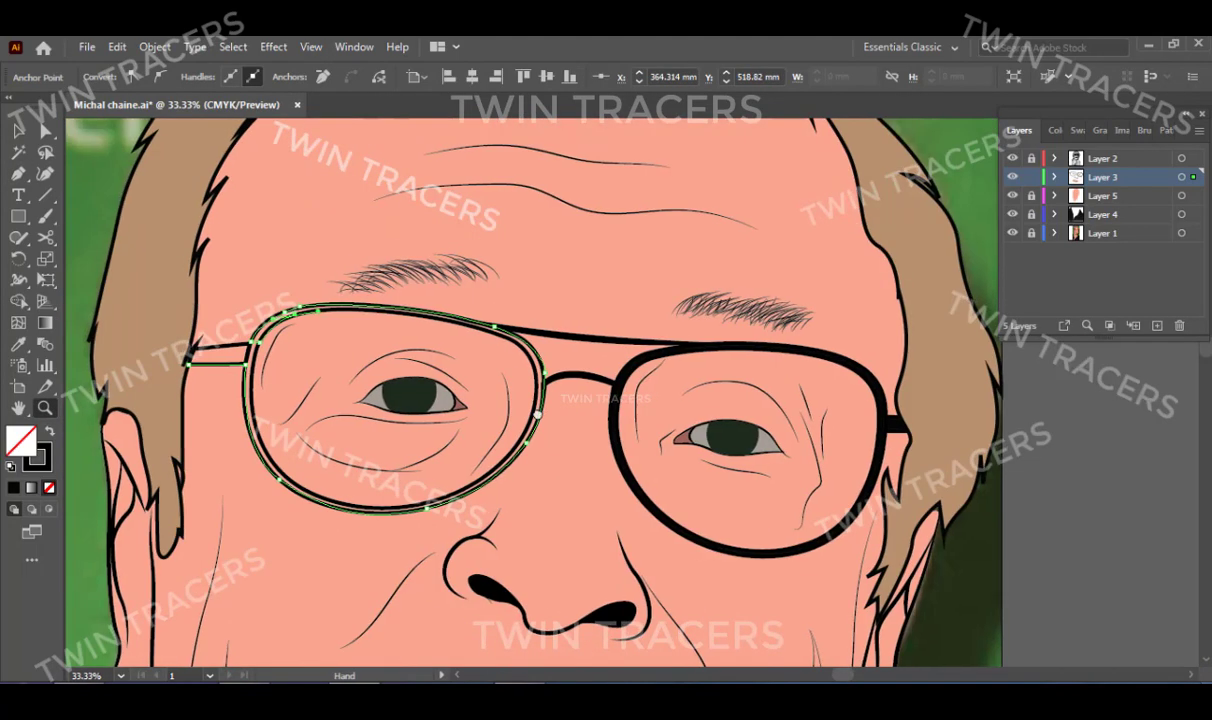
Trace the left lens rim, close the path and swap stroke to fill for a solid black frame.
{"action": "left_click", "coordinate": [480, 397]}
{"action": "left_click", "coordinate": [549, 412]}
{"action": "left_click", "coordinate": [586, 434]}
{"action": "key", "text": "ctrl+plus"}
{"action": "key", "text": "ctrl+plus"}
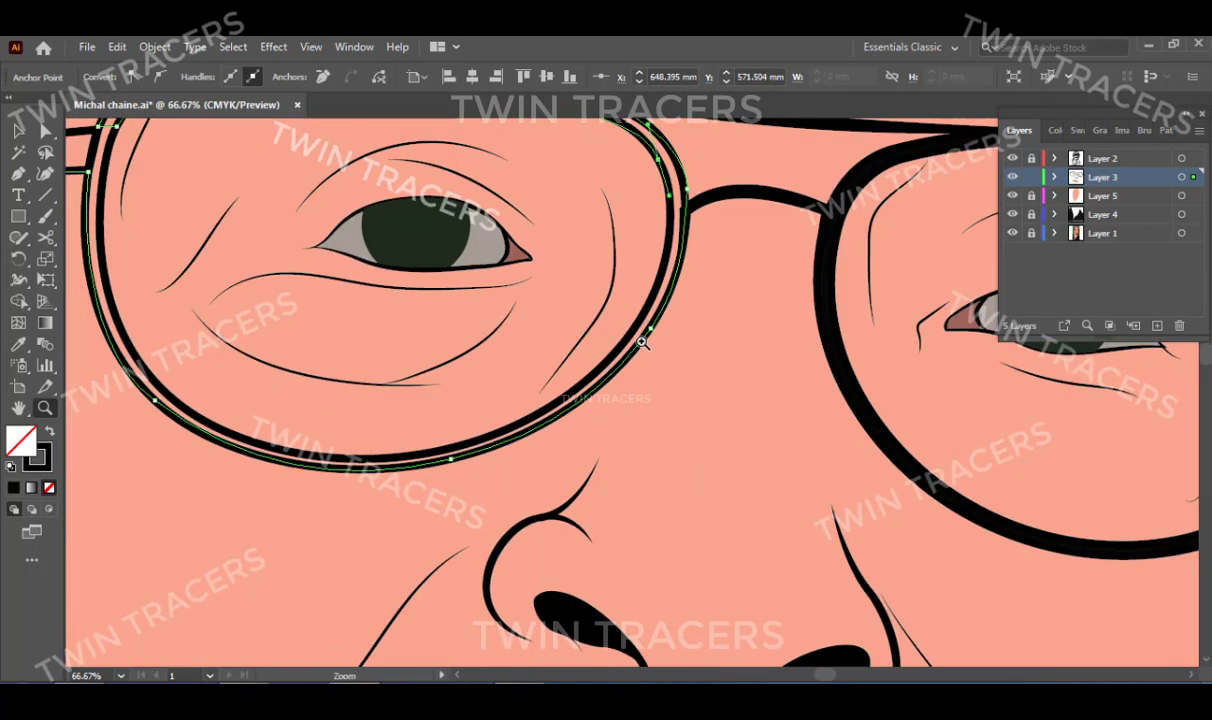
{"action": "scroll", "coordinate": [573, 338], "scroll_direction": "up", "scroll_amount": 3}
{"action": "left_click", "coordinate": [458, 561]}
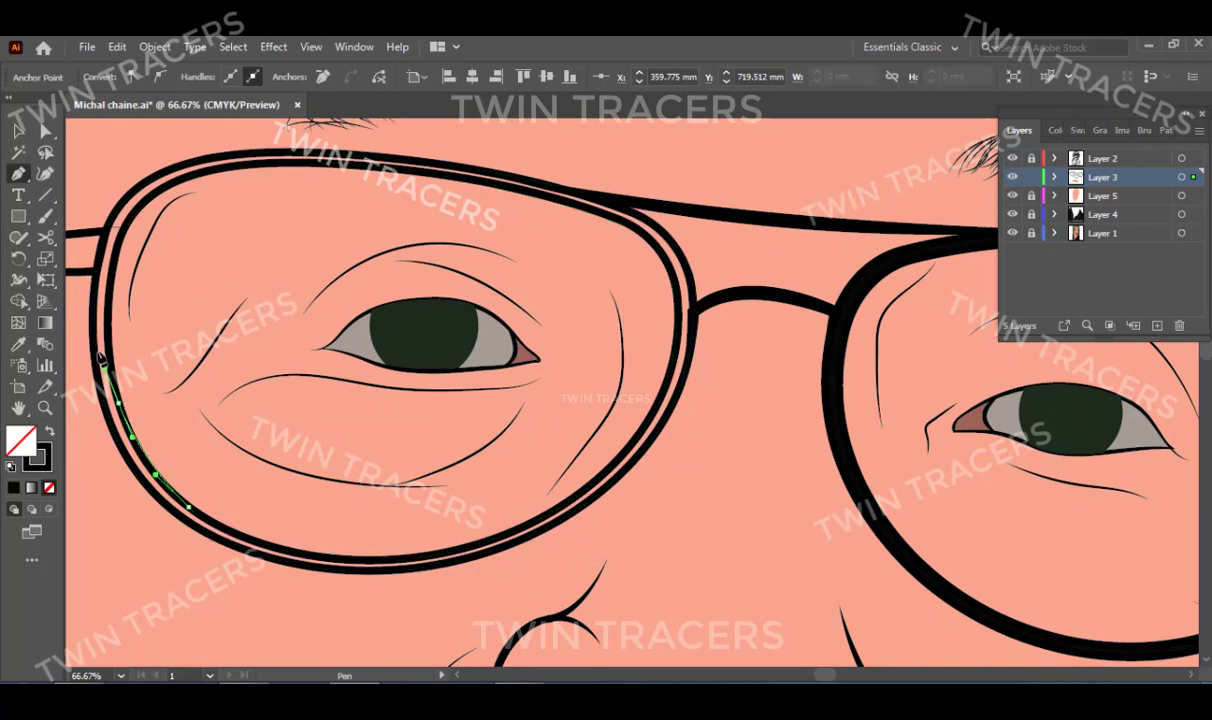
{"action": "left_click_drag", "start_coordinate": [115, 280], "coordinate": [245, 425]}
{"action": "scroll", "coordinate": [250, 397], "scroll_direction": "up", "scroll_amount": 4}
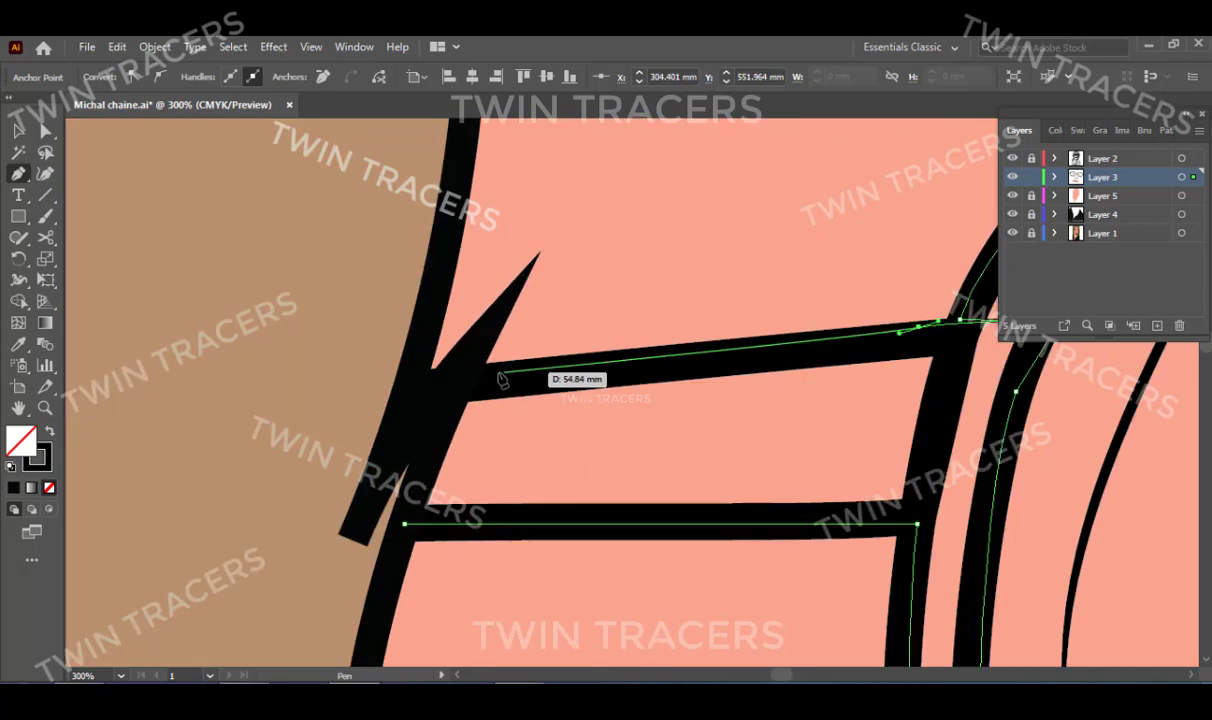
{"action": "left_click", "coordinate": [404, 524]}
{"action": "key", "text": "shift+x"}
Resample the skin colour into the face shape for a lighter pink tone.
{"action": "key", "text": "v"}
{"action": "key", "text": "ctrl+shift+a"}
{"action": "key", "text": "ctrl+0"}
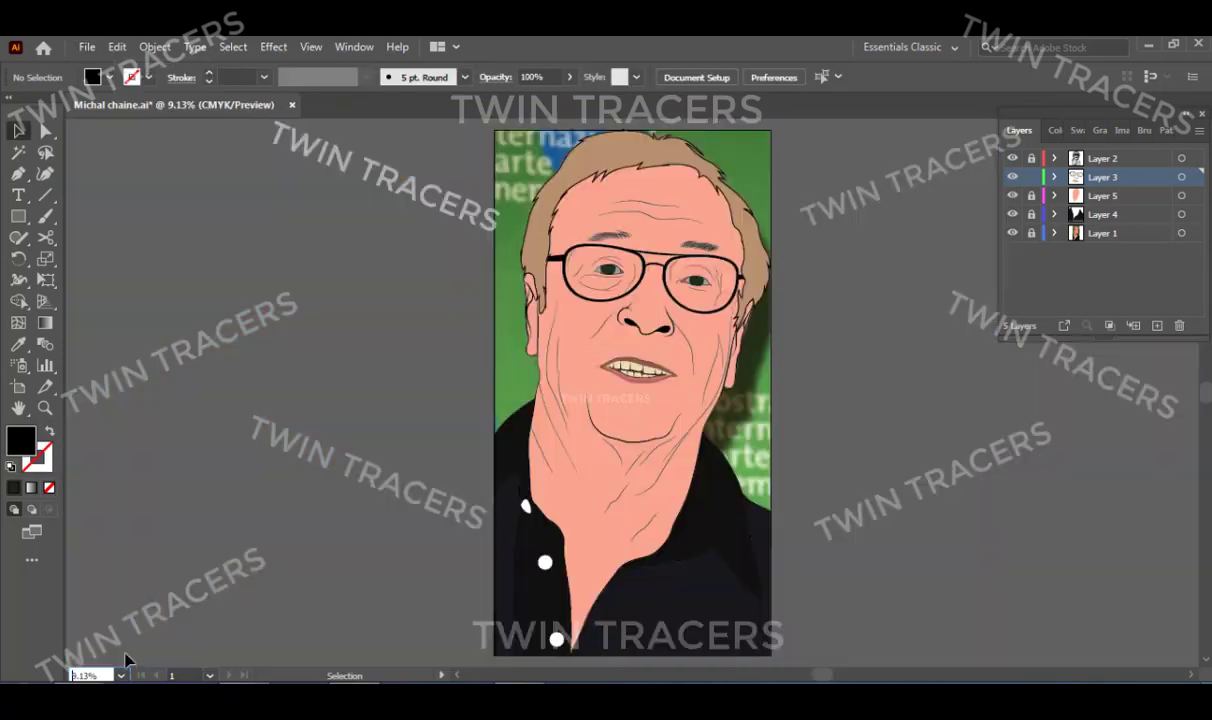
{"action": "left_click", "coordinate": [555, 425]}
{"action": "key", "text": "i"}
{"action": "left_click", "coordinate": [668, 315]}
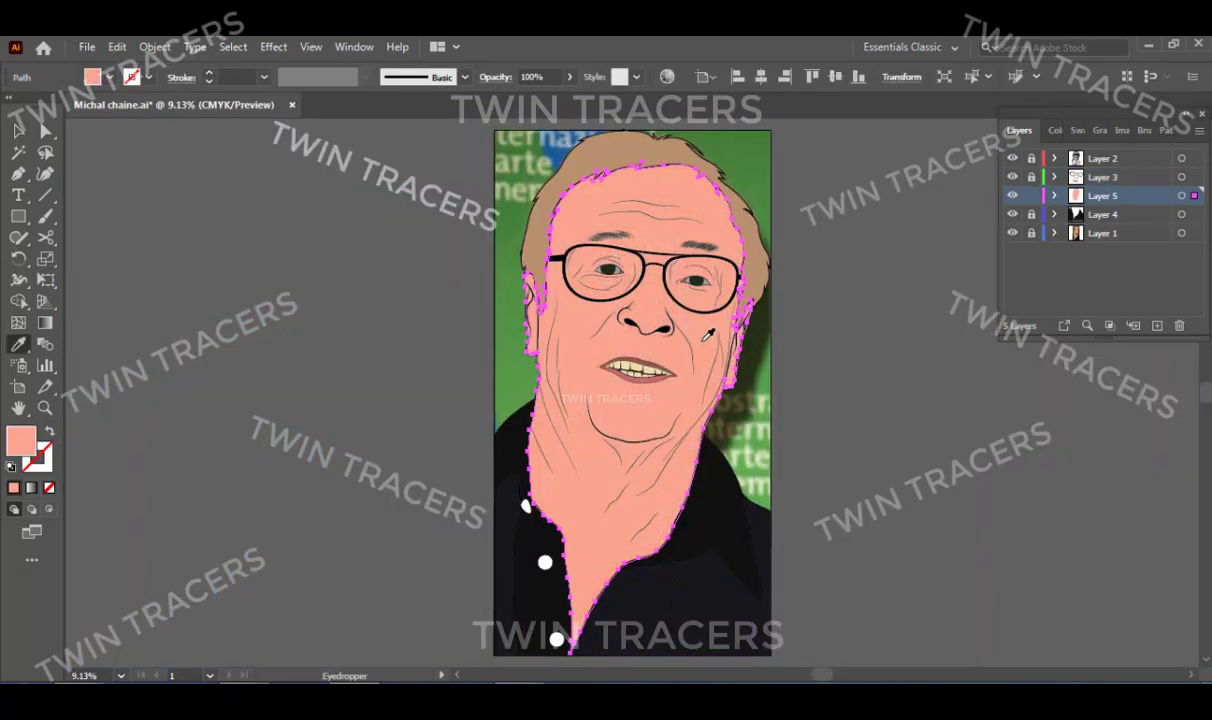
{"action": "key", "text": "v"}
{"action": "key", "text": "ctrl+shift+a"}
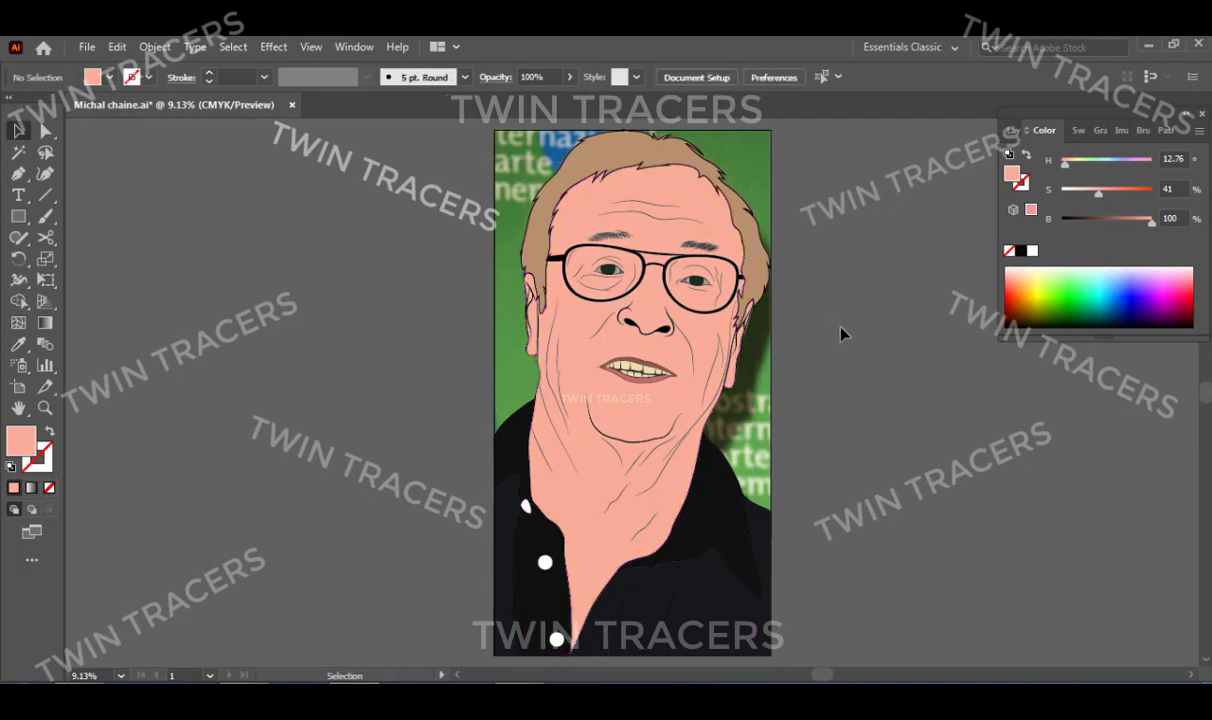
Hide the green background Layer 1 and fill the shirt dark grey.
{"action": "left_click", "coordinate": [1013, 130]}
{"action": "left_click", "coordinate": [1012, 233]}
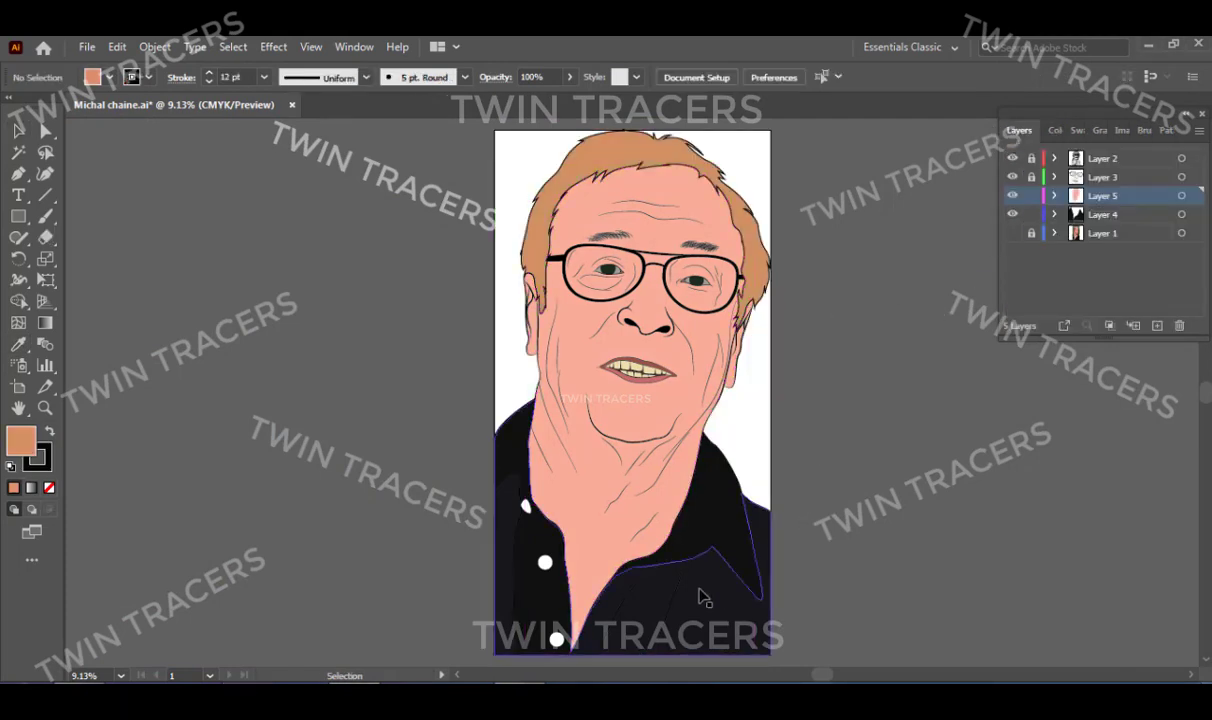
{"action": "left_click", "coordinate": [703, 597]}
{"action": "key", "text": "ctrl+shift+a"}
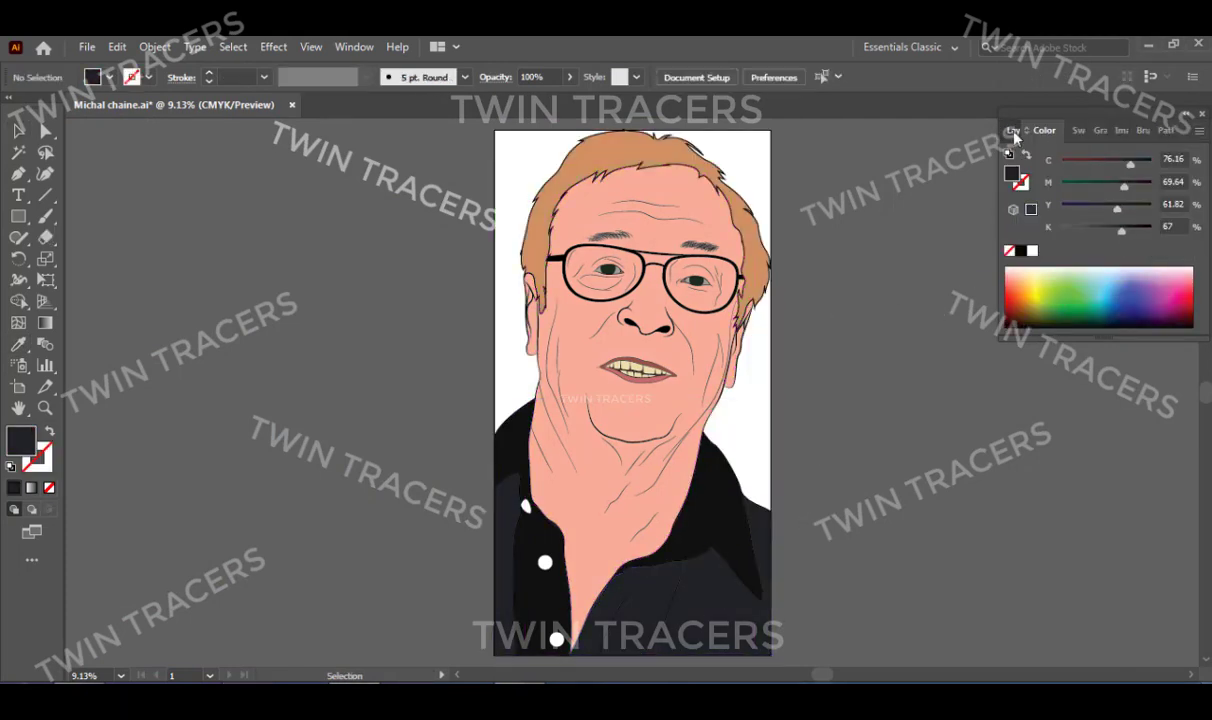
{"action": "left_click", "coordinate": [1014, 131]}
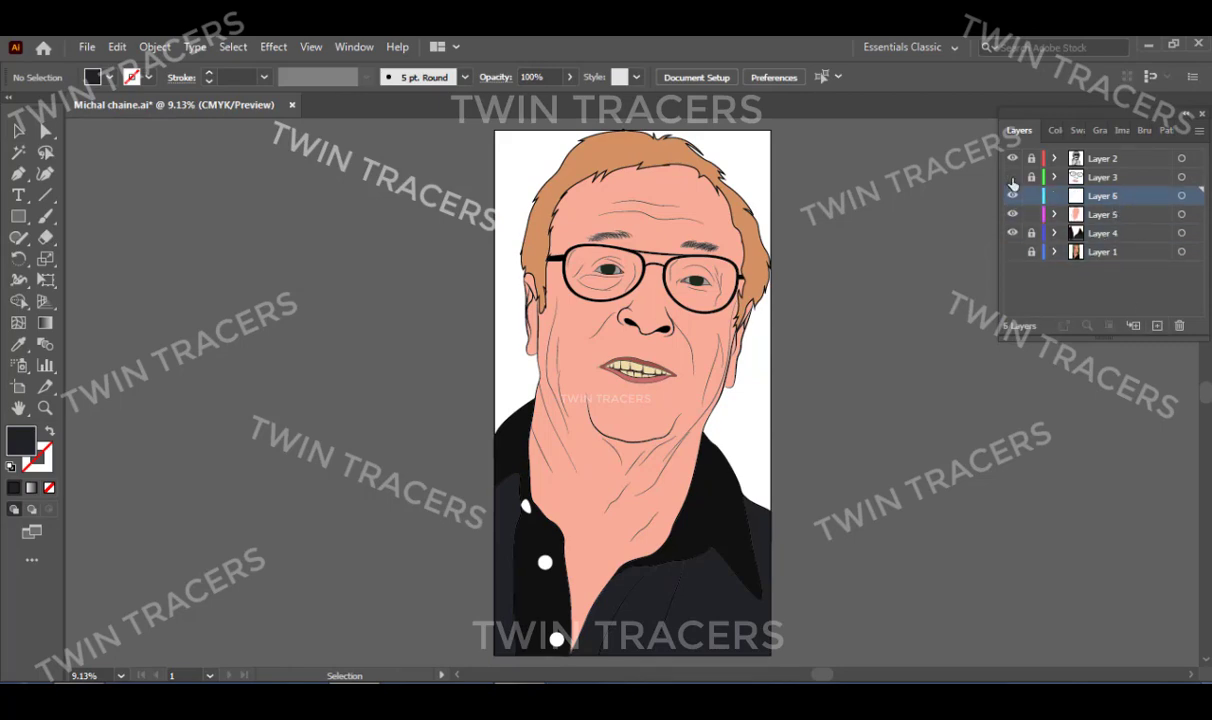
Sample the darker salmon skin tone as the fill colour for shading.
{"action": "scroll", "coordinate": [555, 280], "scroll_direction": "up", "scroll_amount": 5}
{"action": "key", "text": "i"}
{"action": "left_click", "coordinate": [560, 330]}
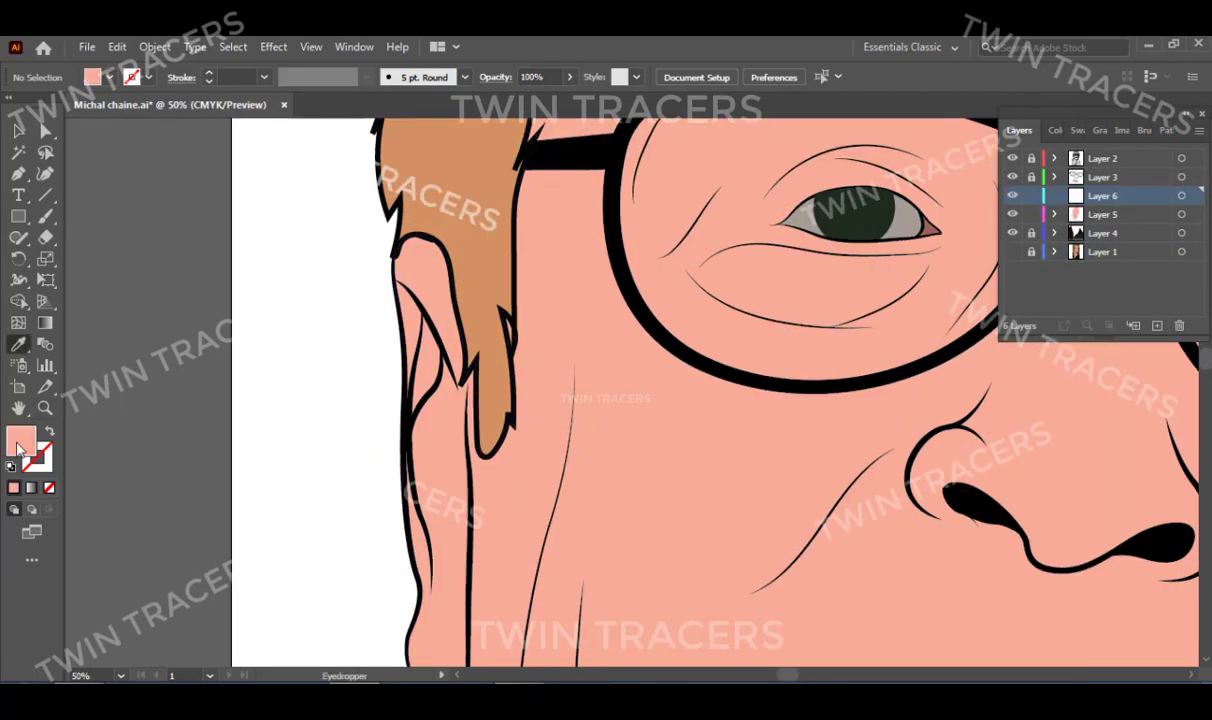
{"action": "double_click", "coordinate": [20, 440]}
{"action": "left_click", "coordinate": [893, 249]}
Draw darker salmon shading shapes over the ear and down to the earlobe.
{"action": "key", "text": "p"}
{"action": "left_click_drag", "start_coordinate": [424, 315], "coordinate": [418, 376]}
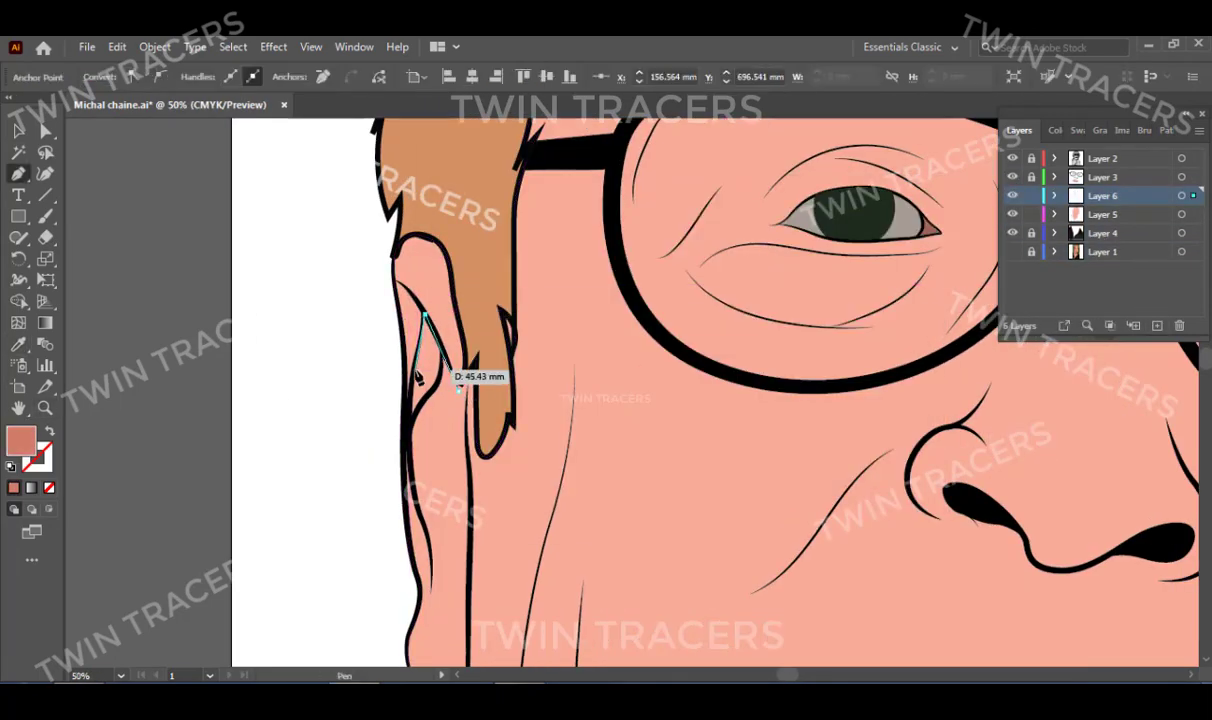
{"action": "left_click", "coordinate": [470, 378]}
{"action": "left_click", "coordinate": [438, 454], "text": "ctrl"}
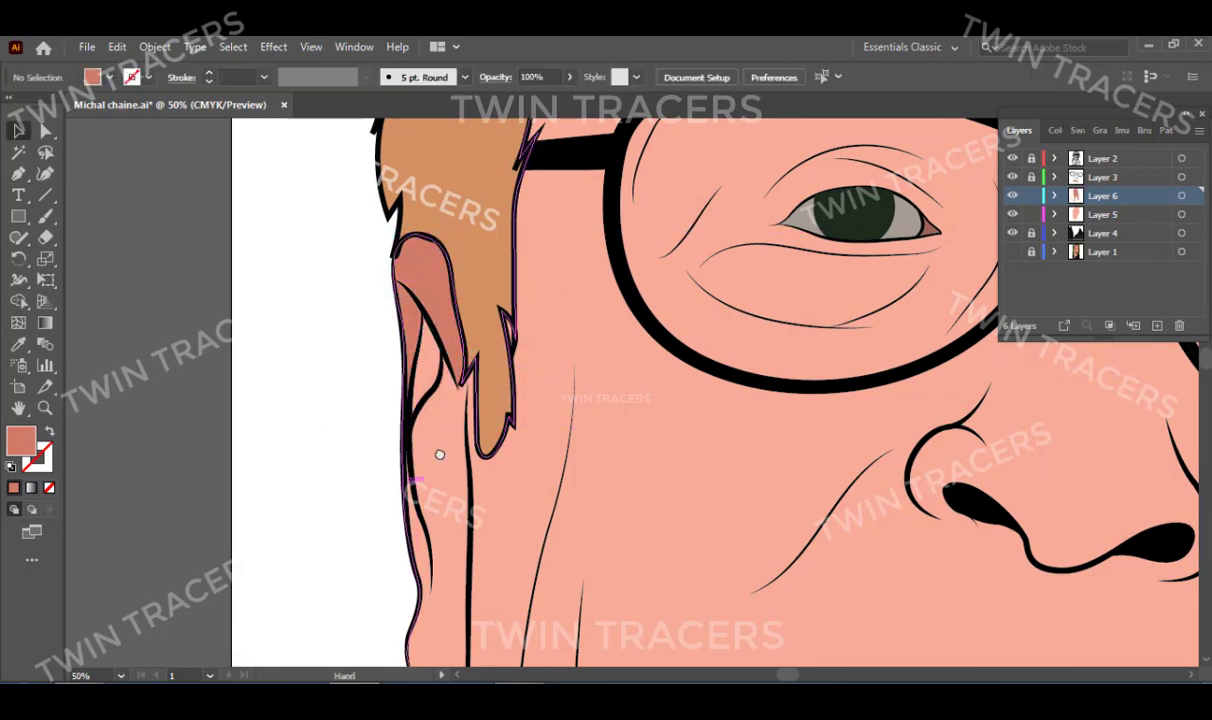
{"action": "left_click_drag", "start_coordinate": [438, 454], "coordinate": [310, 285]}
{"action": "left_click", "coordinate": [308, 273]}
{"action": "left_click_drag", "start_coordinate": [335, 503], "coordinate": [1015, 232]}
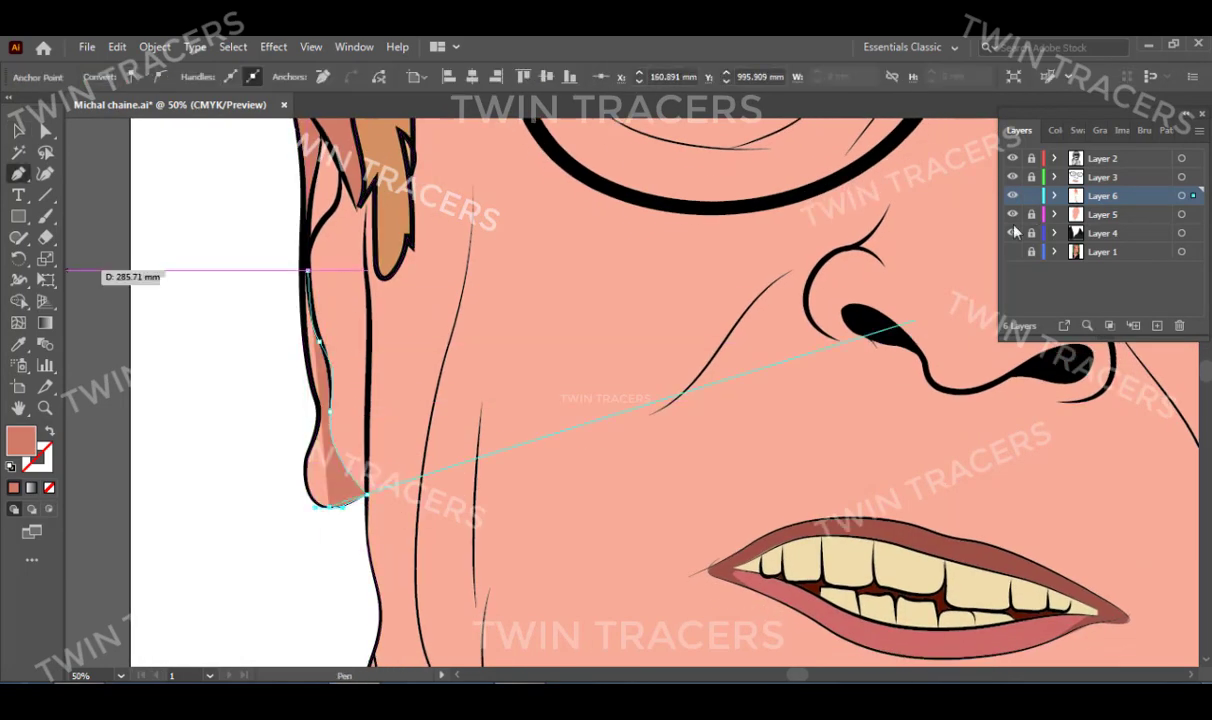
{"action": "left_click", "coordinate": [333, 276], "text": "ctrl"}
Trace a shading shape from the right neck edge up to the other ear.
{"action": "left_click", "coordinate": [120, 675]}
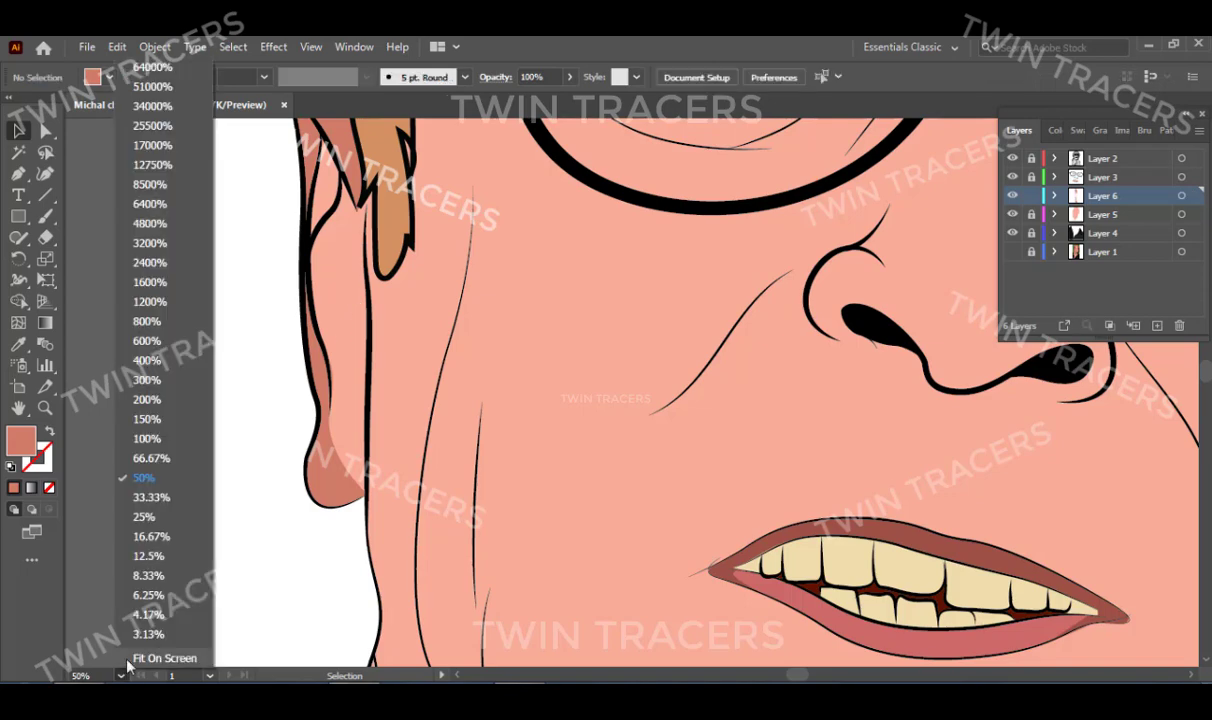
{"action": "scroll", "coordinate": [850, 320], "scroll_direction": "up", "scroll_amount": 5}
{"action": "key", "text": "p"}
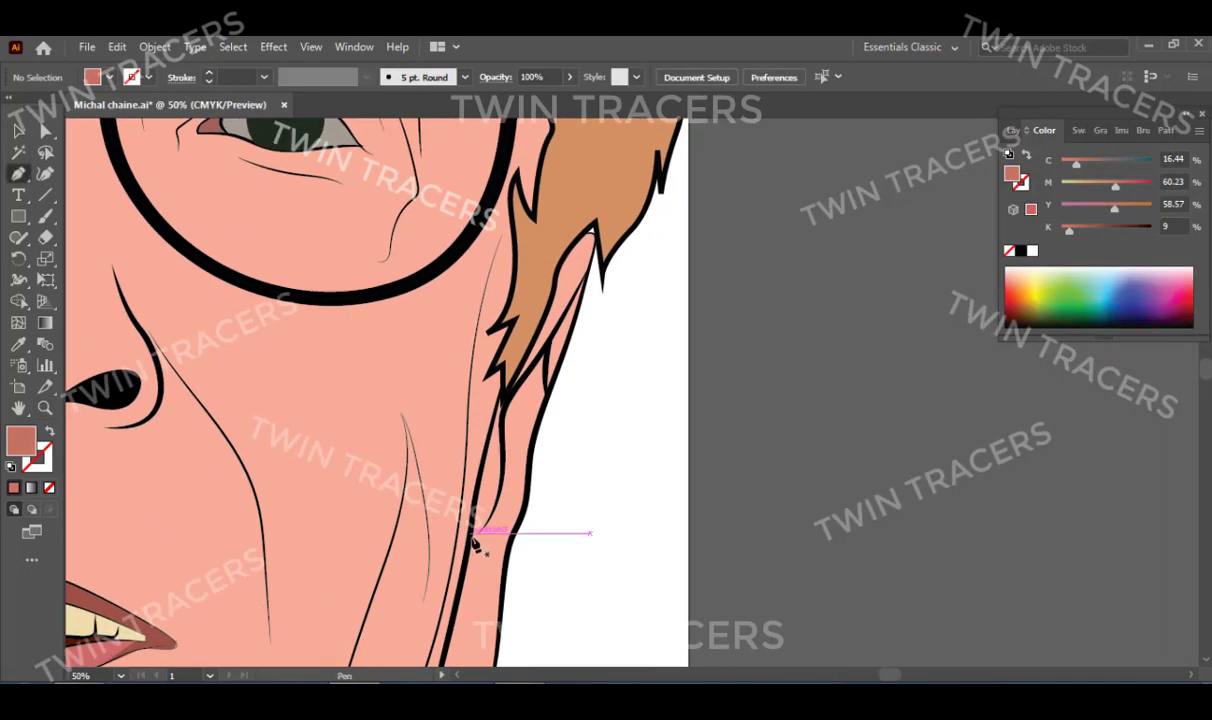
{"action": "left_click", "coordinate": [470, 538]}
{"action": "left_click", "coordinate": [500, 455]}
{"action": "left_click", "coordinate": [513, 392]}
{"action": "left_click", "coordinate": [543, 348]}
{"action": "left_click", "coordinate": [547, 398]}
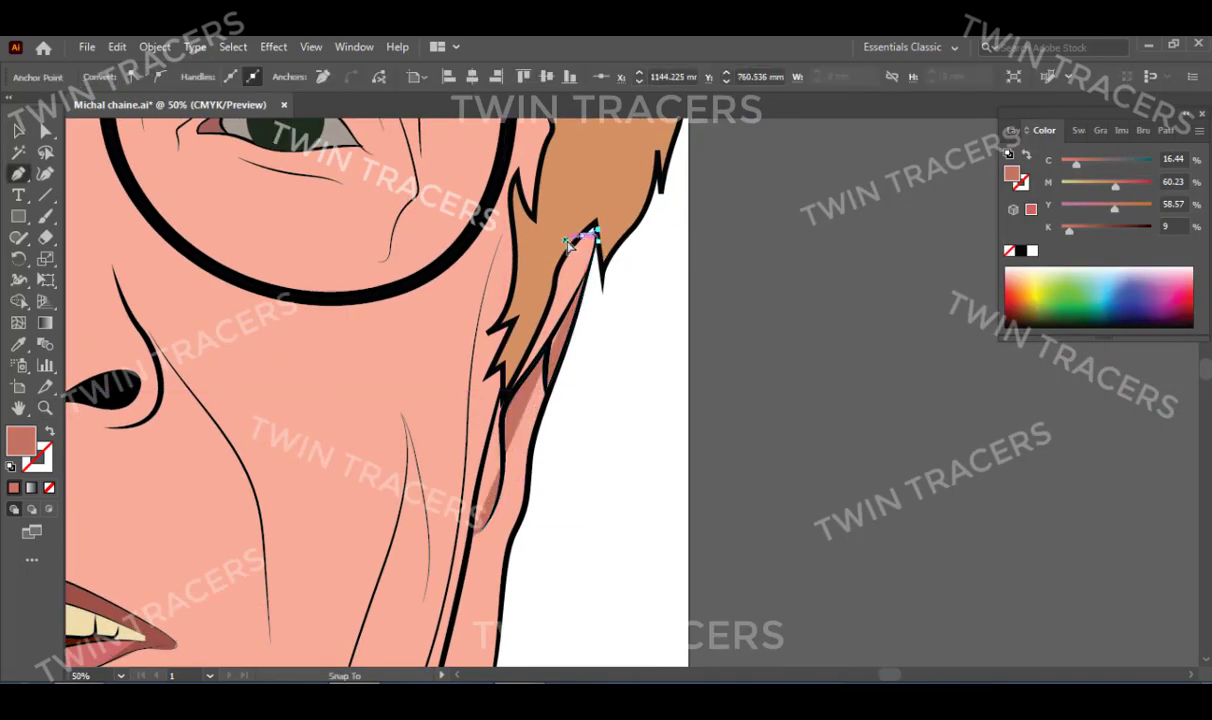
{"action": "left_click", "coordinate": [593, 233]}
{"action": "left_click", "coordinate": [470, 538]}
Hide the flat skin colour layer and show the reference photo layer.
{"action": "key", "text": "z"}
{"action": "left_click", "coordinate": [600, 402], "text": "alt"}
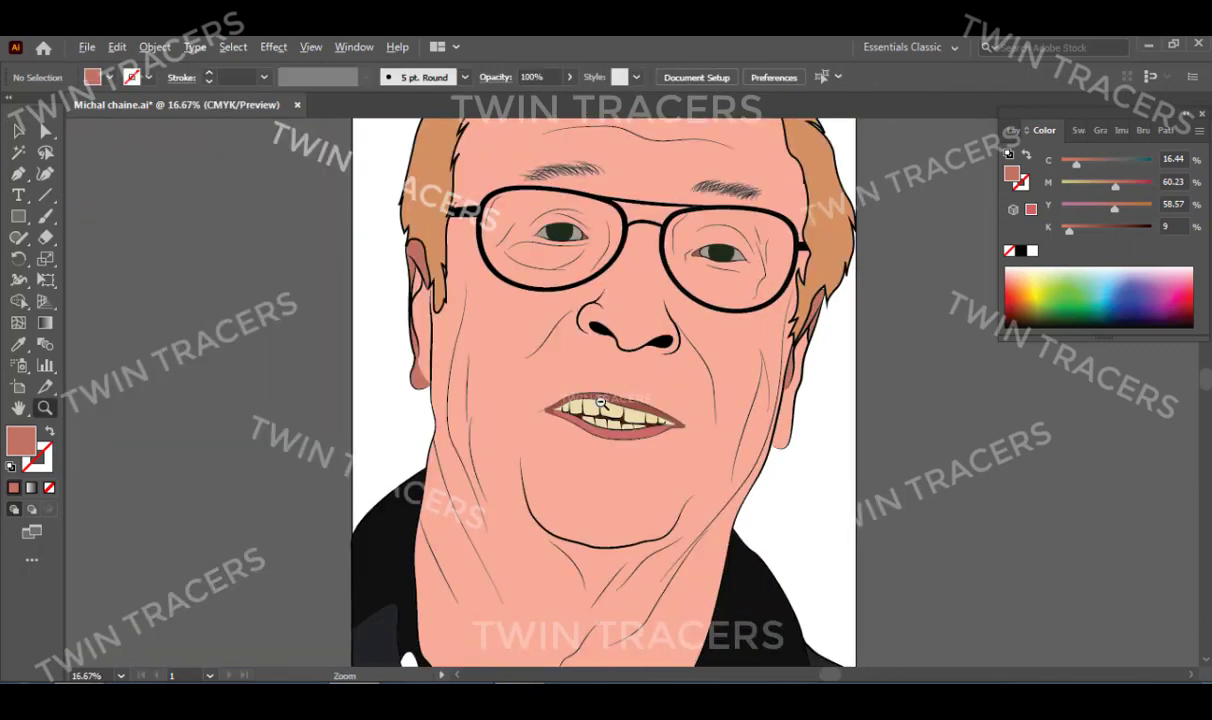
{"action": "key", "text": "v"}
{"action": "key", "text": "ctrl+0"}
{"action": "key", "text": "F7"}
{"action": "left_click", "coordinate": [1013, 214]}
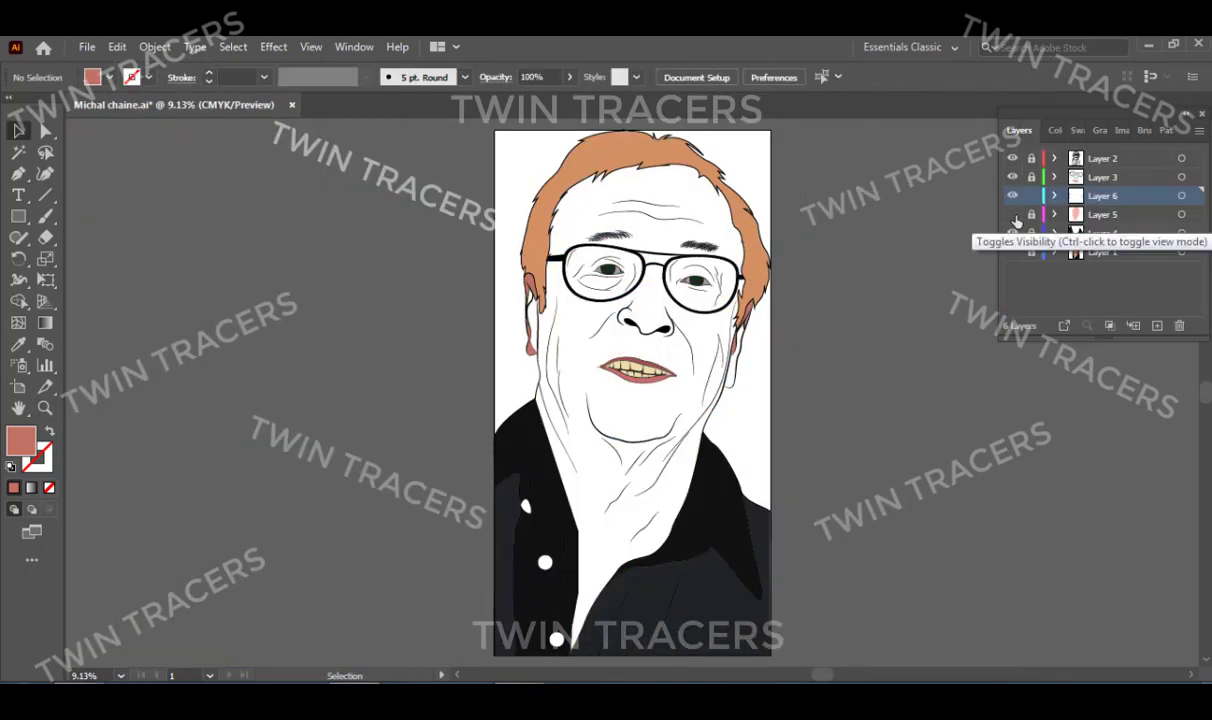
{"action": "key", "text": "z"}
{"action": "left_click", "coordinate": [743, 406]}
{"action": "left_click", "coordinate": [696, 434]}
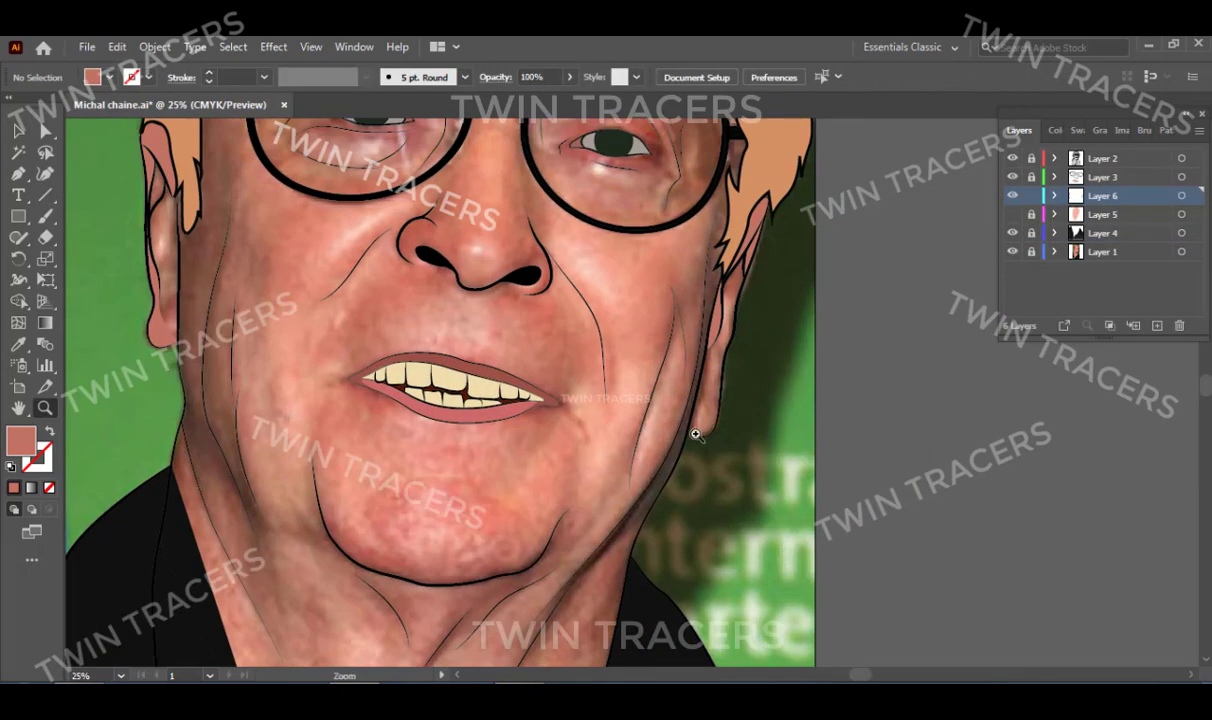
Start a shading path at the right ear, placing anchors down the cheek and neck edge.
{"action": "left_click", "coordinate": [723, 307]}
{"action": "key", "text": "p"}
{"action": "left_click", "coordinate": [573, 319]}
{"action": "scroll", "coordinate": [575, 380], "scroll_direction": "down", "scroll_amount": 3}
{"action": "left_click", "coordinate": [548, 482]}
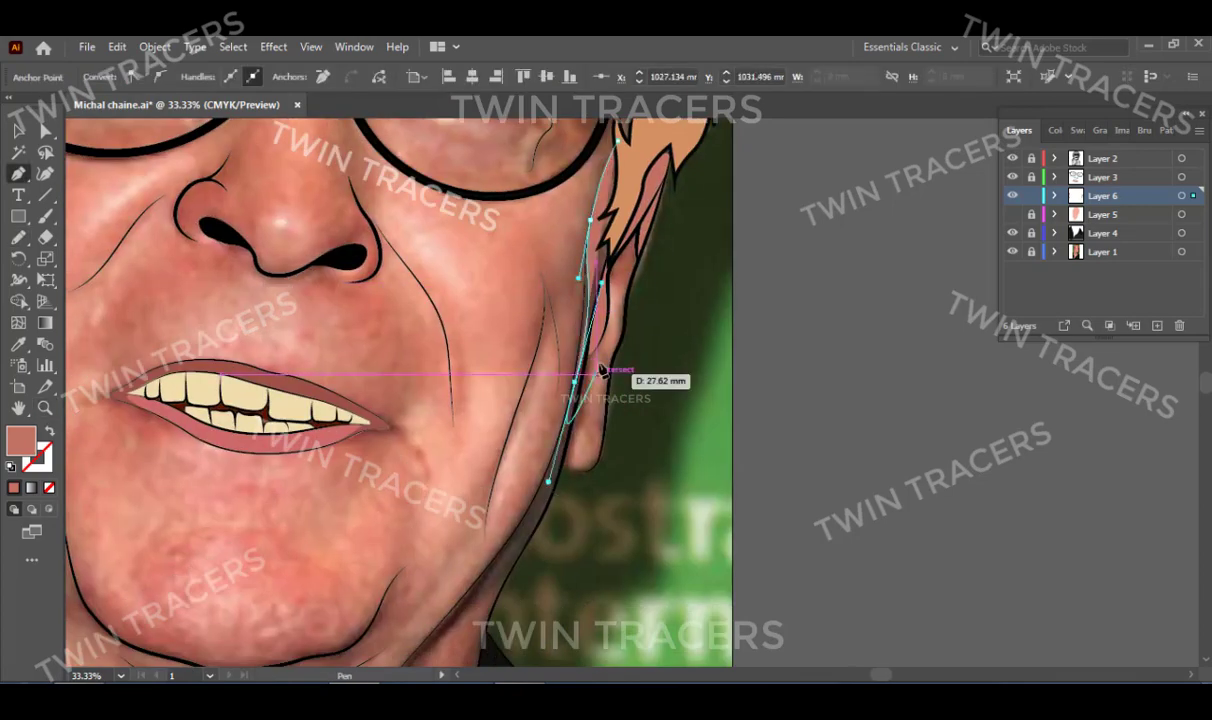
{"action": "scroll", "coordinate": [600, 370], "scroll_direction": "up", "scroll_amount": 2}
{"action": "scroll", "coordinate": [640, 395], "scroll_direction": "down", "scroll_amount": 5}
{"action": "scroll", "coordinate": [625, 393], "scroll_direction": "up", "scroll_amount": 5}
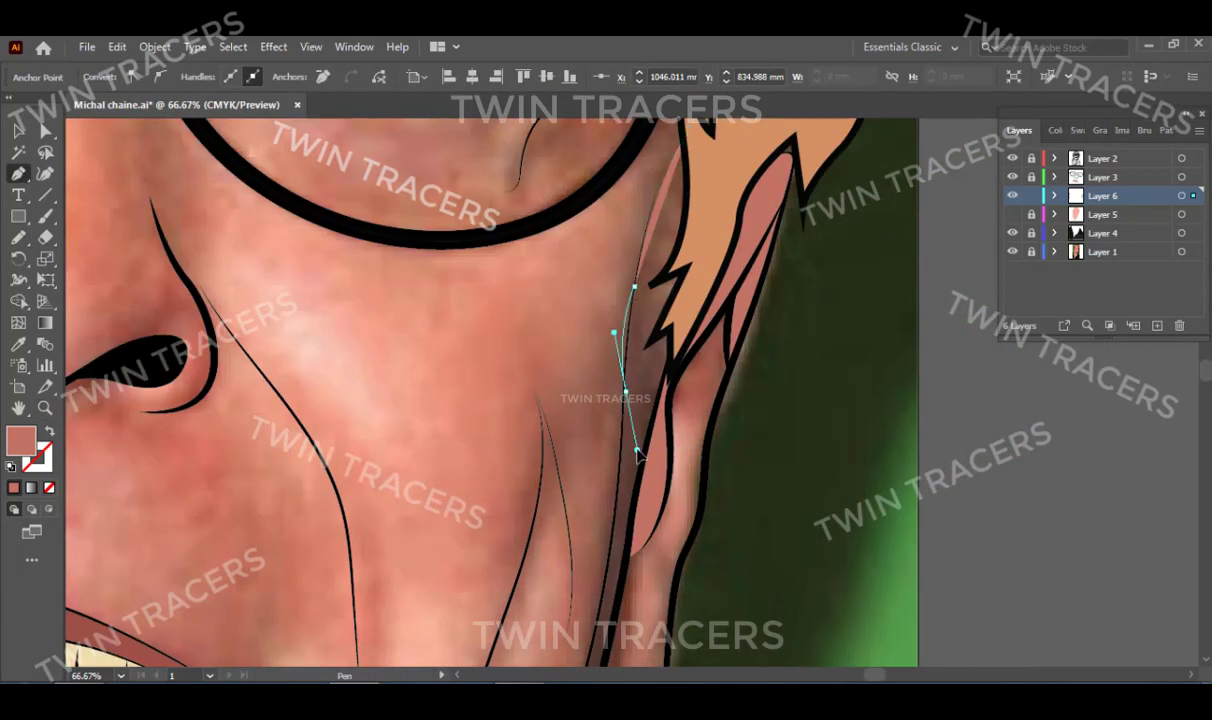
{"action": "scroll", "coordinate": [637, 440], "scroll_direction": "down", "scroll_amount": 3}
{"action": "left_click", "coordinate": [600, 411]}
{"action": "scroll", "coordinate": [590, 412], "scroll_direction": "down", "scroll_amount": 3}
{"action": "left_click", "coordinate": [563, 419]}
{"action": "scroll", "coordinate": [540, 430], "scroll_direction": "down", "scroll_amount": 3}
{"action": "left_click", "coordinate": [444, 470]}
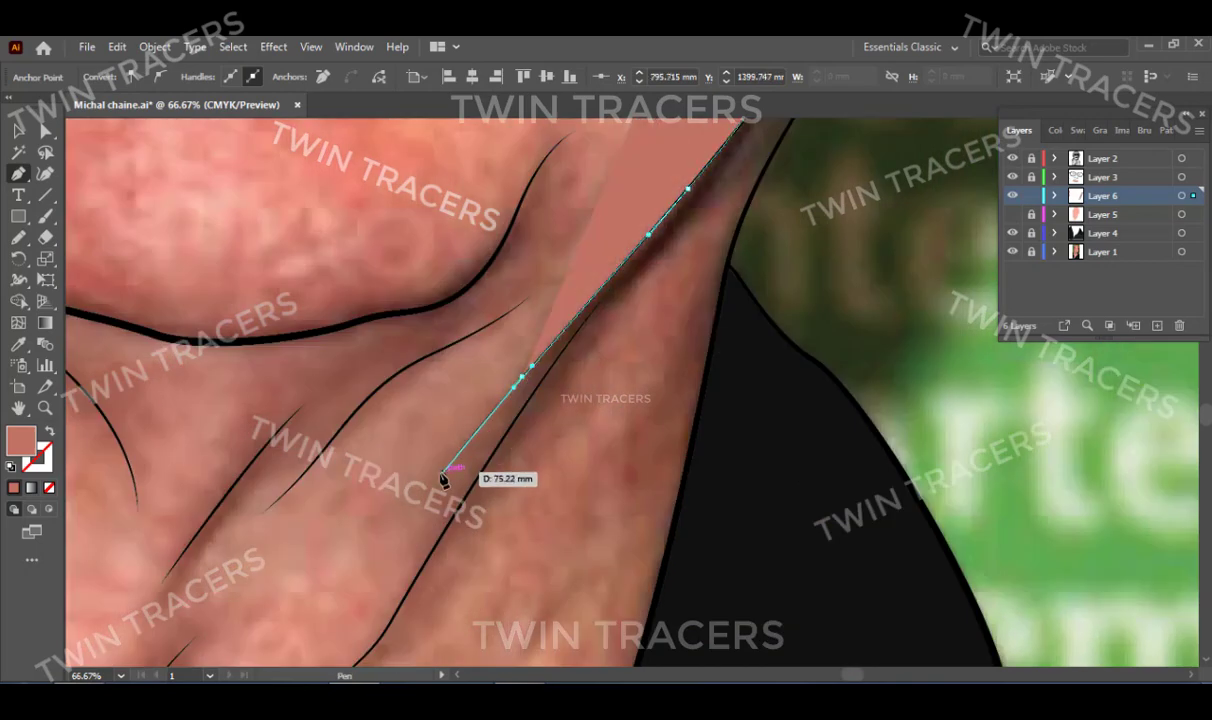
Continue the path along the neck and jaw, curve it round the earlobe, then deselect.
{"action": "scroll", "coordinate": [500, 420], "scroll_direction": "down", "scroll_amount": 3}
{"action": "scroll", "coordinate": [568, 338], "scroll_direction": "down", "scroll_amount": 3}
{"action": "left_click", "coordinate": [512, 363]}
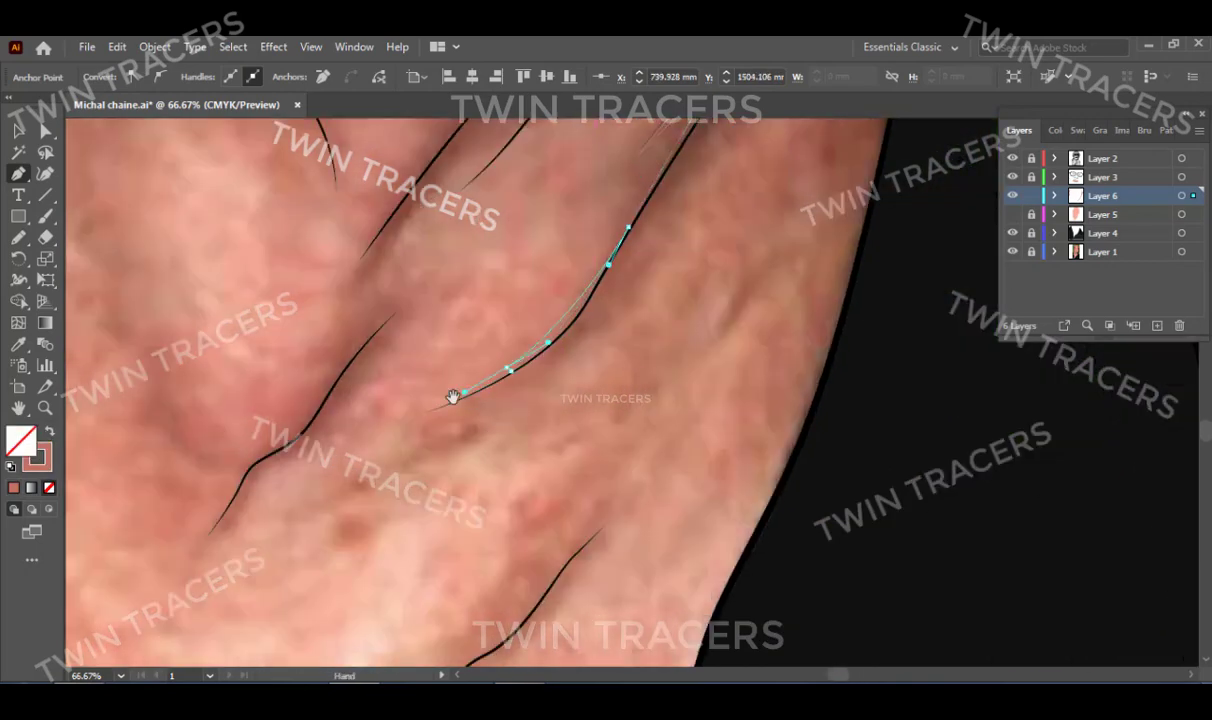
{"action": "scroll", "coordinate": [616, 280], "scroll_direction": "down", "scroll_amount": 3}
{"action": "scroll", "coordinate": [590, 340], "scroll_direction": "down", "scroll_amount": 3}
{"action": "left_click", "coordinate": [617, 320]}
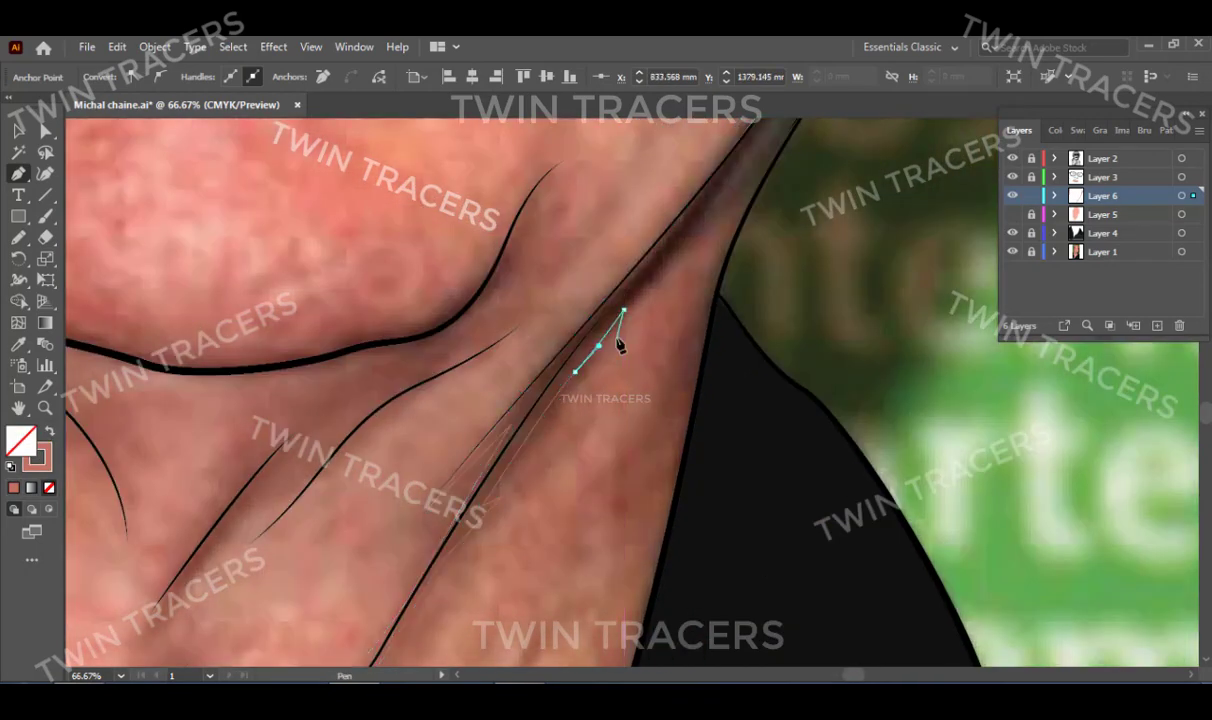
{"action": "scroll", "coordinate": [617, 320], "scroll_direction": "down", "scroll_amount": 3}
{"action": "scroll", "coordinate": [603, 273], "scroll_direction": "up", "scroll_amount": 3}
{"action": "scroll", "coordinate": [450, 400], "scroll_direction": "down", "scroll_amount": 3}
{"action": "left_click", "coordinate": [417, 433]}
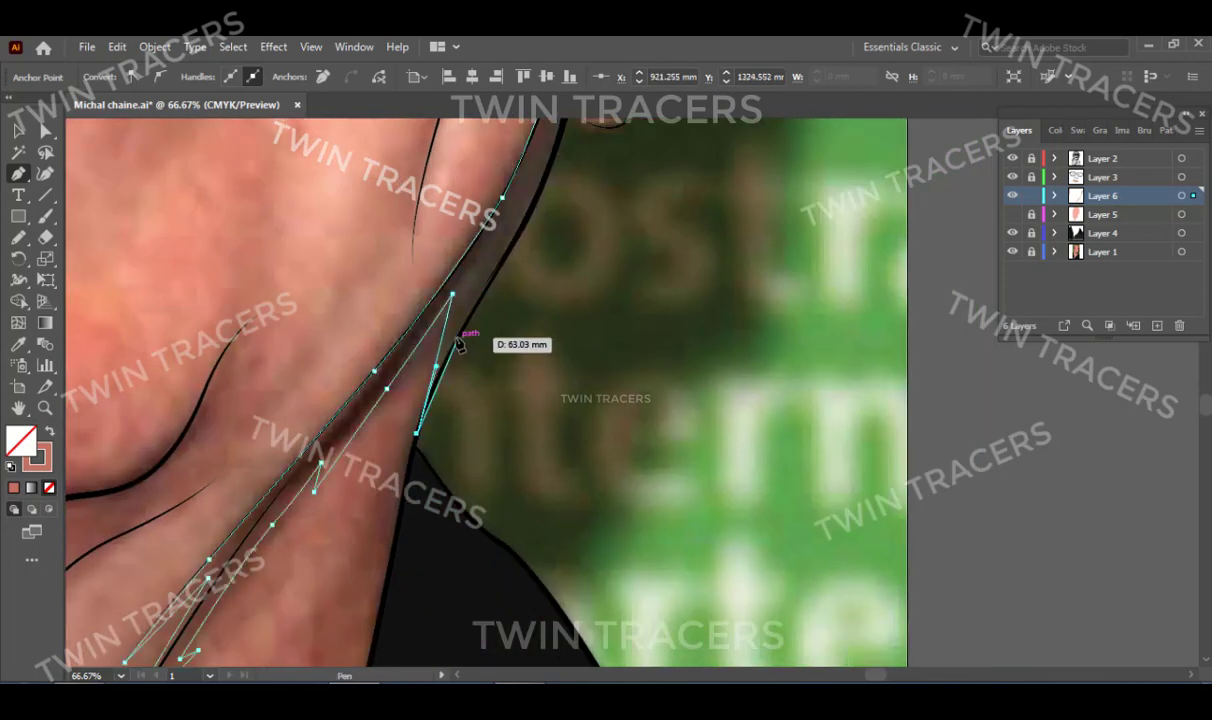
{"action": "left_click_drag", "start_coordinate": [458, 340], "coordinate": [481, 303]}
{"action": "scroll", "coordinate": [481, 303], "scroll_direction": "up", "scroll_amount": 3}
{"action": "scroll", "coordinate": [500, 450], "scroll_direction": "up", "scroll_amount": 3}
{"action": "left_click_drag", "start_coordinate": [501, 480], "coordinate": [529, 543]}
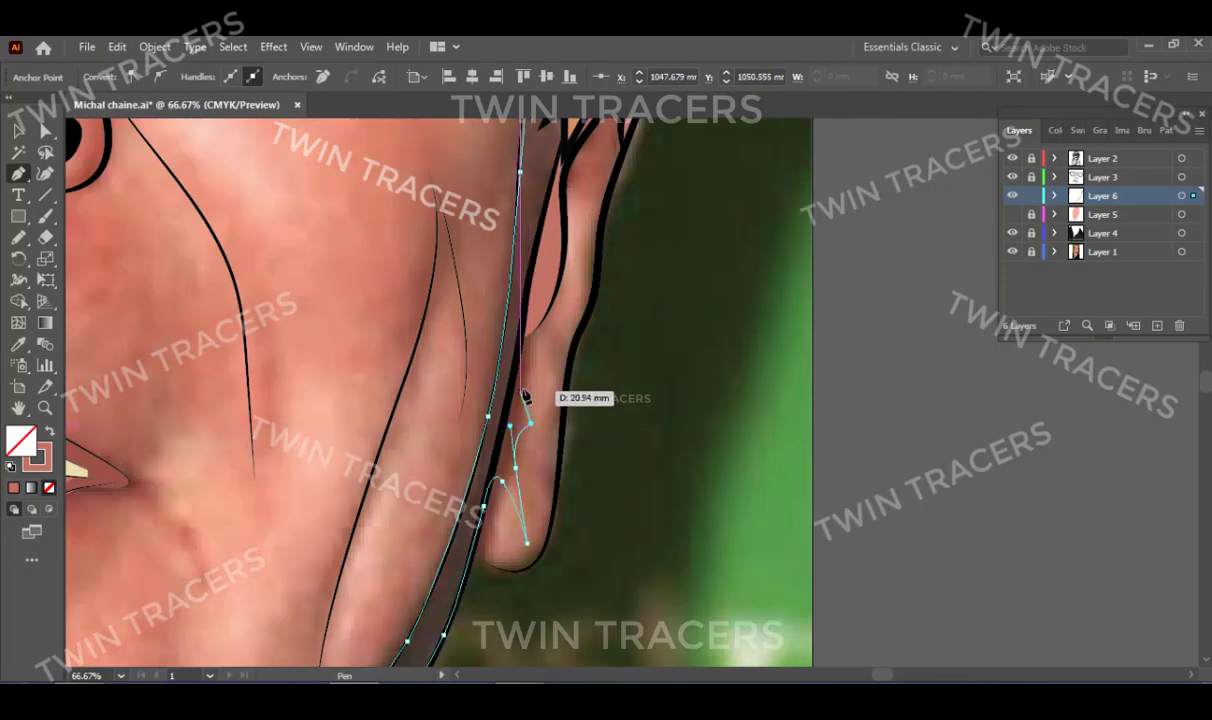
{"action": "scroll", "coordinate": [525, 397], "scroll_direction": "up", "scroll_amount": 5}
{"action": "key", "text": "ctrl+shift+a"}
Trace and close a salmon crease shape on the neck over the photo.
{"action": "key", "text": "ctrl+0"}
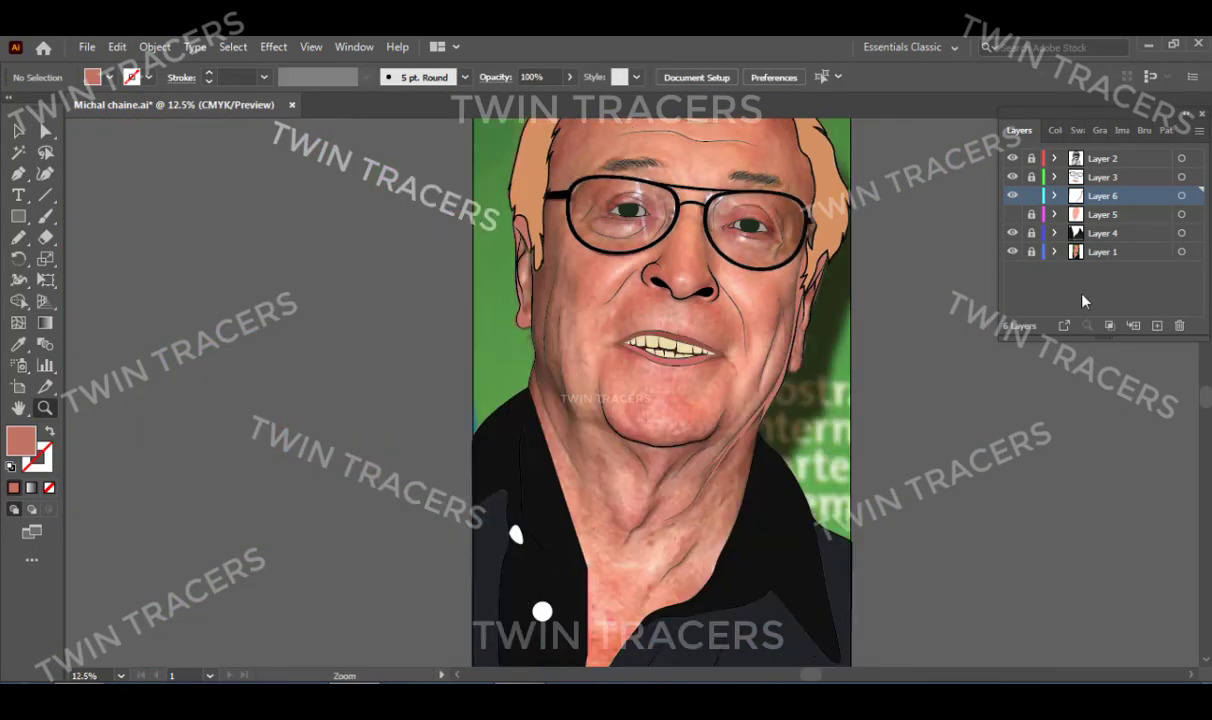
{"action": "left_click", "coordinate": [582, 405]}
{"action": "scroll", "coordinate": [582, 405], "scroll_direction": "down", "scroll_amount": 3}
{"action": "key", "text": "p"}
{"action": "left_click_drag", "start_coordinate": [624, 462], "coordinate": [650, 437]}
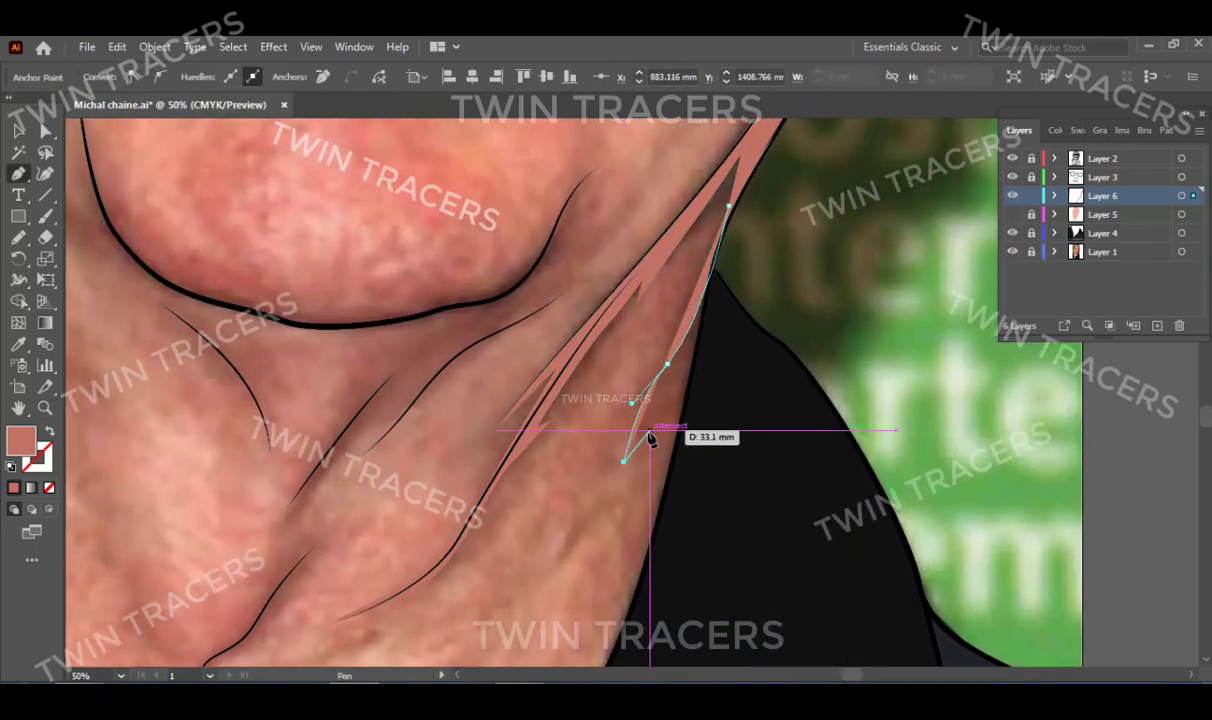
{"action": "scroll", "coordinate": [650, 437], "scroll_direction": "down", "scroll_amount": 3}
{"action": "scroll", "coordinate": [617, 541], "scroll_direction": "down", "scroll_amount": 3}
{"action": "left_click_drag", "start_coordinate": [568, 433], "coordinate": [484, 452]}
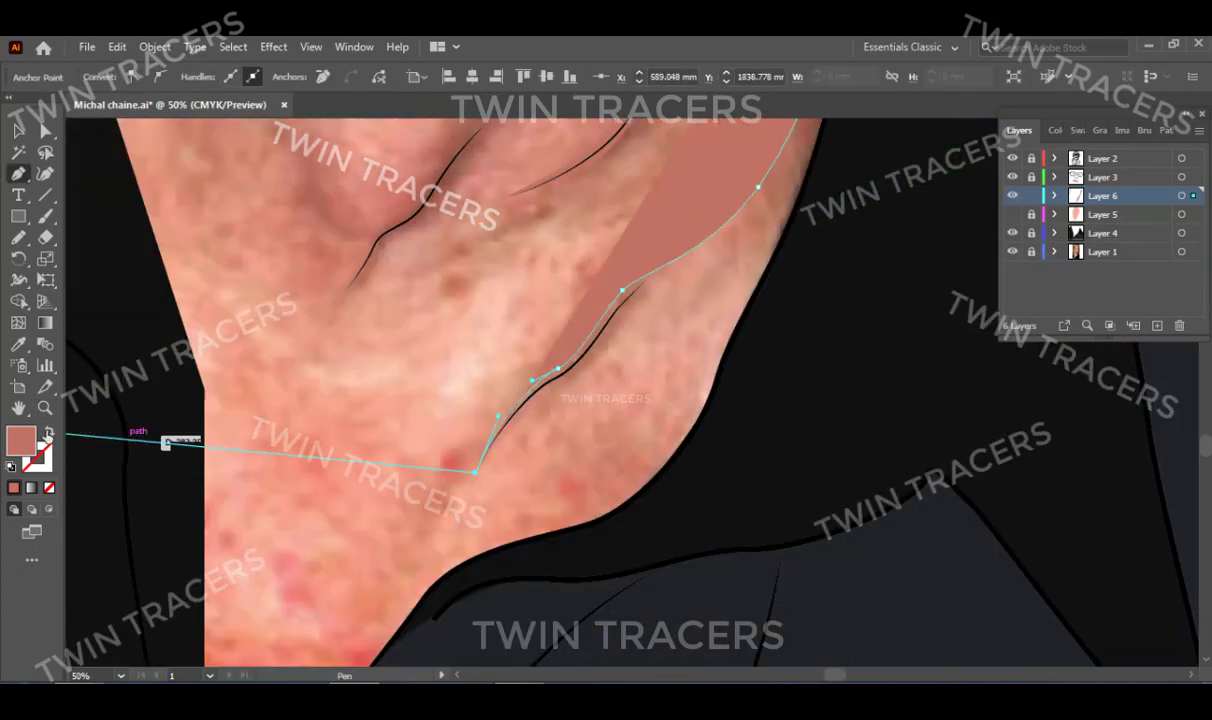
{"action": "key", "text": "shift+x"}
{"action": "left_click_drag", "start_coordinate": [553, 389], "coordinate": [585, 373]}
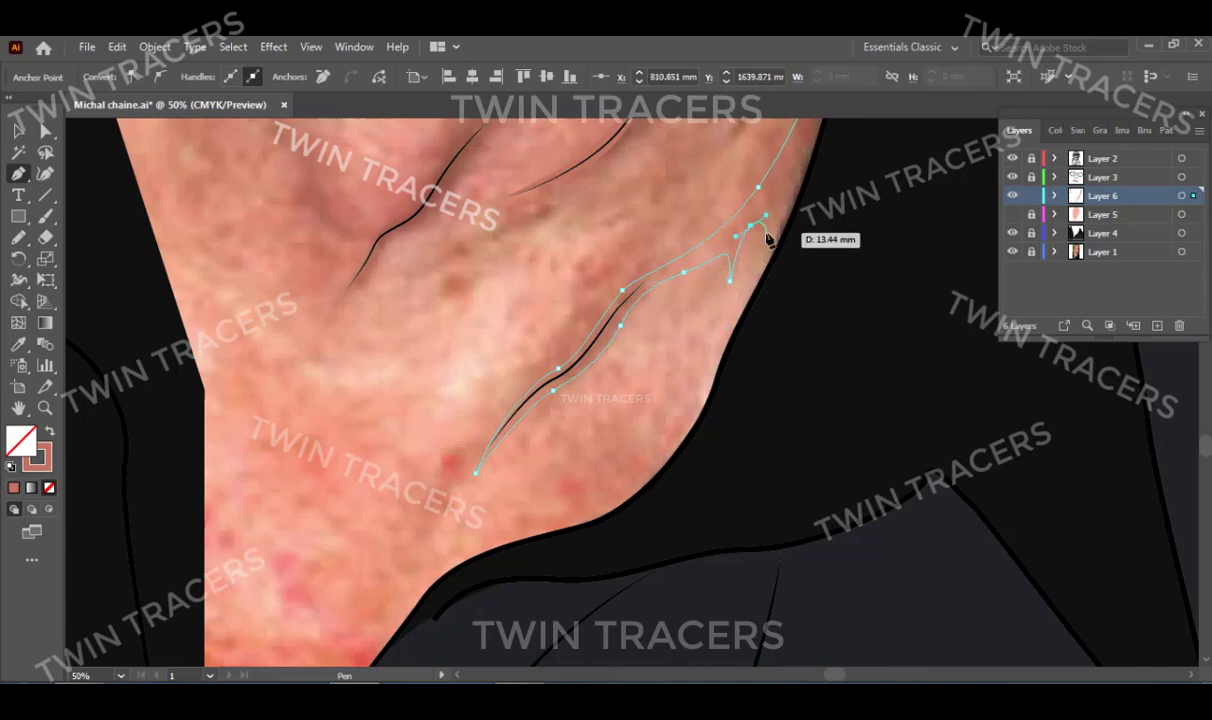
{"action": "scroll", "coordinate": [768, 238], "scroll_direction": "up", "scroll_amount": 5}
{"action": "left_click", "coordinate": [730, 263]}
{"action": "key", "text": "shift+x"}
Start a shading path along the chin crease and pull it along the jawline.
{"action": "key", "text": "v"}
{"action": "left_click", "coordinate": [162, 474]}
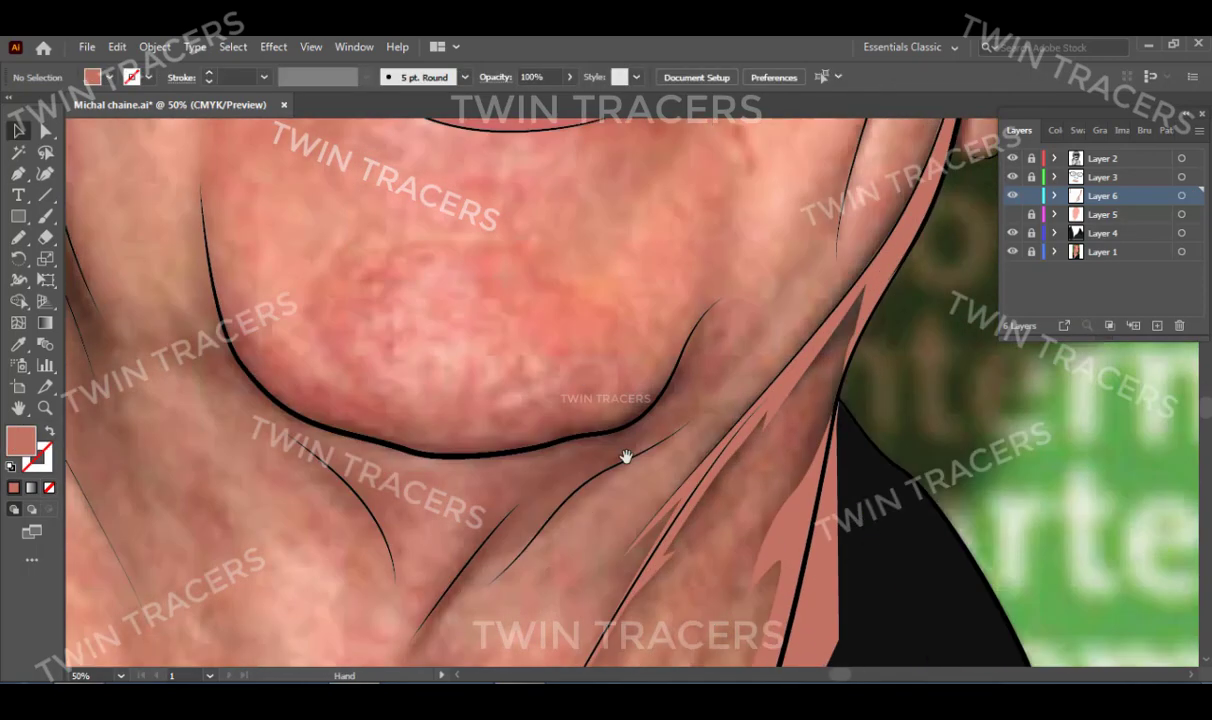
{"action": "left_click_drag", "start_coordinate": [625, 457], "coordinate": [540, 602]}
{"action": "left_click_drag", "start_coordinate": [631, 514], "coordinate": [637, 484]}
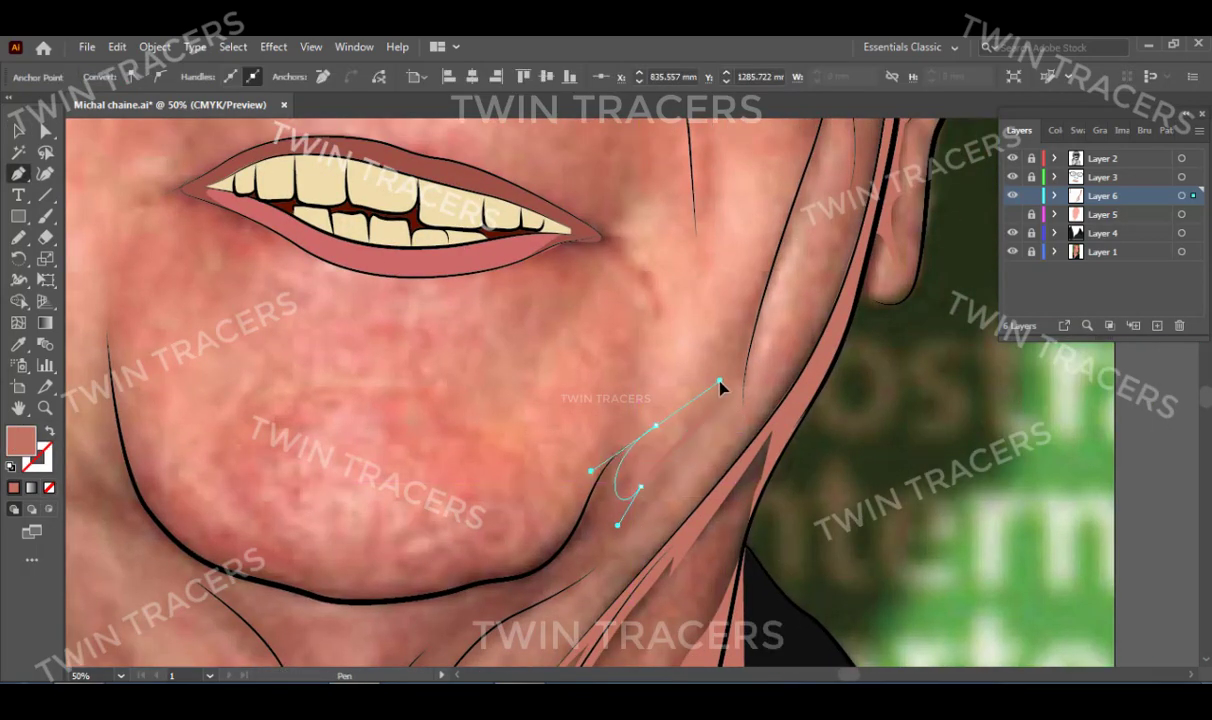
{"action": "key", "text": "shift+x"}
{"action": "left_click", "coordinate": [586, 471]}
{"action": "left_click", "coordinate": [572, 519]}
{"action": "left_click", "coordinate": [531, 522]}
{"action": "scroll", "coordinate": [700, 575], "scroll_direction": "left", "scroll_amount": 5}
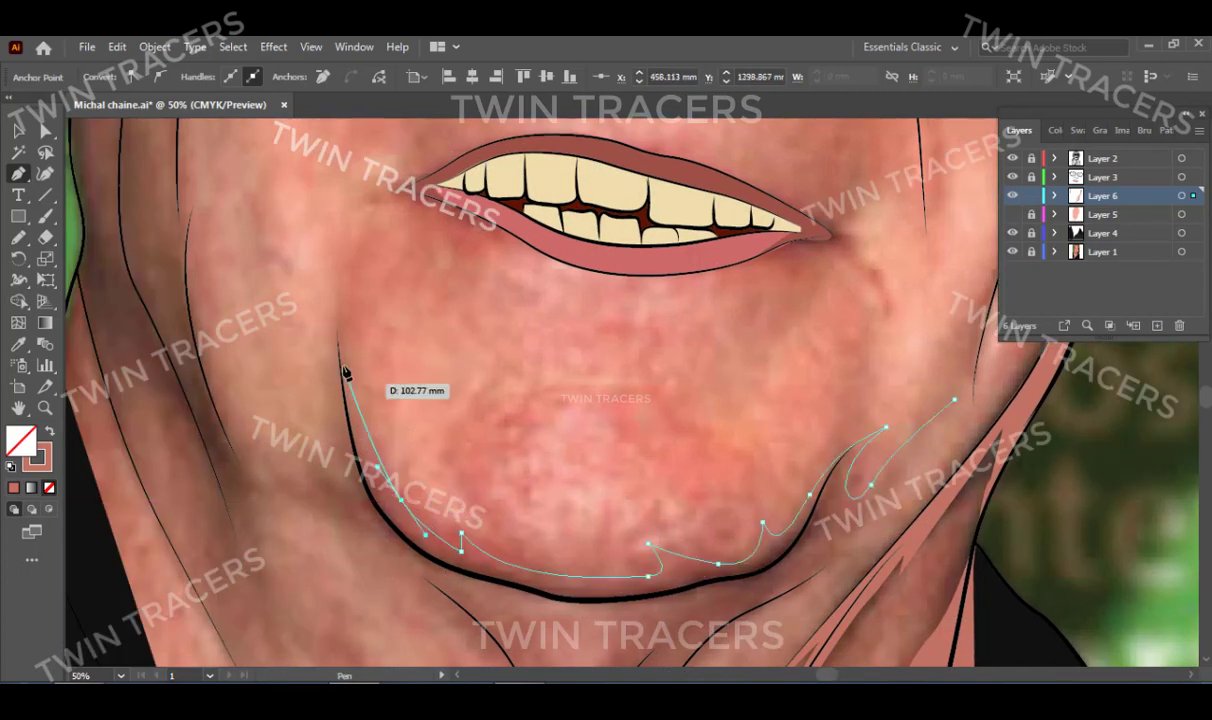
{"action": "left_click_drag", "start_coordinate": [345, 373], "coordinate": [338, 238]}
{"action": "scroll", "coordinate": [345, 300], "scroll_direction": "down", "scroll_amount": 3}
Extend the path along the under-chin fold and neck line, close it, and deselect.
{"action": "mouse_move", "coordinate": [363, 383]}
{"action": "left_mouse_down"}
{"action": "mouse_move", "coordinate": [377, 375]}
{"action": "mouse_move", "coordinate": [312, 348]}
{"action": "mouse_move", "coordinate": [419, 482]}
{"action": "mouse_move", "coordinate": [461, 393]}
{"action": "left_mouse_up"}
{"action": "scroll", "coordinate": [377, 375], "scroll_direction": "down", "scroll_amount": 2}
{"action": "scroll", "coordinate": [377, 375], "scroll_direction": "right", "scroll_amount": 1}
{"action": "scroll", "coordinate": [312, 348], "scroll_direction": "down", "scroll_amount": 1}
{"action": "scroll", "coordinate": [312, 348], "scroll_direction": "right", "scroll_amount": 1}
{"action": "scroll", "coordinate": [419, 482], "scroll_direction": "down", "scroll_amount": 2}
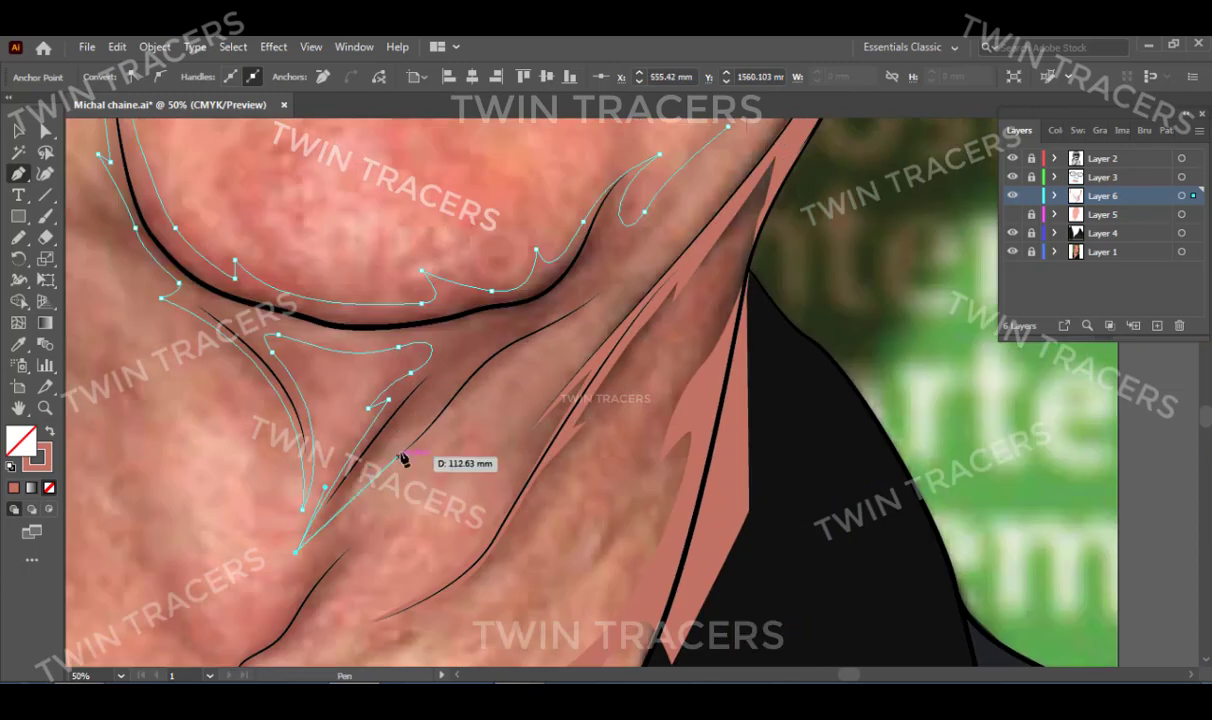
{"action": "scroll", "coordinate": [334, 618], "scroll_direction": "up", "scroll_amount": 3}
{"action": "scroll", "coordinate": [334, 618], "scroll_direction": "right", "scroll_amount": 1}
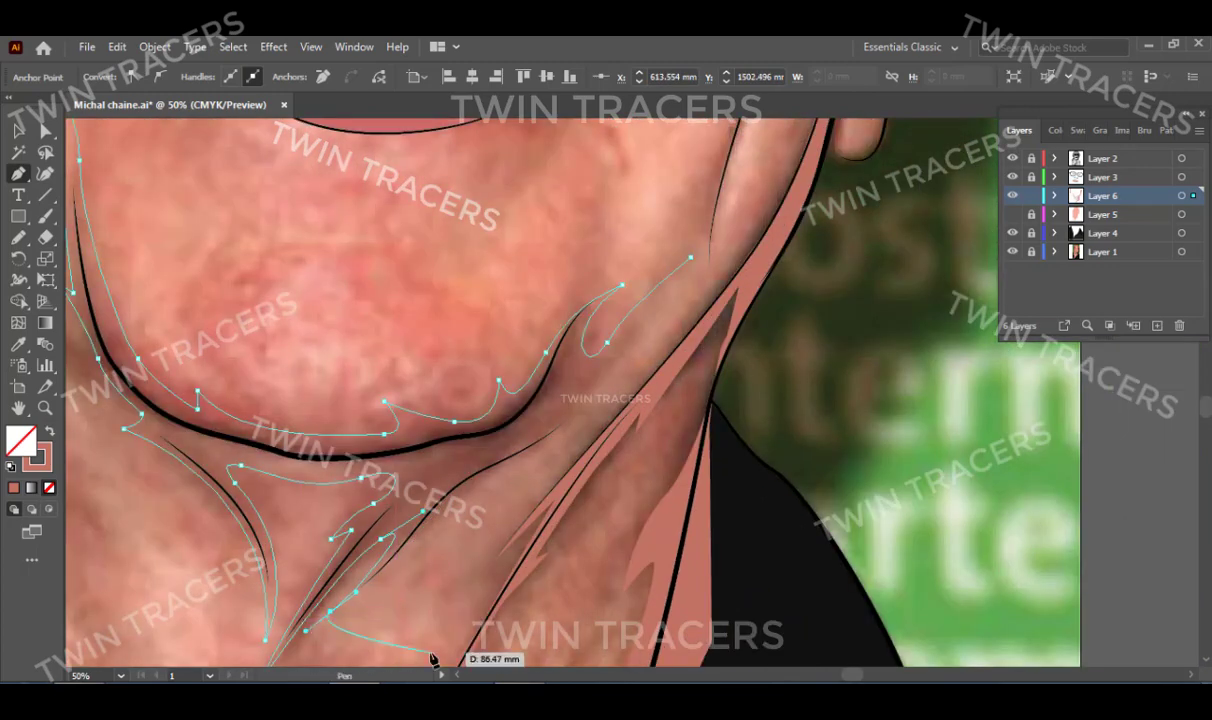
{"action": "left_click_drag", "start_coordinate": [487, 477], "coordinate": [505, 469]}
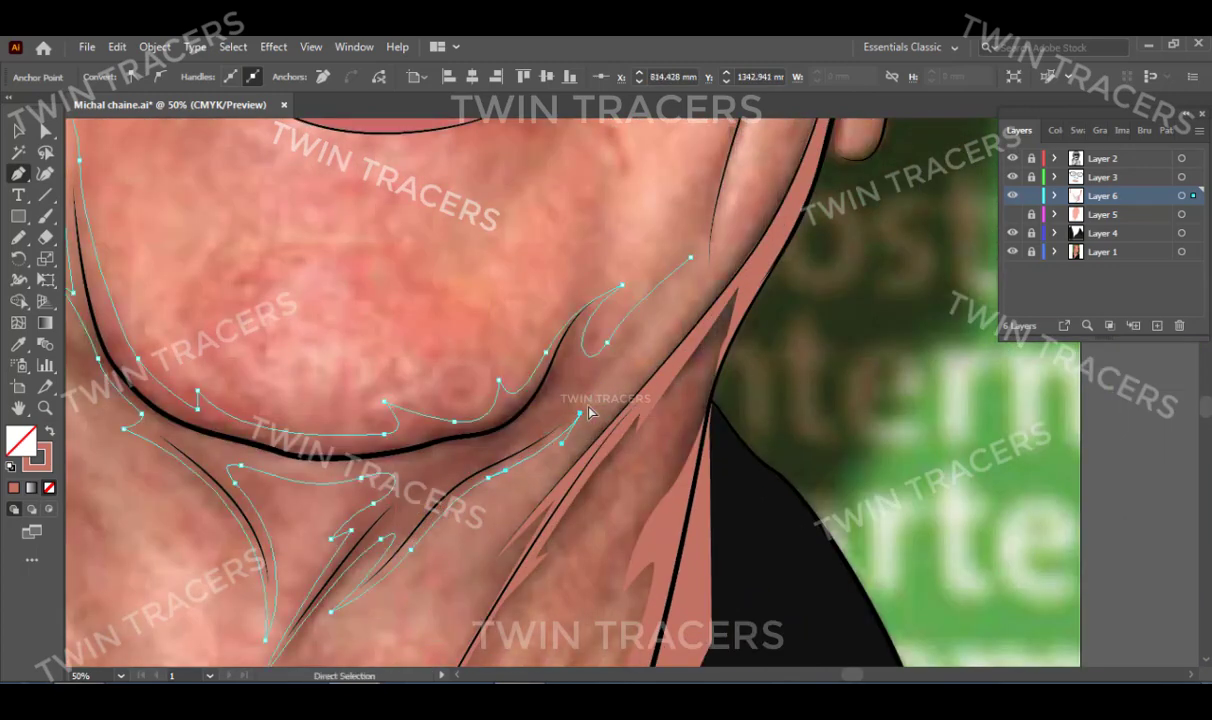
{"action": "scroll", "coordinate": [620, 360], "scroll_direction": "up", "scroll_amount": 2}
{"action": "scroll", "coordinate": [620, 360], "scroll_direction": "right", "scroll_amount": 1}
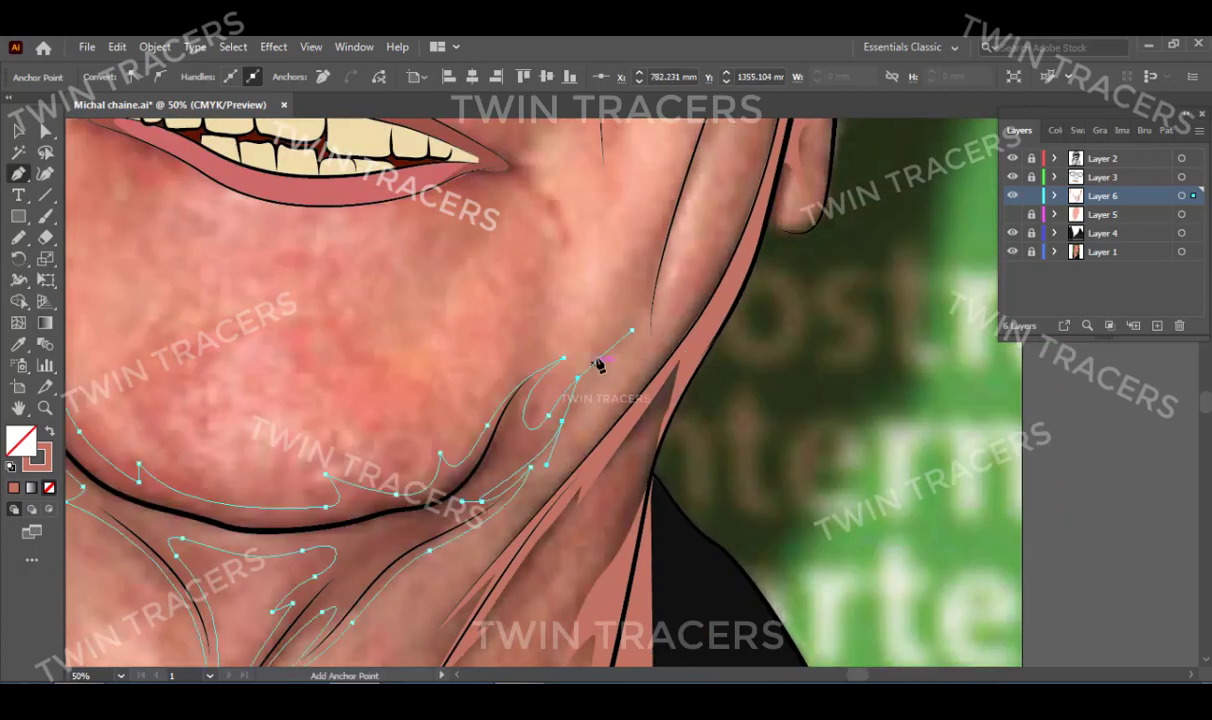
{"action": "key", "text": "z"}
{"action": "left_click", "coordinate": [533, 433], "text": "alt"}
{"action": "left_click", "coordinate": [682, 360], "text": "alt"}
{"action": "left_click", "coordinate": [905, 355], "text": "alt"}
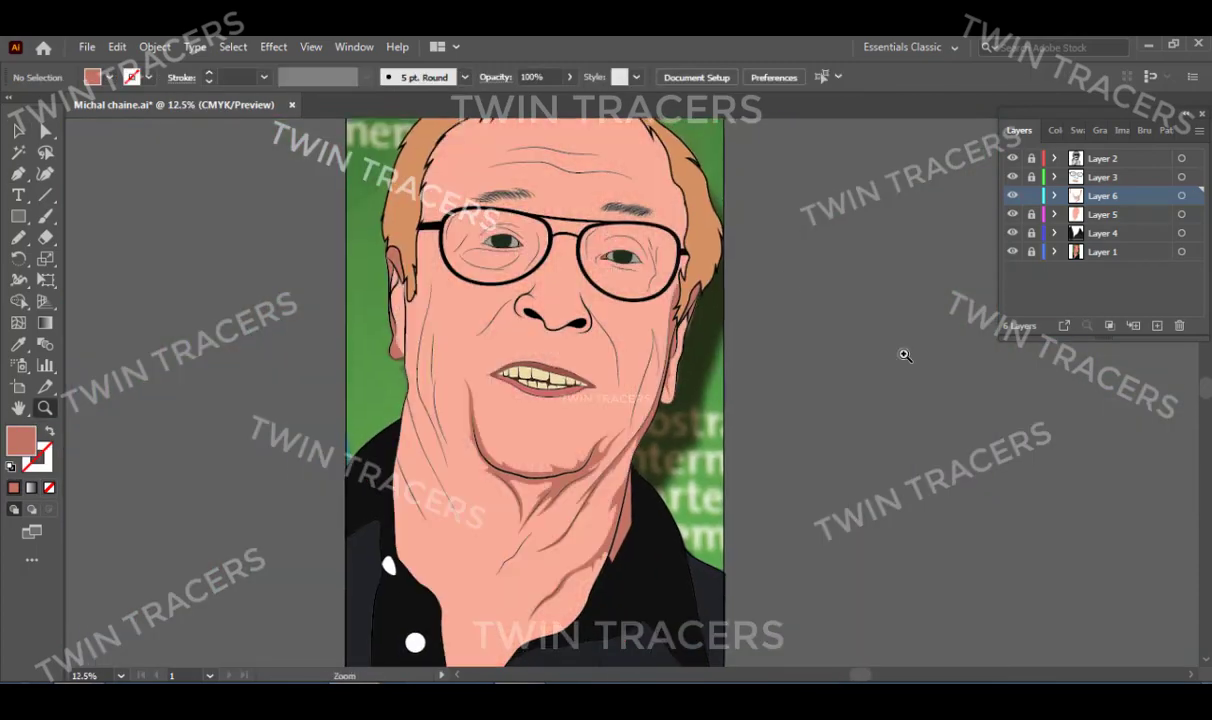
Draw another curved neck fold shading shape below the chin and deselect it.
{"action": "scroll", "coordinate": [649, 379], "scroll_direction": "up", "scroll_amount": 2}
{"action": "scroll", "coordinate": [668, 482], "scroll_direction": "up", "scroll_amount": 2}
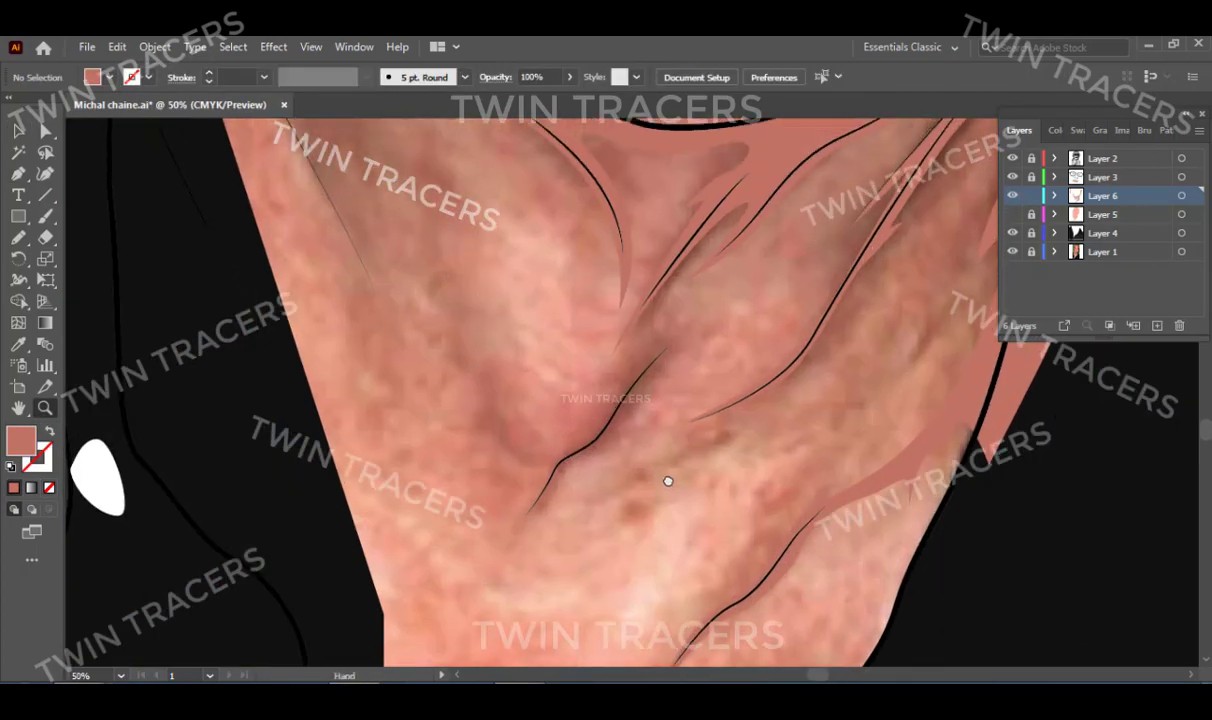
{"action": "key", "text": "p"}
{"action": "left_click", "coordinate": [541, 473]}
{"action": "left_click", "coordinate": [530, 436]}
{"action": "left_click", "coordinate": [491, 388]}
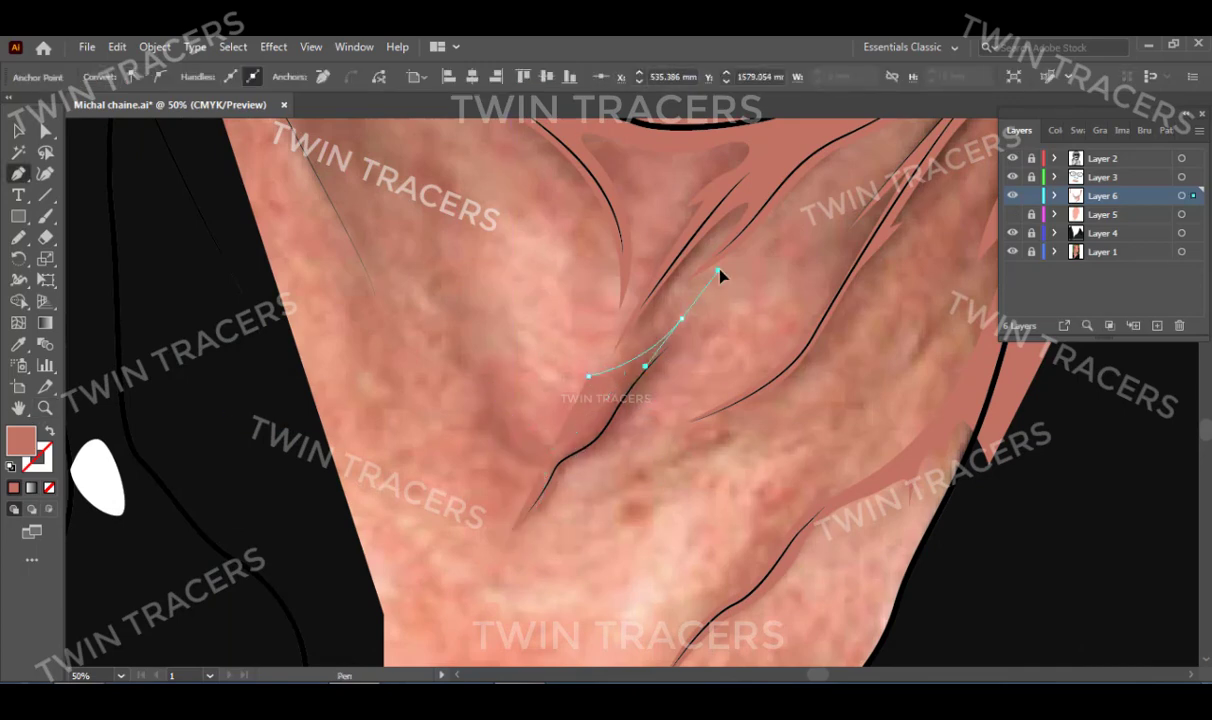
{"action": "left_click_drag", "start_coordinate": [642, 433], "coordinate": [562, 478]}
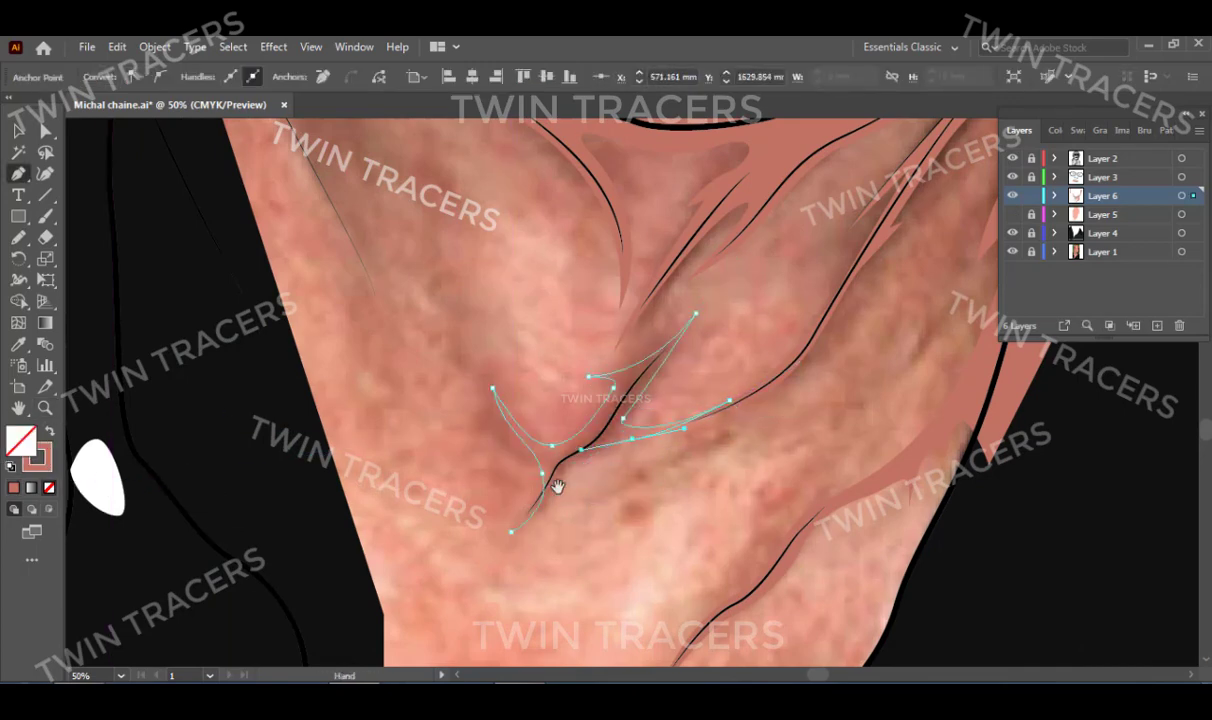
{"action": "key", "text": "v"}
{"action": "left_click", "coordinate": [430, 420]}
{"action": "scroll", "coordinate": [481, 338], "scroll_direction": "up", "scroll_amount": 5}
Pen a crease path down the left cheek and along the jaw line.
{"action": "scroll", "coordinate": [432, 486], "scroll_direction": "down", "scroll_amount": 1}
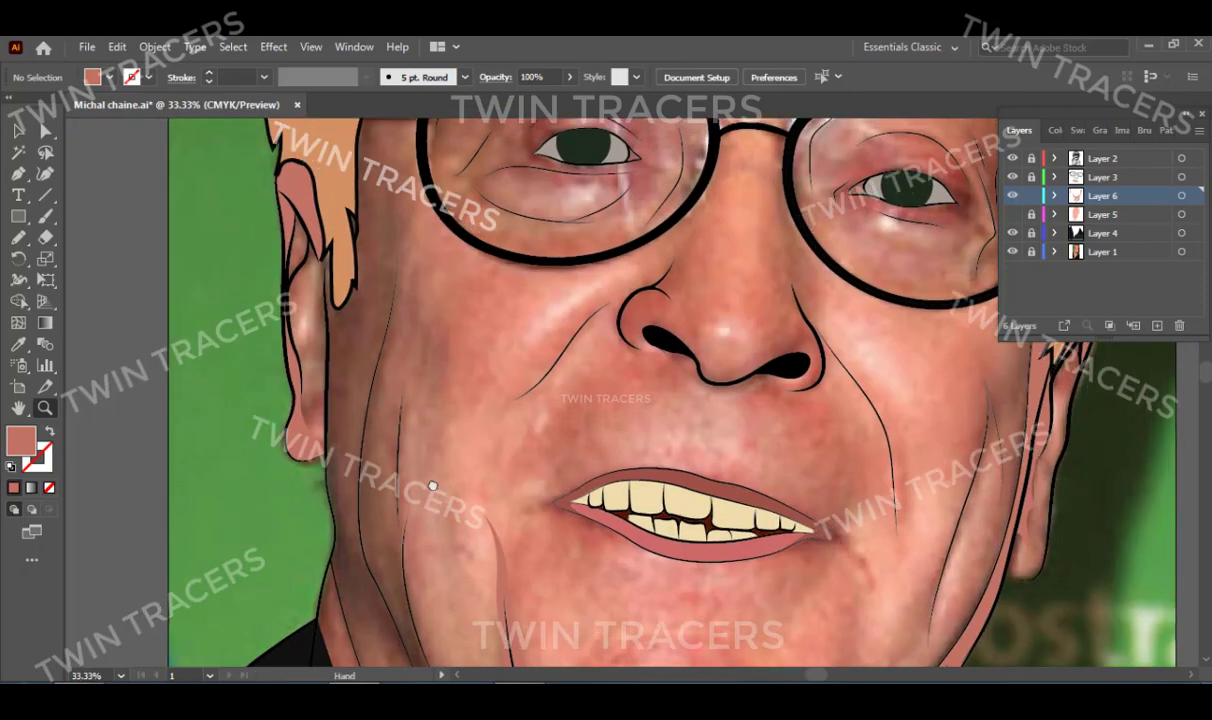
{"action": "scroll", "coordinate": [432, 486], "scroll_direction": "up", "scroll_amount": 3}
{"action": "key", "text": "n"}
{"action": "scroll", "coordinate": [388, 330], "scroll_direction": "down", "scroll_amount": 3}
{"action": "key", "text": "p"}
{"action": "left_click", "coordinate": [390, 228]}
{"action": "left_click", "coordinate": [386, 306]}
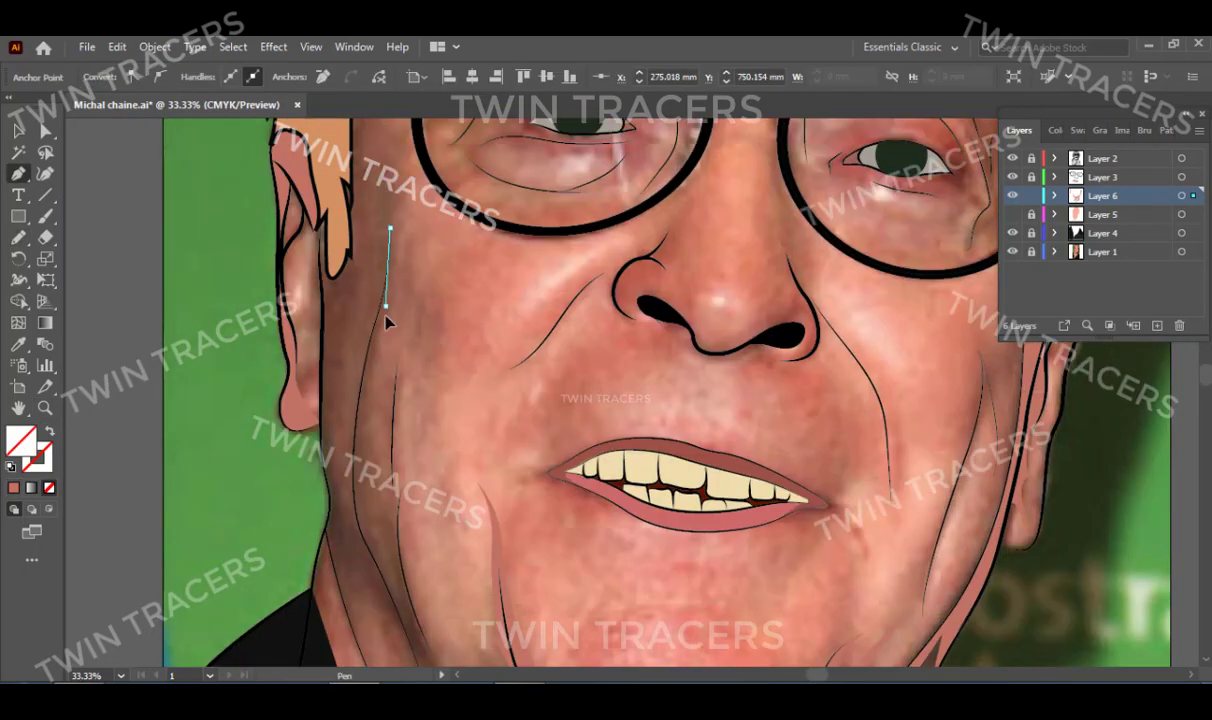
{"action": "scroll", "coordinate": [371, 385], "scroll_direction": "down", "scroll_amount": 3}
{"action": "left_click", "coordinate": [375, 357]}
{"action": "left_click", "coordinate": [406, 397]}
{"action": "left_click", "coordinate": [436, 436]}
Adjust the jaw crease anchors and extend the crease down toward the neck.
{"action": "scroll", "coordinate": [415, 365], "scroll_direction": "up", "scroll_amount": 3}
{"action": "left_click", "coordinate": [403, 278]}
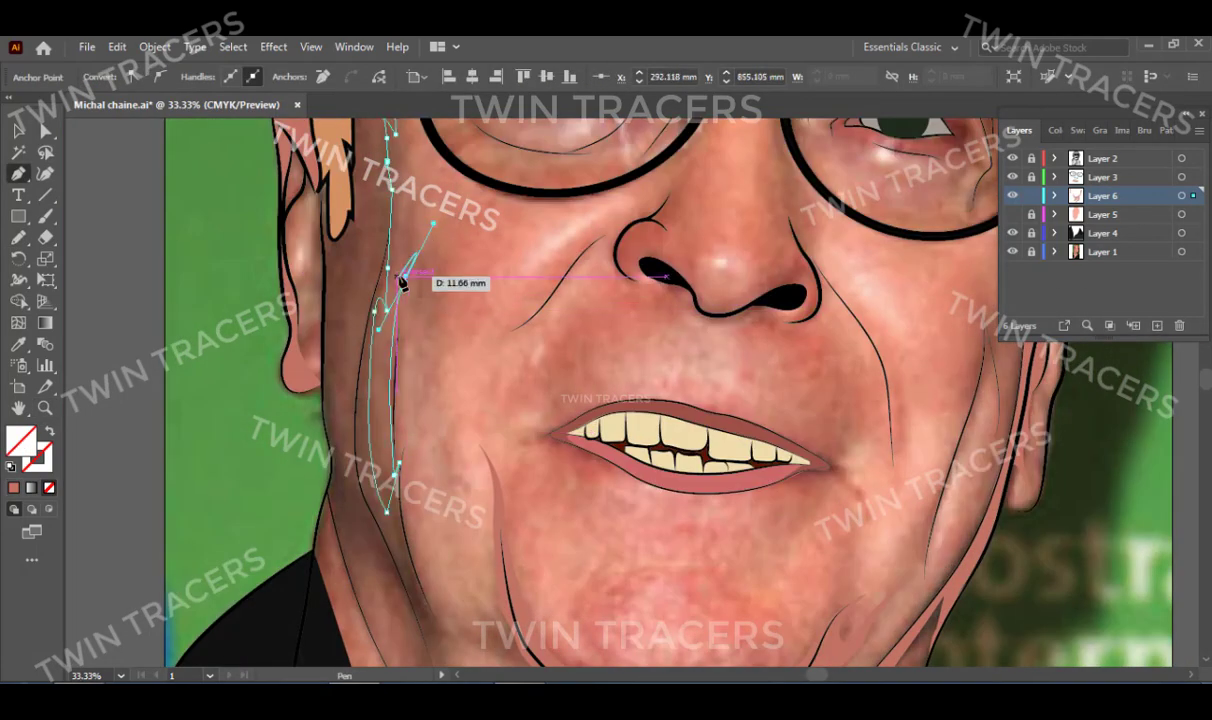
{"action": "left_click", "coordinate": [417, 261]}
{"action": "mouse_move", "coordinate": [411, 460]}
{"action": "left_mouse_down"}
{"action": "mouse_move", "coordinate": [453, 405]}
{"action": "mouse_move", "coordinate": [461, 451]}
{"action": "left_mouse_up"}
{"action": "left_click", "coordinate": [488, 514]}
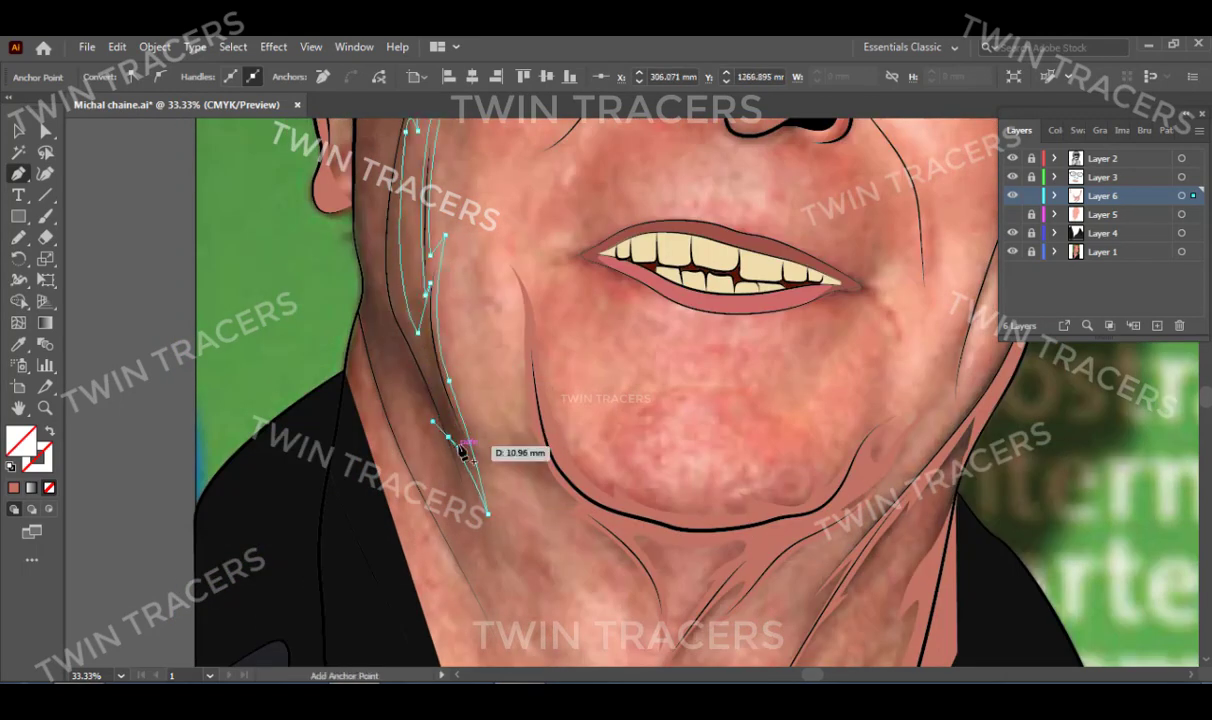
{"action": "left_click_drag", "start_coordinate": [376, 347], "coordinate": [379, 288]}
{"action": "scroll", "coordinate": [511, 606], "scroll_direction": "down", "scroll_amount": 3}
{"action": "scroll", "coordinate": [300, 420], "scroll_direction": "up", "scroll_amount": 8}
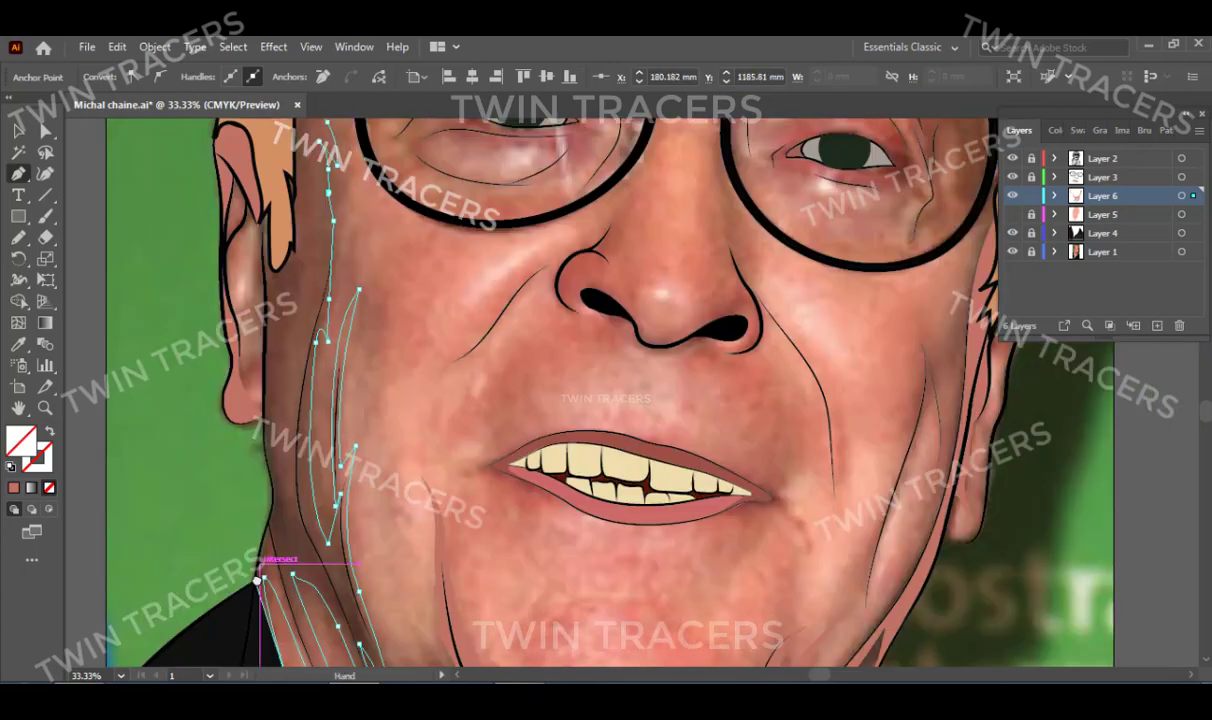
{"action": "scroll", "coordinate": [260, 330], "scroll_direction": "up", "scroll_amount": 5}
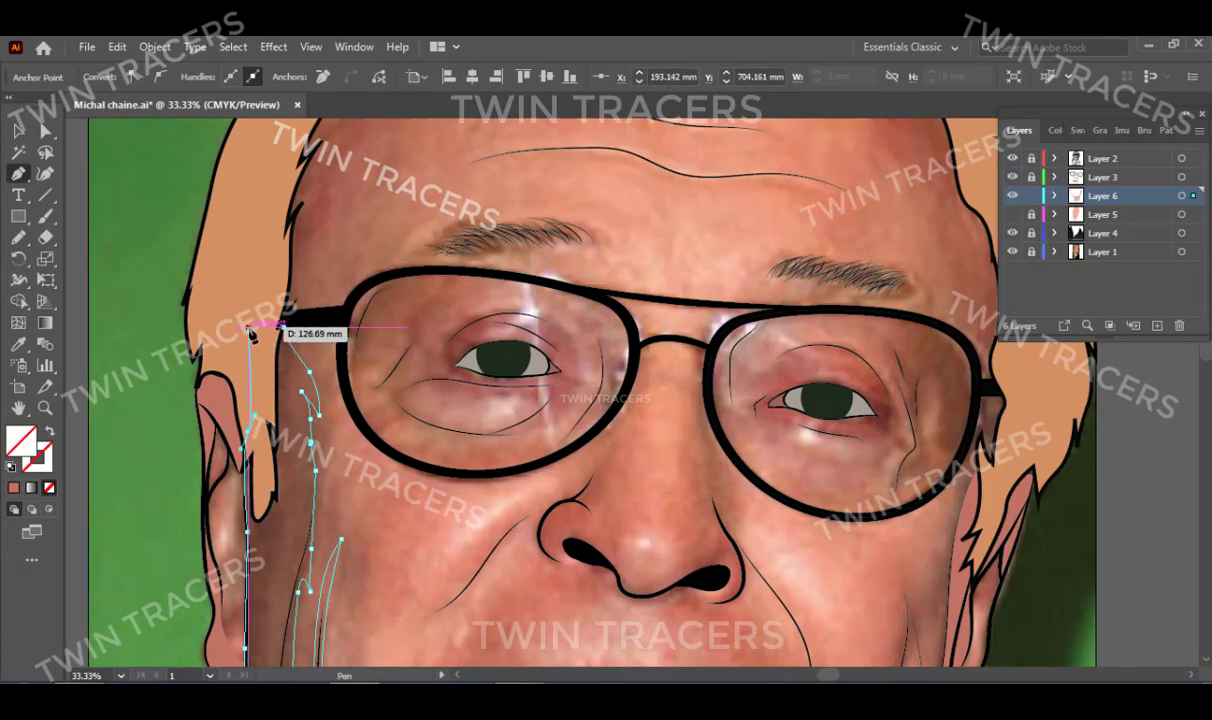
{"action": "scroll", "coordinate": [296, 344], "scroll_direction": "down", "scroll_amount": 2}
{"action": "scroll", "coordinate": [296, 344], "scroll_direction": "down", "scroll_amount": 6}
{"action": "key", "text": "v"}
Fit the artwork on screen and draw a closed shading shape down the left neck.
{"action": "left_click", "coordinate": [120, 676]}
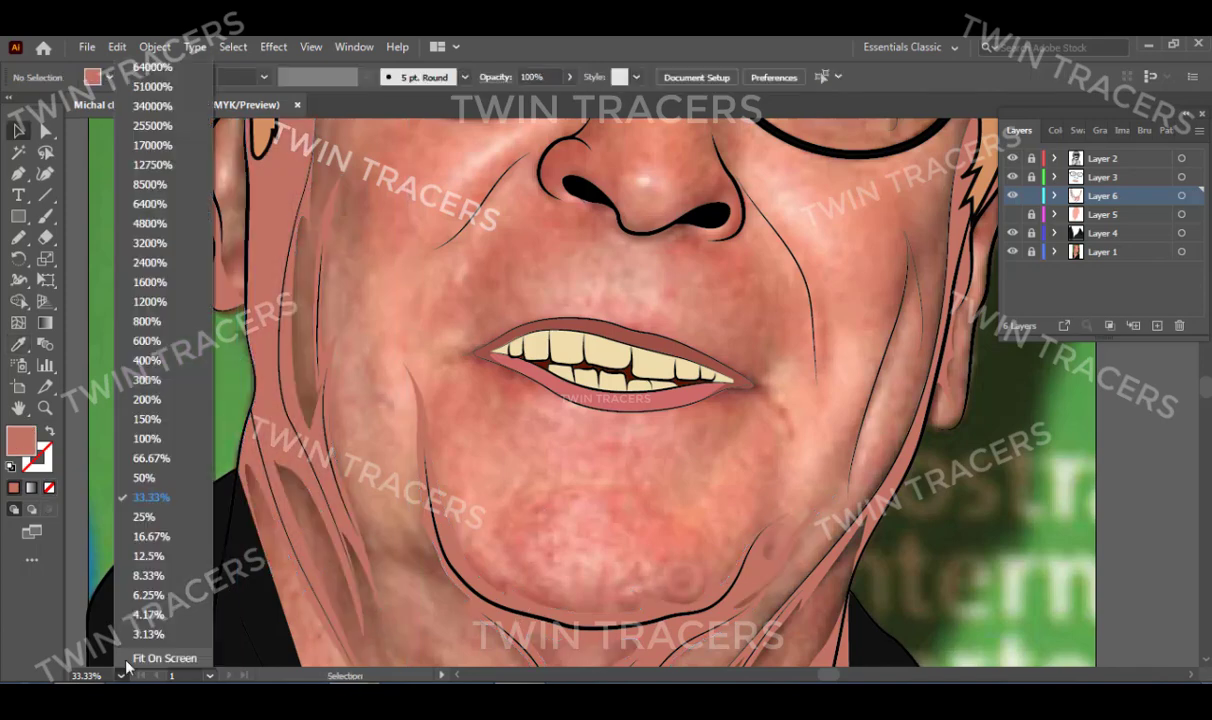
{"action": "left_click", "coordinate": [150, 638]}
{"action": "left_click_drag", "start_coordinate": [1012, 214], "coordinate": [1012, 232]}
{"action": "scroll", "coordinate": [820, 338], "scroll_direction": "up", "scroll_amount": 5}
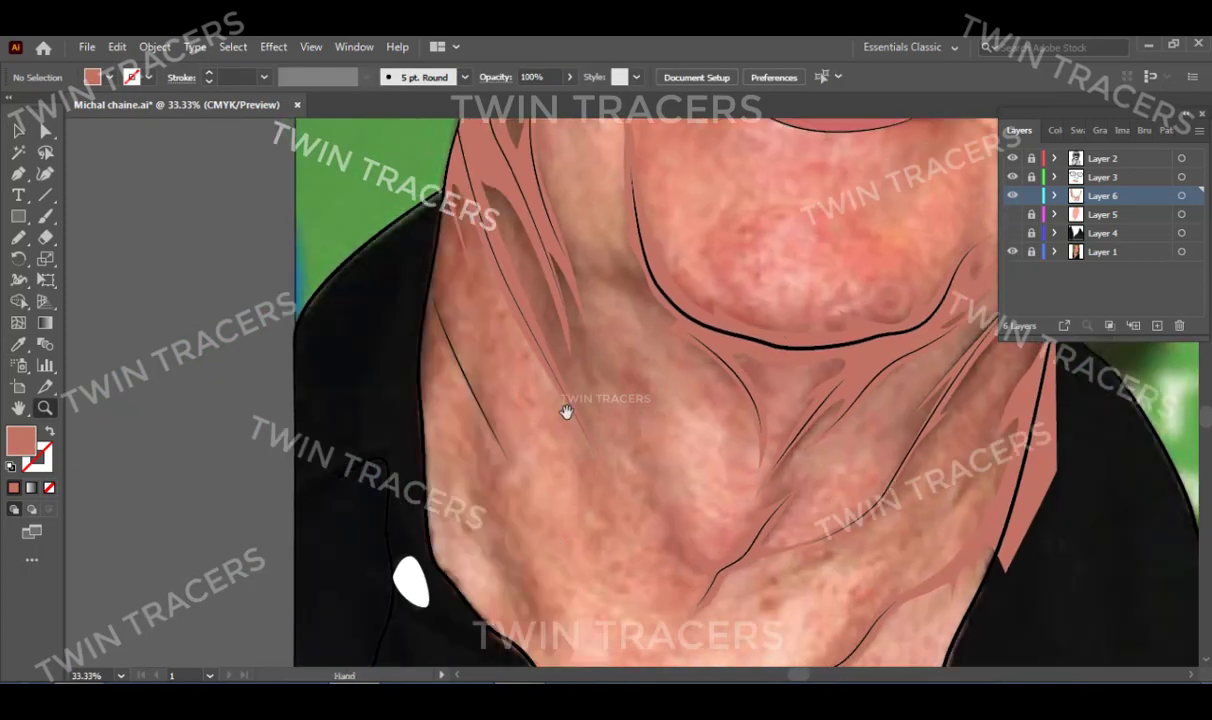
{"action": "key", "text": "p"}
{"action": "left_click_drag", "start_coordinate": [440, 219], "coordinate": [443, 283]}
{"action": "left_click_drag", "start_coordinate": [604, 578], "coordinate": [538, 487]}
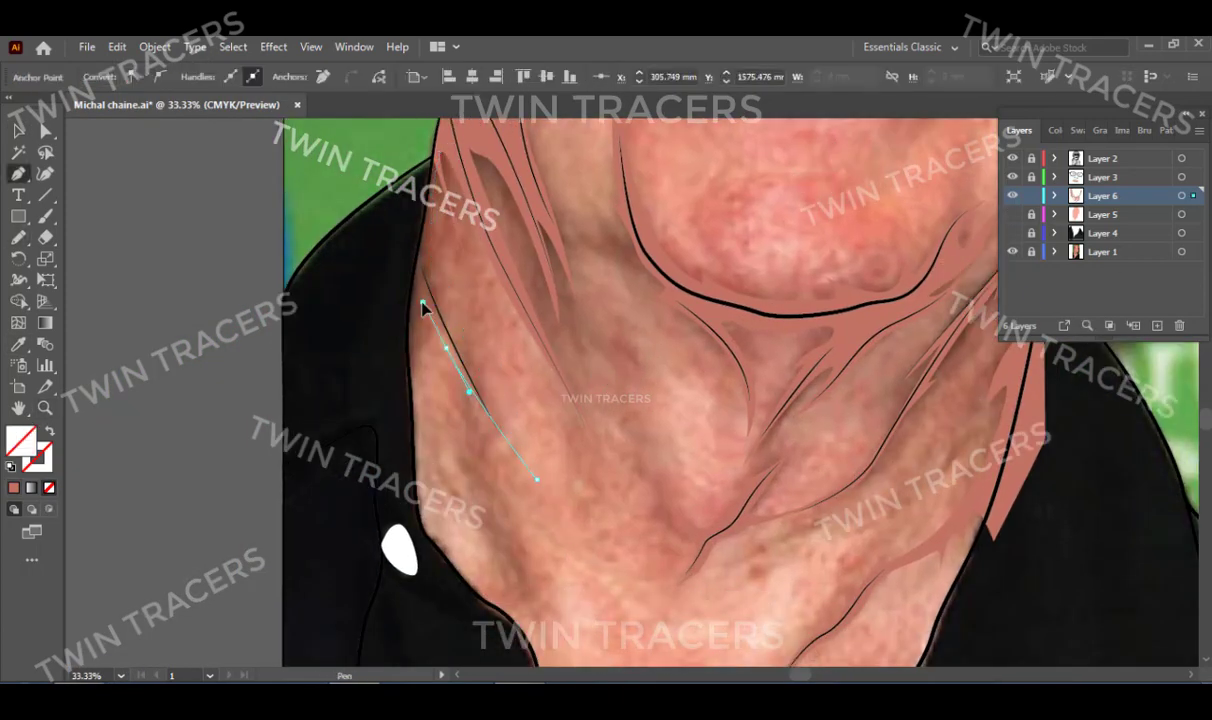
{"action": "left_click", "coordinate": [440, 155]}
Sketch a freehand Pencil crease along the right side of the neck.
{"action": "key", "text": "ctrl+shift+a"}
{"action": "scroll", "coordinate": [638, 398], "scroll_direction": "up", "scroll_amount": 5}
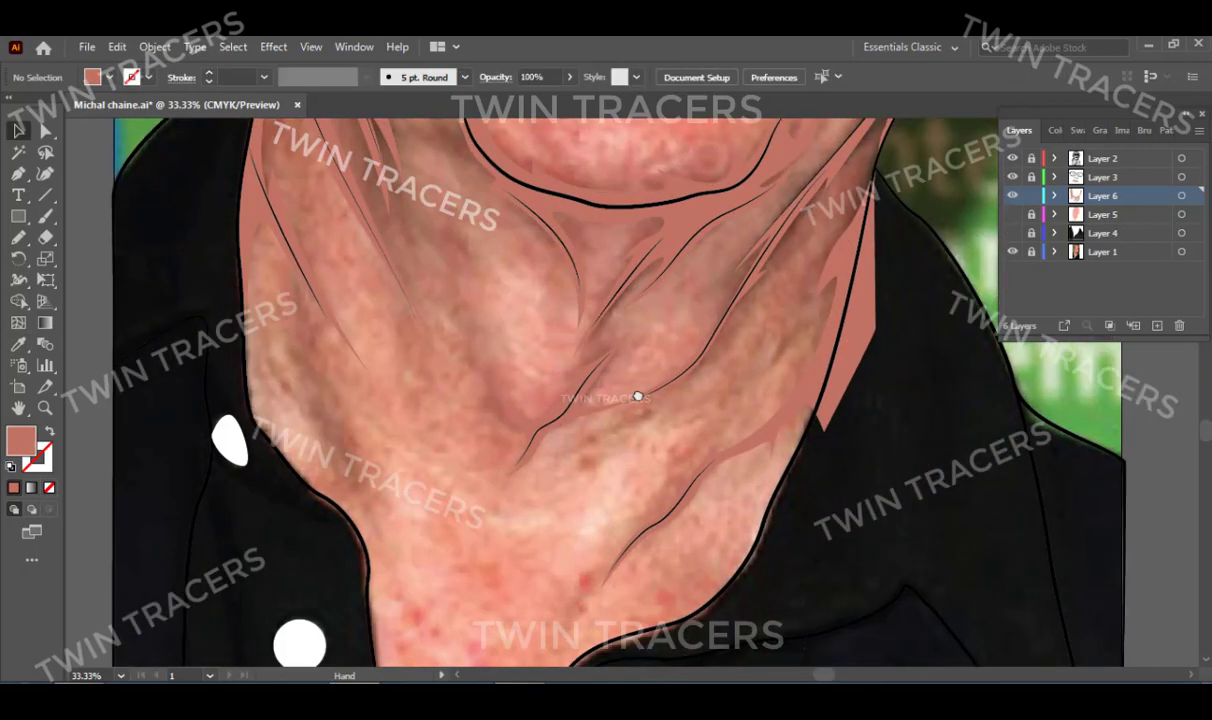
{"action": "key", "text": "n"}
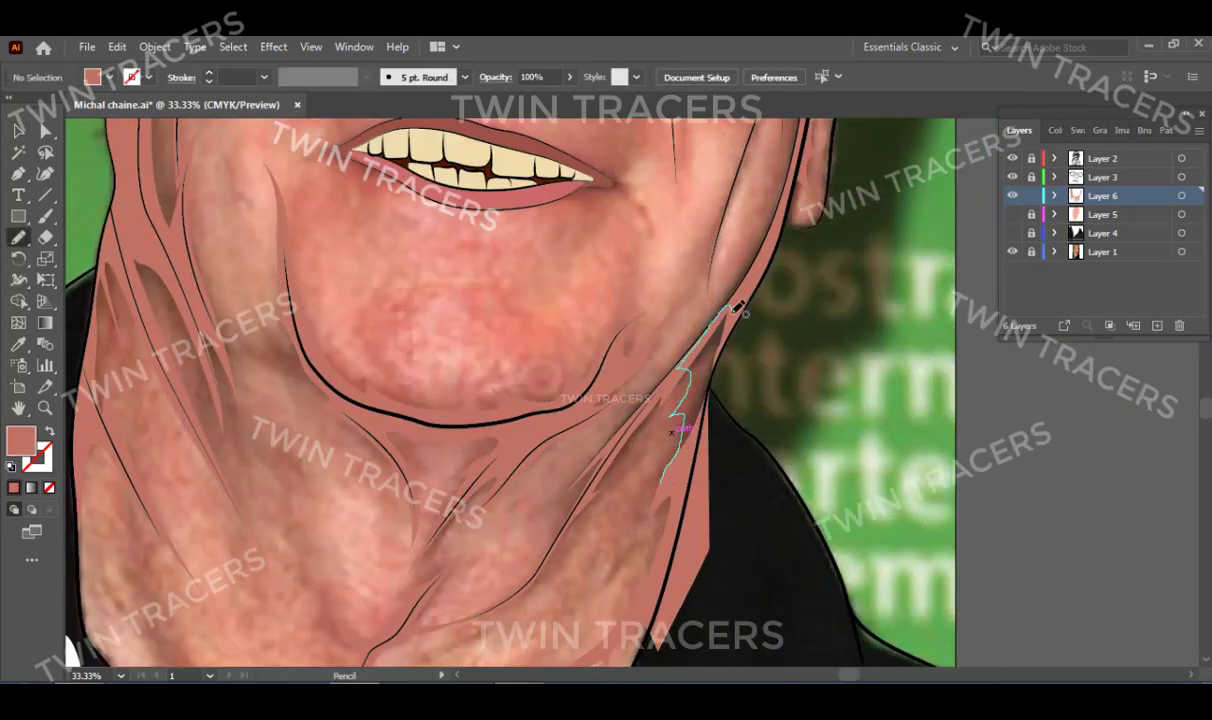
{"action": "left_click_drag", "start_coordinate": [740, 305], "coordinate": [740, 306]}
{"action": "key", "text": "ctrl+shift+a"}
{"action": "scroll", "coordinate": [753, 365], "scroll_direction": "up", "scroll_amount": 5}
Pen a smile-line path from beside the nose down the left cheek fold.
{"action": "key", "text": "ctrl+equal"}
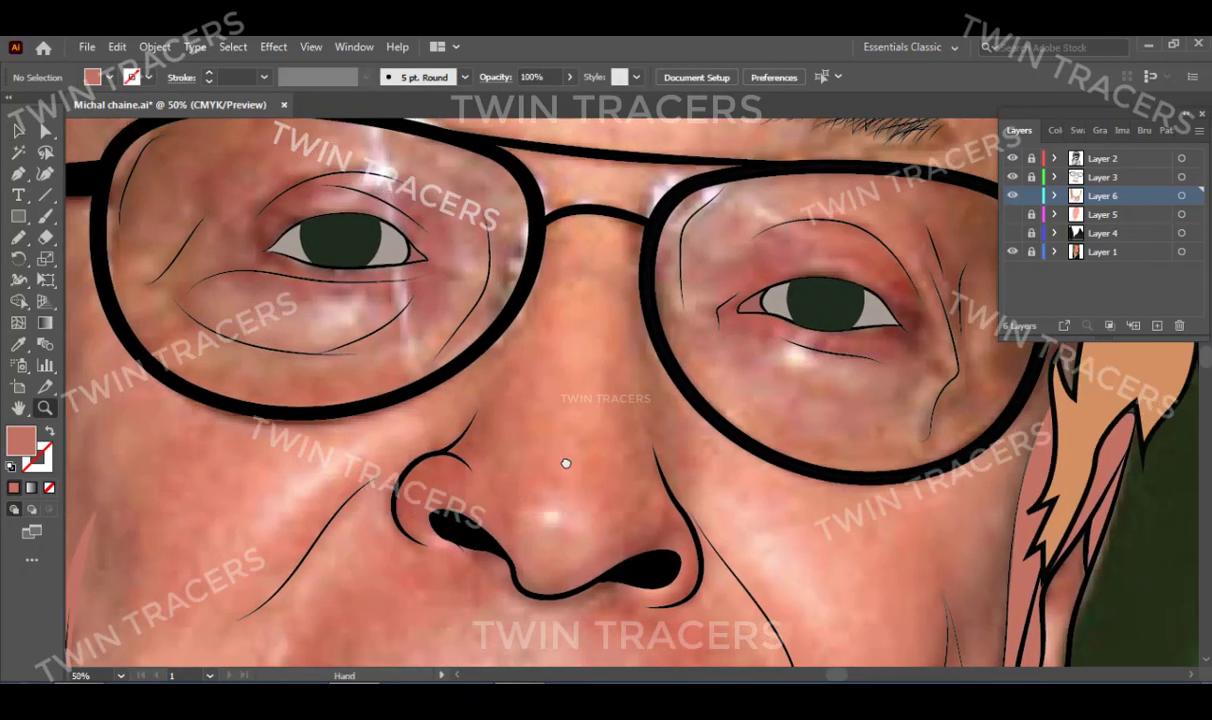
{"action": "key", "text": "p"}
{"action": "left_click", "coordinate": [489, 330]}
{"action": "left_click_drag", "start_coordinate": [440, 432], "coordinate": [395, 469]}
{"action": "left_click_drag", "start_coordinate": [261, 572], "coordinate": [217, 604]}
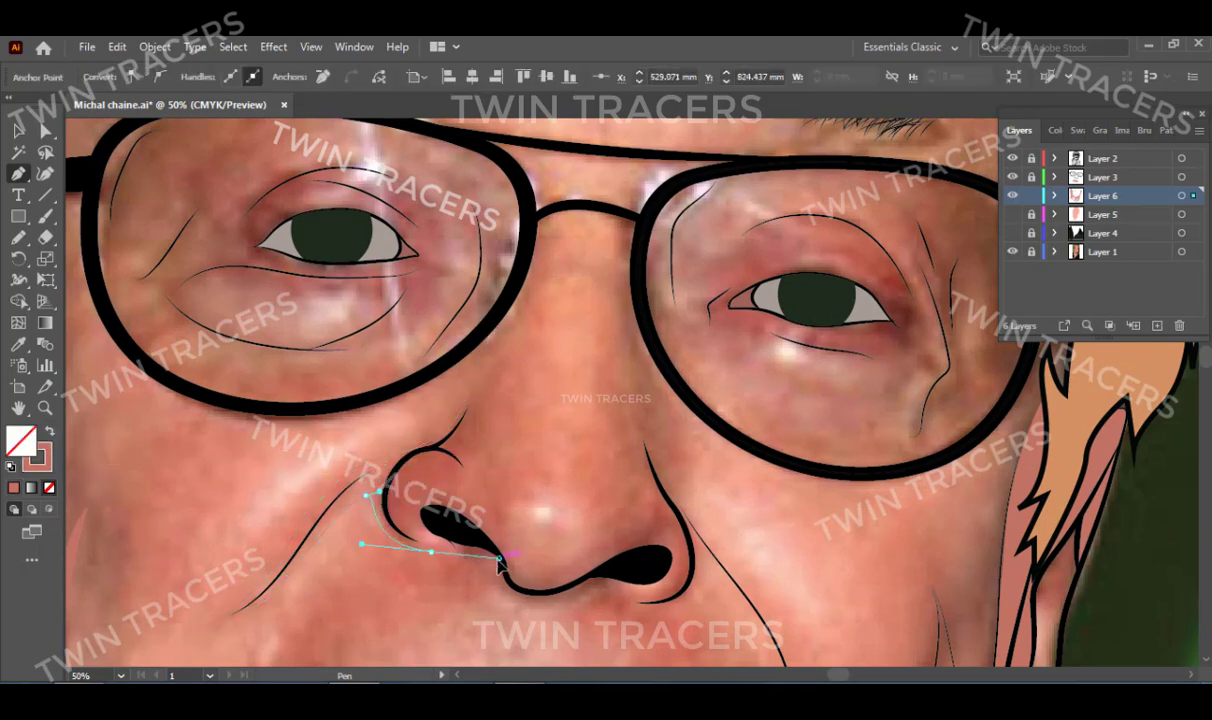
{"action": "scroll", "coordinate": [455, 532], "scroll_direction": "down", "scroll_amount": 2}
{"action": "left_click_drag", "start_coordinate": [458, 510], "coordinate": [460, 555]}
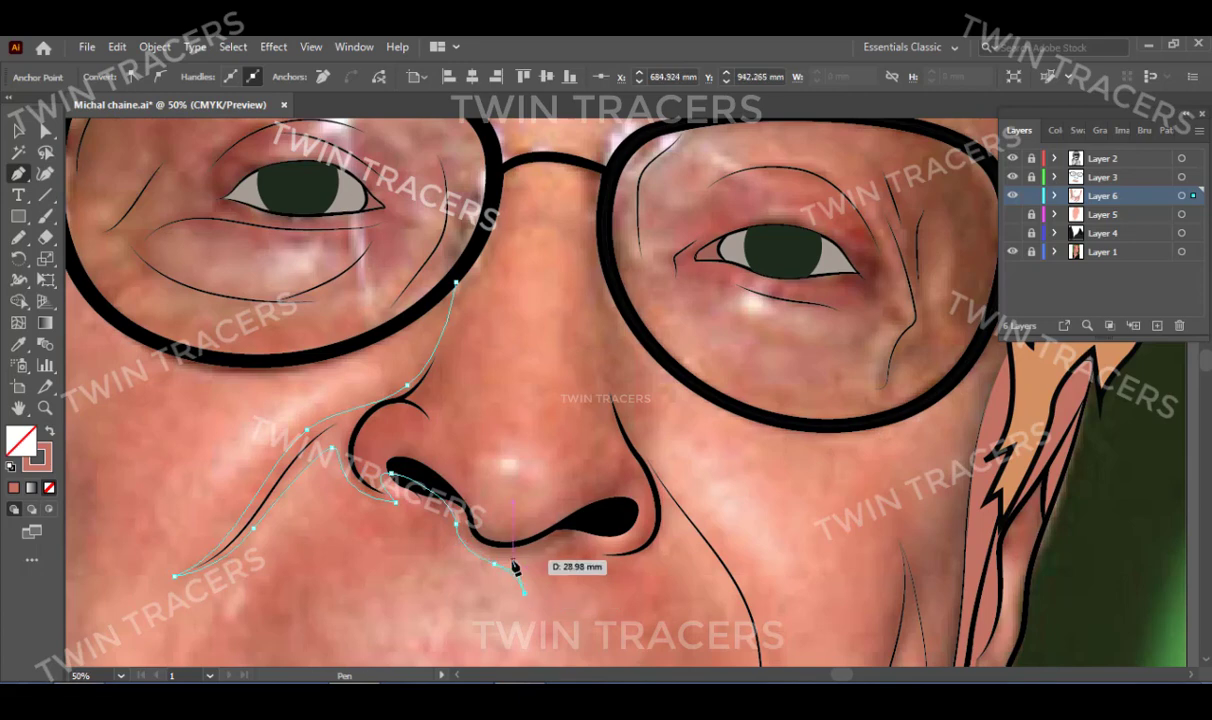
Extend the smile-line shape around the right side of the nose.
{"action": "scroll", "coordinate": [680, 537], "scroll_direction": "down", "scroll_amount": 5}
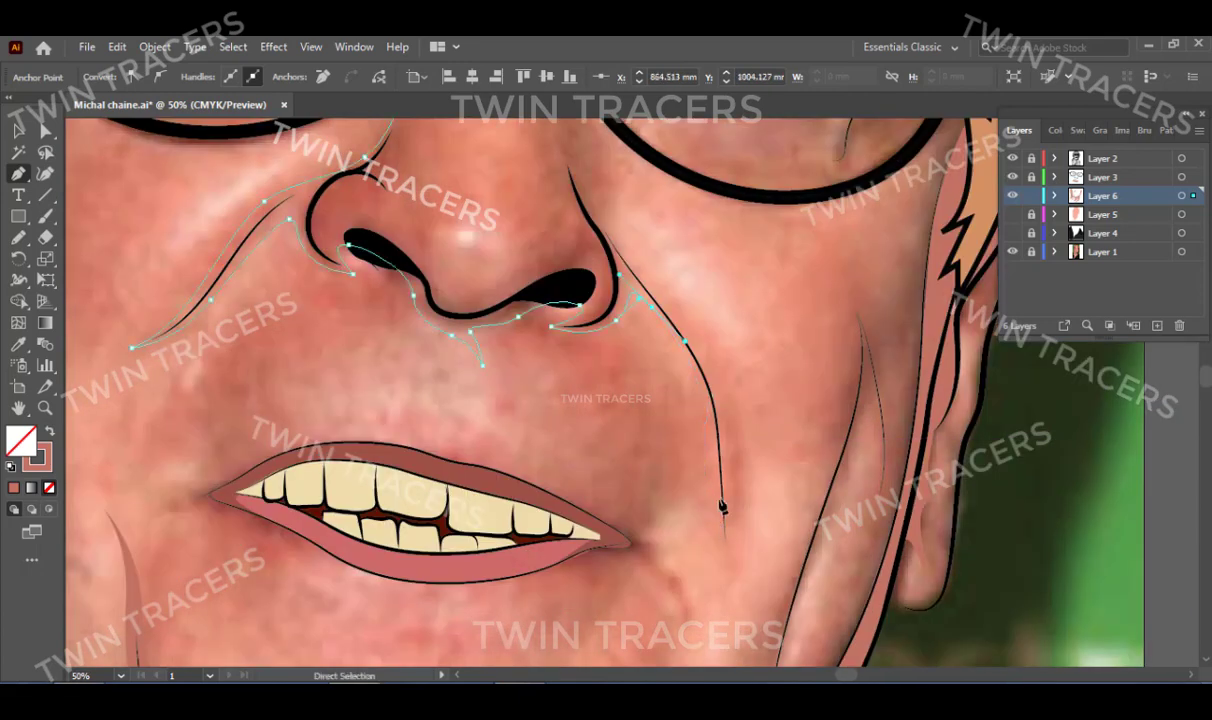
{"action": "left_click_drag", "start_coordinate": [723, 505], "coordinate": [717, 560]}
{"action": "scroll", "coordinate": [717, 514], "scroll_direction": "up", "scroll_amount": 3}
{"action": "scroll", "coordinate": [619, 320], "scroll_direction": "up", "scroll_amount": 4}
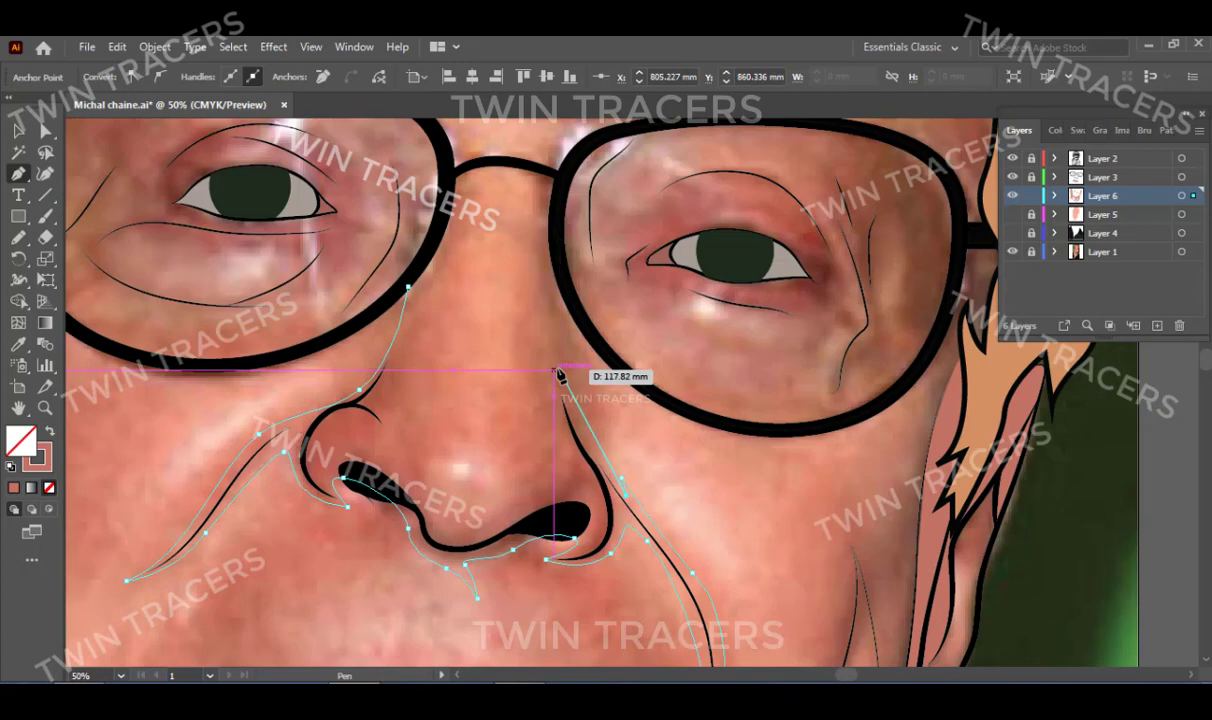
{"action": "left_click", "coordinate": [553, 348]}
{"action": "left_click", "coordinate": [343, 443], "text": "ctrl"}
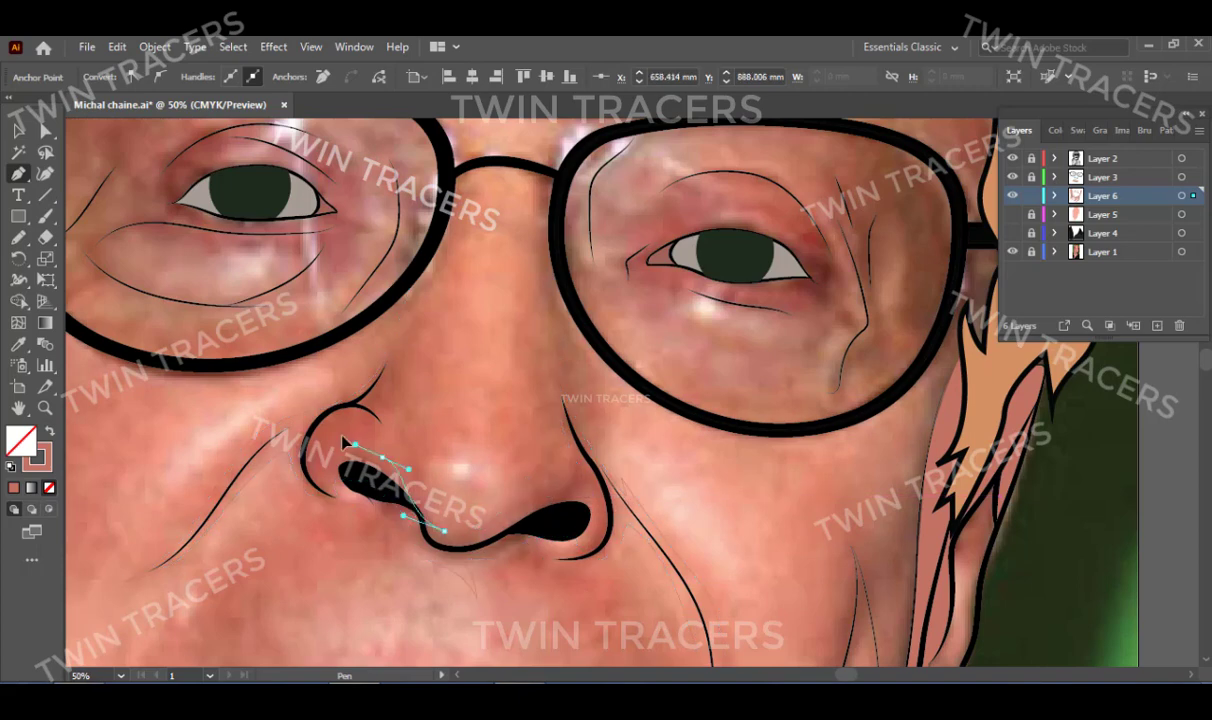
{"action": "left_click", "coordinate": [457, 541], "text": "ctrl"}
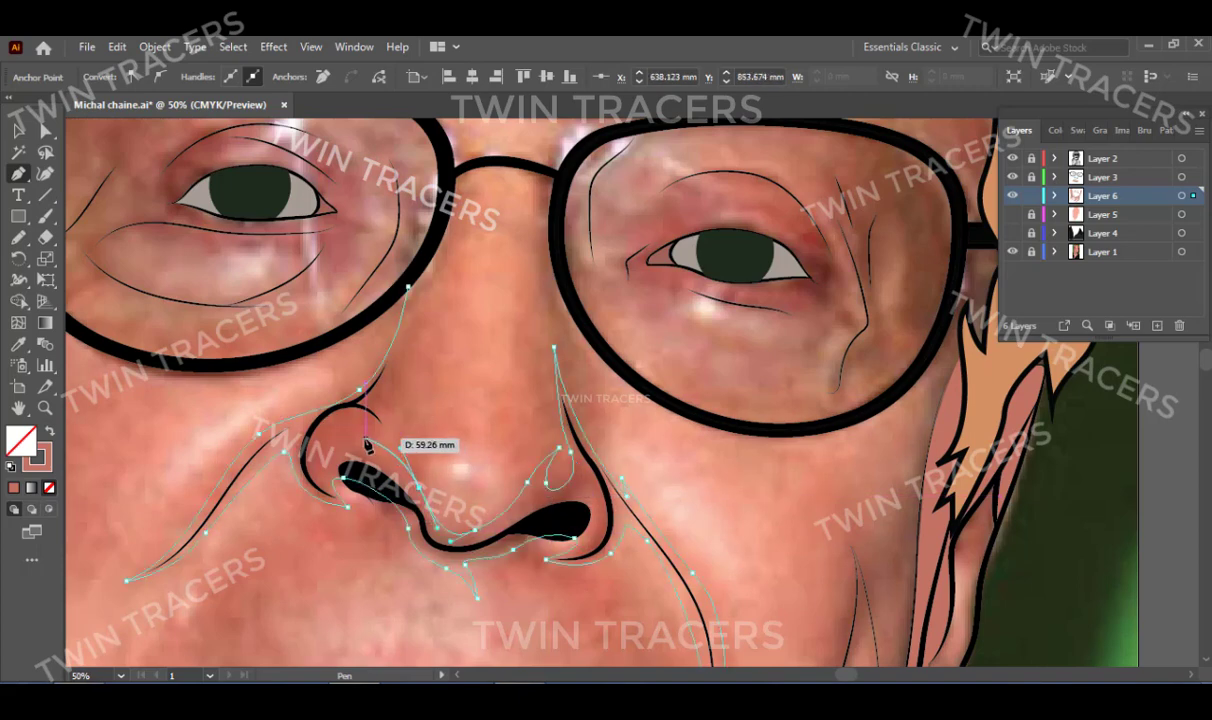
Zoom out and toggle a layer to compare the flat art with the photo.
{"action": "scroll", "coordinate": [390, 445], "scroll_direction": "down", "scroll_amount": 1}
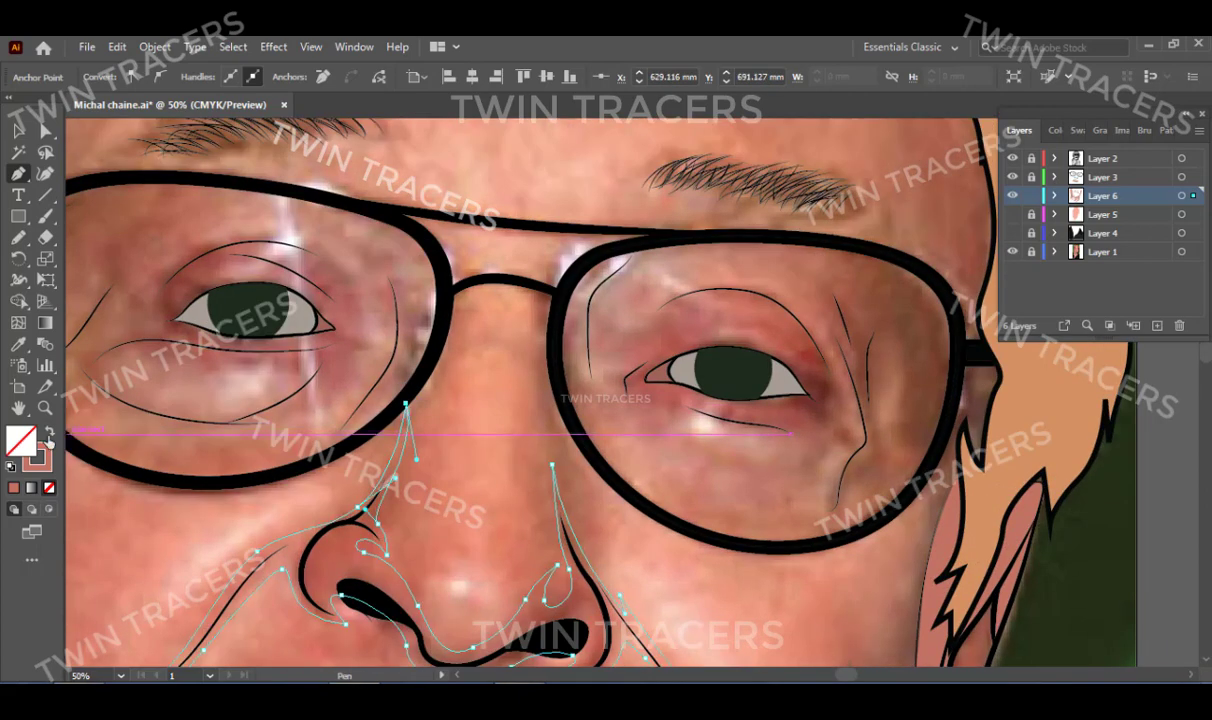
{"action": "key", "text": "ctrl+shift+a"}
{"action": "scroll", "coordinate": [604, 425], "scroll_direction": "down", "scroll_amount": 3}
{"action": "scroll", "coordinate": [604, 425], "scroll_direction": "down", "scroll_amount": 1}
{"action": "scroll", "coordinate": [604, 425], "scroll_direction": "up", "scroll_amount": 1}
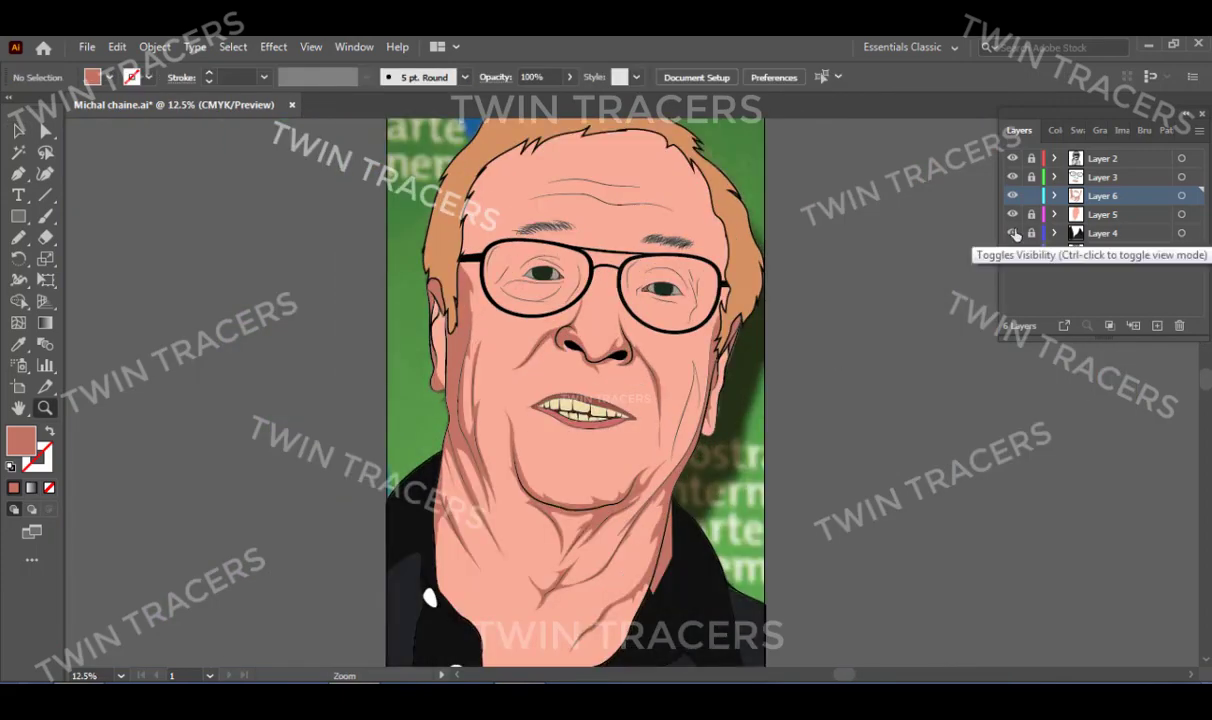
{"action": "left_click", "coordinate": [1012, 214]}
{"action": "scroll", "coordinate": [676, 421], "scroll_direction": "up", "scroll_amount": 1}
Draw a closed crease shape on the right cheek near the ear.
{"action": "left_click", "coordinate": [676, 421]}
{"action": "key", "text": "p"}
{"action": "left_click_drag", "start_coordinate": [650, 470], "coordinate": [602, 265]}
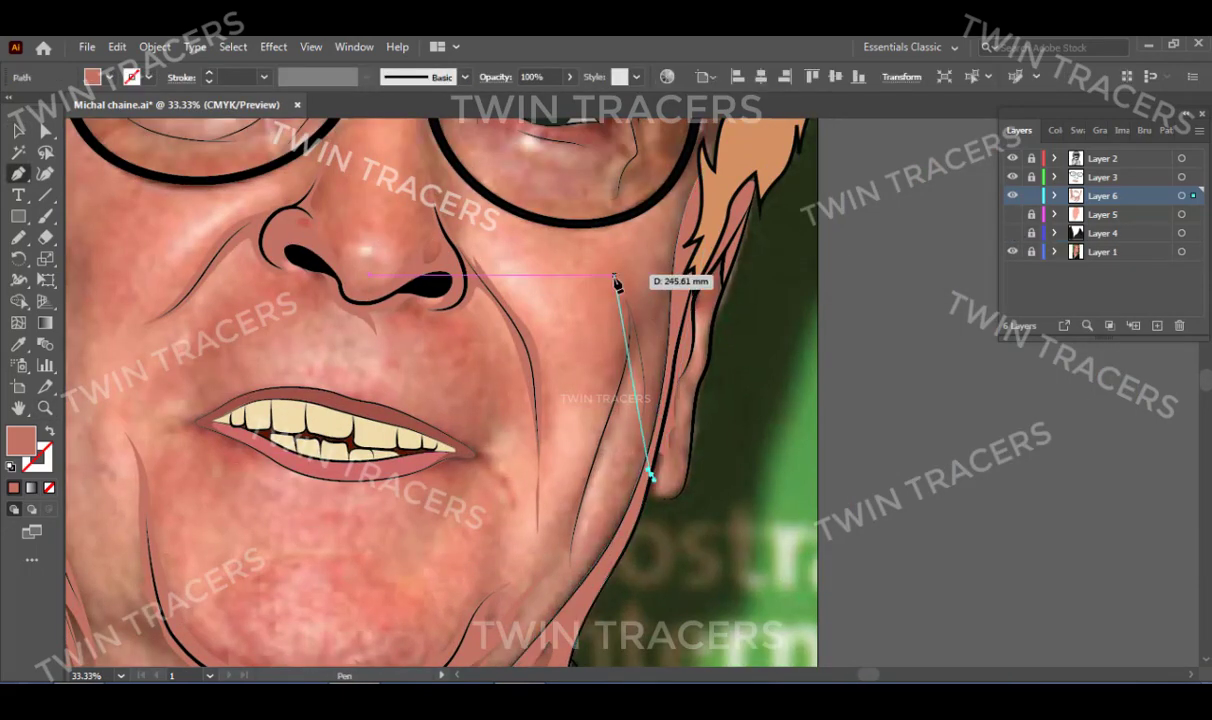
{"action": "left_click_drag", "start_coordinate": [569, 505], "coordinate": [593, 333]}
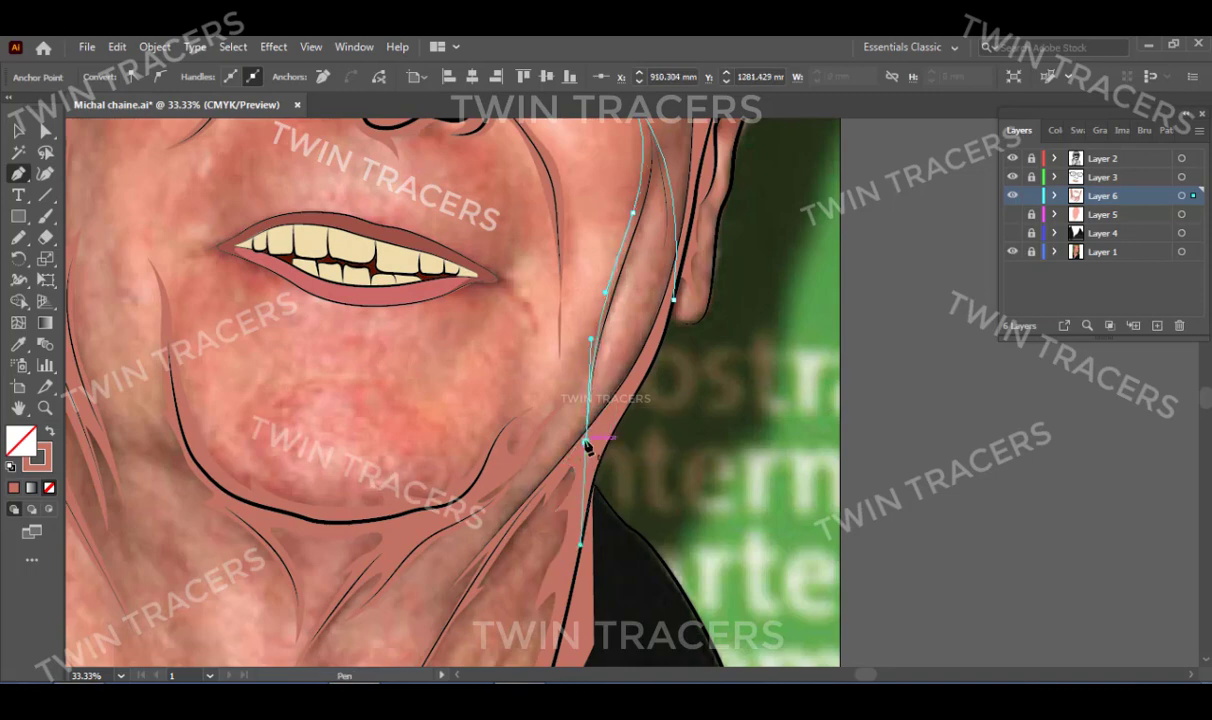
{"action": "left_click_drag", "start_coordinate": [588, 447], "coordinate": [528, 597]}
{"action": "left_click_drag", "start_coordinate": [602, 327], "coordinate": [604, 424]}
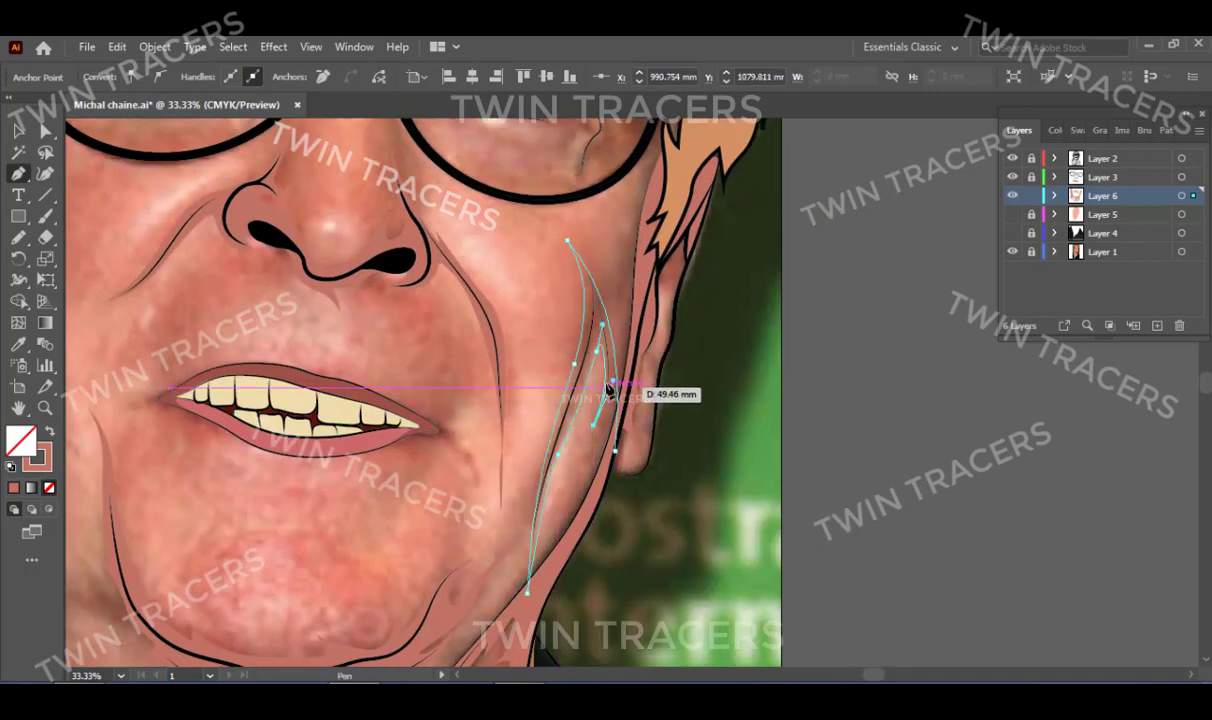
{"action": "key", "text": "v"}
{"action": "left_click", "coordinate": [289, 531]}
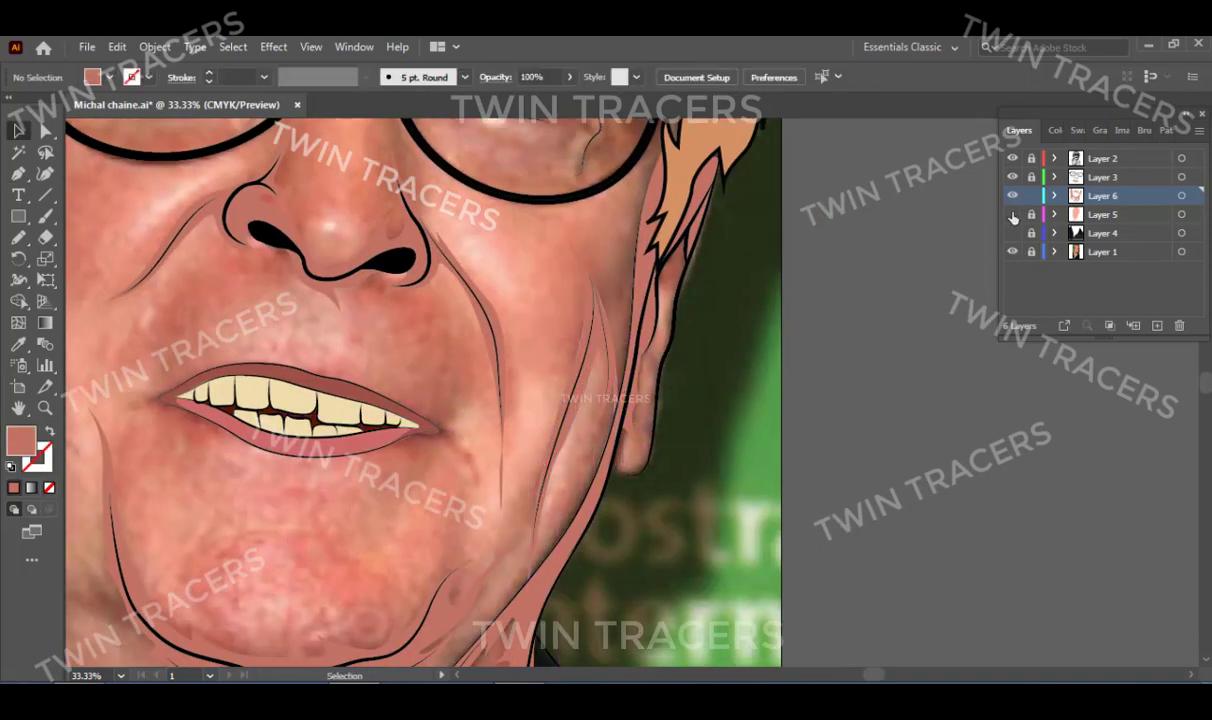
{"action": "key", "text": "z"}
{"action": "left_click", "coordinate": [590, 411], "text": "alt"}
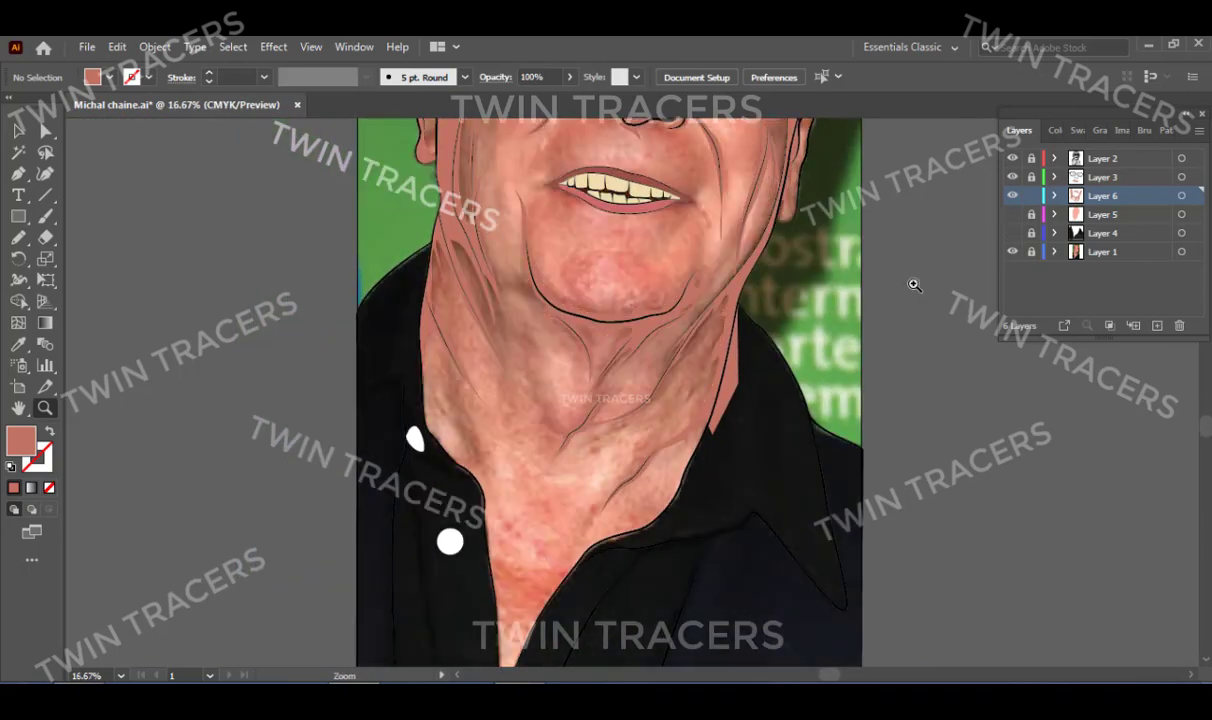
Give the jacket a flat dark grey fill.
{"action": "left_click", "coordinate": [605, 462]}
{"action": "scroll", "coordinate": [630, 445], "scroll_direction": "down", "scroll_amount": 2}
{"action": "key", "text": "n"}
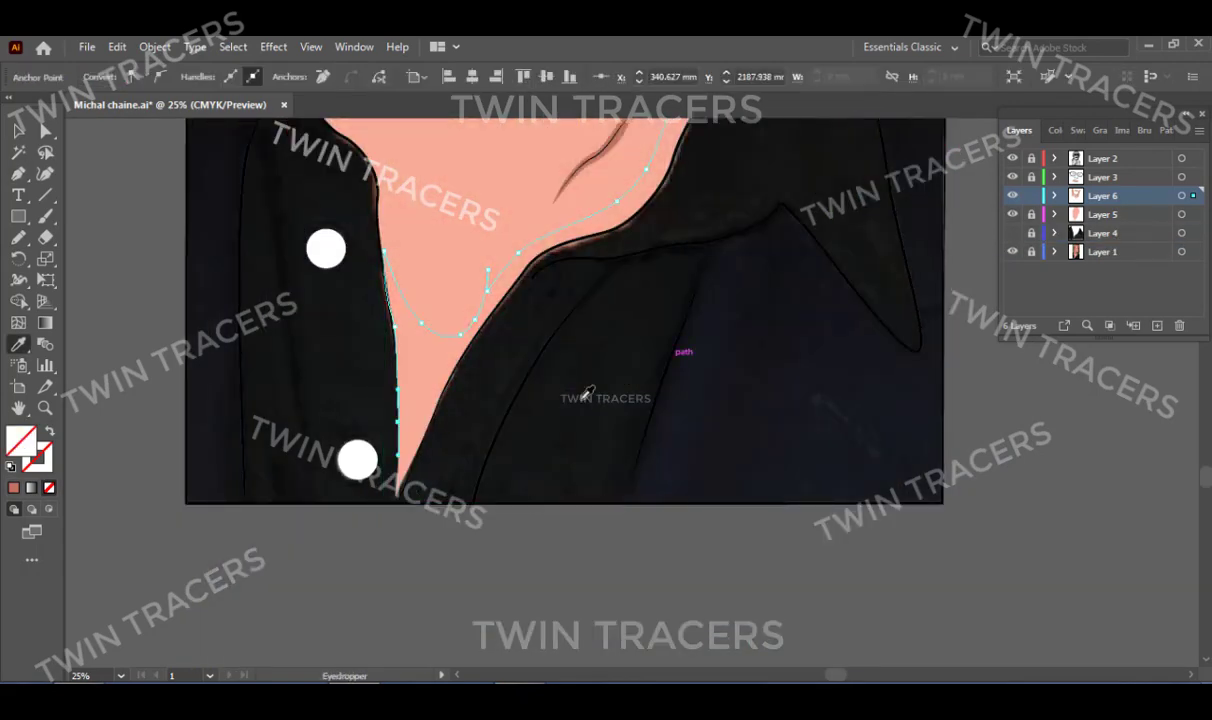
{"action": "left_click", "coordinate": [588, 392]}
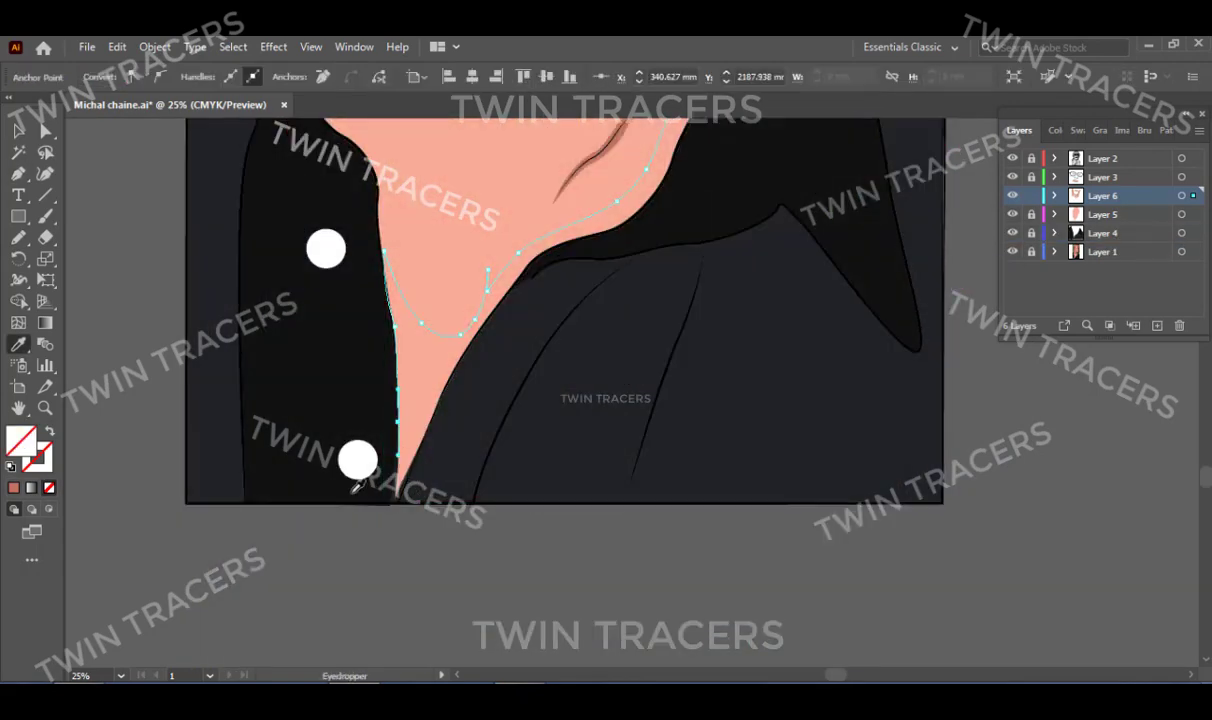
Draw a brown-filled neck shadow shape starting at the collar.
{"action": "key", "text": "p"}
{"action": "left_click", "coordinate": [396, 494]}
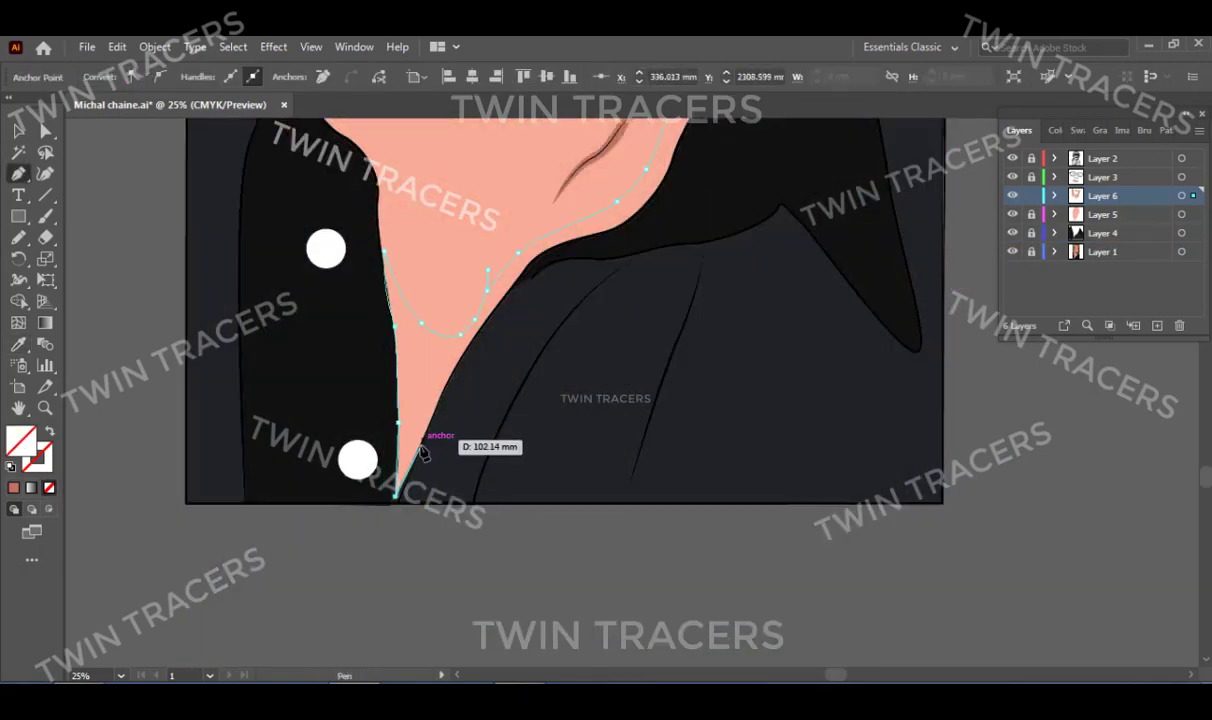
{"action": "key", "text": "z"}
{"action": "left_click", "coordinate": [530, 285]}
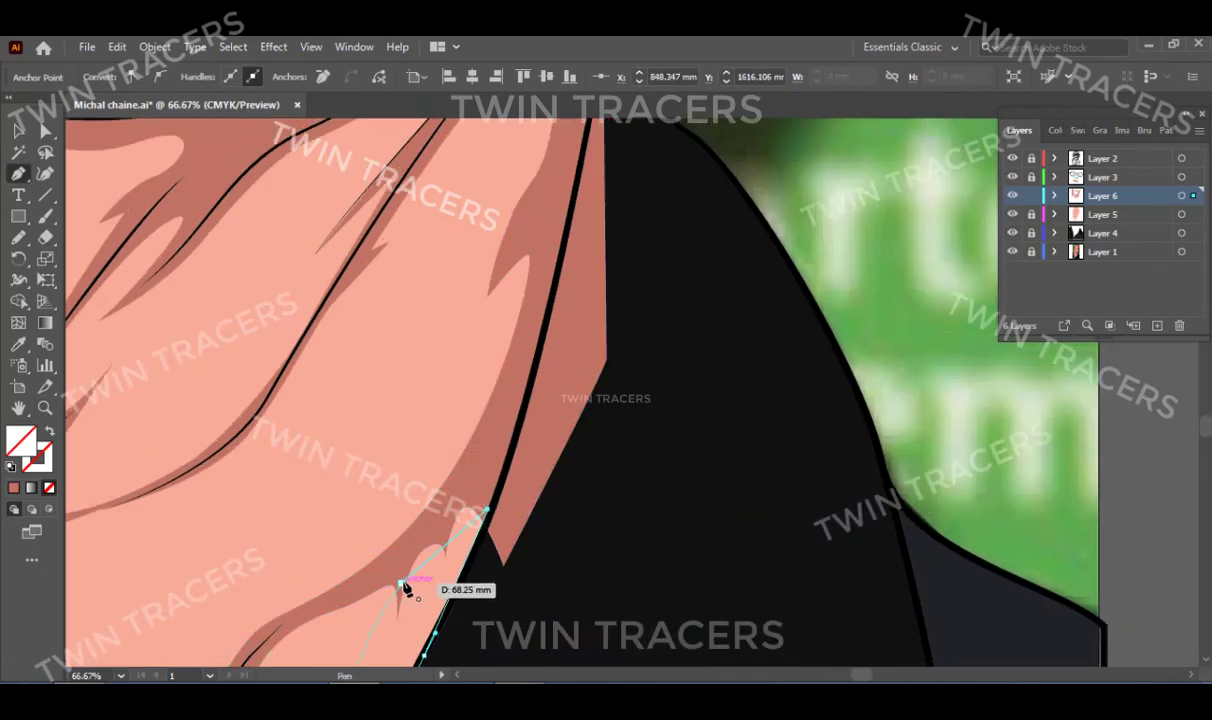
{"action": "left_click", "coordinate": [400, 583]}
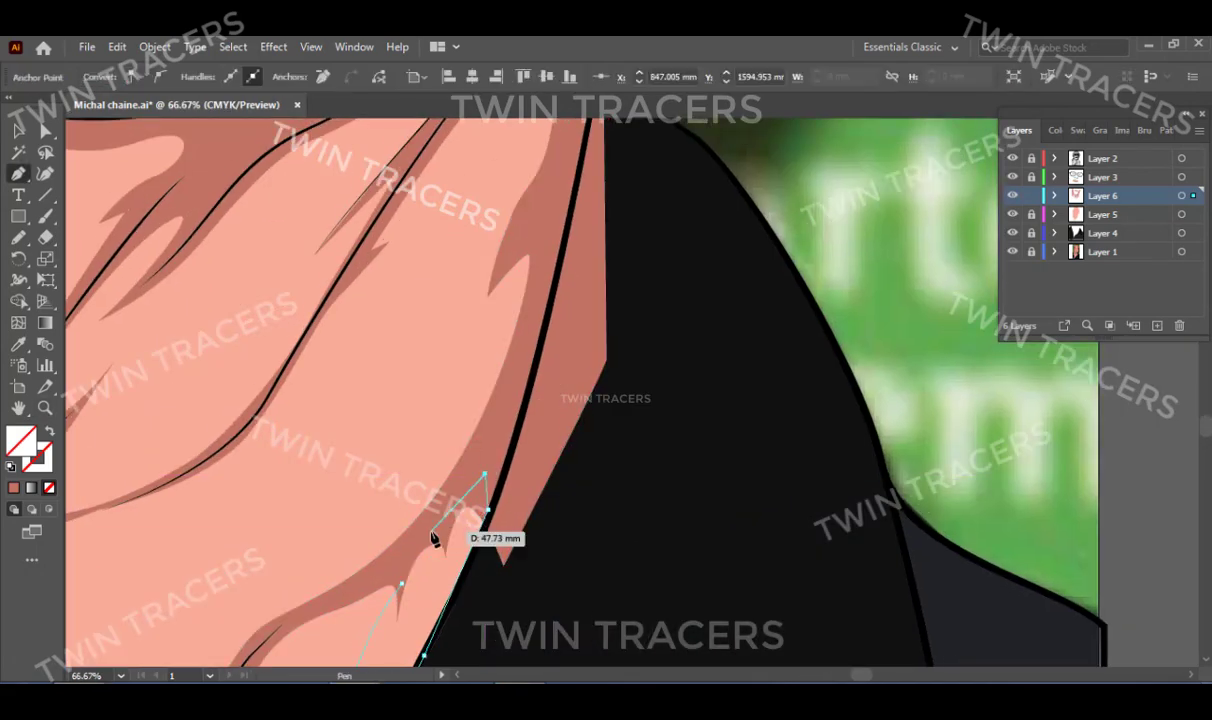
{"action": "key", "text": "shift+x"}
{"action": "key", "text": "v"}
{"action": "key", "text": "ctrl+0"}
{"action": "scroll", "coordinate": [640, 390], "scroll_direction": "up", "scroll_amount": 3}
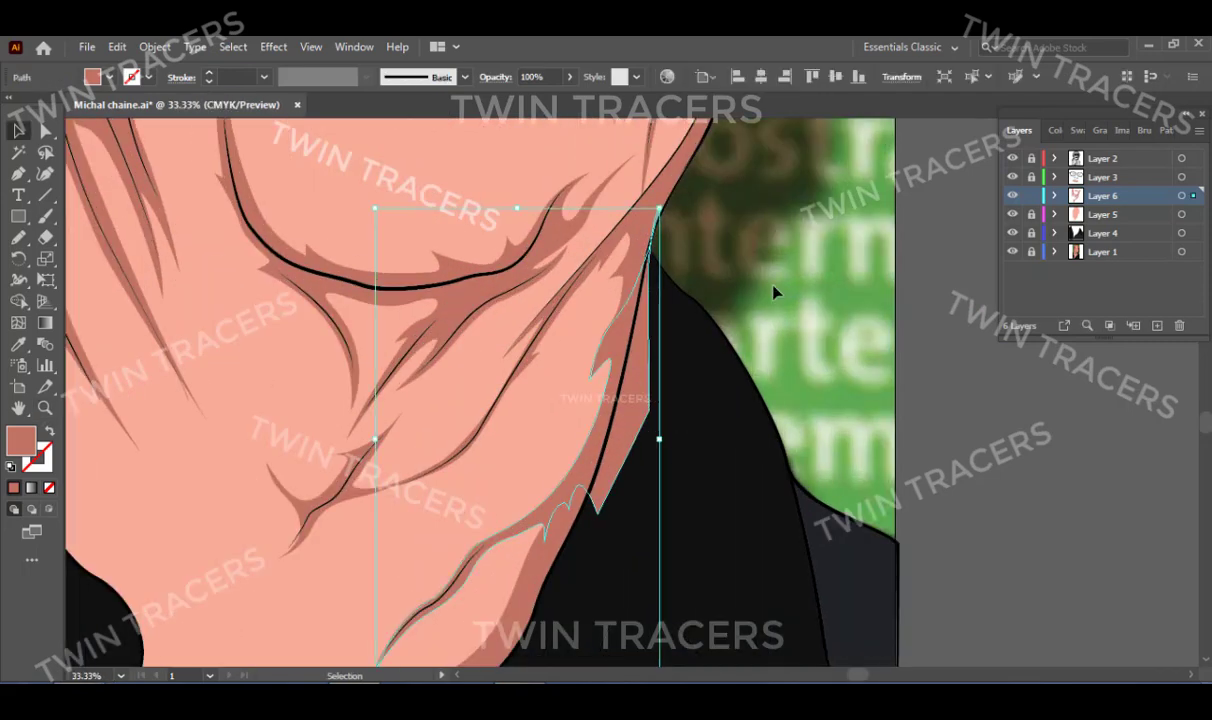
{"action": "left_click", "coordinate": [940, 285]}
Draw a second brown shading shape down the right neck edge.
{"action": "key", "text": "p"}
{"action": "left_click", "coordinate": [647, 255]}
{"action": "left_click", "coordinate": [619, 385]}
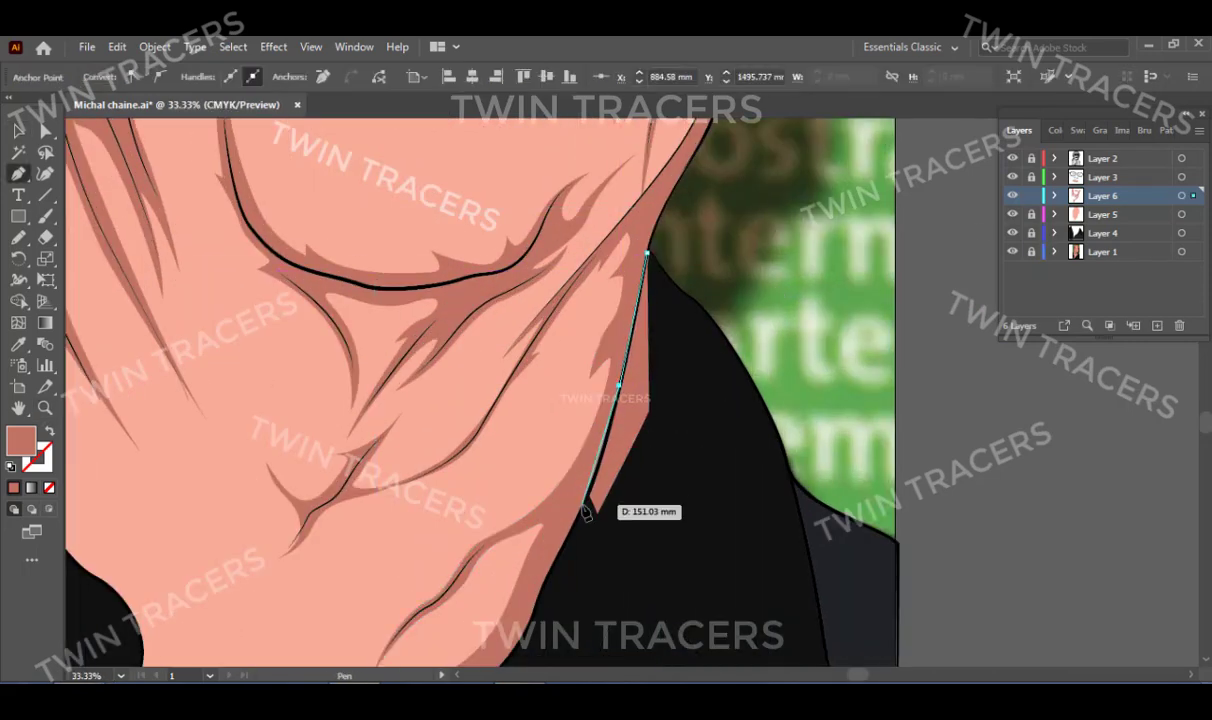
{"action": "left_click", "coordinate": [616, 545]}
{"action": "key", "text": "ctrl+shift+a"}
Hide the flat skin layer and trace a shape along the lower forehead wrinkle.
{"action": "key", "text": "ctrl+0"}
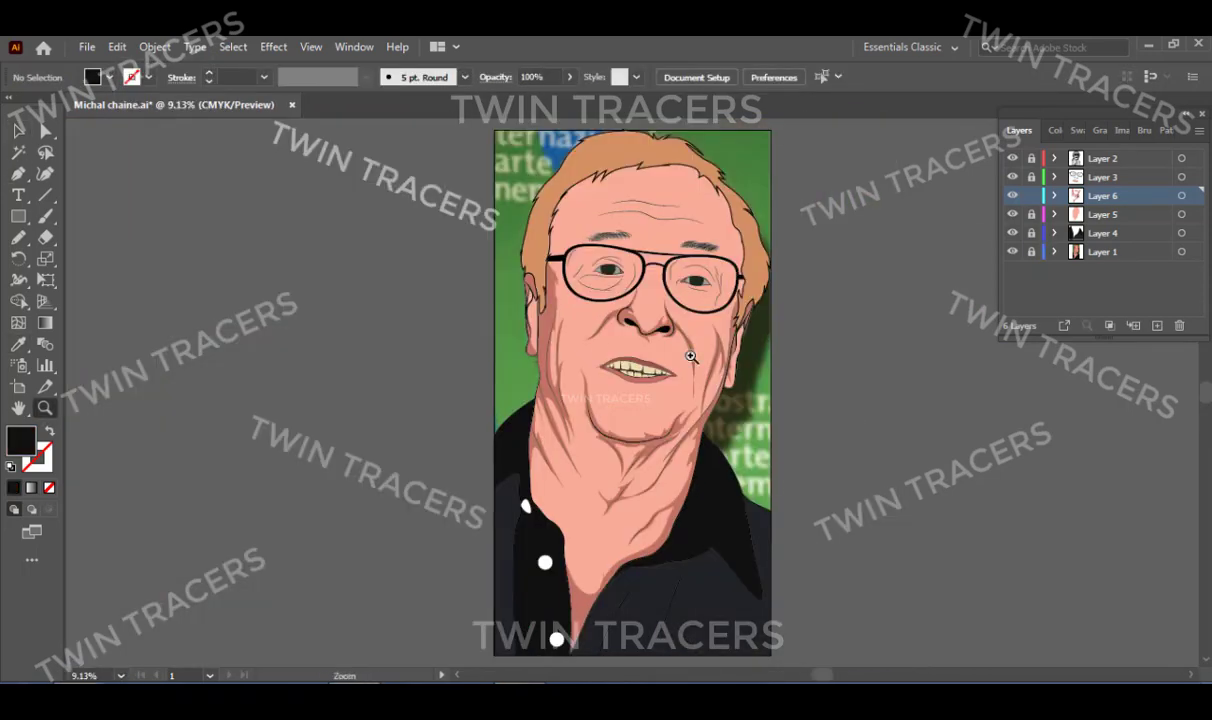
{"action": "left_click", "coordinate": [588, 495]}
{"action": "left_click", "coordinate": [550, 244]}
{"action": "left_click", "coordinate": [1012, 214]}
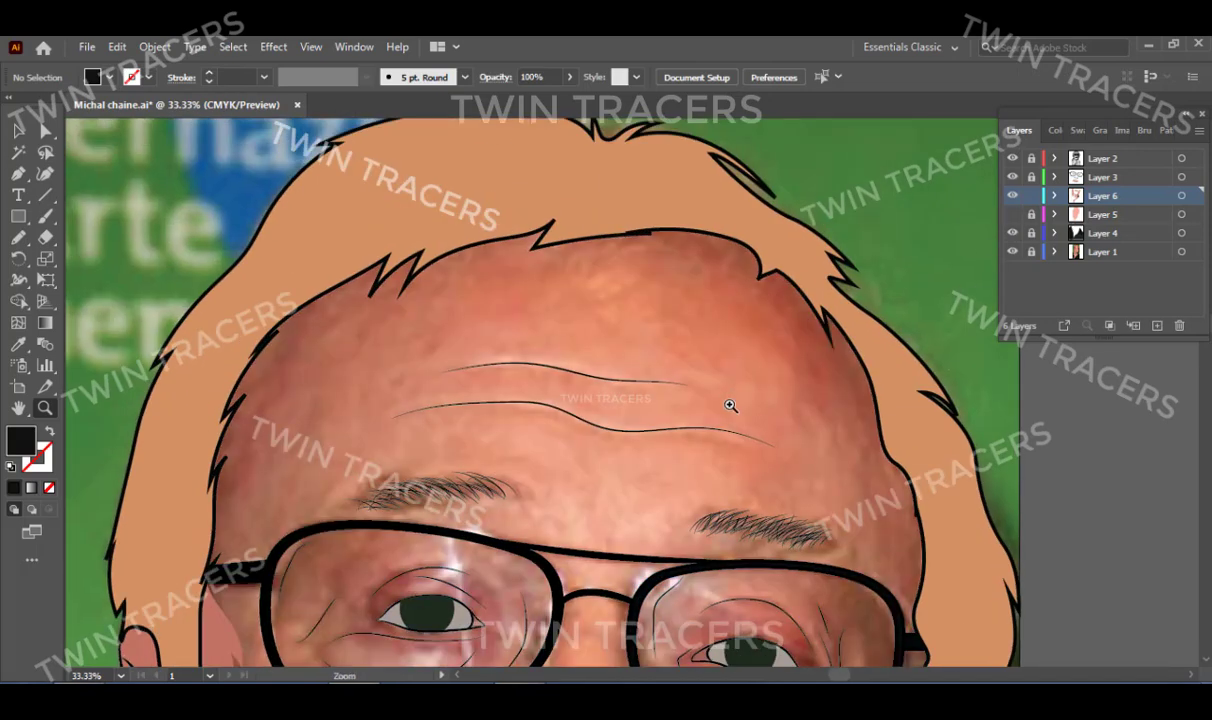
{"action": "left_click", "coordinate": [808, 470]}
{"action": "left_click_drag", "start_coordinate": [578, 408], "coordinate": [517, 378]}
{"action": "left_click_drag", "start_coordinate": [339, 447], "coordinate": [300, 485]}
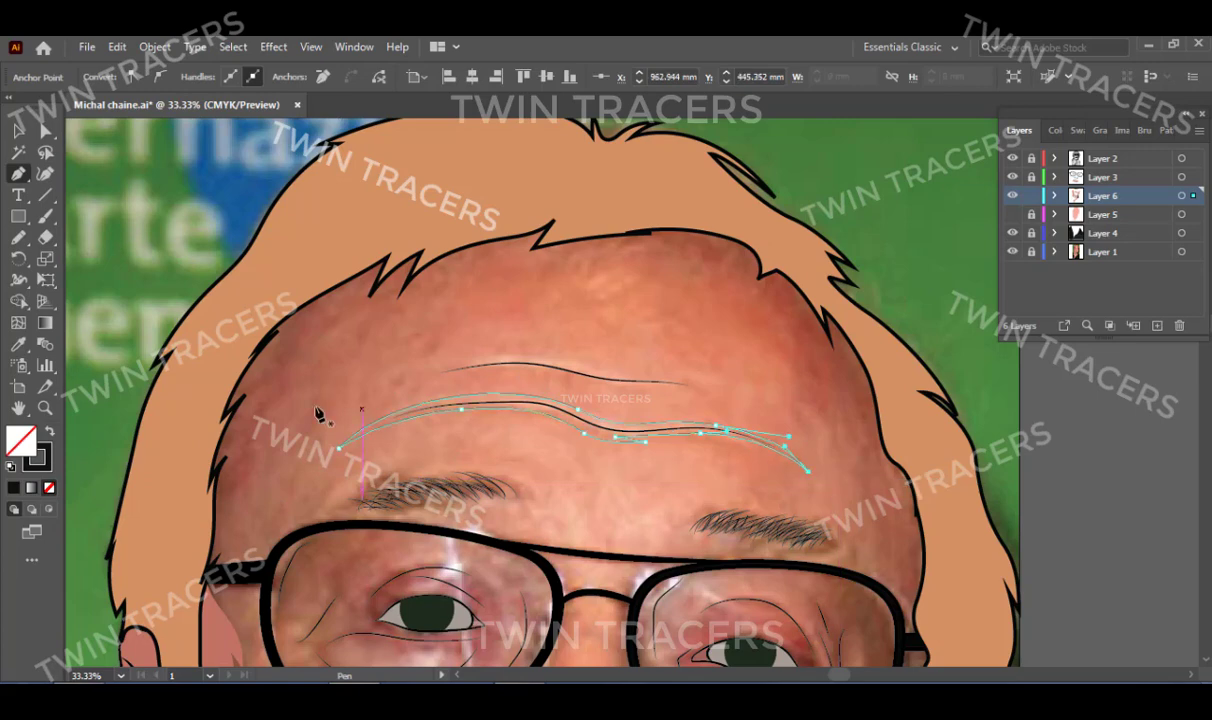
{"action": "scroll", "coordinate": [318, 413], "scroll_direction": "down", "scroll_amount": 5}
{"action": "scroll", "coordinate": [419, 360], "scroll_direction": "up", "scroll_amount": 4}
Trace a shape along the upper forehead wrinkle and zoom out to check the face.
{"action": "left_click", "coordinate": [384, 358]}
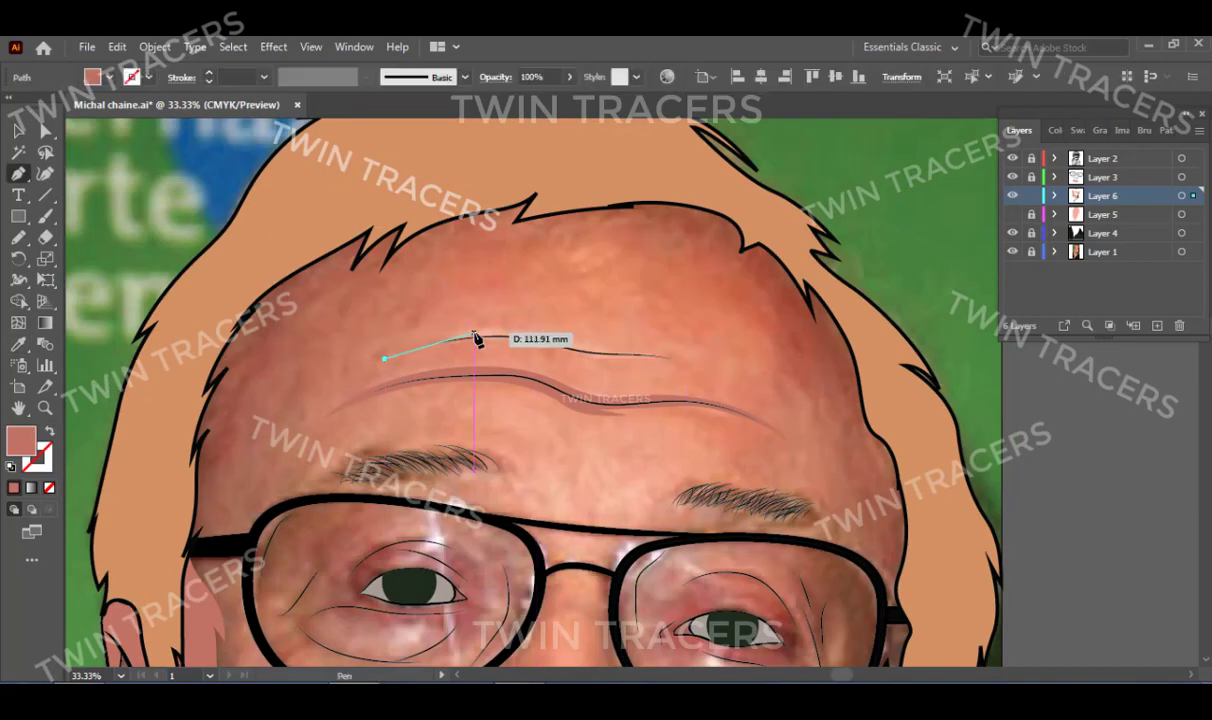
{"action": "left_click_drag", "start_coordinate": [476, 338], "coordinate": [555, 338]}
{"action": "left_click", "coordinate": [701, 375]}
{"action": "left_click_drag", "start_coordinate": [630, 358], "coordinate": [607, 364]}
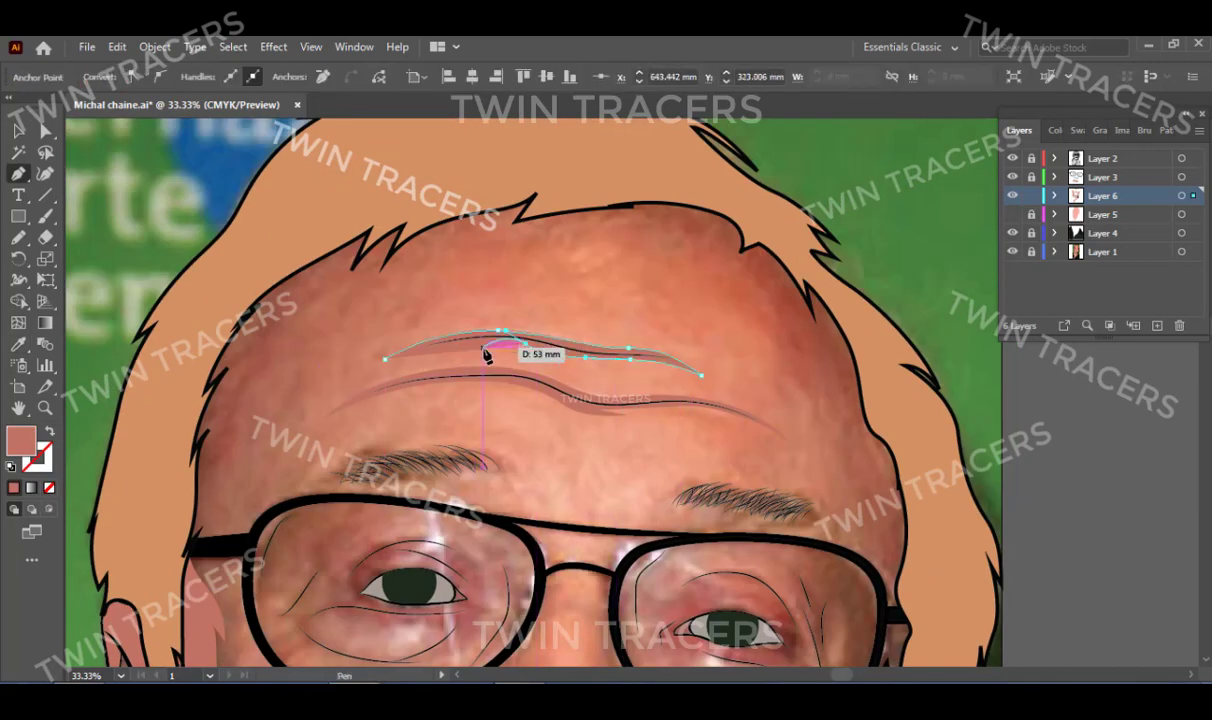
{"action": "key", "text": "ctrl+0"}
{"action": "key", "text": "z"}
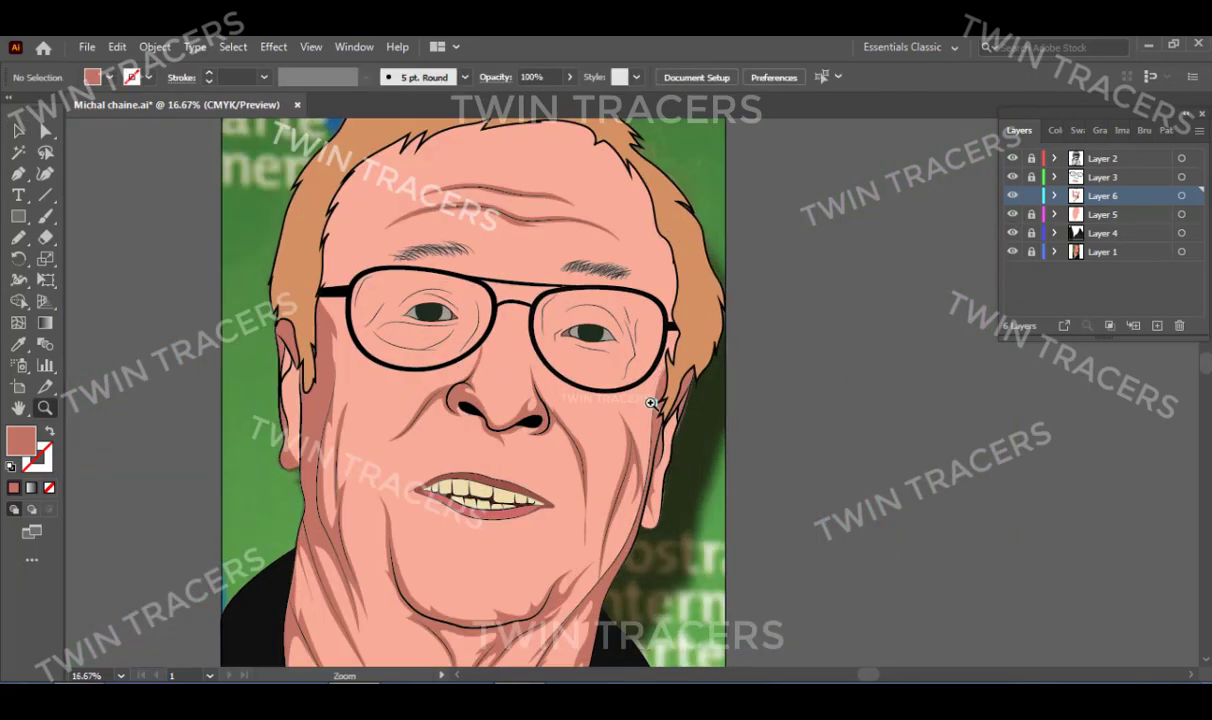
{"action": "left_click", "coordinate": [634, 397]}
{"action": "scroll", "coordinate": [634, 397], "scroll_direction": "down", "scroll_amount": 3}
Zoom into the left lens and outline shading along its rim and the upper eyelid.
{"action": "scroll", "coordinate": [634, 397], "scroll_direction": "down", "scroll_amount": 3}
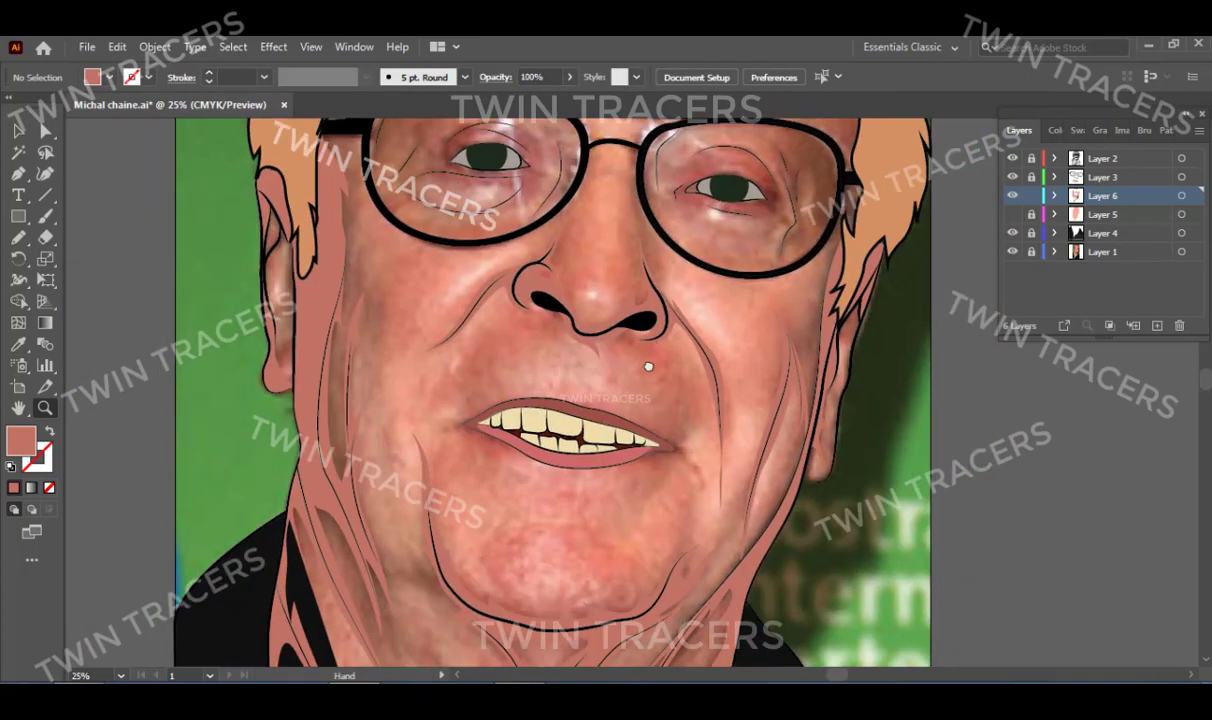
{"action": "left_click", "coordinate": [634, 420]}
{"action": "left_click", "coordinate": [631, 455]}
{"action": "key", "text": "p"}
{"action": "left_click_drag", "start_coordinate": [567, 347], "coordinate": [524, 313]}
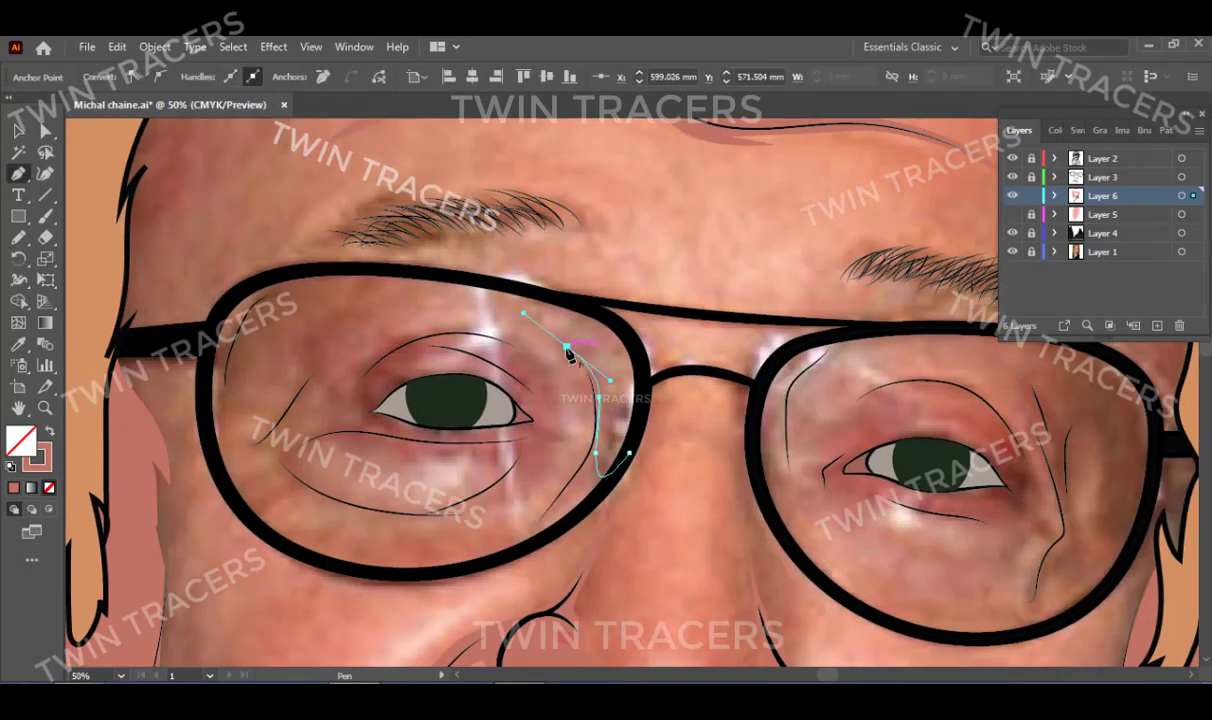
{"action": "mouse_move", "coordinate": [236, 324]}
{"action": "left_mouse_down"}
{"action": "mouse_move", "coordinate": [344, 379]}
{"action": "mouse_move", "coordinate": [416, 330]}
{"action": "mouse_move", "coordinate": [536, 331]}
{"action": "left_mouse_up"}
{"action": "left_click", "coordinate": [316, 427]}
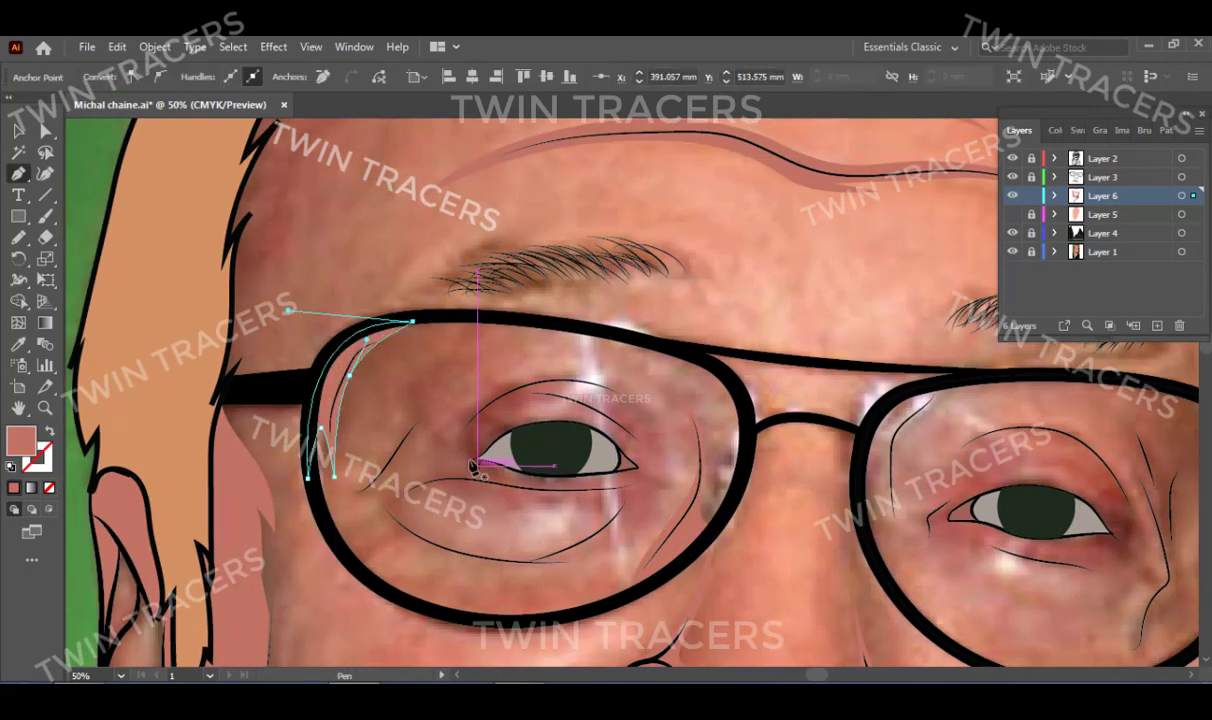
{"action": "left_click", "coordinate": [313, 492]}
{"action": "left_click_drag", "start_coordinate": [407, 428], "coordinate": [415, 447]}
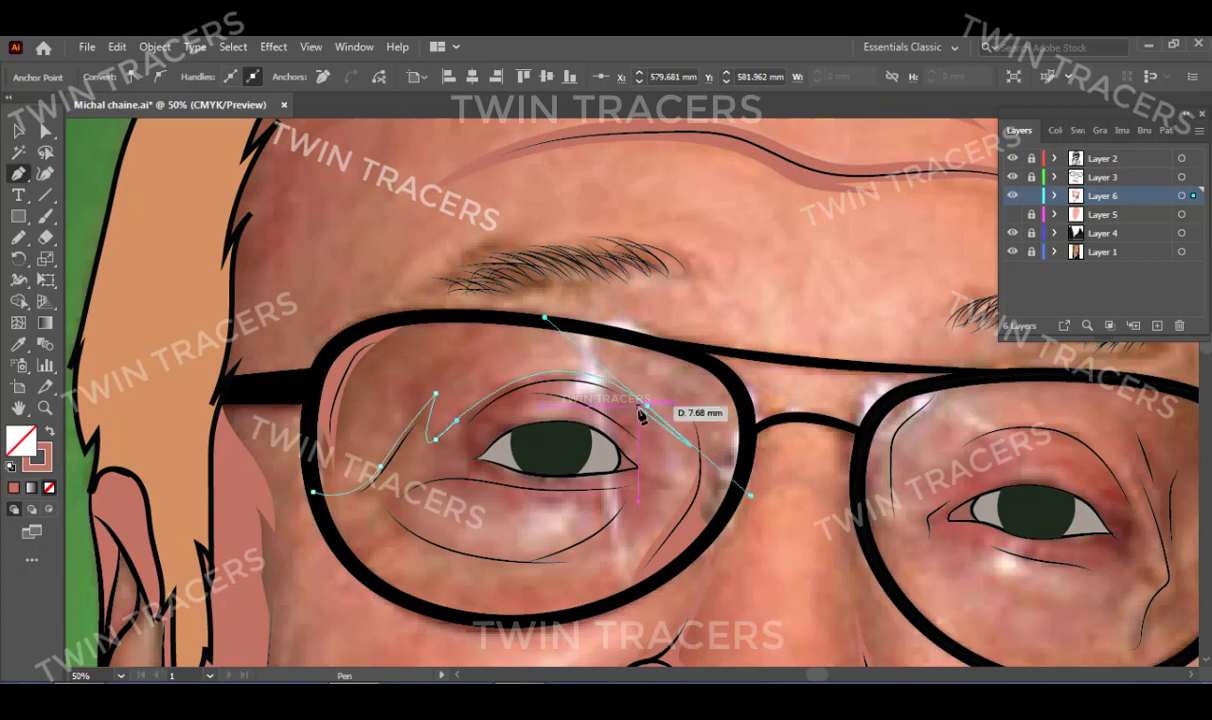
{"action": "scroll", "coordinate": [556, 450], "scroll_direction": "down", "scroll_amount": 1}
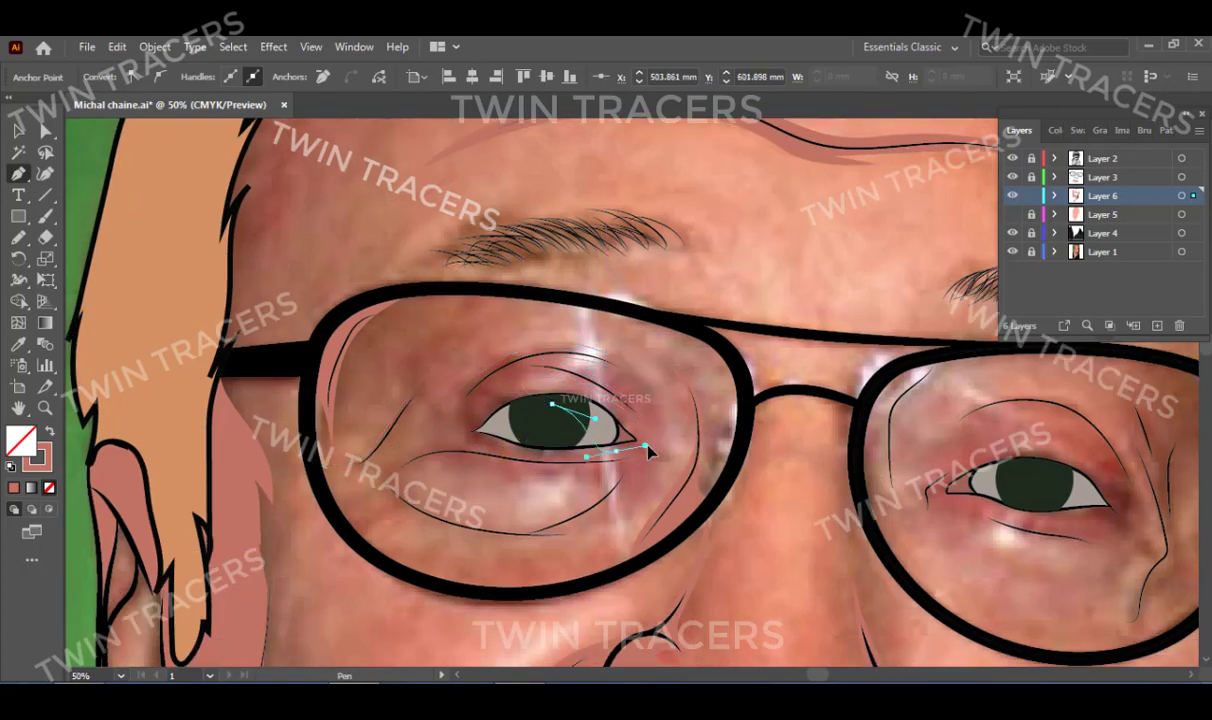
{"action": "left_click", "coordinate": [440, 462]}
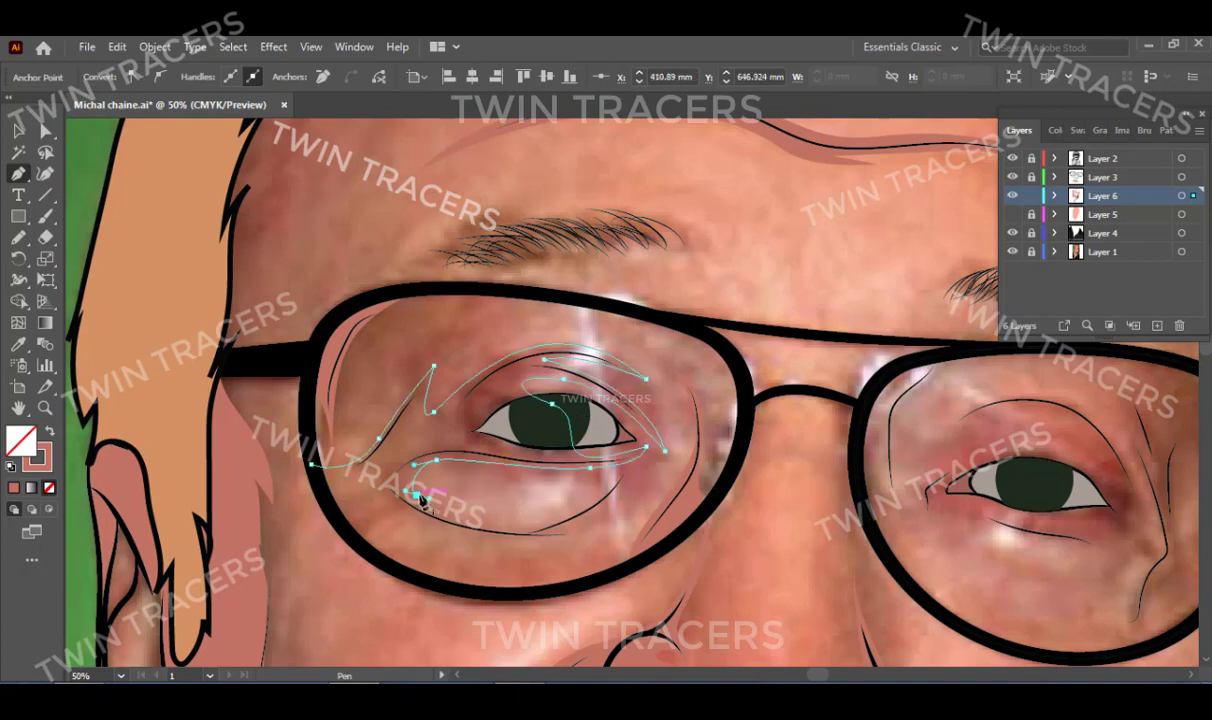
Trace the left under-eye bag shape and fill it with the darker skin shade.
{"action": "key", "text": "Escape"}
{"action": "left_click", "coordinate": [447, 530]}
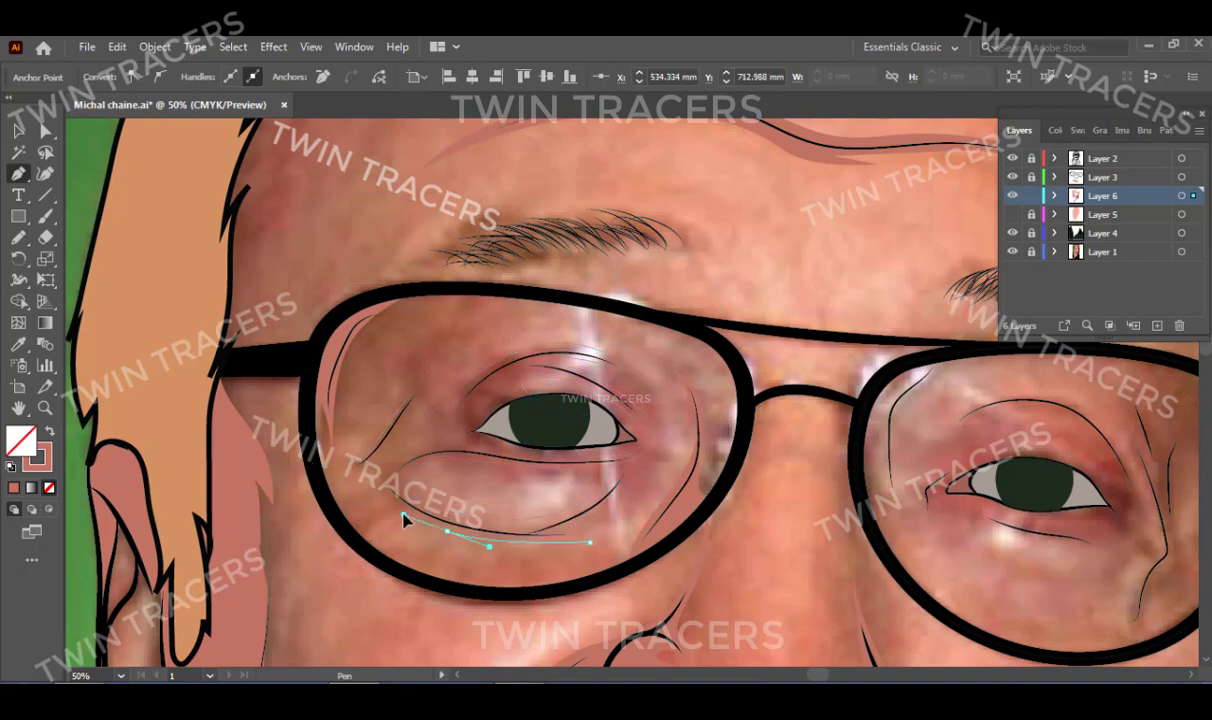
{"action": "left_click", "coordinate": [397, 511]}
{"action": "left_click", "coordinate": [383, 496]}
{"action": "left_click", "coordinate": [375, 455]}
{"action": "left_click", "coordinate": [433, 565]}
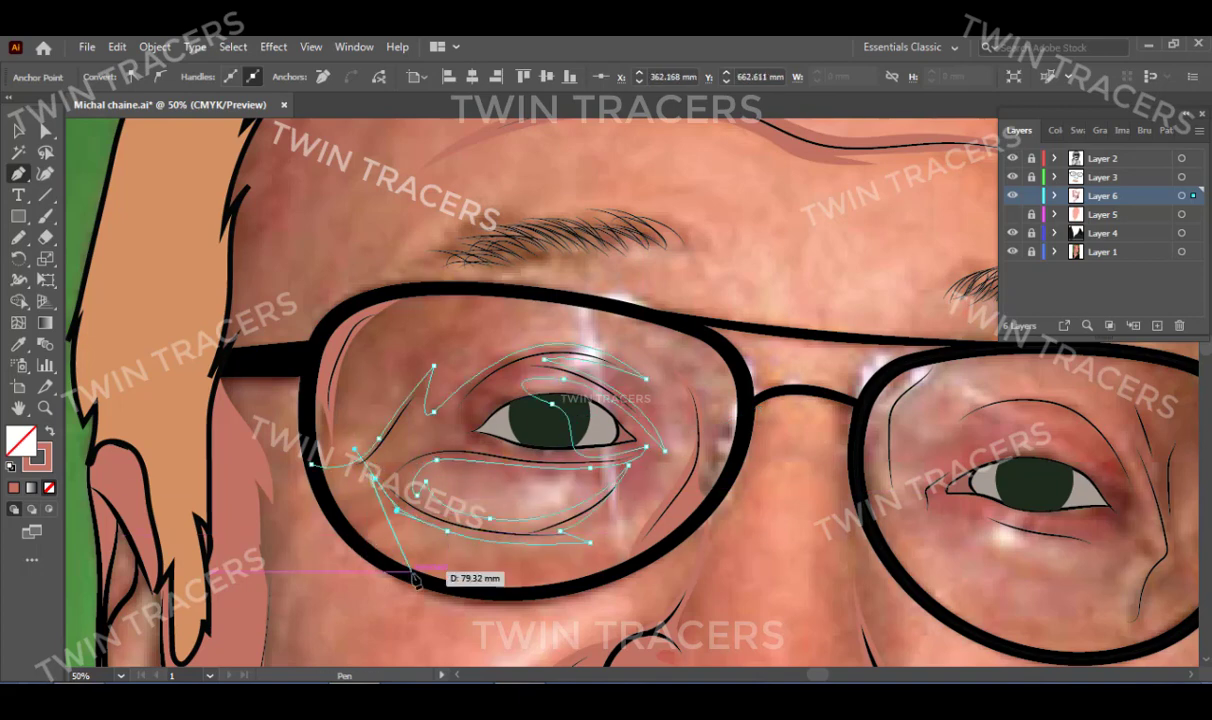
{"action": "key", "text": "shift+x"}
{"action": "left_click", "coordinate": [670, 393], "text": "ctrl"}
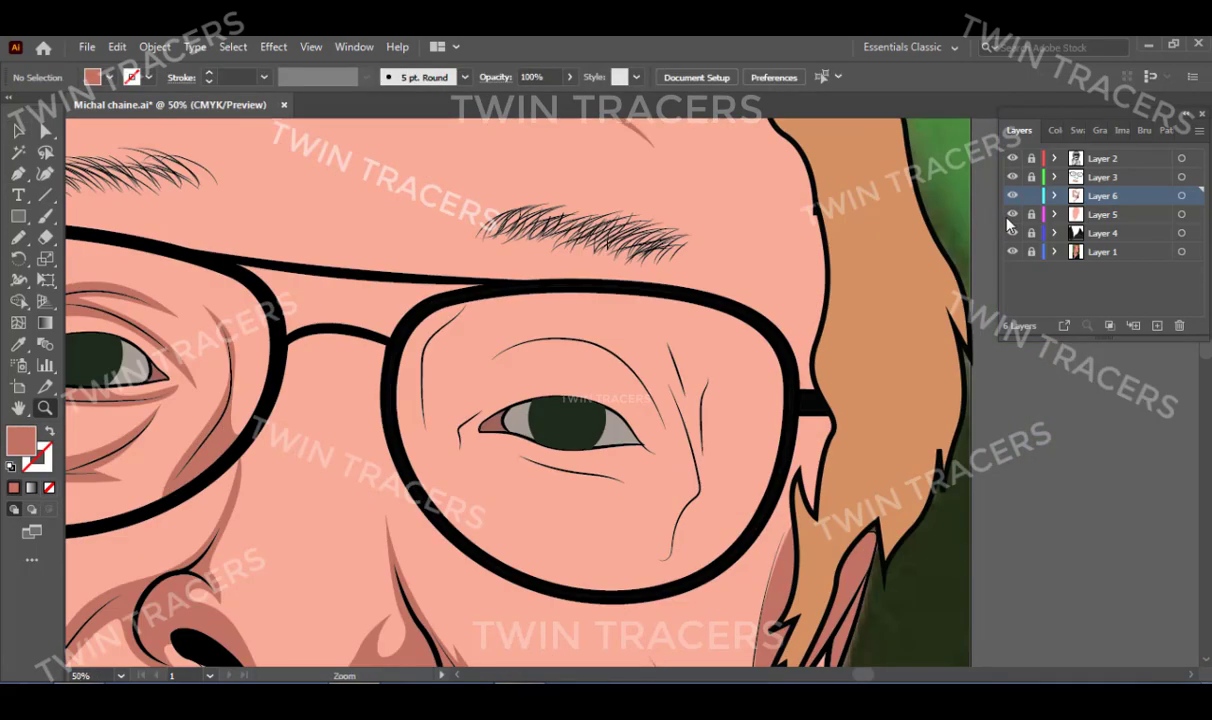
Outline right-eye shading along the inner lens rim, eyelid crease and corner wrinkle folds.
{"action": "left_click", "coordinate": [1012, 214]}
{"action": "key", "text": "ctrl+="}
{"action": "key", "text": "p"}
{"action": "left_click", "coordinate": [344, 543]}
{"action": "left_click_drag", "start_coordinate": [372, 345], "coordinate": [398, 308]}
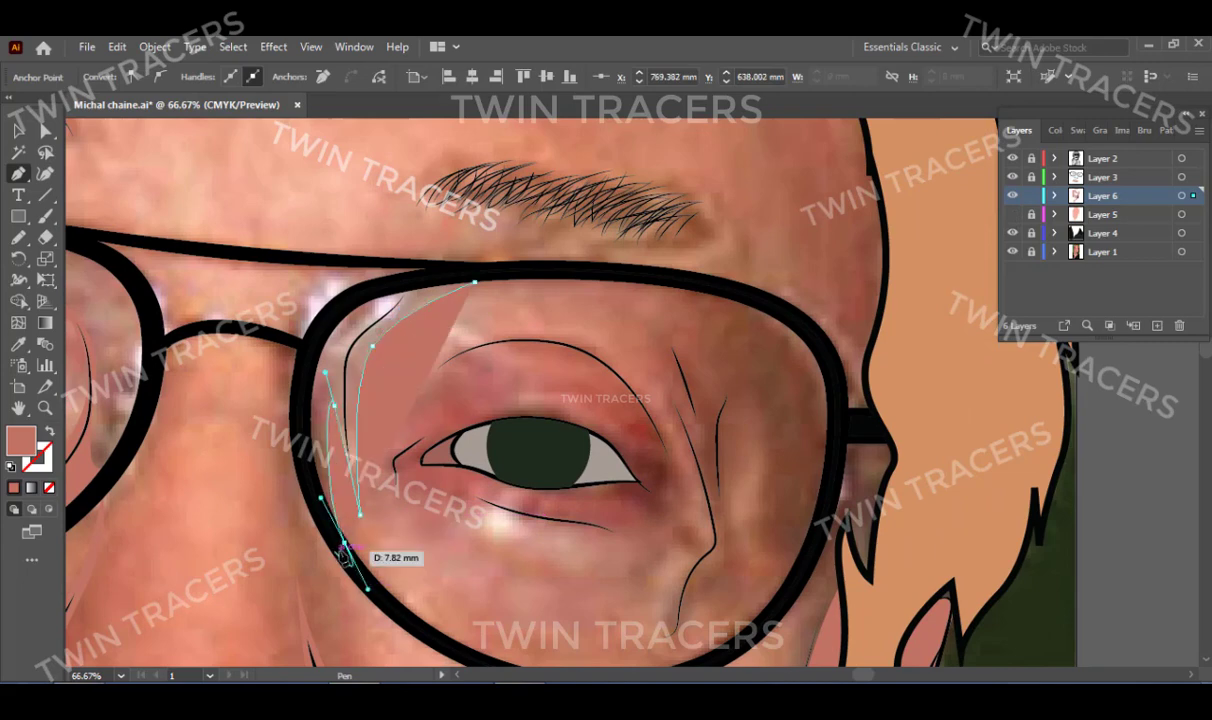
{"action": "left_click", "coordinate": [470, 285]}
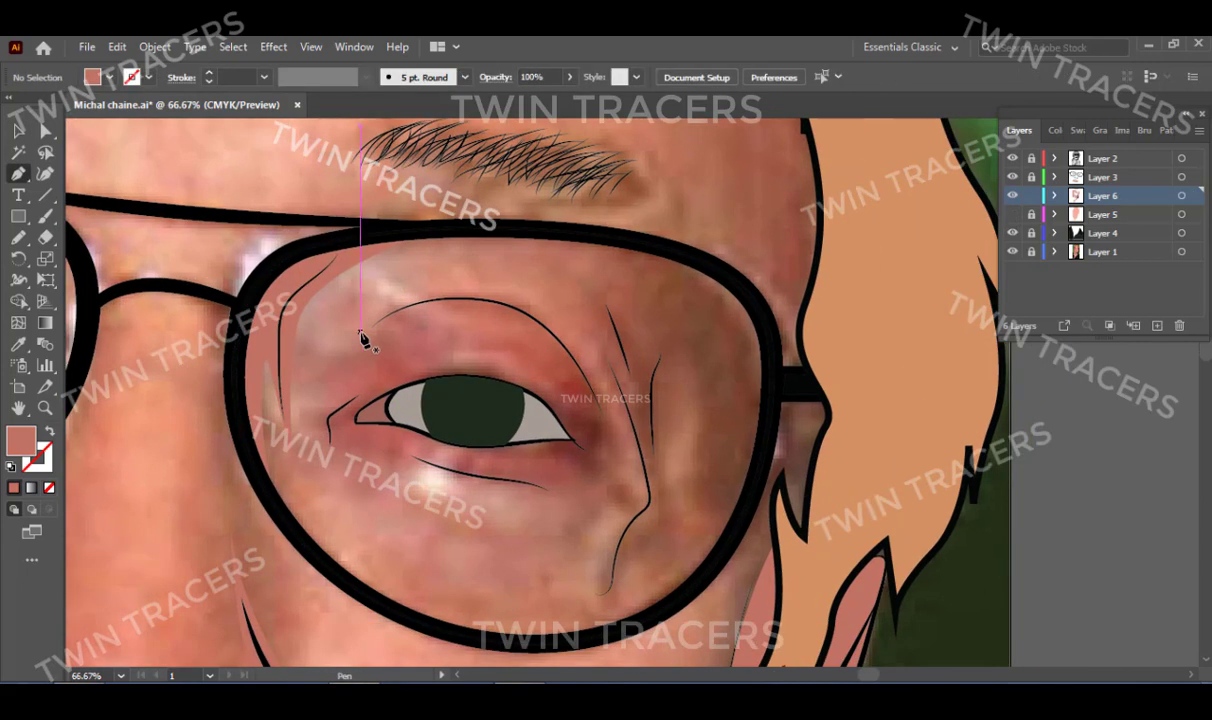
{"action": "left_click", "coordinate": [360, 337]}
{"action": "left_click_drag", "start_coordinate": [467, 290], "coordinate": [530, 290]}
{"action": "mouse_move", "coordinate": [591, 330]}
{"action": "left_mouse_down"}
{"action": "mouse_move", "coordinate": [596, 372]}
{"action": "mouse_move", "coordinate": [667, 338]}
{"action": "left_mouse_up"}
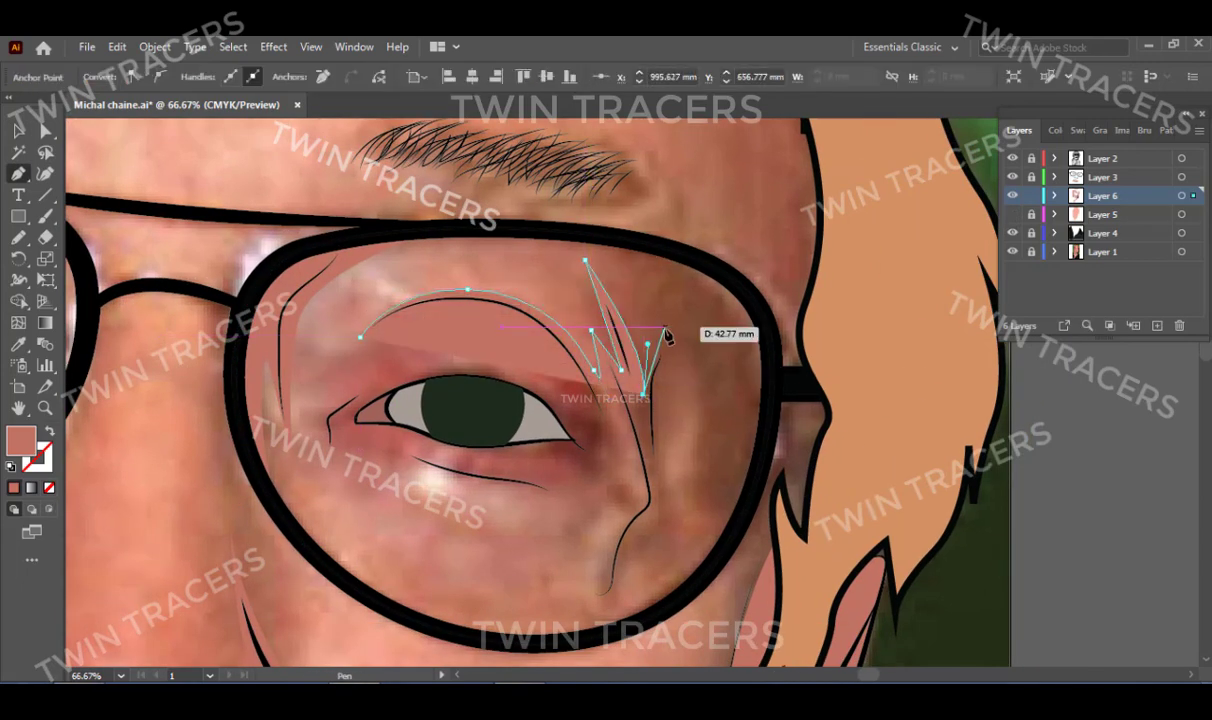
Close the right eyelid shape with the shading fill and trace the outline under the right eye.
{"action": "scroll", "coordinate": [660, 370], "scroll_direction": "down", "scroll_amount": 2}
{"action": "left_click", "coordinate": [652, 402]}
{"action": "scroll", "coordinate": [640, 395], "scroll_direction": "down", "scroll_amount": 1}
{"action": "left_click_drag", "start_coordinate": [635, 388], "coordinate": [605, 407]}
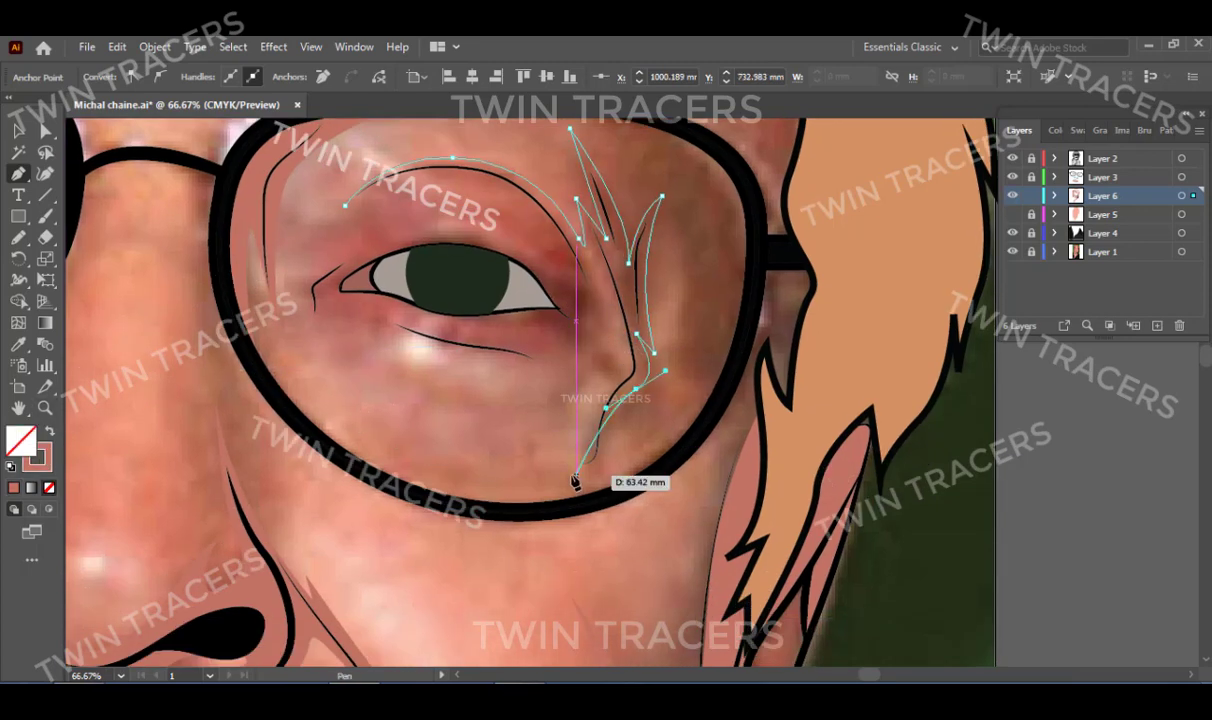
{"action": "left_click_drag", "start_coordinate": [575, 480], "coordinate": [581, 420]}
{"action": "key", "text": "ctrl+z"}
{"action": "key", "text": "ctrl+z"}
{"action": "key", "text": "ctrl+z"}
{"action": "left_click_drag", "start_coordinate": [570, 285], "coordinate": [590, 303]}
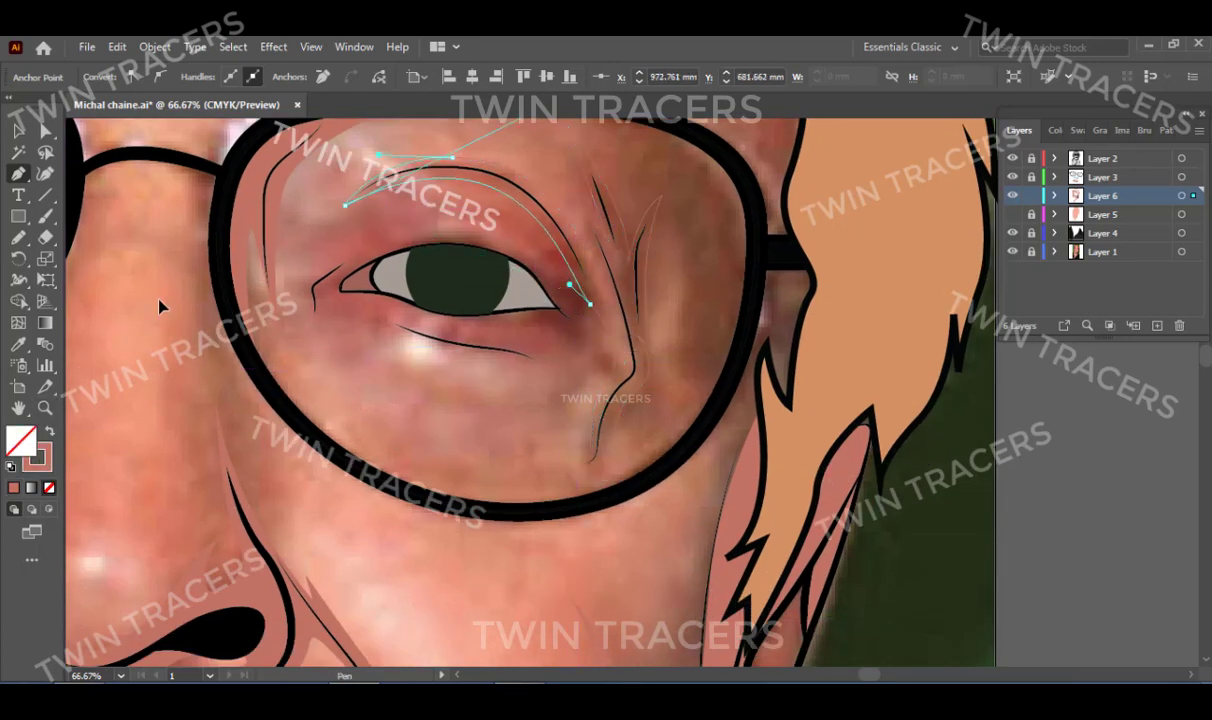
{"action": "key", "text": "shift+x"}
{"action": "left_click", "coordinate": [385, 308]}
{"action": "left_click", "coordinate": [427, 333]}
{"action": "left_click", "coordinate": [532, 349]}
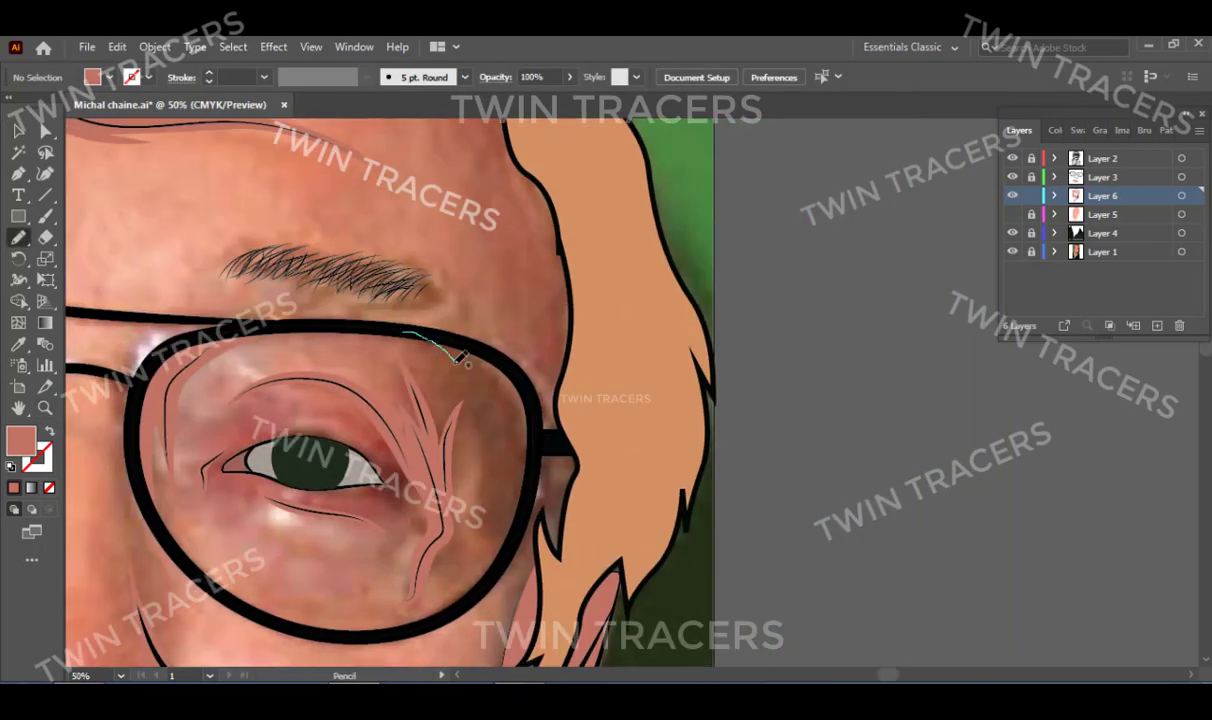
Add a small shading shape under the lens rim and a shading shape along the hairline.
{"action": "left_click_drag", "start_coordinate": [447, 330], "coordinate": [440, 332]}
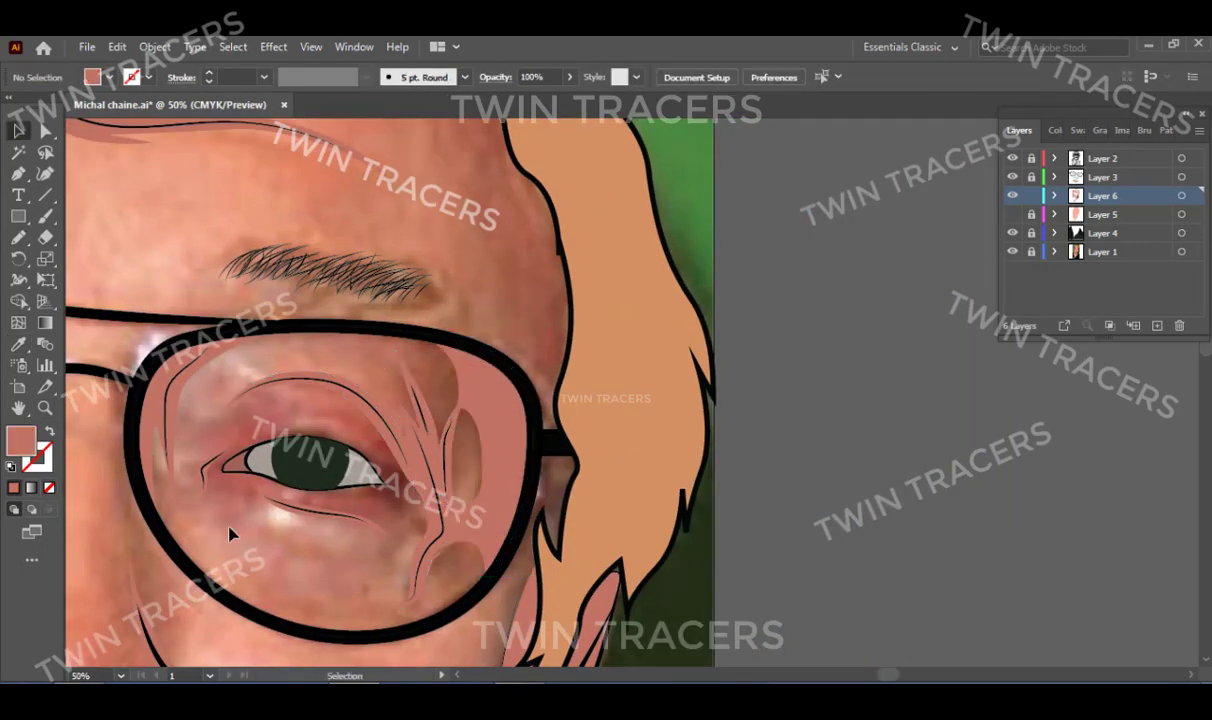
{"action": "key", "text": "ctrl+0"}
{"action": "key", "text": "ctrl+plus"}
{"action": "left_click", "coordinate": [1012, 214]}
{"action": "key", "text": "ctrl+plus"}
{"action": "key", "text": "ctrl+plus"}
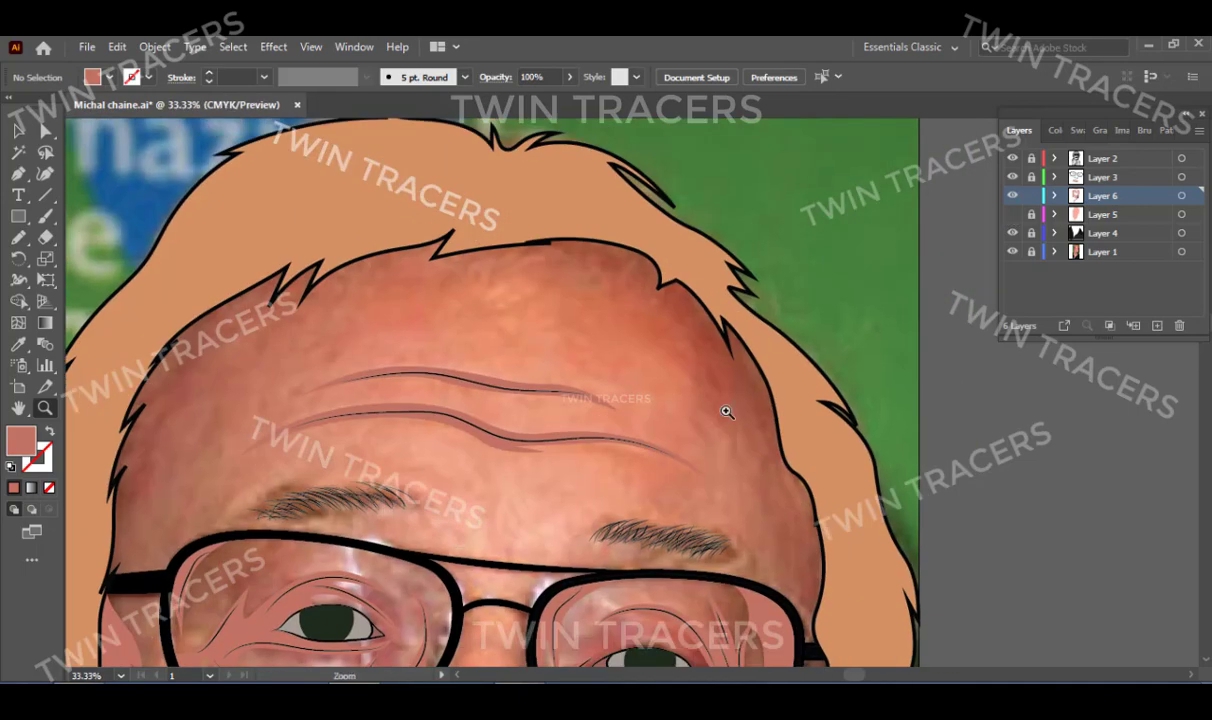
{"action": "key", "text": "n"}
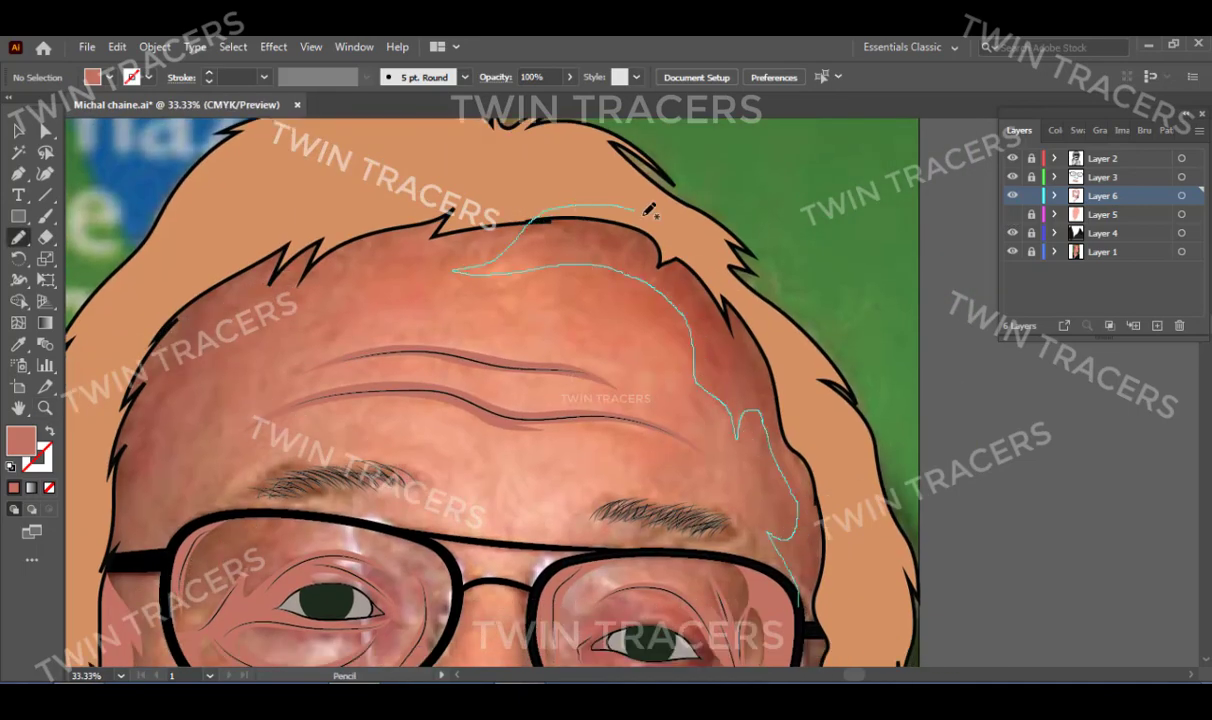
{"action": "left_click_drag", "start_coordinate": [833, 617], "coordinate": [833, 617]}
Draw freehand salmon shading strokes at the left temple and beside the eyebrow.
{"action": "key", "text": "ctrl+minus"}
{"action": "key", "text": "z"}
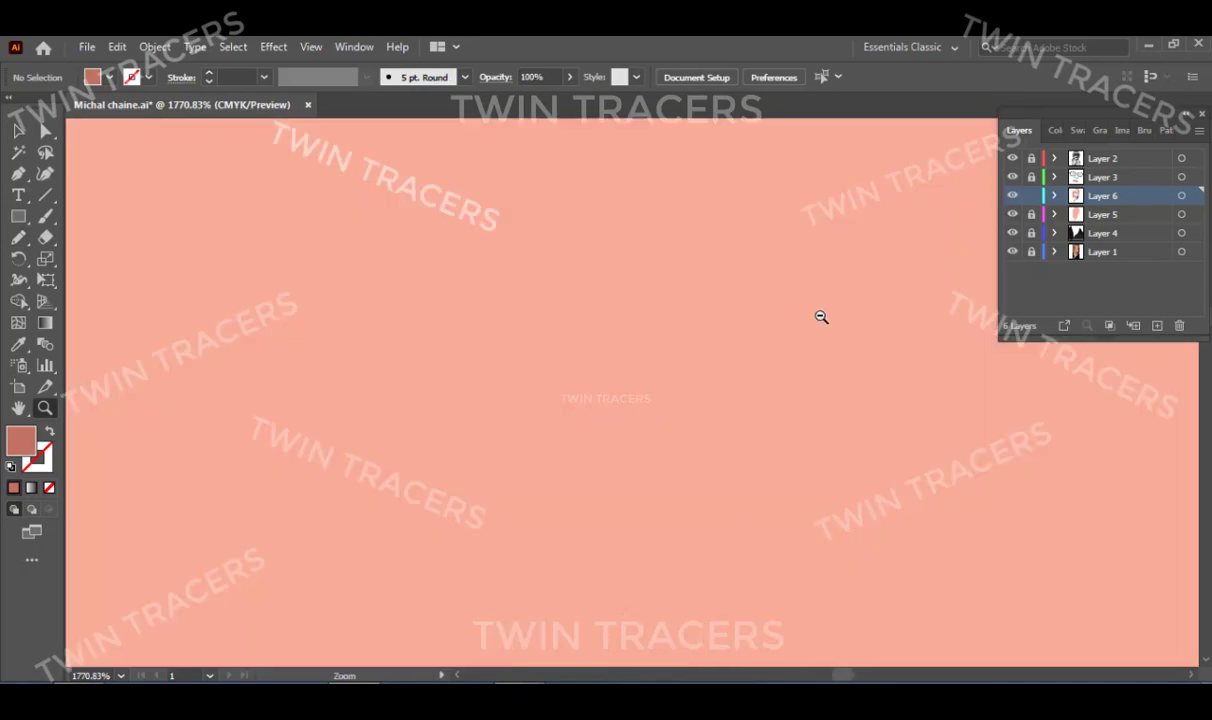
{"action": "left_click_drag", "start_coordinate": [820, 317], "coordinate": [697, 155]}
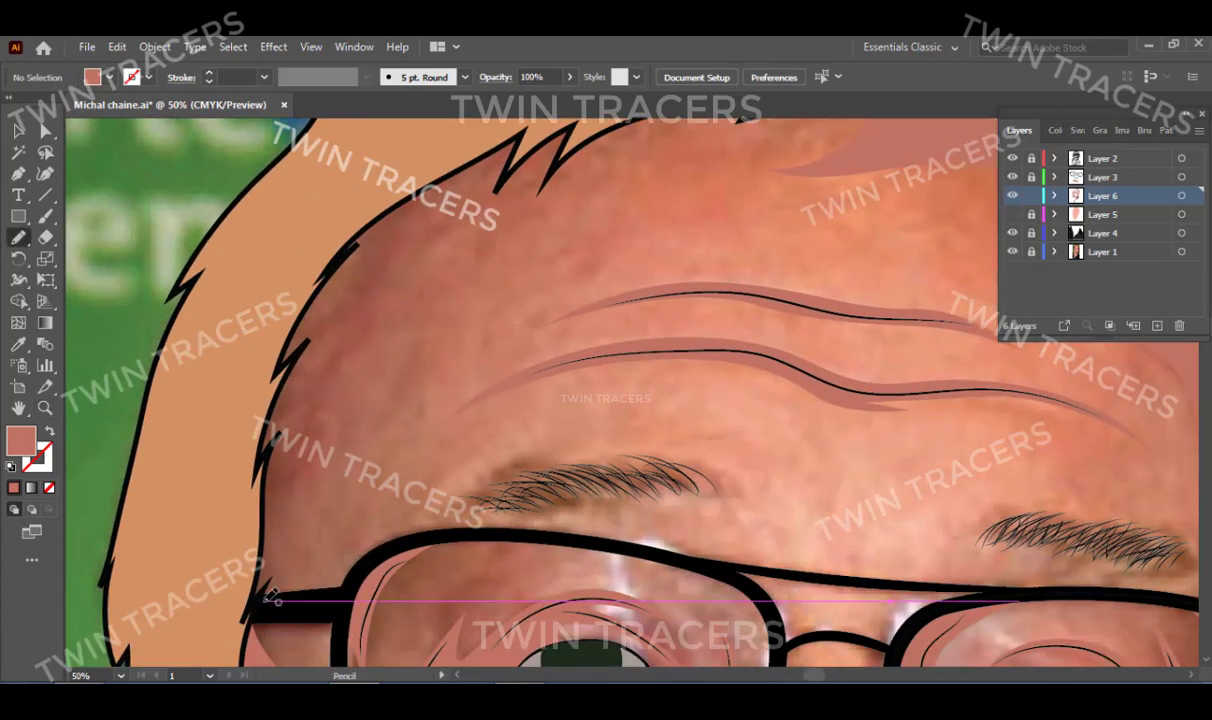
{"action": "left_click_drag", "start_coordinate": [507, 444], "coordinate": [487, 455]}
{"action": "key", "text": "n"}
{"action": "key", "text": "ctrl+shift+a"}
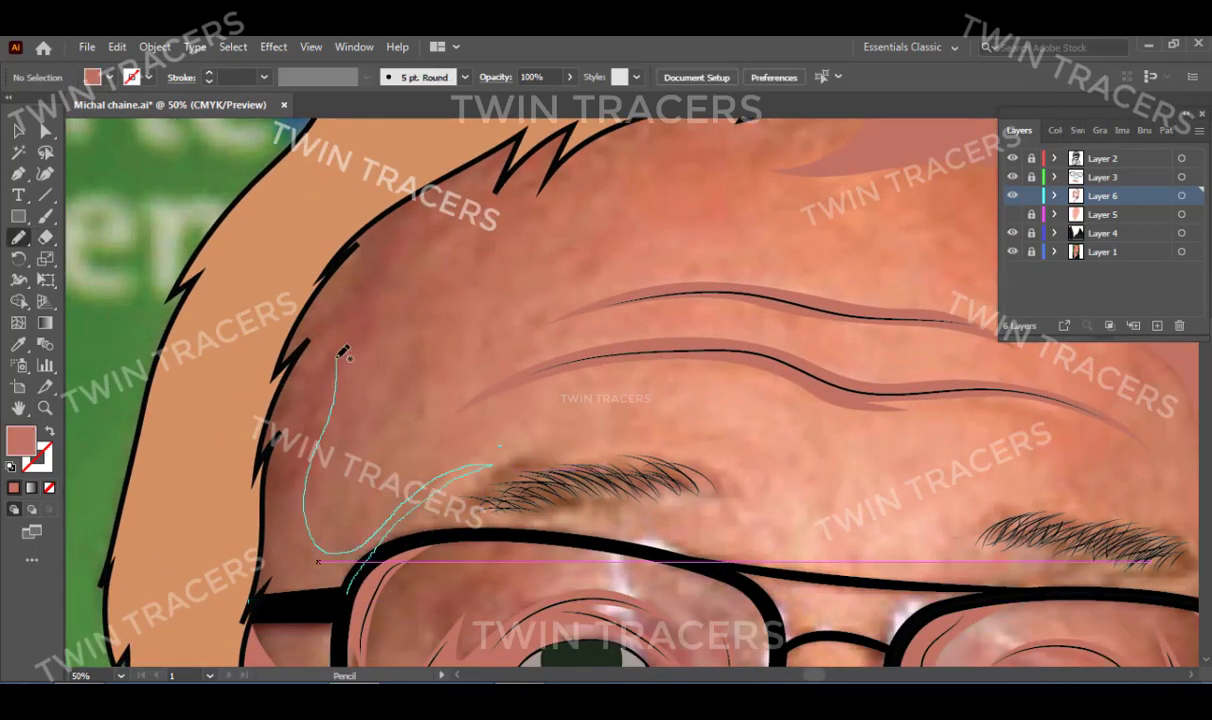
{"action": "left_click_drag", "start_coordinate": [452, 232], "coordinate": [455, 226]}
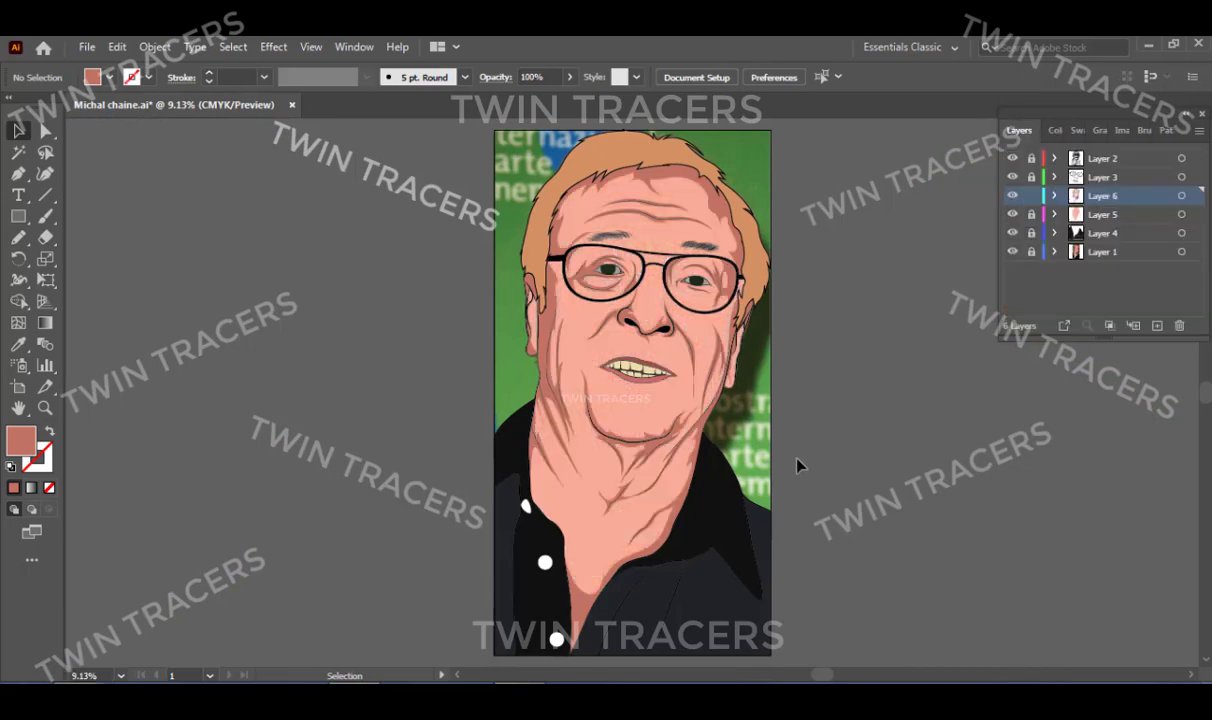
Move the face skin shape onto Layer 6 and deselect it.
{"action": "left_click", "coordinate": [690, 319]}
{"action": "left_click_drag", "start_coordinate": [1190, 214], "coordinate": [1190, 195]}
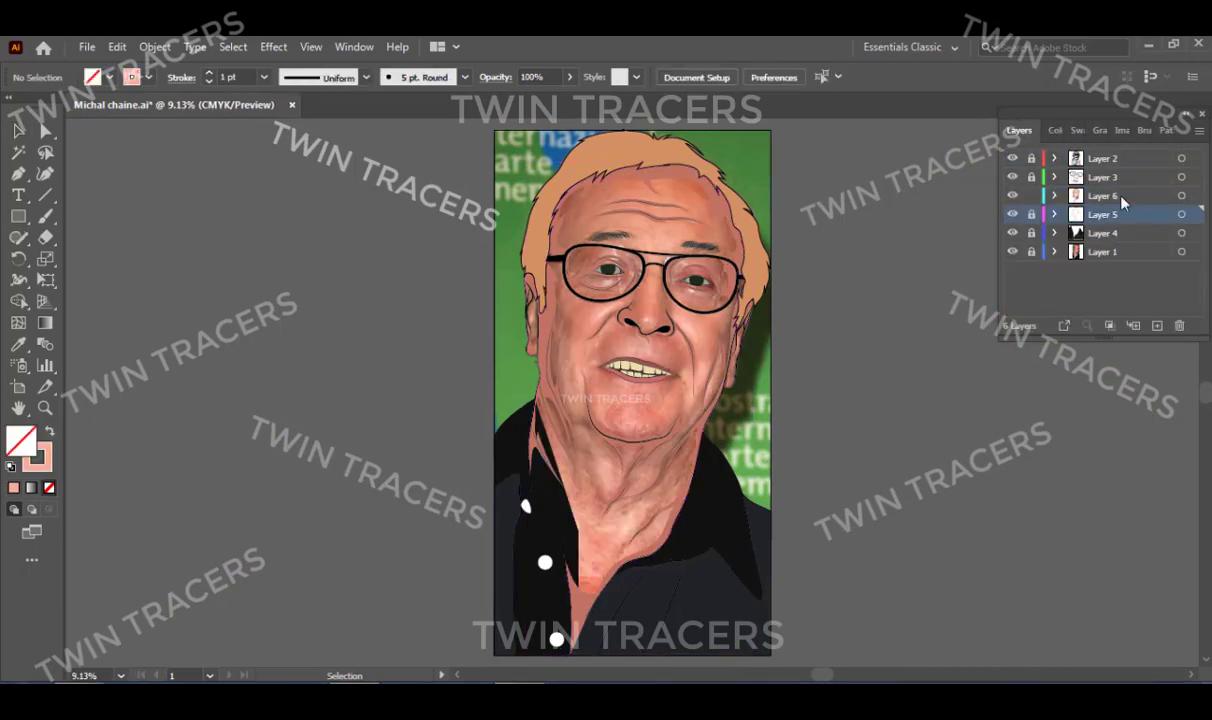
{"action": "left_click", "coordinate": [851, 372]}
Zoom in from the nose down to the neck with the Zoom tool.
{"action": "key", "text": "z"}
{"action": "mouse_move", "coordinate": [607, 303]}
{"action": "left_mouse_down"}
{"action": "mouse_move", "coordinate": [688, 381]}
{"action": "mouse_move", "coordinate": [584, 431]}
{"action": "left_mouse_up"}
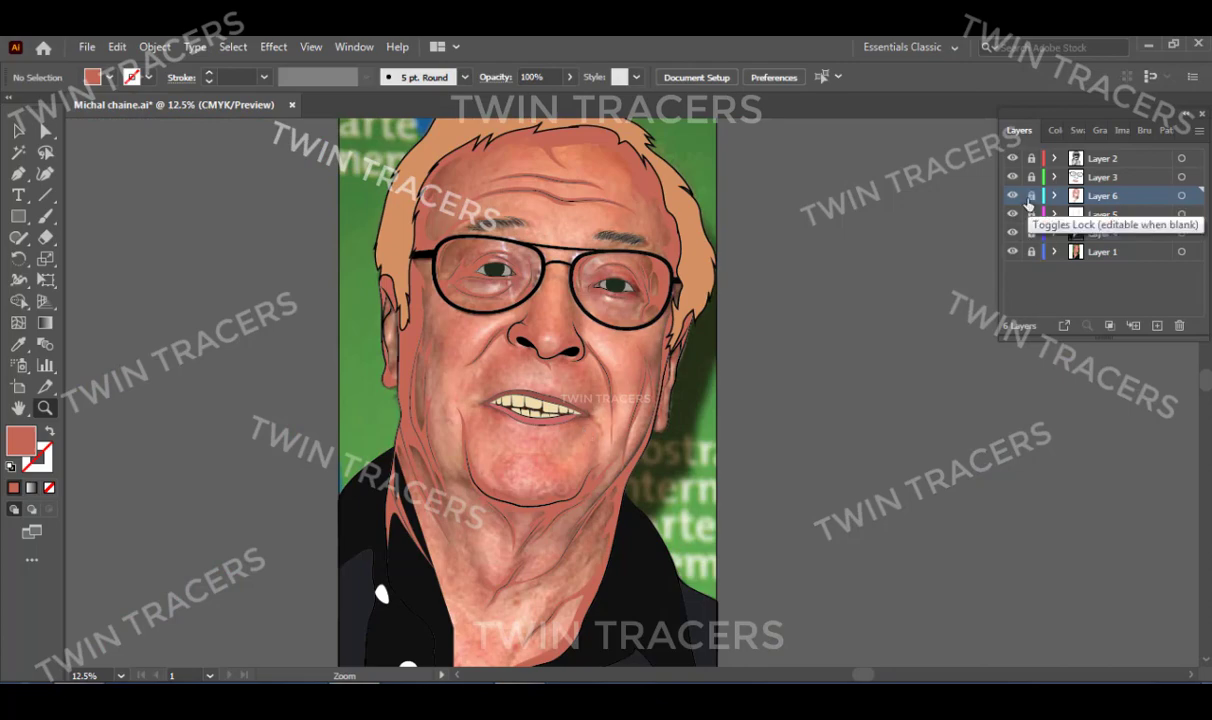
{"action": "left_click", "coordinate": [744, 352]}
{"action": "scroll", "coordinate": [760, 380], "scroll_direction": "up", "scroll_amount": 10}
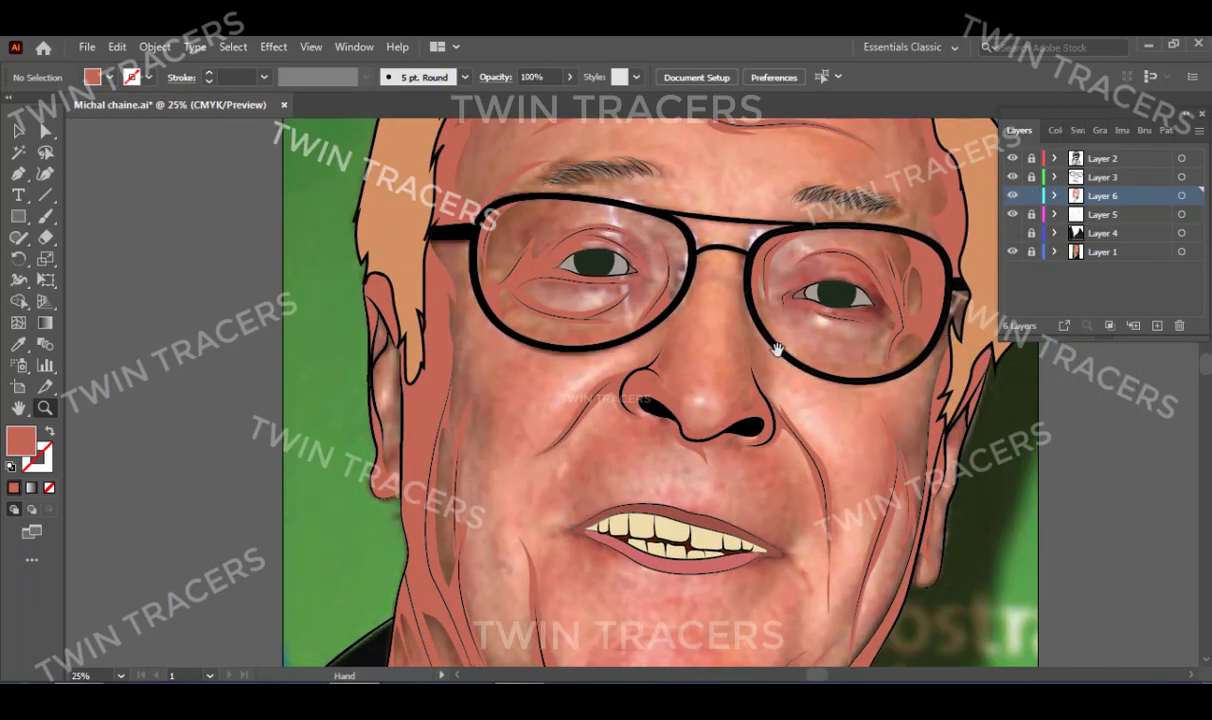
{"action": "scroll", "coordinate": [775, 340], "scroll_direction": "down", "scroll_amount": 5}
{"action": "key", "text": "ctrl+plus"}
{"action": "key", "text": "ctrl+plus"}
{"action": "key", "text": "ctrl+plus"}
Begin a no-fill Pen outline up the neck fold and along the neck crease.
{"action": "key", "text": "i"}
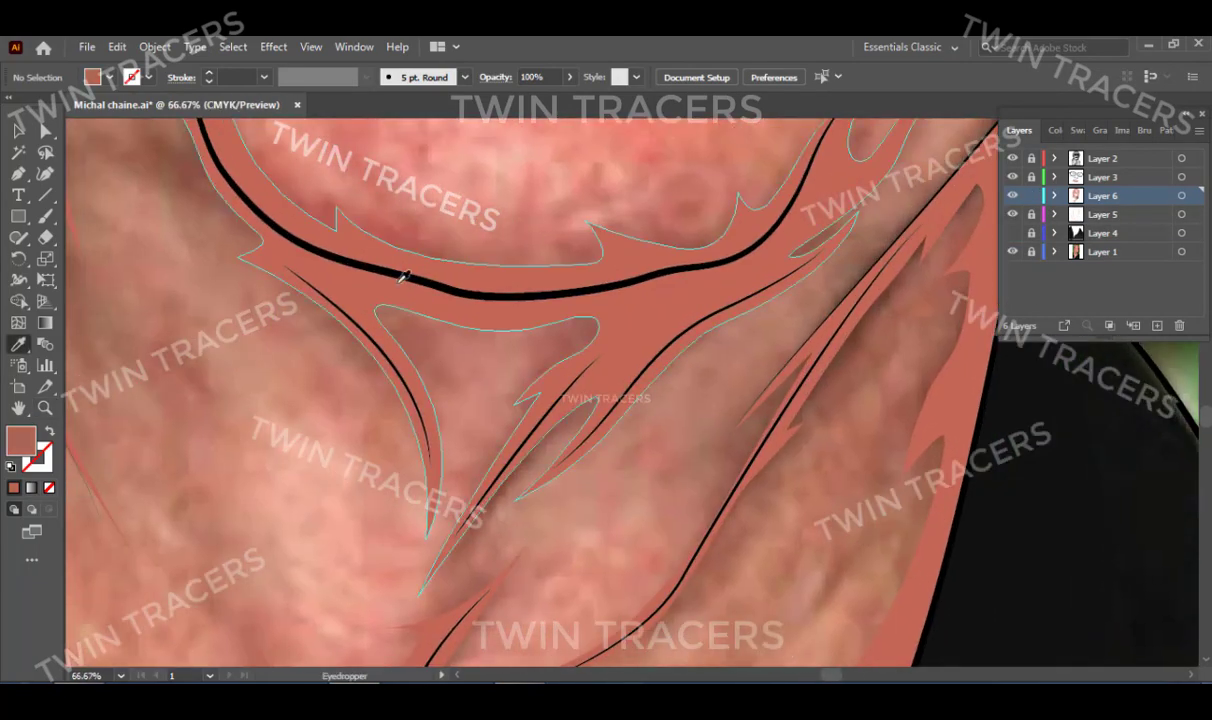
{"action": "key", "text": "ctrl+shift+a"}
{"action": "key", "text": "p"}
{"action": "left_click", "coordinate": [425, 538]}
{"action": "key", "text": "shift+x"}
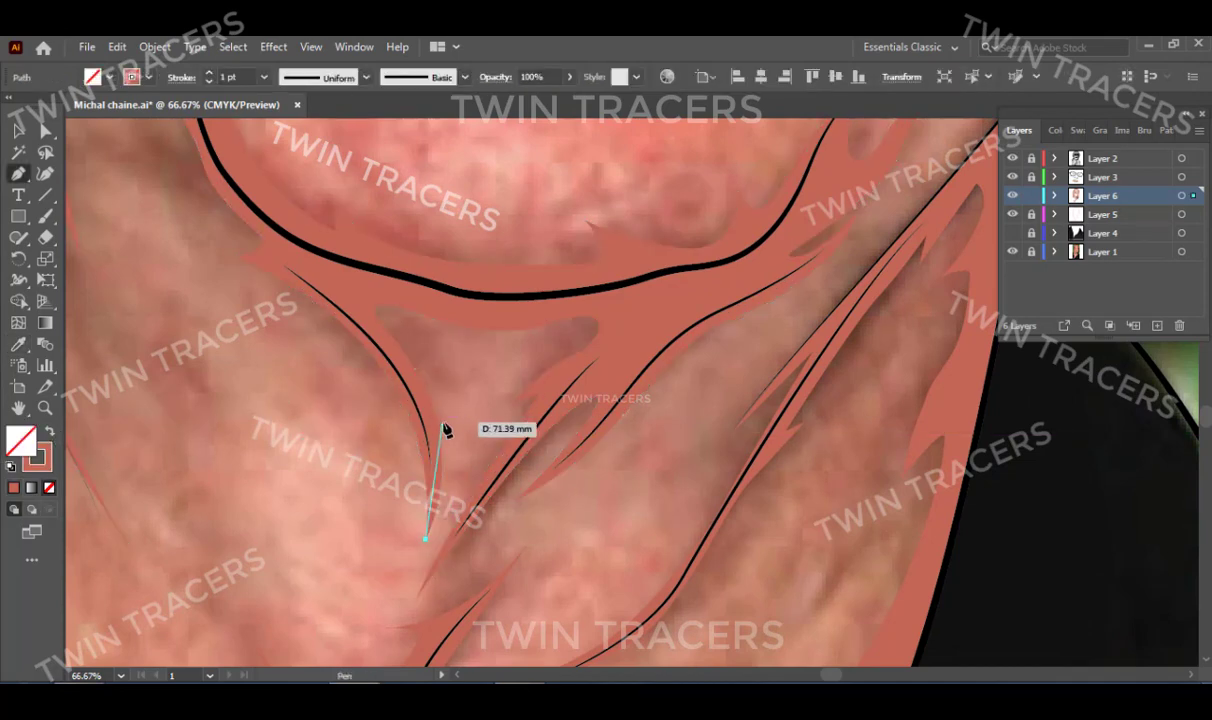
{"action": "left_click_drag", "start_coordinate": [443, 418], "coordinate": [472, 396]}
{"action": "left_click_drag", "start_coordinate": [460, 342], "coordinate": [502, 343]}
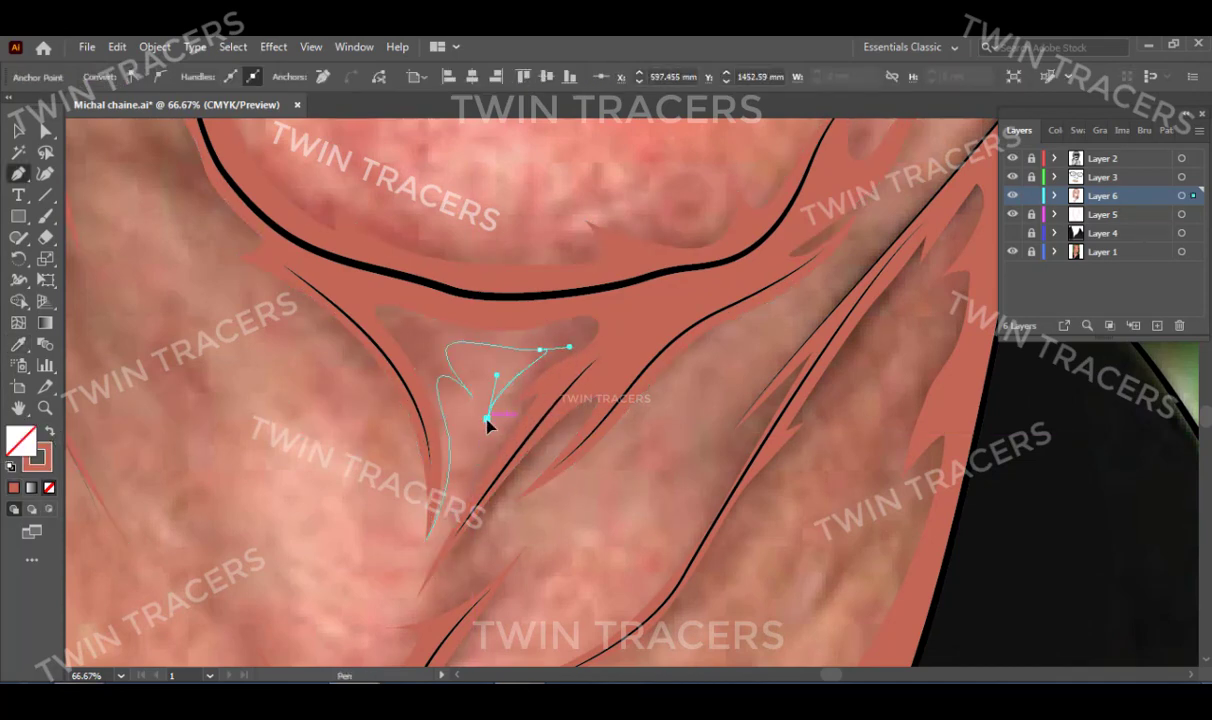
{"action": "scroll", "coordinate": [487, 425], "scroll_direction": "down", "scroll_amount": 3}
{"action": "left_click_drag", "start_coordinate": [450, 475], "coordinate": [443, 540]}
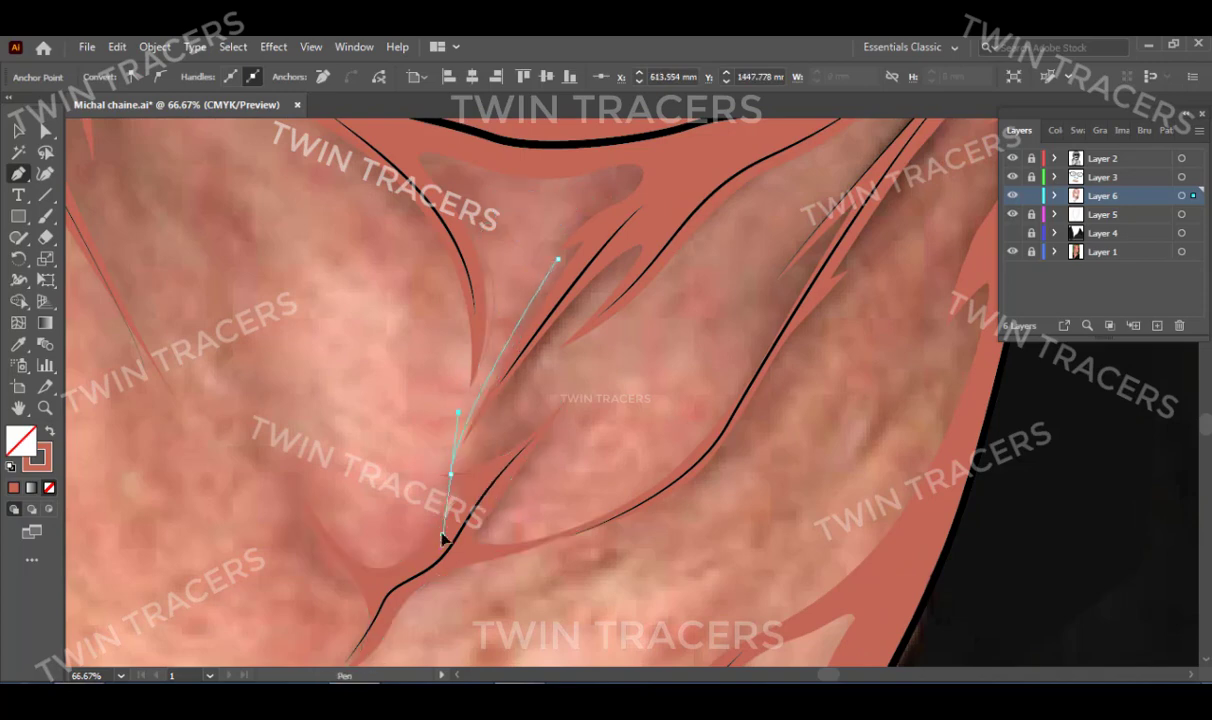
{"action": "scroll", "coordinate": [549, 365], "scroll_direction": "up", "scroll_amount": 3}
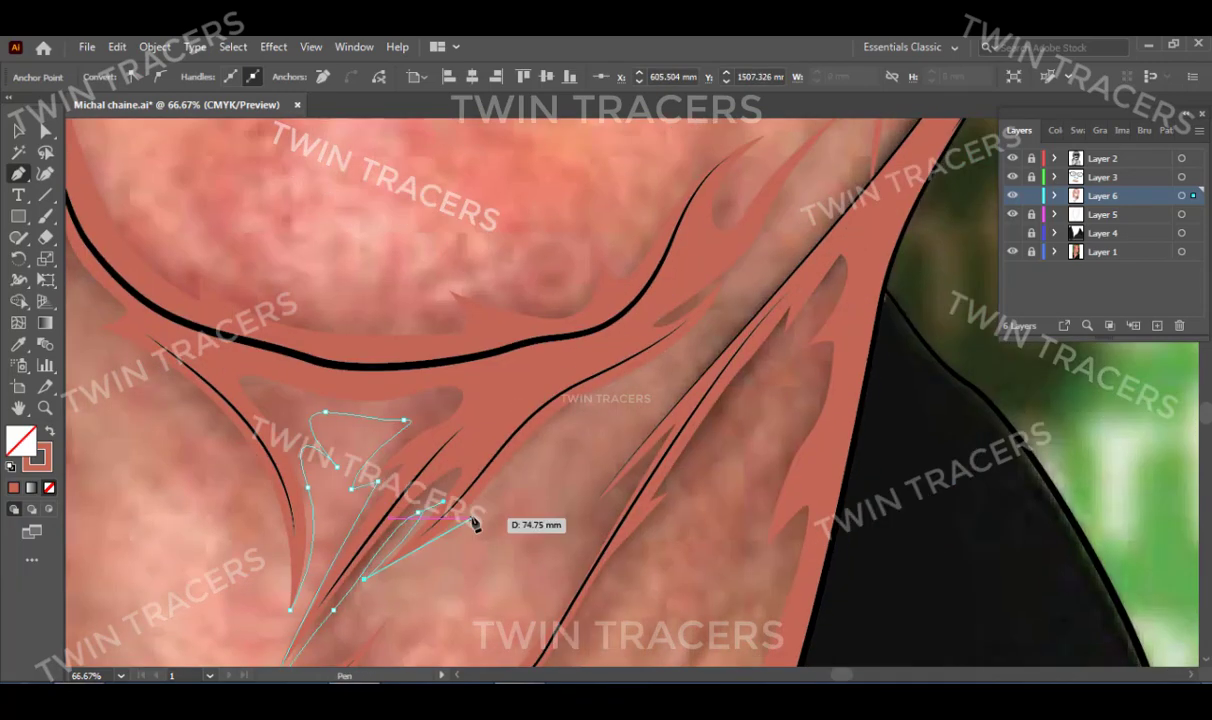
{"action": "left_click", "coordinate": [680, 366]}
Continue the neck outline up toward the jaw and back under the chin.
{"action": "scroll", "coordinate": [682, 368], "scroll_direction": "up", "scroll_amount": 4}
{"action": "left_click_drag", "start_coordinate": [782, 234], "coordinate": [676, 284]}
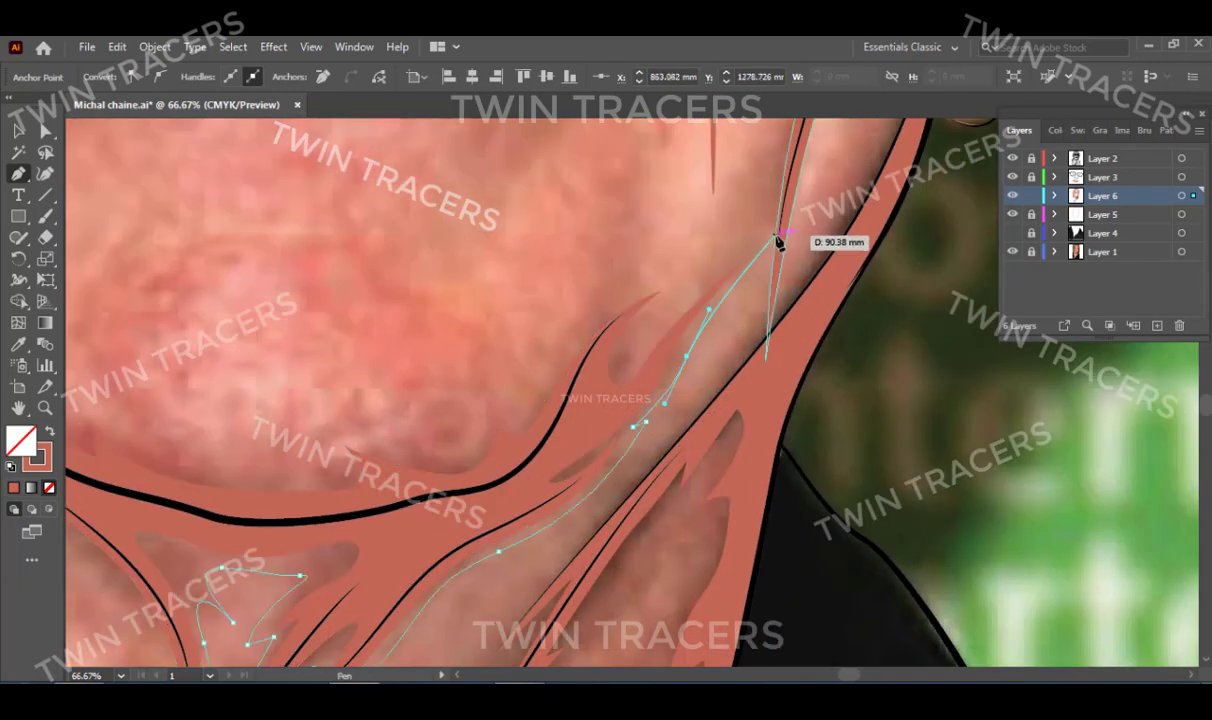
{"action": "scroll", "coordinate": [703, 270], "scroll_direction": "left", "scroll_amount": 3}
{"action": "left_click", "coordinate": [743, 292]}
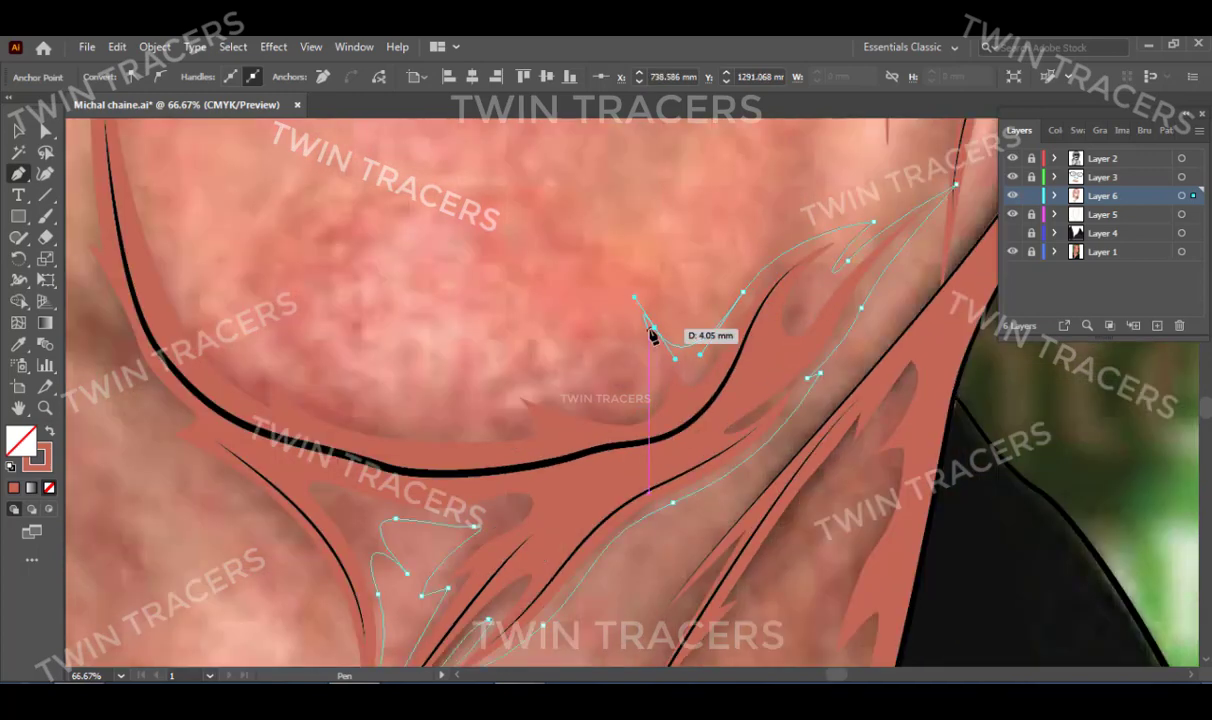
{"action": "left_click", "coordinate": [655, 328]}
{"action": "left_click_drag", "start_coordinate": [598, 404], "coordinate": [476, 372]}
{"action": "scroll", "coordinate": [476, 372], "scroll_direction": "up", "scroll_amount": 2}
{"action": "left_click", "coordinate": [370, 433]}
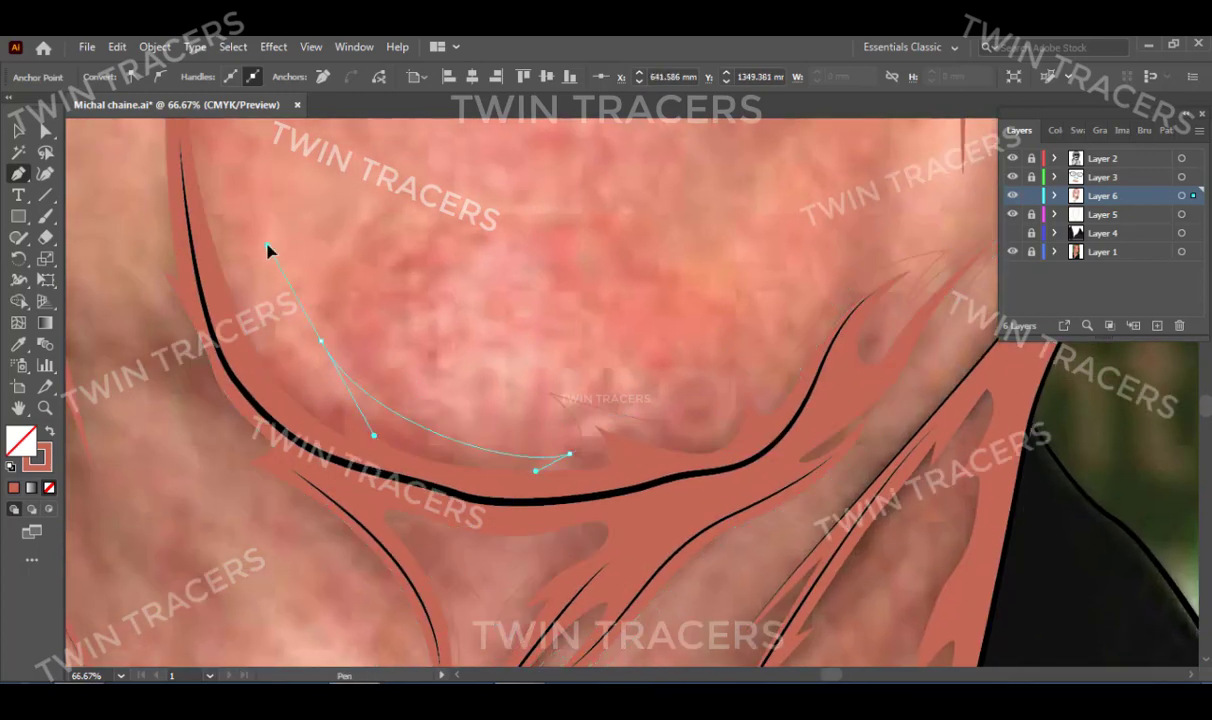
{"action": "scroll", "coordinate": [360, 505], "scroll_direction": "up", "scroll_amount": 5}
{"action": "scroll", "coordinate": [316, 303], "scroll_direction": "down", "scroll_amount": 5}
{"action": "scroll", "coordinate": [363, 319], "scroll_direction": "down", "scroll_amount": 3}
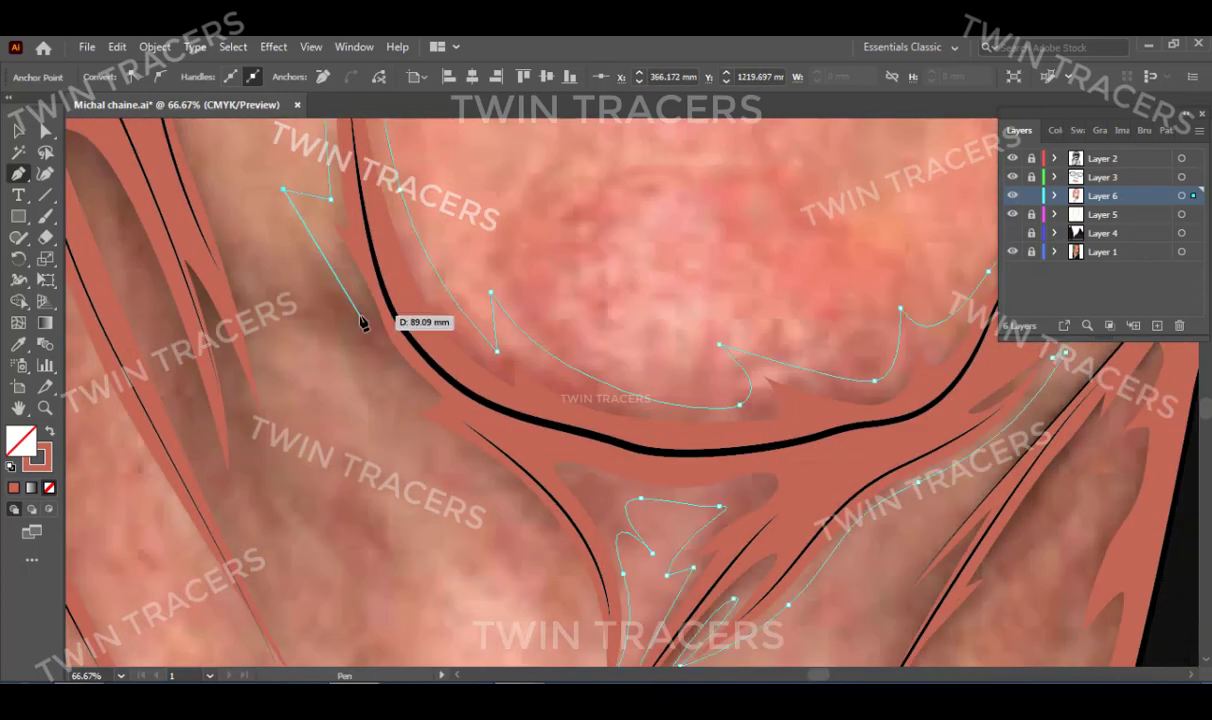
{"action": "scroll", "coordinate": [437, 358], "scroll_direction": "down", "scroll_amount": 3}
{"action": "scroll", "coordinate": [512, 379], "scroll_direction": "up", "scroll_amount": 2}
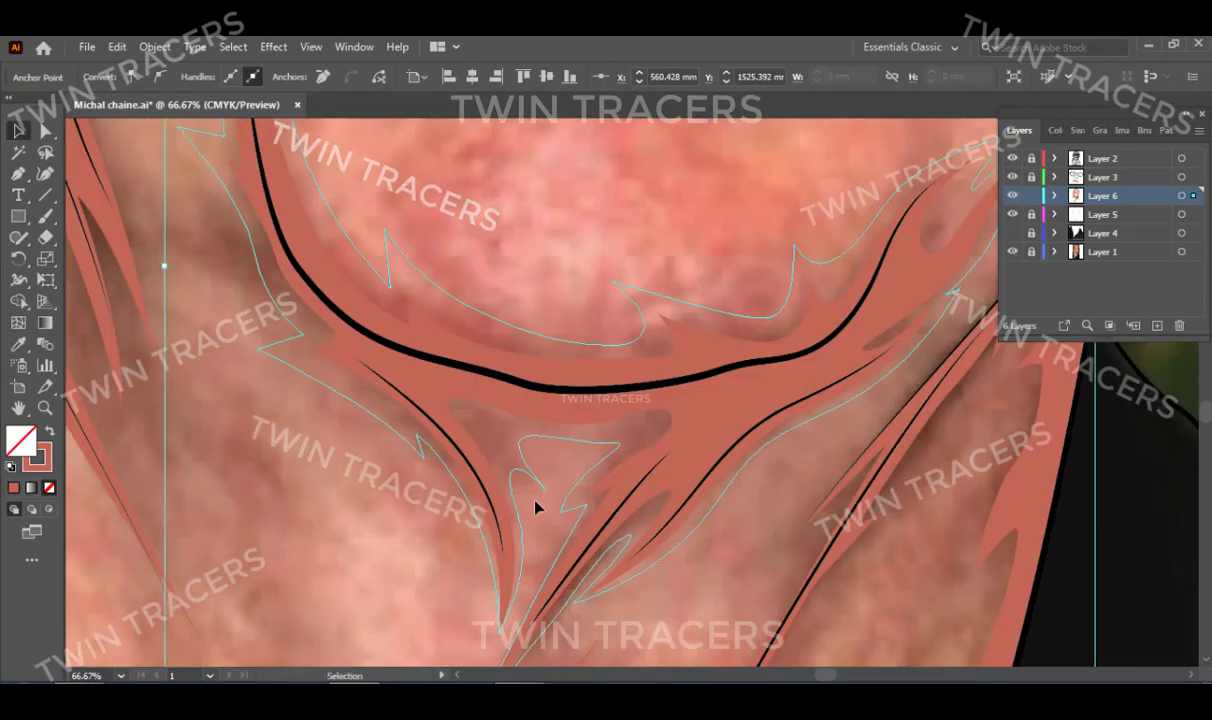
Fill the closed neck shape with the photo's brown via the Eyedropper, then bring up arranging options.
{"action": "key", "text": "i"}
{"action": "left_click", "coordinate": [506, 473]}
{"action": "right_click", "coordinate": [484, 264]}
Send the brown neck shape to the back and paste a copy in place on new Layer 7.
{"action": "left_click", "coordinate": [752, 650]}
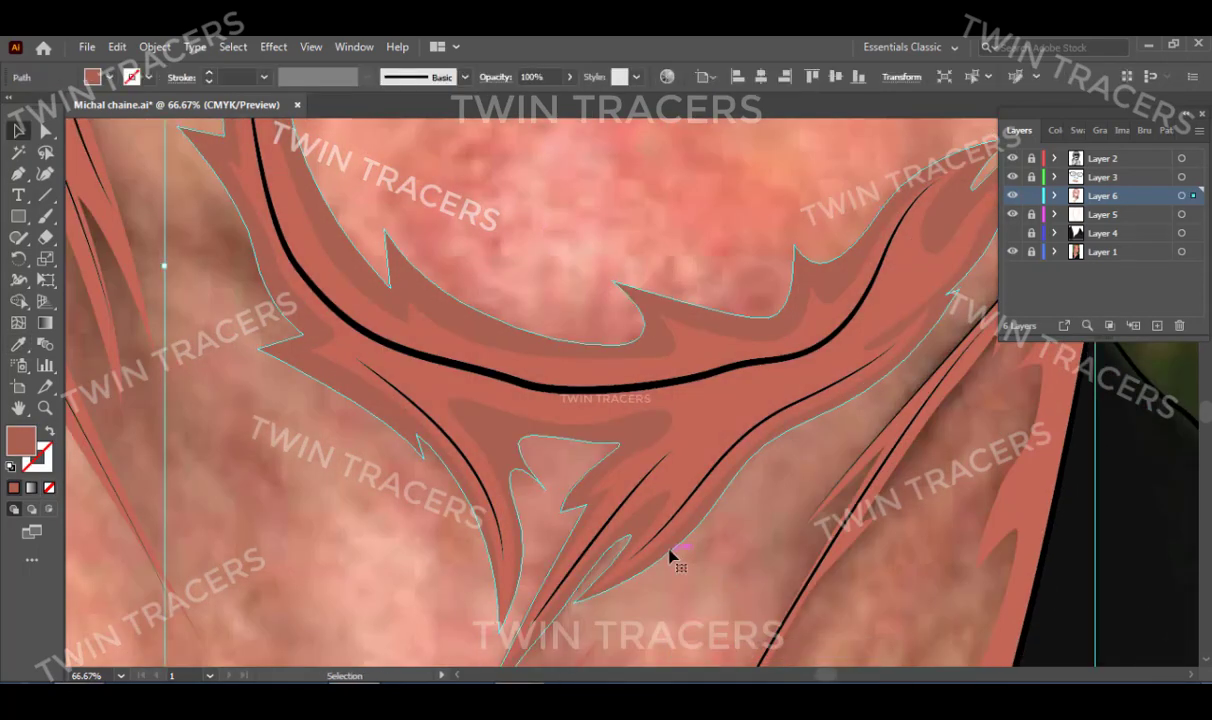
{"action": "key", "text": "v"}
{"action": "key", "text": "ctrl+shift+a"}
{"action": "left_click", "coordinate": [1102, 214]}
{"action": "left_click", "coordinate": [1156, 327]}
{"action": "left_click", "coordinate": [117, 46]}
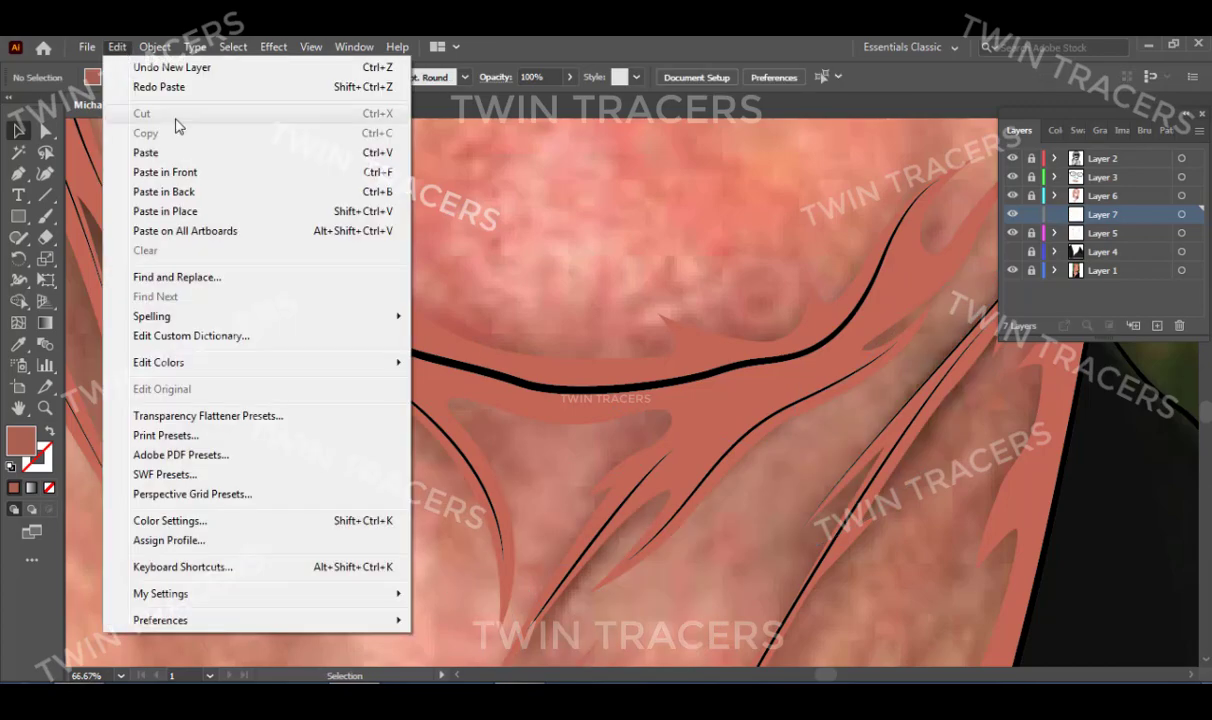
{"action": "left_click", "coordinate": [240, 211]}
Lighten the pasted copy to 84% brightness, then zoom out to the lower cheek.
{"action": "left_click", "coordinate": [543, 291]}
{"action": "left_click", "coordinate": [1055, 130]}
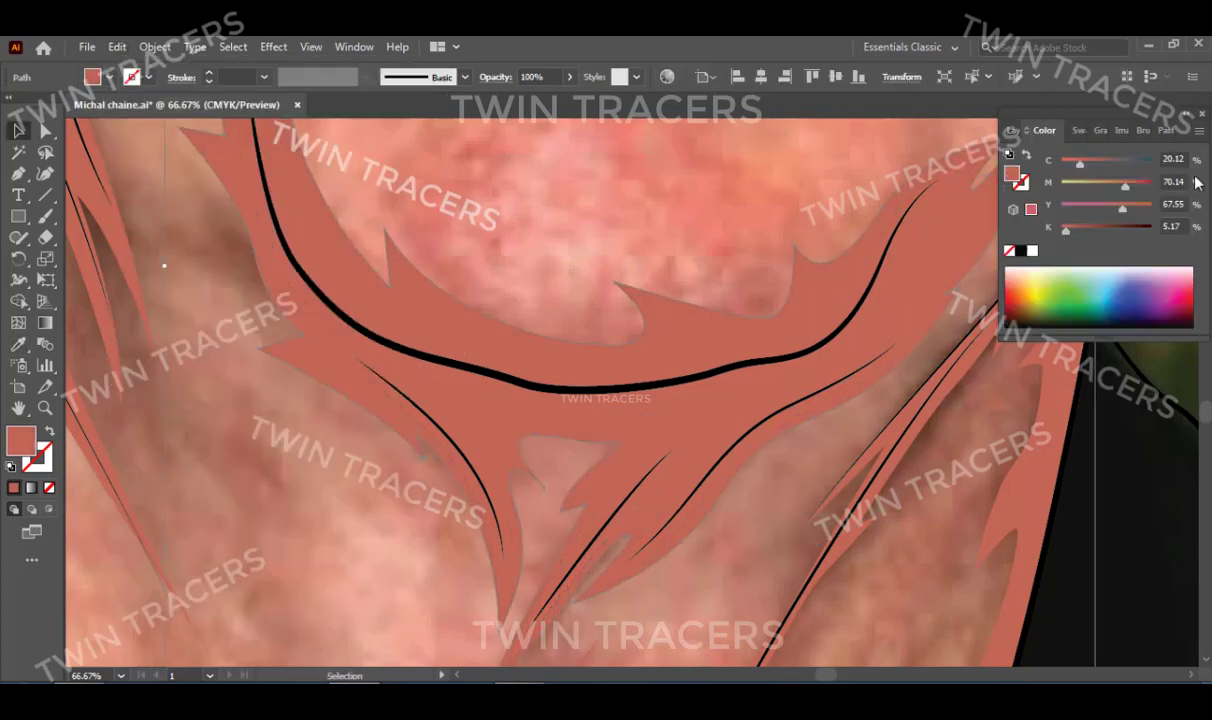
{"action": "left_click_drag", "start_coordinate": [1115, 219], "coordinate": [1135, 221]}
{"action": "key", "text": "ctrl+shift+a"}
{"action": "key", "text": "ctrl+0"}
{"action": "scroll", "coordinate": [379, 514], "scroll_direction": "up", "scroll_amount": 3}
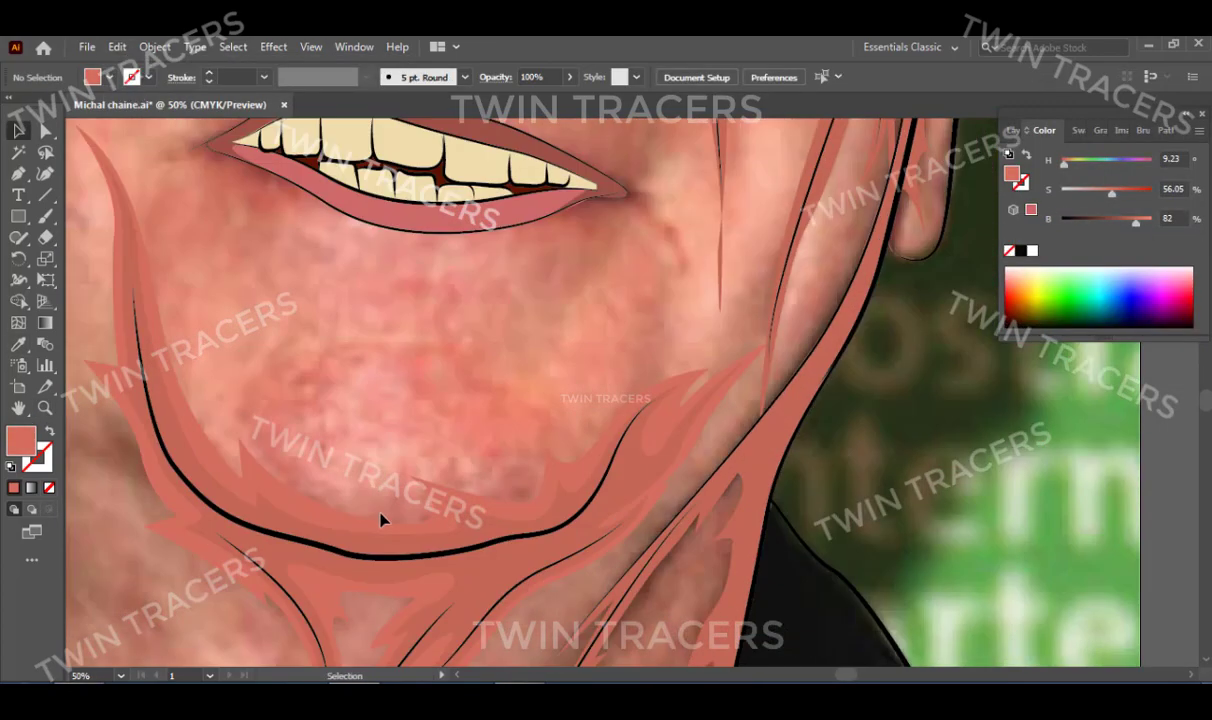
{"action": "left_click_drag", "start_coordinate": [772, 319], "coordinate": [592, 484]}
Pen-trace a shading shape from the left cheek curving down along the neck.
{"action": "key", "text": "p"}
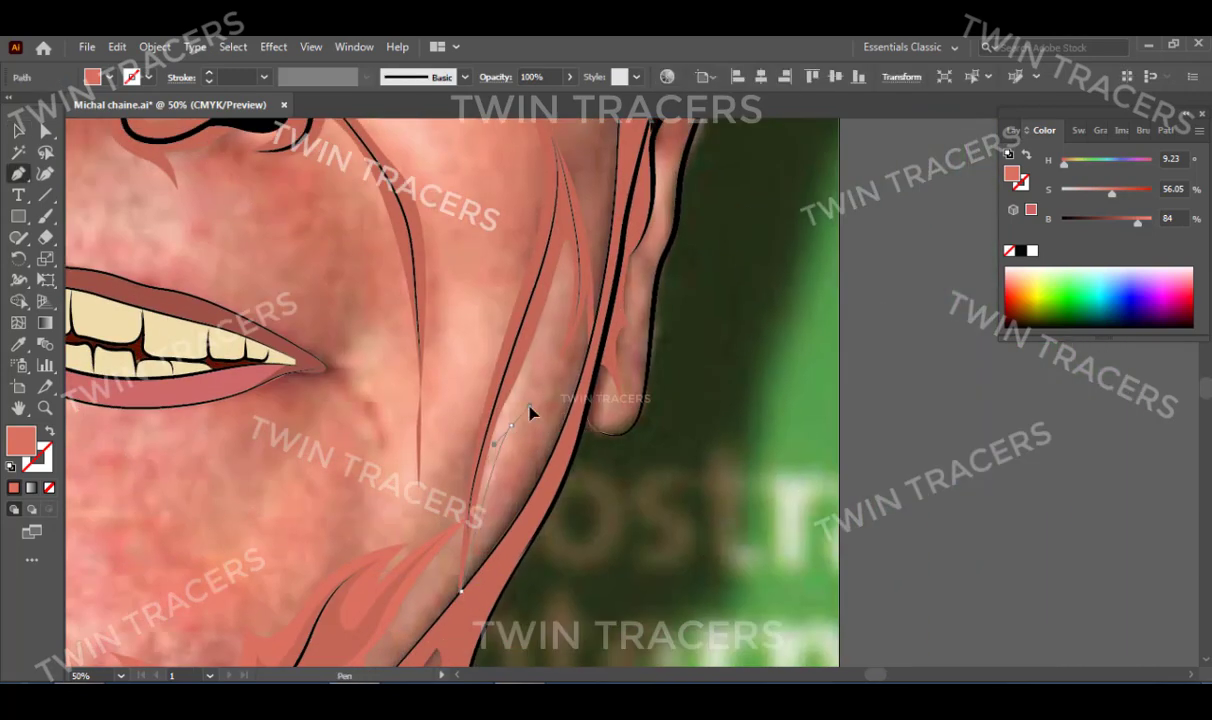
{"action": "left_click", "coordinate": [491, 483]}
{"action": "mouse_move", "coordinate": [474, 509]}
{"action": "left_mouse_down"}
{"action": "mouse_move", "coordinate": [522, 333]}
{"action": "mouse_move", "coordinate": [649, 238]}
{"action": "left_mouse_up"}
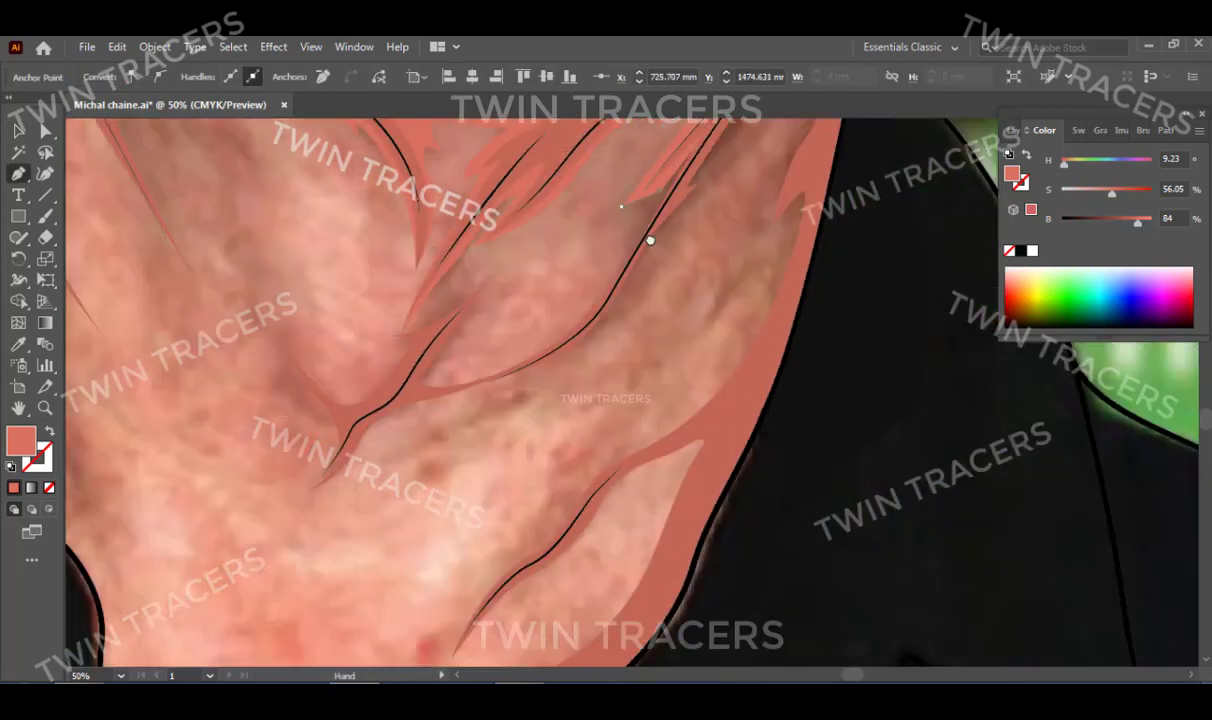
{"action": "left_click", "coordinate": [374, 295]}
{"action": "mouse_move", "coordinate": [307, 283]}
{"action": "left_mouse_down"}
{"action": "mouse_move", "coordinate": [468, 306]}
{"action": "mouse_move", "coordinate": [370, 283]}
{"action": "mouse_move", "coordinate": [441, 382]}
{"action": "mouse_move", "coordinate": [490, 516]}
{"action": "left_mouse_up"}
{"action": "scroll", "coordinate": [631, 336], "scroll_direction": "up", "scroll_amount": 3}
{"action": "scroll", "coordinate": [631, 355], "scroll_direction": "up", "scroll_amount": 5}
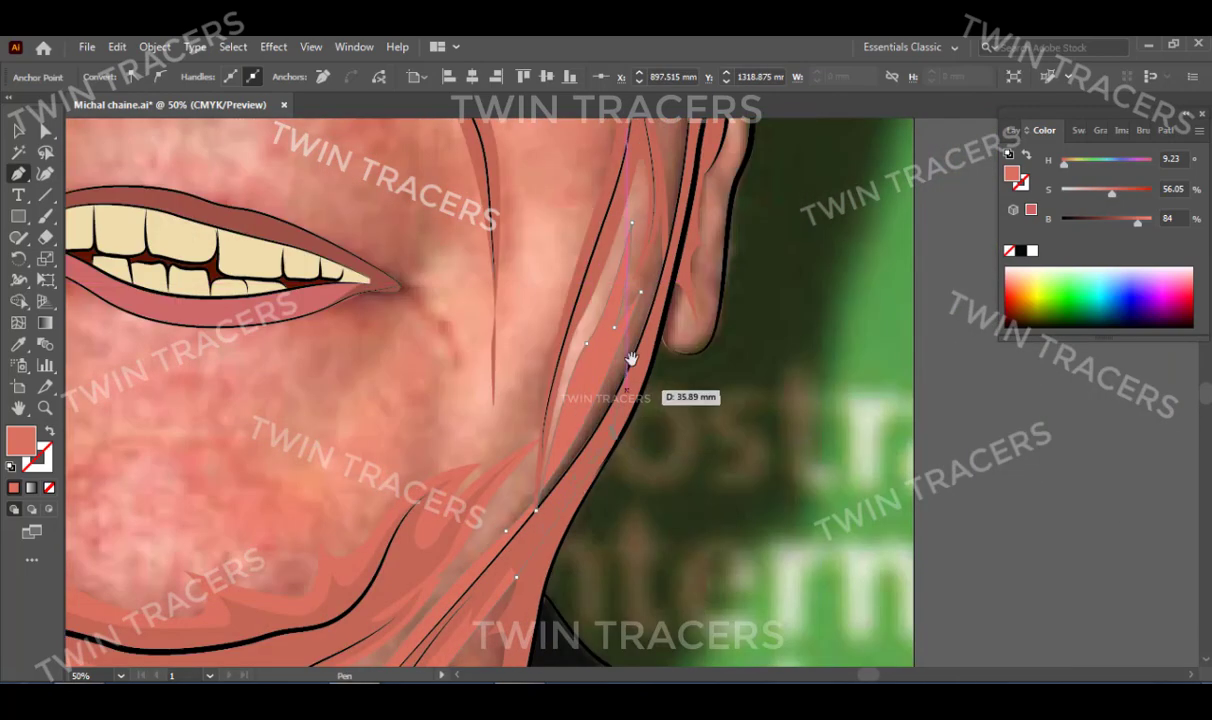
{"action": "scroll", "coordinate": [577, 333], "scroll_direction": "up", "scroll_amount": 3}
{"action": "scroll", "coordinate": [511, 456], "scroll_direction": "down", "scroll_amount": 3}
{"action": "key", "text": "v"}
{"action": "scroll", "coordinate": [497, 374], "scroll_direction": "down", "scroll_amount": 3}
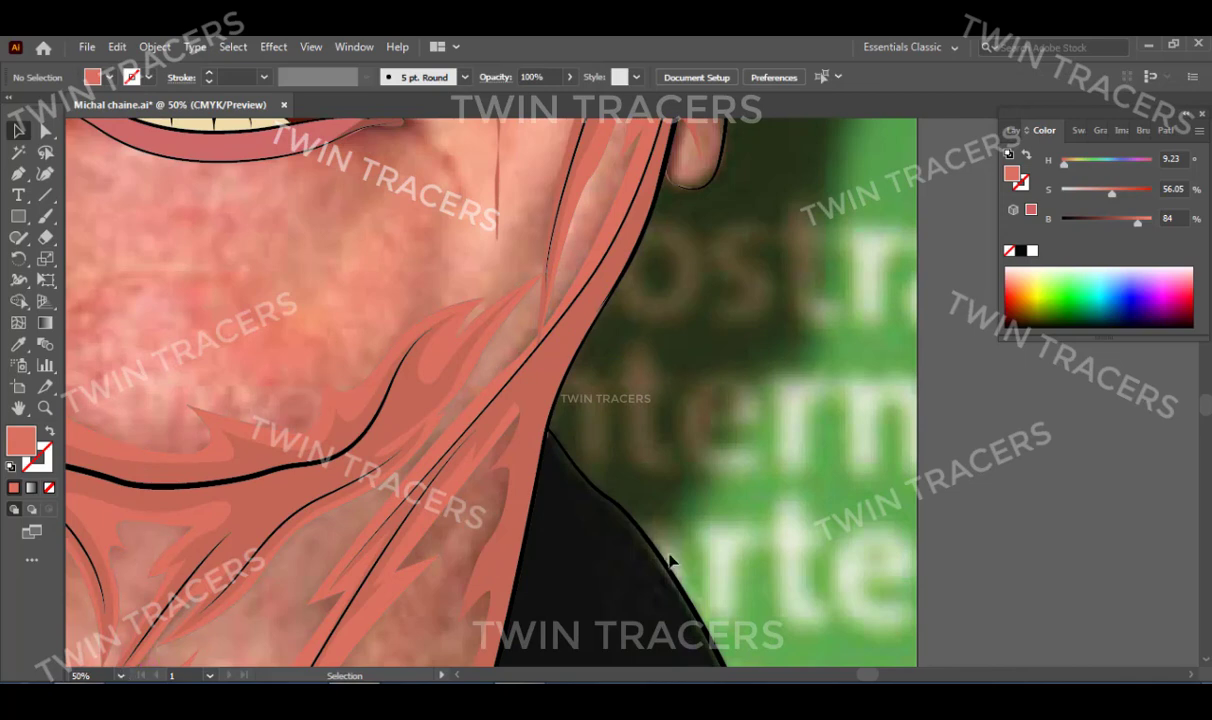
{"action": "scroll", "coordinate": [660, 510], "scroll_direction": "down", "scroll_amount": 4}
Place the first points of a shading shape down the lower neck.
{"action": "key", "text": "p"}
{"action": "left_click", "coordinate": [616, 236]}
{"action": "left_click", "coordinate": [556, 379]}
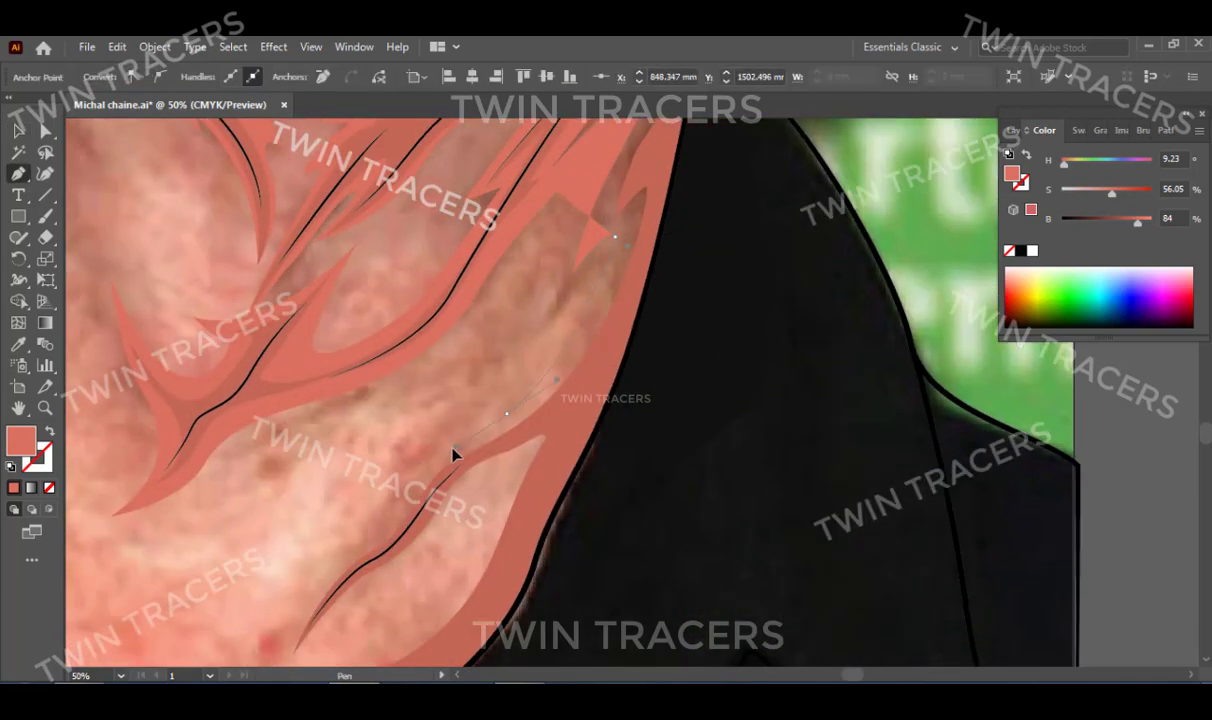
{"action": "left_click_drag", "start_coordinate": [376, 552], "coordinate": [465, 549]}
{"action": "left_click", "coordinate": [617, 327]}
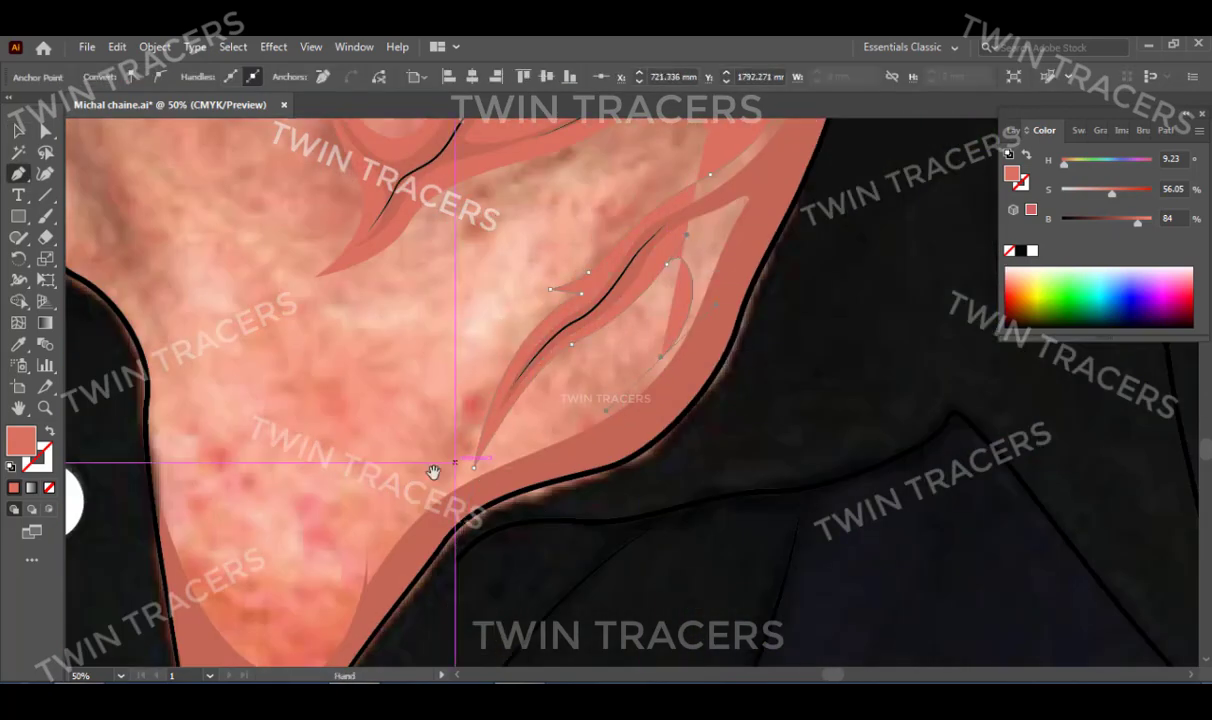
{"action": "left_click_drag", "start_coordinate": [433, 472], "coordinate": [520, 349]}
Curve a shading shape from the collar up along the neck edge.
{"action": "left_click", "coordinate": [420, 357]}
{"action": "left_click_drag", "start_coordinate": [474, 413], "coordinate": [422, 484]}
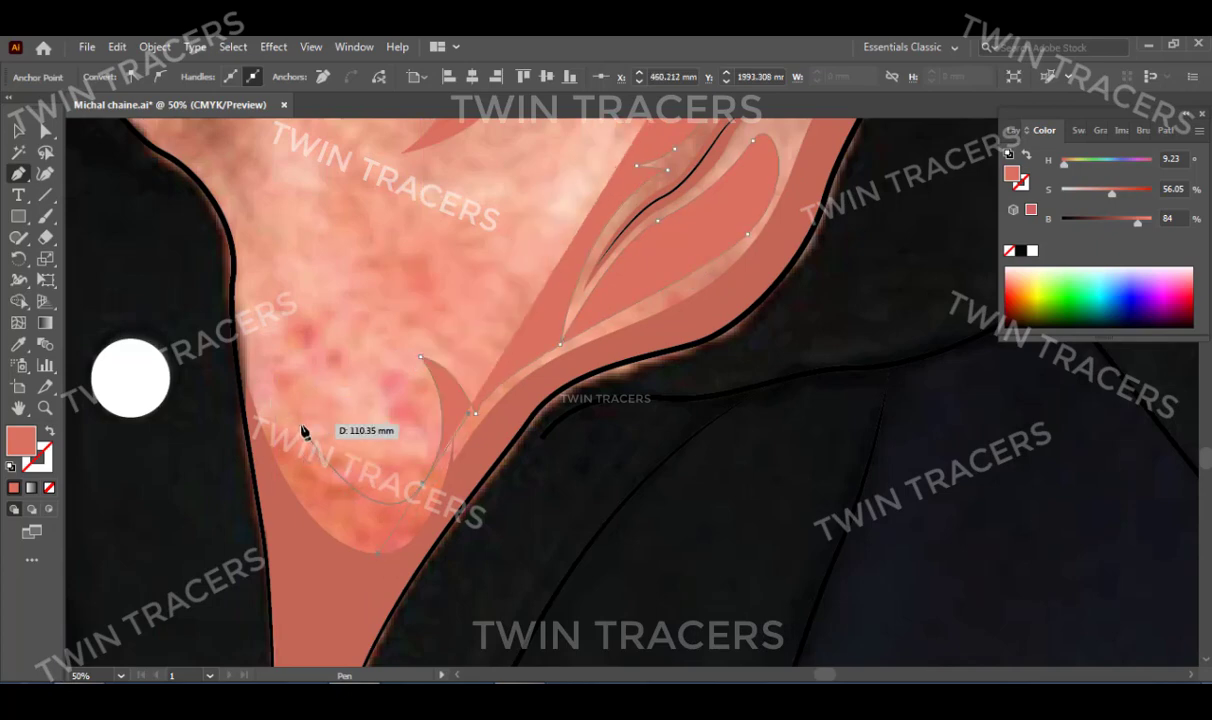
{"action": "mouse_move", "coordinate": [305, 432]}
{"action": "left_mouse_down"}
{"action": "mouse_move", "coordinate": [356, 568]}
{"action": "mouse_move", "coordinate": [316, 379]}
{"action": "mouse_move", "coordinate": [440, 360]}
{"action": "left_mouse_up"}
{"action": "left_click", "coordinate": [427, 354]}
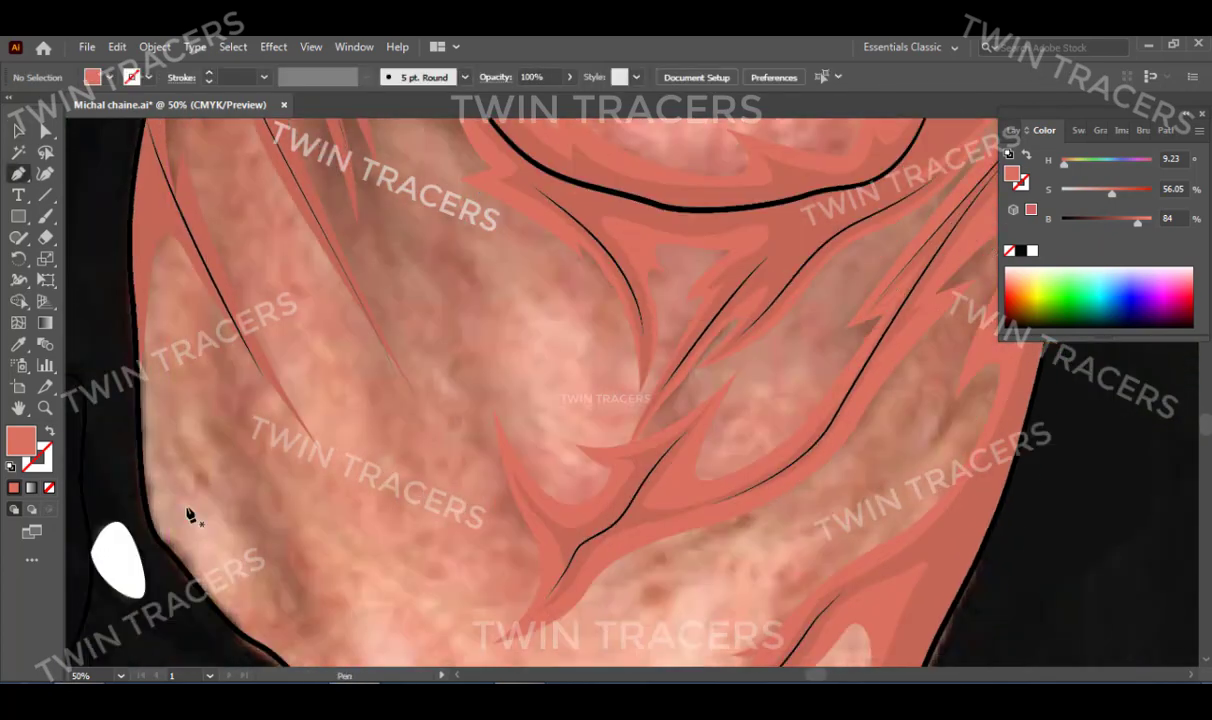
{"action": "scroll", "coordinate": [262, 381], "scroll_direction": "up", "scroll_amount": 3}
{"action": "left_click_drag", "start_coordinate": [235, 476], "coordinate": [200, 299]}
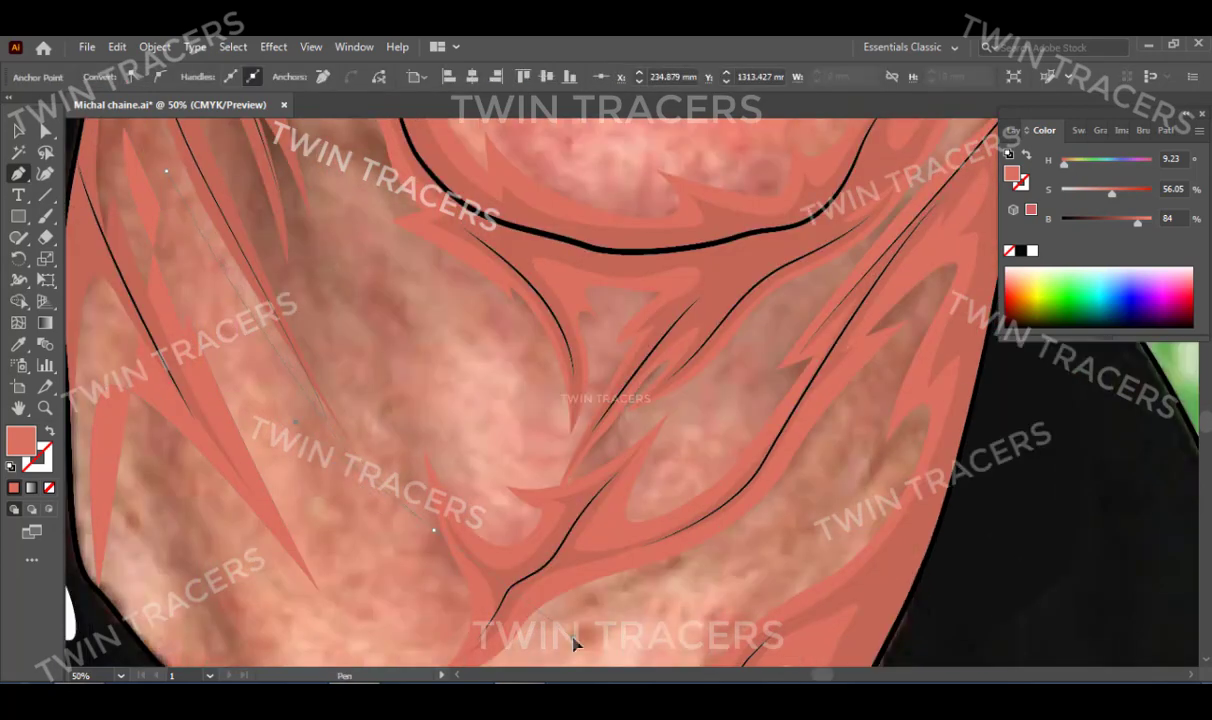
{"action": "mouse_move", "coordinate": [273, 386]}
{"action": "left_mouse_down"}
{"action": "mouse_move", "coordinate": [310, 424]}
{"action": "mouse_move", "coordinate": [322, 490]}
{"action": "left_mouse_up"}
{"action": "scroll", "coordinate": [310, 418], "scroll_direction": "up", "scroll_amount": 3}
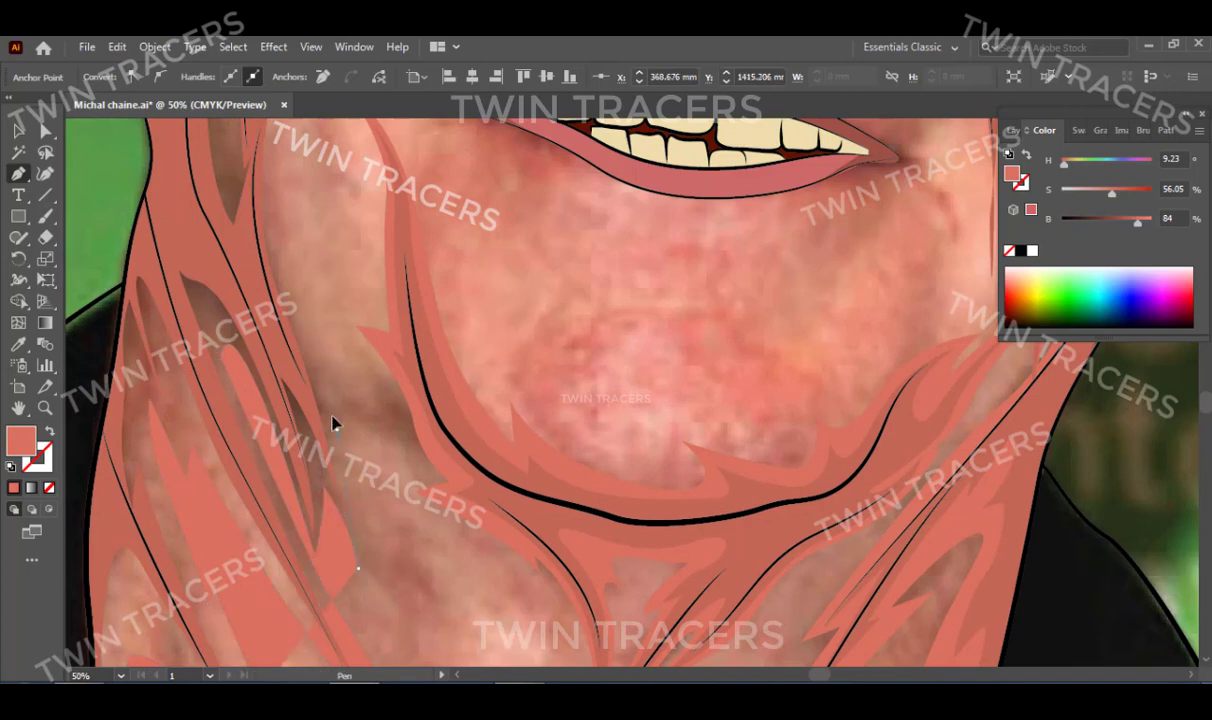
{"action": "scroll", "coordinate": [333, 424], "scroll_direction": "up", "scroll_amount": 4}
{"action": "scroll", "coordinate": [333, 379], "scroll_direction": "up", "scroll_amount": 7}
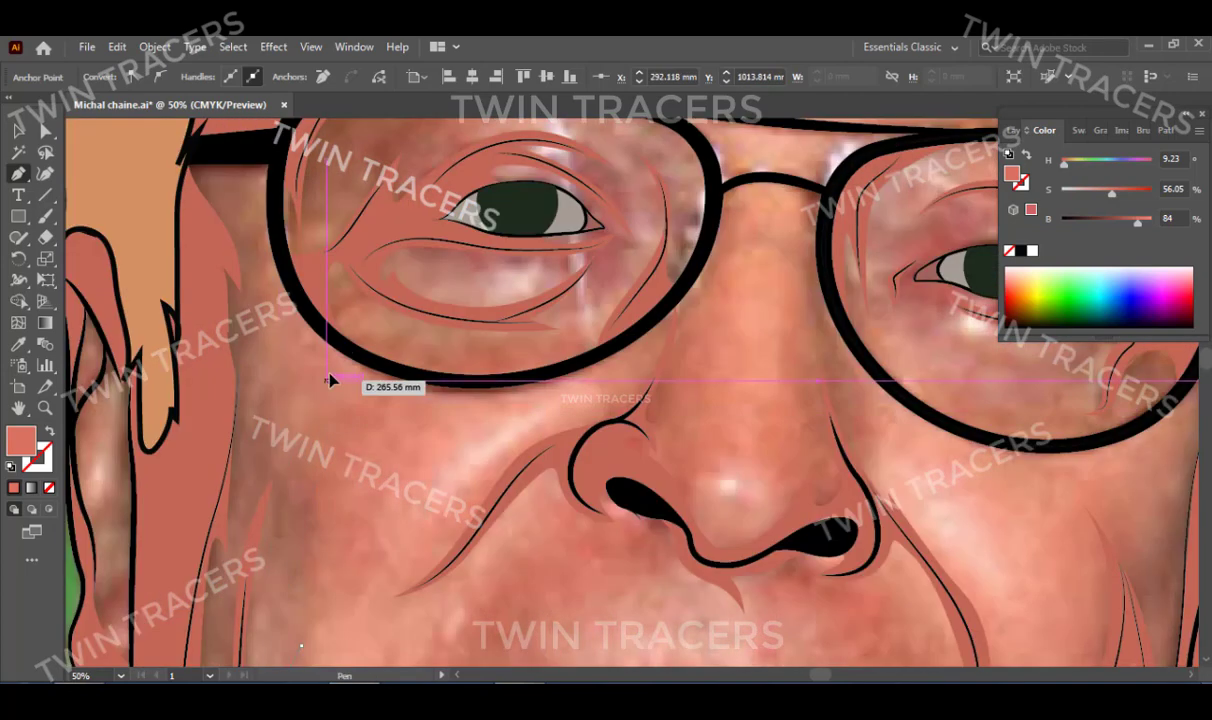
{"action": "scroll", "coordinate": [347, 336], "scroll_direction": "down", "scroll_amount": 4}
Add a final cheek point, finish the neck shading path and zoom out to review.
{"action": "left_click", "coordinate": [341, 371]}
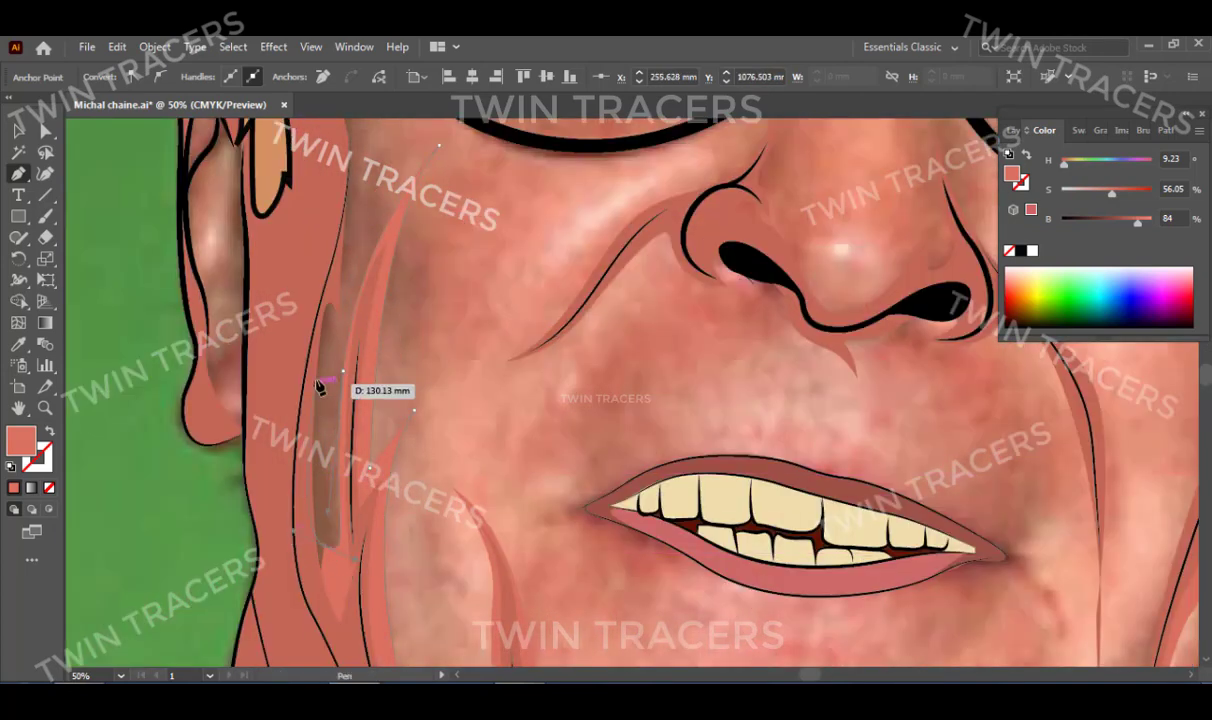
{"action": "scroll", "coordinate": [336, 326], "scroll_direction": "up", "scroll_amount": 4}
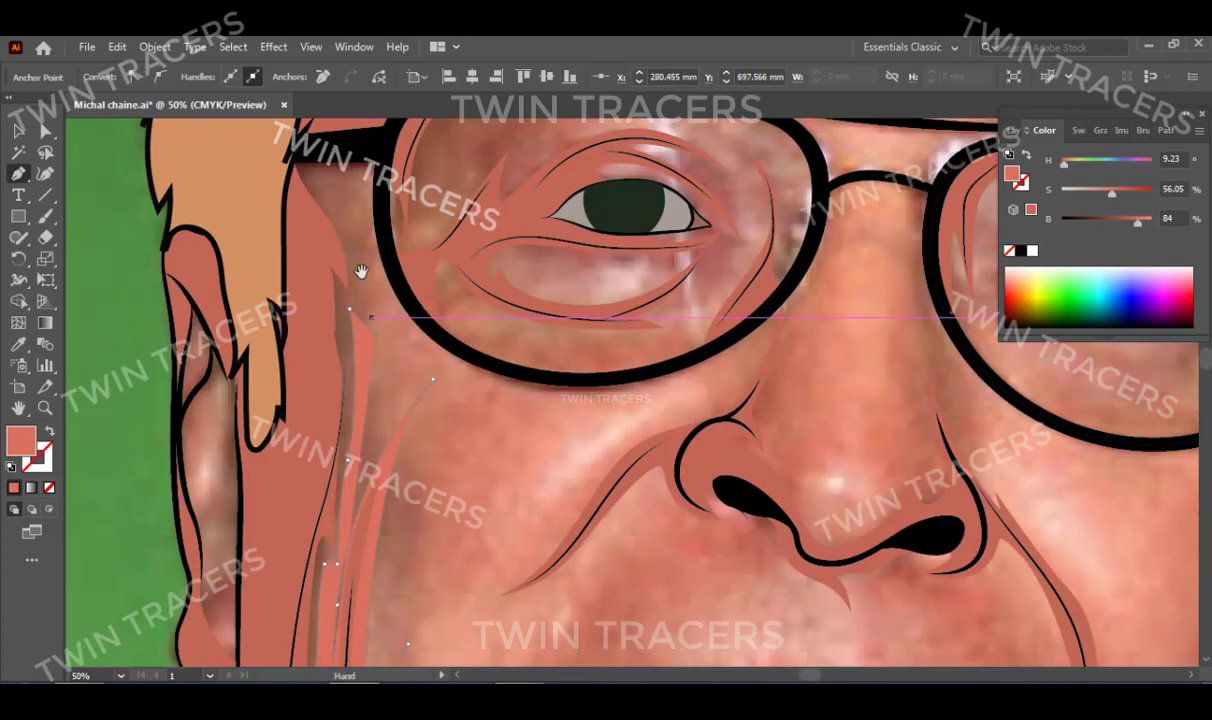
{"action": "scroll", "coordinate": [360, 270], "scroll_direction": "up", "scroll_amount": 4}
{"action": "scroll", "coordinate": [346, 392], "scroll_direction": "down", "scroll_amount": 3}
{"action": "scroll", "coordinate": [349, 590], "scroll_direction": "down", "scroll_amount": 5}
{"action": "scroll", "coordinate": [344, 446], "scroll_direction": "down", "scroll_amount": 3}
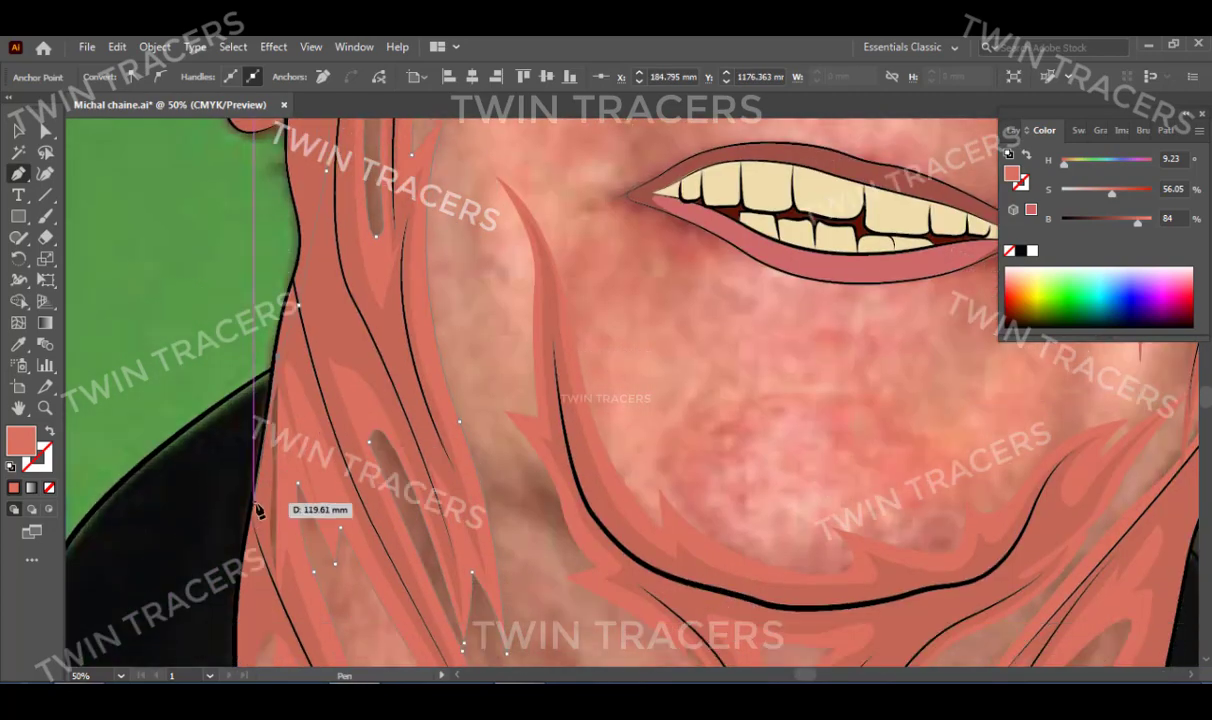
{"action": "scroll", "coordinate": [262, 503], "scroll_direction": "down", "scroll_amount": 5}
{"action": "scroll", "coordinate": [257, 541], "scroll_direction": "down", "scroll_amount": 4}
{"action": "key", "text": "Escape"}
{"action": "scroll", "coordinate": [514, 487], "scroll_direction": "down", "scroll_amount": 1}
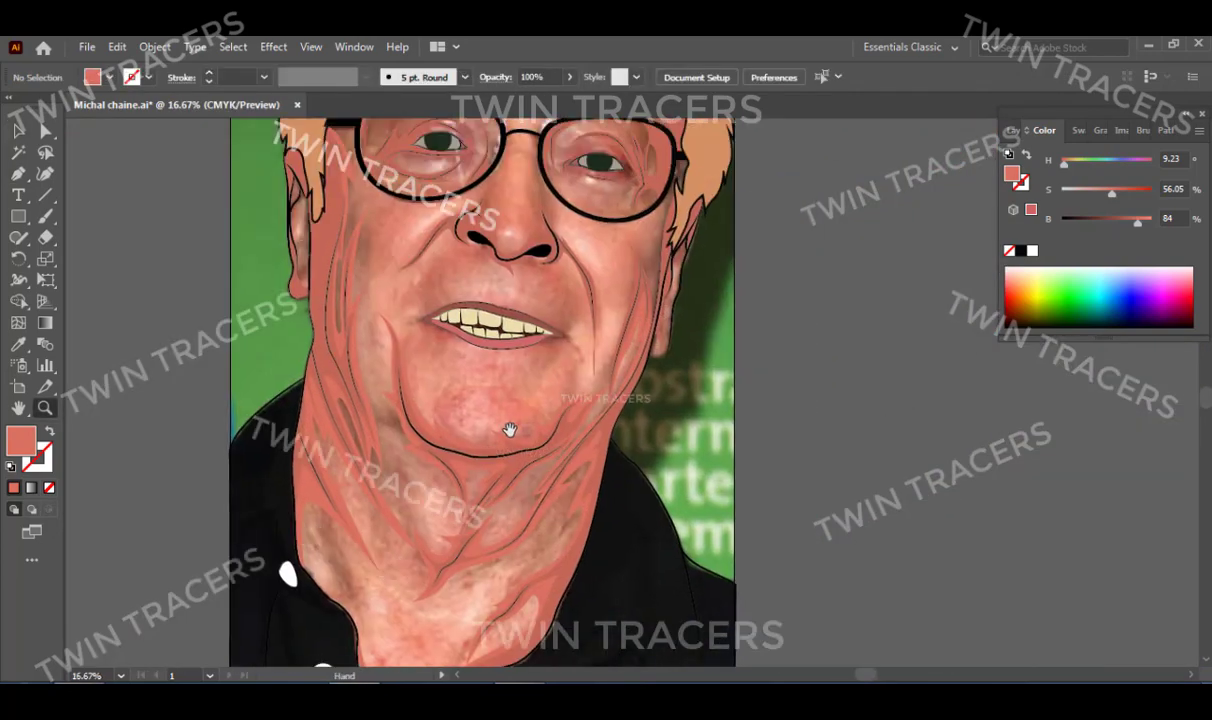
{"action": "scroll", "coordinate": [555, 495], "scroll_direction": "up", "scroll_amount": 1}
Pen-trace a shading shape along the nose crease, cheek and nostril.
{"action": "scroll", "coordinate": [615, 422], "scroll_direction": "up", "scroll_amount": 1}
{"action": "left_click_drag", "start_coordinate": [615, 422], "coordinate": [715, 472]}
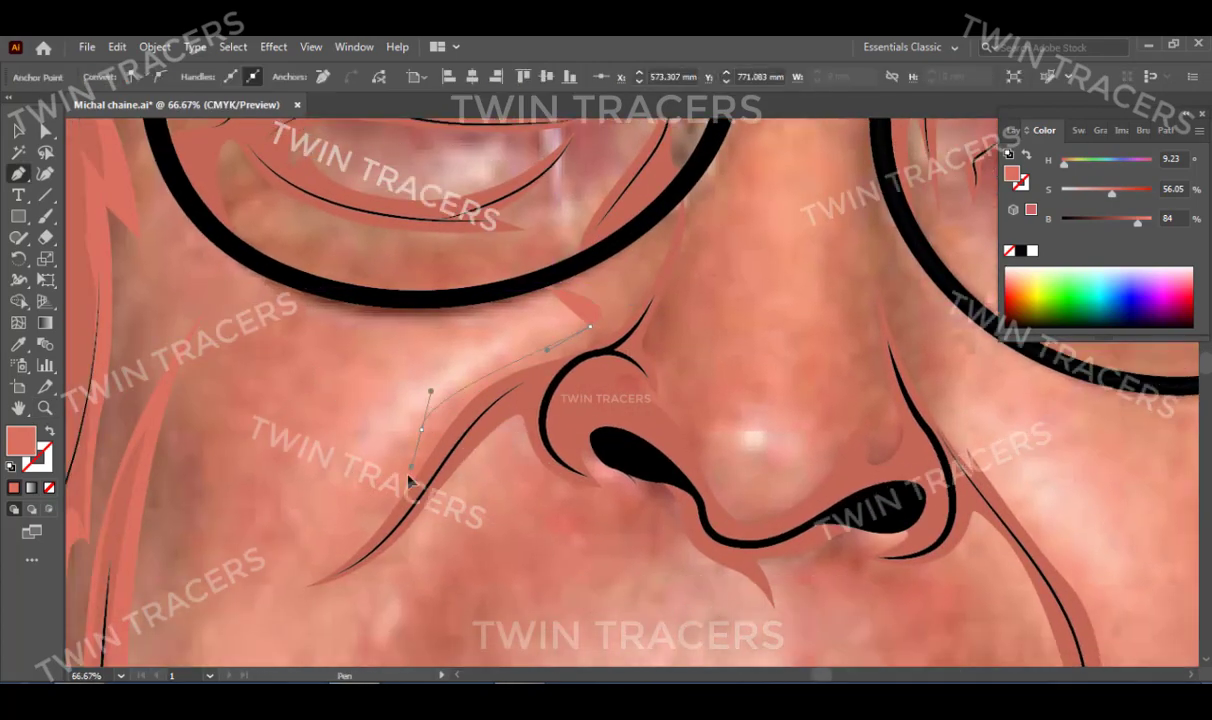
{"action": "left_click_drag", "start_coordinate": [250, 600], "coordinate": [410, 385]}
{"action": "left_click", "coordinate": [340, 437]}
{"action": "scroll", "coordinate": [340, 445], "scroll_direction": "up", "scroll_amount": 2}
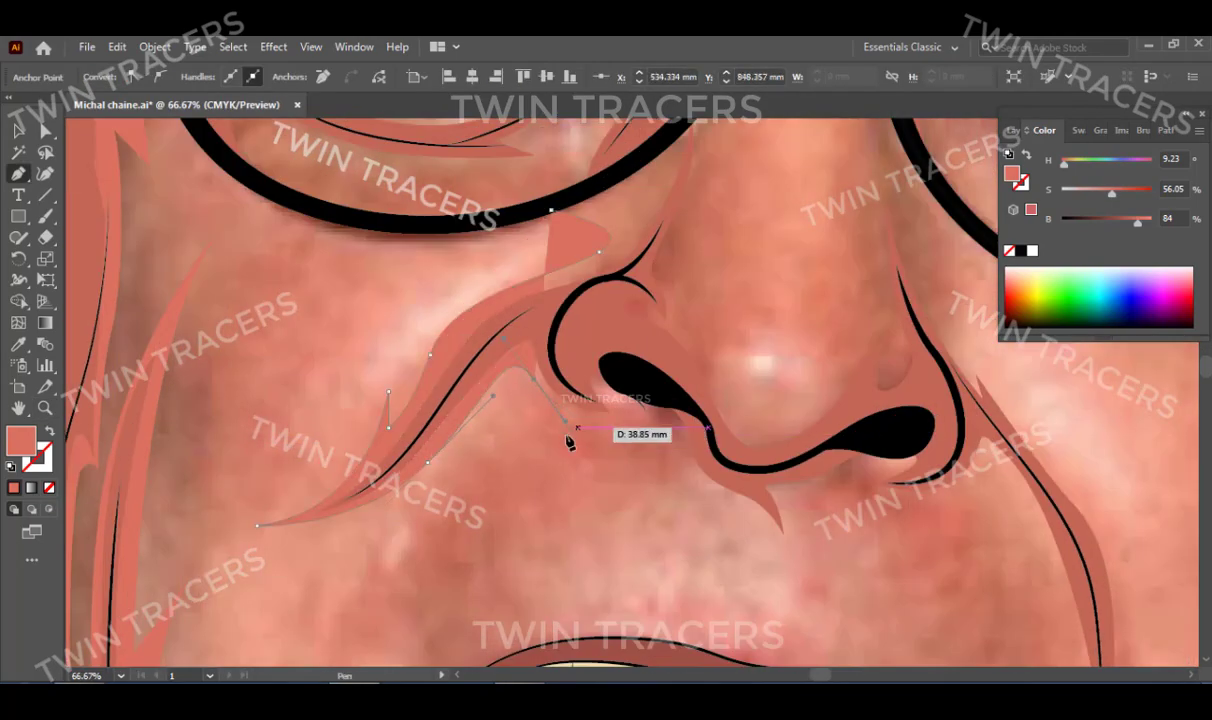
{"action": "scroll", "coordinate": [473, 460], "scroll_direction": "down", "scroll_amount": 2}
{"action": "left_click_drag", "start_coordinate": [460, 448], "coordinate": [502, 423]}
{"action": "left_click", "coordinate": [418, 473]}
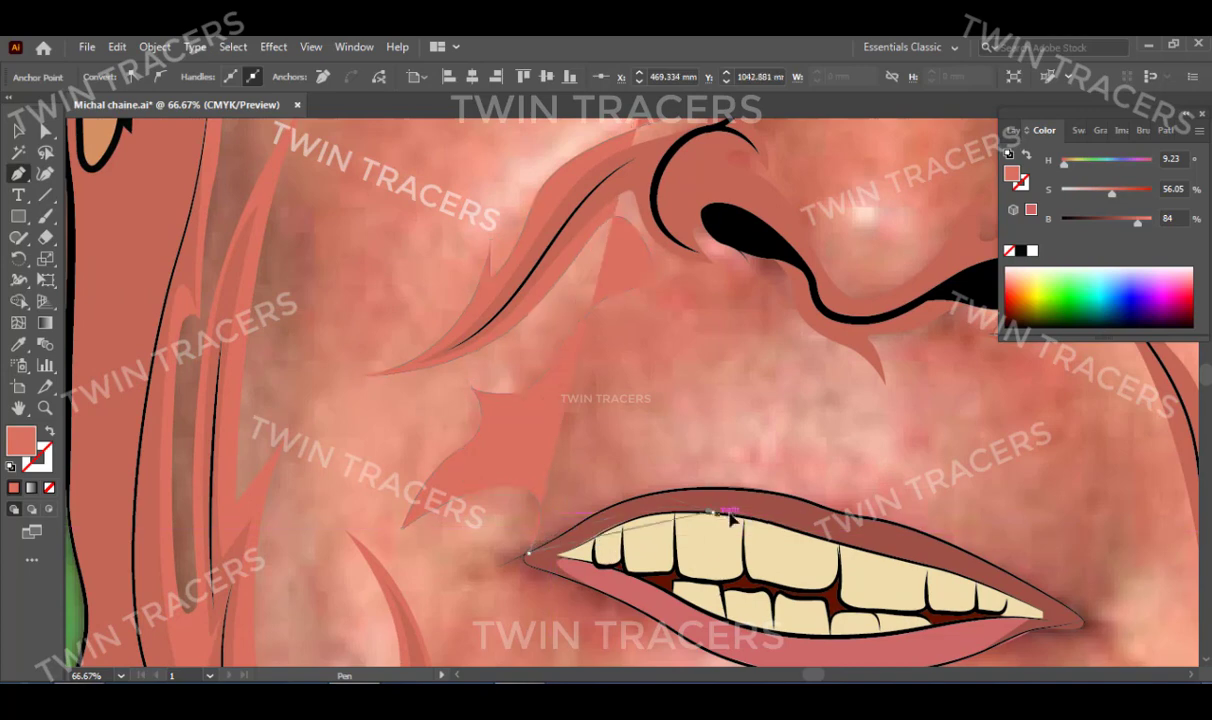
Switch to outline-only fill and curve shading points above the mouth and right of the nose.
{"action": "key", "text": "shift+x"}
{"action": "scroll", "coordinate": [698, 506], "scroll_direction": "up", "scroll_amount": 2}
{"action": "left_click_drag", "start_coordinate": [668, 482], "coordinate": [668, 490]}
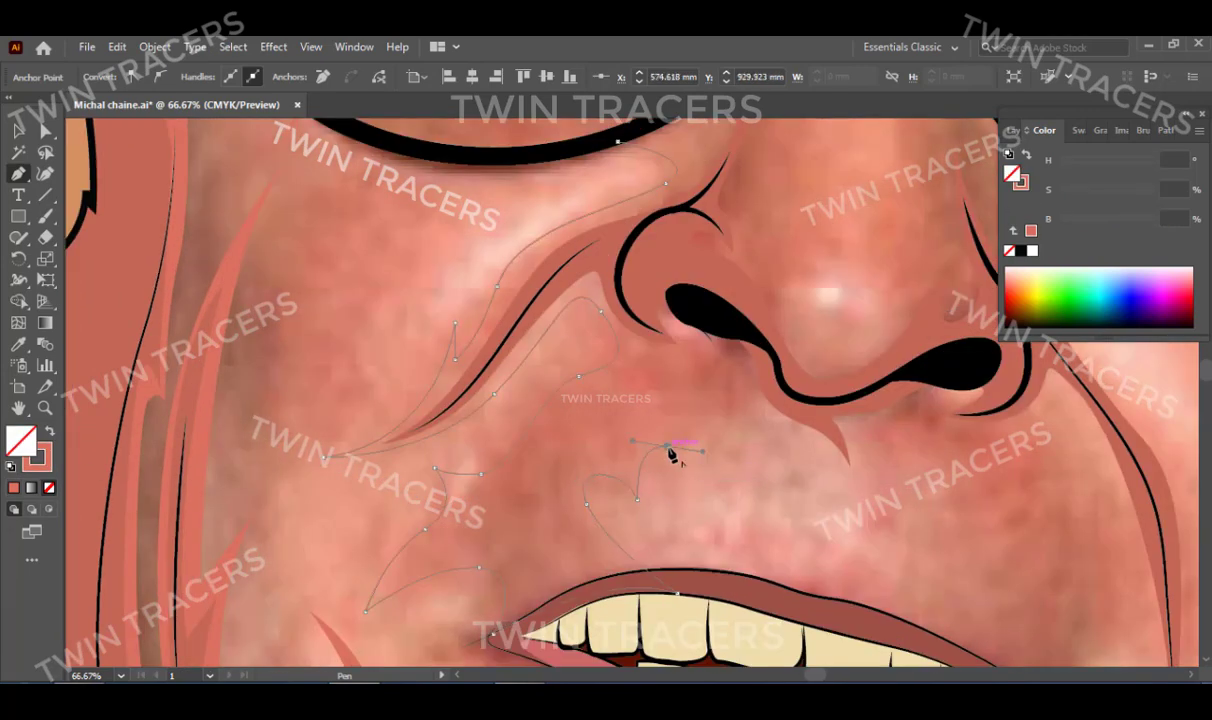
{"action": "left_click_drag", "start_coordinate": [850, 438], "coordinate": [916, 432]}
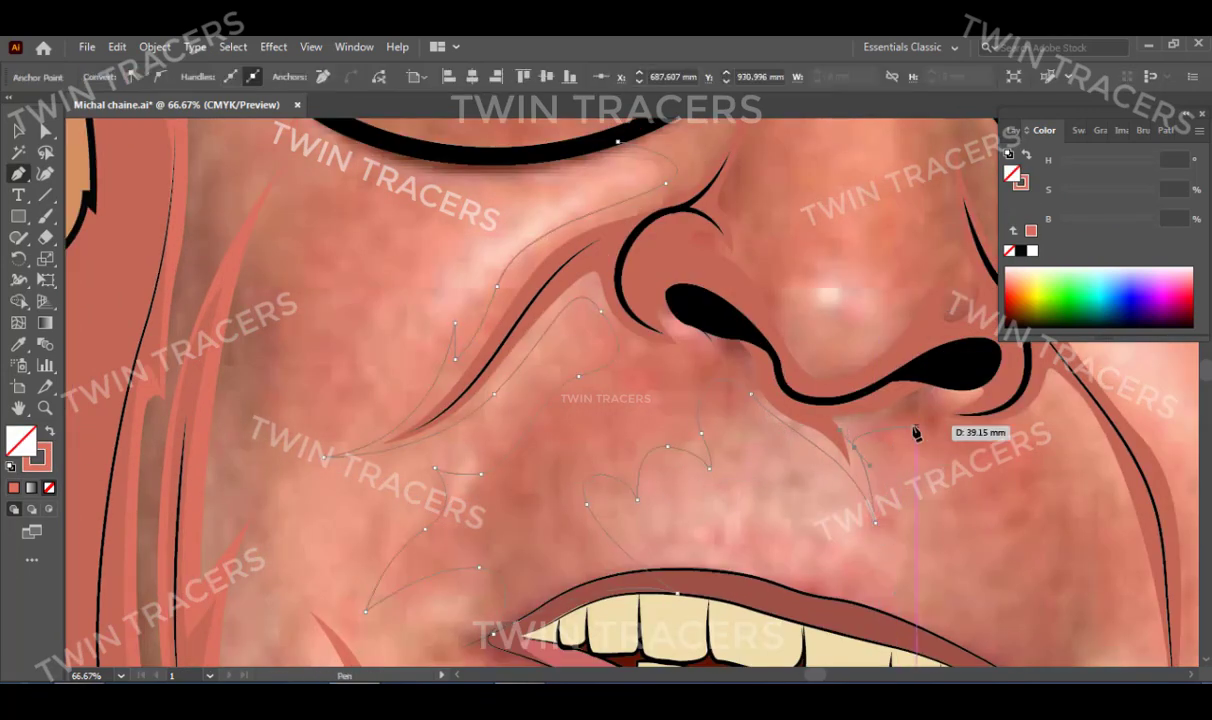
{"action": "scroll", "coordinate": [928, 440], "scroll_direction": "down", "scroll_amount": 2}
{"action": "scroll", "coordinate": [900, 419], "scroll_direction": "down", "scroll_amount": 2}
{"action": "scroll", "coordinate": [906, 514], "scroll_direction": "down", "scroll_amount": 2}
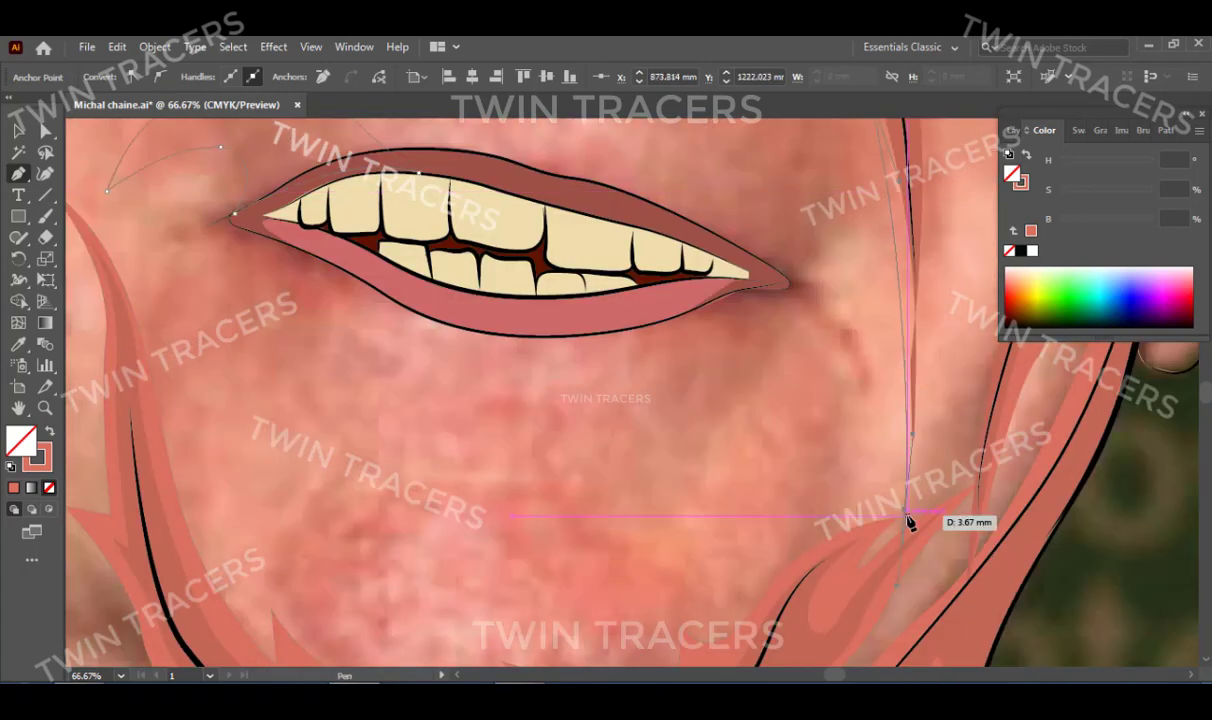
{"action": "scroll", "coordinate": [939, 203], "scroll_direction": "up", "scroll_amount": 3}
{"action": "scroll", "coordinate": [920, 406], "scroll_direction": "up", "scroll_amount": 1}
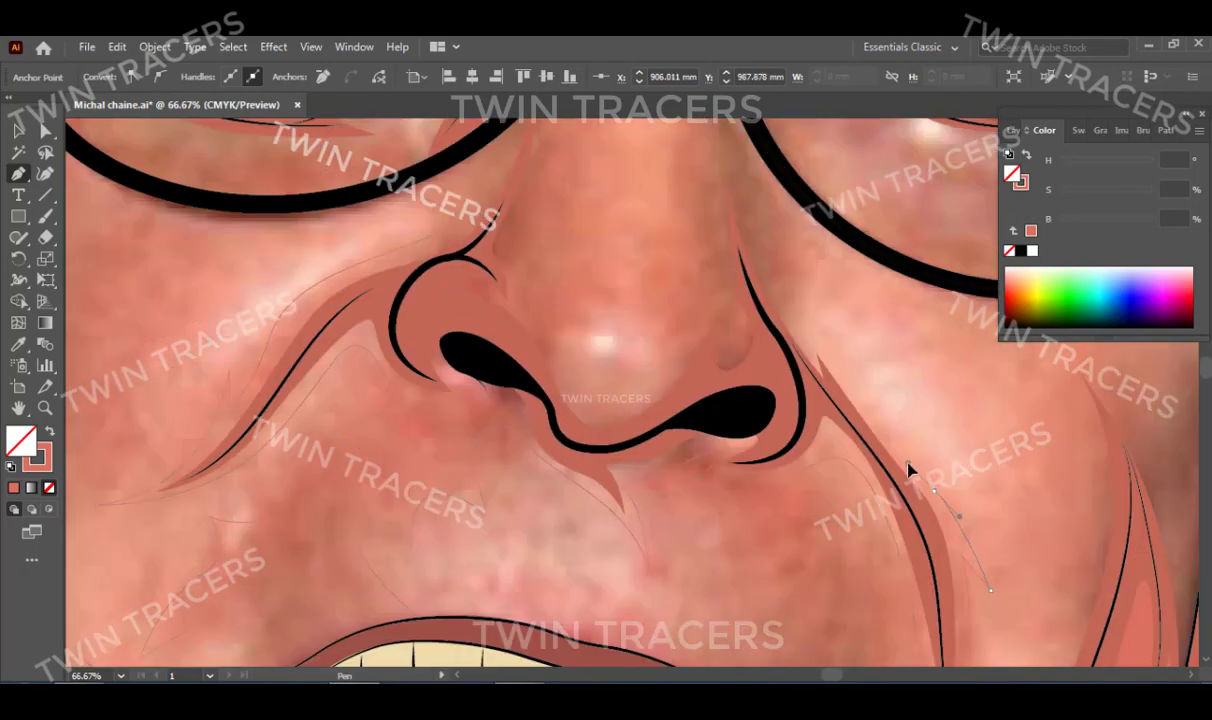
{"action": "scroll", "coordinate": [800, 292], "scroll_direction": "up", "scroll_amount": 3}
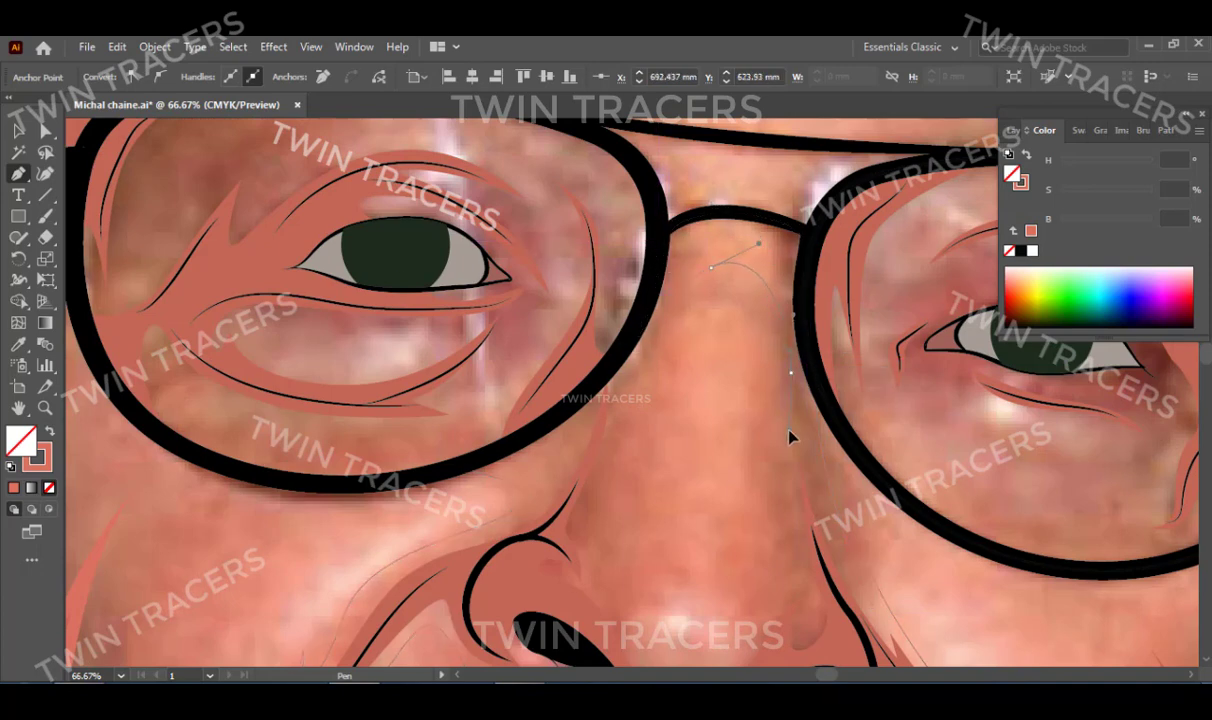
{"action": "scroll", "coordinate": [789, 436], "scroll_direction": "down", "scroll_amount": 3}
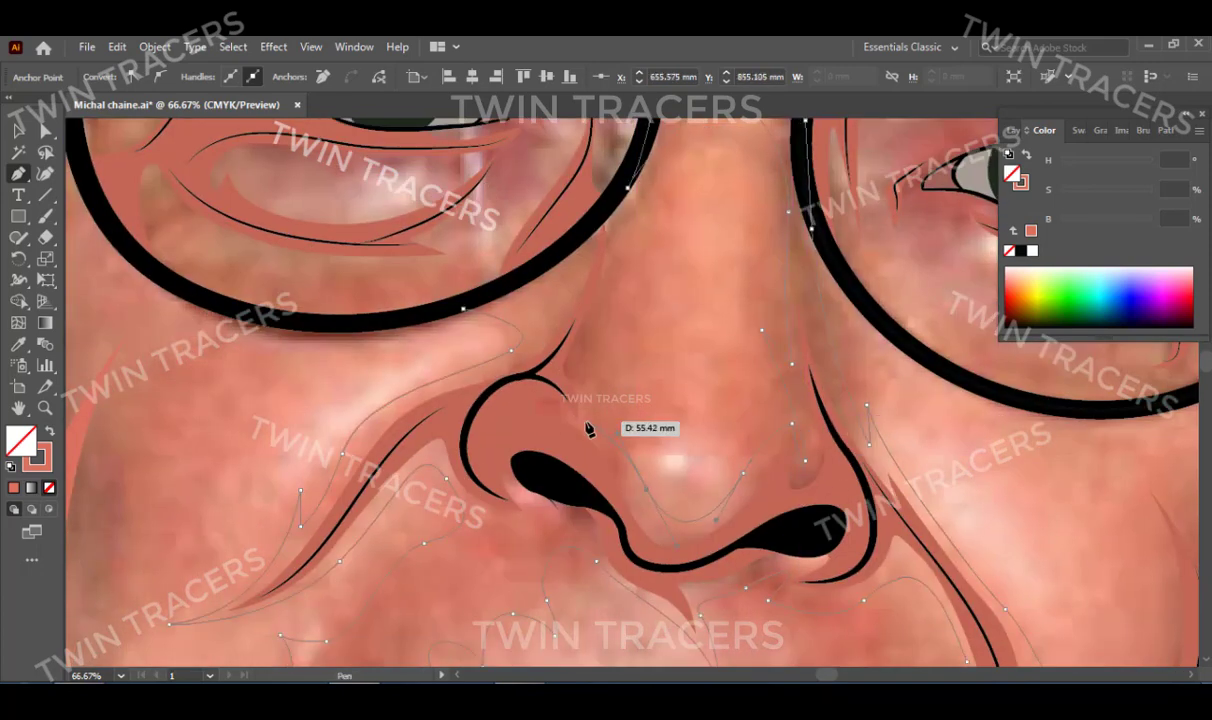
{"action": "scroll", "coordinate": [627, 217], "scroll_direction": "up", "scroll_amount": 3}
Deselect the nose shading paths and zoom out to view the whole portrait.
{"action": "key", "text": "v"}
{"action": "left_click", "coordinate": [506, 522]}
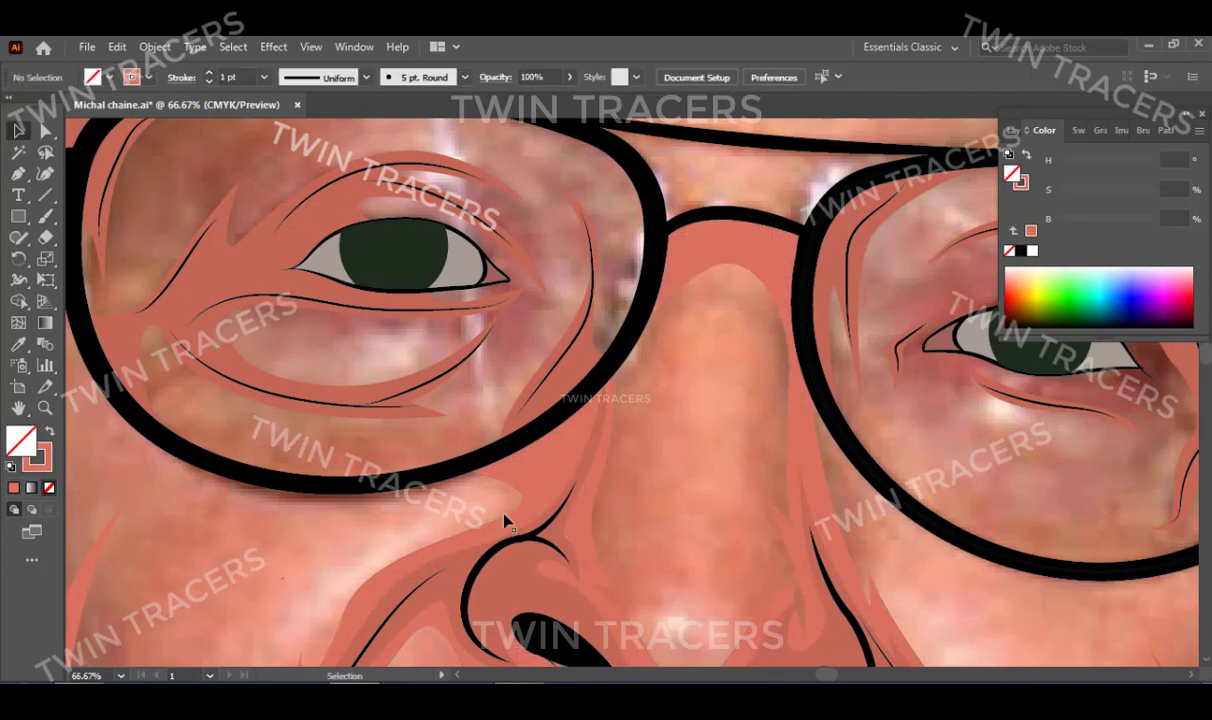
{"action": "key", "text": "z"}
{"action": "left_click", "coordinate": [655, 392], "text": "alt"}
Show the Layer 1 reference photo and toggle Layer 7's light shading off and on to compare.
{"action": "left_click", "coordinate": [1018, 130]}
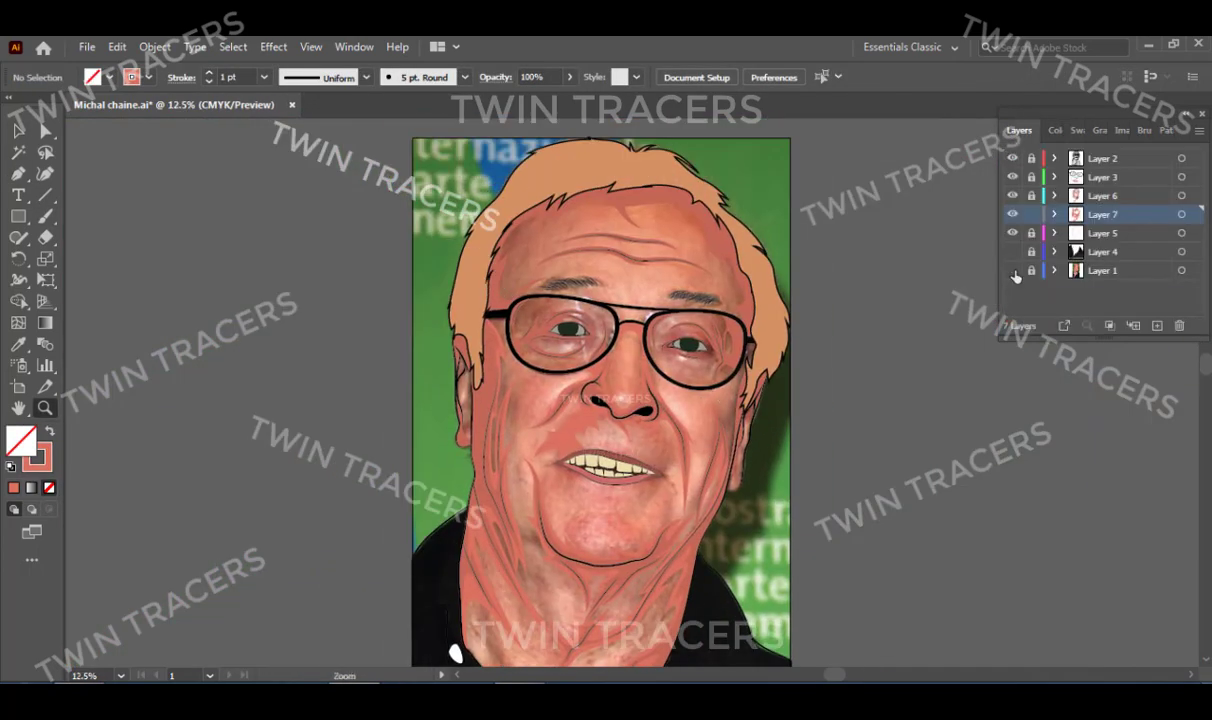
{"action": "left_click", "coordinate": [1013, 270]}
{"action": "key", "text": "v"}
{"action": "scroll", "coordinate": [645, 407], "scroll_direction": "up", "scroll_amount": 4}
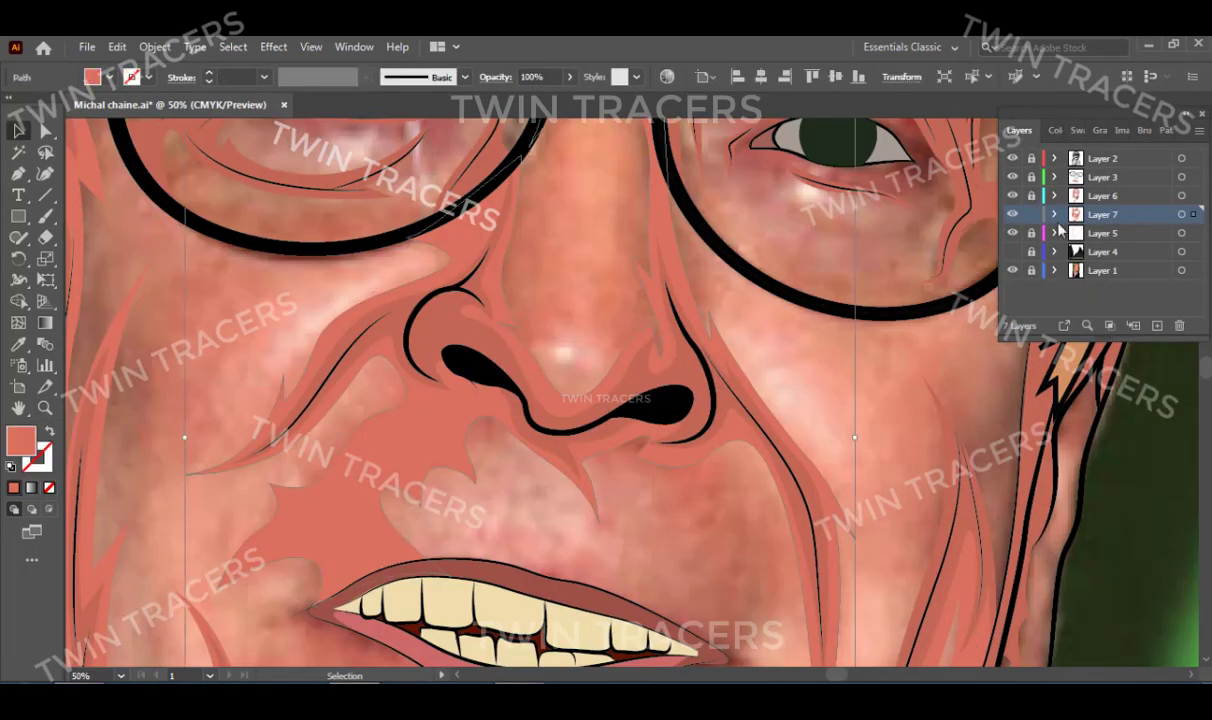
{"action": "left_click", "coordinate": [1013, 214]}
{"action": "left_click", "coordinate": [1181, 195]}
{"action": "left_click", "coordinate": [1013, 214]}
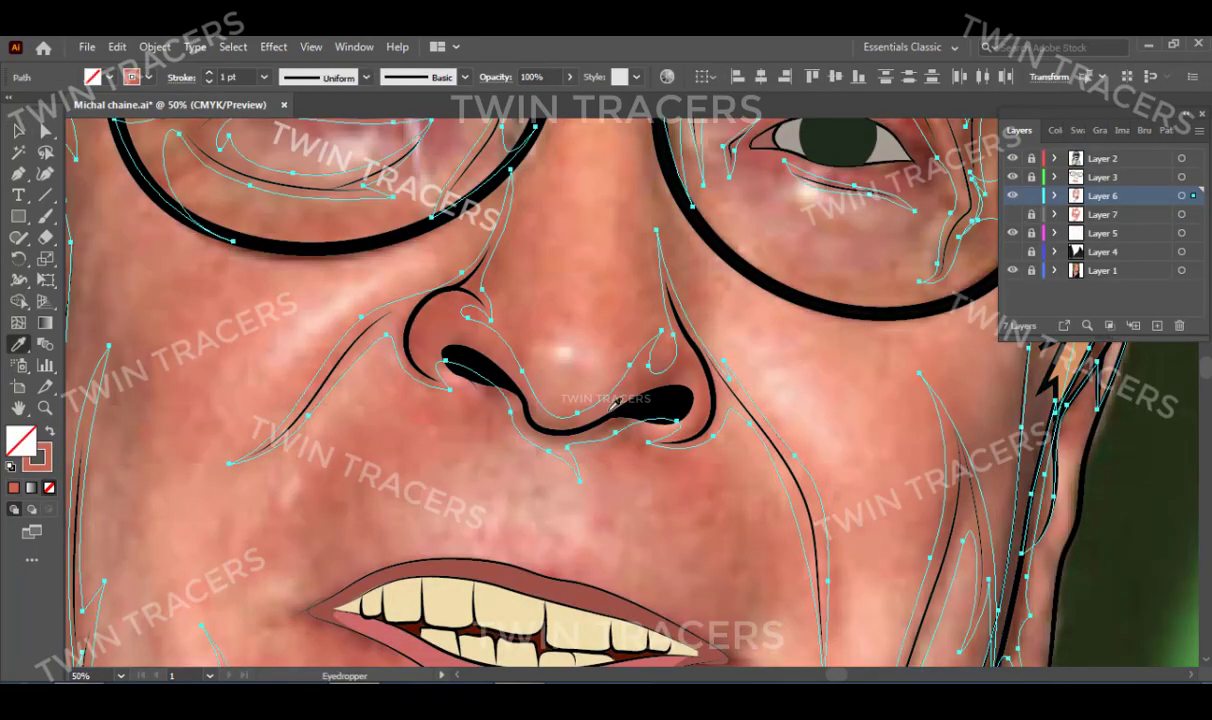
{"action": "left_click", "coordinate": [598, 338]}
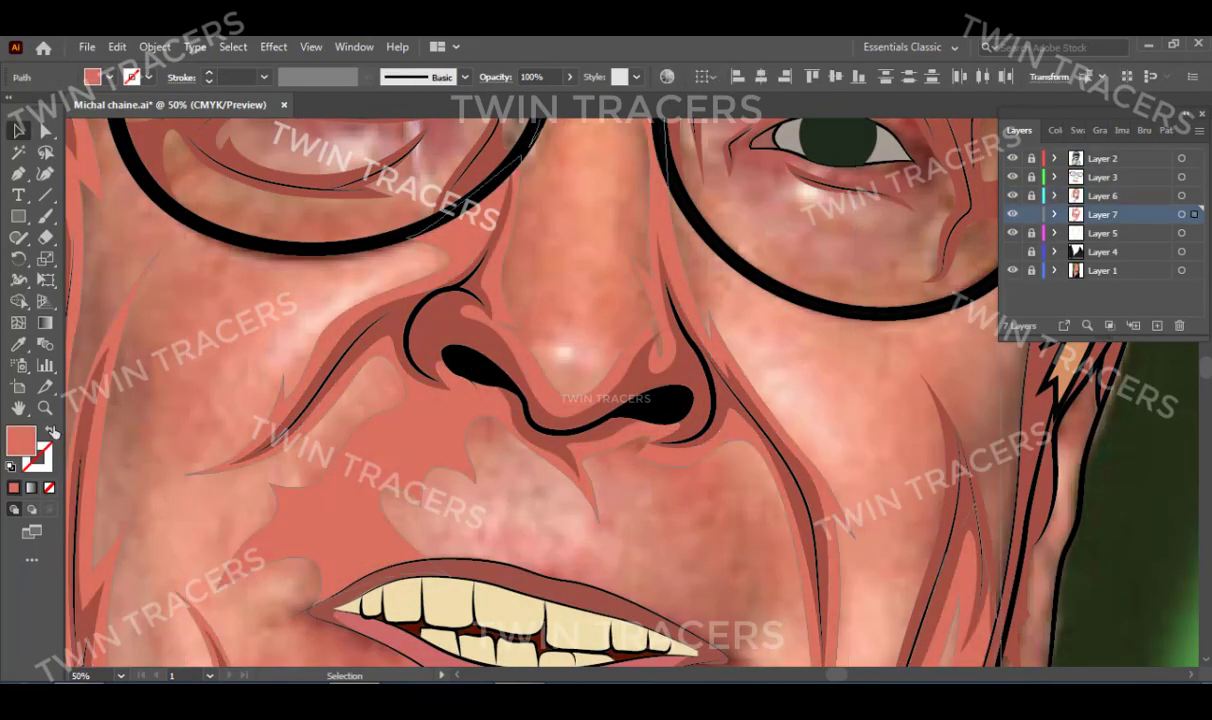
Pen-draw a closed shading shape around the glasses bridge.
{"action": "scroll", "coordinate": [698, 397], "scroll_direction": "down", "scroll_amount": 3}
{"action": "scroll", "coordinate": [698, 397], "scroll_direction": "up", "scroll_amount": 2}
{"action": "scroll", "coordinate": [698, 397], "scroll_direction": "up", "scroll_amount": 1}
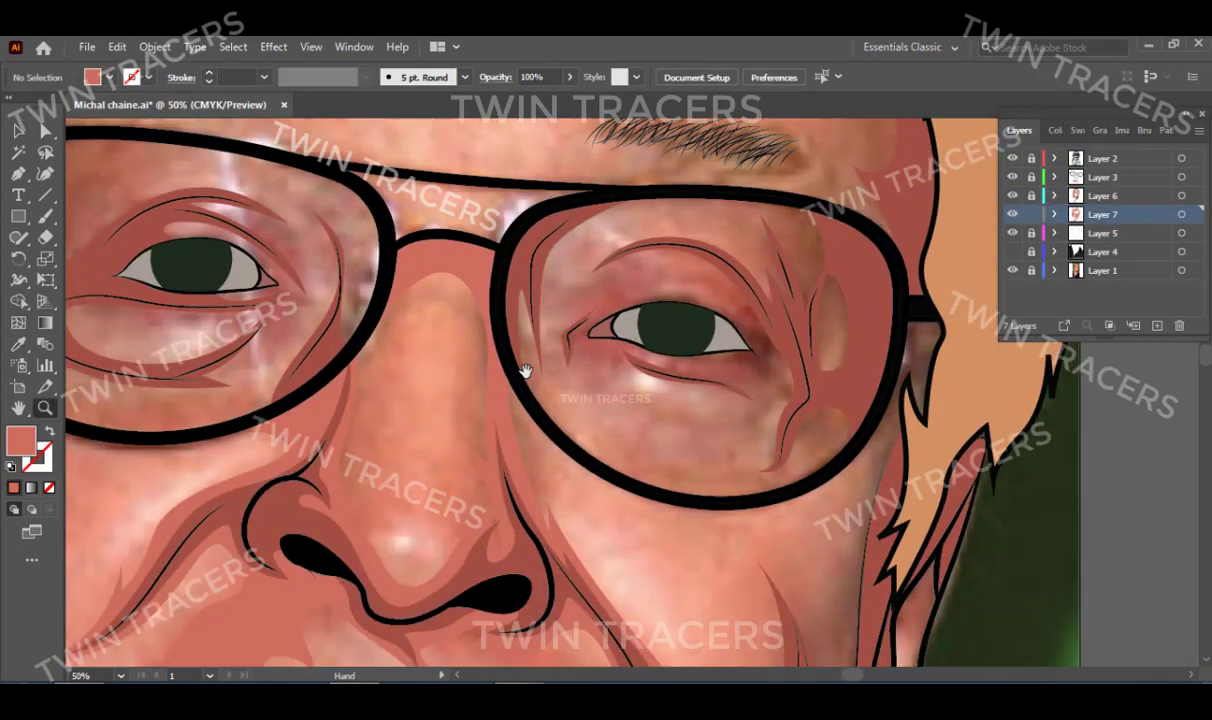
{"action": "scroll", "coordinate": [600, 427], "scroll_direction": "up", "scroll_amount": 1}
{"action": "key", "text": "p"}
{"action": "scroll", "coordinate": [604, 432], "scroll_direction": "up", "scroll_amount": 2}
{"action": "left_click", "coordinate": [600, 453]}
{"action": "left_click", "coordinate": [600, 392]}
{"action": "left_click", "coordinate": [715, 404]}
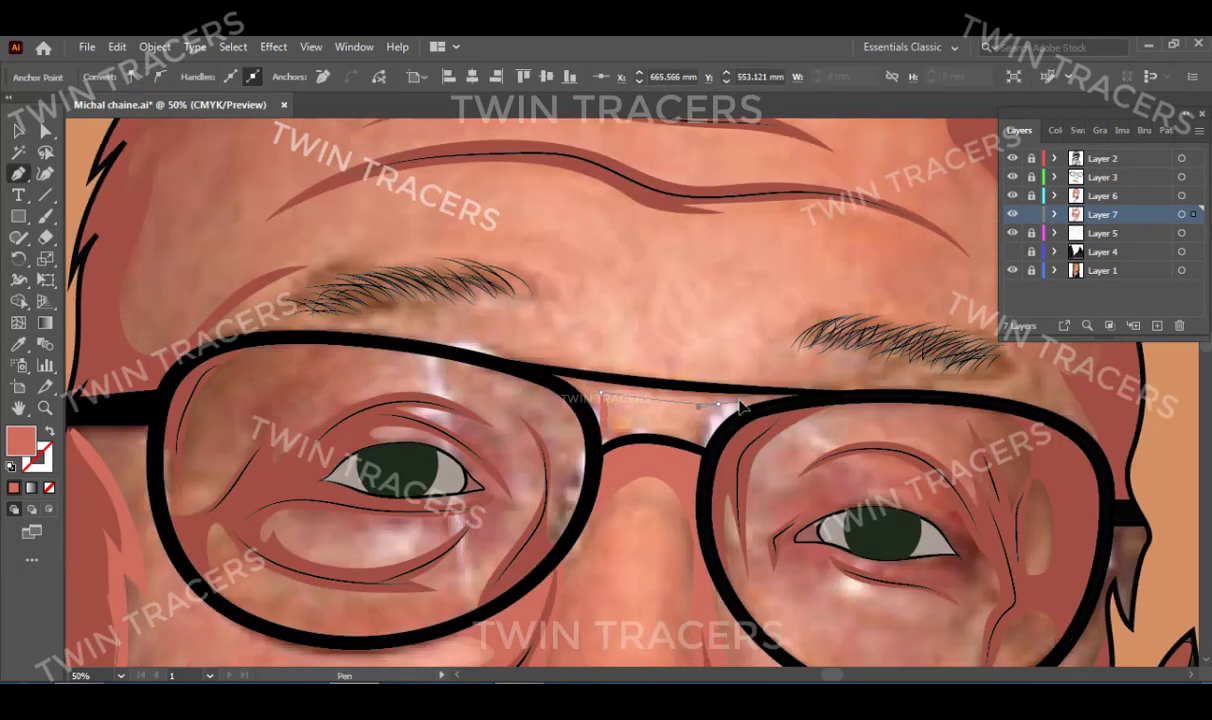
{"action": "left_click", "coordinate": [600, 392]}
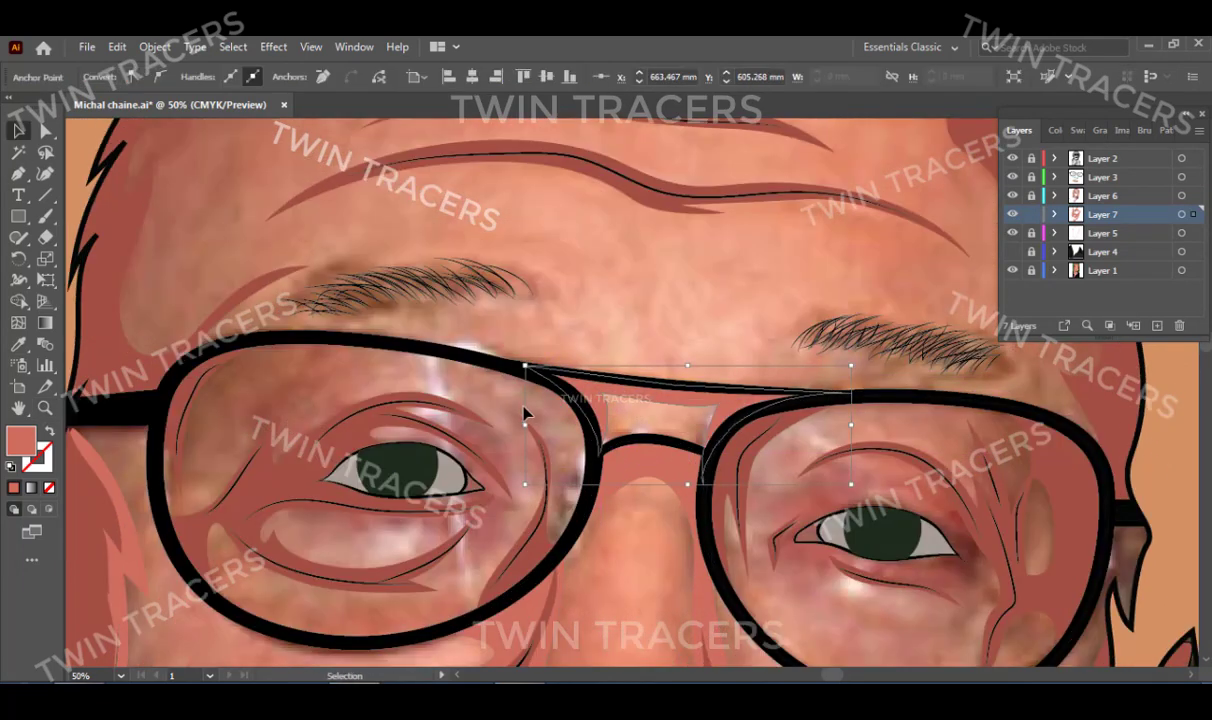
Start an outline-only shading path curving under the left eye.
{"action": "left_click_drag", "start_coordinate": [550, 515], "coordinate": [625, 530]}
{"action": "left_click_drag", "start_coordinate": [682, 373], "coordinate": [830, 380]}
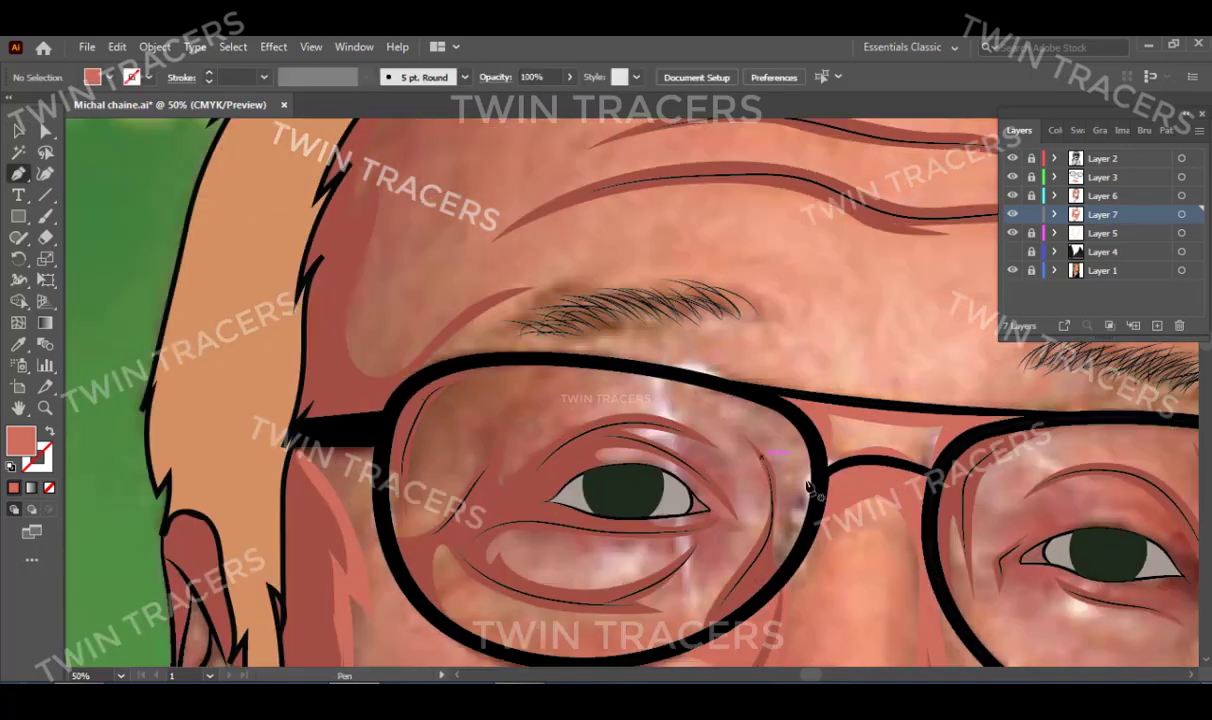
{"action": "left_click", "coordinate": [794, 487]}
{"action": "mouse_move", "coordinate": [745, 396]}
{"action": "left_mouse_down"}
{"action": "mouse_move", "coordinate": [530, 372]}
{"action": "mouse_move", "coordinate": [716, 428]}
{"action": "left_mouse_up"}
{"action": "key", "text": "shift+x"}
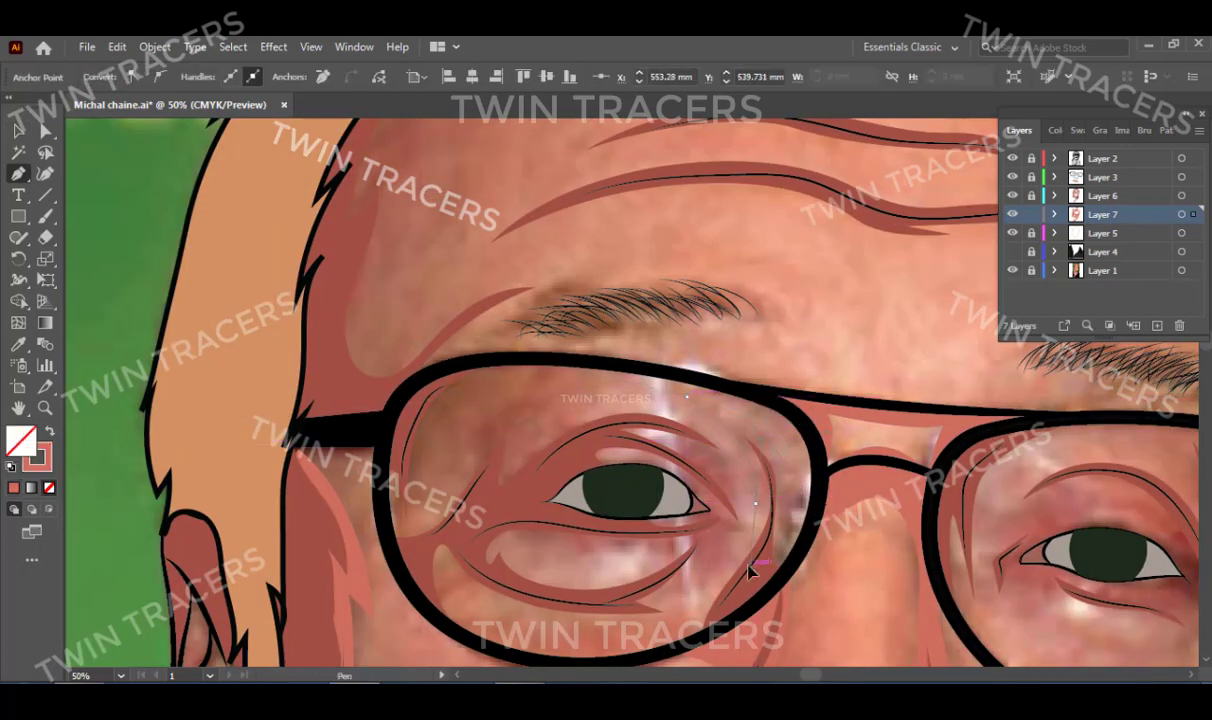
{"action": "scroll", "coordinate": [750, 570], "scroll_direction": "down", "scroll_amount": 2}
{"action": "left_click_drag", "start_coordinate": [721, 543], "coordinate": [717, 568]}
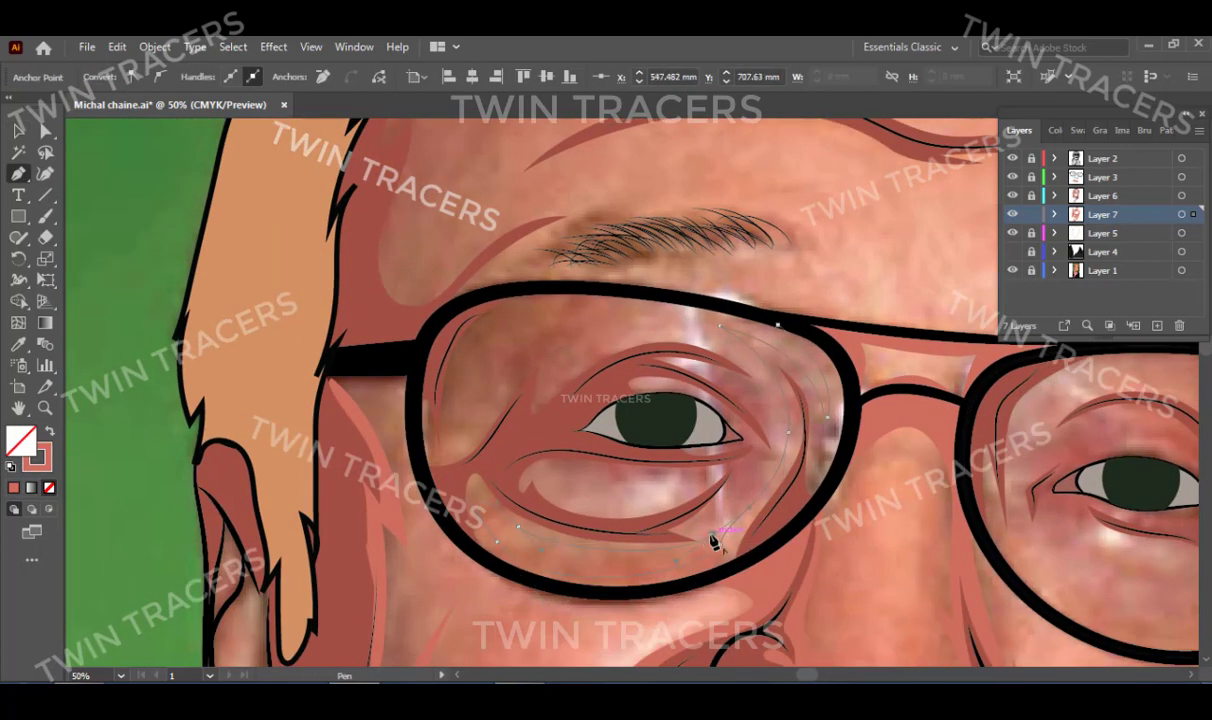
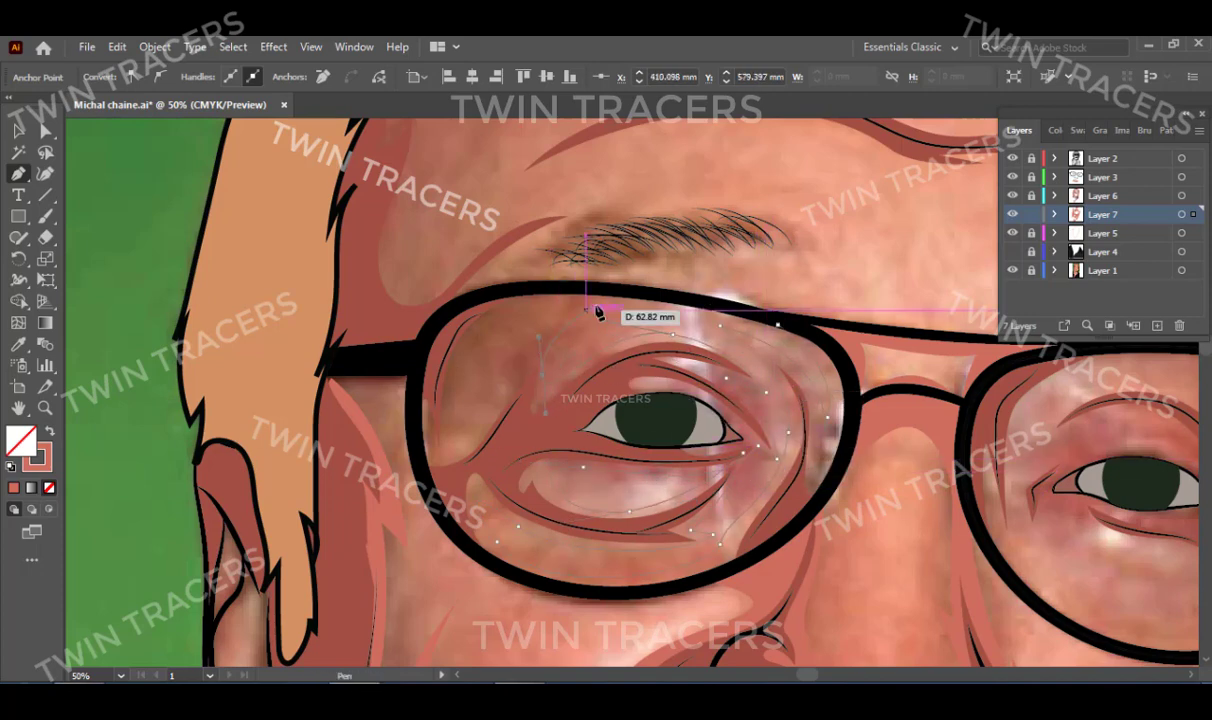
Trace a curved skin-shading path along the rim of the left lens.
{"action": "left_click_drag", "start_coordinate": [440, 327], "coordinate": [433, 362]}
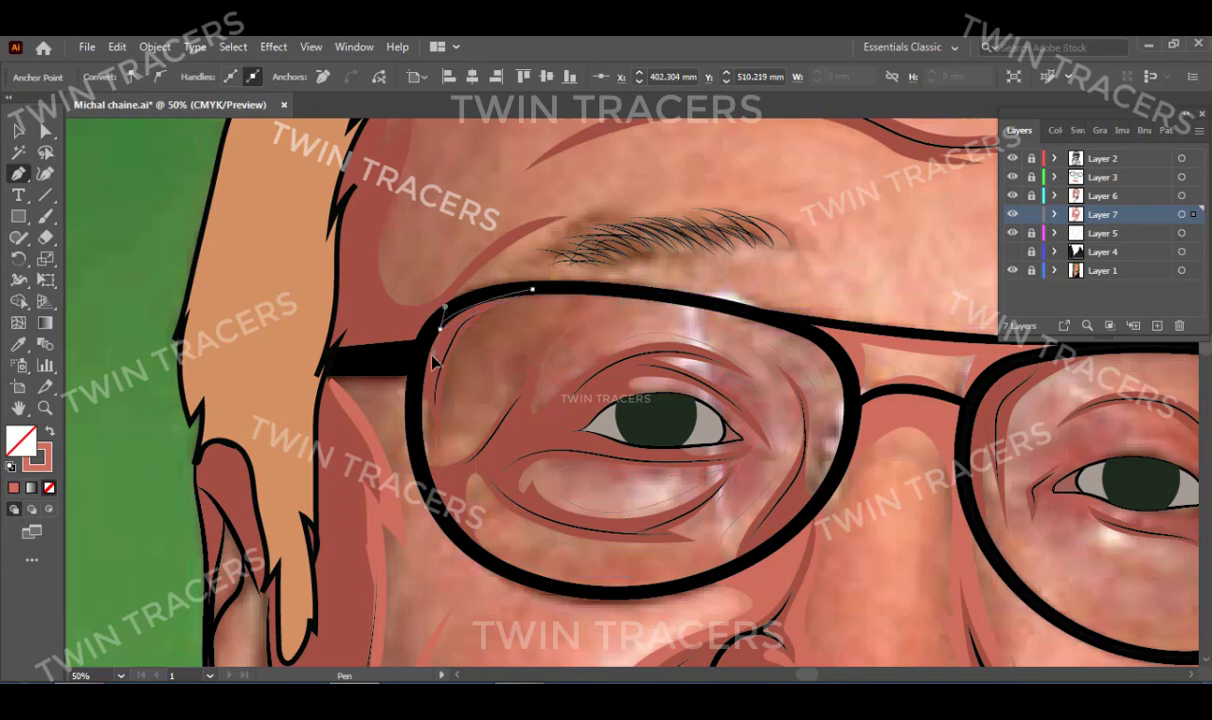
{"action": "left_click", "coordinate": [676, 578]}
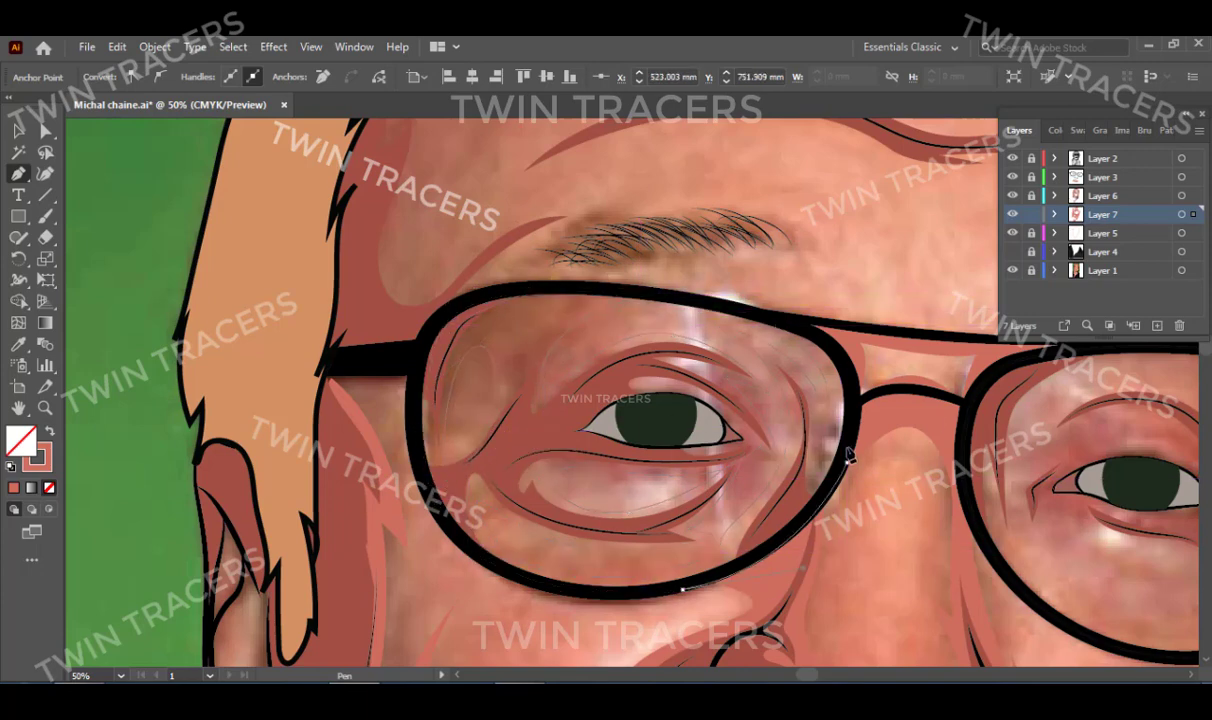
{"action": "mouse_move", "coordinate": [1065, 558]}
{"action": "left_mouse_down"}
{"action": "mouse_move", "coordinate": [842, 473]}
{"action": "mouse_move", "coordinate": [652, 478]}
{"action": "left_mouse_up"}
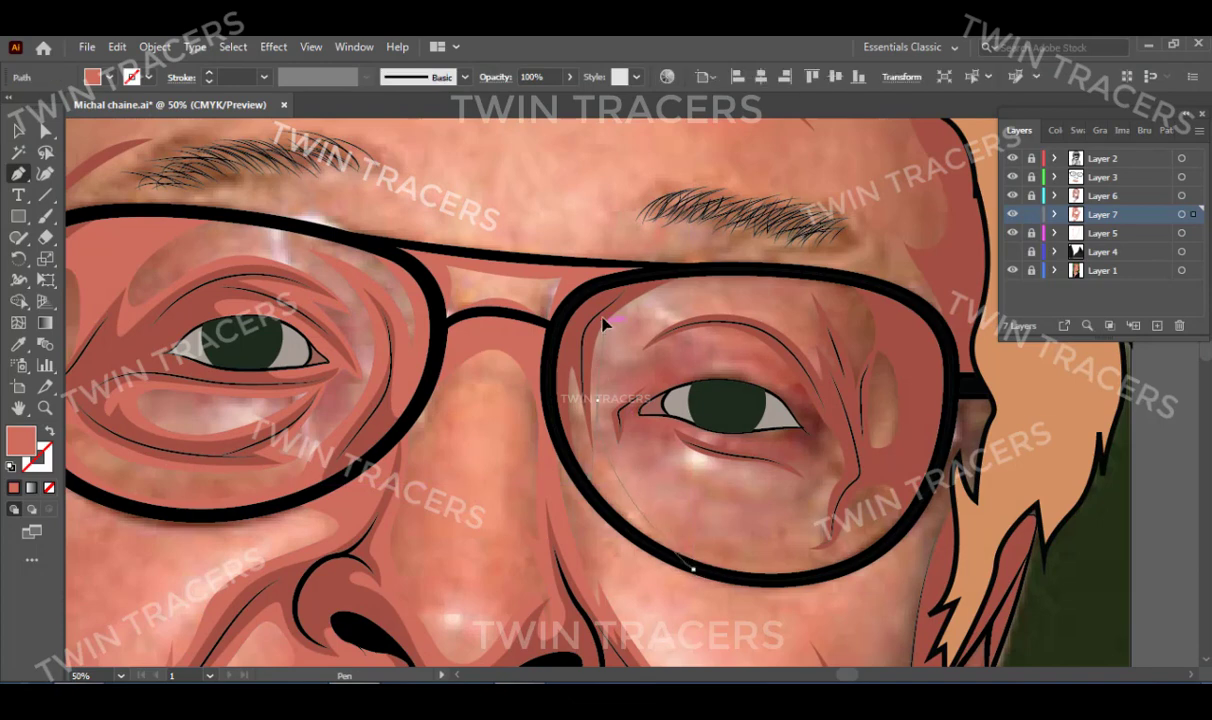
Trace a closed shading shape inside the right lens along its rim, swapping fill and stroke, then deselect.
{"action": "left_click_drag", "start_coordinate": [630, 357], "coordinate": [712, 268]}
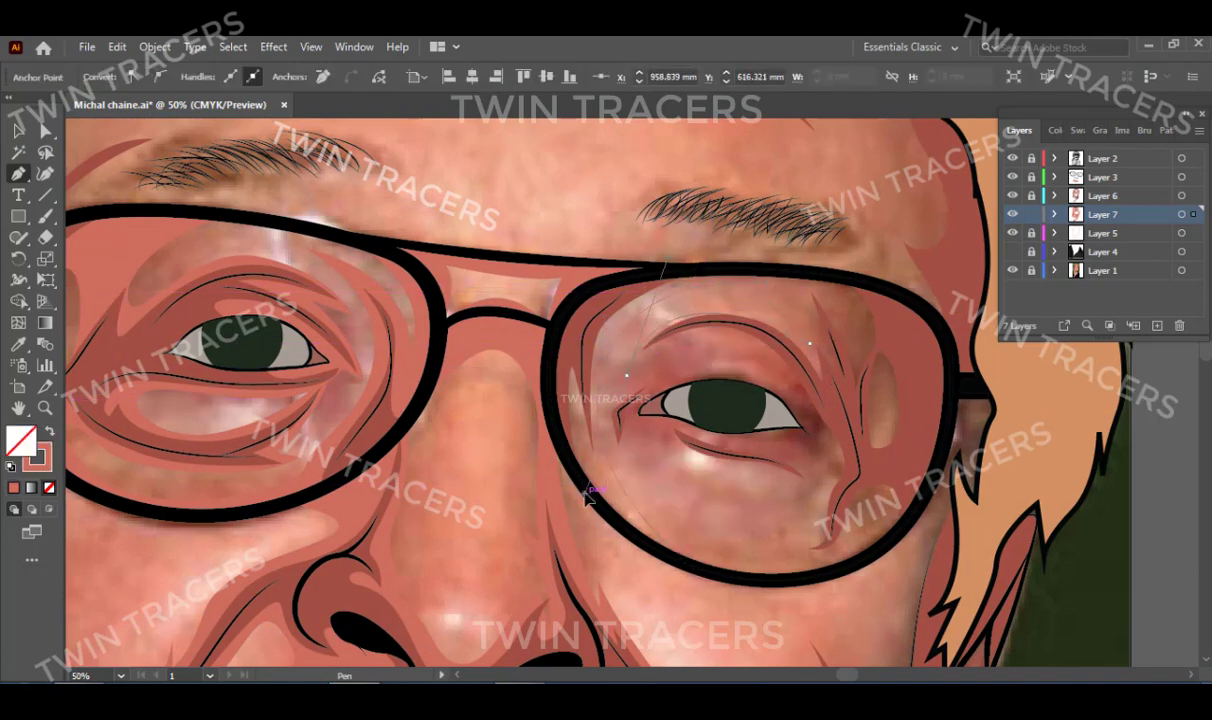
{"action": "left_click_drag", "start_coordinate": [737, 466], "coordinate": [770, 450]}
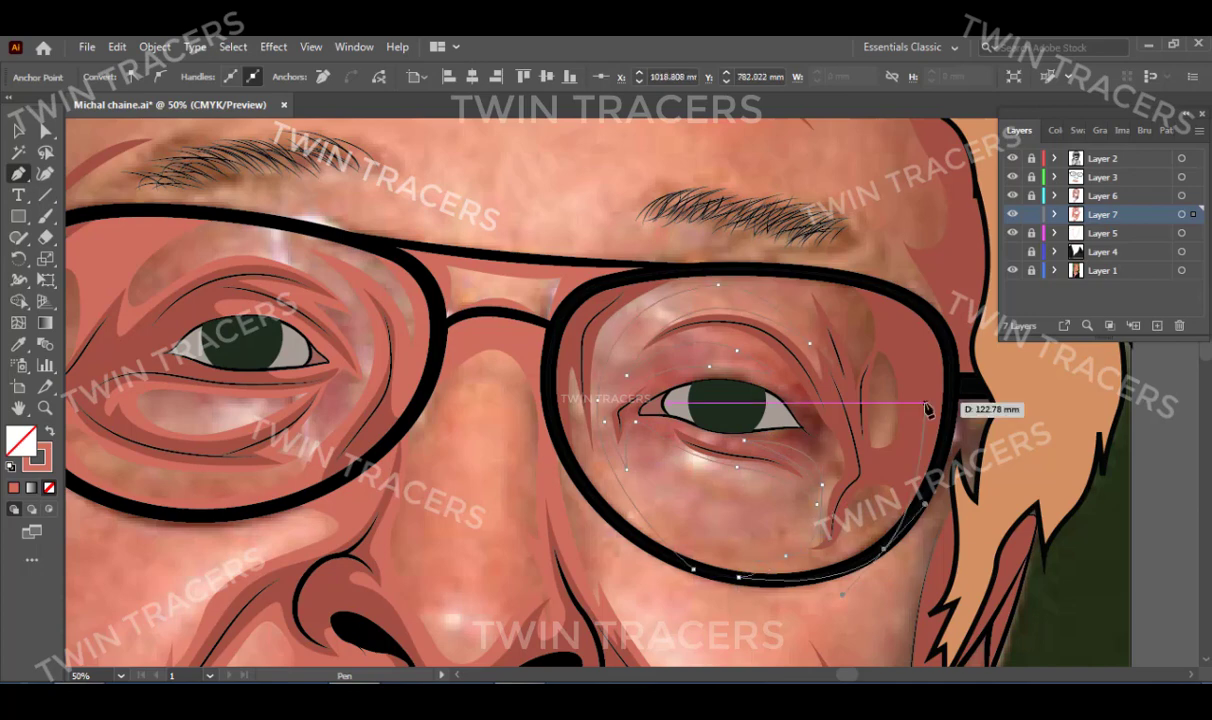
{"action": "left_click", "coordinate": [876, 287]}
{"action": "left_click", "coordinate": [567, 352]}
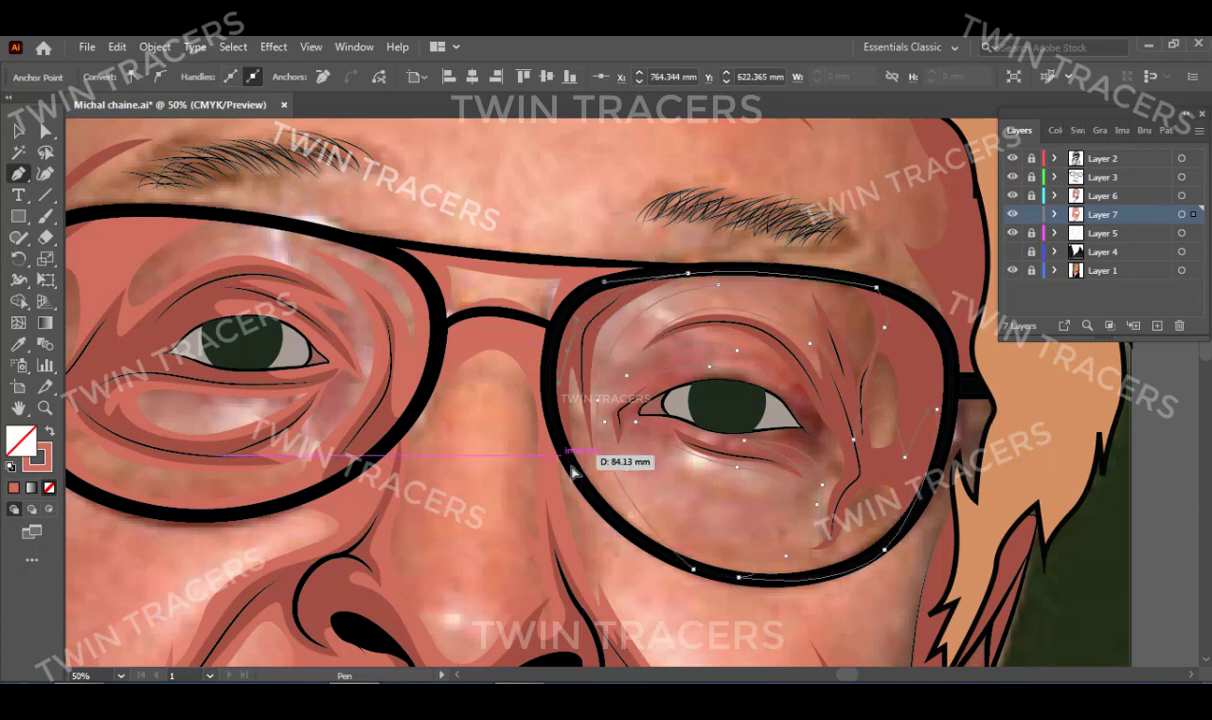
{"action": "left_click", "coordinate": [560, 455]}
{"action": "left_click", "coordinate": [637, 540]}
{"action": "key", "text": "shift+x"}
{"action": "left_click", "coordinate": [905, 455]}
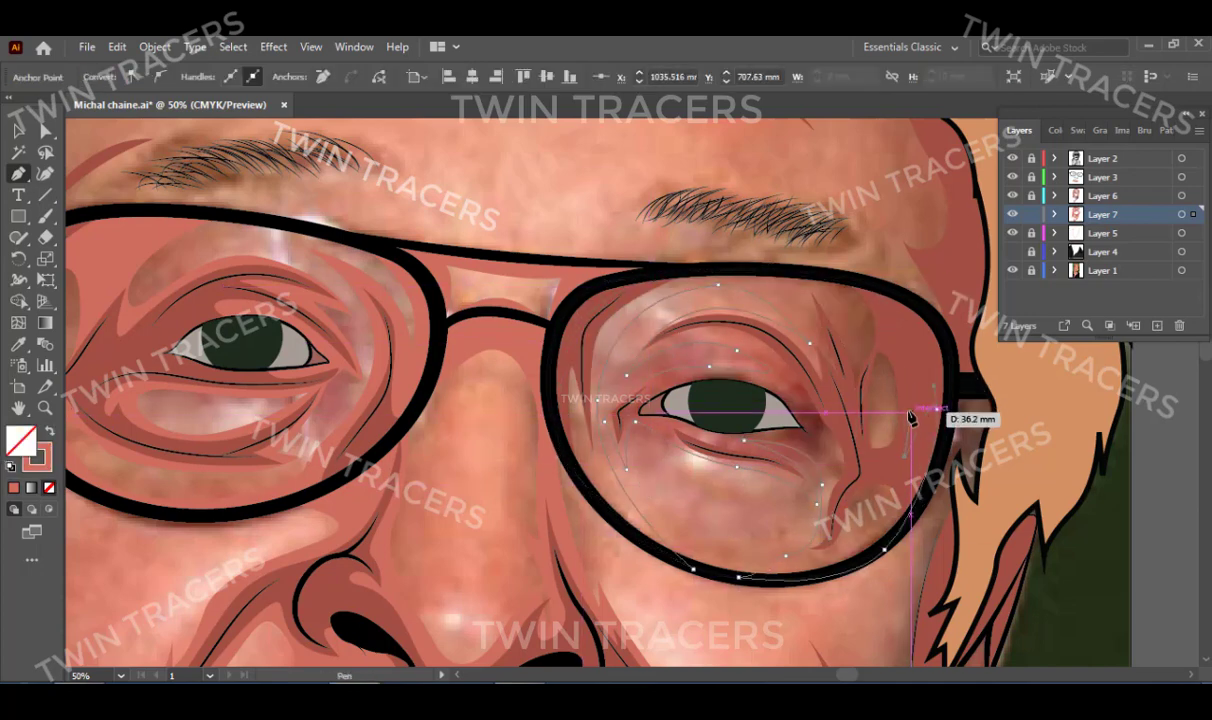
{"action": "left_click", "coordinate": [906, 350]}
{"action": "left_click", "coordinate": [820, 272]}
{"action": "left_click", "coordinate": [585, 262]}
{"action": "left_click", "coordinate": [578, 466]}
Trace a closed shading shape along the inner edge of the ear.
{"action": "scroll", "coordinate": [730, 479], "scroll_direction": "down", "scroll_amount": 3}
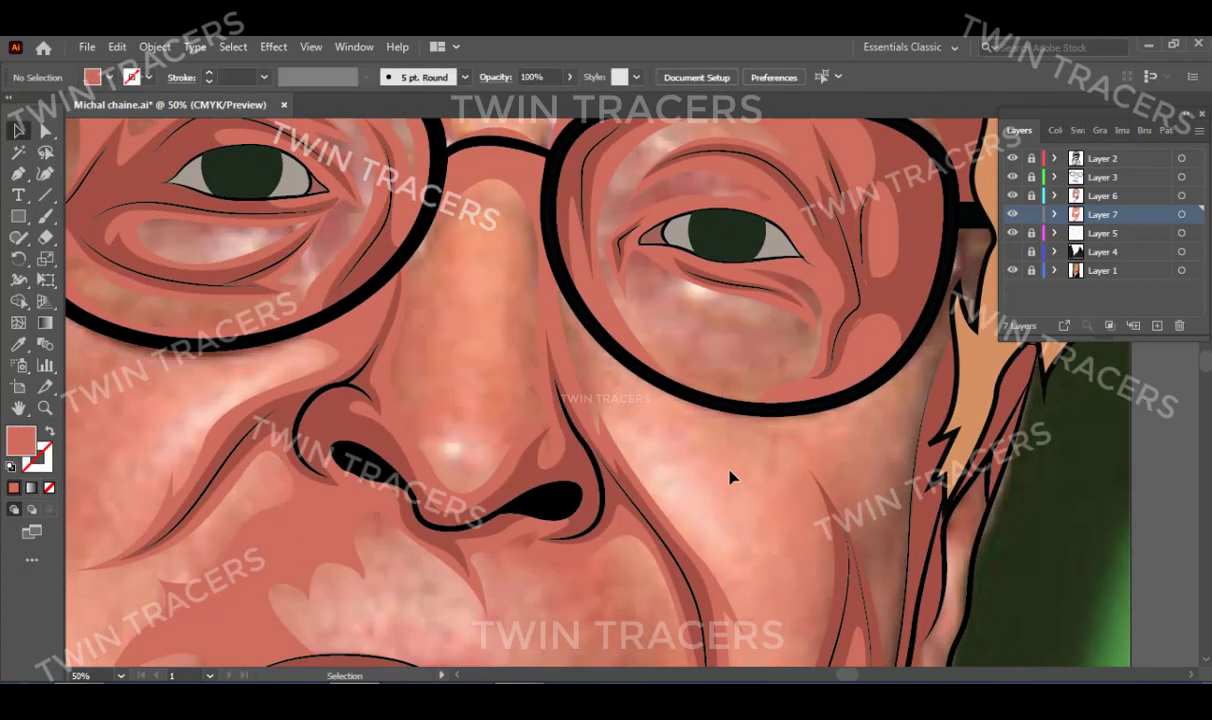
{"action": "scroll", "coordinate": [500, 400], "scroll_direction": "left", "scroll_amount": 8}
{"action": "left_click", "coordinate": [300, 280]}
{"action": "left_click", "coordinate": [331, 348]}
{"action": "scroll", "coordinate": [343, 400], "scroll_direction": "down", "scroll_amount": 2}
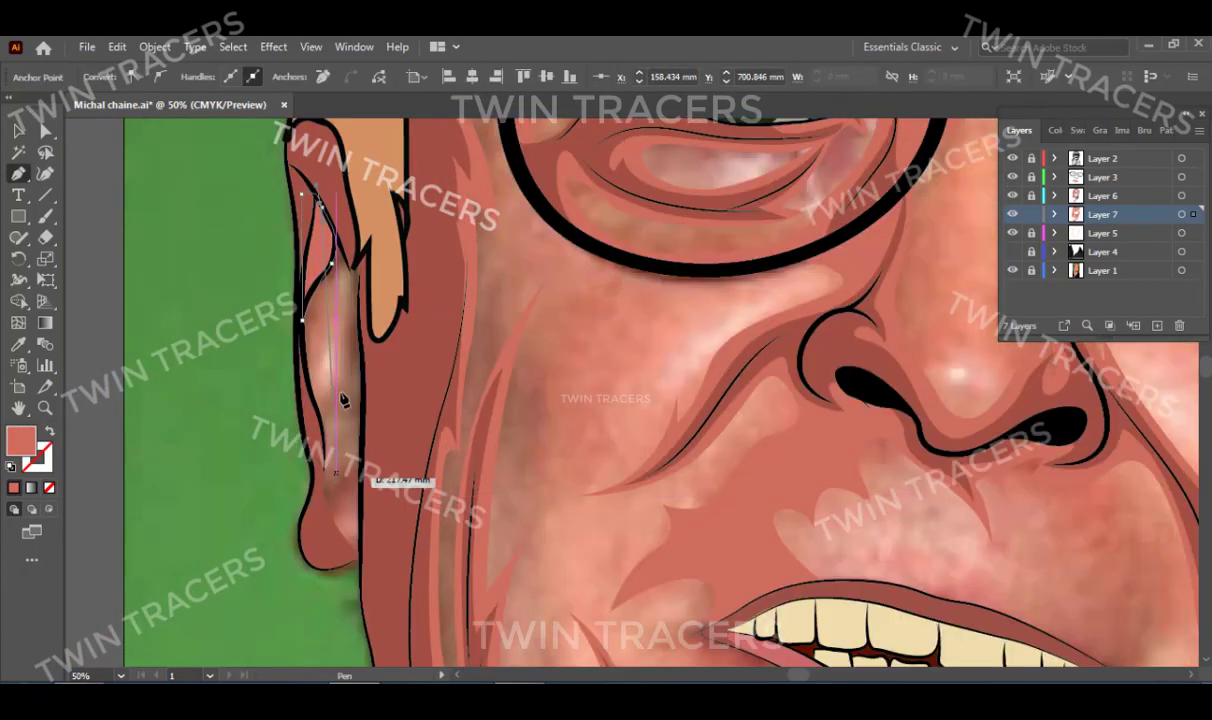
{"action": "left_click", "coordinate": [328, 296]}
{"action": "left_click", "coordinate": [328, 410]}
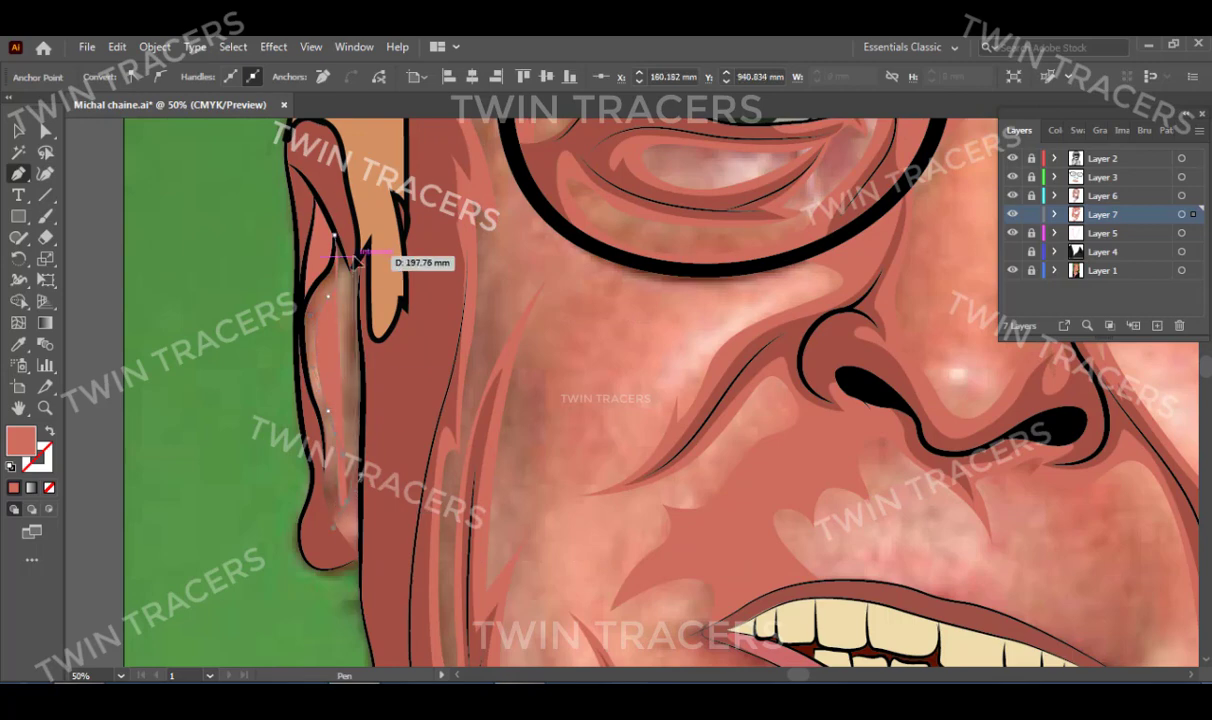
{"action": "left_click", "coordinate": [365, 514]}
{"action": "left_click", "coordinate": [352, 257]}
Extend a shading path down the cheek edge toward the chin, then deselect.
{"action": "scroll", "coordinate": [500, 400], "scroll_direction": "right", "scroll_amount": 15}
{"action": "scroll", "coordinate": [500, 400], "scroll_direction": "down", "scroll_amount": 3}
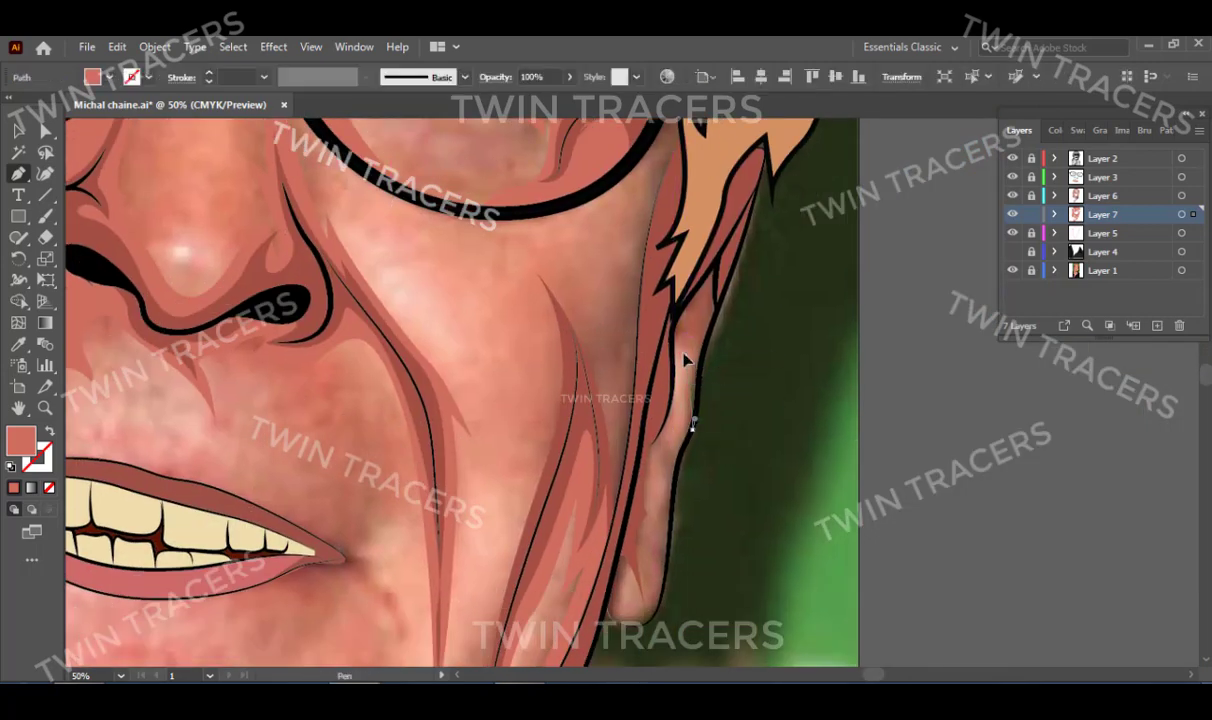
{"action": "scroll", "coordinate": [686, 360], "scroll_direction": "down", "scroll_amount": 2}
{"action": "left_click", "coordinate": [665, 514]}
{"action": "left_click", "coordinate": [633, 542]}
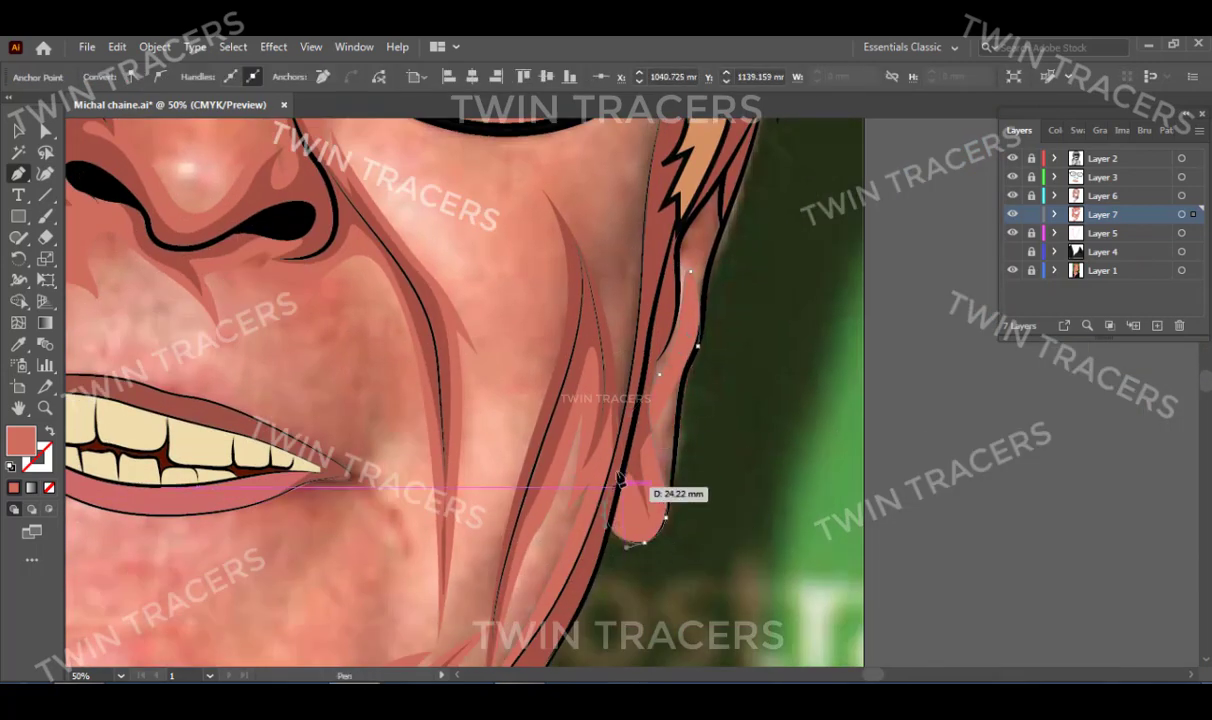
{"action": "scroll", "coordinate": [713, 303], "scroll_direction": "up", "scroll_amount": 4}
{"action": "left_click", "coordinate": [766, 527], "text": "ctrl"}
Draw a curved shading path across the cheek below the right lens, then zoom to the left eyebrow.
{"action": "scroll", "coordinate": [766, 527], "scroll_direction": "down", "scroll_amount": 2}
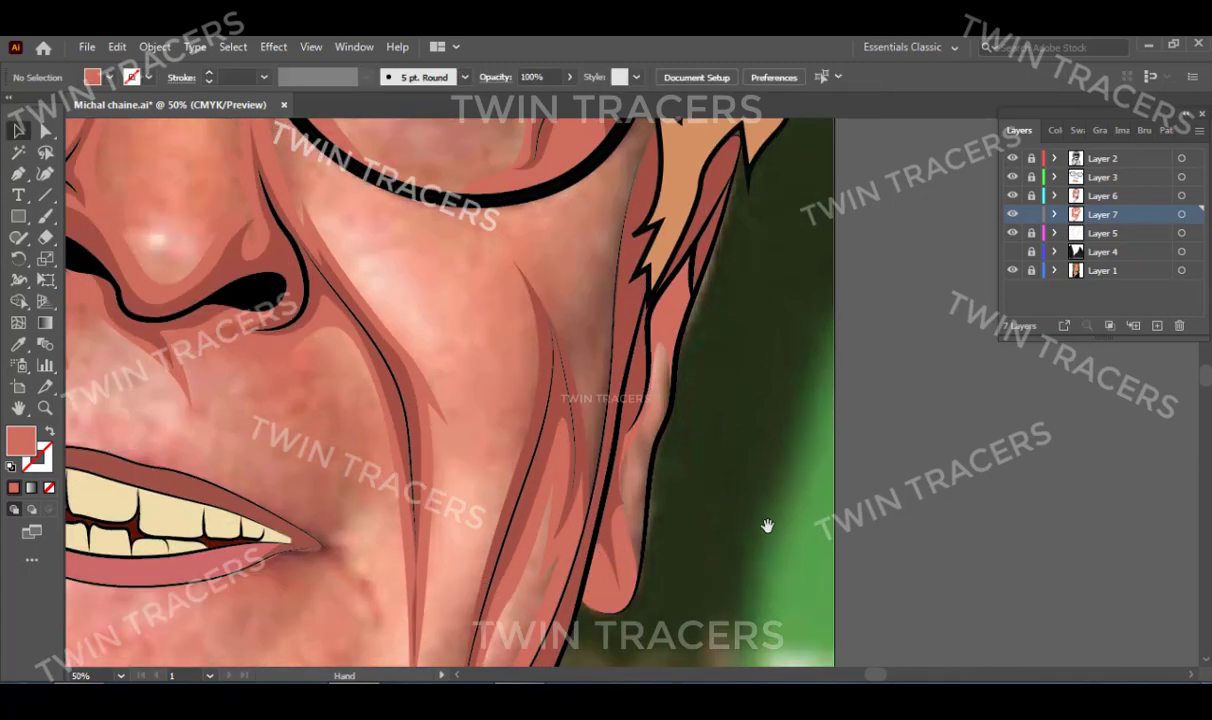
{"action": "scroll", "coordinate": [800, 555], "scroll_direction": "up", "scroll_amount": 2}
{"action": "scroll", "coordinate": [800, 555], "scroll_direction": "up", "scroll_amount": 2}
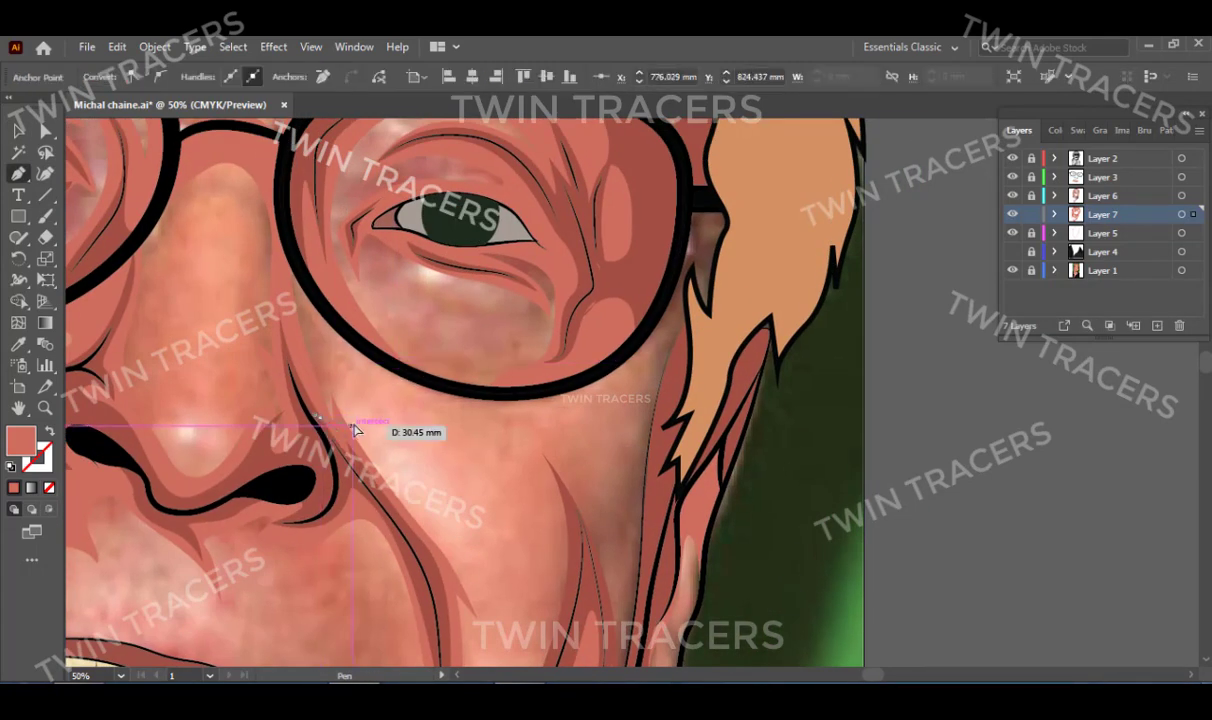
{"action": "left_click", "coordinate": [350, 363]}
{"action": "left_click_drag", "start_coordinate": [560, 414], "coordinate": [688, 412]}
{"action": "scroll", "coordinate": [650, 390], "scroll_direction": "down", "scroll_amount": 5}
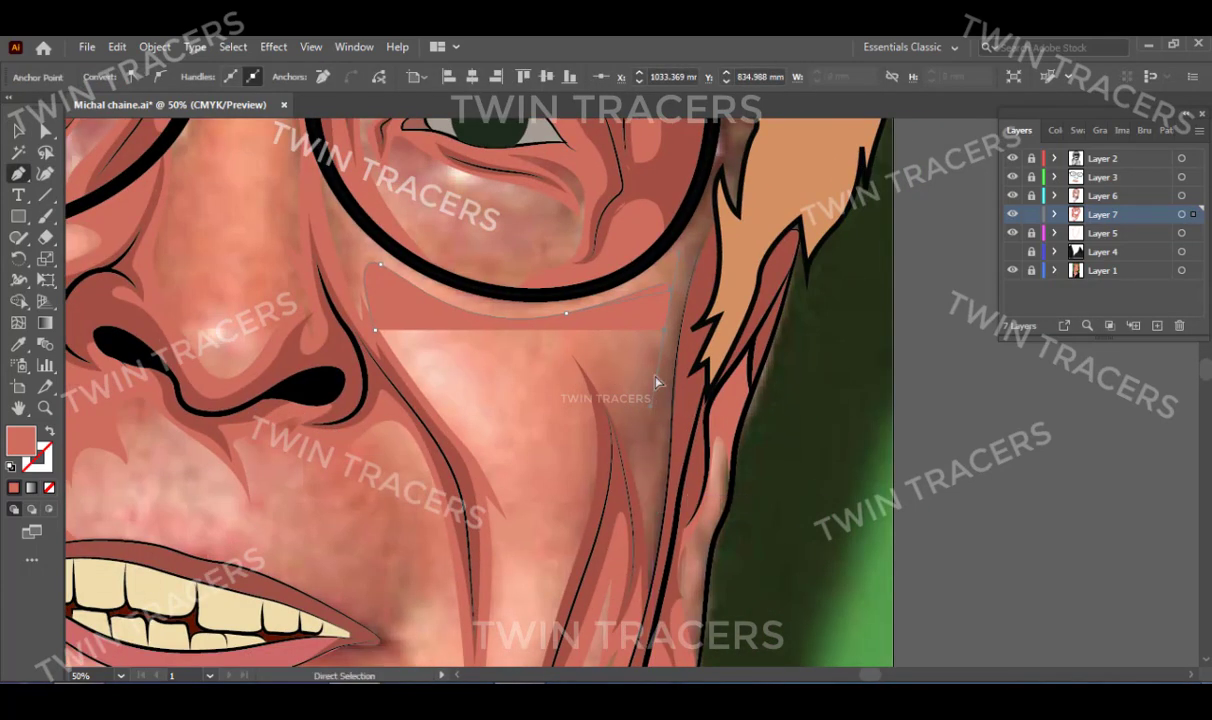
{"action": "left_click", "coordinate": [545, 330]}
{"action": "scroll", "coordinate": [543, 420], "scroll_direction": "down", "scroll_amount": 3}
{"action": "left_click", "coordinate": [541, 497]}
{"action": "scroll", "coordinate": [563, 360], "scroll_direction": "down", "scroll_amount": 5}
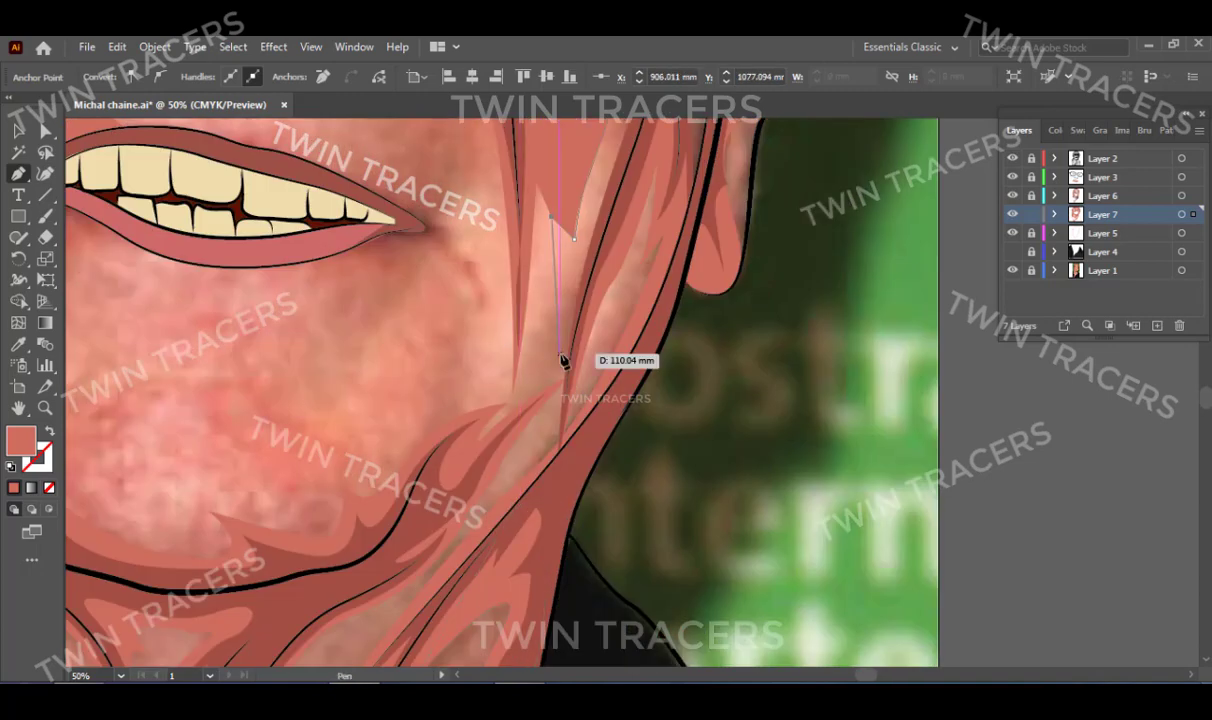
{"action": "scroll", "coordinate": [560, 420], "scroll_direction": "up", "scroll_amount": 2}
{"action": "scroll", "coordinate": [650, 380], "scroll_direction": "up", "scroll_amount": 4}
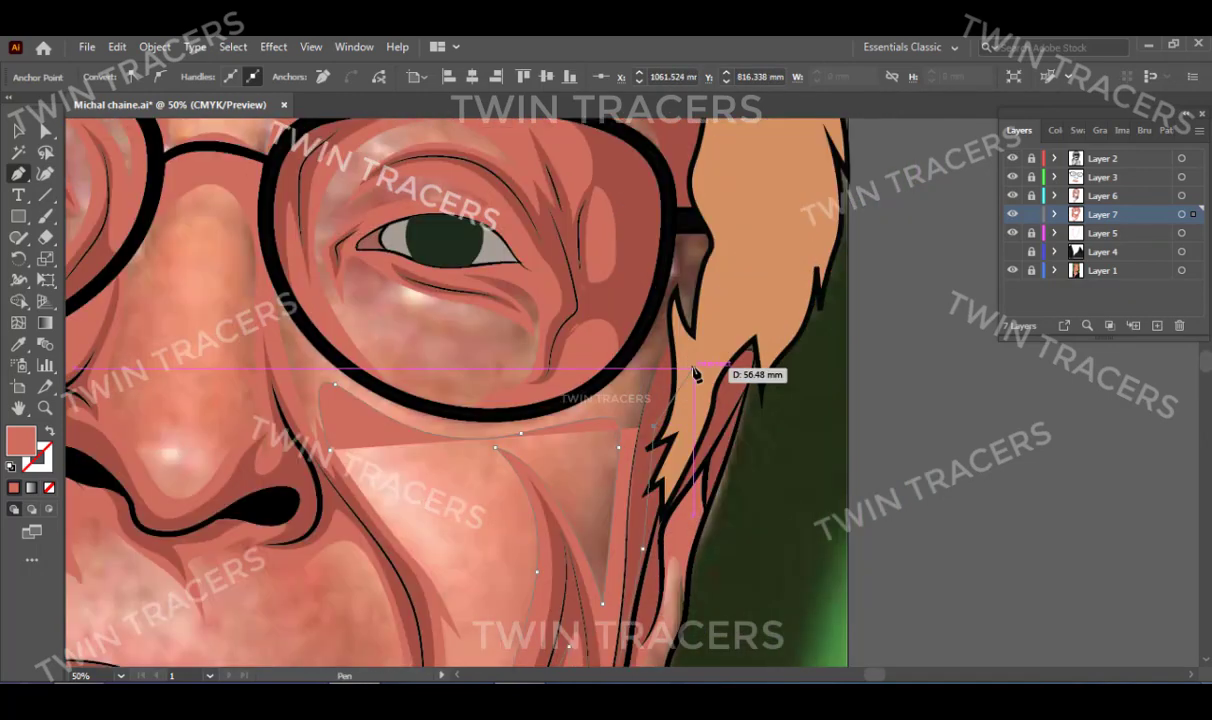
{"action": "key", "text": "Escape"}
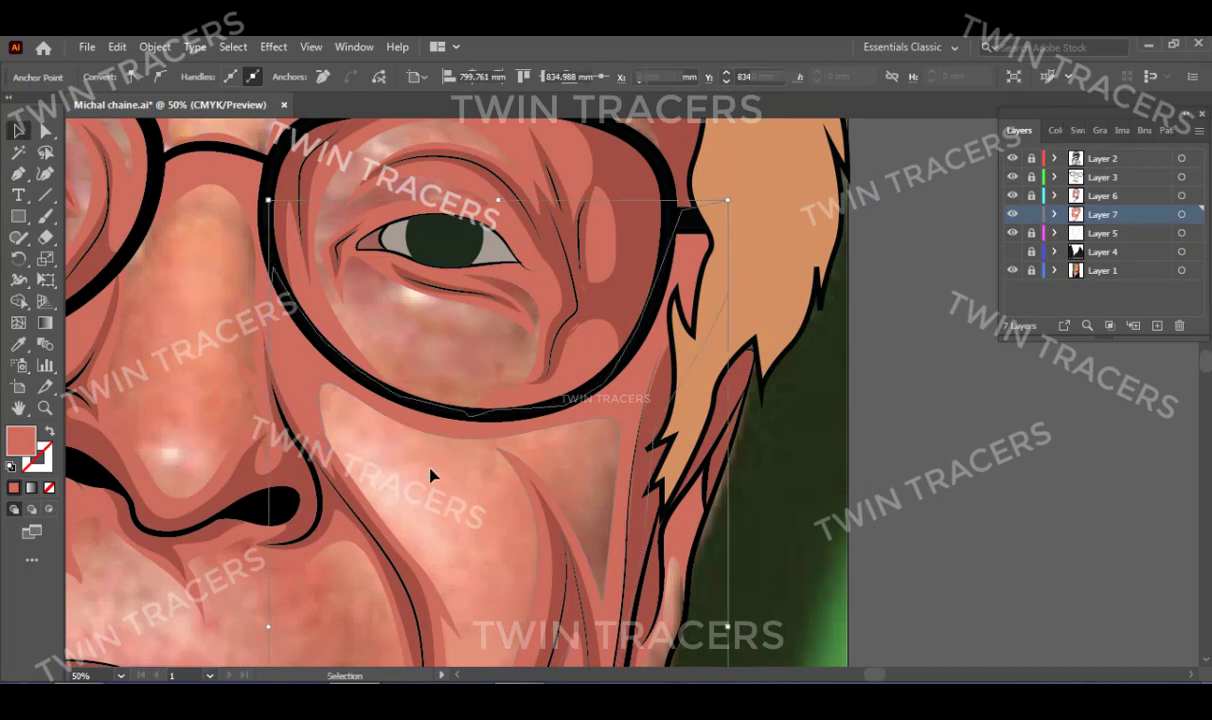
{"action": "key", "text": "z"}
{"action": "left_click", "coordinate": [620, 306], "text": "alt"}
{"action": "scroll", "coordinate": [551, 410], "scroll_direction": "up", "scroll_amount": 4}
{"action": "left_click", "coordinate": [551, 410]}
Trace a shading path from above the left eyebrow up along the hairline, then deselect.
{"action": "key", "text": "p"}
{"action": "left_click", "coordinate": [535, 497]}
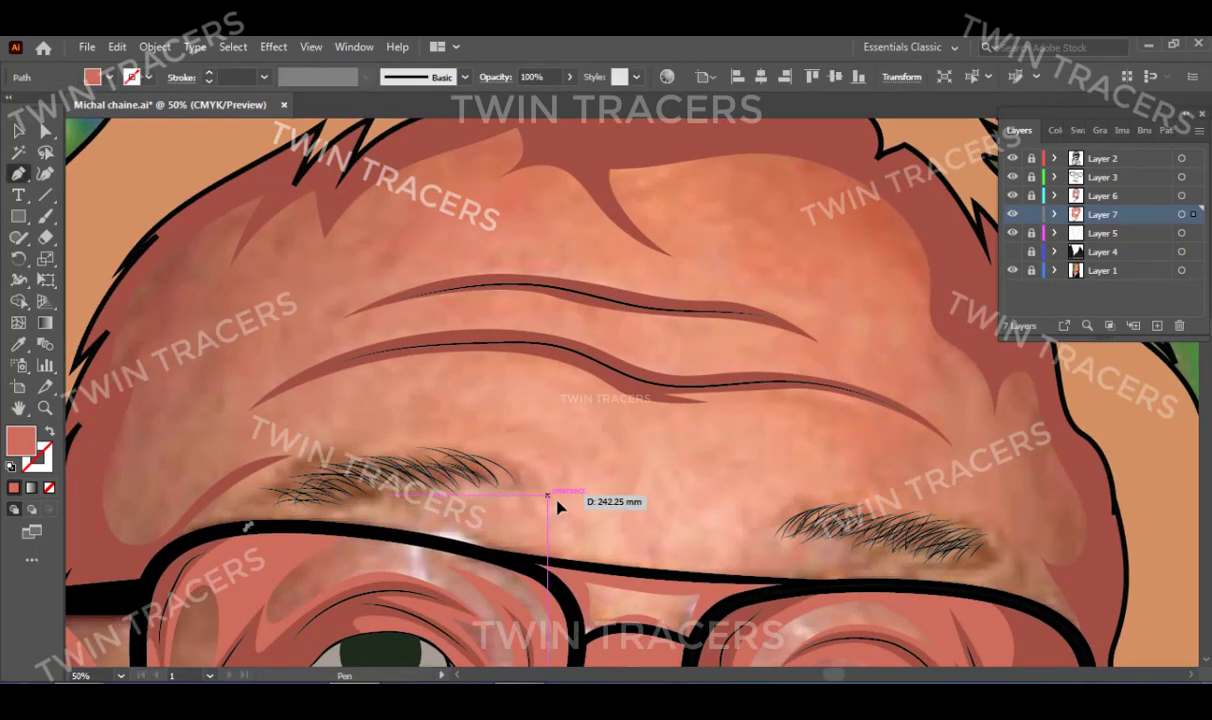
{"action": "left_click_drag", "start_coordinate": [295, 462], "coordinate": [90, 511]}
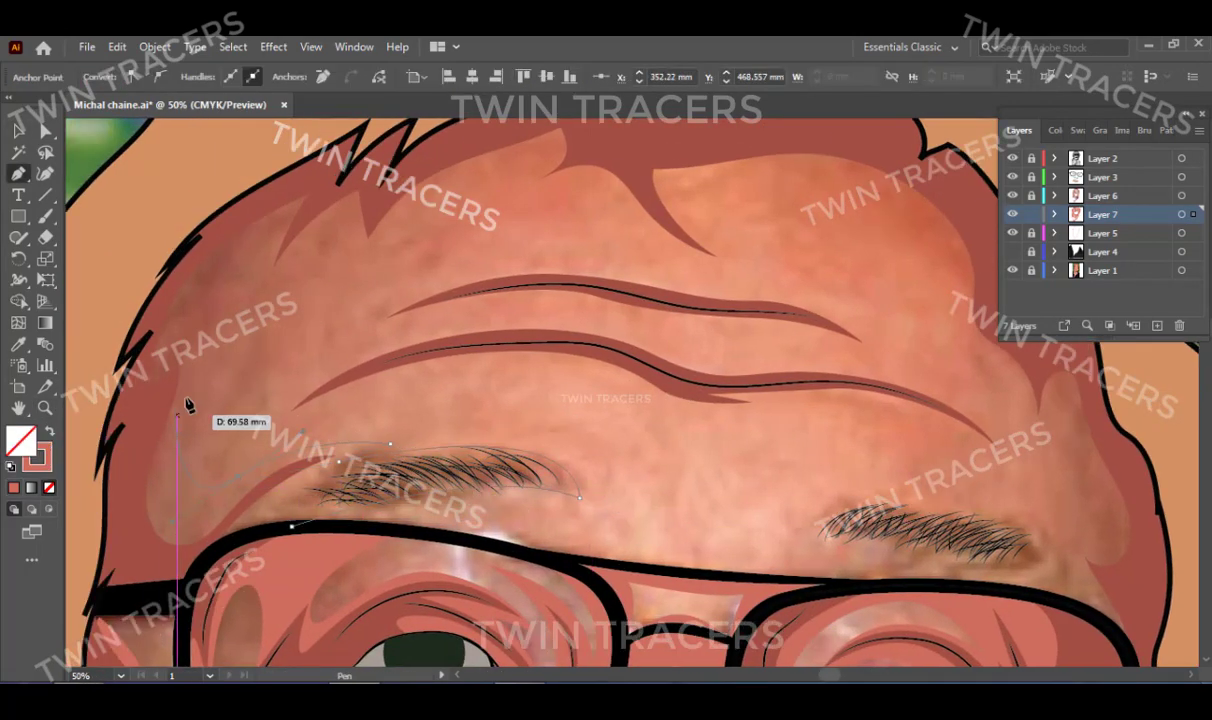
{"action": "left_click_drag", "start_coordinate": [368, 287], "coordinate": [349, 408]}
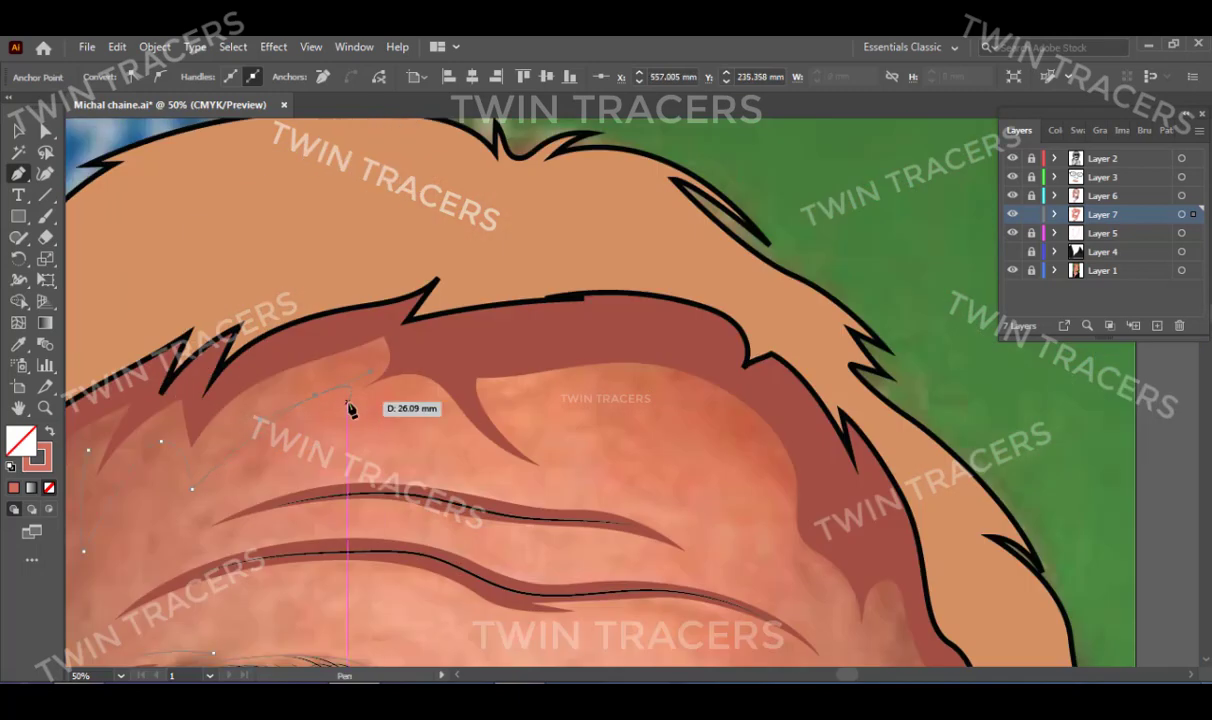
{"action": "left_click_drag", "start_coordinate": [601, 378], "coordinate": [616, 430]}
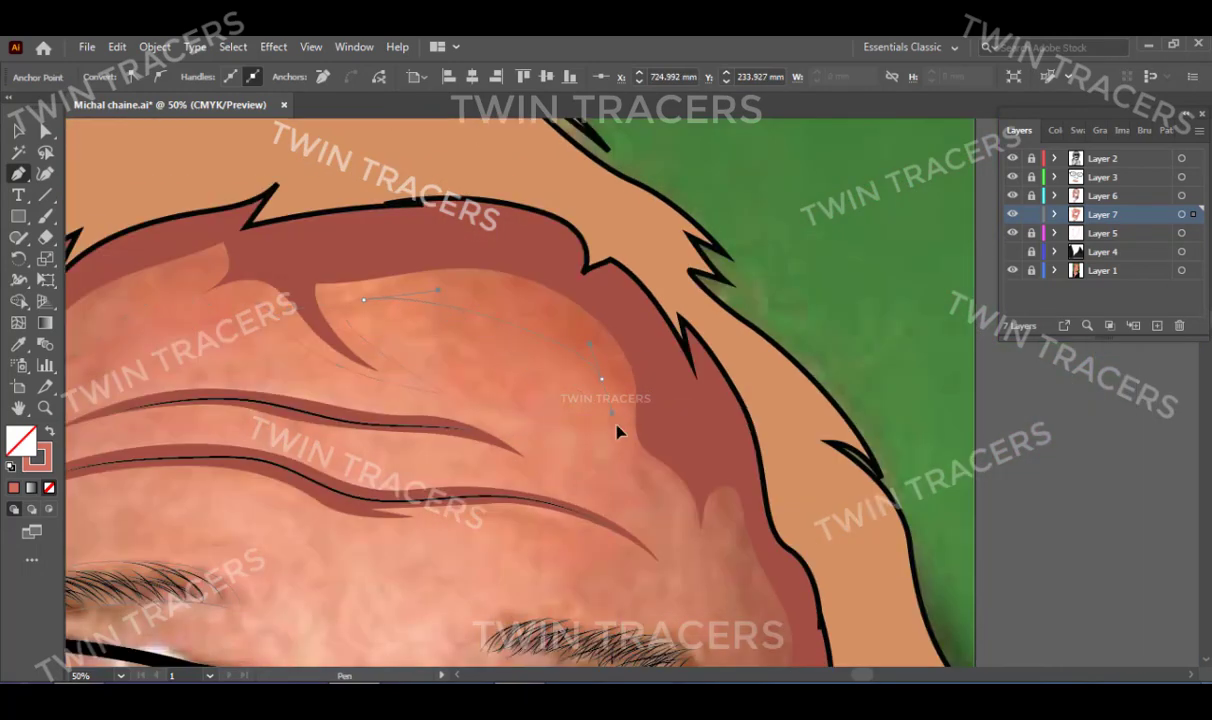
{"action": "left_click", "coordinate": [703, 592]}
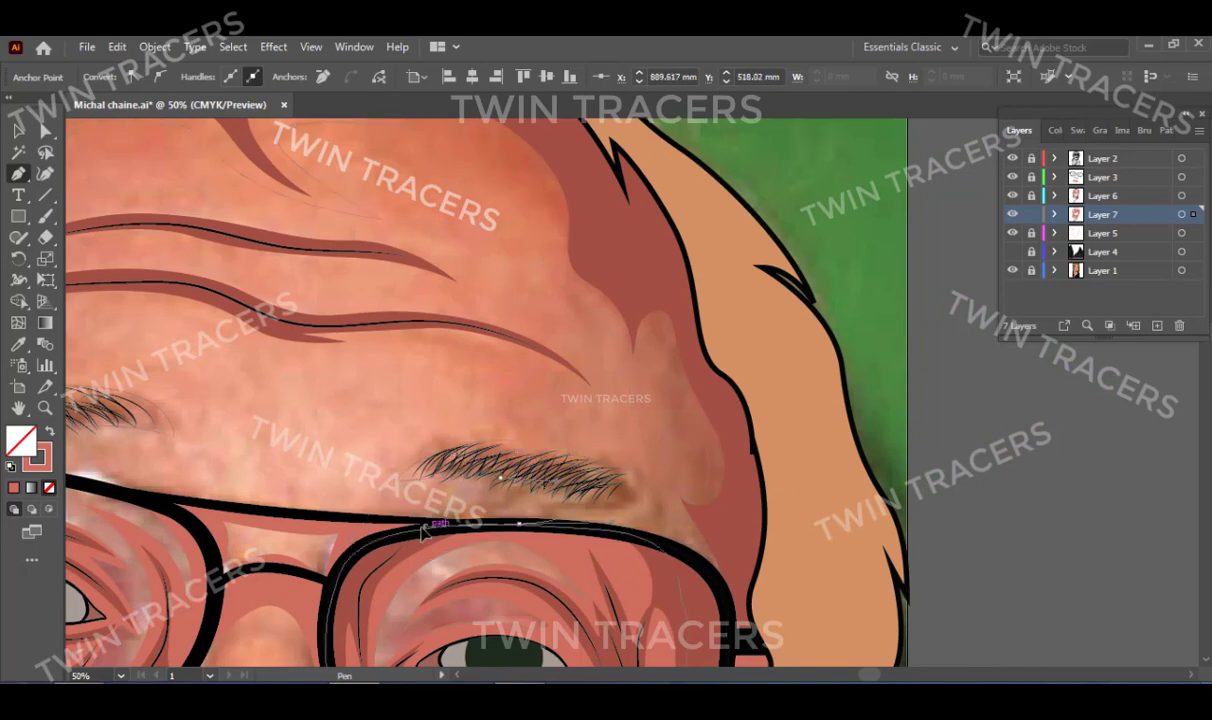
{"action": "scroll", "coordinate": [740, 460], "scroll_direction": "up", "scroll_amount": 5}
{"action": "scroll", "coordinate": [740, 460], "scroll_direction": "up", "scroll_amount": 5}
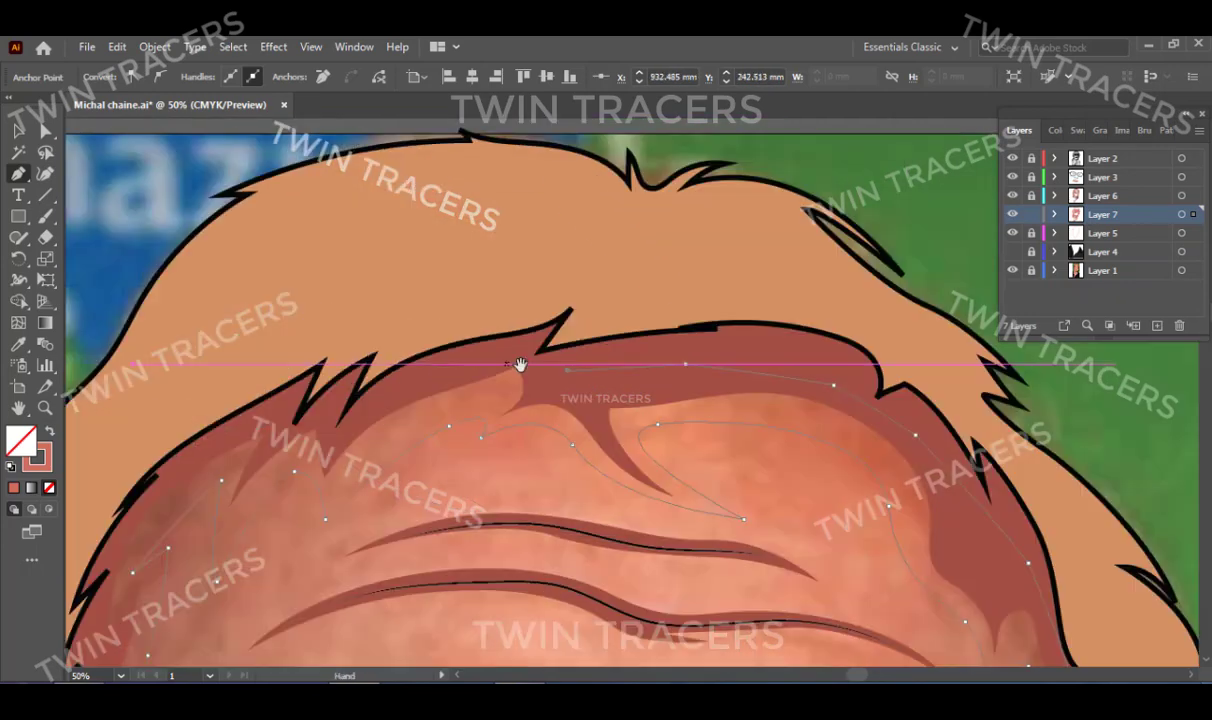
{"action": "scroll", "coordinate": [298, 532], "scroll_direction": "left", "scroll_amount": 5}
{"action": "scroll", "coordinate": [465, 465], "scroll_direction": "down", "scroll_amount": 5}
{"action": "left_click", "coordinate": [830, 327], "text": "ctrl"}
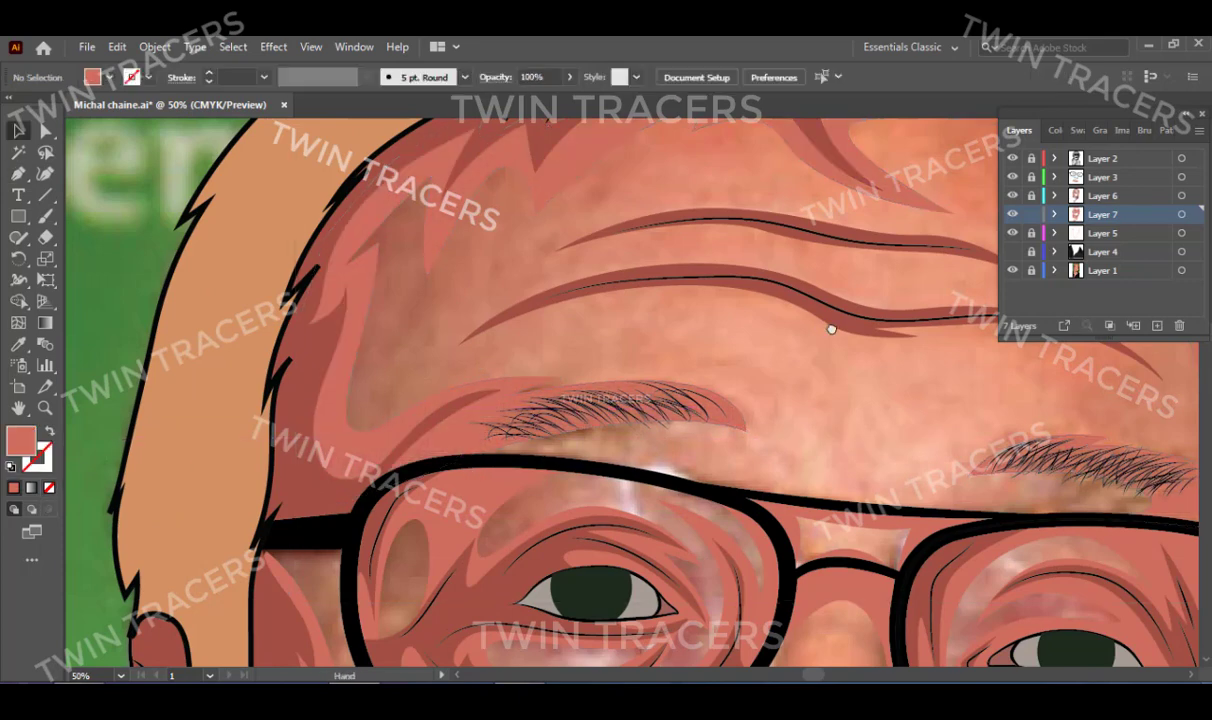
{"action": "scroll", "coordinate": [657, 465], "scroll_direction": "up", "scroll_amount": 3}
{"action": "scroll", "coordinate": [608, 360], "scroll_direction": "up", "scroll_amount": 2}
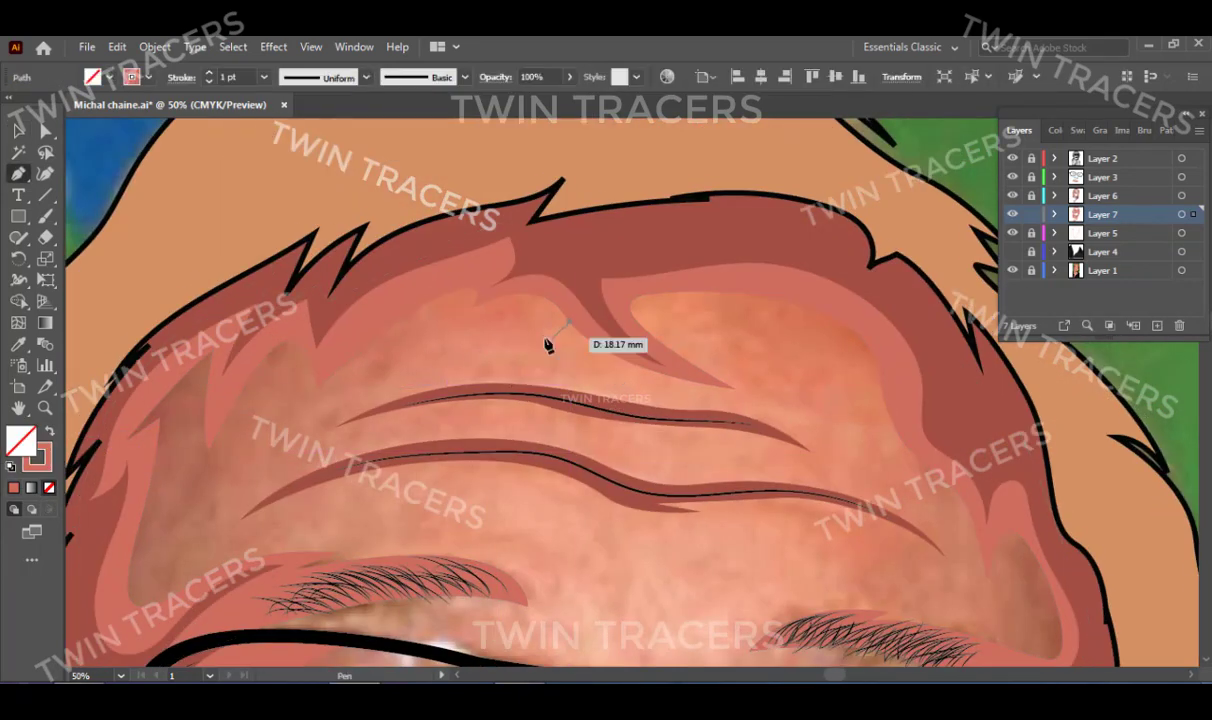
Start a curved shading path between the forehead wrinkles along the lower wrinkle.
{"action": "left_click_drag", "start_coordinate": [560, 377], "coordinate": [494, 362]}
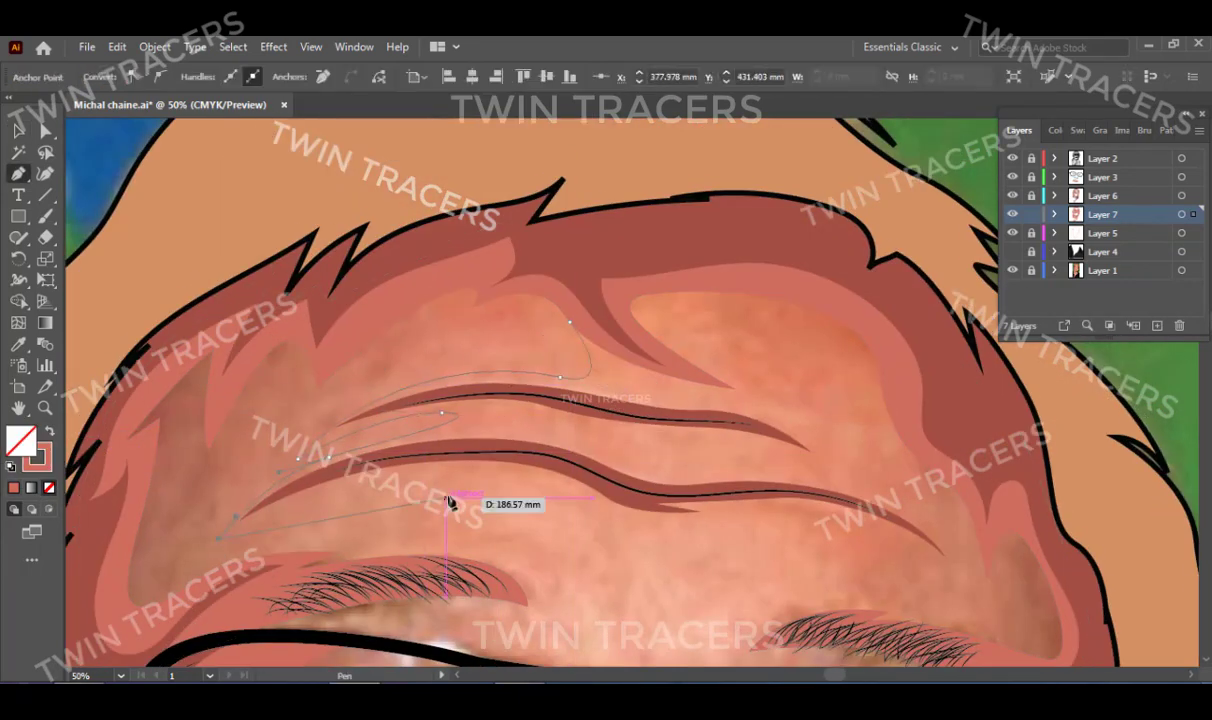
{"action": "scroll", "coordinate": [728, 512], "scroll_direction": "down", "scroll_amount": 3}
{"action": "scroll", "coordinate": [728, 512], "scroll_direction": "right", "scroll_amount": 4}
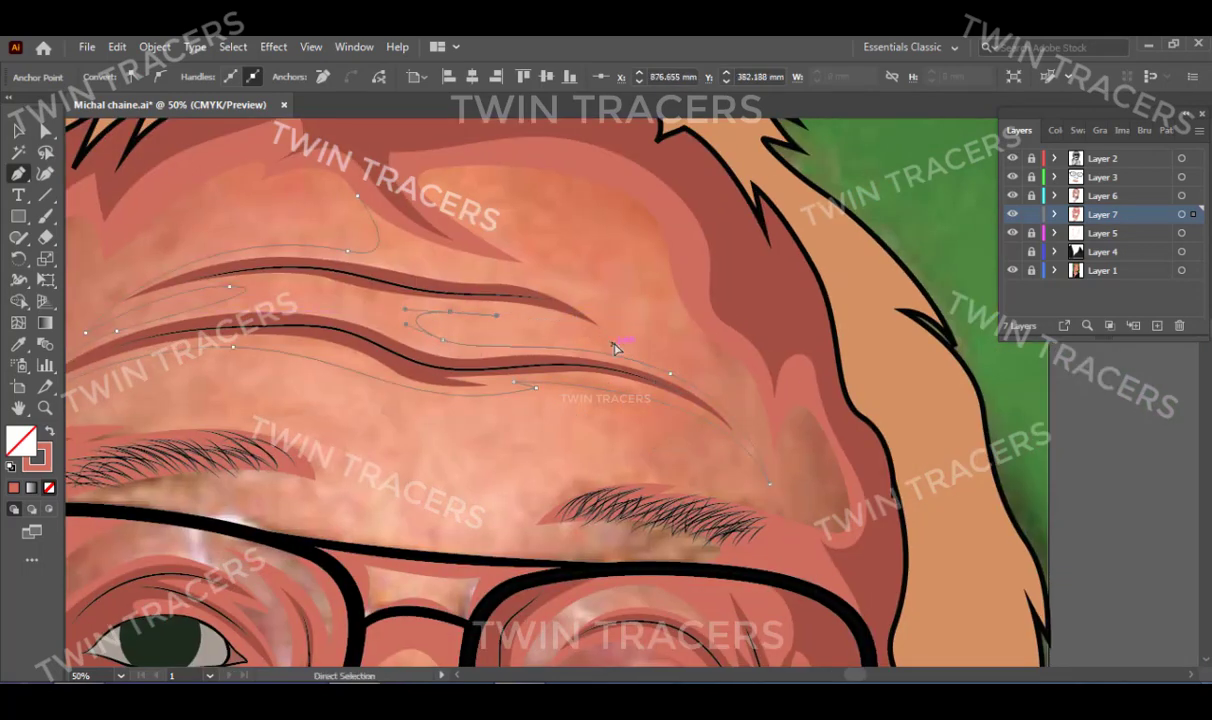
{"action": "left_click_drag", "start_coordinate": [615, 347], "coordinate": [613, 385]}
{"action": "scroll", "coordinate": [613, 385], "scroll_direction": "up", "scroll_amount": 3}
{"action": "scroll", "coordinate": [613, 385], "scroll_direction": "left", "scroll_amount": 1}
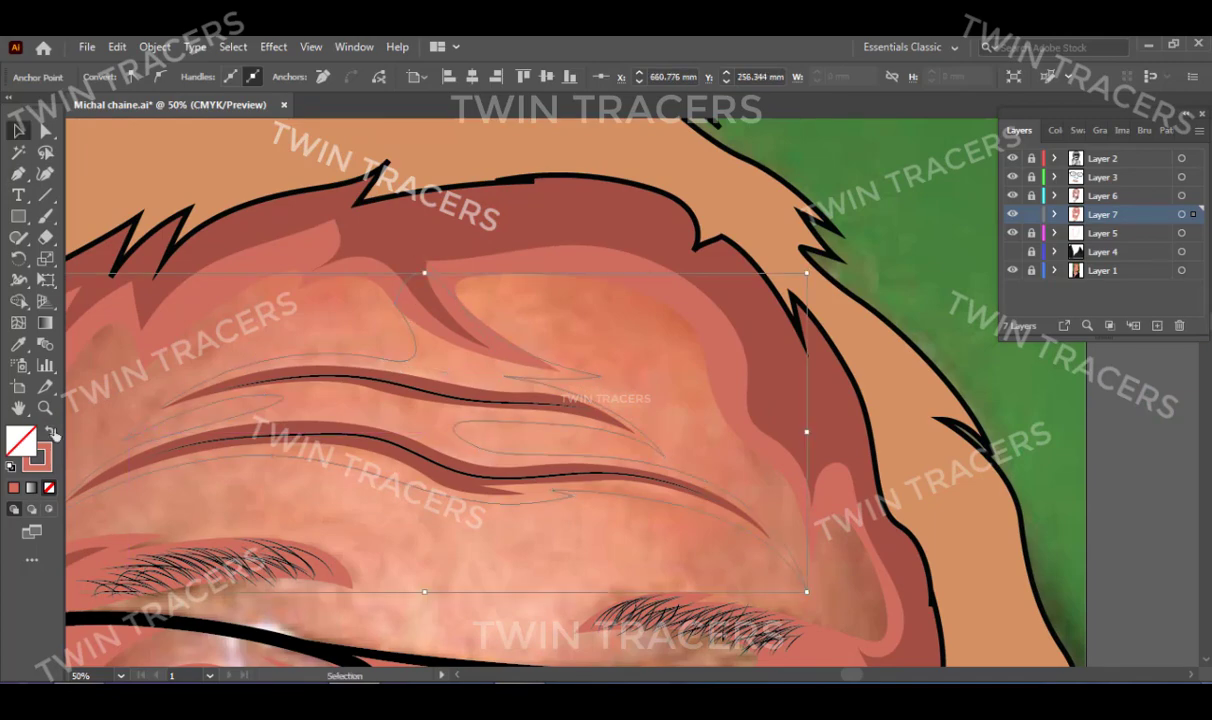
Add a new empty Layer 8 and zoom in on the neck.
{"action": "key", "text": "ctrl+l"}
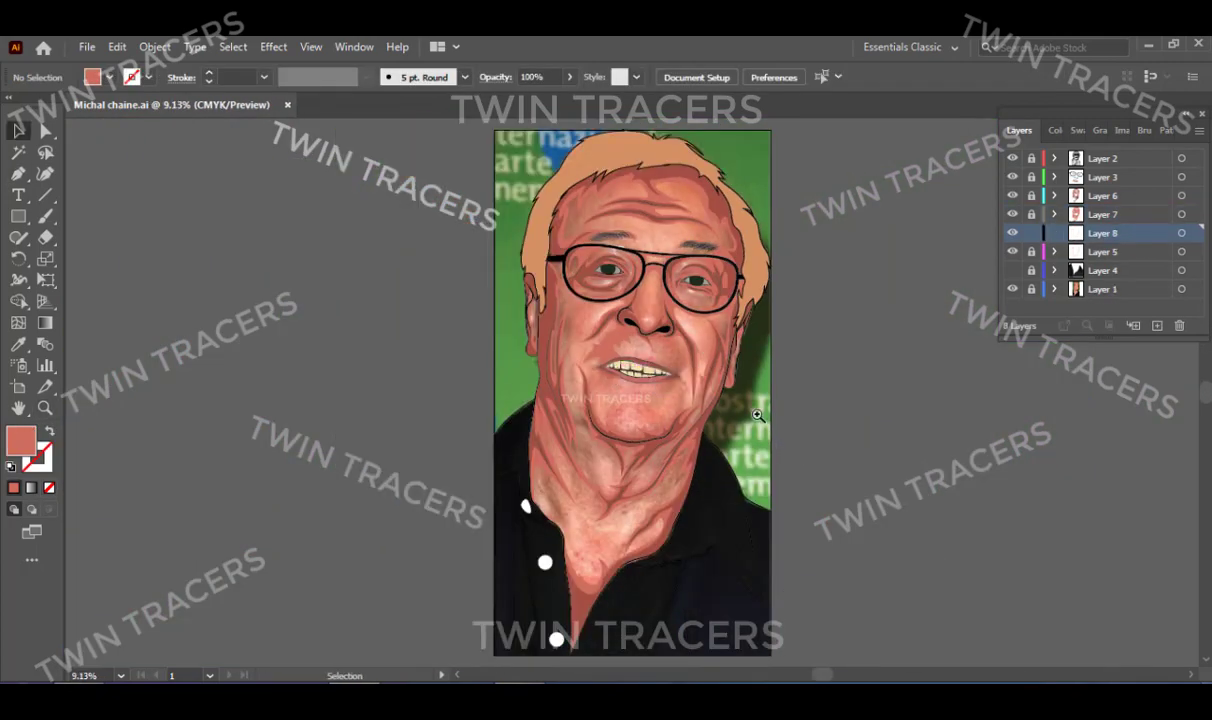
{"action": "left_click", "coordinate": [615, 372]}
{"action": "scroll", "coordinate": [617, 387], "scroll_direction": "up", "scroll_amount": 5}
{"action": "scroll", "coordinate": [598, 445], "scroll_direction": "down", "scroll_amount": 4}
{"action": "scroll", "coordinate": [598, 445], "scroll_direction": "down", "scroll_amount": 3}
{"action": "scroll", "coordinate": [594, 427], "scroll_direction": "left", "scroll_amount": 1}
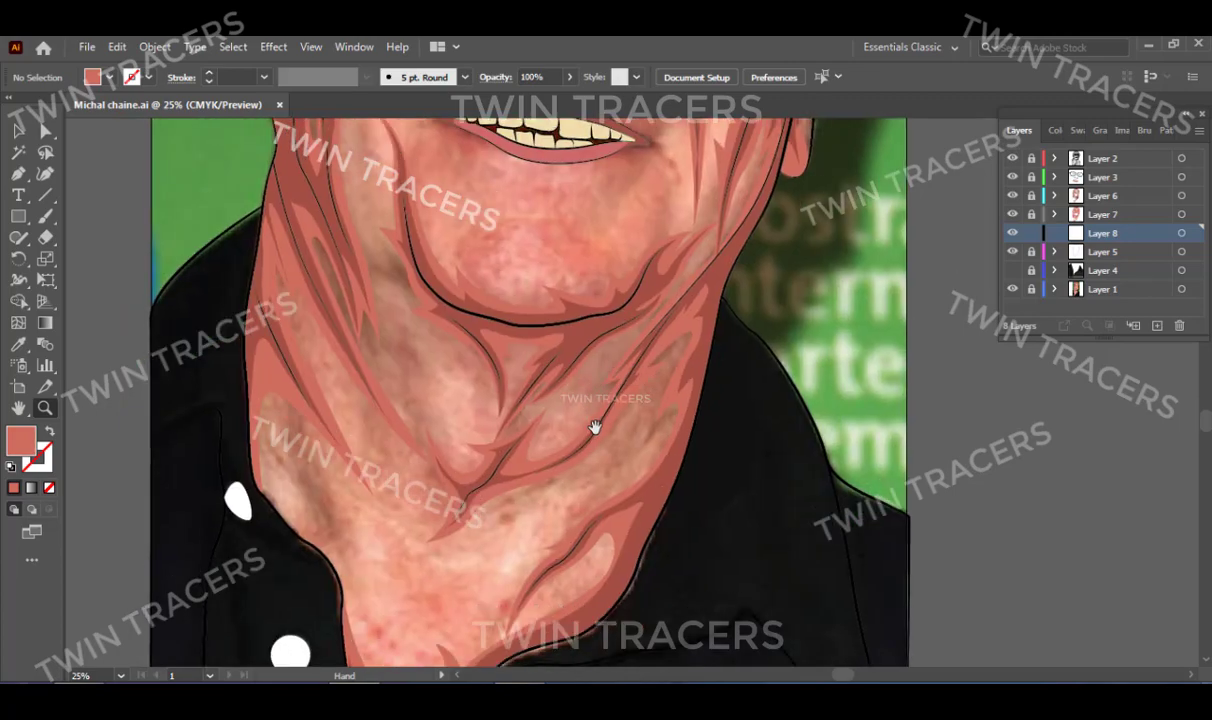
{"action": "scroll", "coordinate": [766, 352], "scroll_direction": "down", "scroll_amount": 1}
{"action": "key", "text": "z"}
{"action": "left_click", "coordinate": [587, 357]}
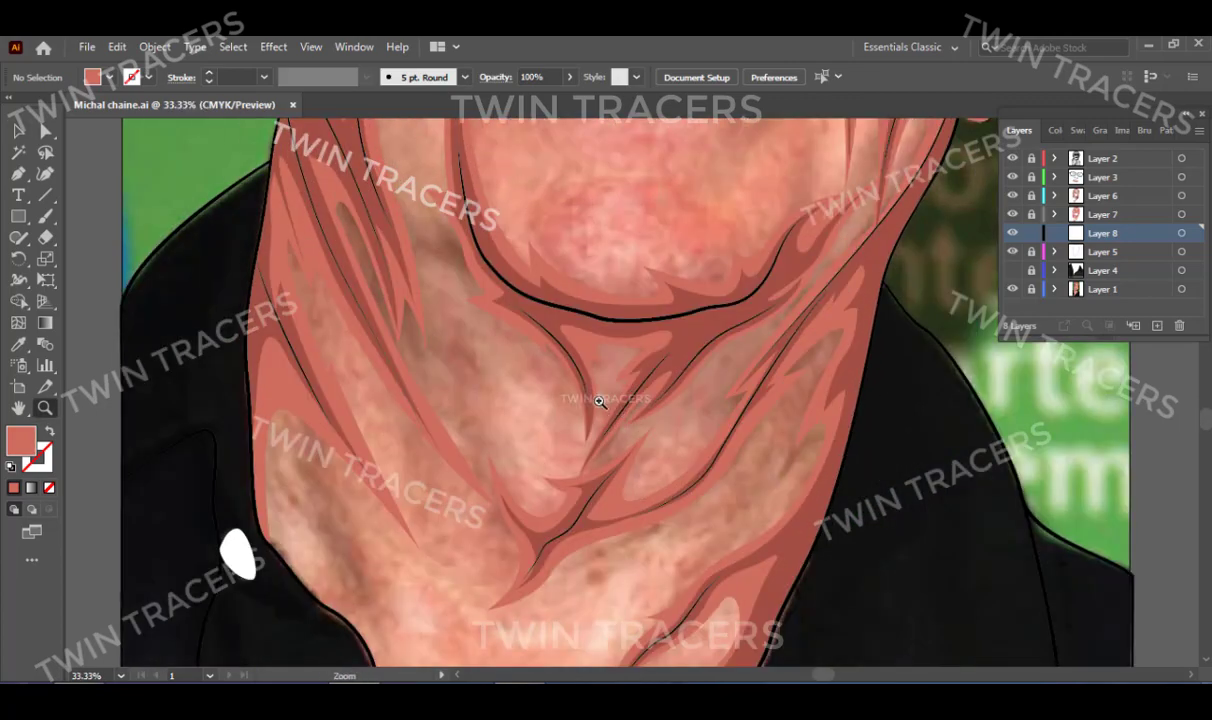
{"action": "scroll", "coordinate": [599, 401], "scroll_direction": "up", "scroll_amount": 5}
{"action": "scroll", "coordinate": [546, 370], "scroll_direction": "up", "scroll_amount": 4}
Trace a pen highlight outline from beside the eye down along the cheek.
{"action": "key", "text": "p"}
{"action": "left_click", "coordinate": [338, 257]}
{"action": "scroll", "coordinate": [350, 400], "scroll_direction": "up", "scroll_amount": 3}
{"action": "left_click", "coordinate": [357, 555]}
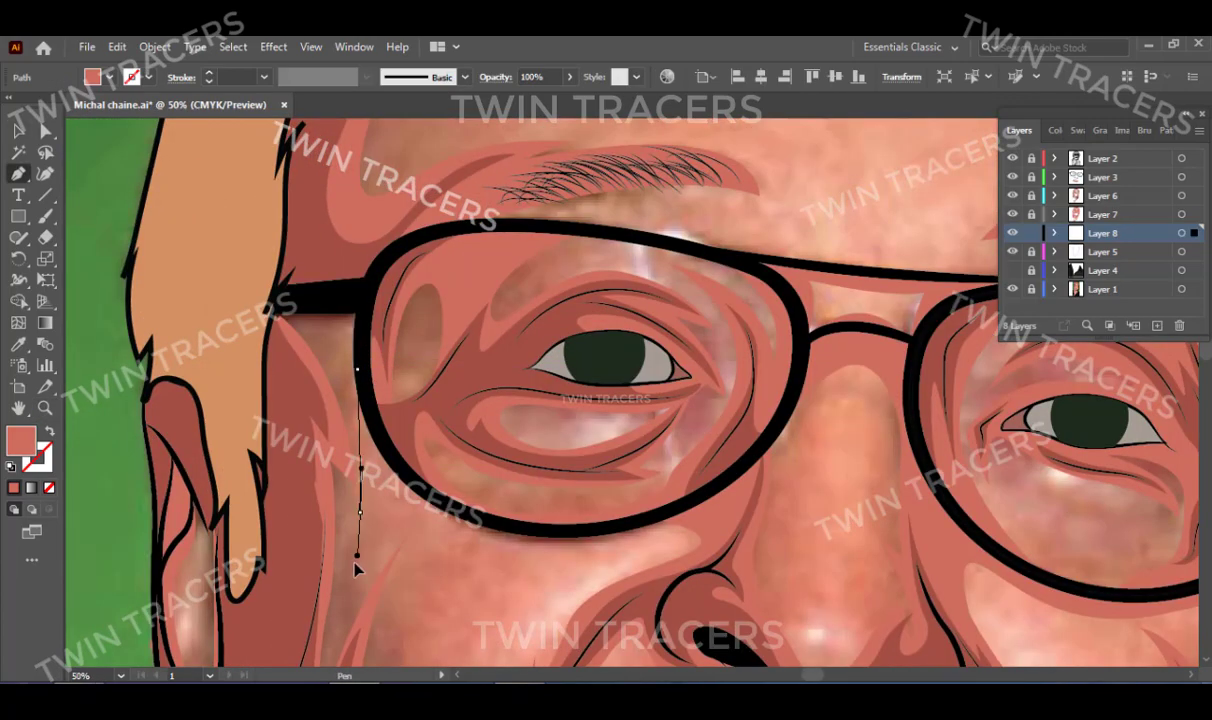
{"action": "left_click_drag", "start_coordinate": [357, 570], "coordinate": [120, 440]}
{"action": "scroll", "coordinate": [397, 352], "scroll_direction": "down", "scroll_amount": 5}
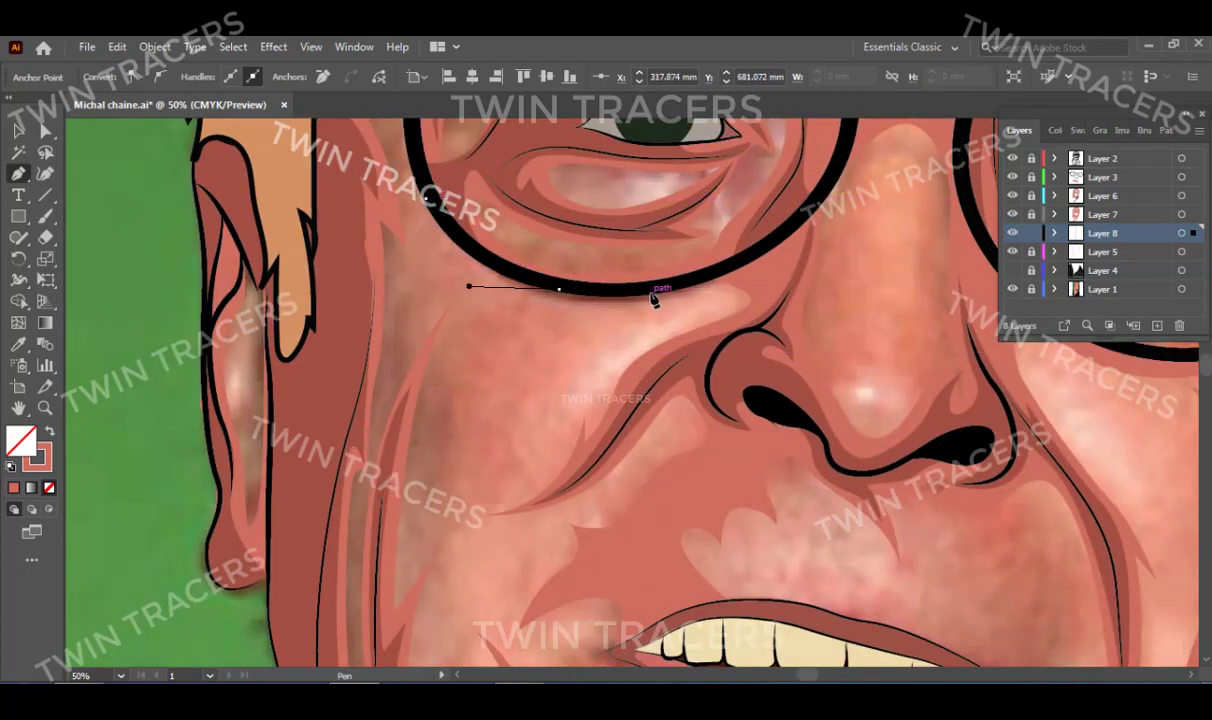
{"action": "left_click", "coordinate": [436, 375]}
{"action": "scroll", "coordinate": [425, 372], "scroll_direction": "down", "scroll_amount": 4}
{"action": "left_click", "coordinate": [430, 352]}
{"action": "left_click", "coordinate": [486, 284]}
{"action": "scroll", "coordinate": [470, 300], "scroll_direction": "down", "scroll_amount": 3}
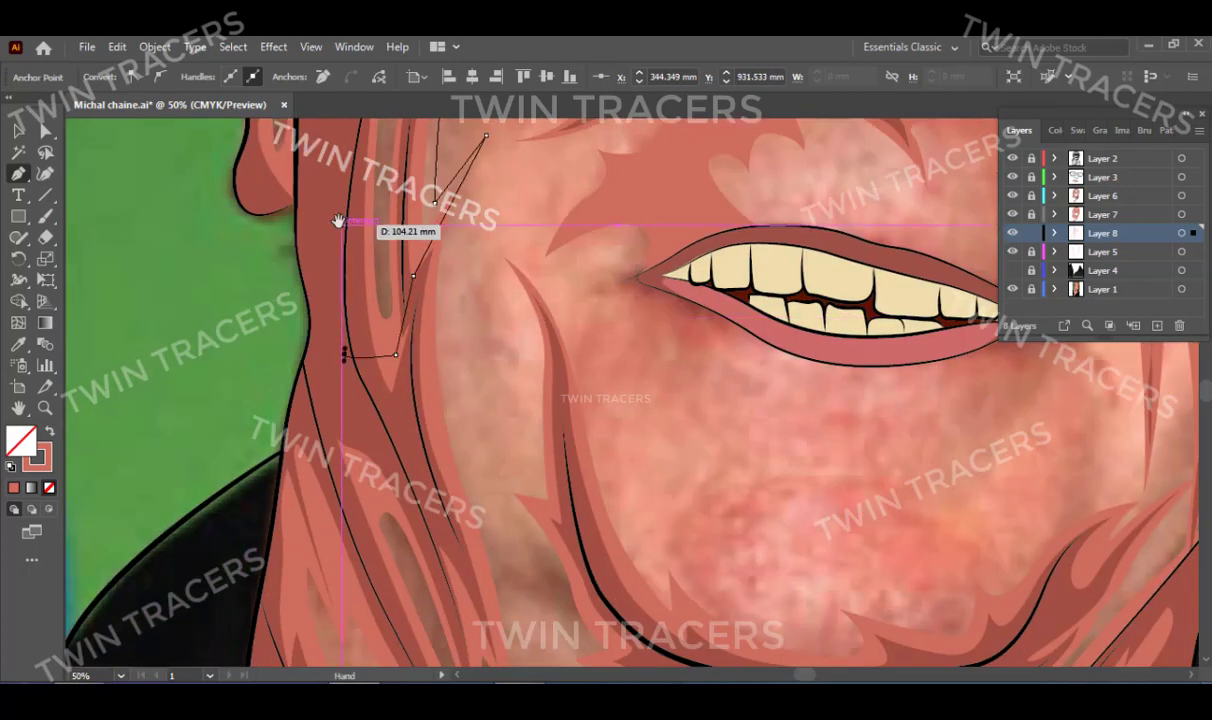
{"action": "scroll", "coordinate": [339, 221], "scroll_direction": "up", "scroll_amount": 4}
{"action": "scroll", "coordinate": [318, 220], "scroll_direction": "up", "scroll_amount": 2}
Close the cheek highlight and fill it with sampled skin tone at brightness 93.
{"action": "key", "text": "i"}
{"action": "left_click", "coordinate": [257, 420]}
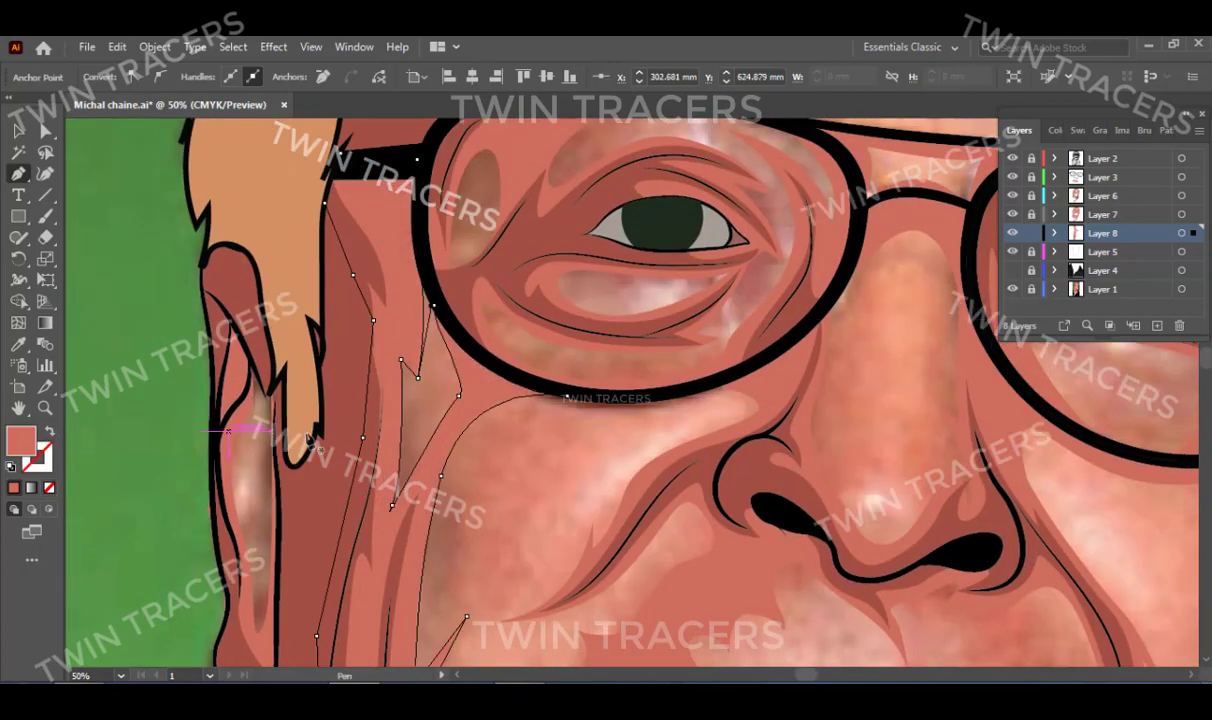
{"action": "left_click", "coordinate": [1053, 131]}
{"action": "left_click", "coordinate": [1146, 222]}
{"action": "key", "text": "ctrl+shift+a"}
Start a neck highlight path, placing points down the neck to the lower fold.
{"action": "key", "text": "p"}
{"action": "scroll", "coordinate": [620, 414], "scroll_direction": "down", "scroll_amount": 1}
{"action": "scroll", "coordinate": [620, 405], "scroll_direction": "down", "scroll_amount": 5}
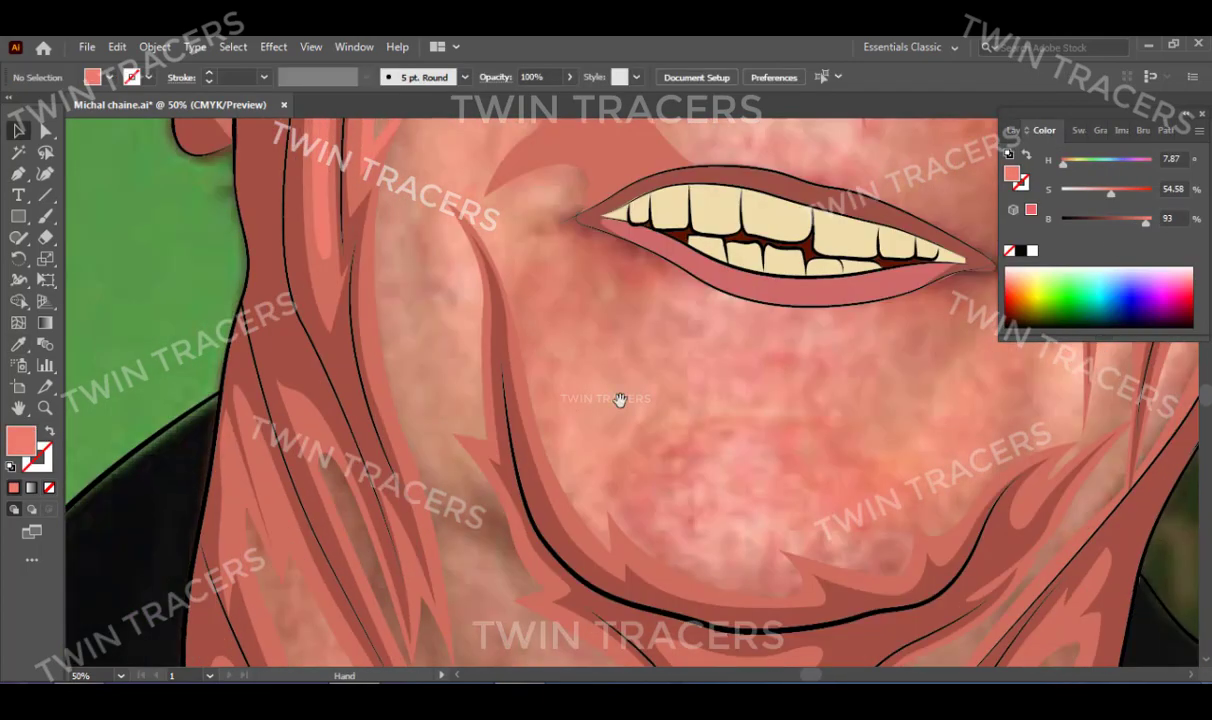
{"action": "scroll", "coordinate": [560, 380], "scroll_direction": "down", "scroll_amount": 4}
{"action": "scroll", "coordinate": [436, 312], "scroll_direction": "up", "scroll_amount": 5}
{"action": "left_click", "coordinate": [365, 230]}
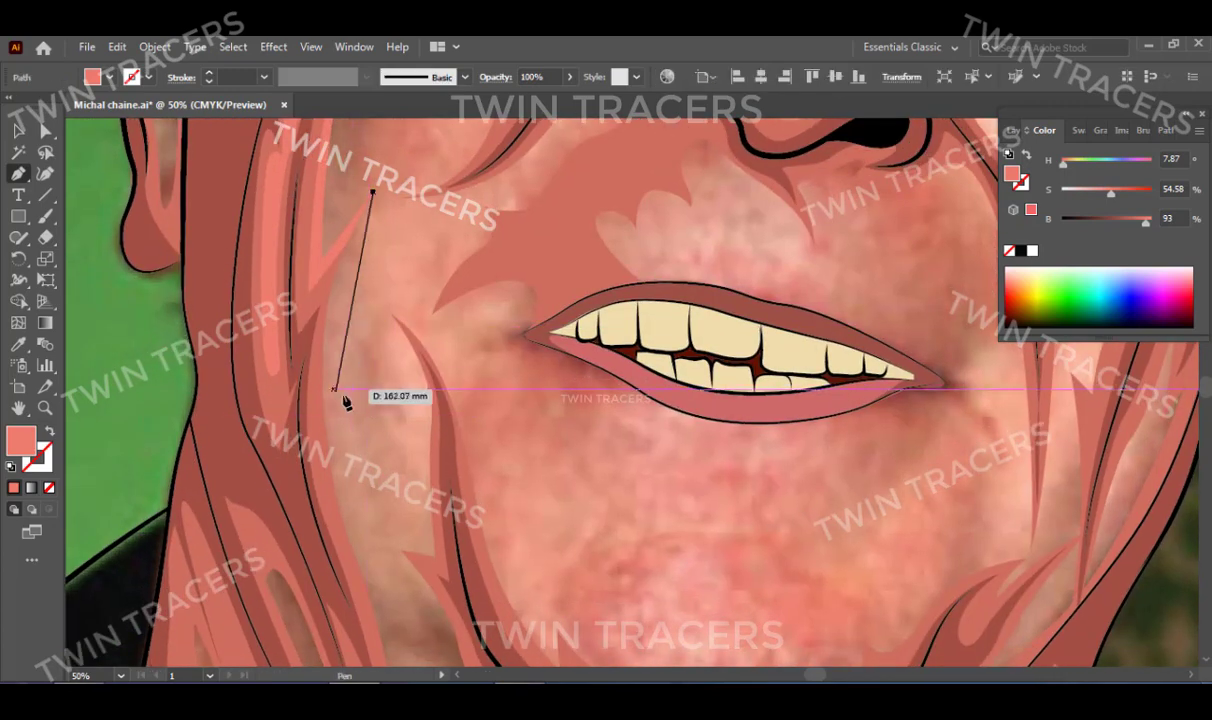
{"action": "scroll", "coordinate": [346, 398], "scroll_direction": "down", "scroll_amount": 3}
{"action": "left_click", "coordinate": [378, 268]}
{"action": "left_click", "coordinate": [410, 322]}
{"action": "left_click", "coordinate": [432, 350]}
{"action": "scroll", "coordinate": [425, 381], "scroll_direction": "down", "scroll_amount": 3}
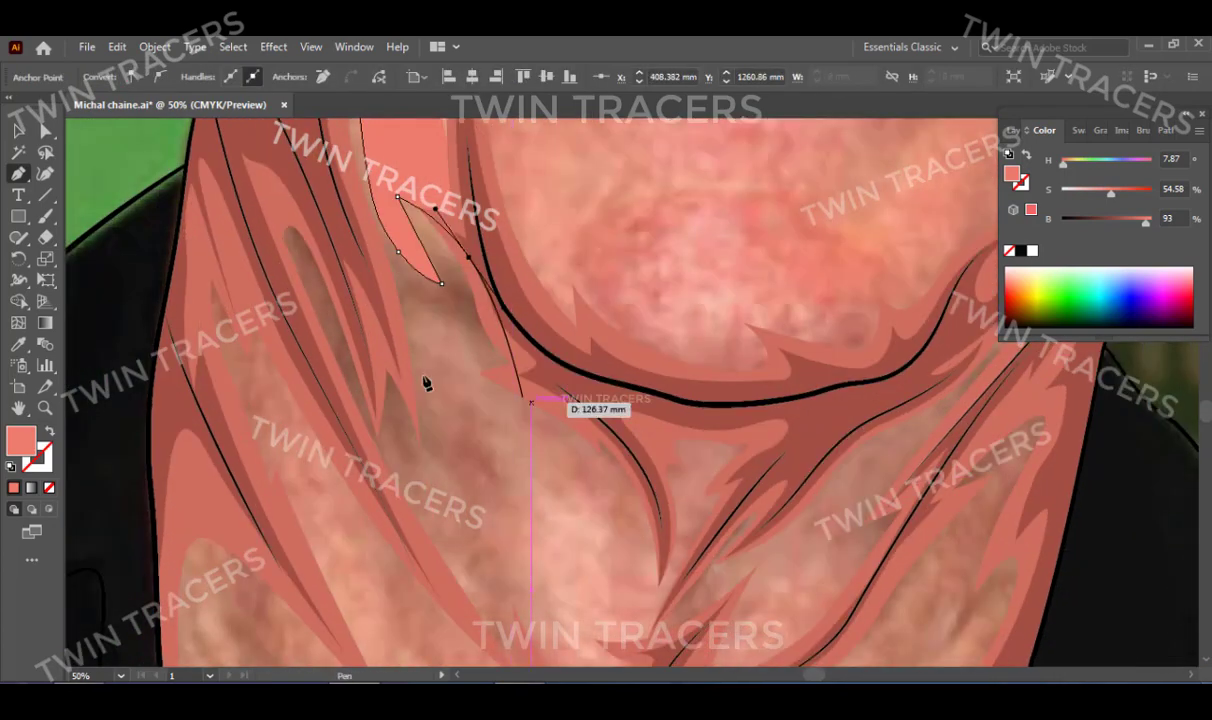
{"action": "scroll", "coordinate": [630, 406], "scroll_direction": "down", "scroll_amount": 2}
{"action": "left_click", "coordinate": [615, 344]}
{"action": "left_click_drag", "start_coordinate": [505, 287], "coordinate": [455, 290]}
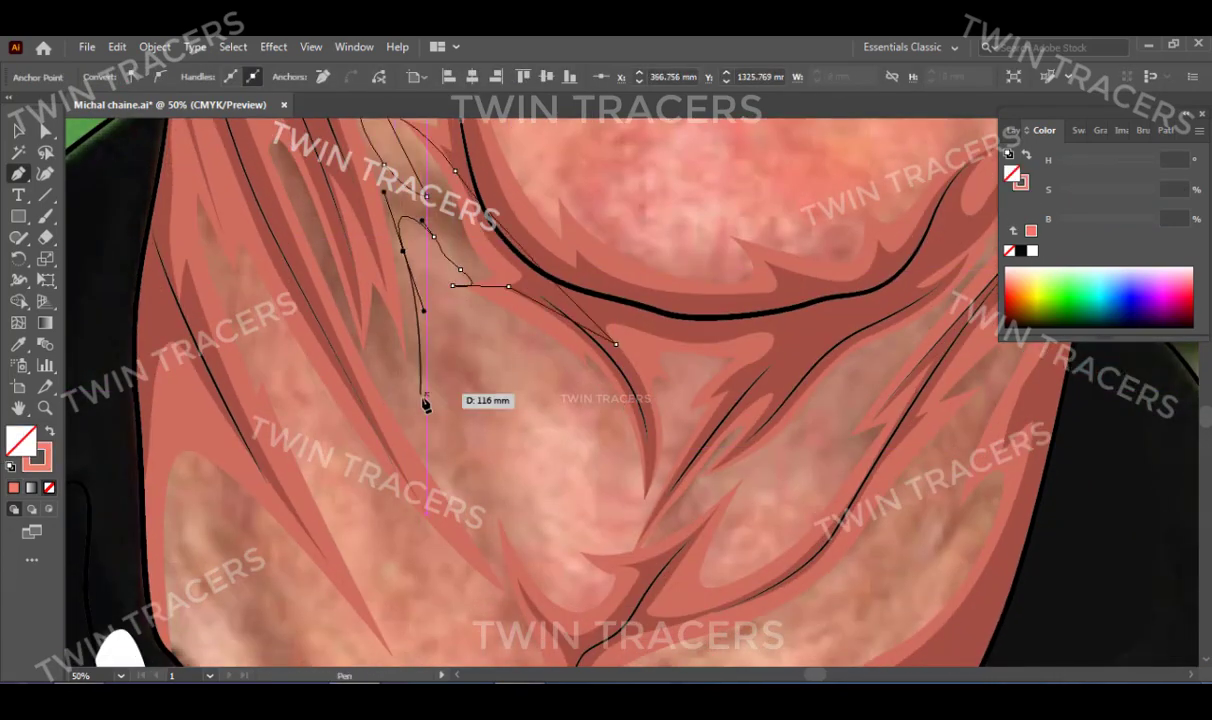
{"action": "scroll", "coordinate": [470, 520], "scroll_direction": "down", "scroll_amount": 3}
{"action": "left_click", "coordinate": [500, 438]}
{"action": "left_click", "coordinate": [484, 272]}
{"action": "left_click", "coordinate": [552, 451]}
{"action": "left_click_drag", "start_coordinate": [595, 515], "coordinate": [582, 519]}
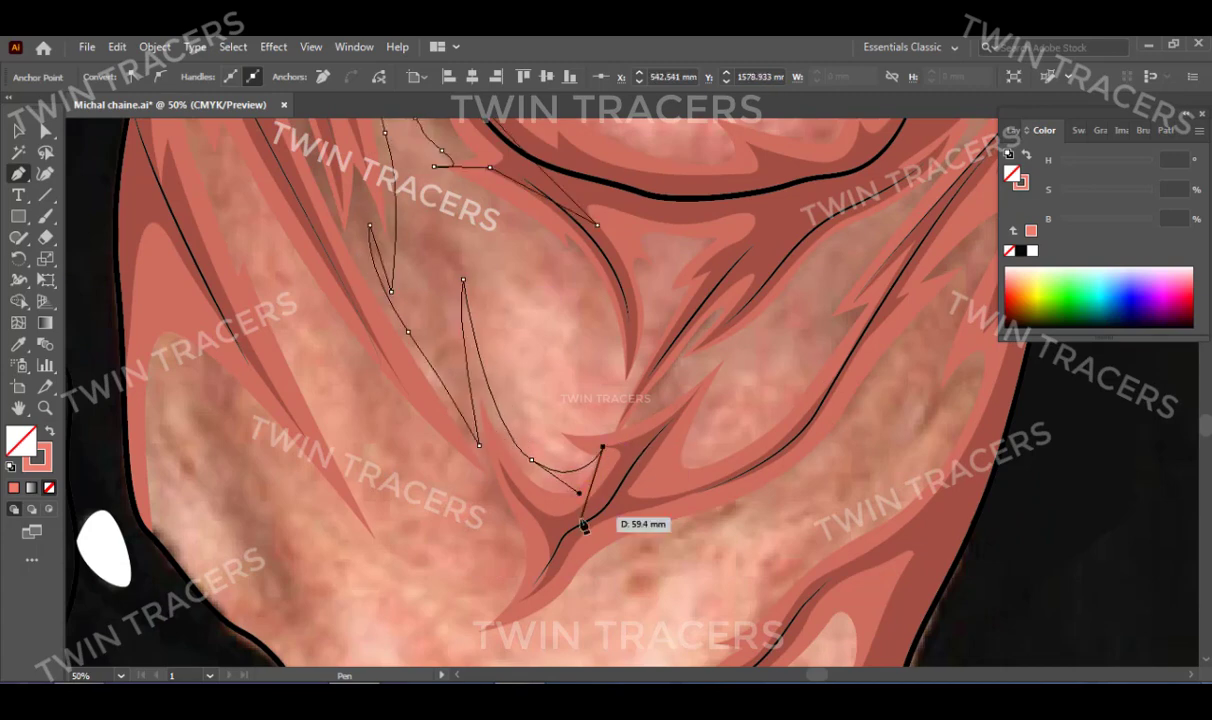
Curve the neck highlight outline along the left neck edge.
{"action": "scroll", "coordinate": [582, 519], "scroll_direction": "up", "scroll_amount": 1}
{"action": "scroll", "coordinate": [500, 522], "scroll_direction": "down", "scroll_amount": 3}
{"action": "scroll", "coordinate": [406, 509], "scroll_direction": "right", "scroll_amount": 2}
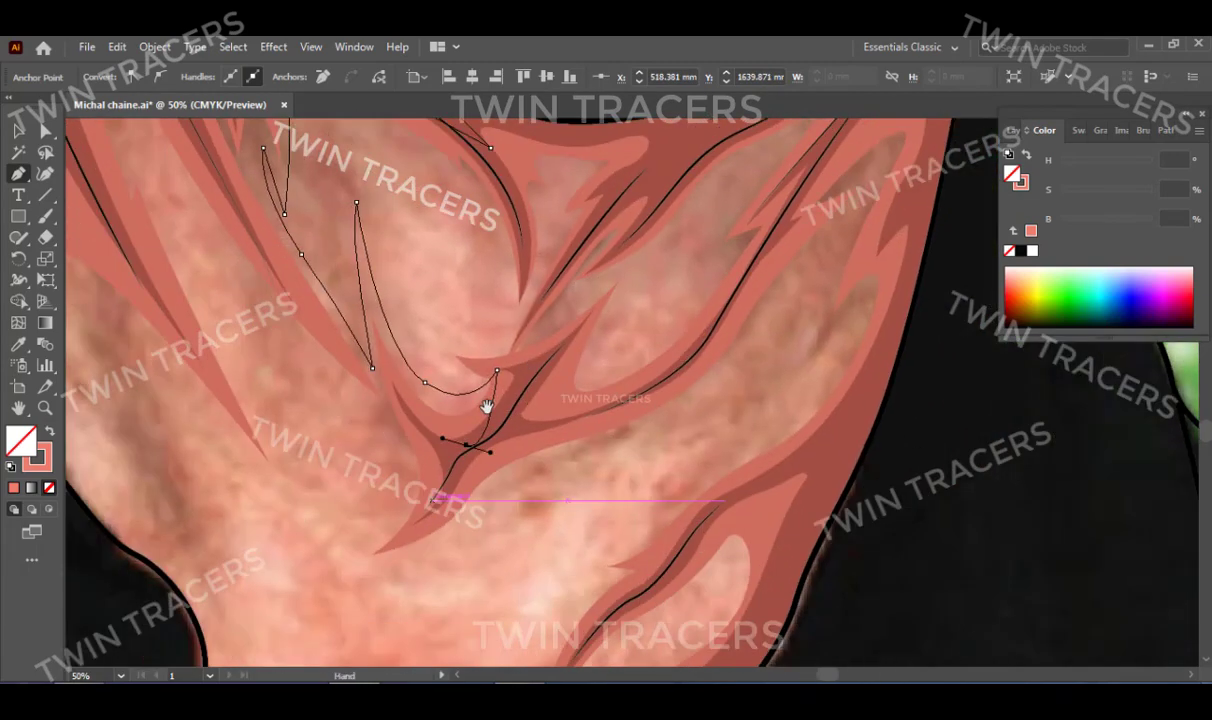
{"action": "left_click_drag", "start_coordinate": [311, 567], "coordinate": [160, 590]}
{"action": "left_click_drag", "start_coordinate": [440, 480], "coordinate": [400, 503]}
{"action": "scroll", "coordinate": [325, 400], "scroll_direction": "up", "scroll_amount": 3}
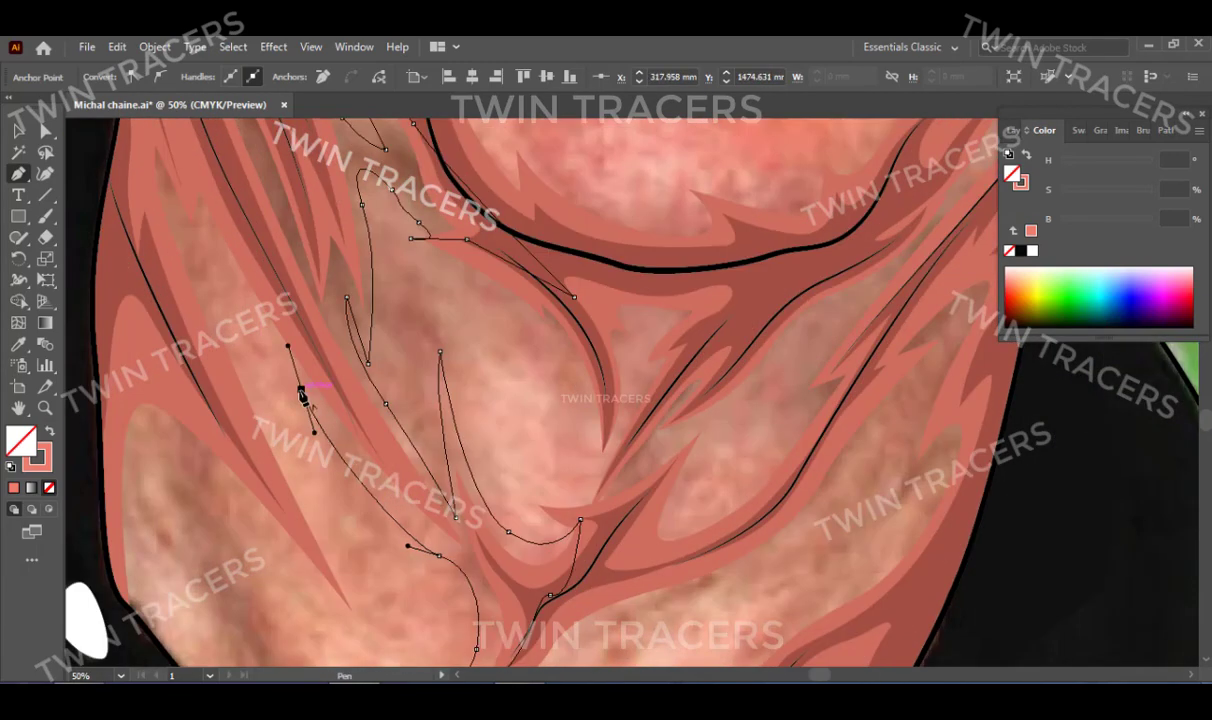
{"action": "left_click_drag", "start_coordinate": [296, 405], "coordinate": [375, 643]}
{"action": "scroll", "coordinate": [375, 643], "scroll_direction": "down", "scroll_amount": 3}
{"action": "left_click_drag", "start_coordinate": [197, 249], "coordinate": [305, 535]}
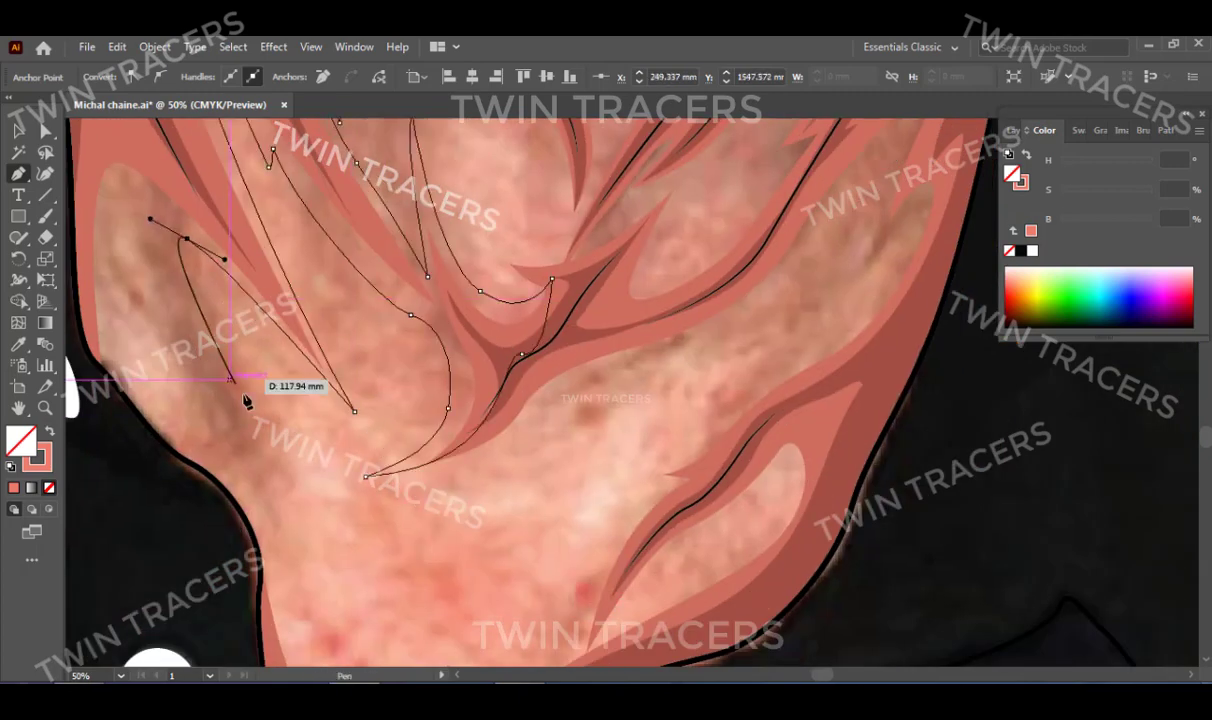
{"action": "left_click_drag", "start_coordinate": [199, 385], "coordinate": [167, 363]}
{"action": "left_click_drag", "start_coordinate": [137, 263], "coordinate": [110, 254]}
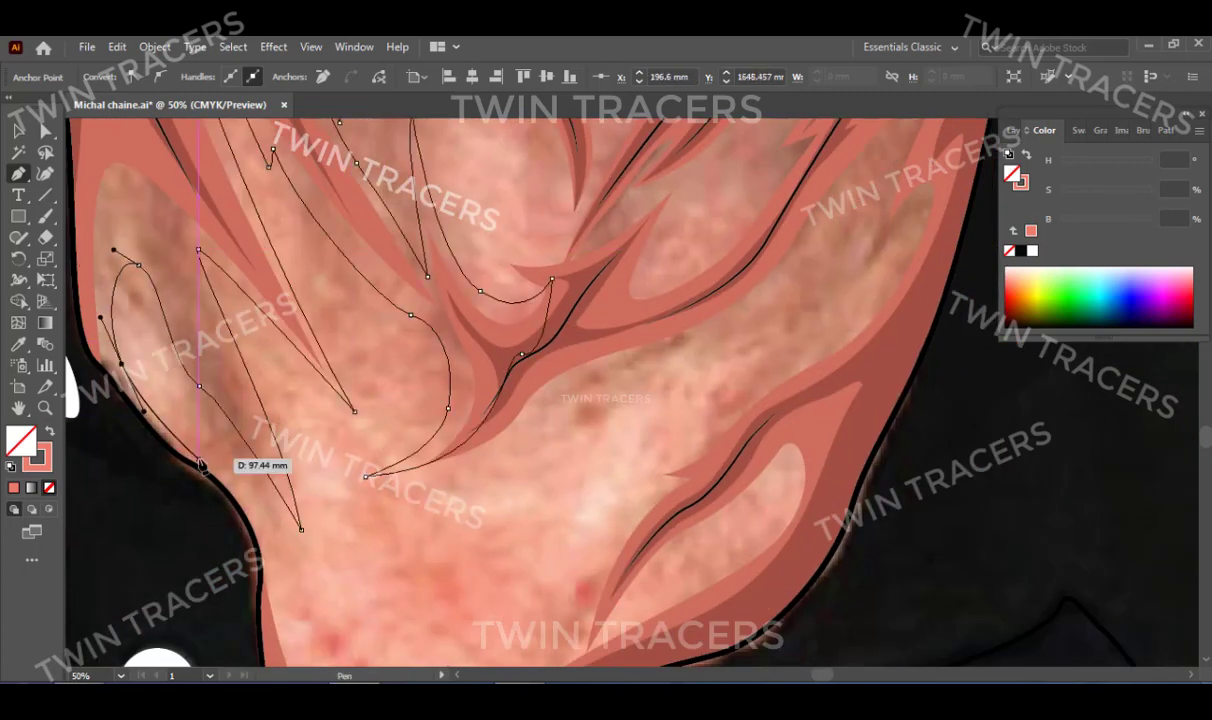
{"action": "scroll", "coordinate": [200, 463], "scroll_direction": "down", "scroll_amount": 3}
{"action": "left_click_drag", "start_coordinate": [258, 410], "coordinate": [268, 462]}
{"action": "left_click_drag", "start_coordinate": [98, 236], "coordinate": [284, 462]}
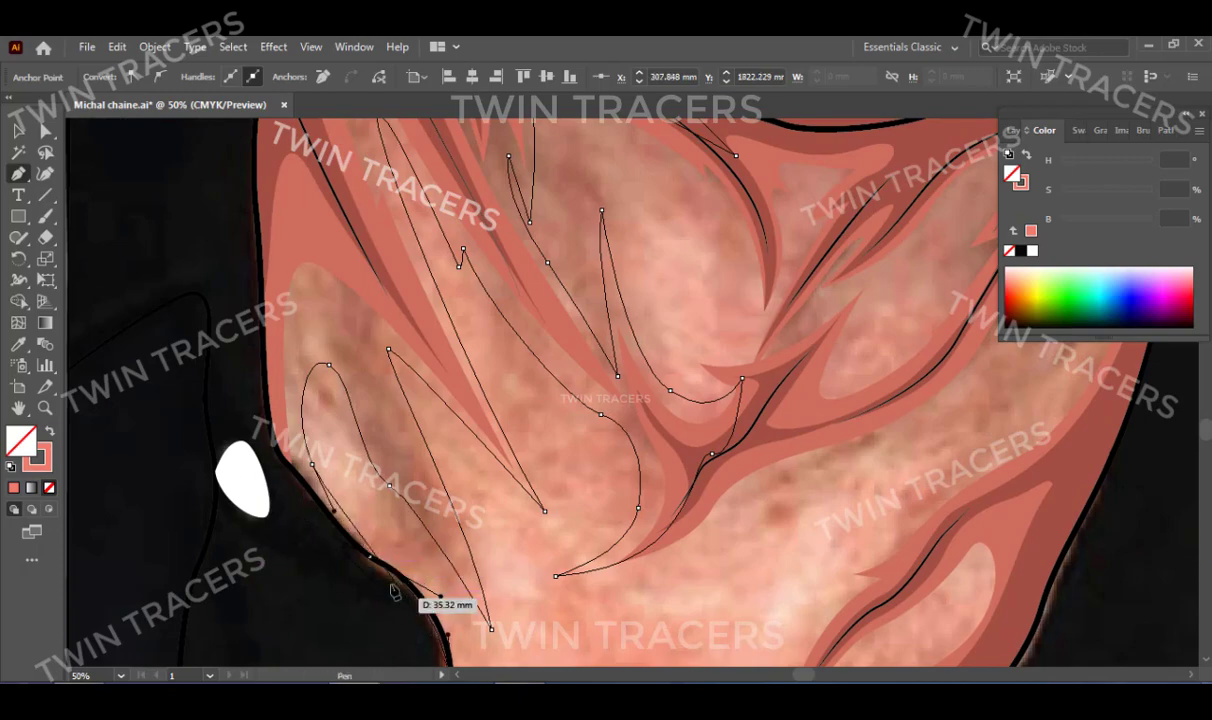
{"action": "left_click_drag", "start_coordinate": [393, 591], "coordinate": [284, 311]}
{"action": "scroll", "coordinate": [300, 360], "scroll_direction": "up", "scroll_amount": 5}
{"action": "scroll", "coordinate": [200, 420], "scroll_direction": "up", "scroll_amount": 4}
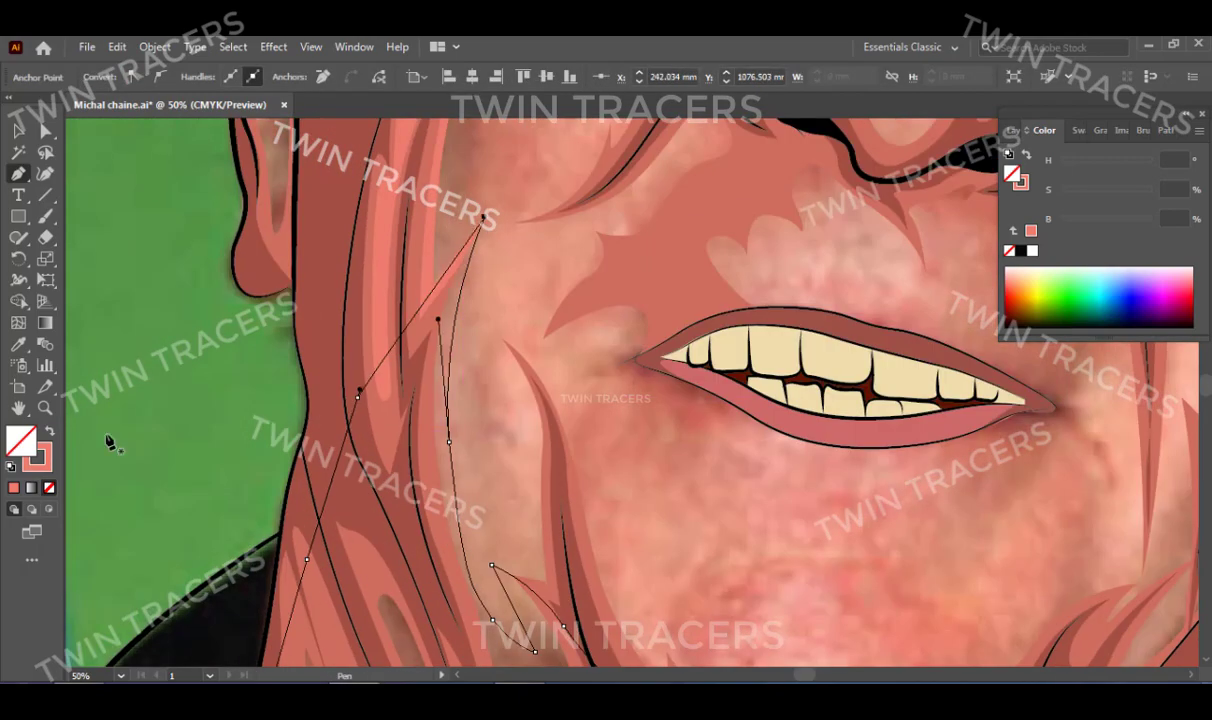
{"action": "scroll", "coordinate": [509, 371], "scroll_direction": "down", "scroll_amount": 5}
{"action": "scroll", "coordinate": [509, 371], "scroll_direction": "down", "scroll_amount": 4}
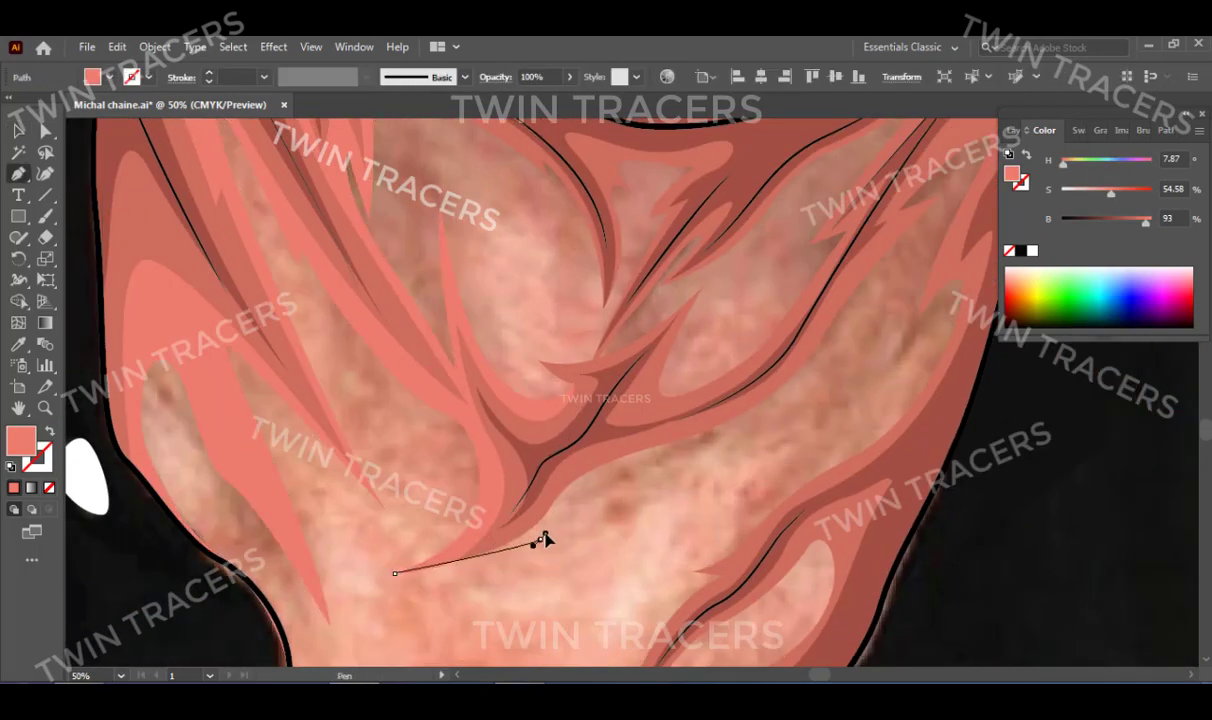
Curve the neck highlight across the lower fold up toward the jaw and close it.
{"action": "left_click_drag", "start_coordinate": [648, 464], "coordinate": [729, 455]}
{"action": "scroll", "coordinate": [727, 455], "scroll_direction": "up", "scroll_amount": 2}
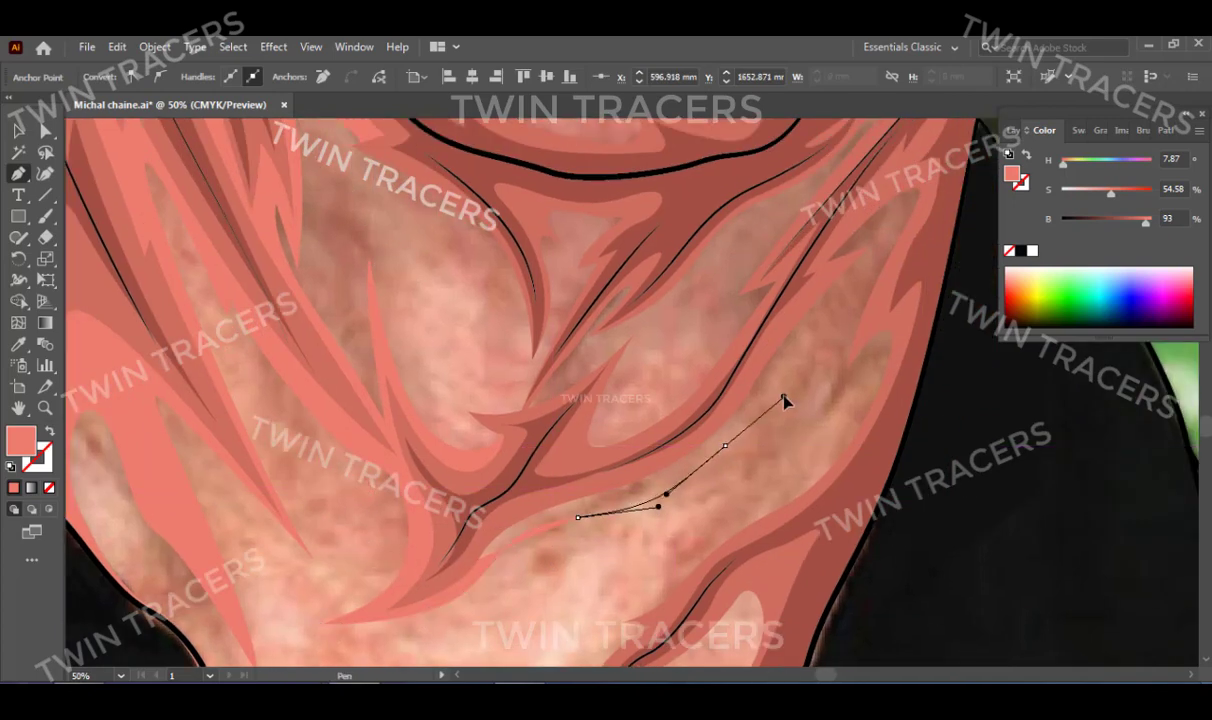
{"action": "scroll", "coordinate": [800, 360], "scroll_direction": "down", "scroll_amount": 2}
{"action": "scroll", "coordinate": [855, 350], "scroll_direction": "up", "scroll_amount": 3}
{"action": "left_click_drag", "start_coordinate": [639, 481], "coordinate": [560, 500]}
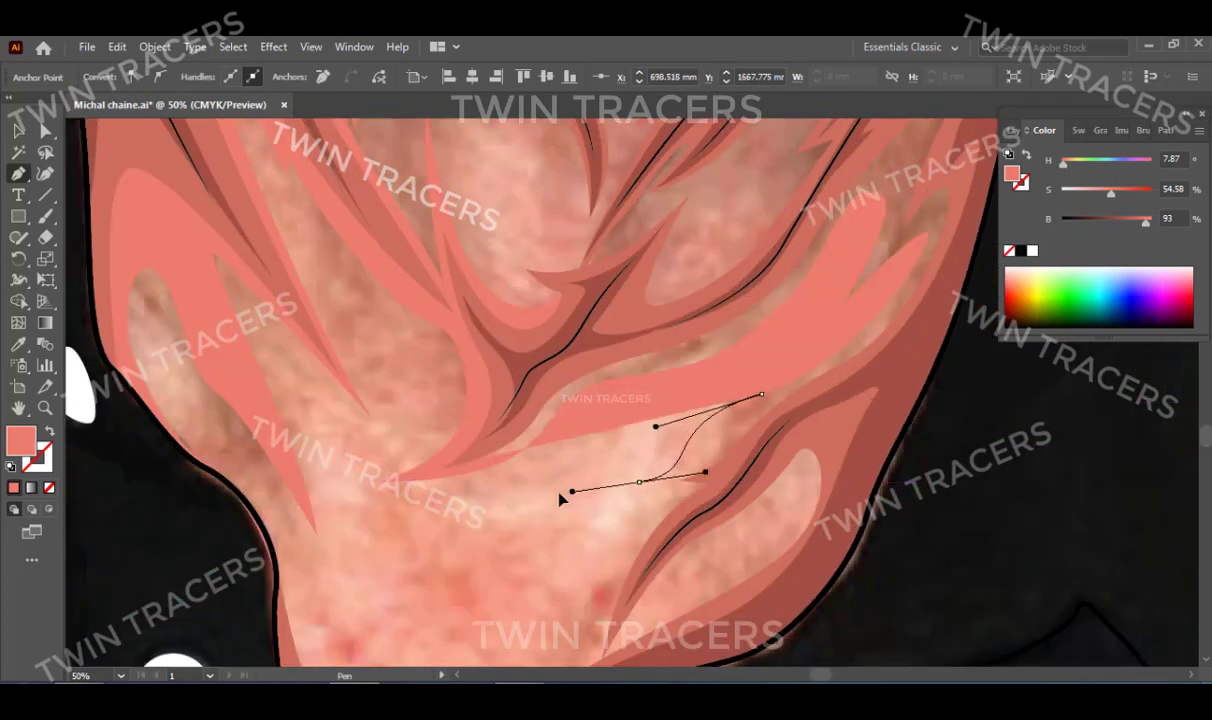
{"action": "left_click_drag", "start_coordinate": [670, 491], "coordinate": [645, 483]}
{"action": "scroll", "coordinate": [645, 483], "scroll_direction": "down", "scroll_amount": 3}
{"action": "left_click", "coordinate": [660, 445]}
{"action": "mouse_move", "coordinate": [775, 313]}
{"action": "left_mouse_down"}
{"action": "mouse_move", "coordinate": [812, 298]}
{"action": "mouse_move", "coordinate": [806, 371]}
{"action": "mouse_move", "coordinate": [776, 397]}
{"action": "left_mouse_up"}
{"action": "scroll", "coordinate": [806, 371], "scroll_direction": "up", "scroll_amount": 5}
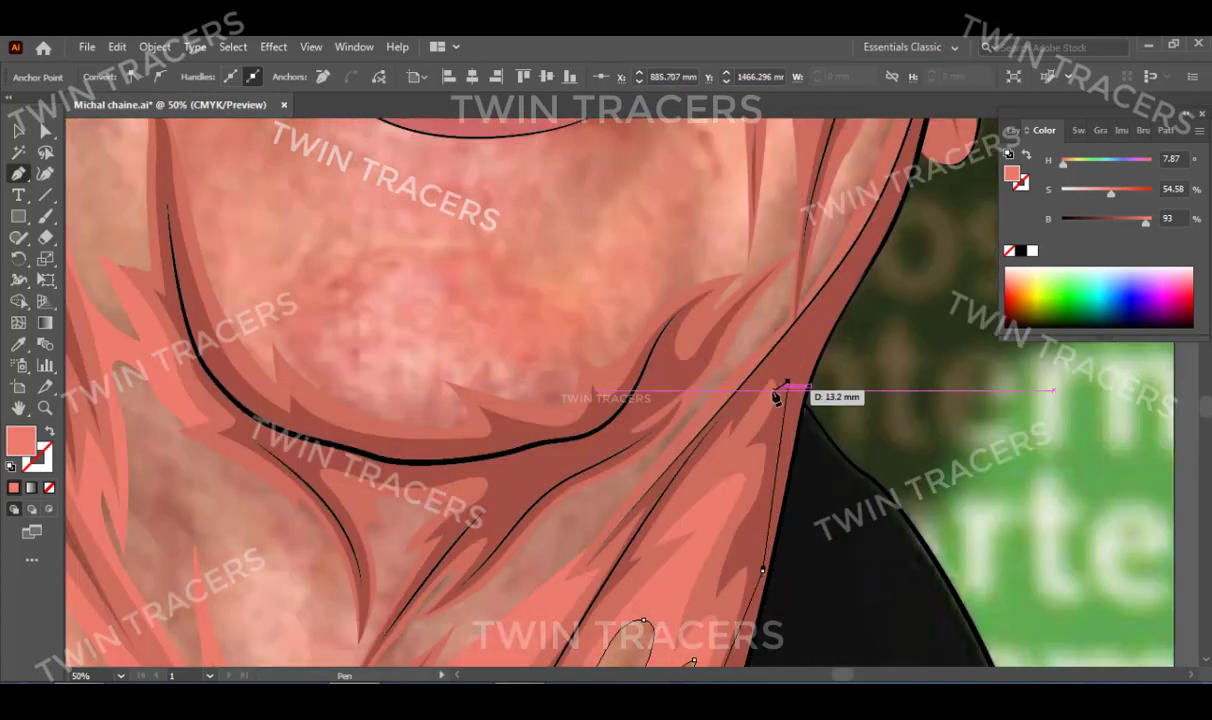
{"action": "scroll", "coordinate": [776, 397], "scroll_direction": "down", "scroll_amount": 5}
{"action": "left_click", "coordinate": [522, 584]}
Begin a highlight on the central neck fold, tracing it in outline view.
{"action": "scroll", "coordinate": [817, 362], "scroll_direction": "up", "scroll_amount": 3}
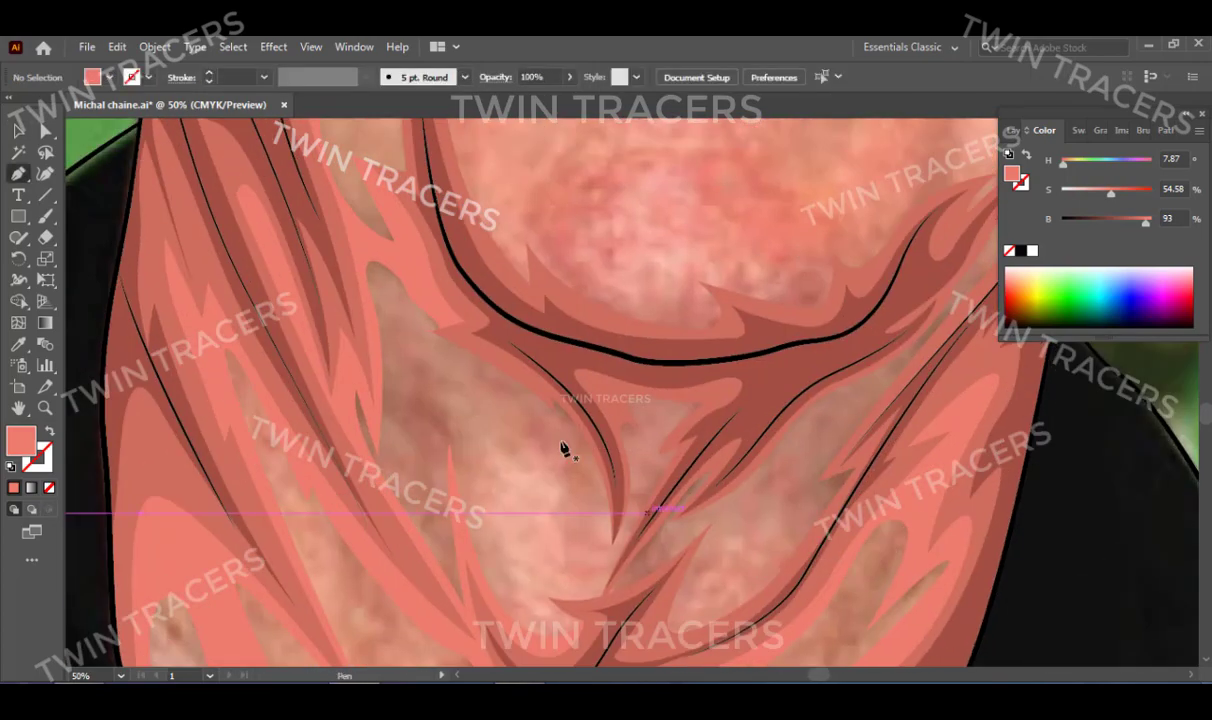
{"action": "left_click_drag", "start_coordinate": [611, 548], "coordinate": [611, 556]}
{"action": "scroll", "coordinate": [600, 450], "scroll_direction": "down", "scroll_amount": 3}
{"action": "left_click", "coordinate": [581, 467]}
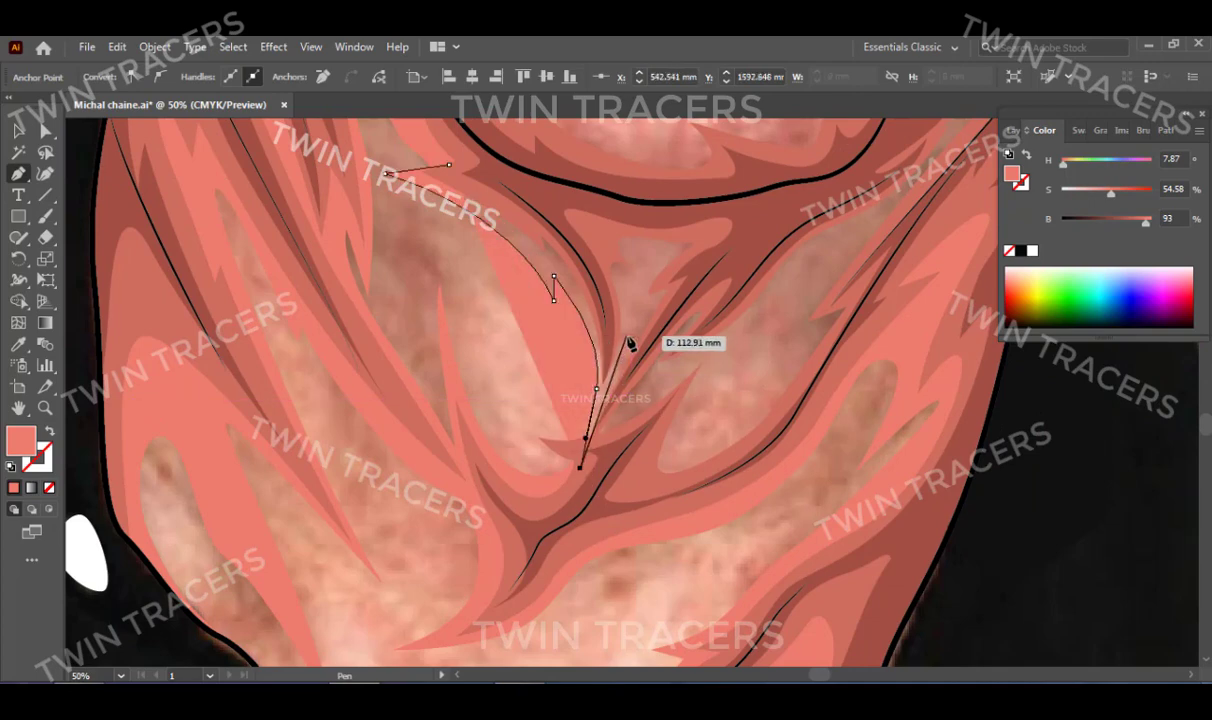
{"action": "mouse_move", "coordinate": [630, 380]}
{"action": "left_mouse_down"}
{"action": "mouse_move", "coordinate": [630, 295]}
{"action": "mouse_move", "coordinate": [674, 260]}
{"action": "left_mouse_up"}
{"action": "left_click_drag", "start_coordinate": [641, 322], "coordinate": [638, 345]}
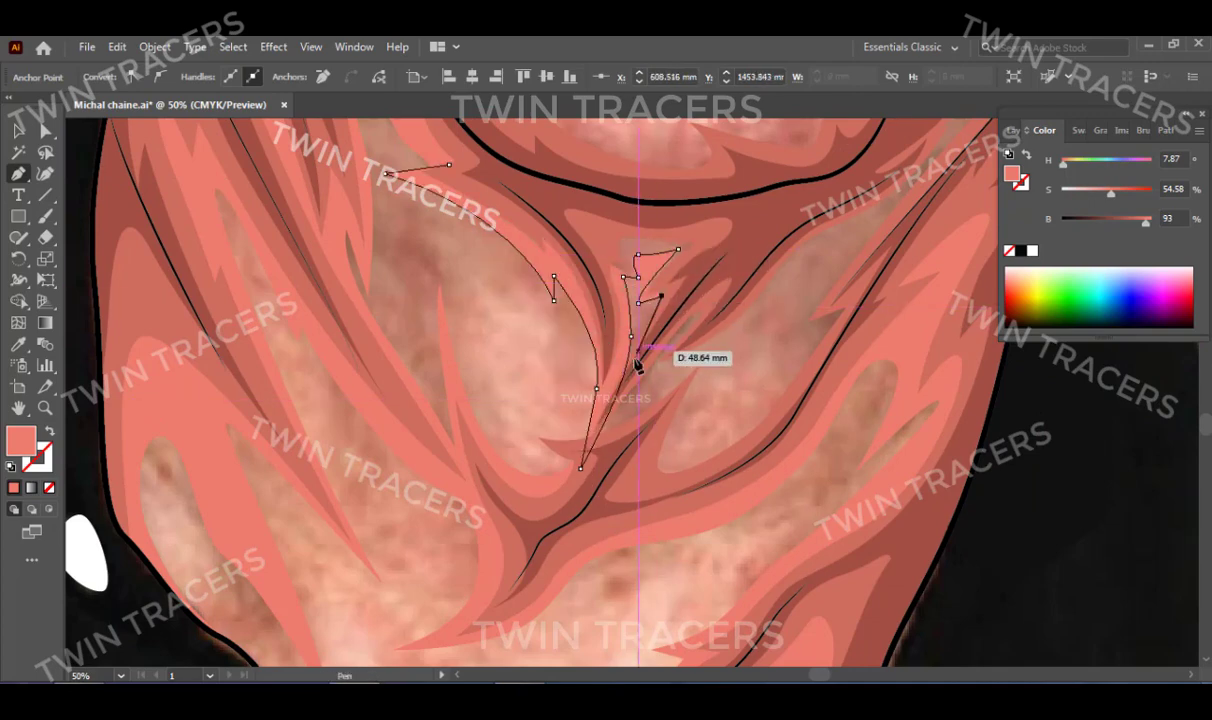
{"action": "mouse_move", "coordinate": [606, 417]}
{"action": "left_mouse_down"}
{"action": "mouse_move", "coordinate": [600, 470]}
{"action": "mouse_move", "coordinate": [580, 488]}
{"action": "left_mouse_up"}
{"action": "key", "text": "shift+x"}
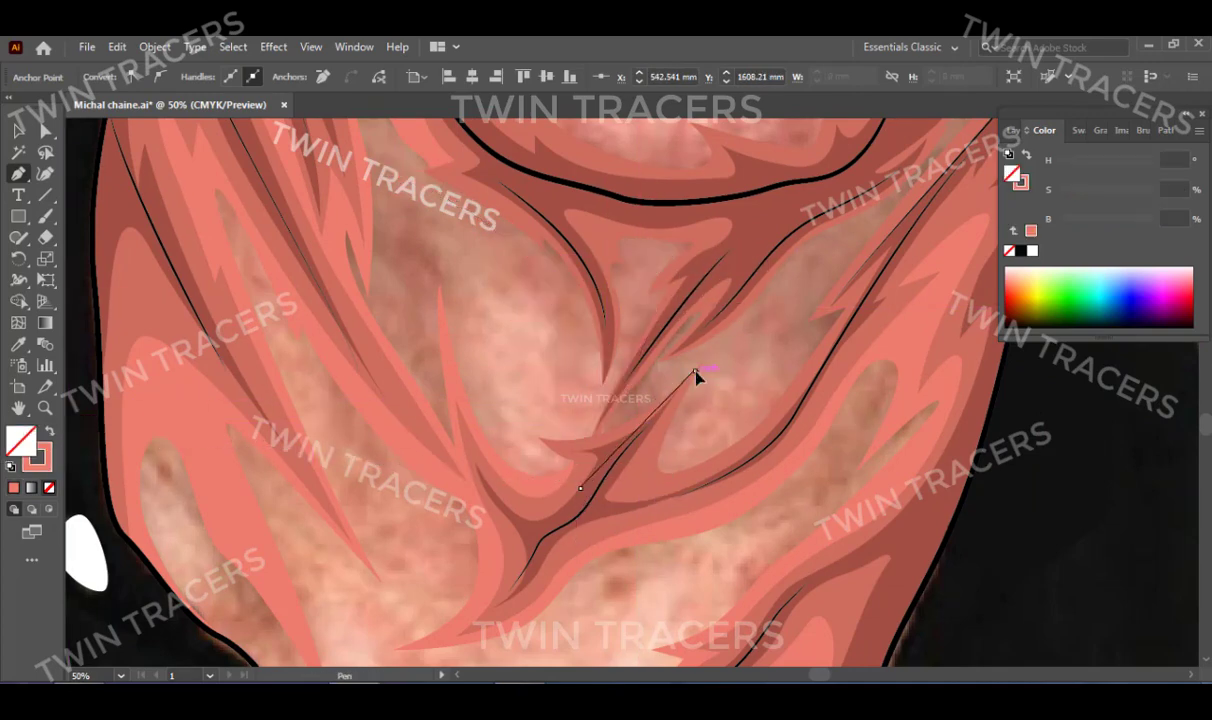
{"action": "left_click", "coordinate": [654, 389]}
{"action": "left_click", "coordinate": [746, 332]}
{"action": "left_click", "coordinate": [825, 247]}
{"action": "scroll", "coordinate": [710, 438], "scroll_direction": "up", "scroll_amount": 2}
Curve the central fold highlight along the jawline, close it, and restore the fill view.
{"action": "left_click_drag", "start_coordinate": [727, 431], "coordinate": [718, 429]}
{"action": "left_click_drag", "start_coordinate": [629, 520], "coordinate": [664, 508]}
{"action": "left_click_drag", "start_coordinate": [622, 452], "coordinate": [632, 458]}
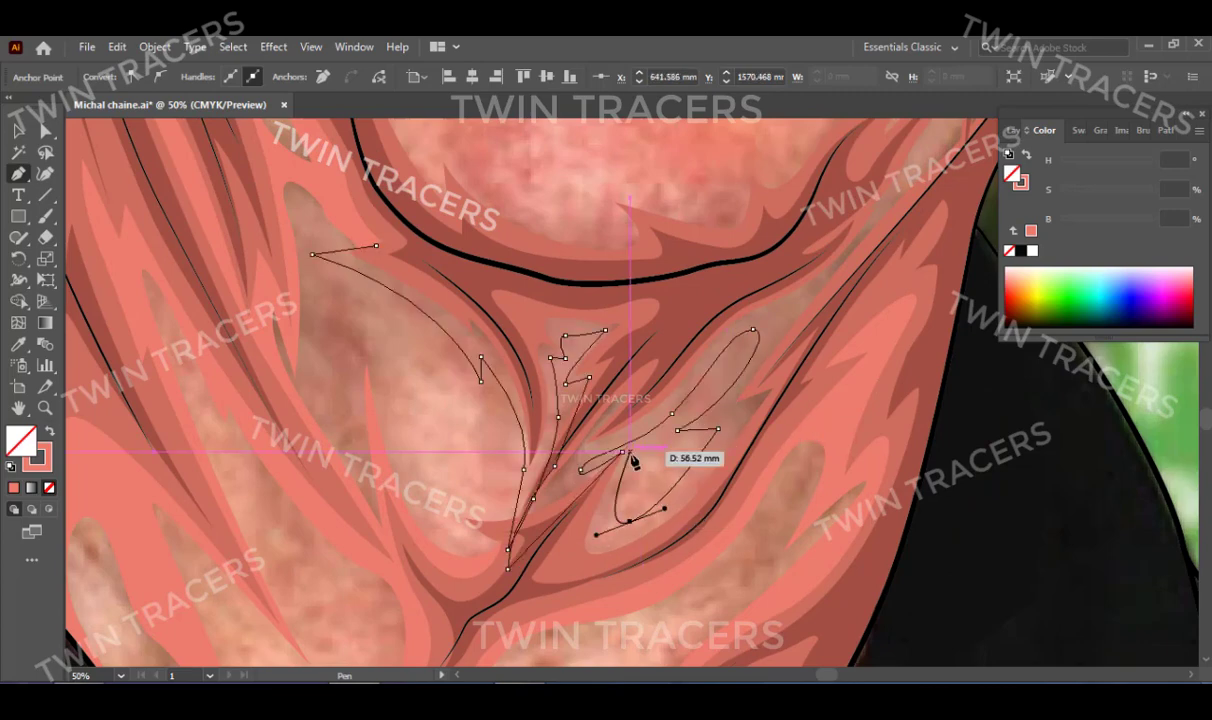
{"action": "scroll", "coordinate": [565, 563], "scroll_direction": "up", "scroll_amount": 3}
{"action": "left_click", "coordinate": [883, 313]}
{"action": "left_click_drag", "start_coordinate": [909, 208], "coordinate": [879, 238]}
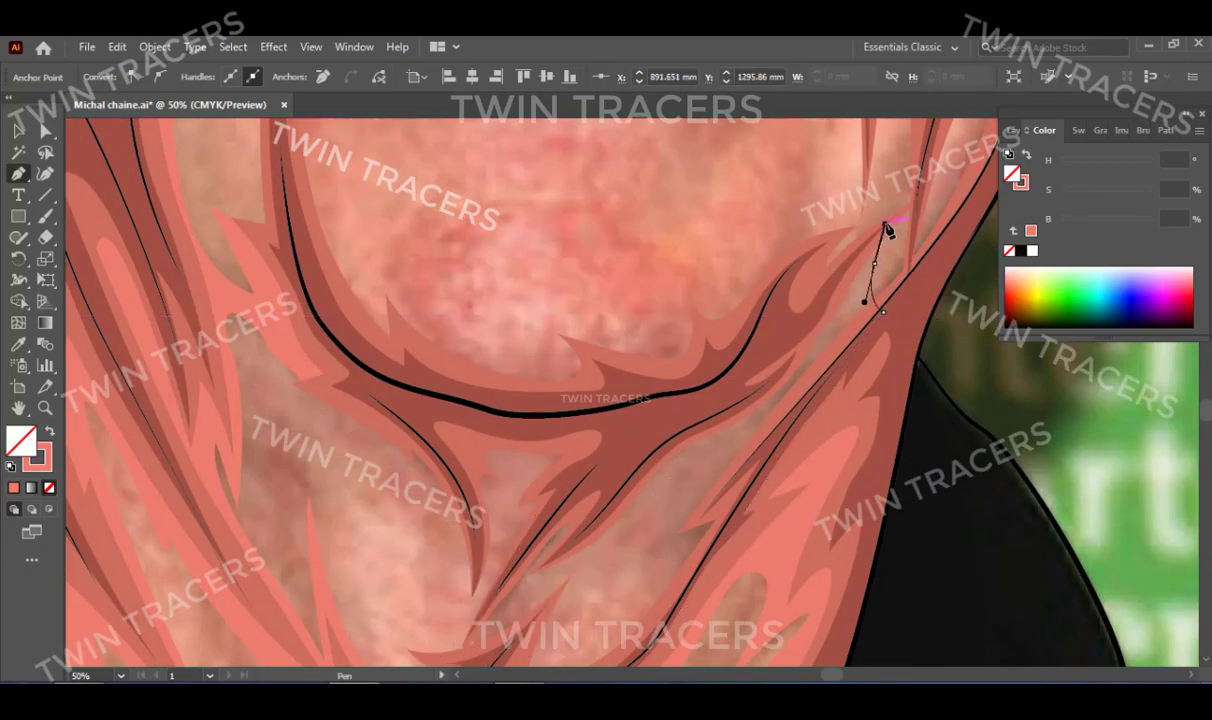
{"action": "left_click", "coordinate": [817, 306]}
{"action": "left_click", "coordinate": [675, 393]}
{"action": "left_click", "coordinate": [478, 431]}
{"action": "left_click", "coordinate": [255, 385]}
{"action": "key", "text": "shift+x"}
Draw a small closed salmon shading shape along the neck.
{"action": "scroll", "coordinate": [615, 489], "scroll_direction": "up", "scroll_amount": 4}
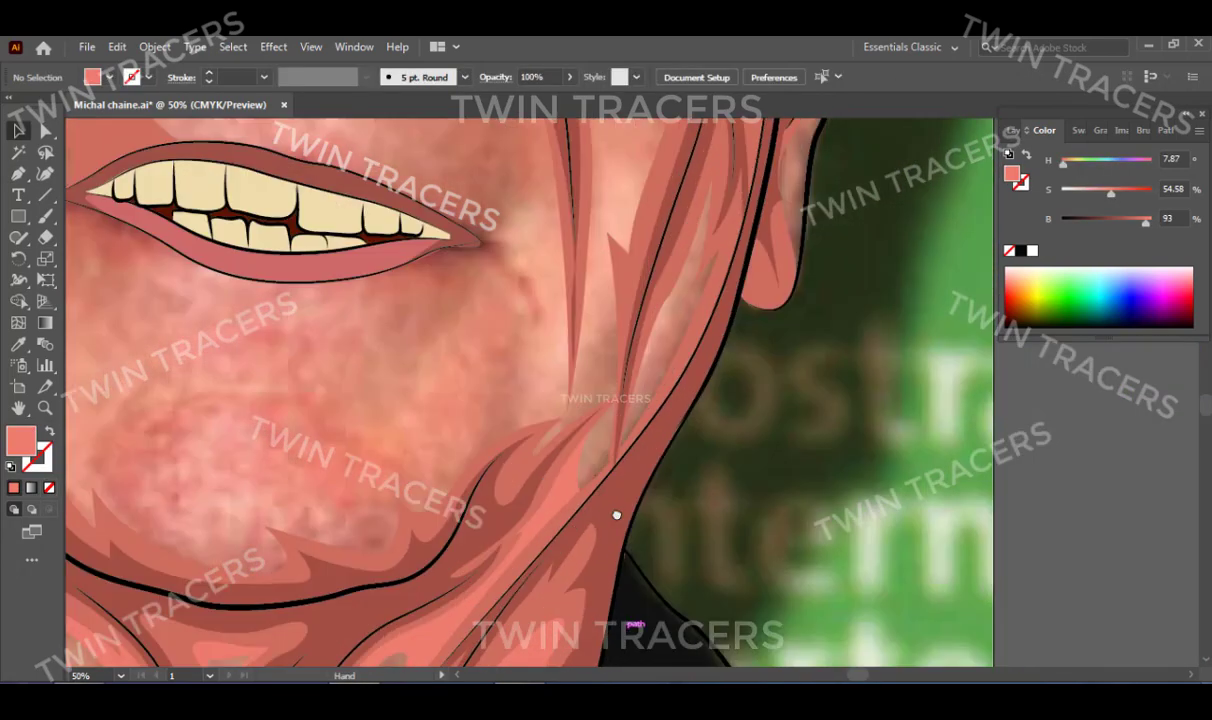
{"action": "left_click", "coordinate": [592, 515]}
{"action": "left_click_drag", "start_coordinate": [658, 365], "coordinate": [684, 341]}
{"action": "left_click", "coordinate": [592, 515]}
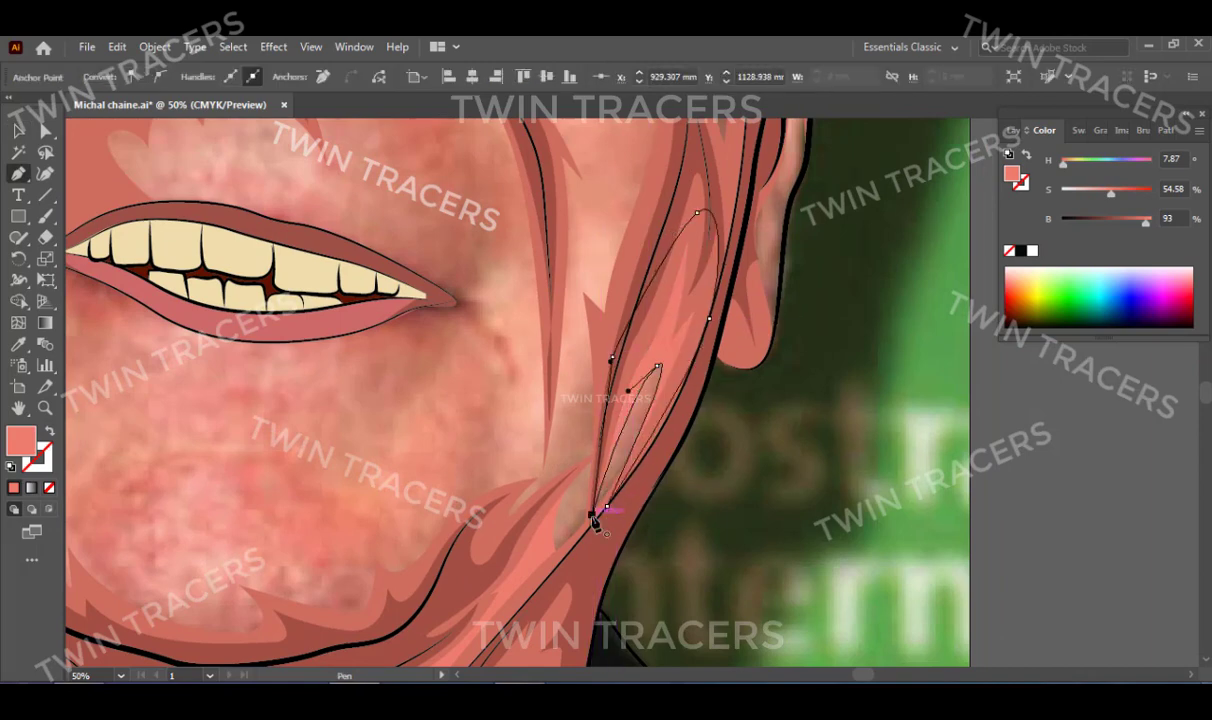
{"action": "key", "text": "shift+x"}
{"action": "scroll", "coordinate": [600, 500], "scroll_direction": "up", "scroll_amount": 3}
Draw a salmon shading shape running up the cheek to the temple under the glasses rim.
{"action": "left_click", "coordinate": [543, 643]}
{"action": "left_click", "coordinate": [584, 543]}
{"action": "left_click", "coordinate": [577, 420]}
{"action": "left_click", "coordinate": [582, 350]}
{"action": "scroll", "coordinate": [600, 400], "scroll_direction": "up", "scroll_amount": 3}
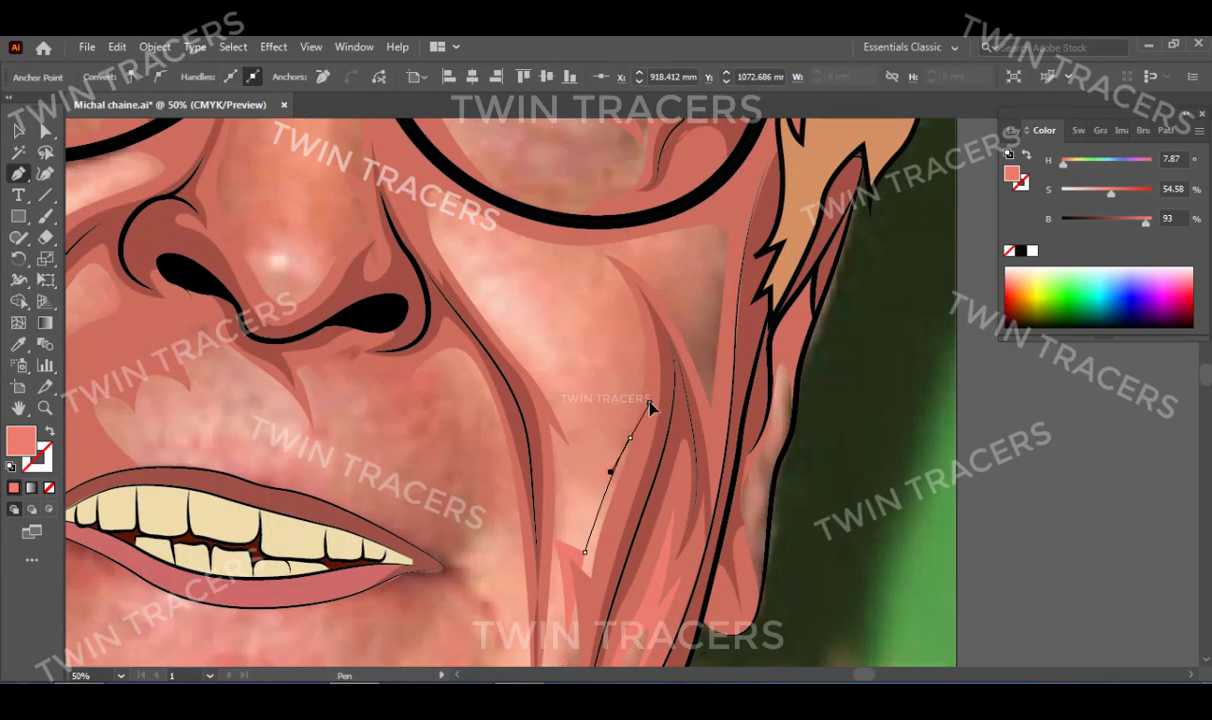
{"action": "left_click", "coordinate": [669, 213]}
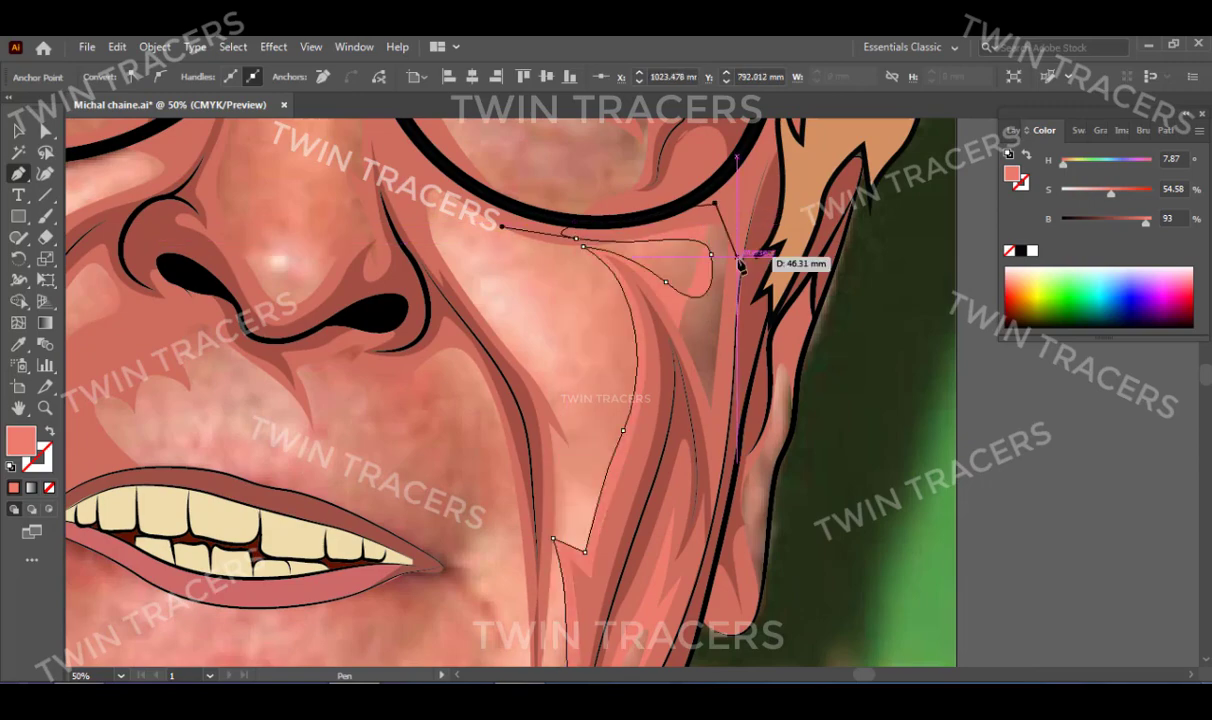
{"action": "left_click", "coordinate": [704, 470]}
{"action": "left_click_drag", "start_coordinate": [661, 652], "coordinate": [725, 239]}
{"action": "key", "text": "shift+x"}
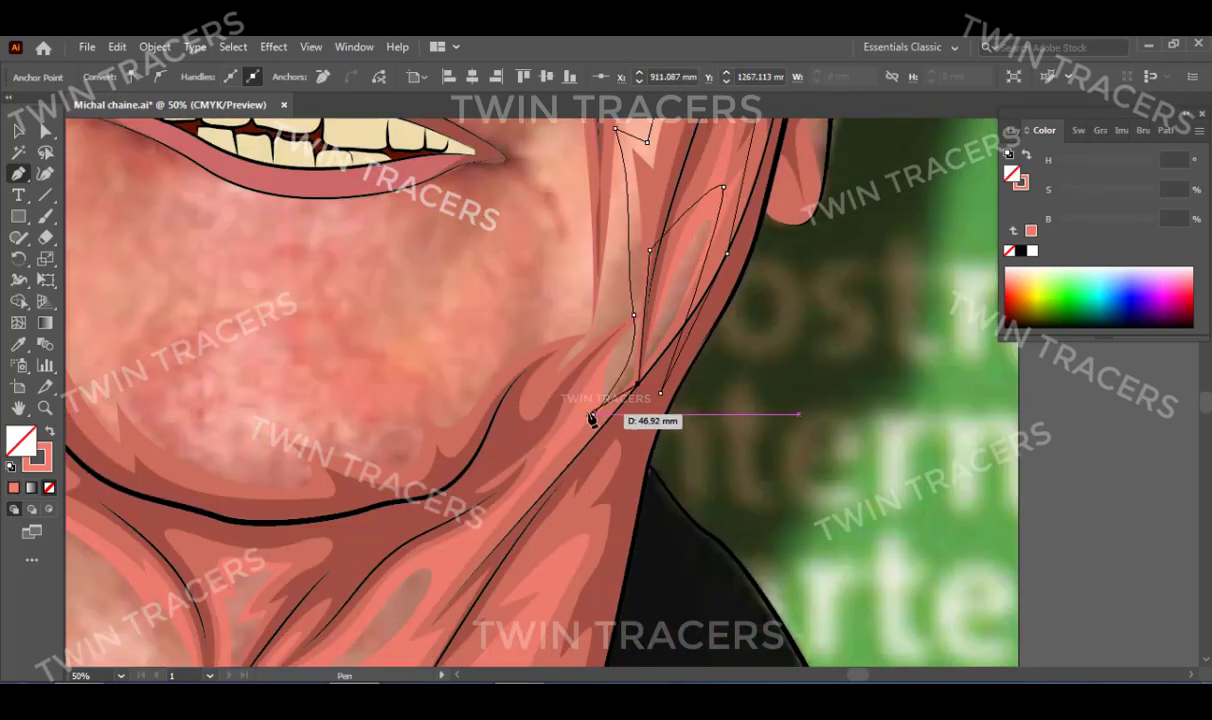
{"action": "left_click", "coordinate": [592, 418]}
{"action": "key", "text": "shift+x"}
Start a curved cheek-crease shading path from under the glasses down toward the mouth.
{"action": "scroll", "coordinate": [560, 322], "scroll_direction": "up", "scroll_amount": 7}
{"action": "left_click", "coordinate": [694, 298]}
{"action": "left_click_drag", "start_coordinate": [539, 306], "coordinate": [457, 274]}
{"action": "left_click_drag", "start_coordinate": [484, 331], "coordinate": [527, 390]}
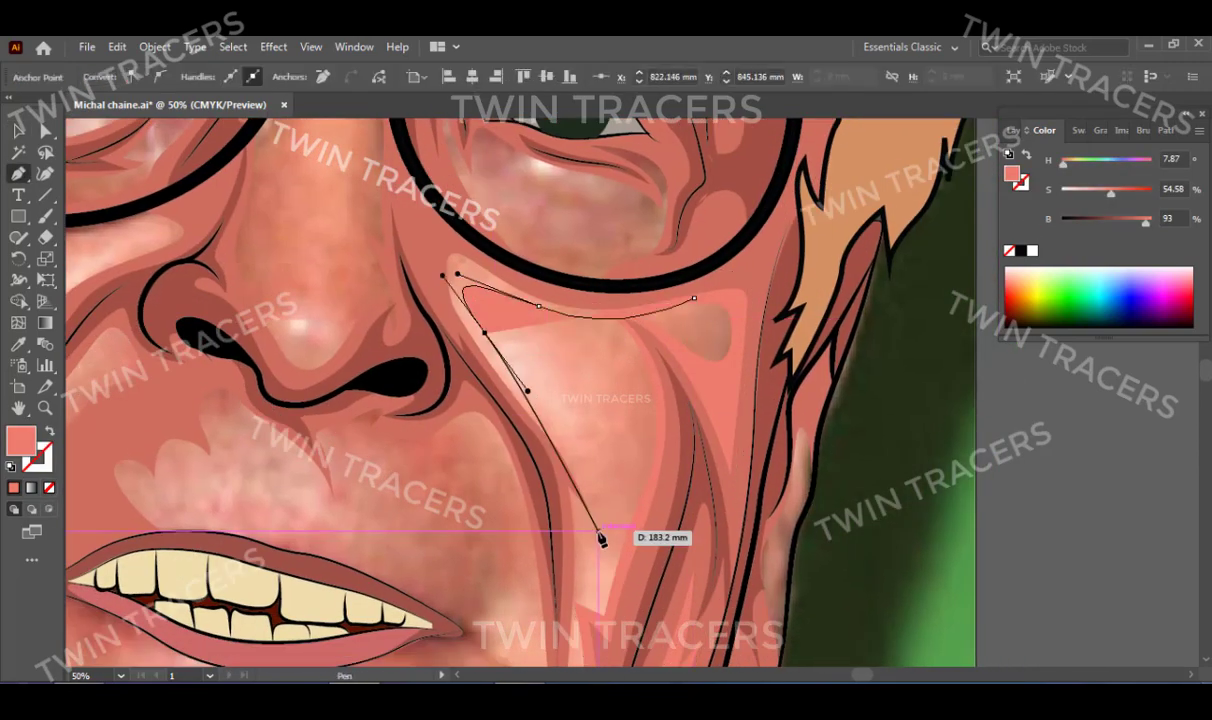
{"action": "left_click", "coordinate": [600, 540]}
{"action": "scroll", "coordinate": [628, 238], "scroll_direction": "down", "scroll_amount": 3}
{"action": "left_click", "coordinate": [624, 569]}
{"action": "scroll", "coordinate": [590, 495], "scroll_direction": "up", "scroll_amount": 1}
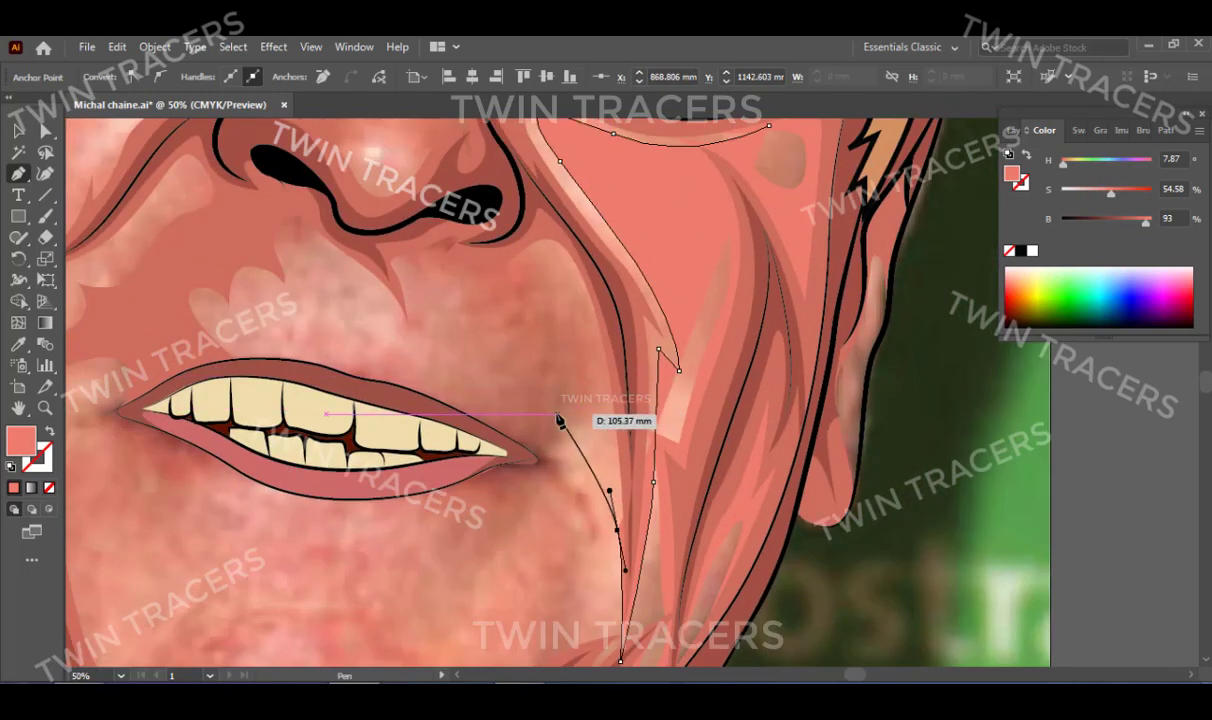
Close the mouth-corner shading shape, fill it salmon, and deselect it.
{"action": "left_click", "coordinate": [560, 420]}
{"action": "left_click", "coordinate": [592, 550]}
{"action": "key", "text": "shift+x"}
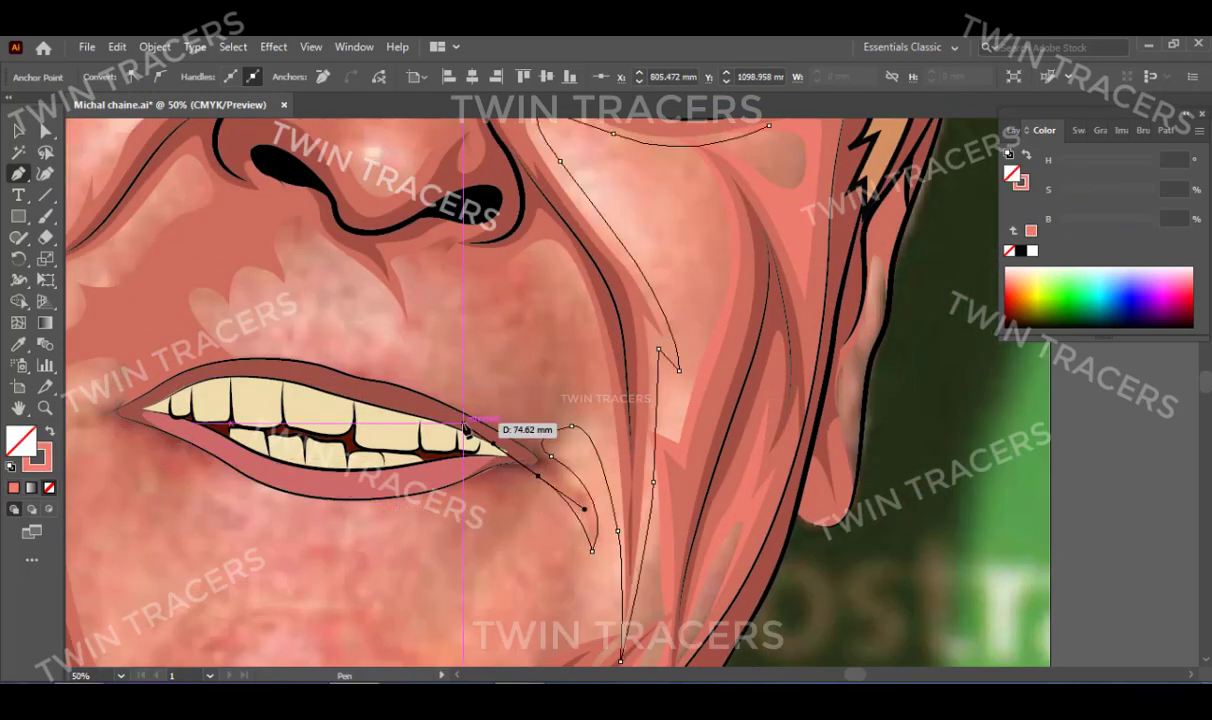
{"action": "left_click_drag", "start_coordinate": [452, 337], "coordinate": [400, 355]}
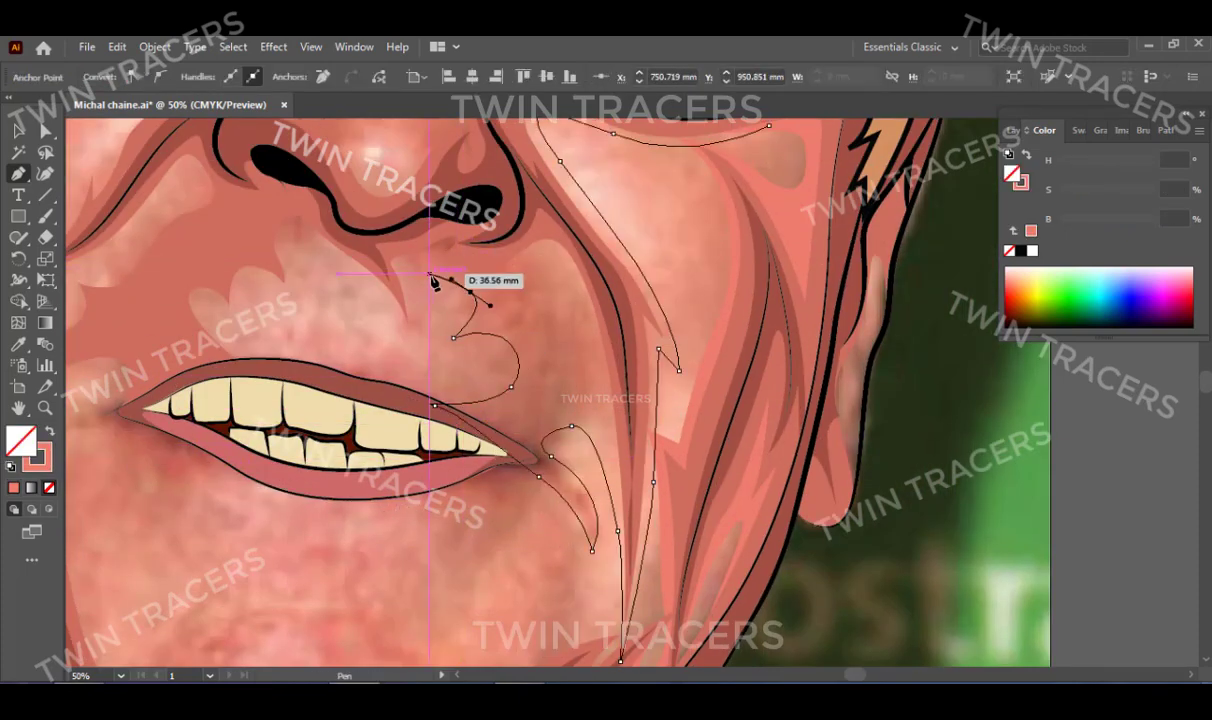
{"action": "left_click", "coordinate": [432, 280]}
{"action": "scroll", "coordinate": [432, 280], "scroll_direction": "up", "scroll_amount": 4}
{"action": "key", "text": "shift+x"}
{"action": "key", "text": "ctrl+shift+a"}
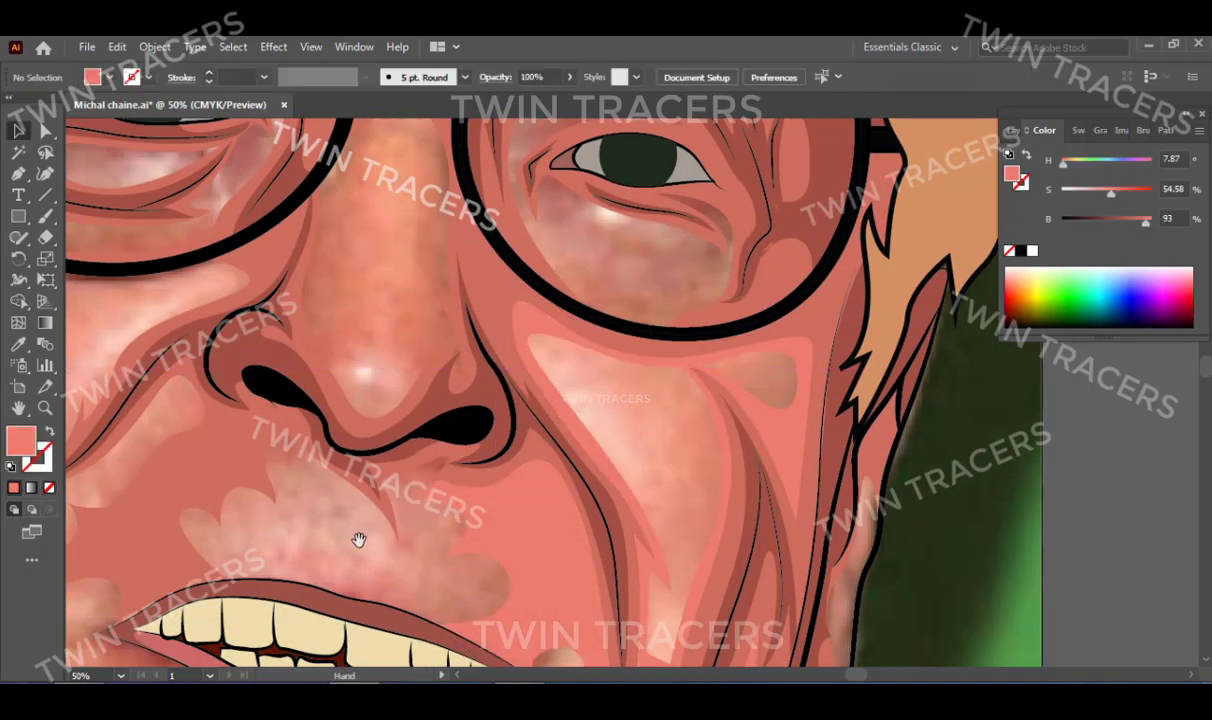
Draw a salmon highlight shape on the upper lip beneath the nose.
{"action": "key", "text": "p"}
{"action": "left_click", "coordinate": [420, 481]}
{"action": "left_click", "coordinate": [402, 585]}
{"action": "left_click_drag", "start_coordinate": [295, 528], "coordinate": [226, 585]}
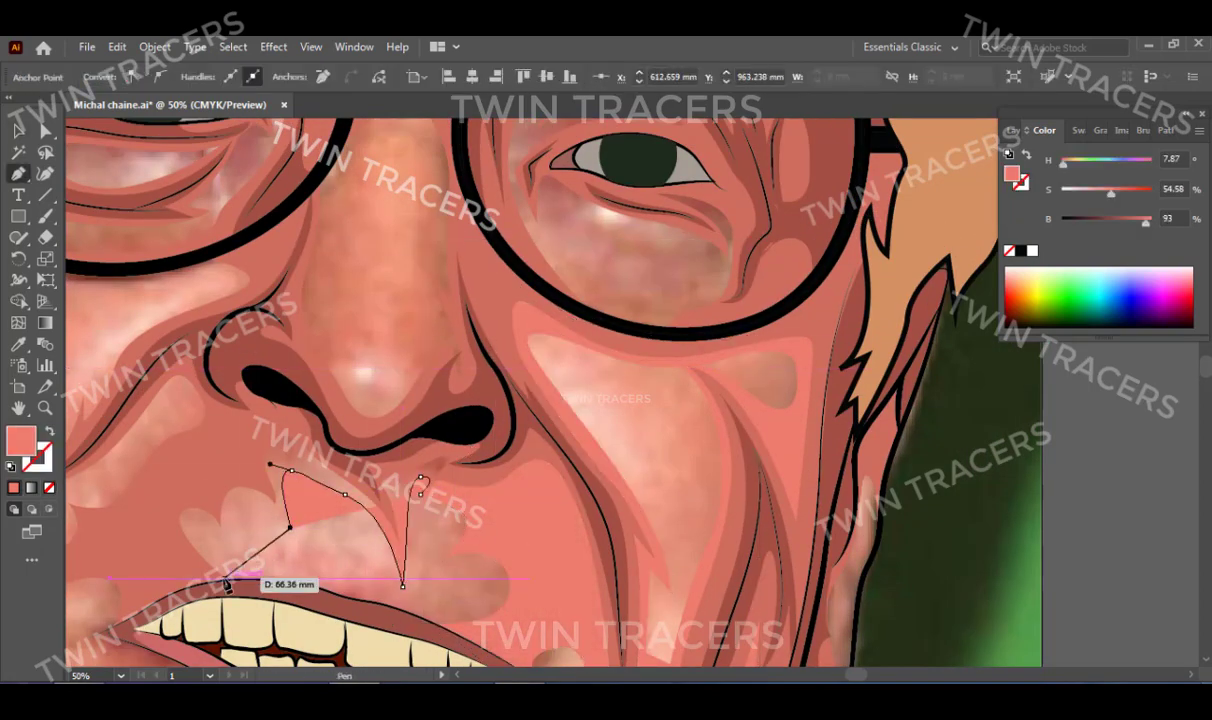
{"action": "left_click_drag", "start_coordinate": [226, 522], "coordinate": [162, 576]}
{"action": "left_click", "coordinate": [420, 481]}
{"action": "key", "text": "v"}
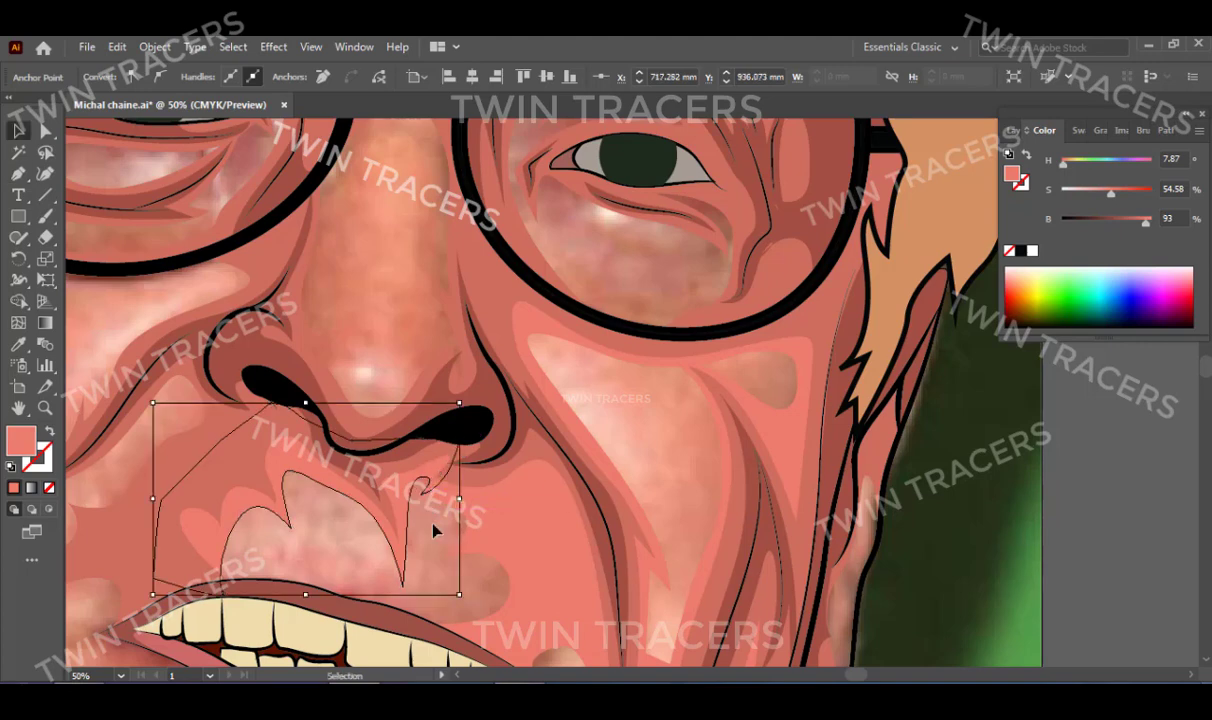
{"action": "key", "text": "ctrl+shift+a"}
Draw a salmon shading shape down the side of the nose bridge.
{"action": "left_click_drag", "start_coordinate": [411, 486], "coordinate": [461, 601]}
{"action": "key", "text": "p"}
{"action": "left_click", "coordinate": [402, 309]}
{"action": "left_click_drag", "start_coordinate": [429, 387], "coordinate": [90, 430]}
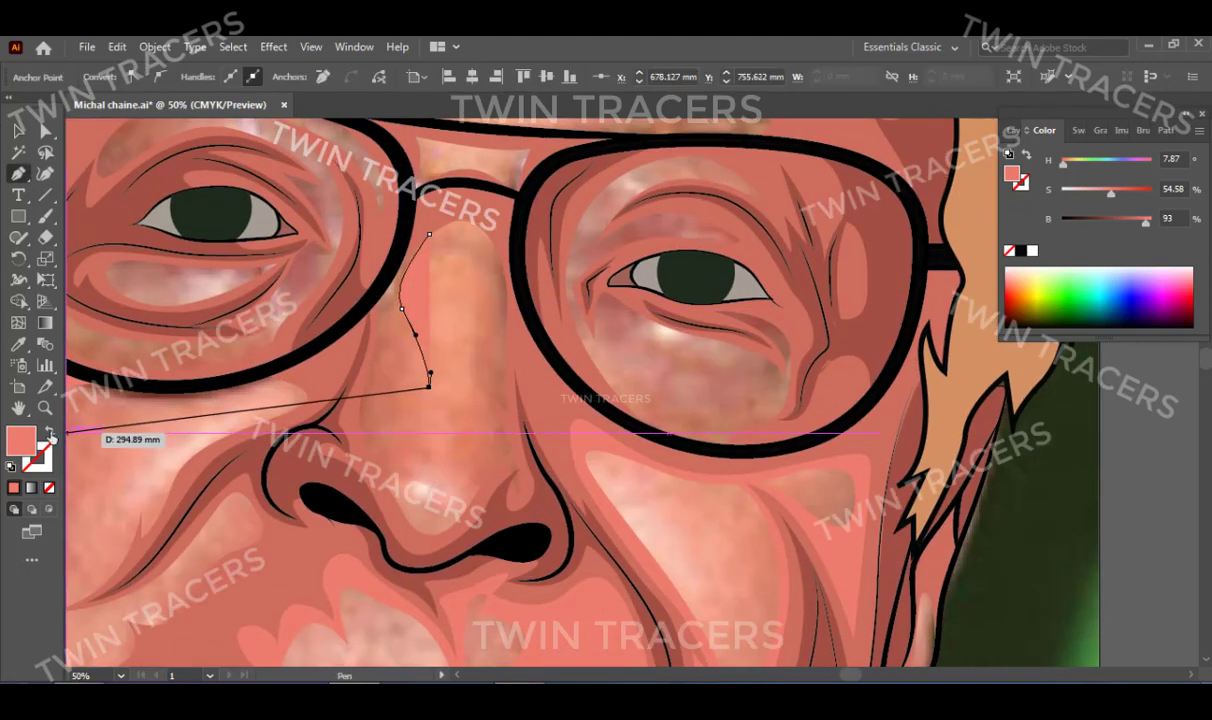
{"action": "left_click", "coordinate": [386, 337]}
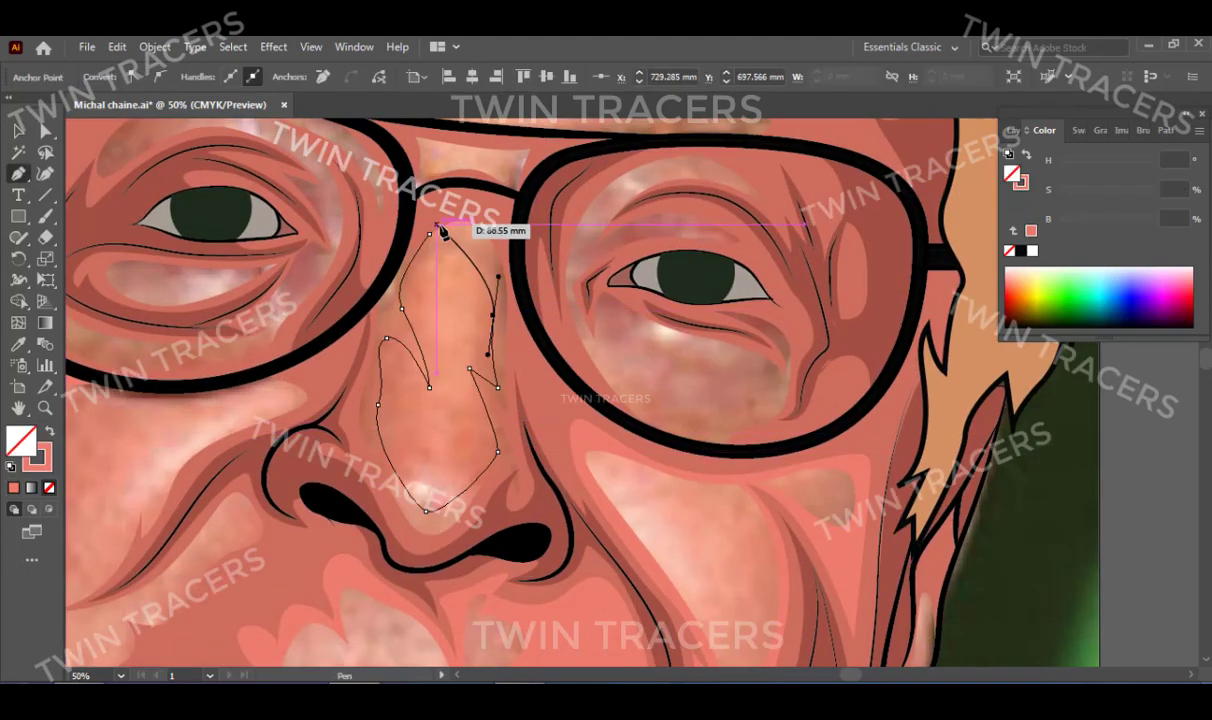
{"action": "left_click_drag", "start_coordinate": [493, 227], "coordinate": [440, 240]}
{"action": "key", "text": "v"}
{"action": "key", "text": "ctrl+shift+a"}
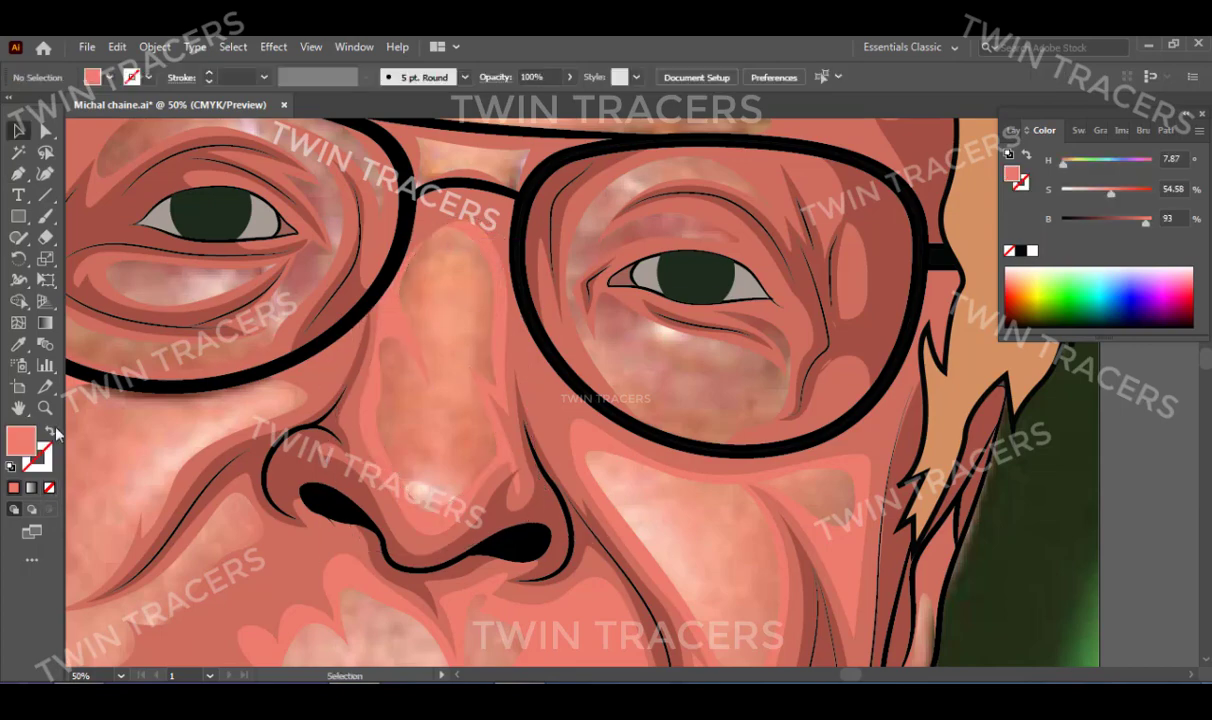
{"action": "left_click_drag", "start_coordinate": [403, 382], "coordinate": [465, 422]}
Delete a stray jaw path and start a new curved salmon shading path on the chin.
{"action": "scroll", "coordinate": [465, 422], "scroll_direction": "down", "scroll_amount": 5}
{"action": "scroll", "coordinate": [700, 420], "scroll_direction": "down", "scroll_amount": 5}
{"action": "key", "text": "p"}
{"action": "left_click", "coordinate": [957, 409]}
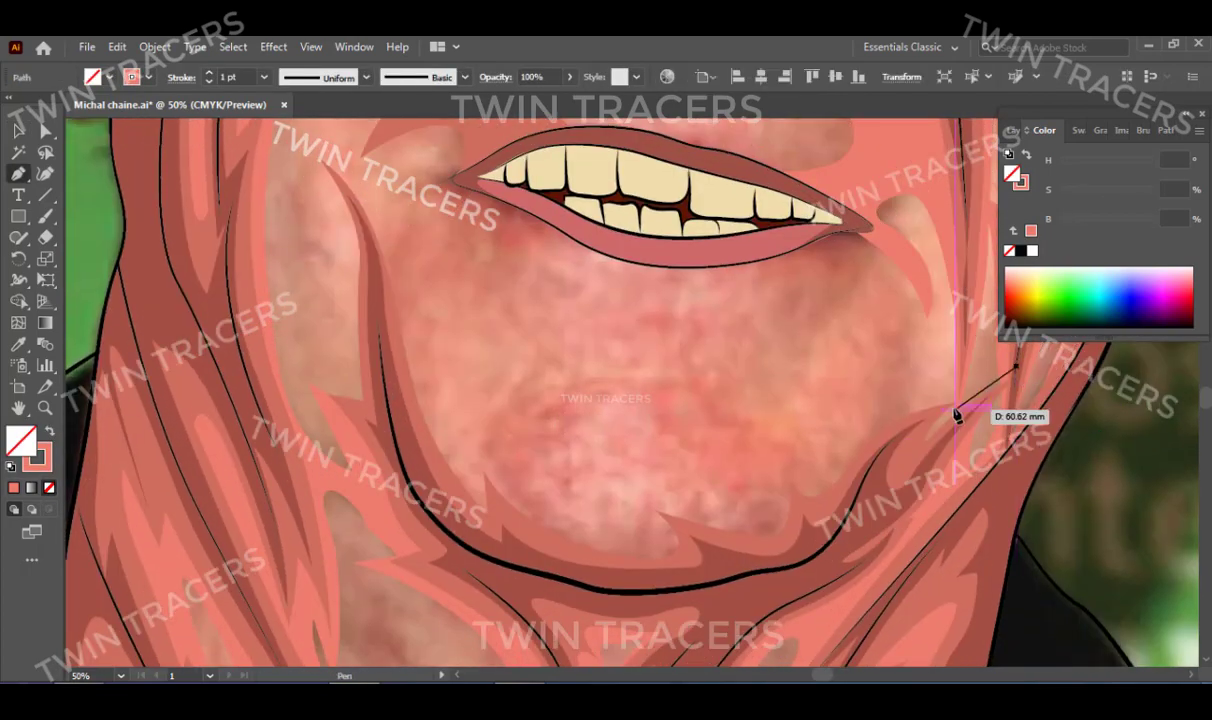
{"action": "left_click_drag", "start_coordinate": [905, 402], "coordinate": [845, 422]}
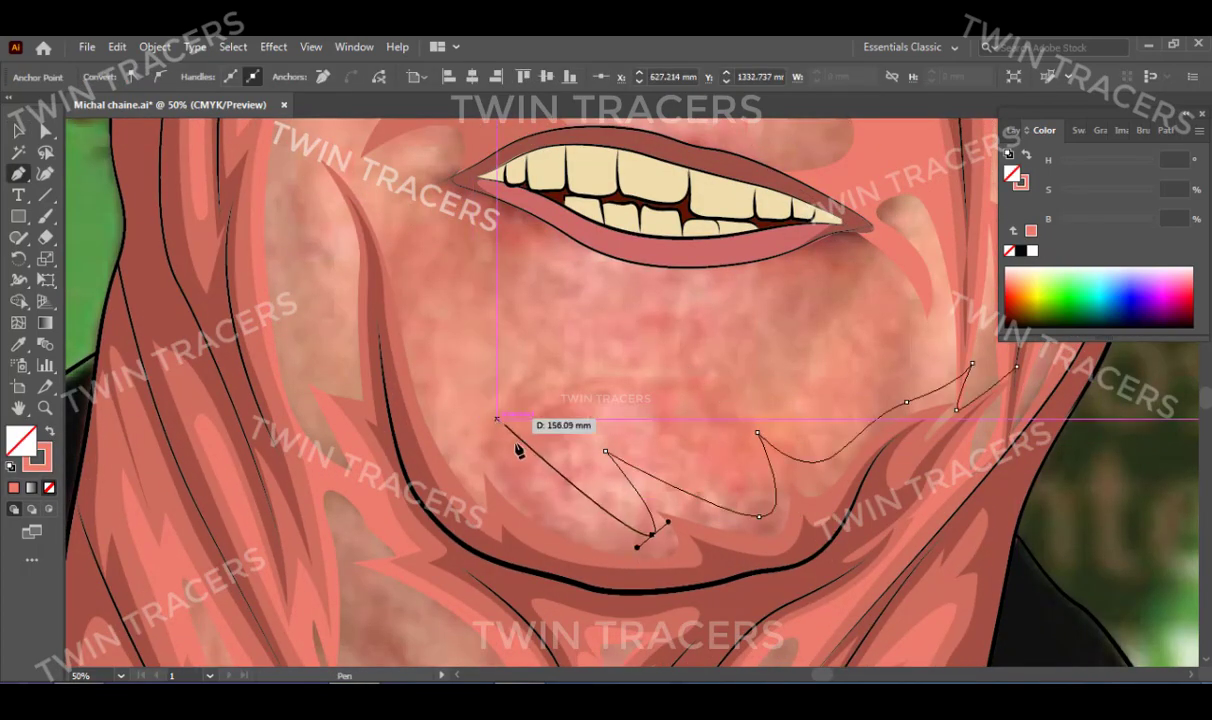
{"action": "key", "text": "Delete"}
{"action": "left_click", "coordinate": [473, 470]}
{"action": "left_click_drag", "start_coordinate": [427, 415], "coordinate": [423, 377]}
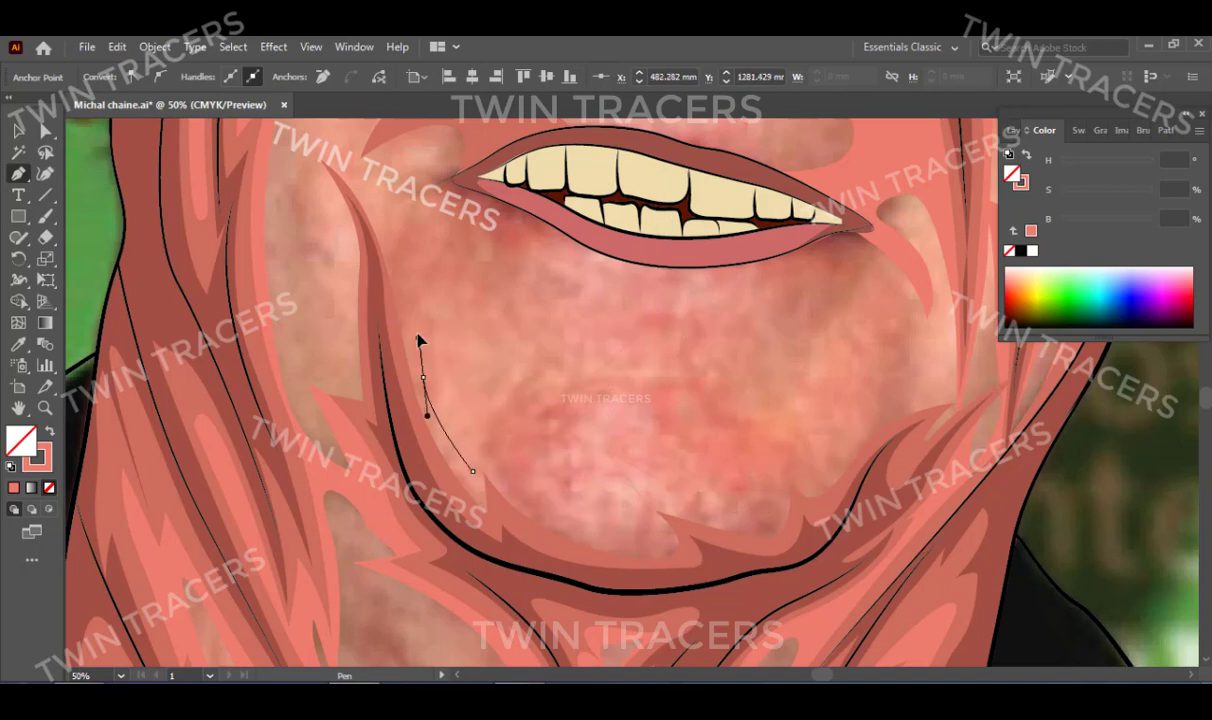
Extend the chin shading path with anchors up around the mouth corner.
{"action": "scroll", "coordinate": [418, 340], "scroll_direction": "up", "scroll_amount": 3}
{"action": "left_click", "coordinate": [576, 465]}
{"action": "left_click_drag", "start_coordinate": [522, 343], "coordinate": [537, 303]}
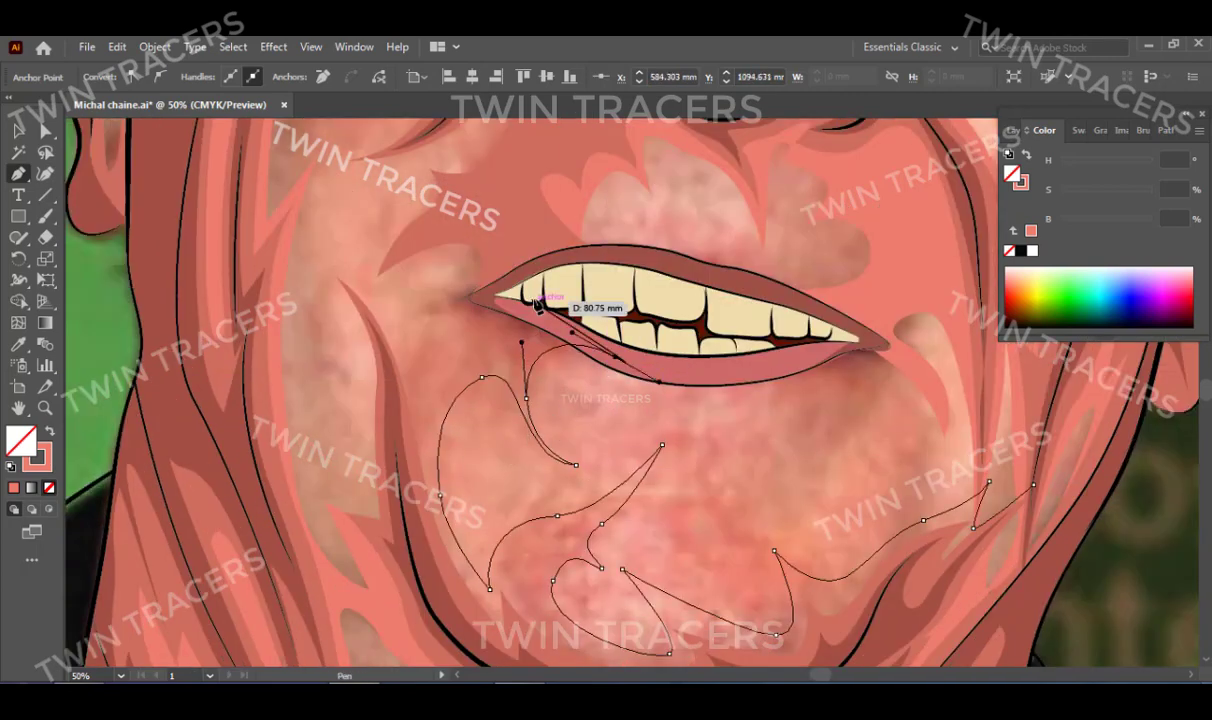
{"action": "scroll", "coordinate": [537, 303], "scroll_direction": "up", "scroll_amount": 3}
{"action": "left_click", "coordinate": [543, 317]}
{"action": "left_click", "coordinate": [592, 239]}
{"action": "left_click", "coordinate": [554, 152]}
{"action": "scroll", "coordinate": [560, 200], "scroll_direction": "up", "scroll_amount": 5}
{"action": "left_click", "coordinate": [677, 343]}
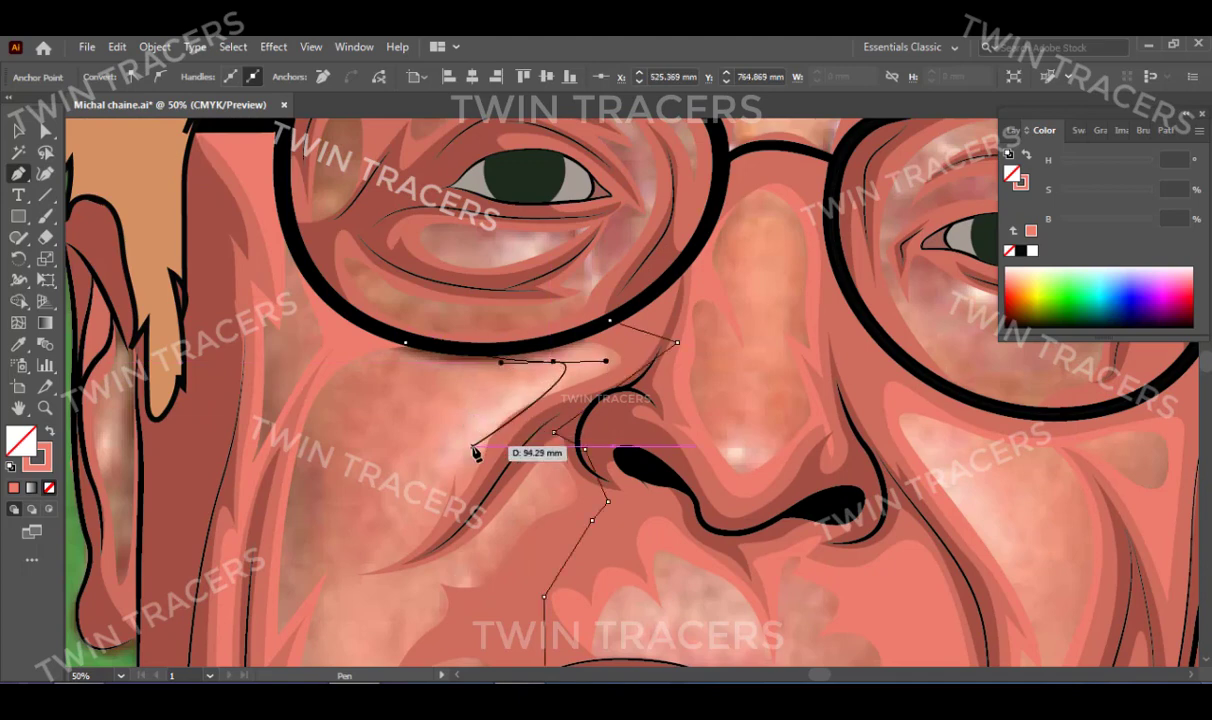
{"action": "scroll", "coordinate": [475, 452], "scroll_direction": "down", "scroll_amount": 5}
{"action": "scroll", "coordinate": [475, 452], "scroll_direction": "left", "scroll_amount": 2}
Shape the shading curves below the cheek crease beside the mouth corner.
{"action": "left_click_drag", "start_coordinate": [414, 454], "coordinate": [319, 487]}
{"action": "left_click_drag", "start_coordinate": [527, 440], "coordinate": [512, 460]}
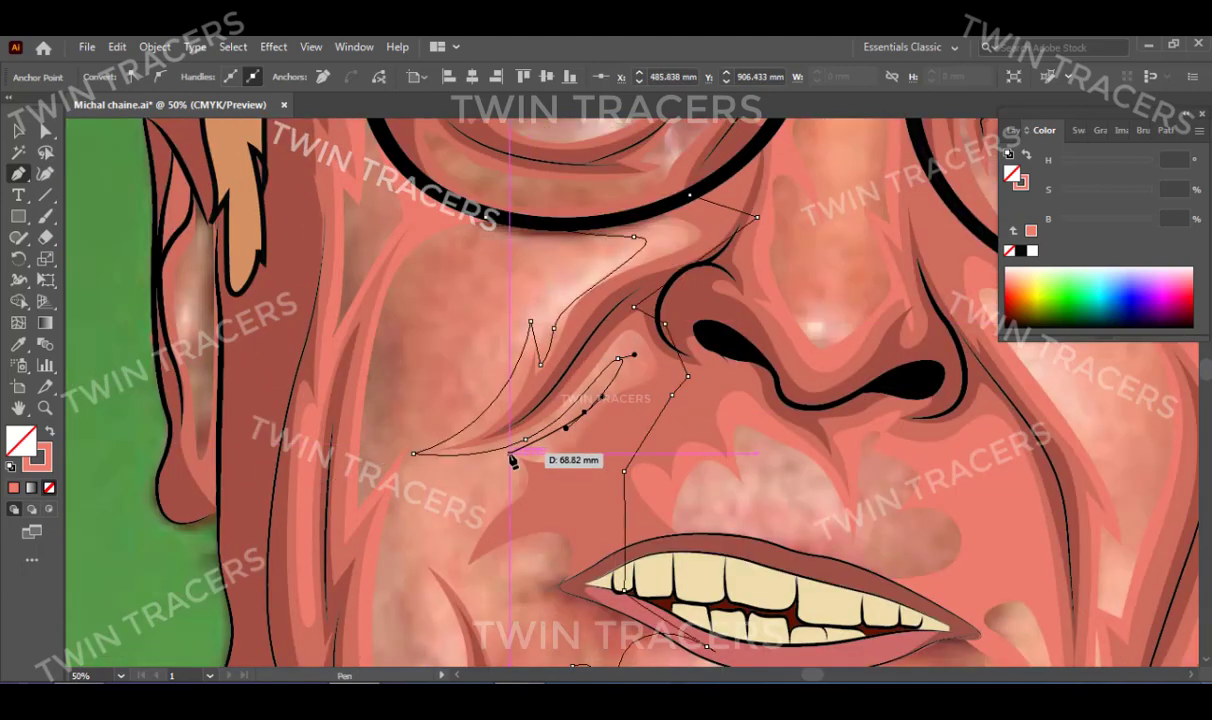
{"action": "left_click", "coordinate": [510, 489]}
{"action": "left_click", "coordinate": [465, 590]}
{"action": "scroll", "coordinate": [465, 590], "scroll_direction": "down", "scroll_amount": 3}
{"action": "left_click_drag", "start_coordinate": [476, 381], "coordinate": [504, 379]}
{"action": "mouse_move", "coordinate": [475, 418]}
{"action": "left_mouse_down"}
{"action": "mouse_move", "coordinate": [455, 452]}
{"action": "mouse_move", "coordinate": [473, 403]}
{"action": "left_mouse_up"}
{"action": "scroll", "coordinate": [455, 452], "scroll_direction": "down", "scroll_amount": 3}
{"action": "left_click_drag", "start_coordinate": [375, 308], "coordinate": [375, 314]}
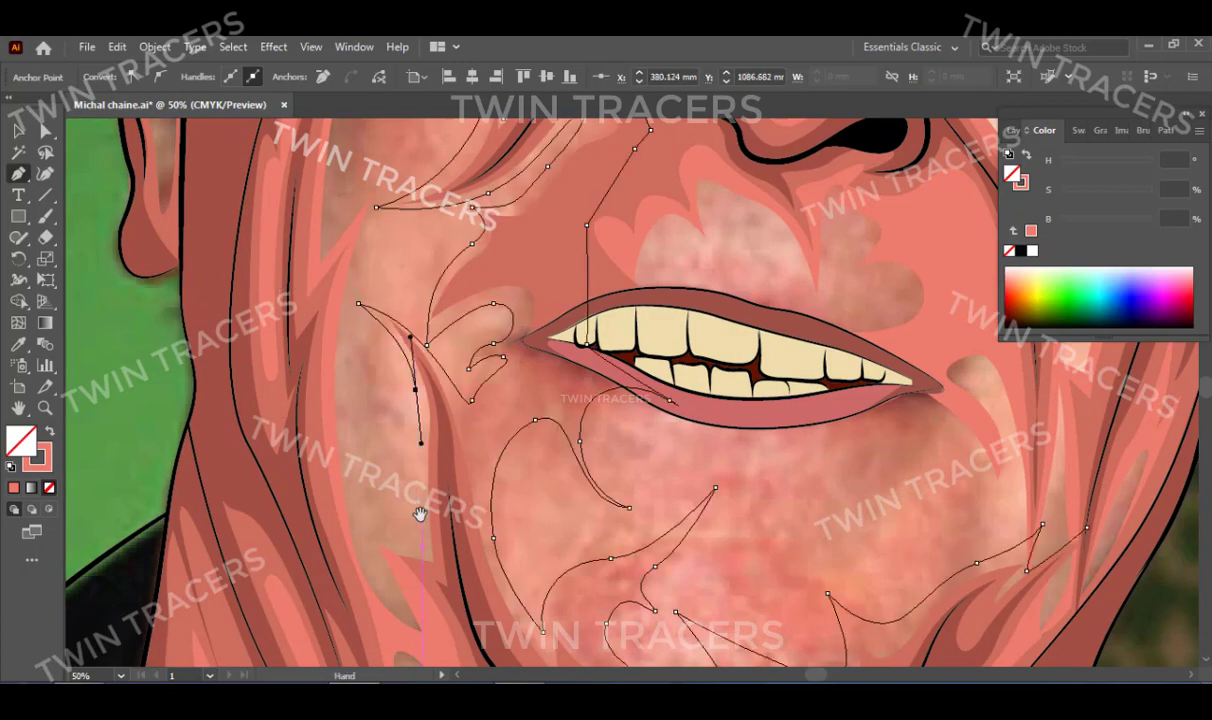
Curve the chin shading along the jawline and finish with the Selection tool.
{"action": "left_click_drag", "start_coordinate": [420, 515], "coordinate": [407, 425]}
{"action": "left_click_drag", "start_coordinate": [406, 473], "coordinate": [419, 481]}
{"action": "left_click_drag", "start_coordinate": [419, 533], "coordinate": [162, 423]}
{"action": "left_click", "coordinate": [757, 470]}
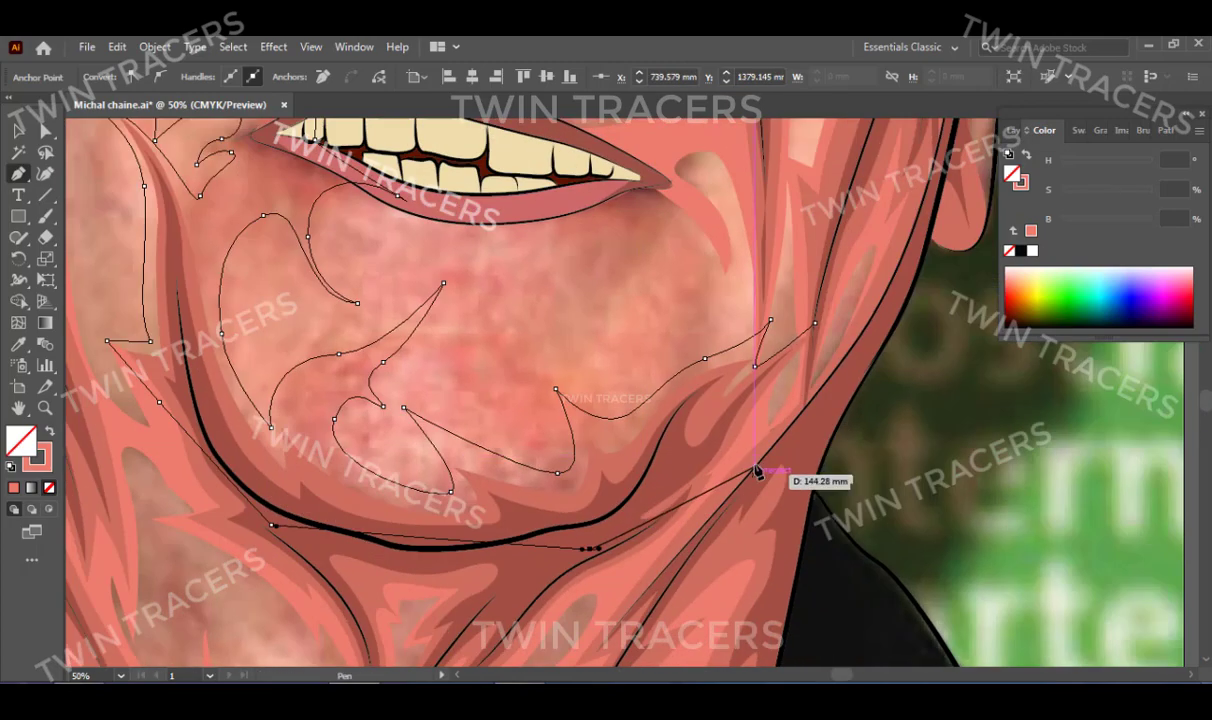
{"action": "key", "text": "v"}
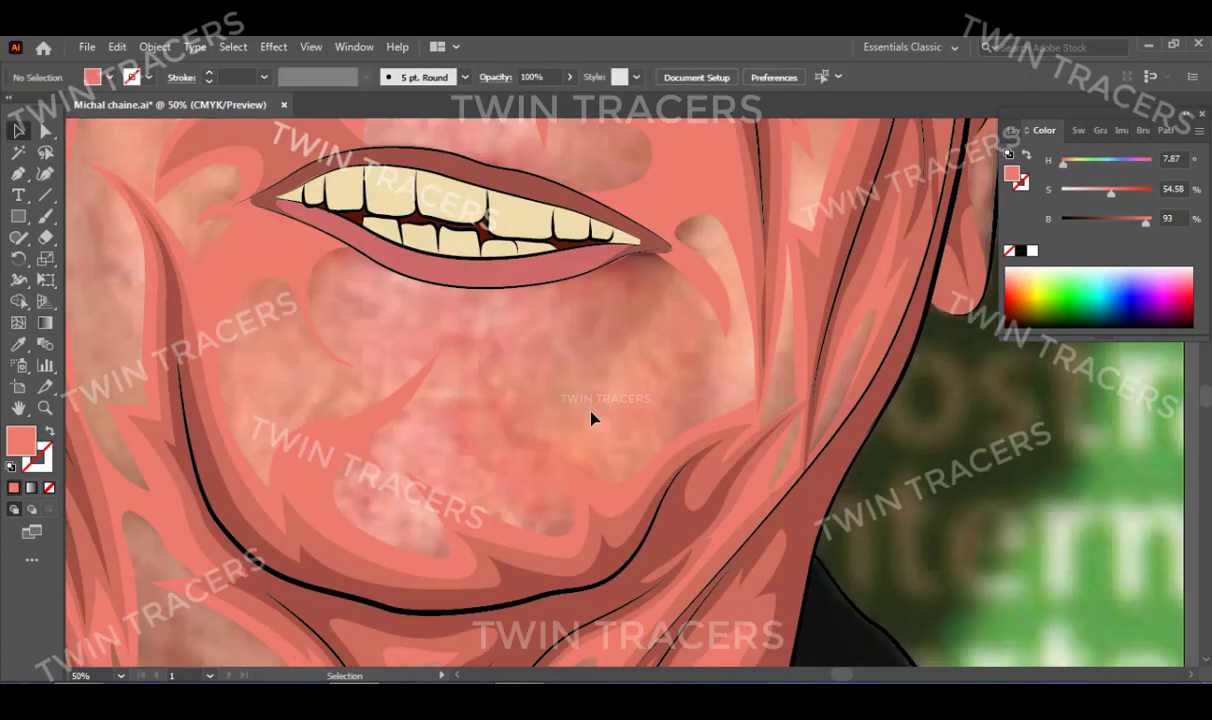
{"action": "scroll", "coordinate": [592, 419], "scroll_direction": "up", "scroll_amount": 3}
{"action": "scroll", "coordinate": [600, 430], "scroll_direction": "up", "scroll_amount": 5}
{"action": "scroll", "coordinate": [574, 395], "scroll_direction": "left", "scroll_amount": 5}
Zoom in, try an ear shading path, then cancel and deselect it.
{"action": "key", "text": "ctrl+plus"}
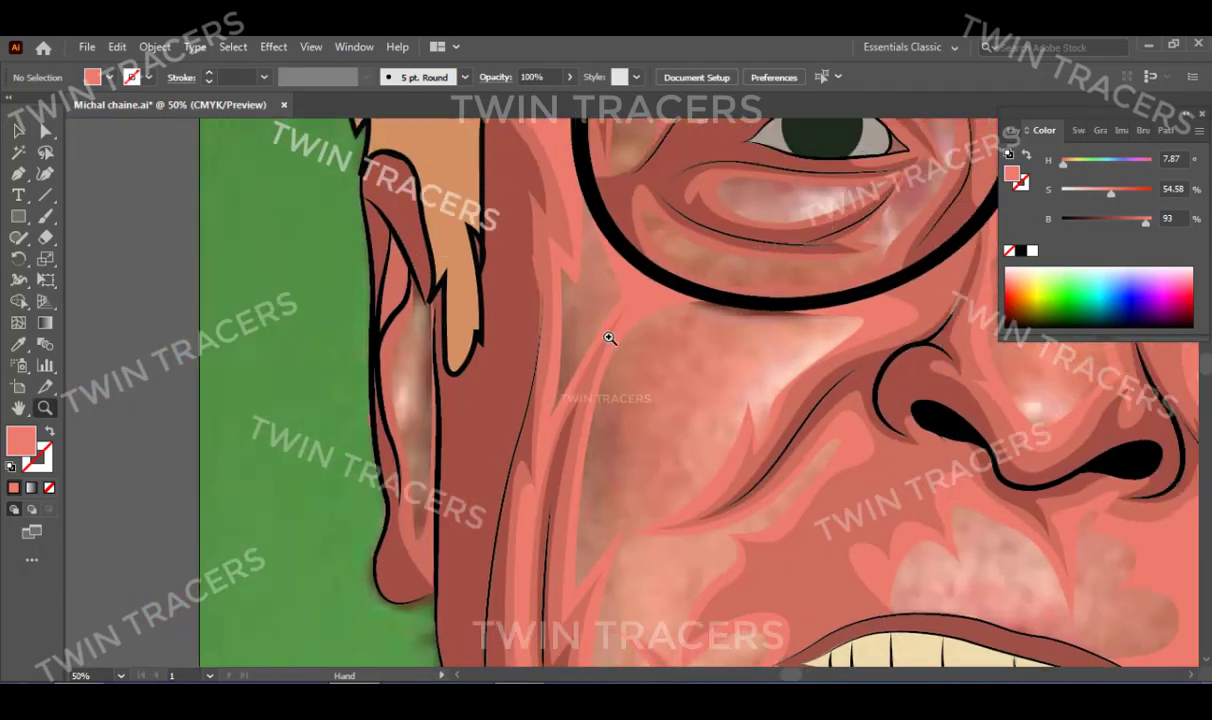
{"action": "key", "text": "p"}
{"action": "left_click", "coordinate": [318, 183]}
{"action": "scroll", "coordinate": [465, 549], "scroll_direction": "right", "scroll_amount": 8}
{"action": "scroll", "coordinate": [465, 549], "scroll_direction": "right", "scroll_amount": 8}
{"action": "left_click", "coordinate": [516, 403]}
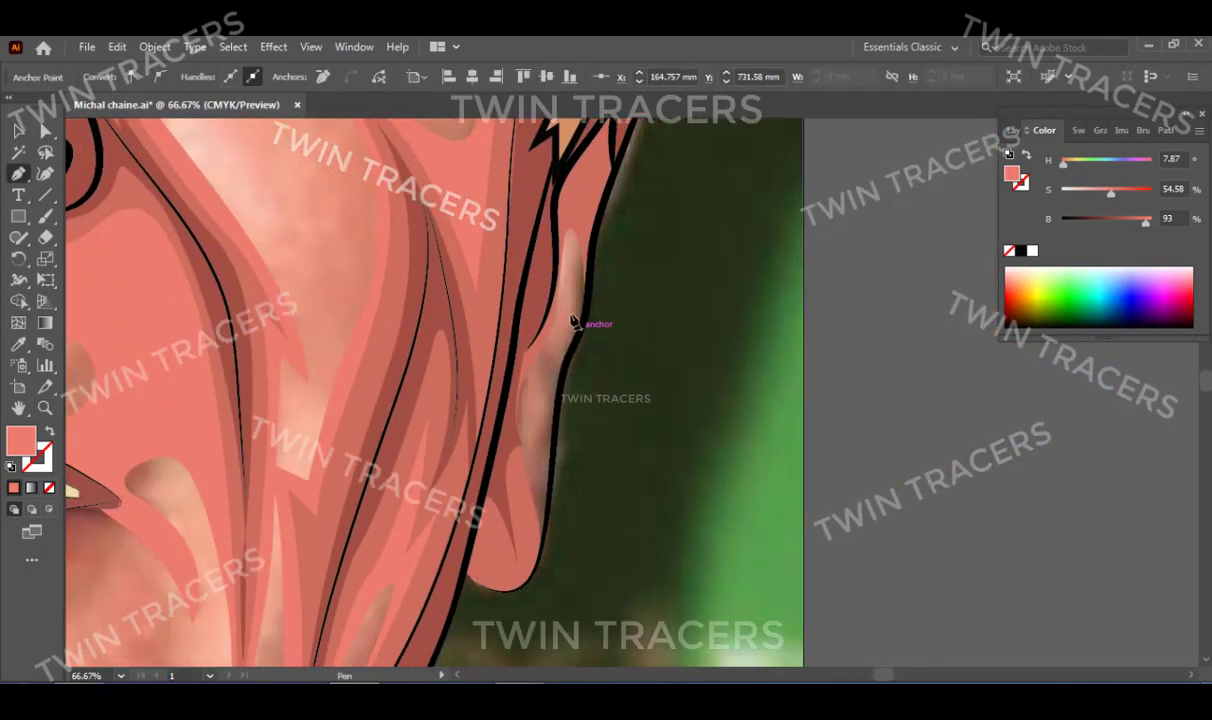
{"action": "left_click_drag", "start_coordinate": [565, 310], "coordinate": [560, 198]}
{"action": "key", "text": "Escape"}
{"action": "scroll", "coordinate": [600, 400], "scroll_direction": "up", "scroll_amount": 5}
{"action": "scroll", "coordinate": [600, 400], "scroll_direction": "left", "scroll_amount": 5}
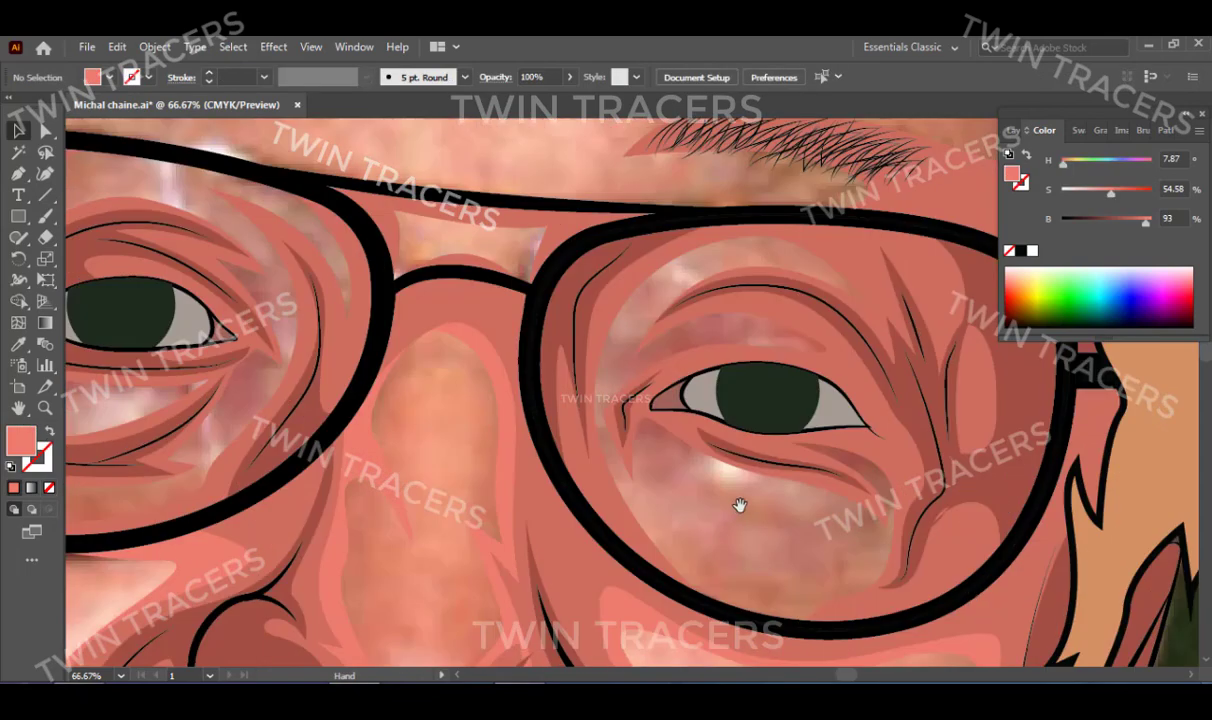
{"action": "key", "text": "ctrl+shift+a"}
Draw a salmon shading shape under and around the left eye.
{"action": "left_click", "coordinate": [663, 553]}
{"action": "left_click_drag", "start_coordinate": [773, 570], "coordinate": [848, 521]}
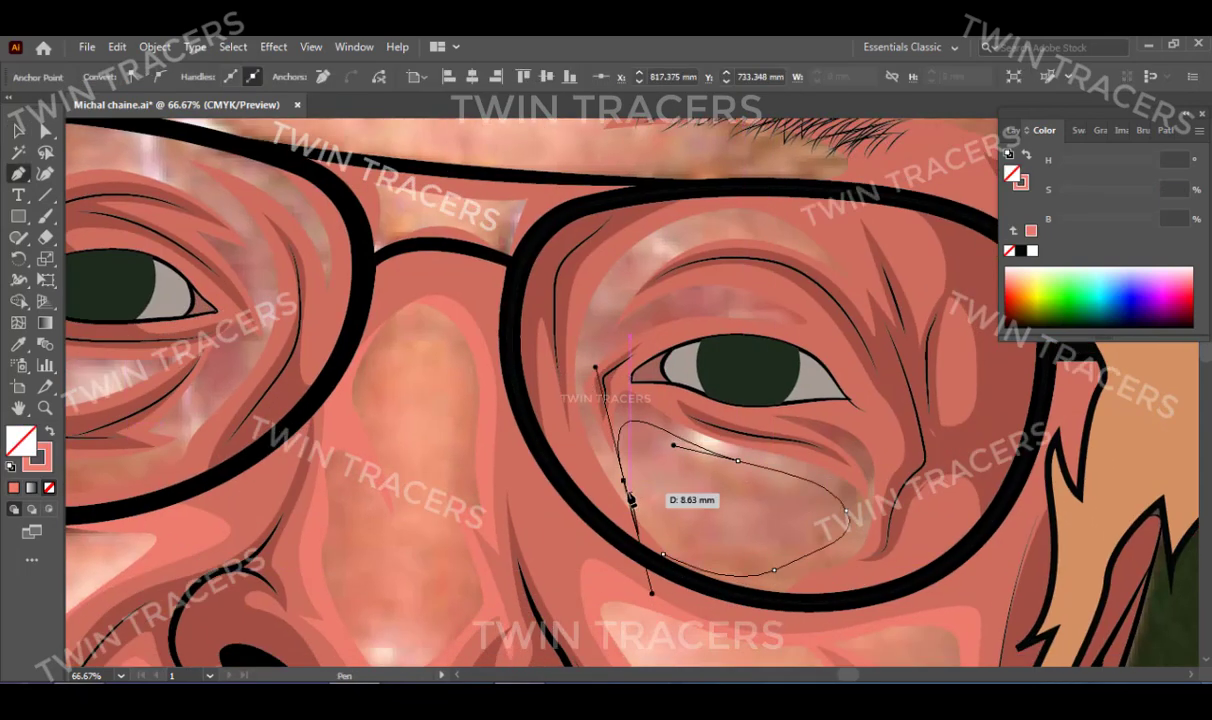
{"action": "scroll", "coordinate": [635, 455], "scroll_direction": "up", "scroll_amount": 2}
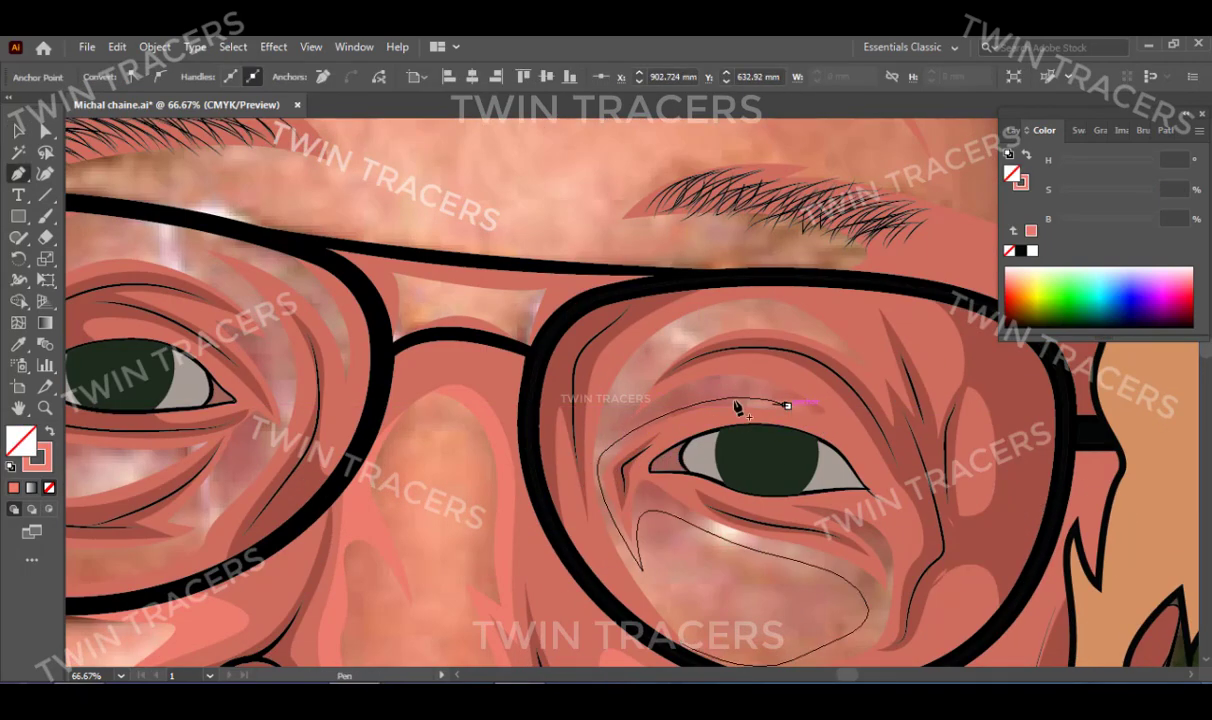
{"action": "left_click", "coordinate": [811, 316]}
{"action": "left_click", "coordinate": [628, 387]}
{"action": "scroll", "coordinate": [630, 420], "scroll_direction": "down", "scroll_amount": 2}
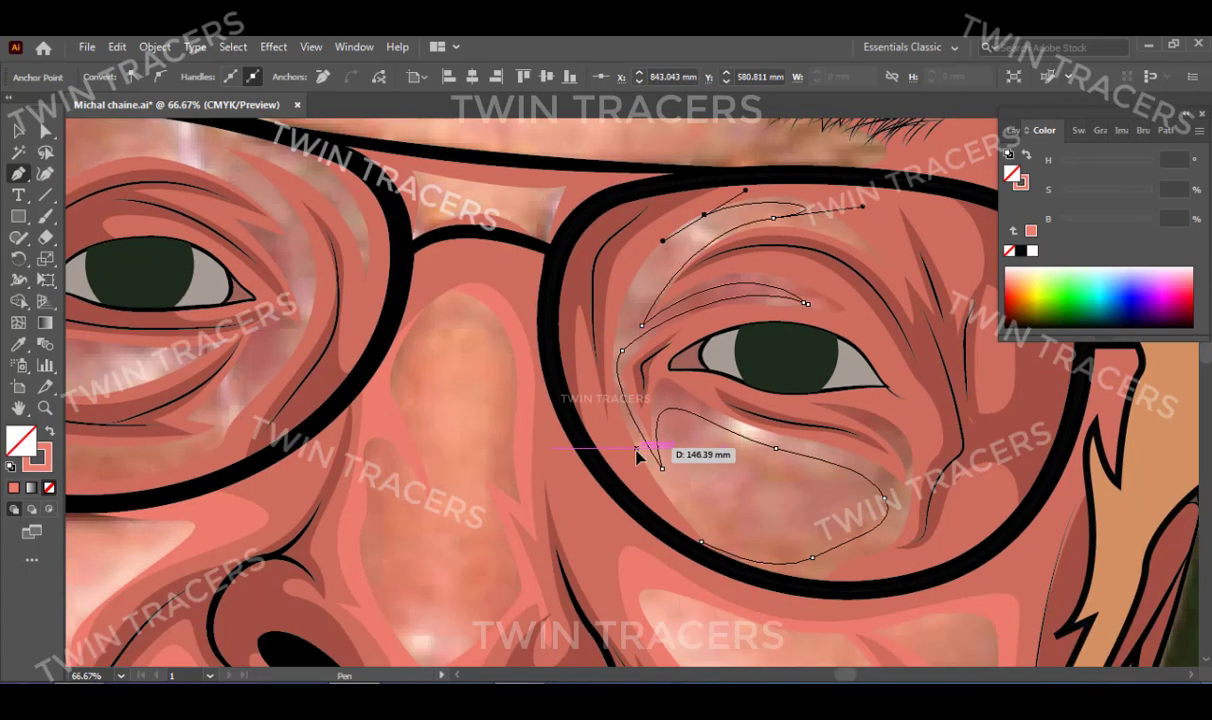
{"action": "left_click", "coordinate": [638, 452]}
{"action": "key", "text": "v"}
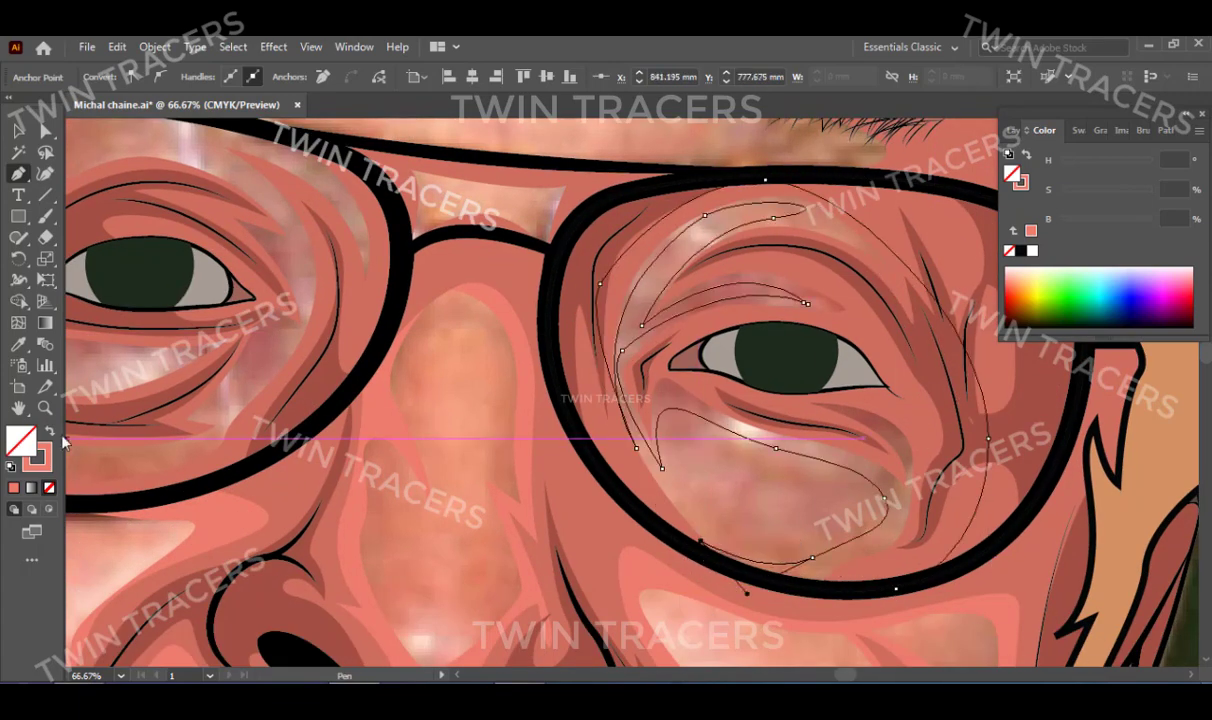
Add a small curved shading path near the eye and deselect it.
{"action": "left_click_drag", "start_coordinate": [463, 421], "coordinate": [546, 421]}
{"action": "key", "text": "p"}
{"action": "scroll", "coordinate": [465, 325], "scroll_direction": "left", "scroll_amount": 5}
{"action": "mouse_move", "coordinate": [419, 370]}
{"action": "left_mouse_down"}
{"action": "mouse_move", "coordinate": [427, 323]}
{"action": "mouse_move", "coordinate": [481, 273]}
{"action": "left_mouse_up"}
{"action": "key", "text": "ctrl+shift+a"}
{"action": "scroll", "coordinate": [552, 272], "scroll_direction": "right", "scroll_amount": 2}
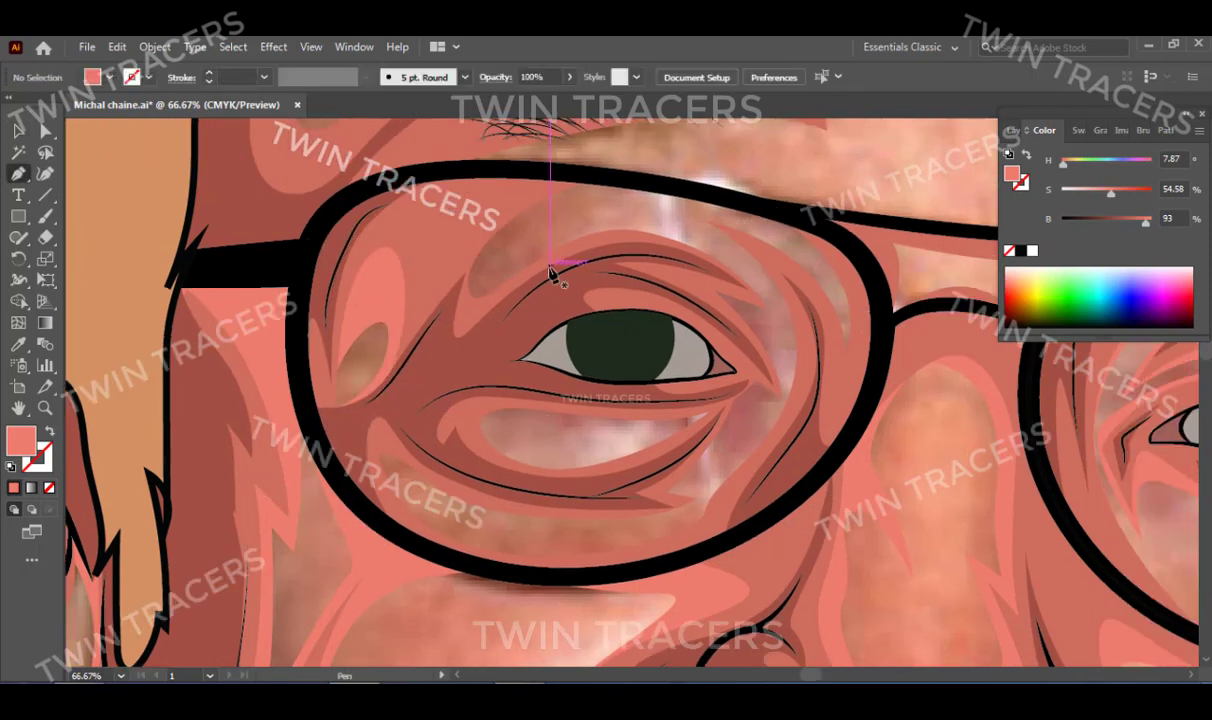
Draw the closed eye-bag shading shape under the eye.
{"action": "left_click", "coordinate": [590, 568]}
{"action": "left_click_drag", "start_coordinate": [467, 515], "coordinate": [467, 487]}
{"action": "left_click", "coordinate": [683, 487]}
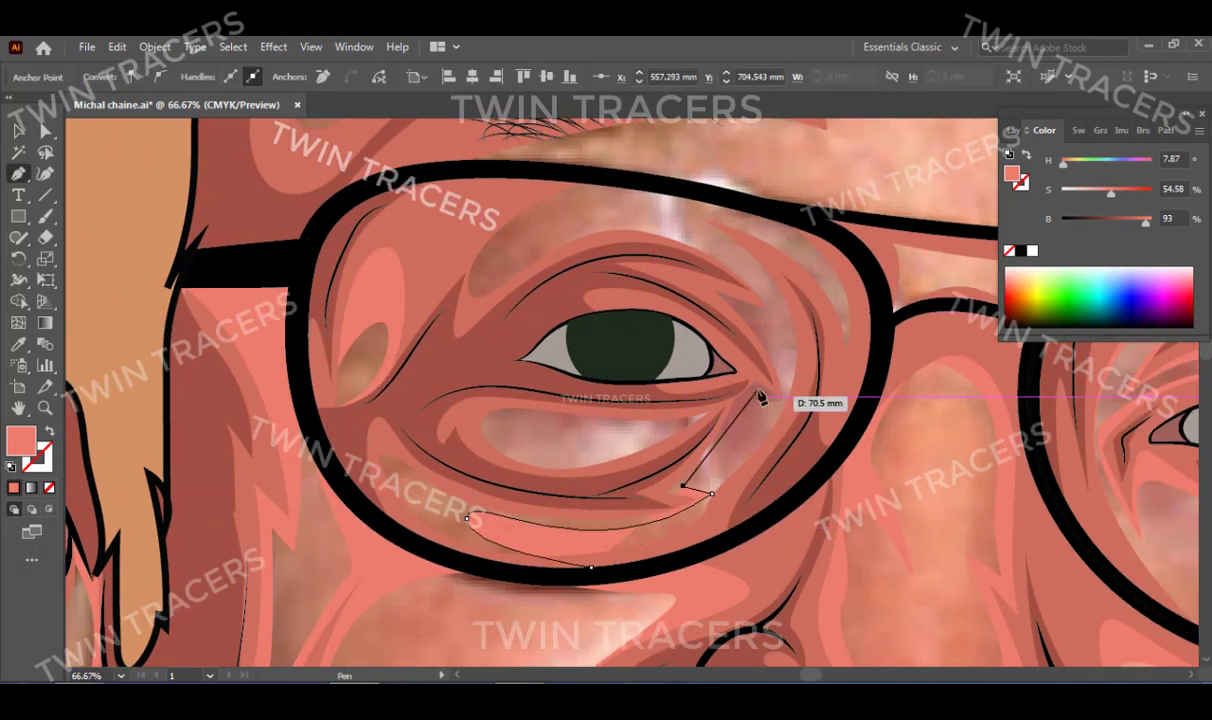
{"action": "left_click", "coordinate": [735, 383]}
Draw a shading shape beside the outer eye corner curving toward the eyebrow.
{"action": "left_click_drag", "start_coordinate": [660, 303], "coordinate": [676, 303]}
{"action": "left_click", "coordinate": [786, 427]}
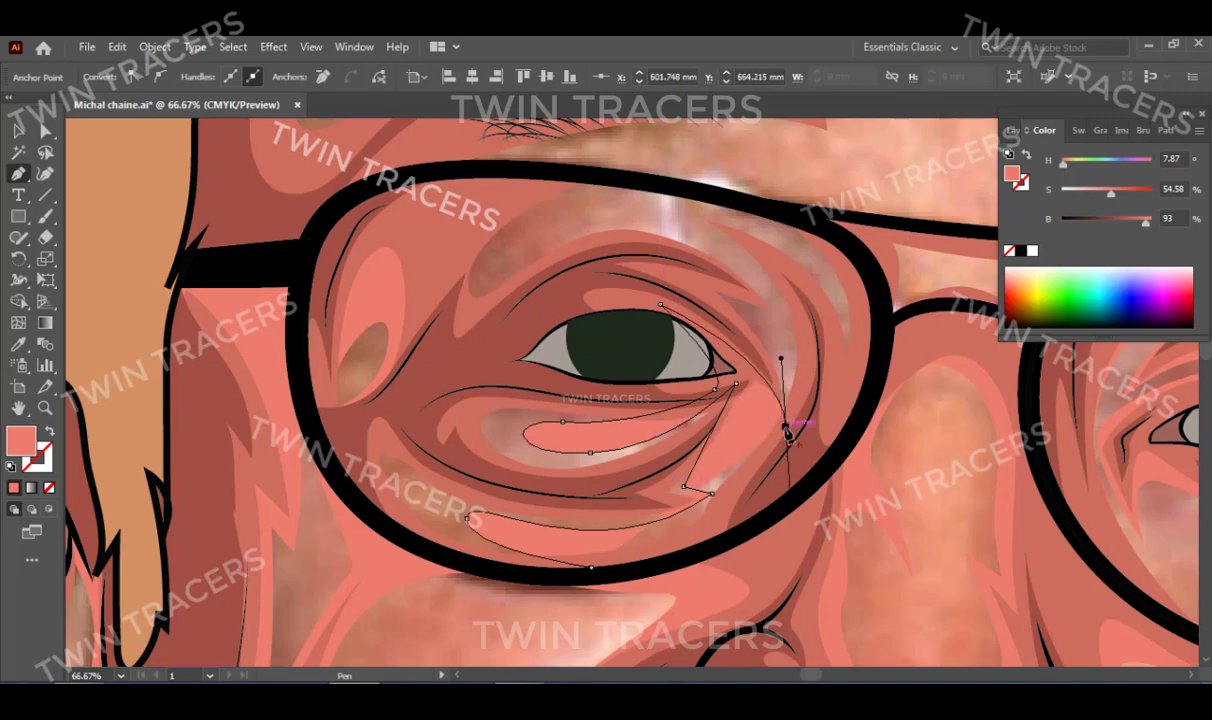
{"action": "left_click_drag", "start_coordinate": [753, 315], "coordinate": [755, 320]}
{"action": "scroll", "coordinate": [753, 318], "scroll_direction": "up", "scroll_amount": 5}
{"action": "left_click_drag", "start_coordinate": [617, 425], "coordinate": [779, 300]}
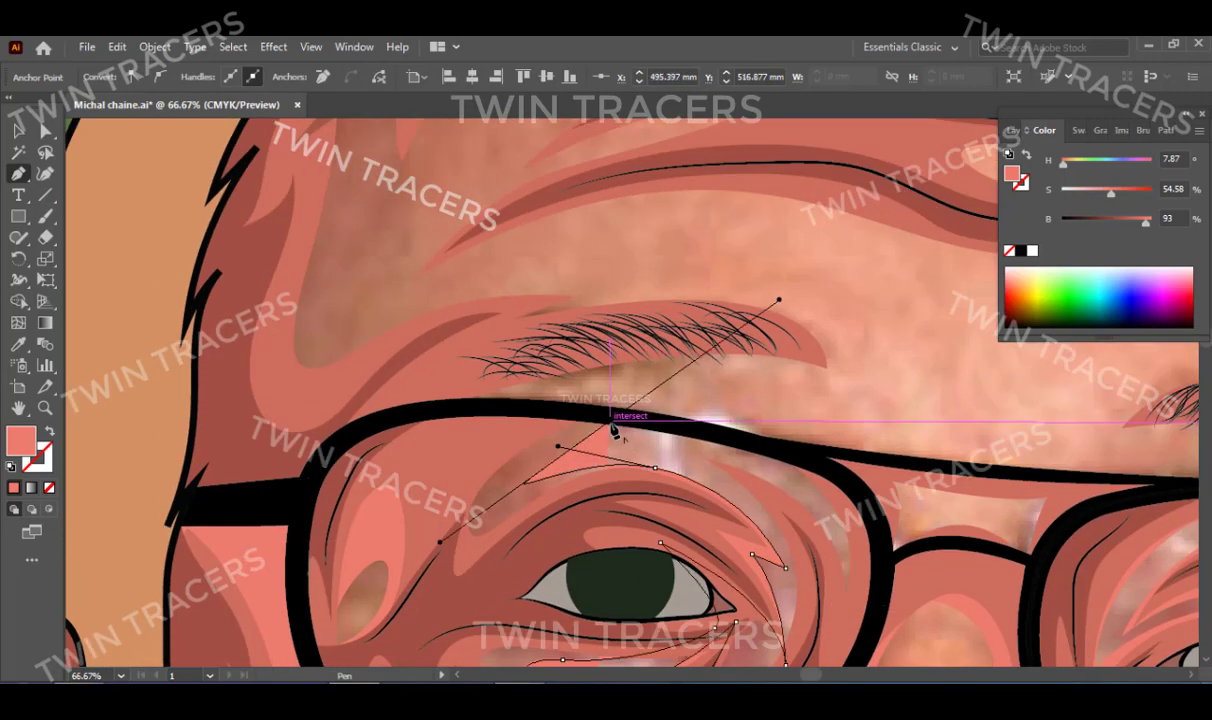
{"action": "scroll", "coordinate": [455, 483], "scroll_direction": "down", "scroll_amount": 3}
{"action": "left_click", "coordinate": [455, 479]}
{"action": "scroll", "coordinate": [590, 500], "scroll_direction": "down", "scroll_amount": 3}
{"action": "scroll", "coordinate": [590, 500], "scroll_direction": "right", "scroll_amount": 2}
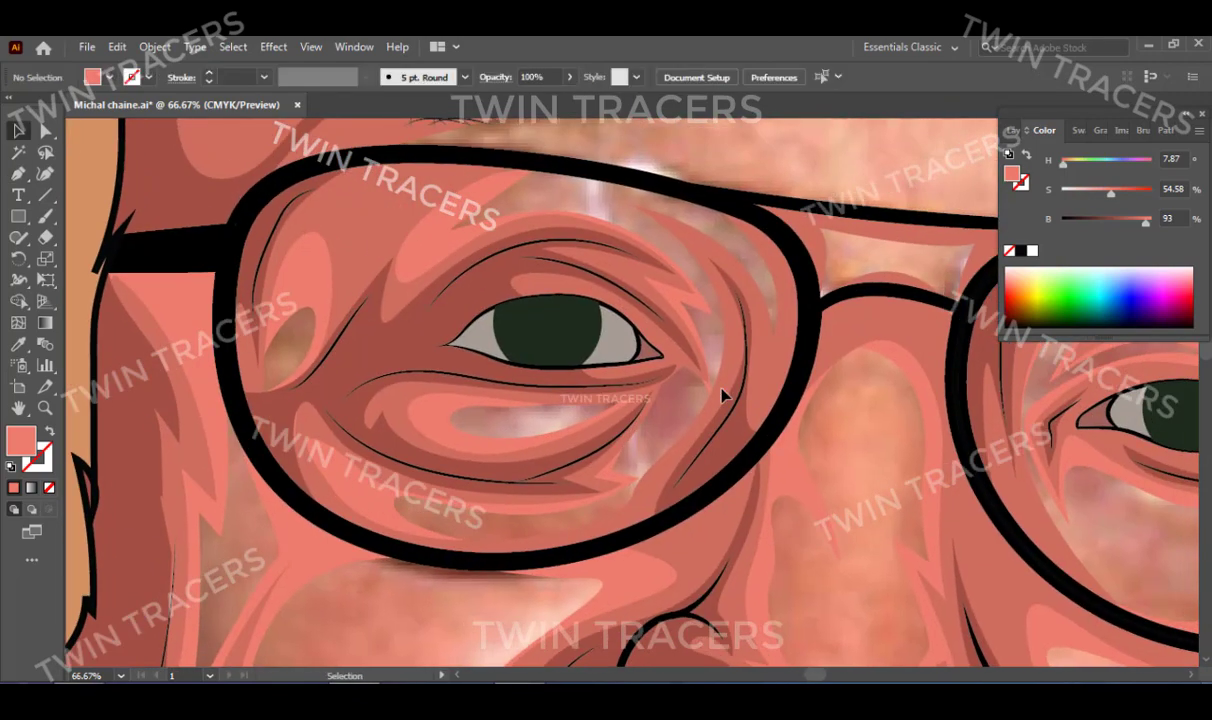
Draw a shading shape along the upper glasses rim and deselect it.
{"action": "left_click", "coordinate": [755, 258]}
{"action": "left_click", "coordinate": [717, 210]}
{"action": "left_click_drag", "start_coordinate": [565, 207], "coordinate": [676, 452]}
{"action": "left_click", "coordinate": [773, 335]}
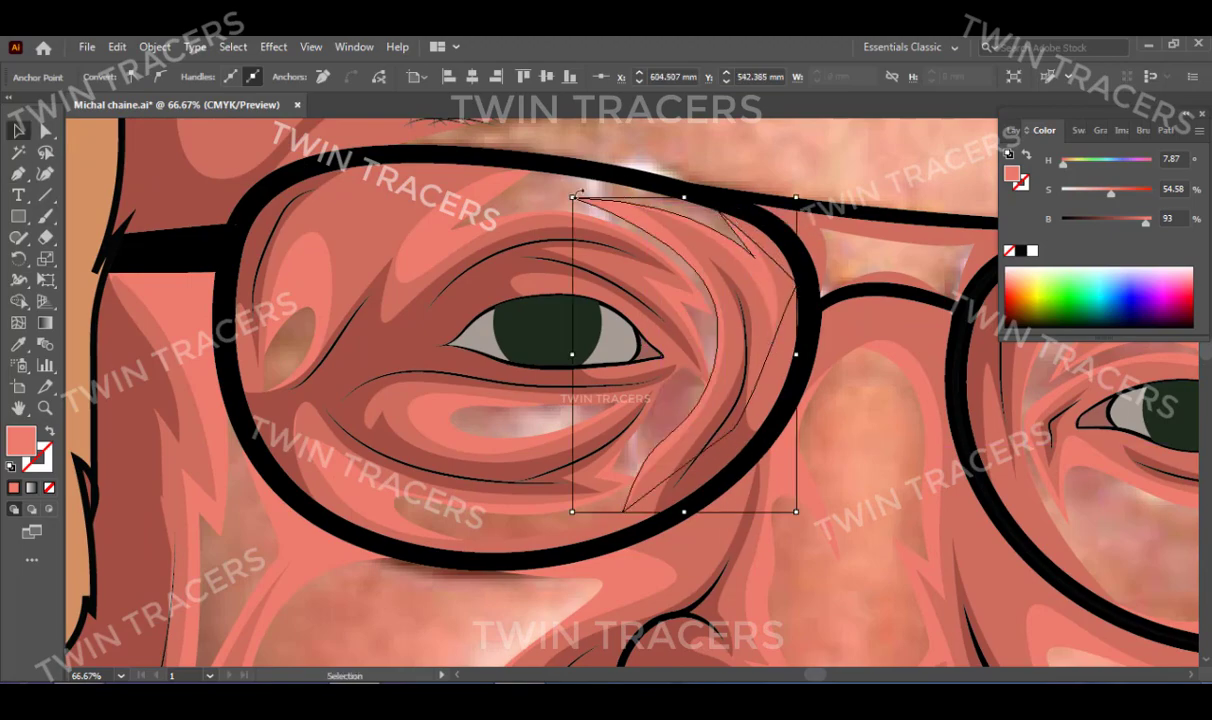
{"action": "key", "text": "ctrl+shift+a"}
{"action": "scroll", "coordinate": [833, 500], "scroll_direction": "down", "scroll_amount": 3}
{"action": "scroll", "coordinate": [663, 395], "scroll_direction": "down", "scroll_amount": 2}
{"action": "scroll", "coordinate": [663, 300], "scroll_direction": "down", "scroll_amount": 5}
Draw a closed, curved shading shape on the neck with the Pen tool.
{"action": "scroll", "coordinate": [572, 431], "scroll_direction": "up", "scroll_amount": 2}
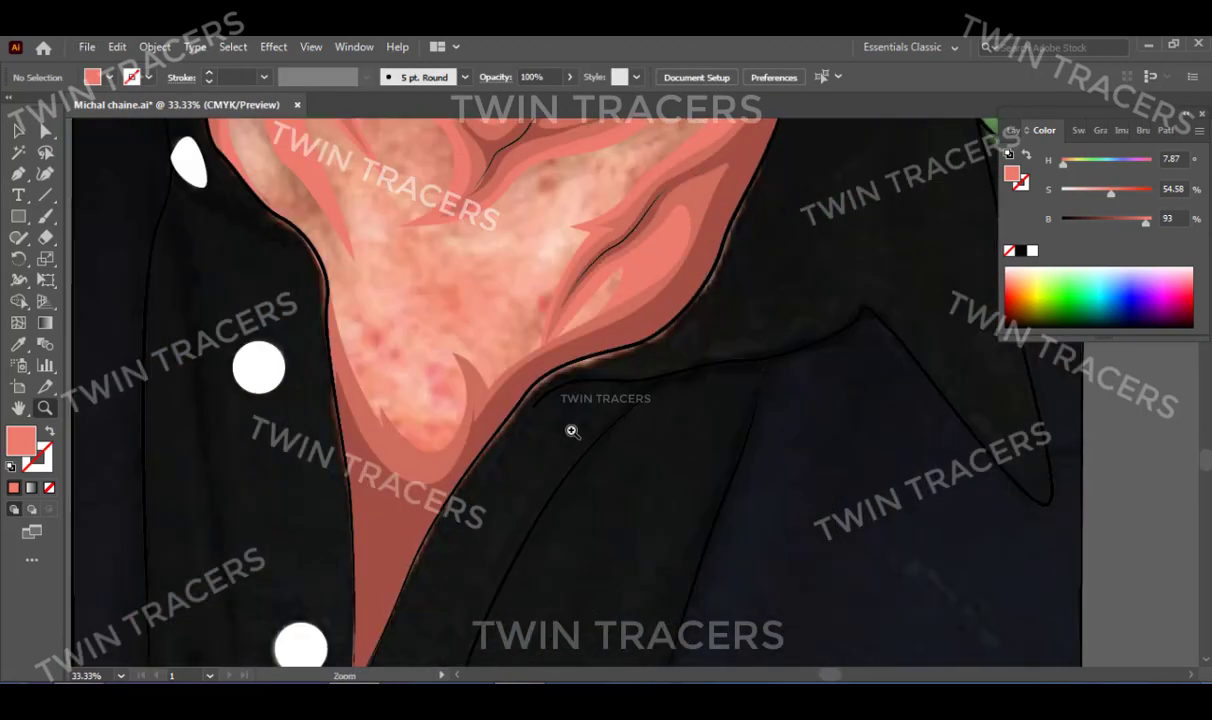
{"action": "left_click", "coordinate": [572, 431]}
{"action": "key", "text": "p"}
{"action": "left_click", "coordinate": [741, 387]}
{"action": "left_click", "coordinate": [533, 525]}
{"action": "left_click_drag", "start_coordinate": [401, 466], "coordinate": [319, 468]}
{"action": "left_click_drag", "start_coordinate": [471, 580], "coordinate": [444, 654]}
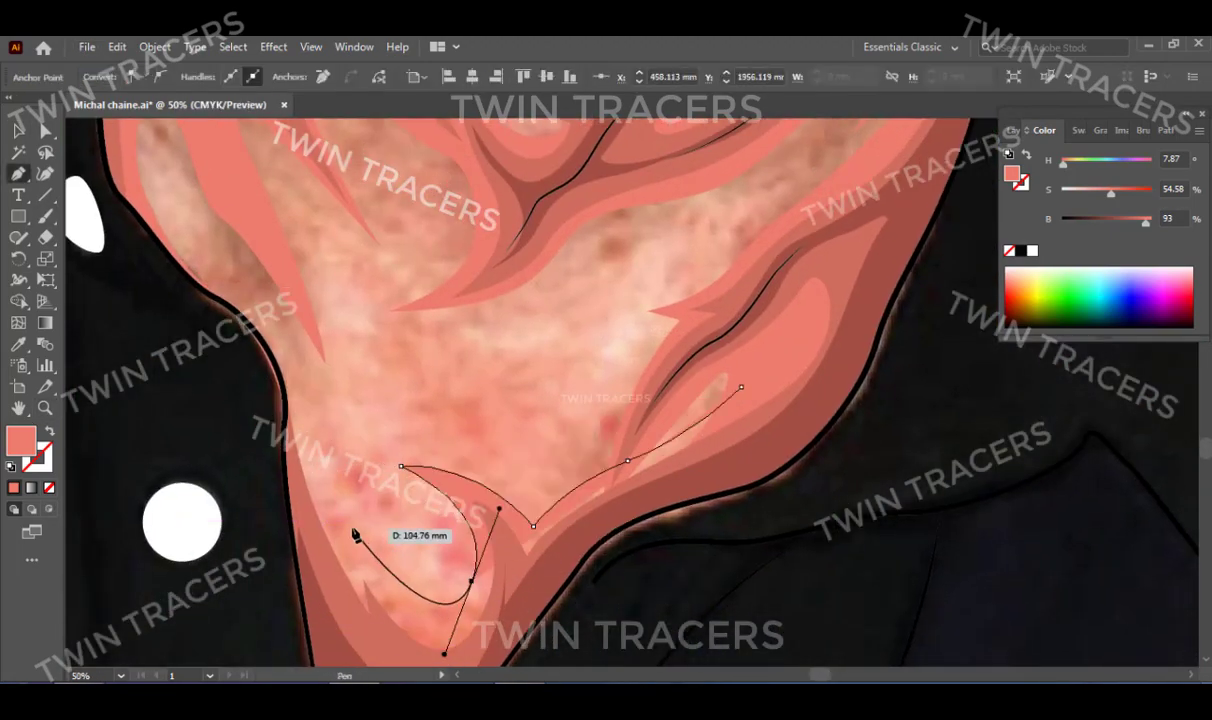
{"action": "left_click", "coordinate": [355, 535]}
{"action": "left_click", "coordinate": [741, 387]}
On Layer 5, select the face's base skin shape and sample the salmon skin tone onto it.
{"action": "left_click_drag", "start_coordinate": [744, 392], "coordinate": [604, 444]}
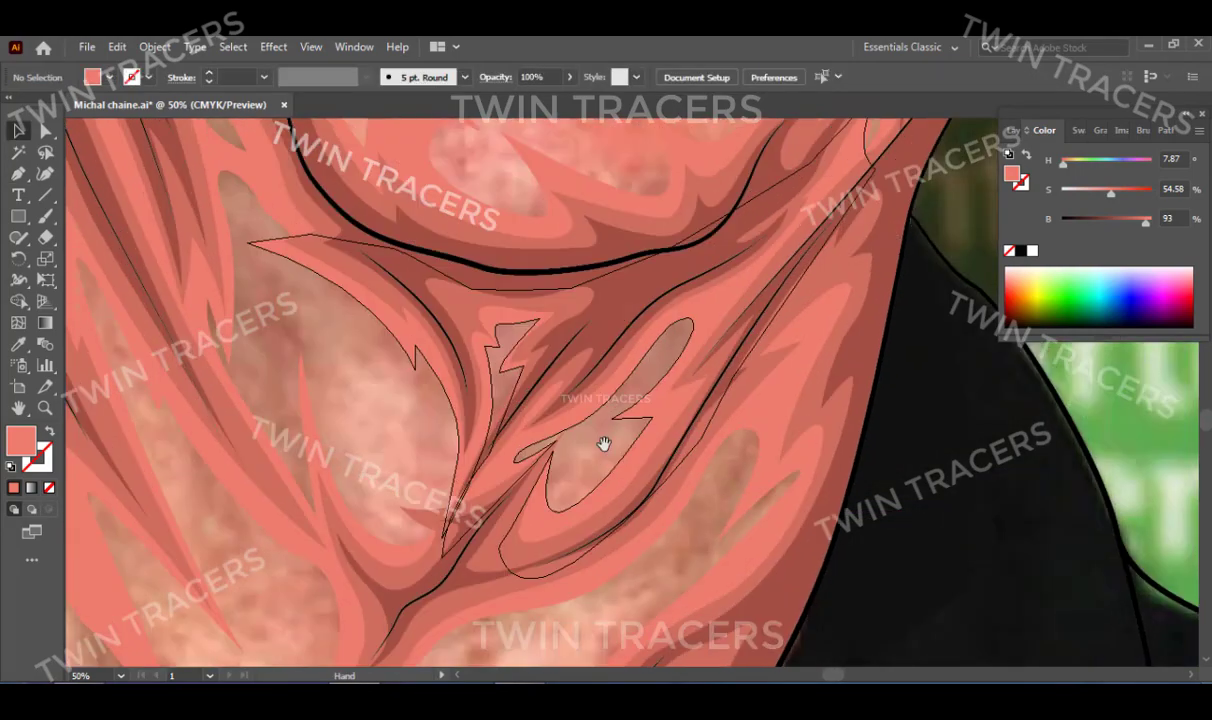
{"action": "scroll", "coordinate": [560, 450], "scroll_direction": "up", "scroll_amount": 5}
{"action": "key", "text": "ctrl+0"}
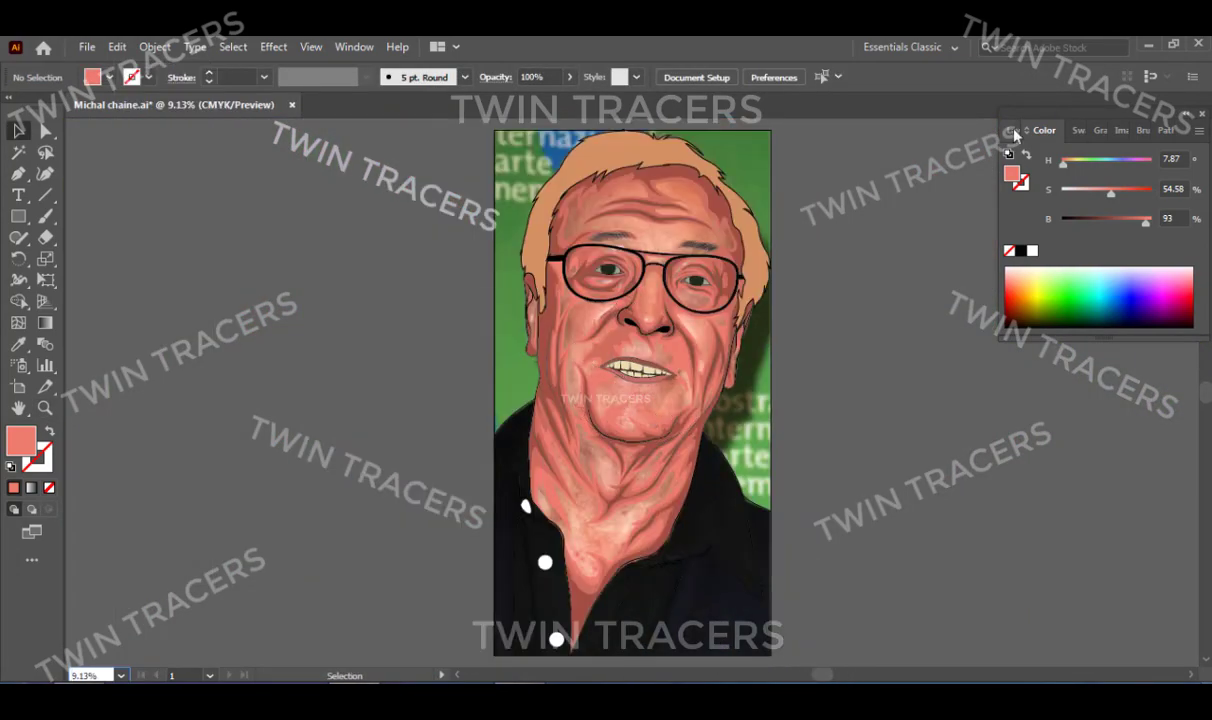
{"action": "left_click", "coordinate": [1013, 131]}
{"action": "left_click", "coordinate": [1080, 252]}
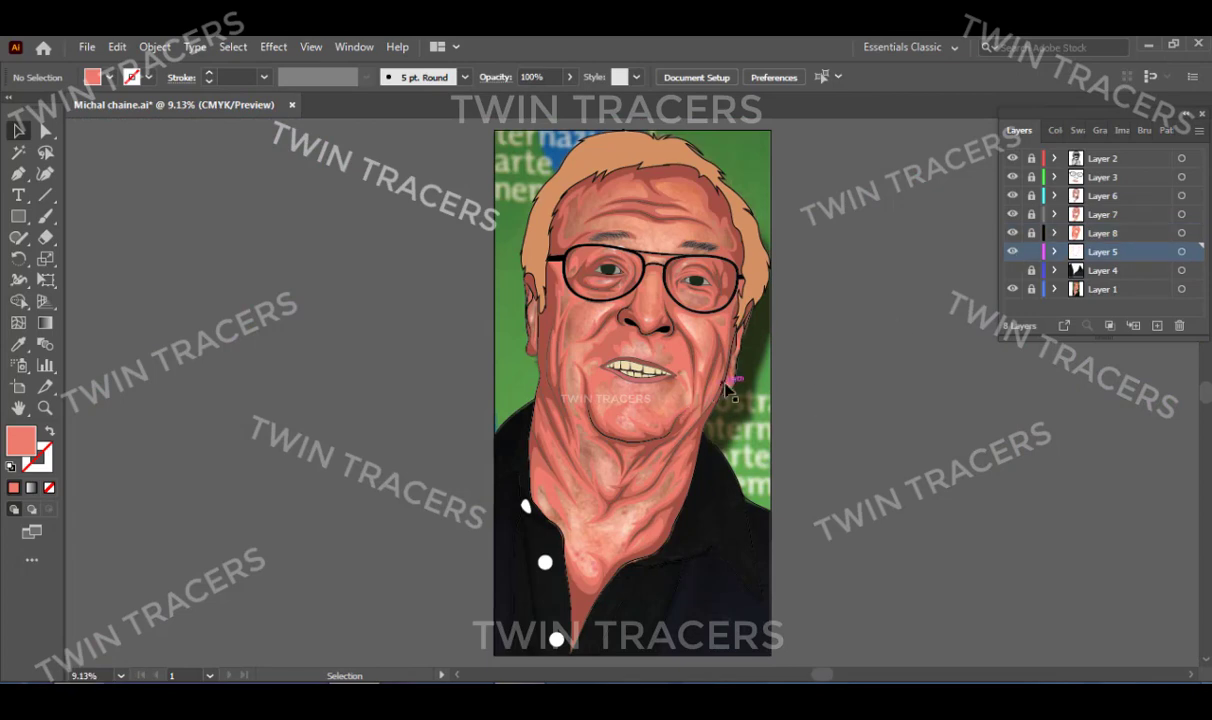
{"action": "left_click", "coordinate": [690, 370]}
{"action": "scroll", "coordinate": [663, 295], "scroll_direction": "up", "scroll_amount": 3}
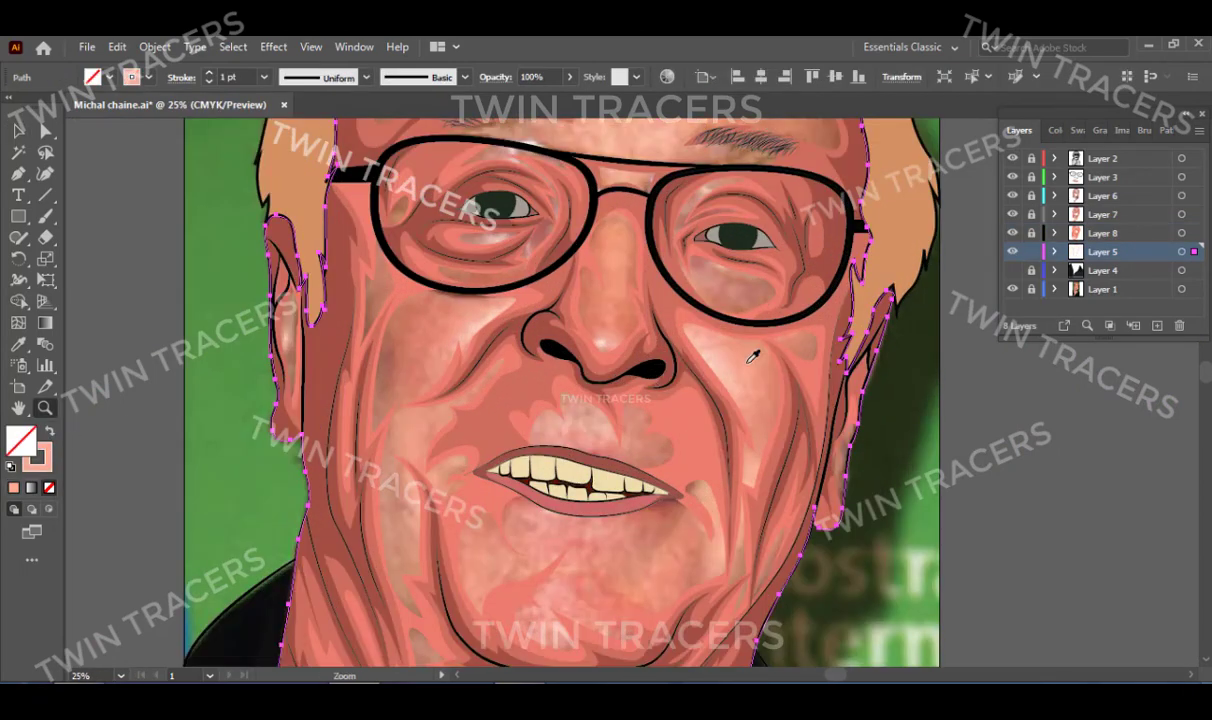
{"action": "key", "text": "i"}
{"action": "left_click", "coordinate": [453, 307]}
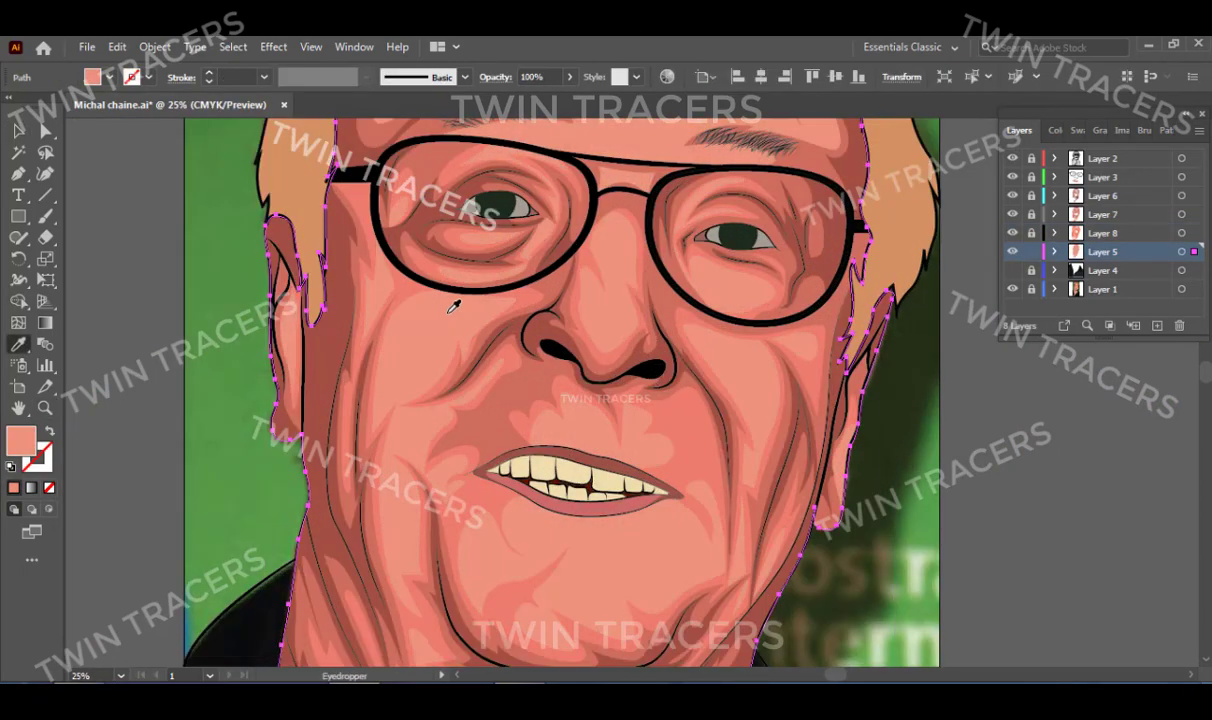
Lighten the face's salmon fill in the Color panel, then deselect and zoom to the forehead.
{"action": "left_click", "coordinate": [1068, 131]}
{"action": "key", "text": "a"}
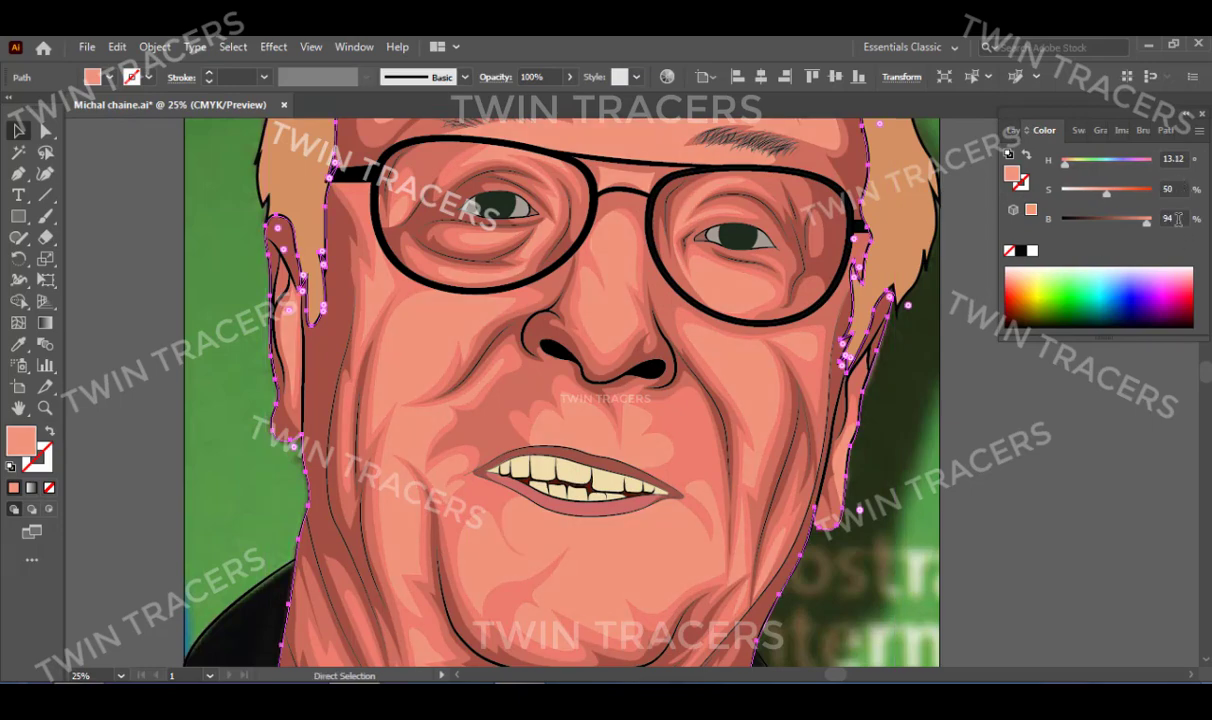
{"action": "key", "text": "ctrl+shift+a"}
{"action": "key", "text": "ctrl+0"}
{"action": "key", "text": "z"}
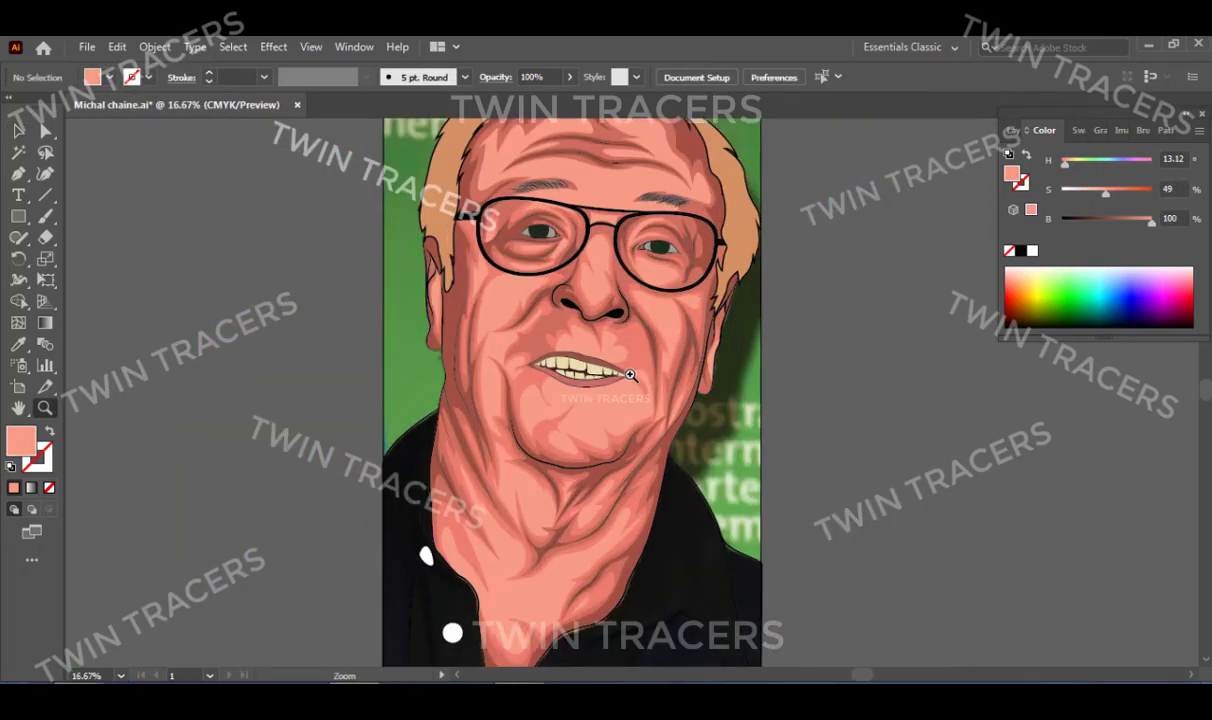
{"action": "left_click", "coordinate": [650, 435]}
{"action": "key", "text": "F7"}
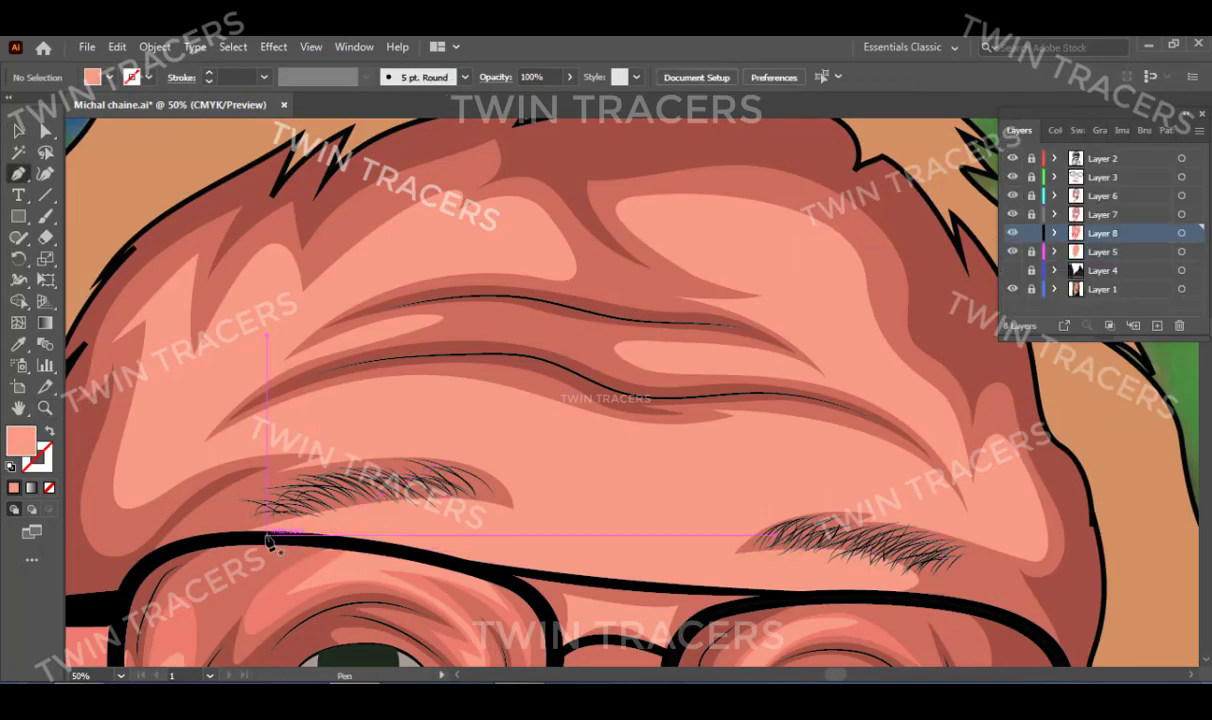
Pen a curved highlight shape across the left forehead, following the wrinkles above the eyebrow.
{"action": "key", "text": "p"}
{"action": "left_click", "coordinate": [277, 552]}
{"action": "scroll", "coordinate": [555, 555], "scroll_direction": "down", "scroll_amount": 2}
{"action": "left_click_drag", "start_coordinate": [545, 515], "coordinate": [506, 433]}
{"action": "left_click_drag", "start_coordinate": [467, 390], "coordinate": [390, 353]}
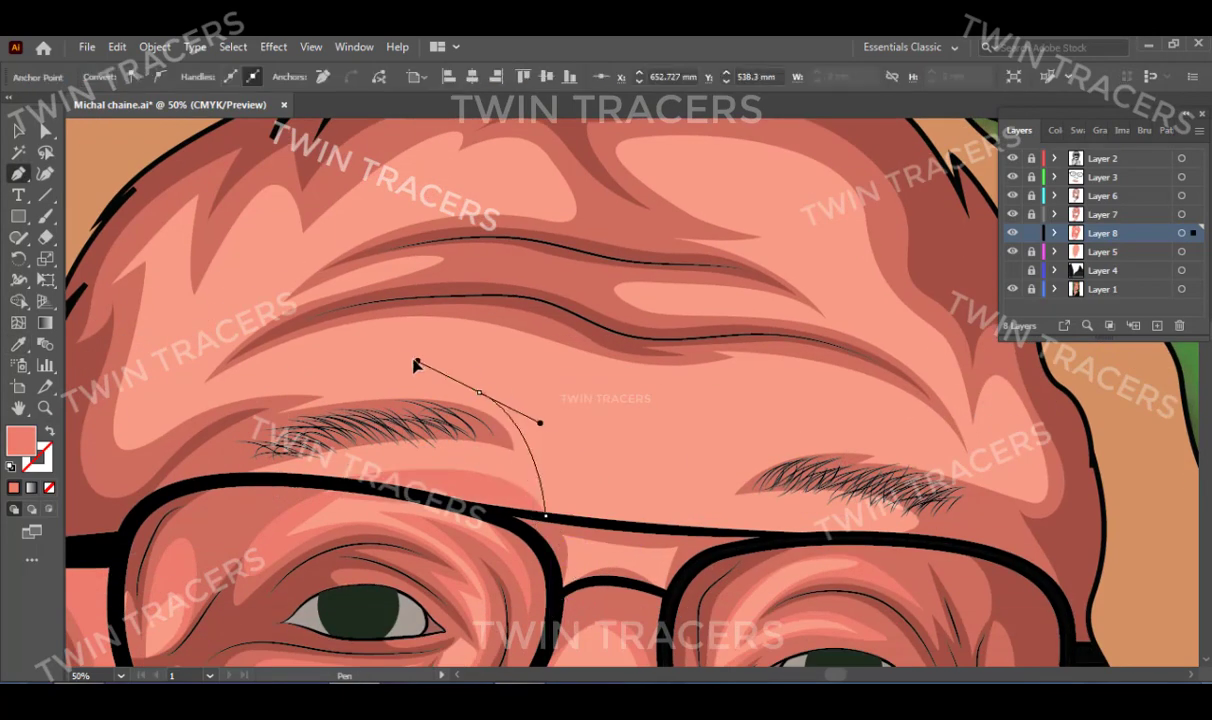
{"action": "left_click_drag", "start_coordinate": [333, 400], "coordinate": [281, 407]}
{"action": "left_click", "coordinate": [190, 406]}
{"action": "left_click", "coordinate": [162, 297]}
{"action": "left_click", "coordinate": [190, 328]}
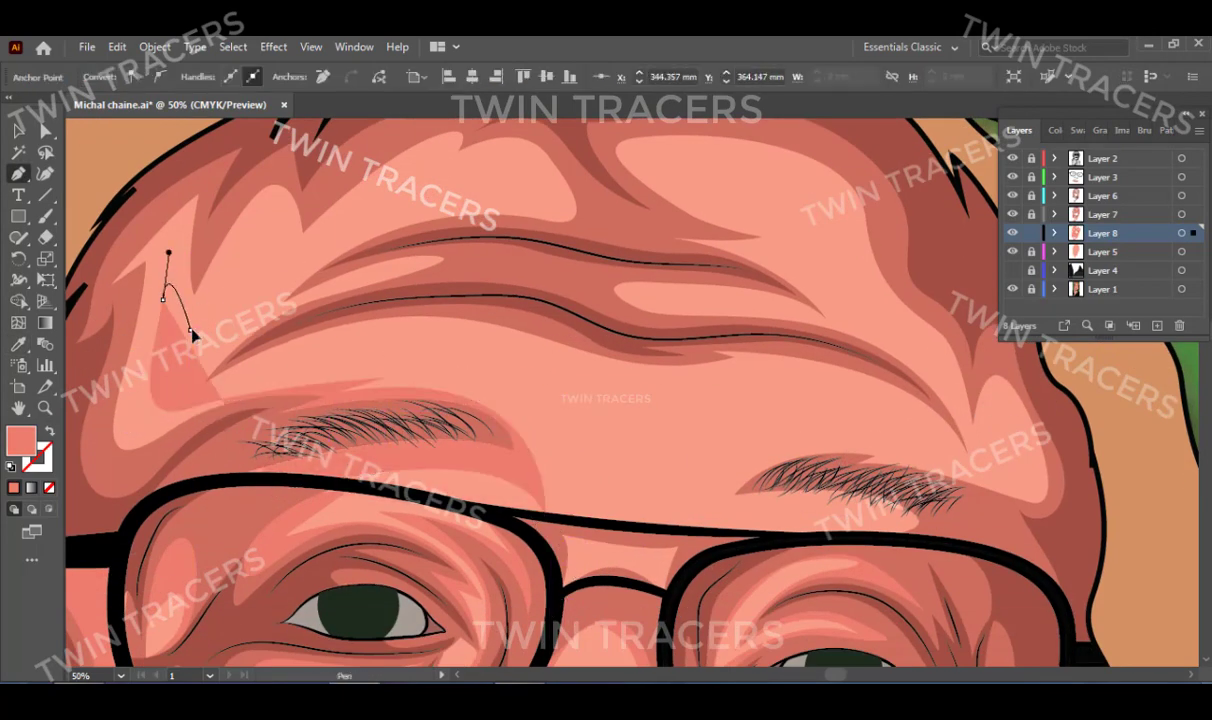
{"action": "scroll", "coordinate": [190, 330], "scroll_direction": "up", "scroll_amount": 2}
{"action": "left_click", "coordinate": [262, 376]}
{"action": "left_click_drag", "start_coordinate": [405, 273], "coordinate": [440, 268]}
{"action": "left_click_drag", "start_coordinate": [443, 315], "coordinate": [514, 315]}
{"action": "left_click_drag", "start_coordinate": [370, 384], "coordinate": [404, 378]}
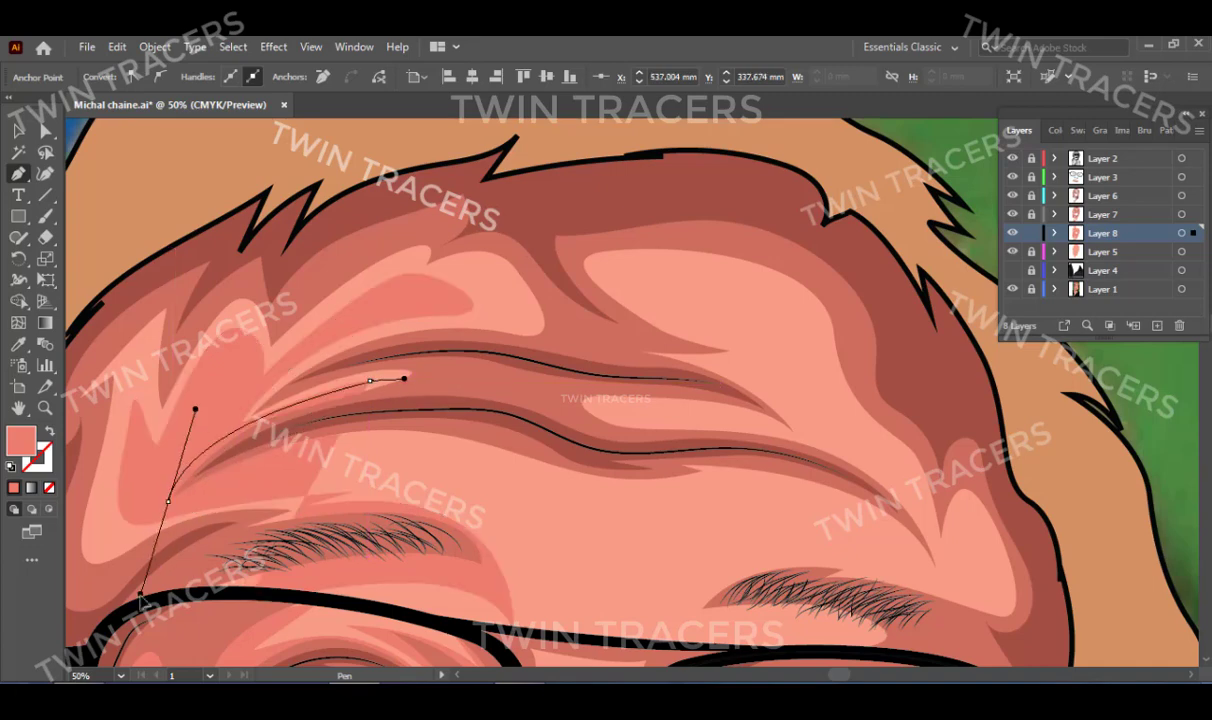
{"action": "left_click_drag", "start_coordinate": [162, 513], "coordinate": [127, 615]}
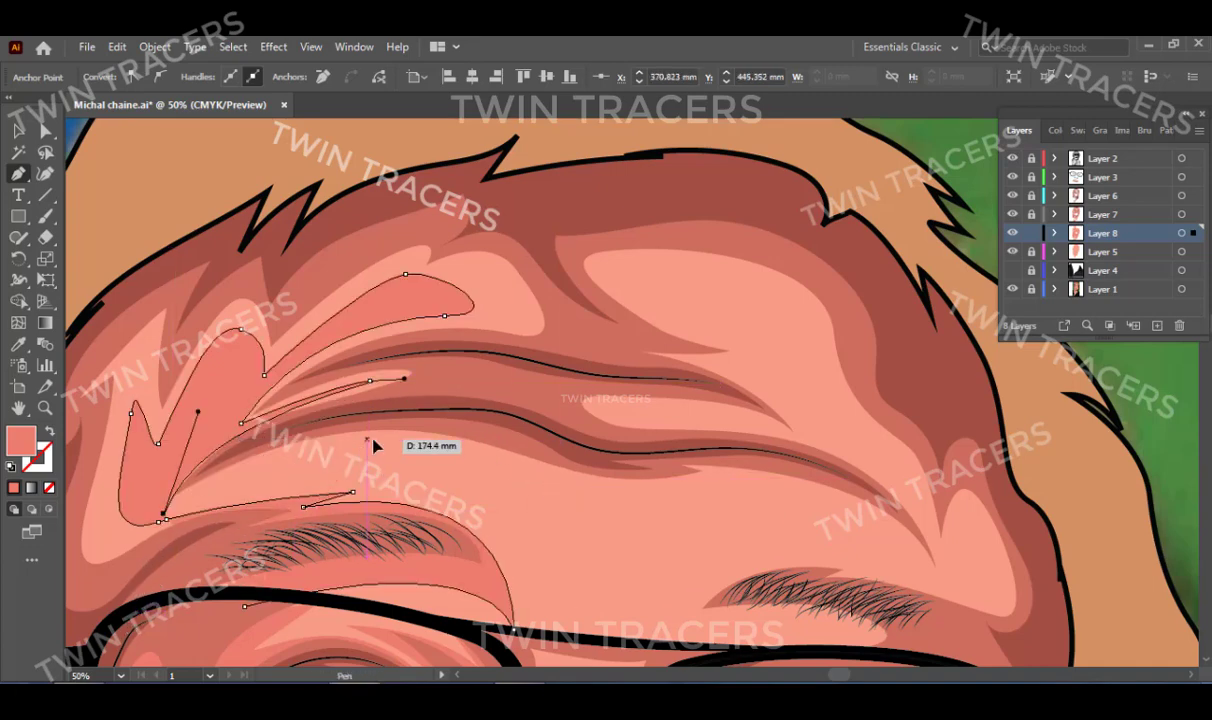
Pen a second highlight shape above the right brow along the top of the glasses.
{"action": "left_click", "coordinate": [709, 462]}
{"action": "scroll", "coordinate": [760, 470], "scroll_direction": "down", "scroll_amount": 3}
{"action": "left_click_drag", "start_coordinate": [778, 396], "coordinate": [805, 482]}
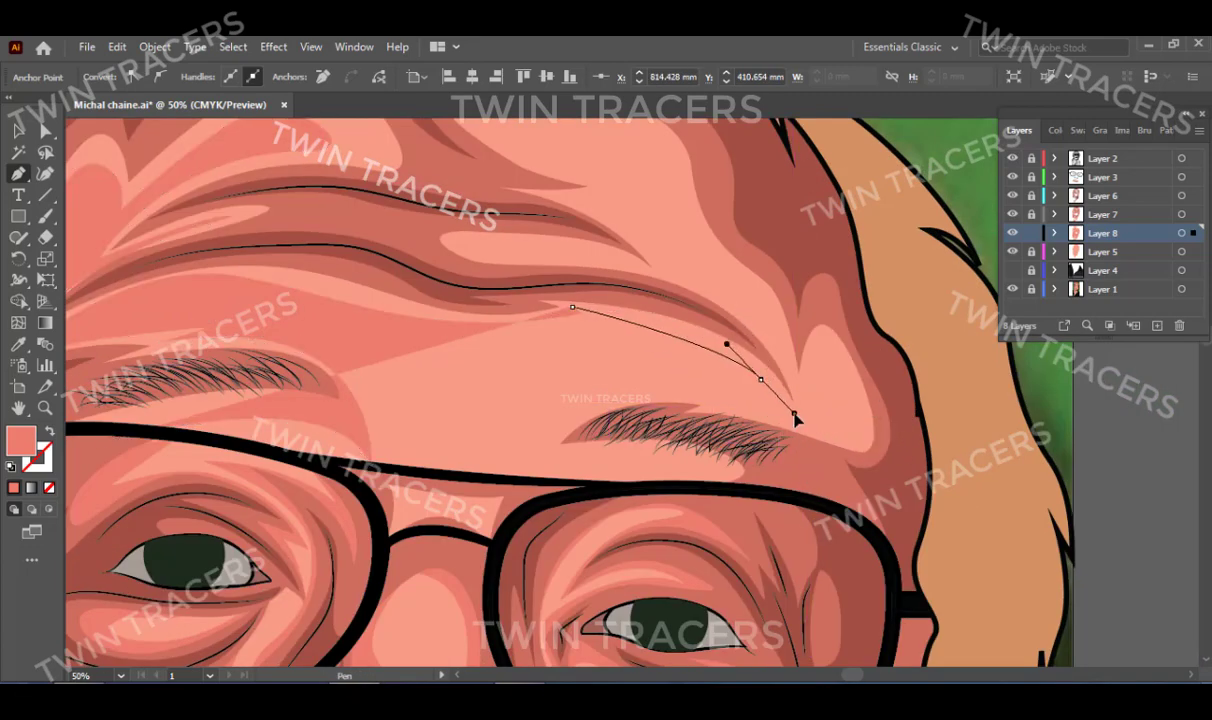
{"action": "left_click_drag", "start_coordinate": [514, 481], "coordinate": [433, 611]}
{"action": "left_click", "coordinate": [655, 450]}
{"action": "left_click", "coordinate": [714, 487]}
{"action": "left_click", "coordinate": [802, 469]}
{"action": "left_click_drag", "start_coordinate": [876, 463], "coordinate": [895, 445]}
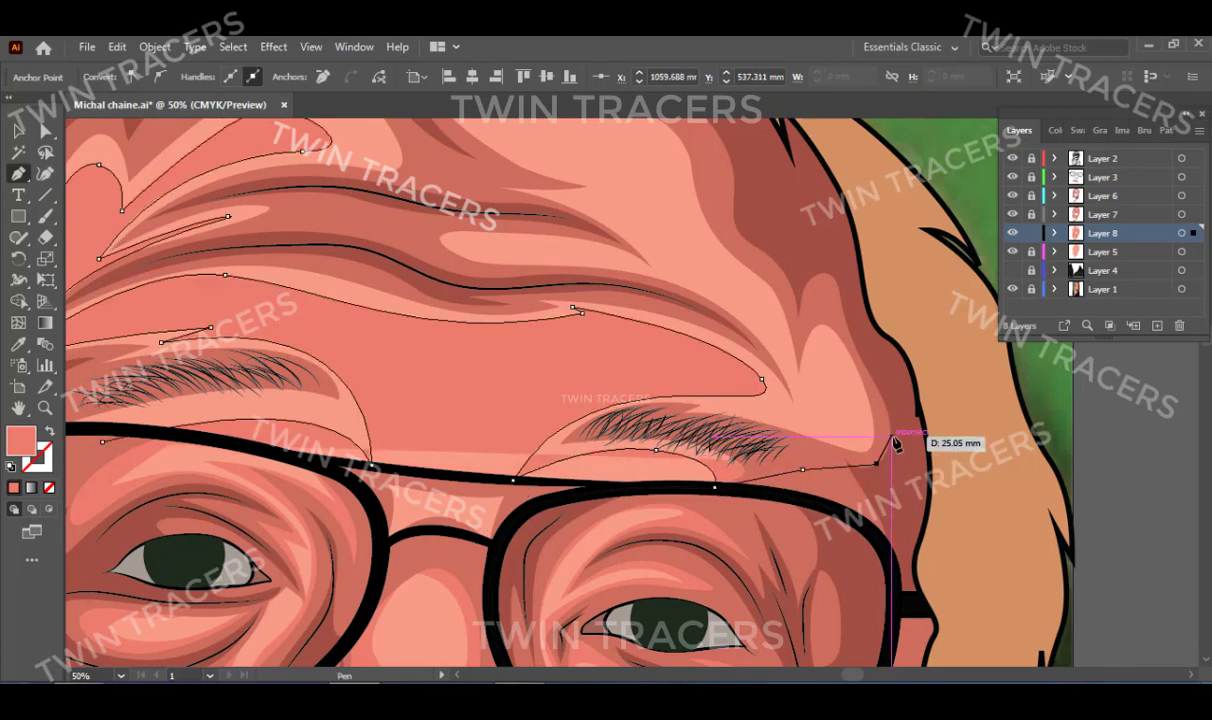
{"action": "scroll", "coordinate": [895, 445], "scroll_direction": "up", "scroll_amount": 3}
{"action": "left_click", "coordinate": [897, 400]}
{"action": "left_click_drag", "start_coordinate": [745, 200], "coordinate": [690, 195]}
{"action": "left_click_drag", "start_coordinate": [478, 289], "coordinate": [500, 230]}
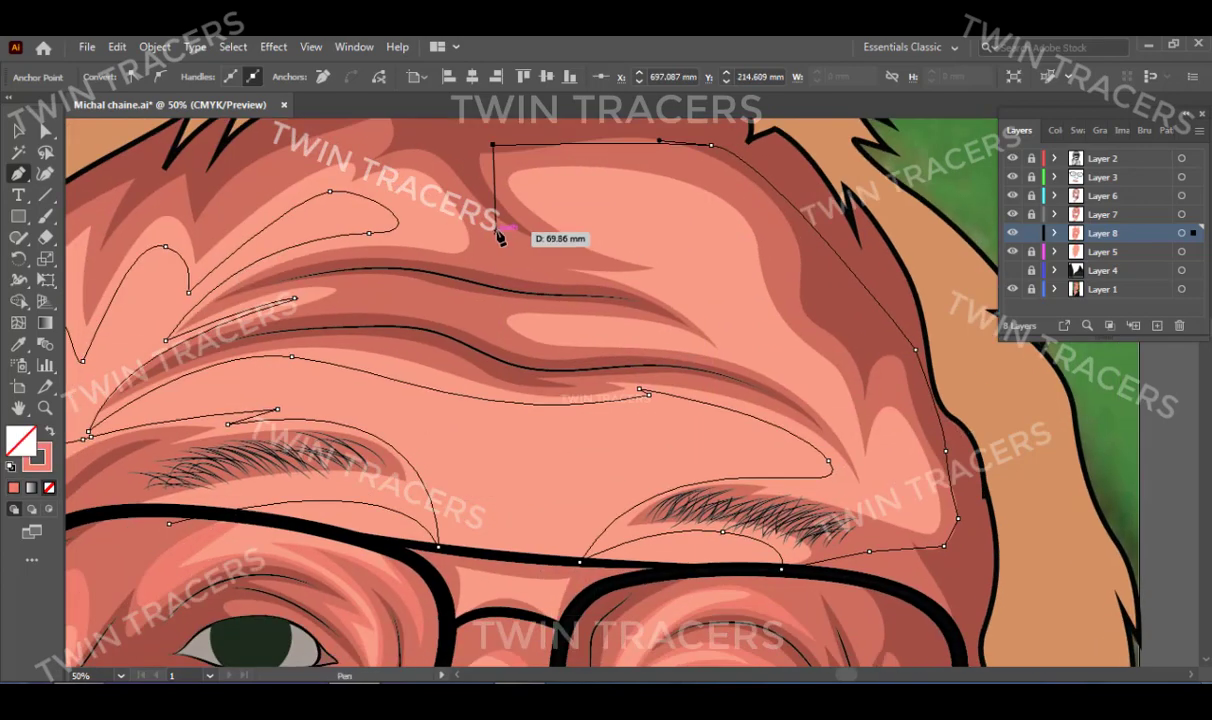
{"action": "key", "text": "ctrl+z"}
{"action": "key", "text": "ctrl+z"}
{"action": "key", "text": "ctrl+z"}
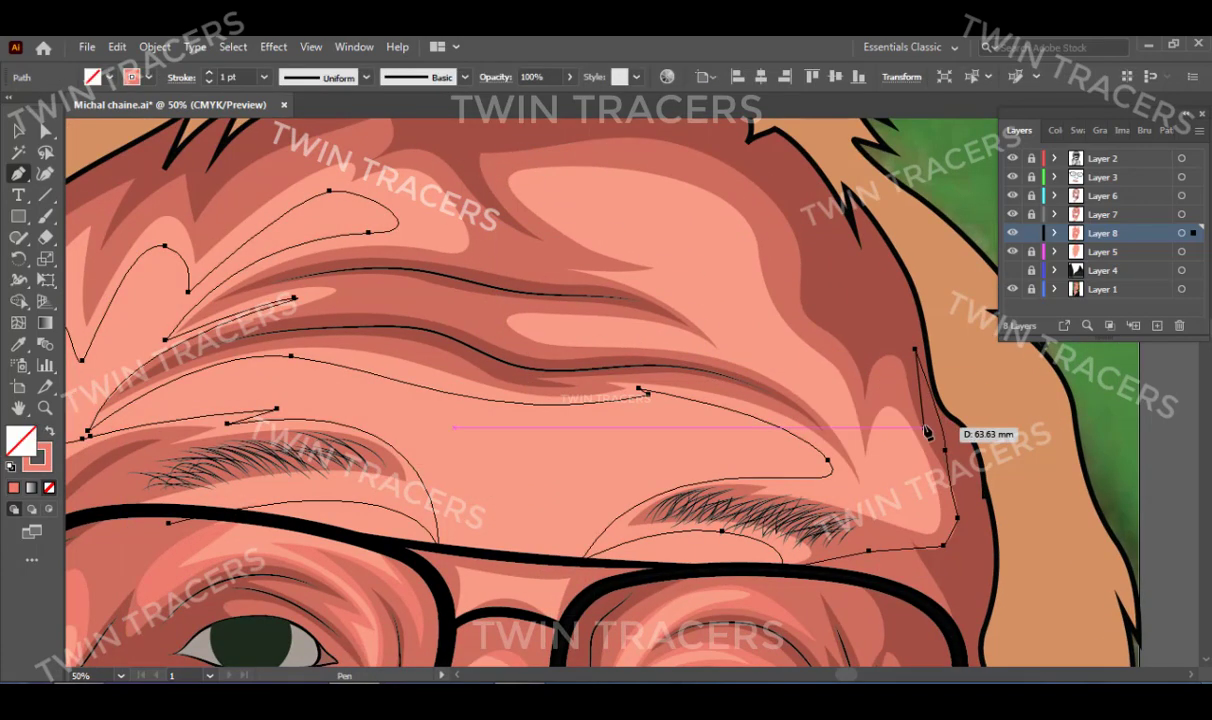
Swap fill and stroke for a salmon fill, add a right-temple highlight shape, and deselect.
{"action": "key", "text": "shift+x"}
{"action": "mouse_move", "coordinate": [952, 509]}
{"action": "left_mouse_down"}
{"action": "mouse_move", "coordinate": [1006, 450]}
{"action": "mouse_move", "coordinate": [960, 441]}
{"action": "left_mouse_up"}
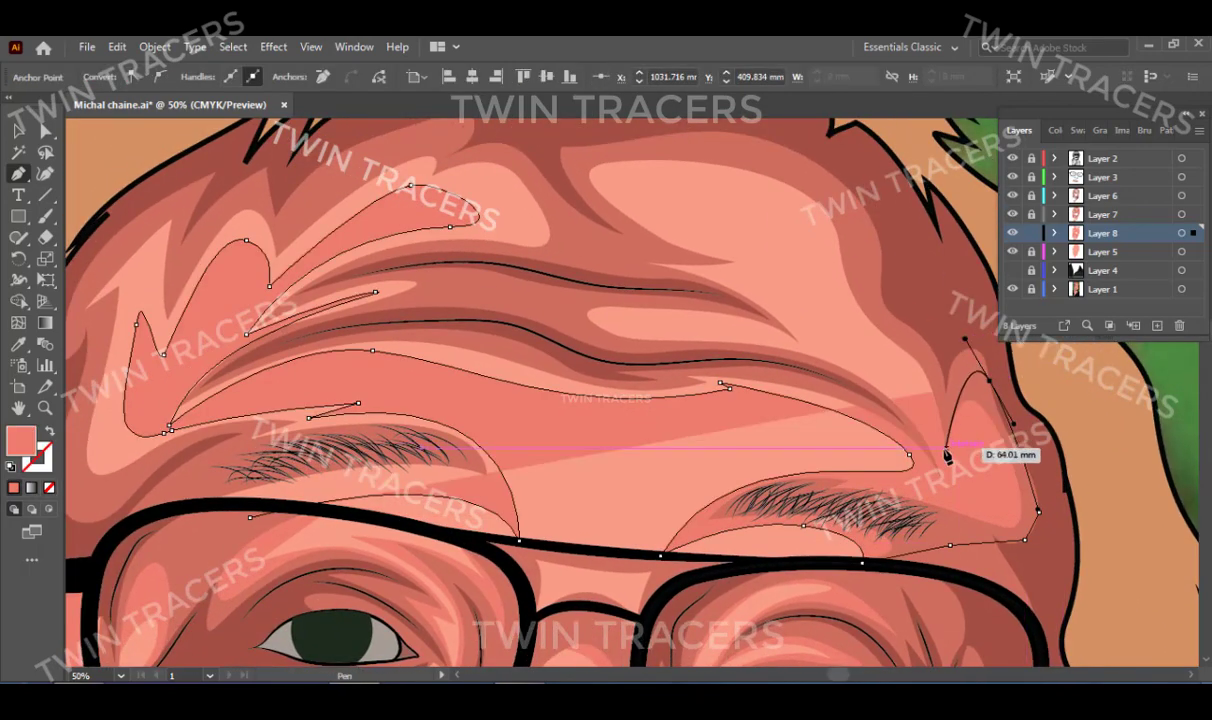
{"action": "left_click", "coordinate": [909, 457]}
{"action": "left_click_drag", "start_coordinate": [810, 358], "coordinate": [758, 303]}
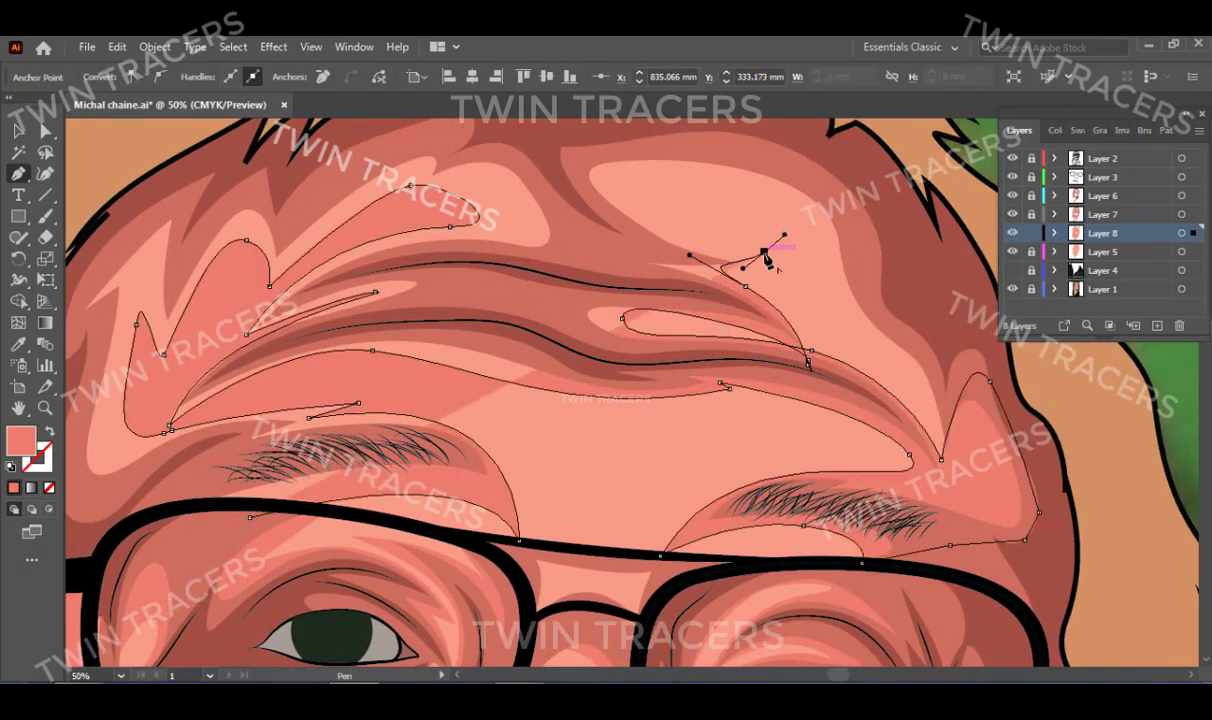
{"action": "left_click_drag", "start_coordinate": [826, 240], "coordinate": [833, 305]}
{"action": "left_click", "coordinate": [952, 487]}
{"action": "scroll", "coordinate": [476, 235], "scroll_direction": "up", "scroll_amount": 3}
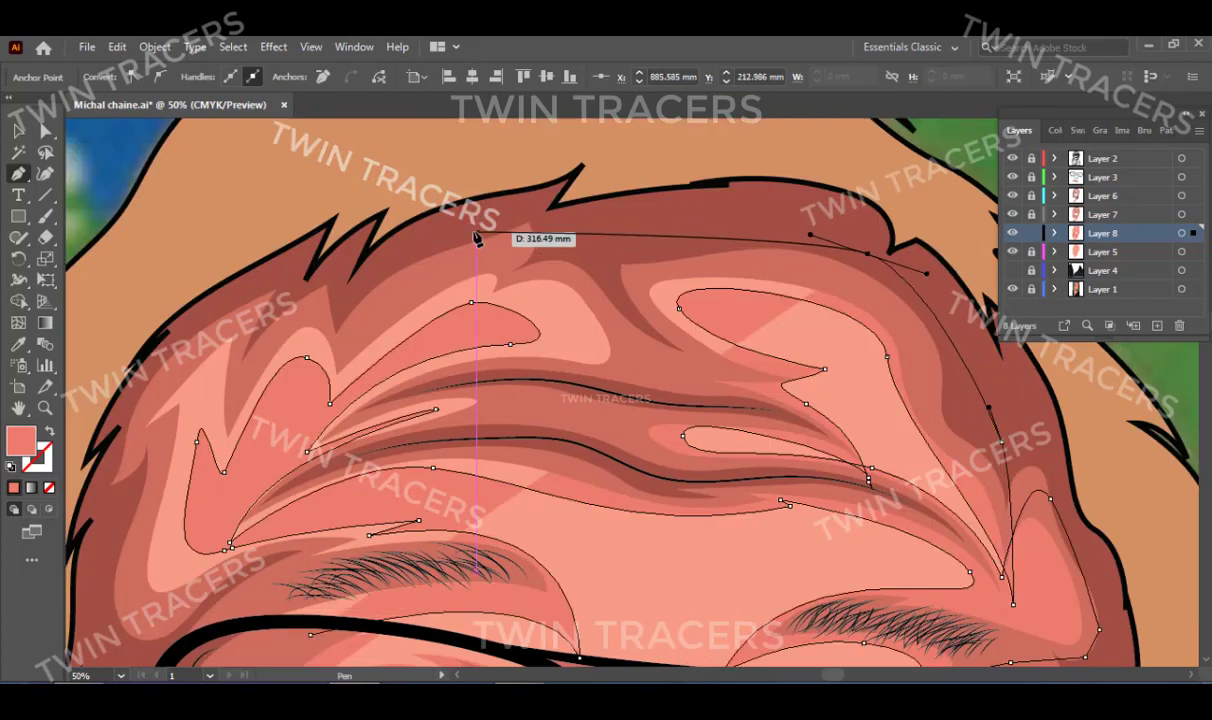
{"action": "scroll", "coordinate": [419, 482], "scroll_direction": "left", "scroll_amount": 5}
{"action": "key", "text": "ctrl+shift+a"}
{"action": "key", "text": "b"}
{"action": "mouse_move", "coordinate": [756, 381]}
{"action": "left_mouse_down"}
{"action": "mouse_move", "coordinate": [644, 365]}
{"action": "mouse_move", "coordinate": [709, 411]}
{"action": "mouse_move", "coordinate": [617, 438]}
{"action": "left_mouse_up"}
Toggle Layer 7's visibility, select the Layer 6 forehead shape, and make Layer 7 active.
{"action": "key", "text": "v"}
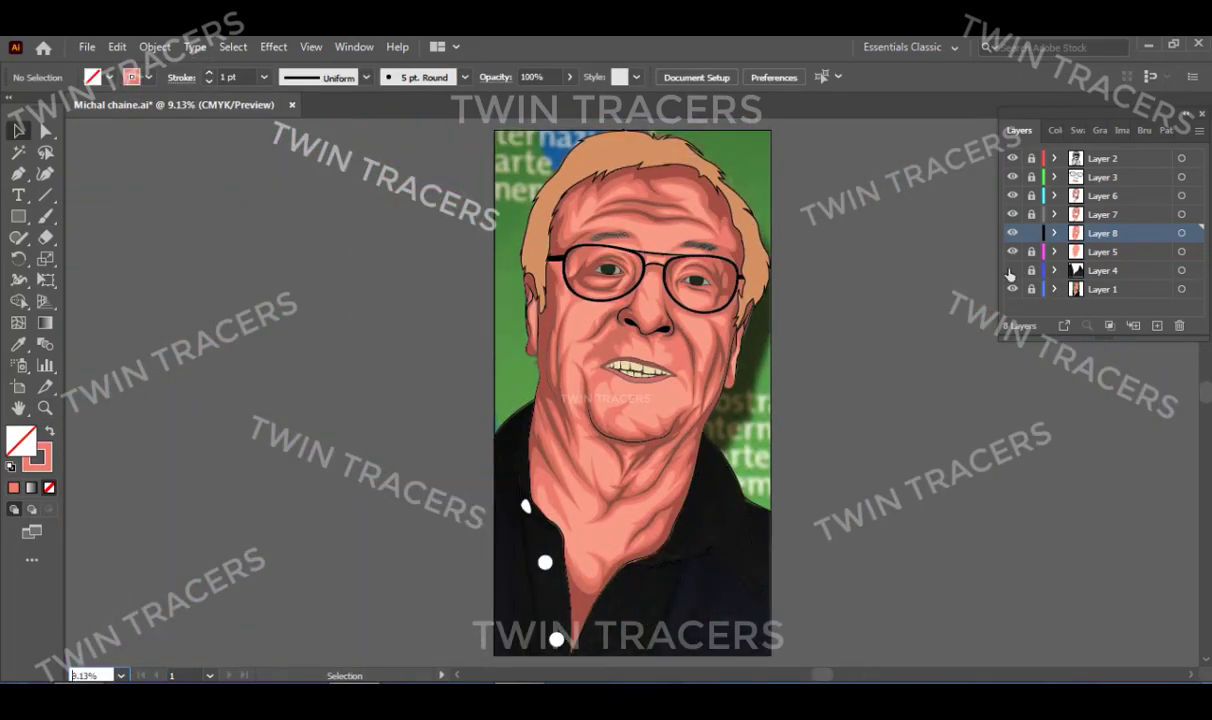
{"action": "left_click", "coordinate": [1012, 215]}
{"action": "left_click", "coordinate": [540, 265]}
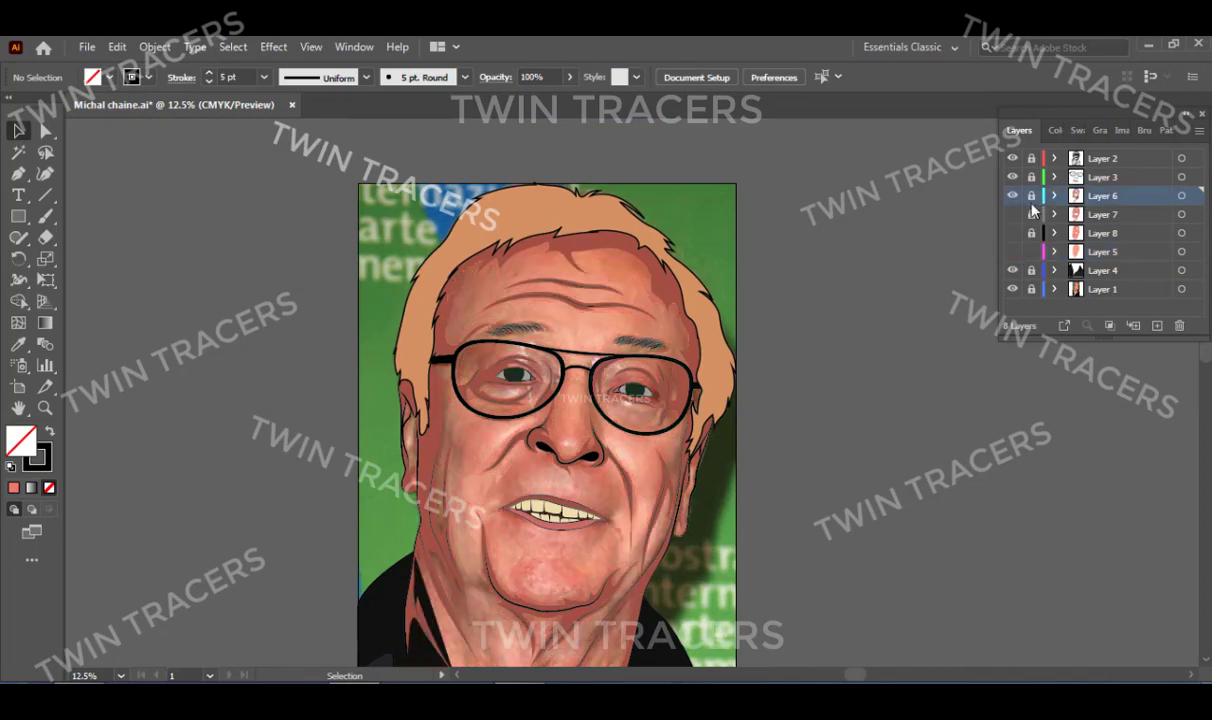
{"action": "scroll", "coordinate": [560, 300], "scroll_direction": "up", "scroll_amount": 2}
{"action": "scroll", "coordinate": [560, 300], "scroll_direction": "up", "scroll_amount": 2}
{"action": "key", "text": "i"}
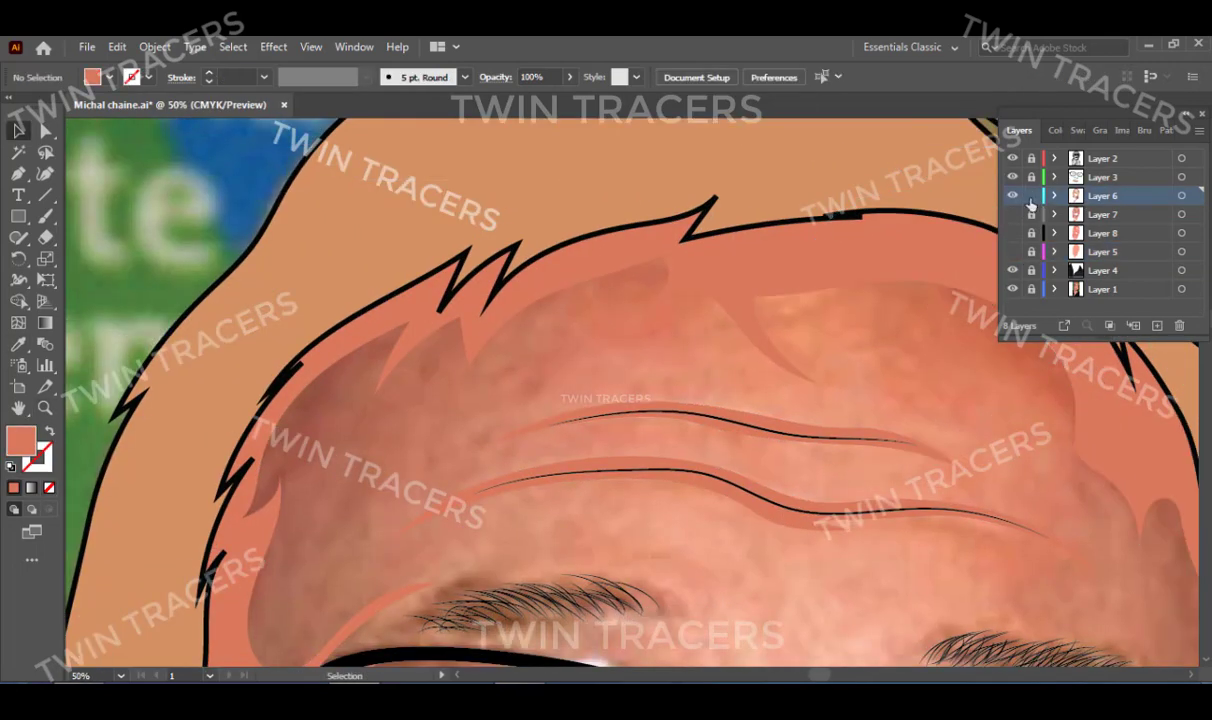
{"action": "left_click", "coordinate": [1012, 214]}
{"action": "left_click", "coordinate": [1100, 214]}
{"action": "left_click", "coordinate": [1055, 131]}
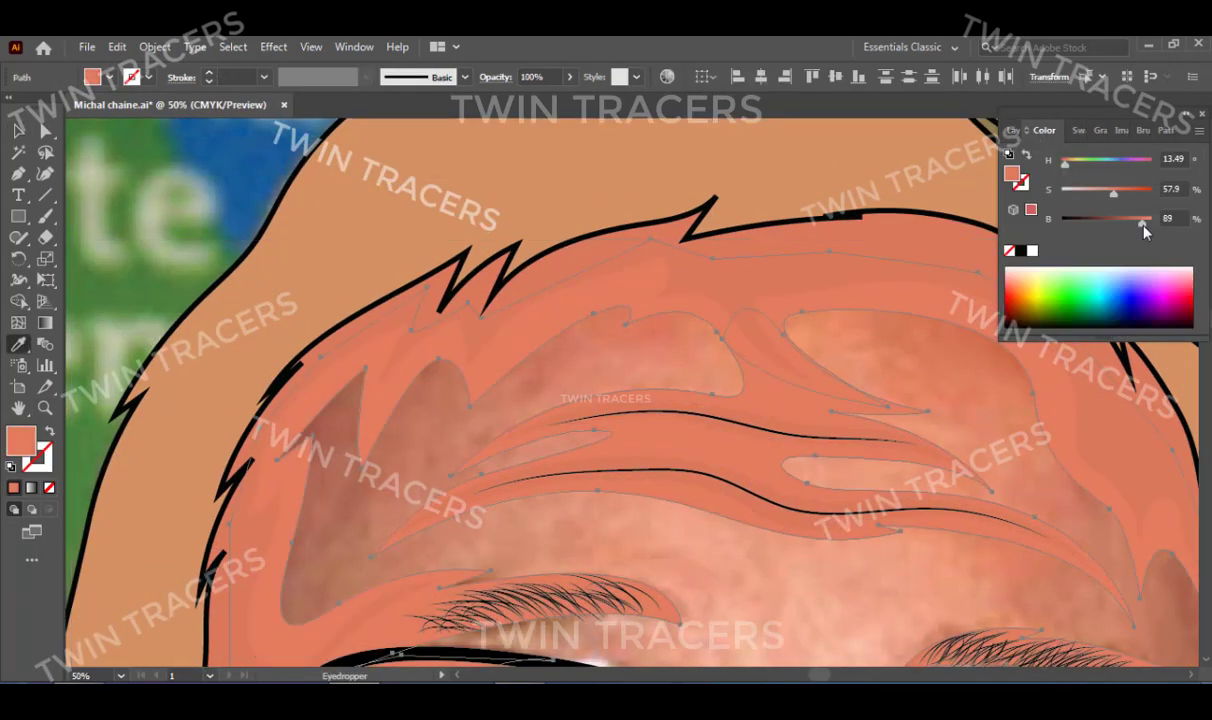
Show Layers 8 and 5 and brighten the forehead highlights to 100% brightness.
{"action": "left_click", "coordinate": [1019, 131]}
{"action": "left_click", "coordinate": [1012, 233]}
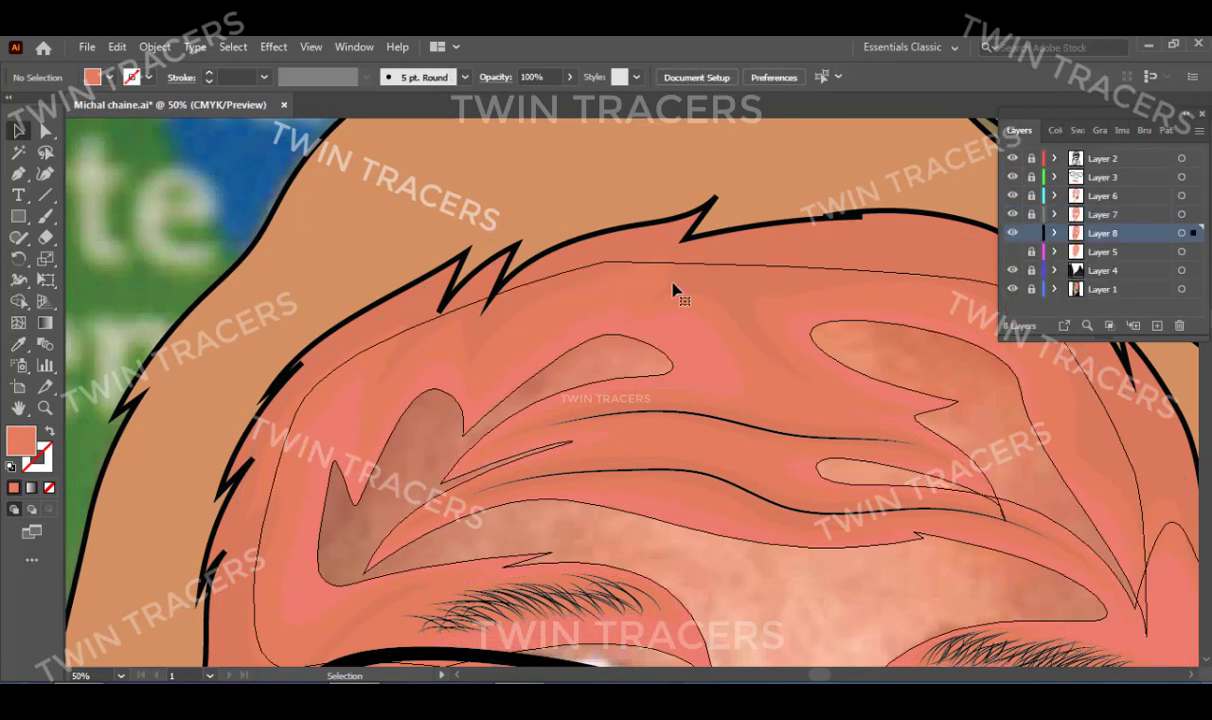
{"action": "left_click", "coordinate": [636, 303]}
{"action": "left_click", "coordinate": [1055, 131]}
{"action": "key", "text": "v"}
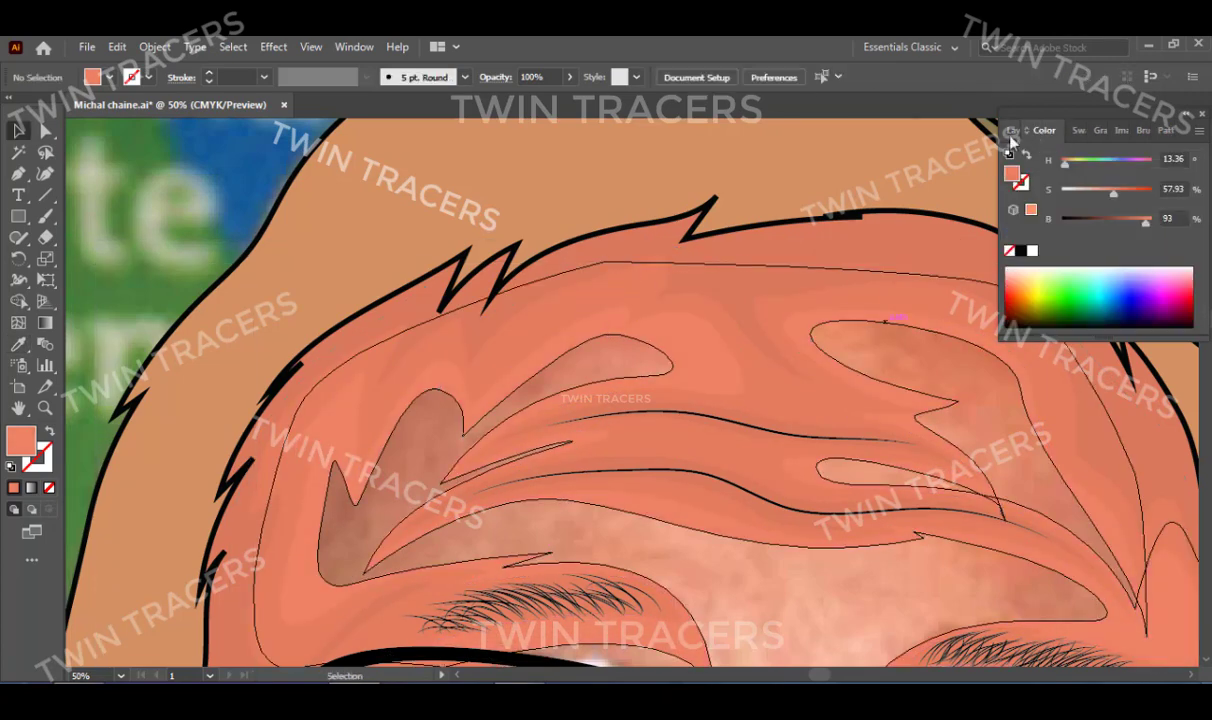
{"action": "left_click", "coordinate": [1019, 131]}
{"action": "left_click", "coordinate": [1012, 251]}
{"action": "left_click", "coordinate": [937, 283]}
{"action": "left_click", "coordinate": [1055, 131]}
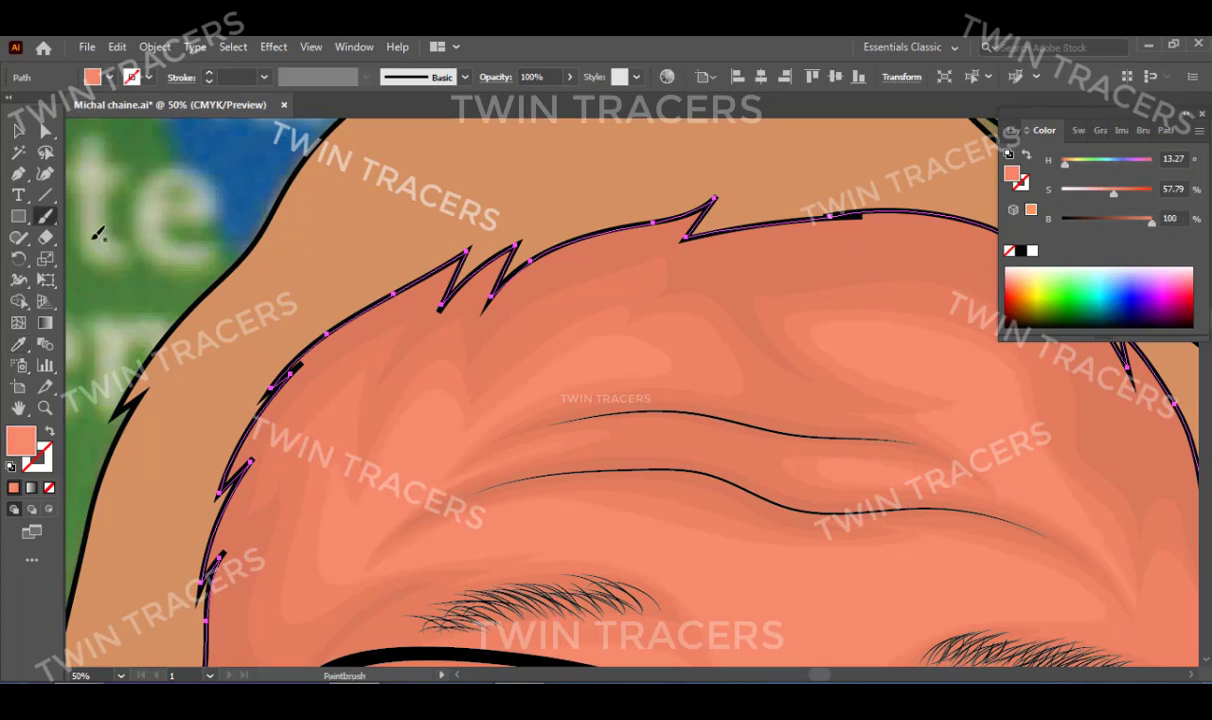
{"action": "left_click", "coordinate": [70, 301]}
{"action": "key", "text": "ctrl+0"}
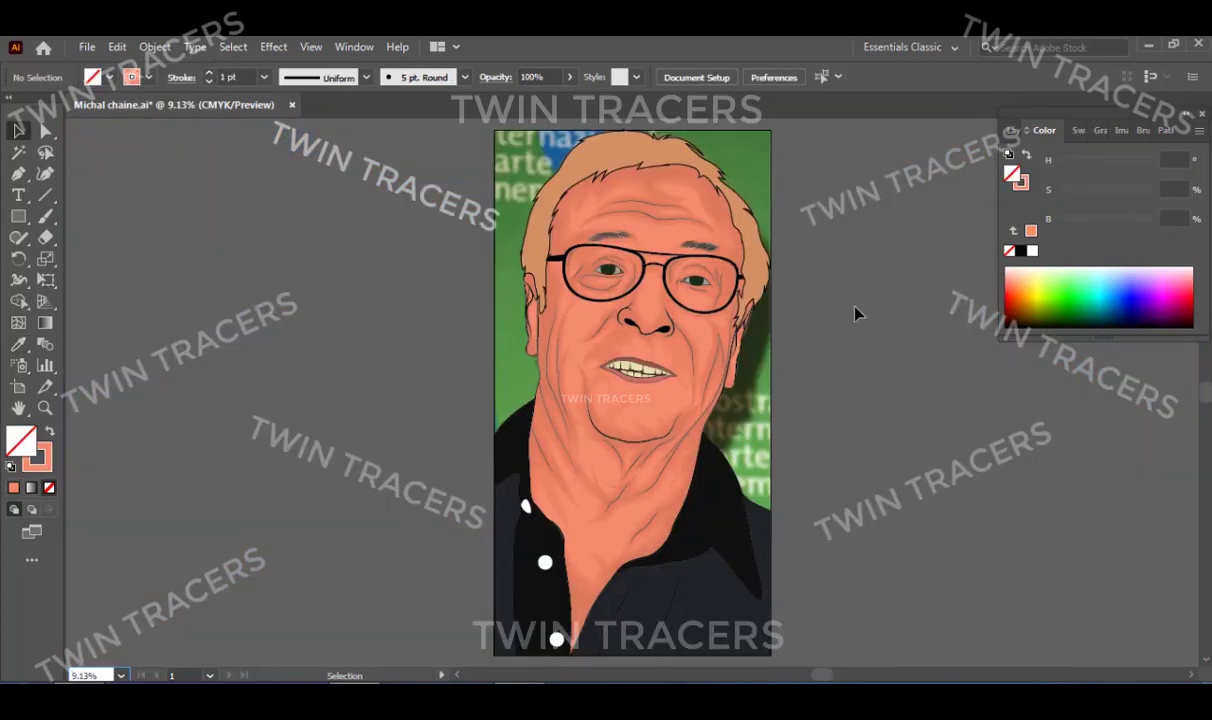
{"action": "key", "text": "shift+x"}
{"action": "key", "text": "z"}
{"action": "left_click", "coordinate": [610, 397]}
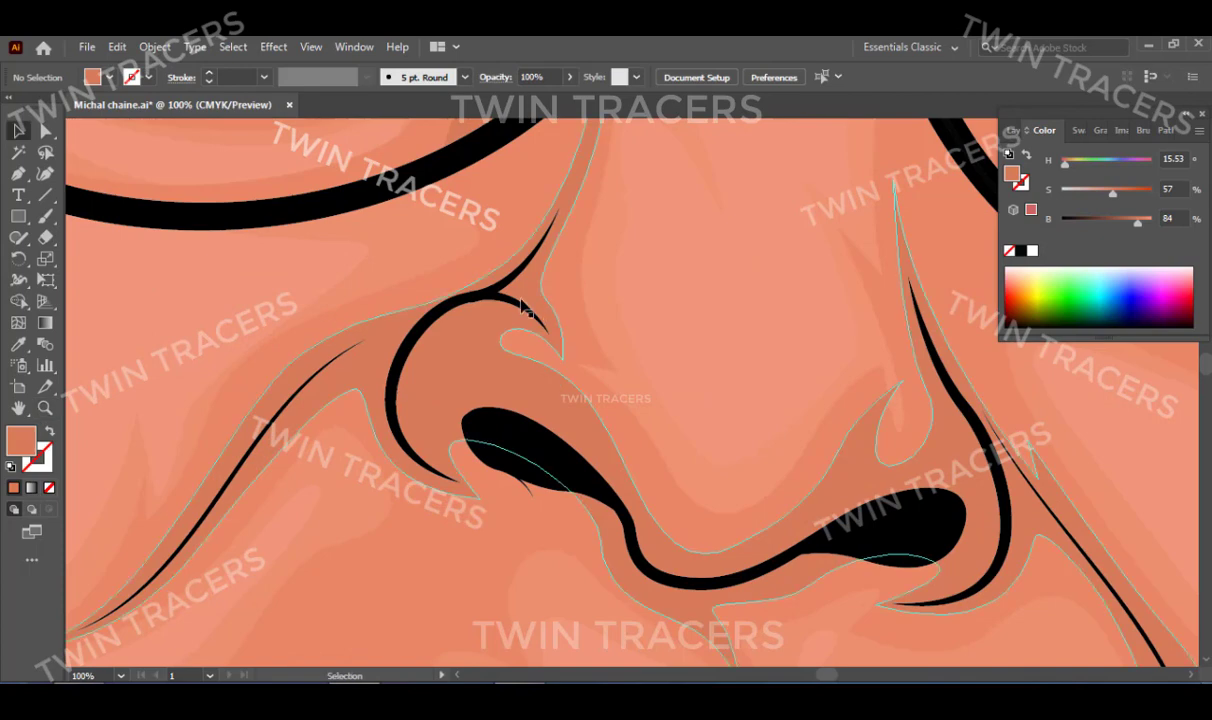
{"action": "left_click_drag", "start_coordinate": [616, 395], "coordinate": [552, 398]}
{"action": "left_click", "coordinate": [1019, 131]}
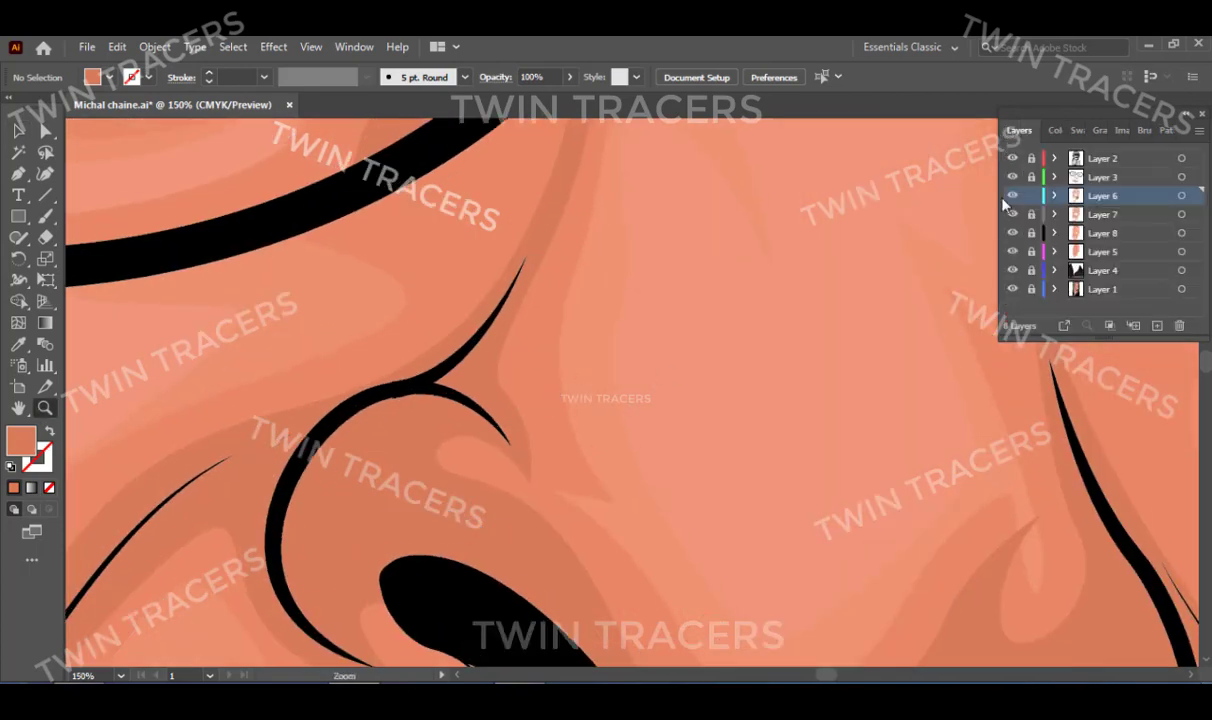
{"action": "left_click", "coordinate": [1100, 158]}
{"action": "key", "text": "v"}
{"action": "left_click", "coordinate": [405, 398]}
{"action": "key", "text": "ctrl+minus"}
{"action": "key", "text": "ctrl+minus"}
{"action": "key", "text": "ctrl+minus"}
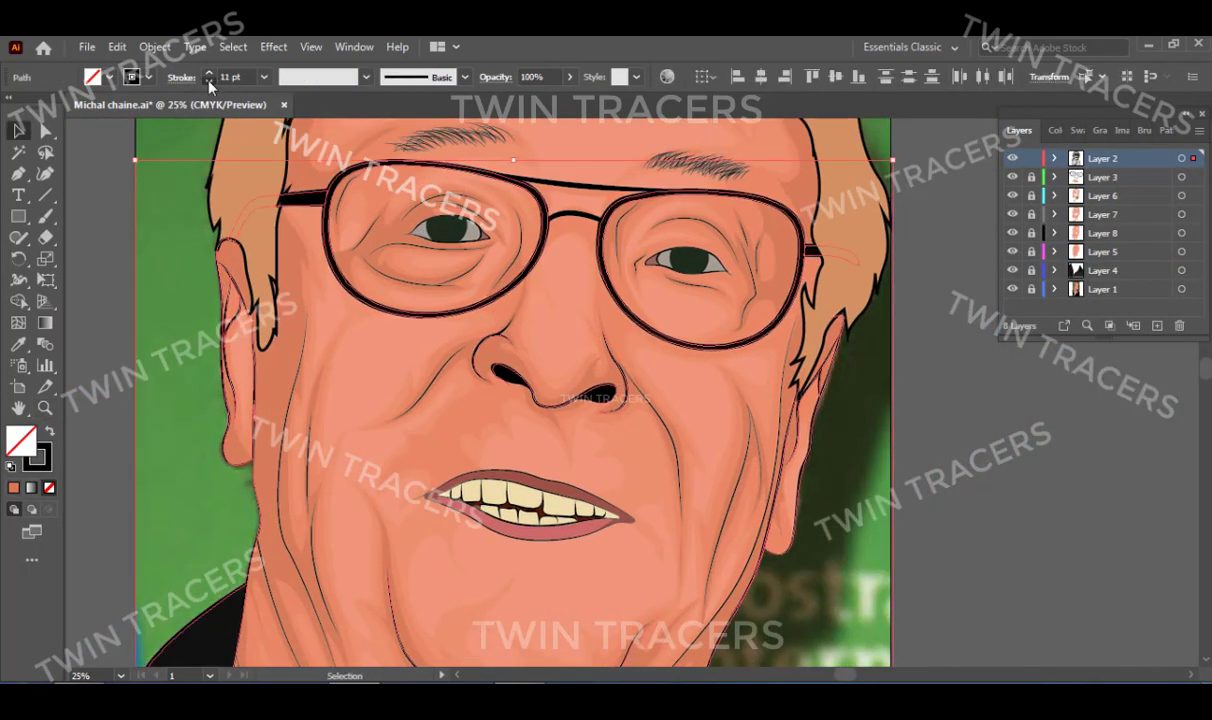
{"action": "left_click", "coordinate": [178, 257]}
{"action": "scroll", "coordinate": [475, 255], "scroll_direction": "down", "scroll_amount": 4}
{"action": "left_click", "coordinate": [565, 532]}
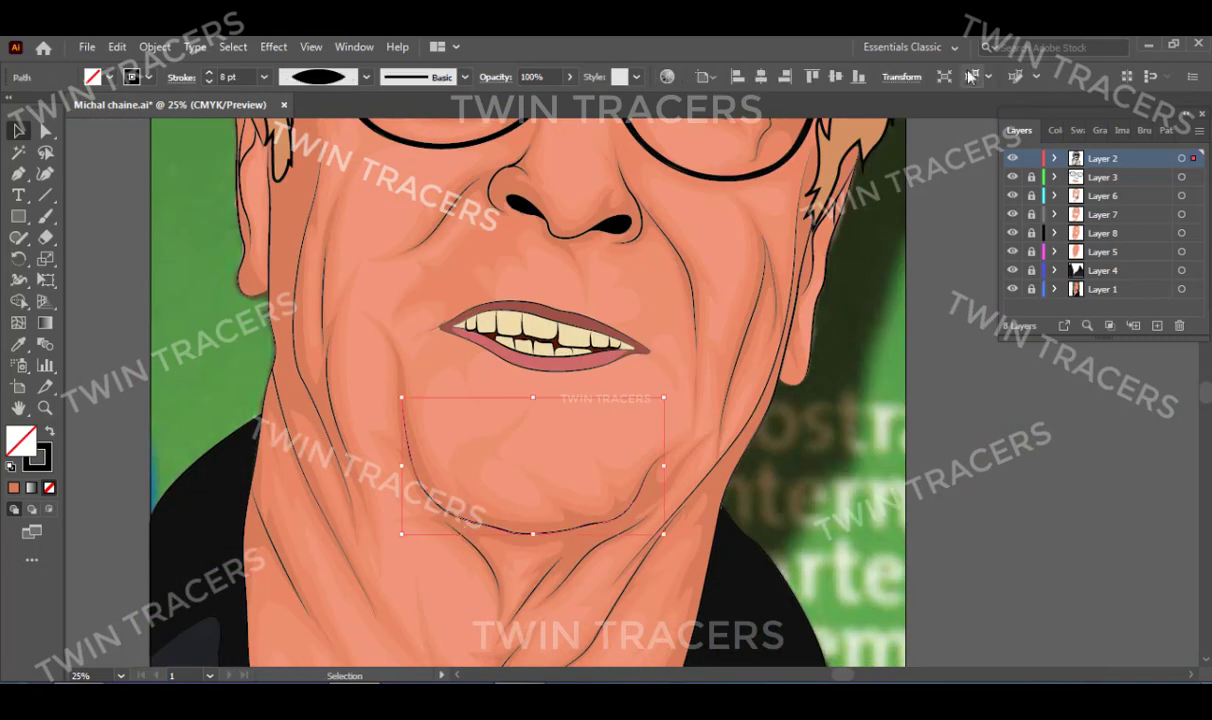
{"action": "left_click", "coordinate": [498, 617]}
{"action": "scroll", "coordinate": [498, 617], "scroll_direction": "down", "scroll_amount": 1}
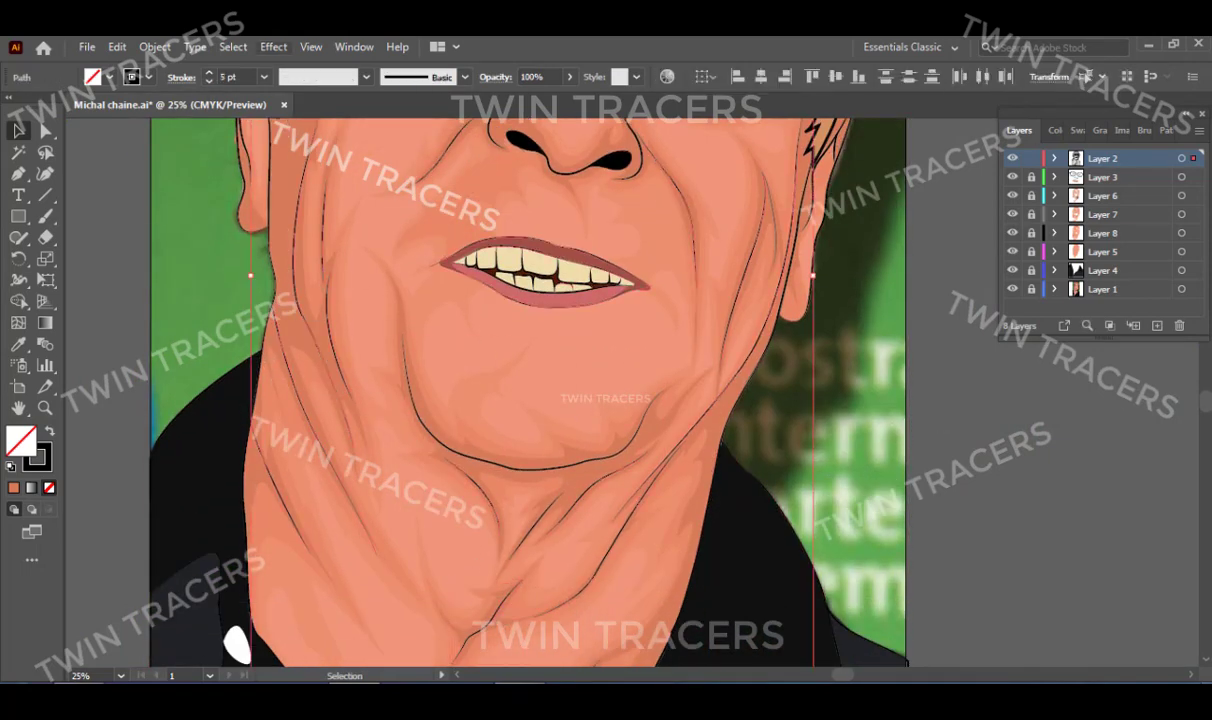
{"action": "left_click", "coordinate": [172, 208]}
{"action": "key", "text": "ctrl+0"}
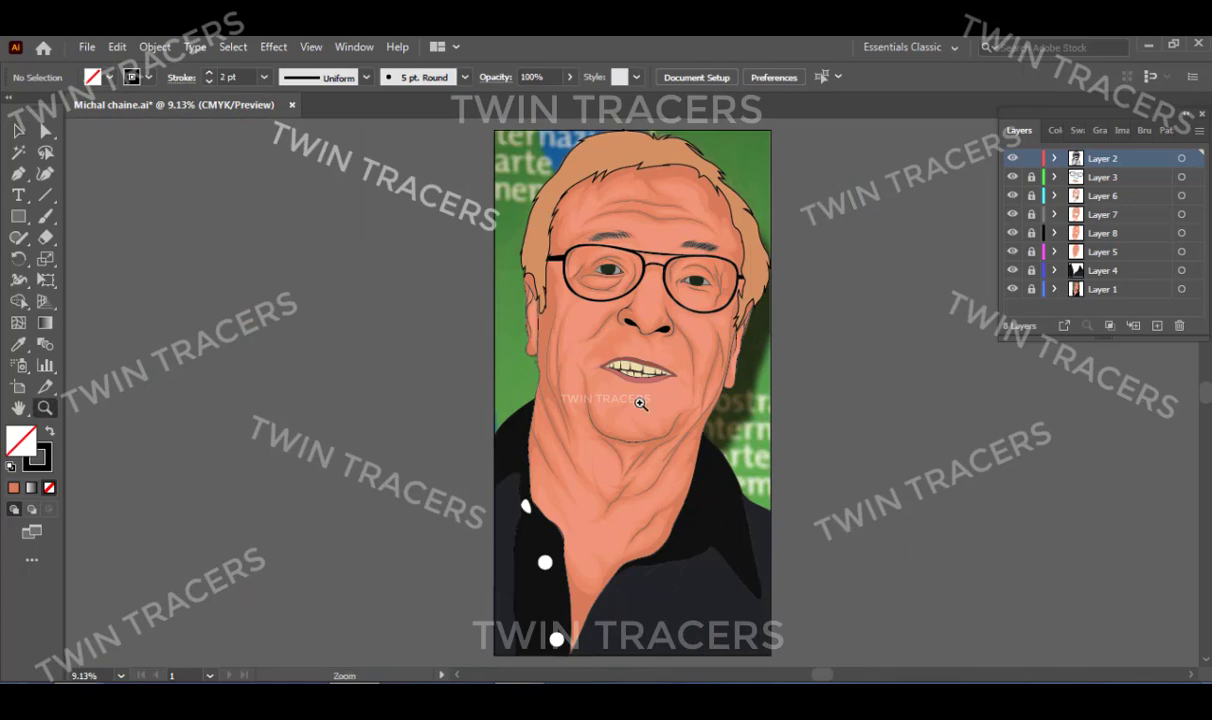
Undo an accidental skin-colour sample on the chin line and reselect the chin line.
{"action": "key", "text": "ctrl+1"}
{"action": "left_click", "coordinate": [601, 510]}
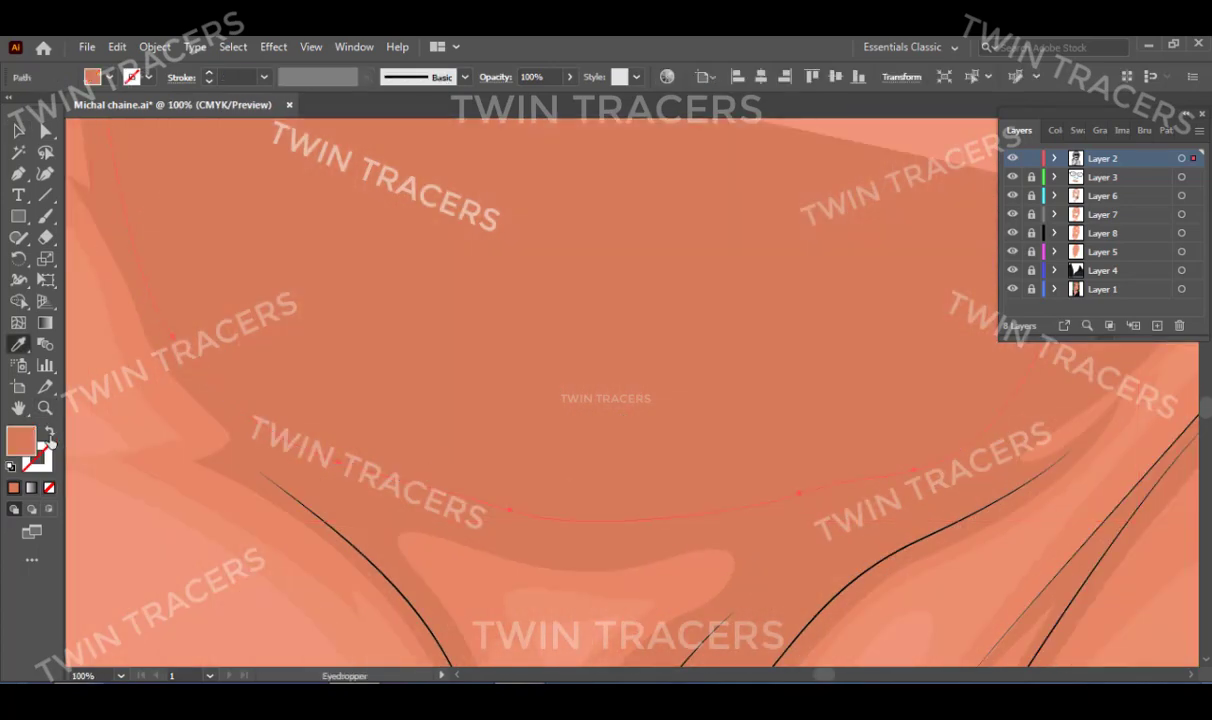
{"action": "key", "text": "ctrl+z"}
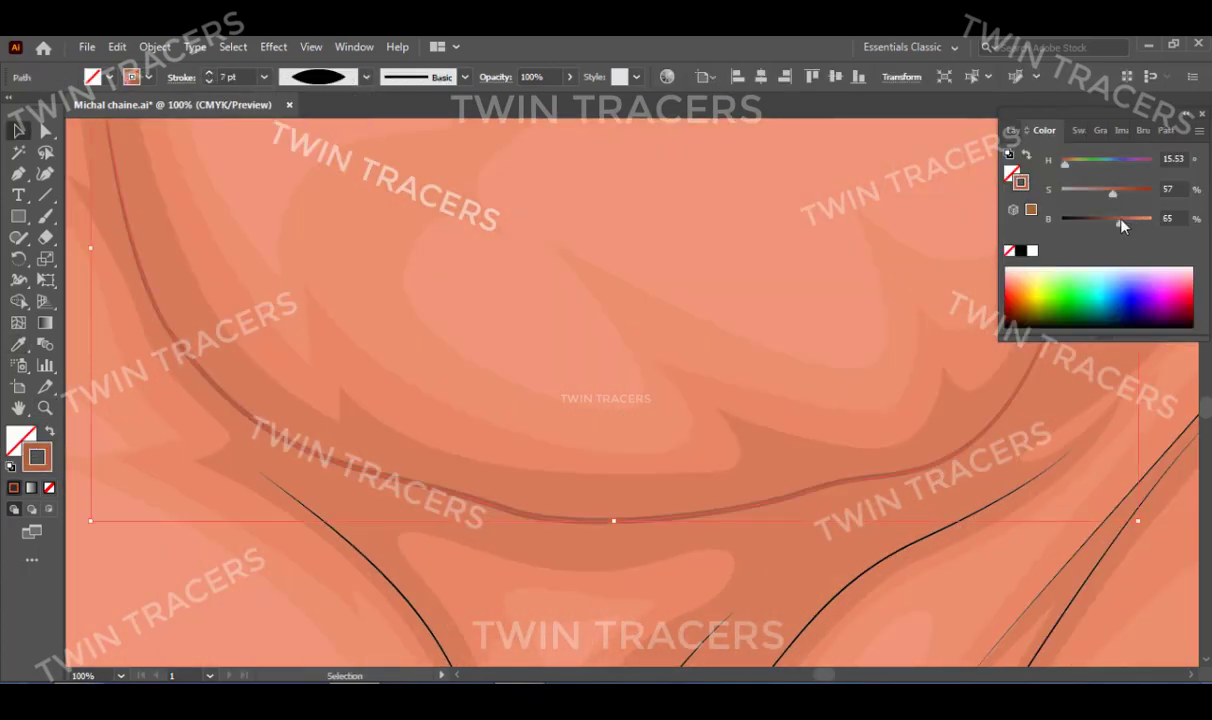
{"action": "key", "text": "ctrl+shift+a"}
{"action": "key", "text": "ctrl+0"}
{"action": "key", "text": "z"}
{"action": "left_click", "coordinate": [650, 420]}
{"action": "key", "text": "v"}
{"action": "left_click", "coordinate": [594, 307]}
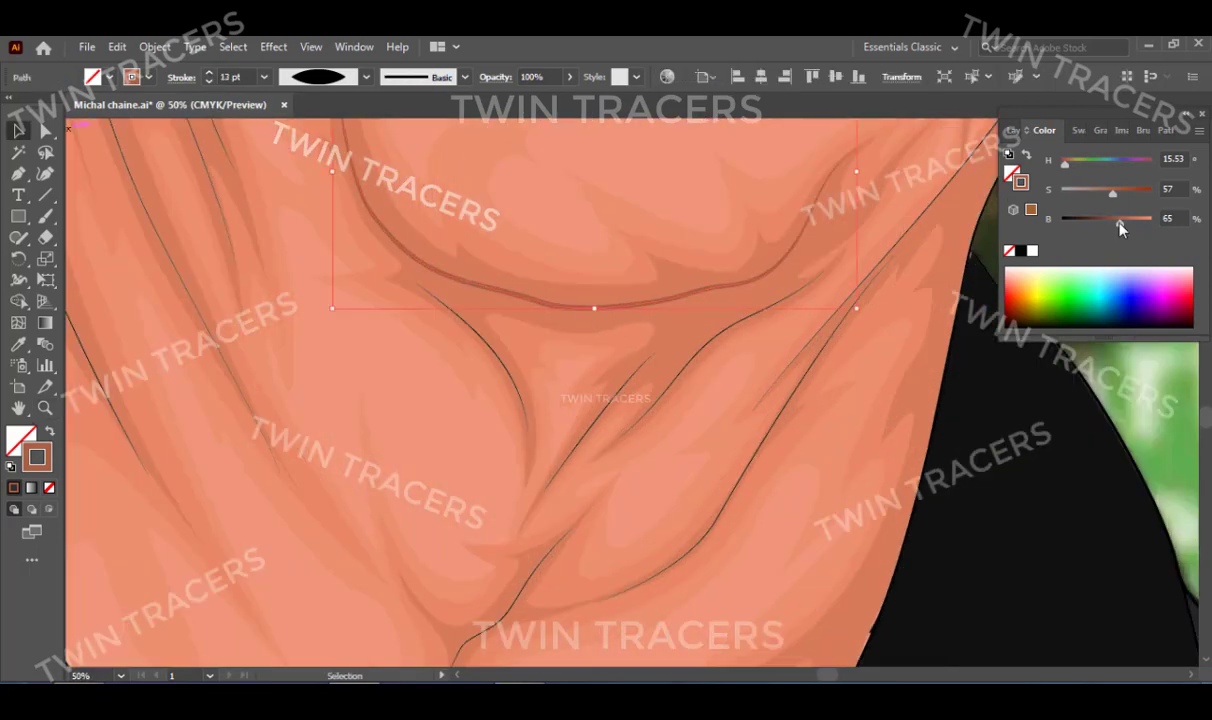
{"action": "left_click", "coordinate": [120, 675]}
{"action": "left_click", "coordinate": [154, 495]}
Copy the chin line's brown 13 pt stroke onto the thin neck lines with the Eyedropper.
{"action": "left_click", "coordinate": [682, 384]}
{"action": "key", "text": "z"}
{"action": "left_click", "coordinate": [650, 349]}
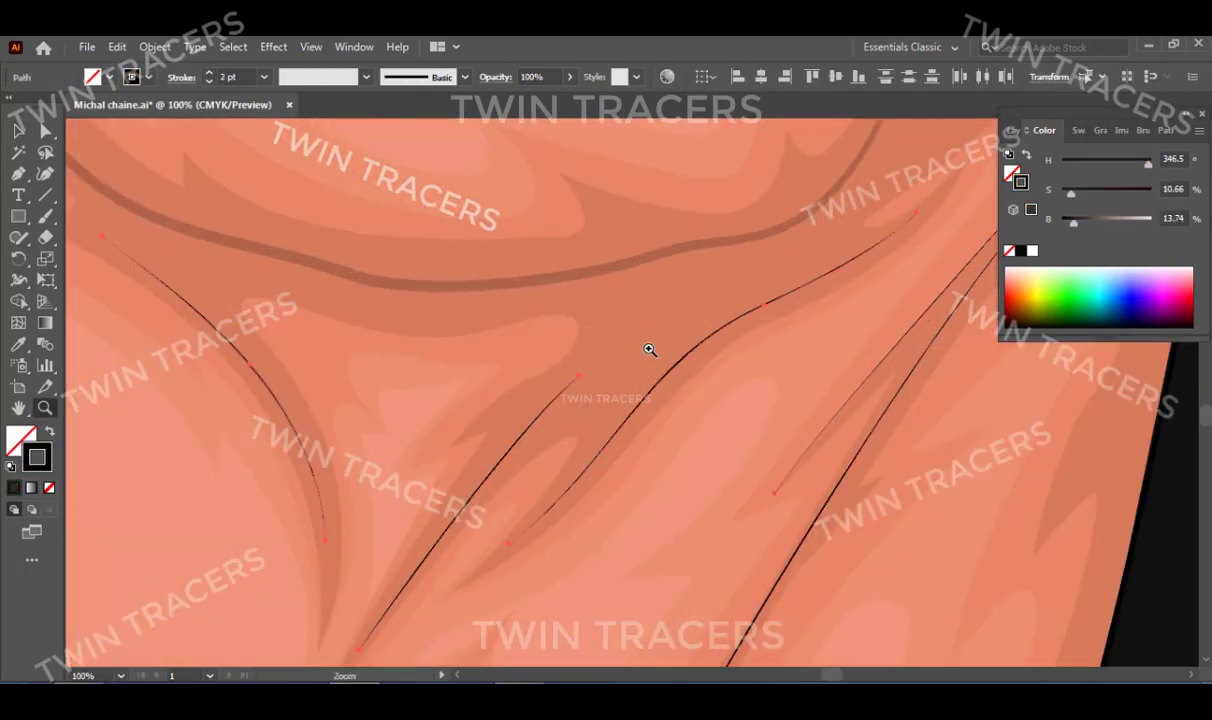
{"action": "key", "text": "o"}
{"action": "key", "text": "i"}
{"action": "left_click", "coordinate": [524, 206]}
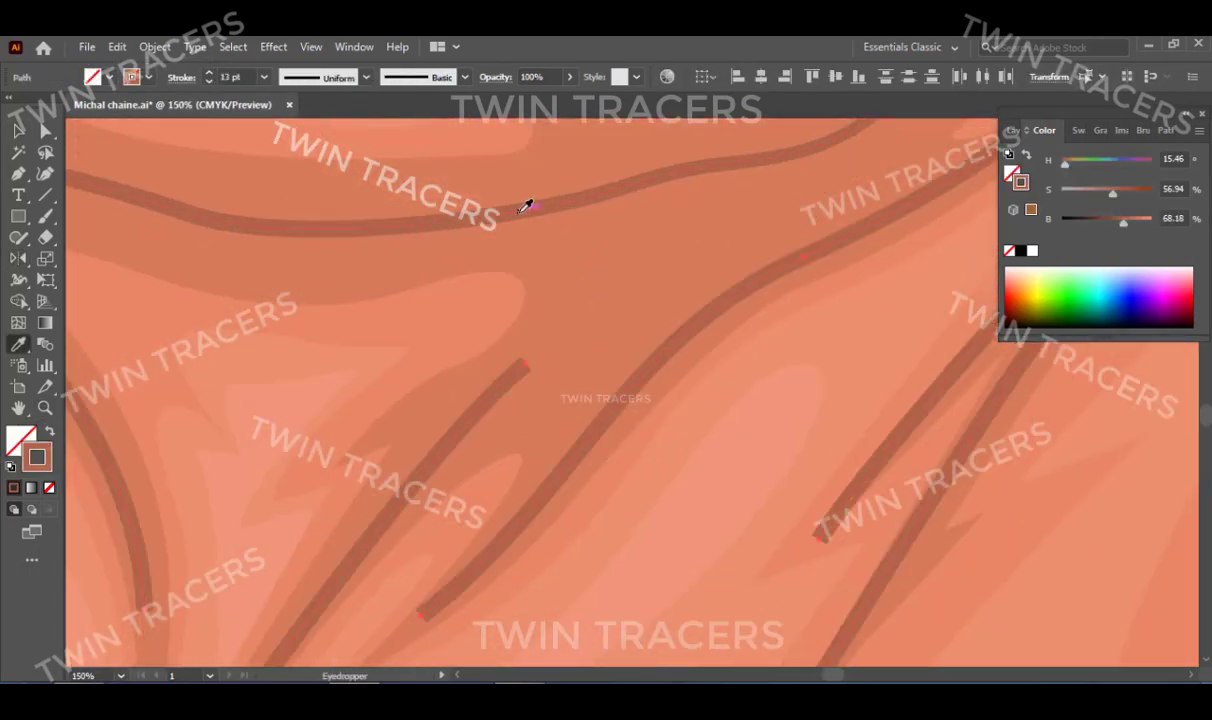
{"action": "key", "text": "ctrl+shift+a"}
{"action": "key", "text": "ctrl+0"}
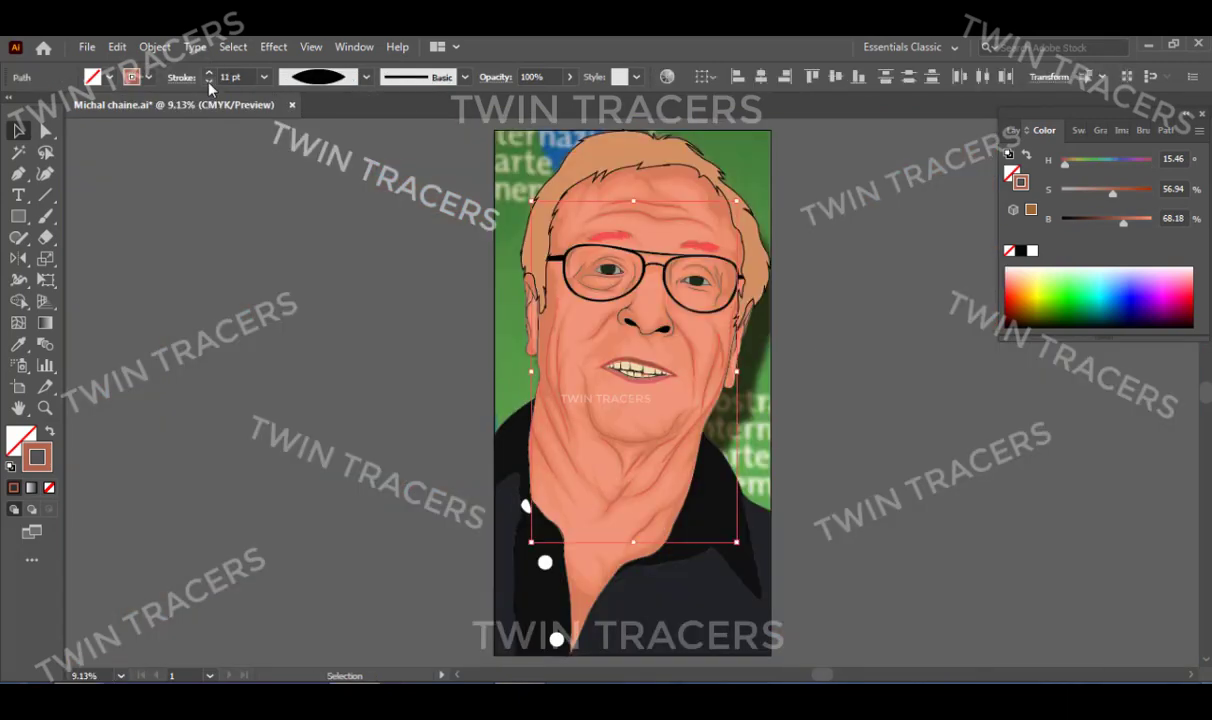
Brighten the brown stroke of the neck lines with the brightness slider.
{"action": "key", "text": "z"}
{"action": "left_click", "coordinate": [625, 400]}
{"action": "left_click", "coordinate": [690, 292]}
{"action": "left_click_drag", "start_coordinate": [1123, 220], "coordinate": [1130, 230]}
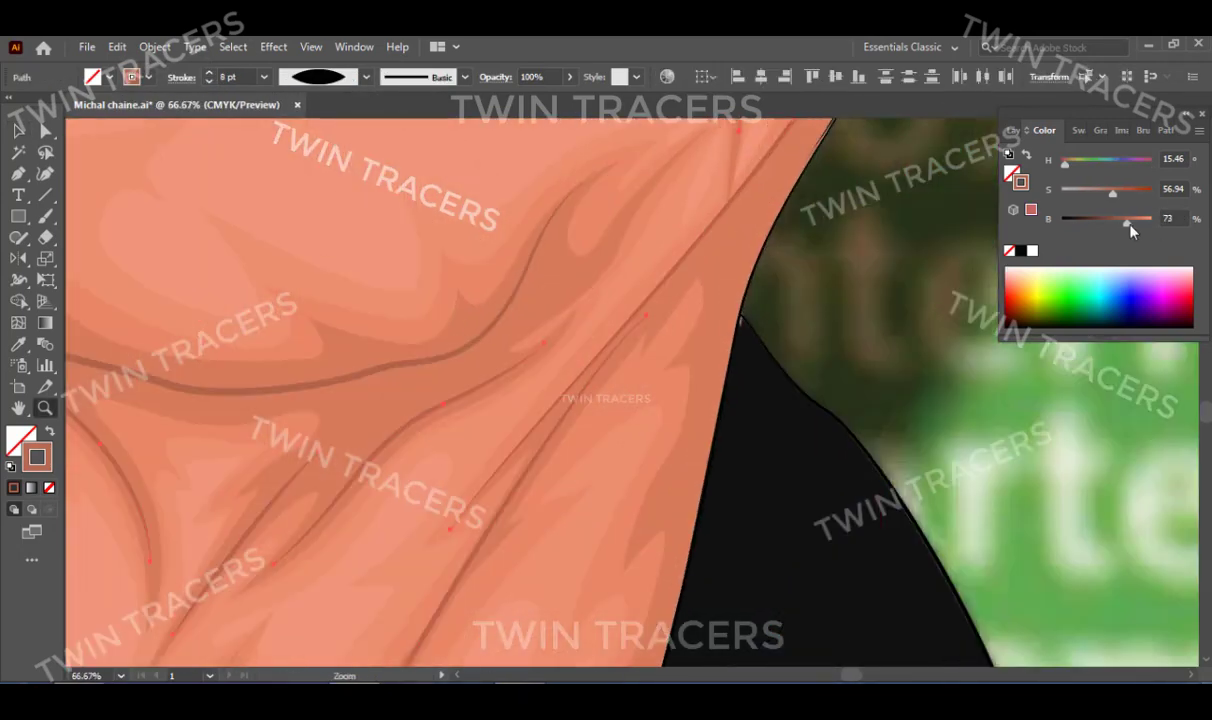
{"action": "key", "text": "ctrl+0"}
{"action": "scroll", "coordinate": [622, 482], "scroll_direction": "up", "scroll_amount": 5}
{"action": "scroll", "coordinate": [587, 376], "scroll_direction": "up", "scroll_amount": 3}
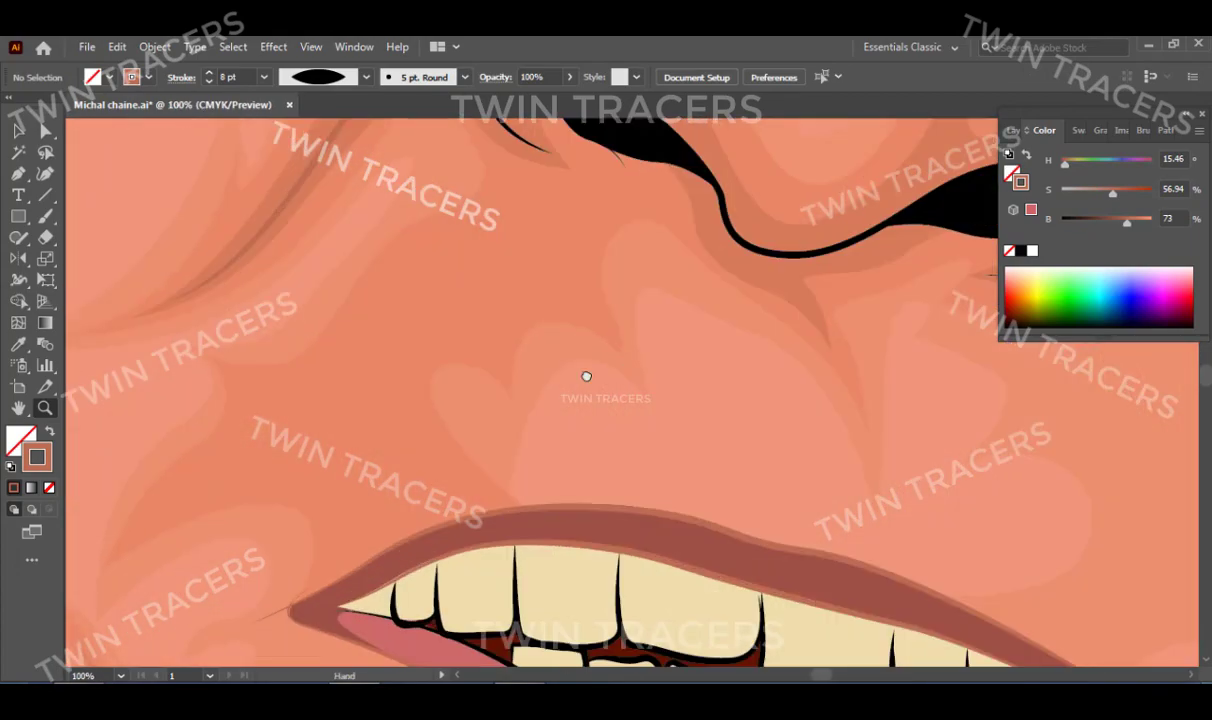
{"action": "key", "text": "ctrl+1"}
{"action": "scroll", "coordinate": [798, 412], "scroll_direction": "up", "scroll_amount": 3}
Select both nostril shapes together.
{"action": "scroll", "coordinate": [768, 518], "scroll_direction": "down", "scroll_amount": 4}
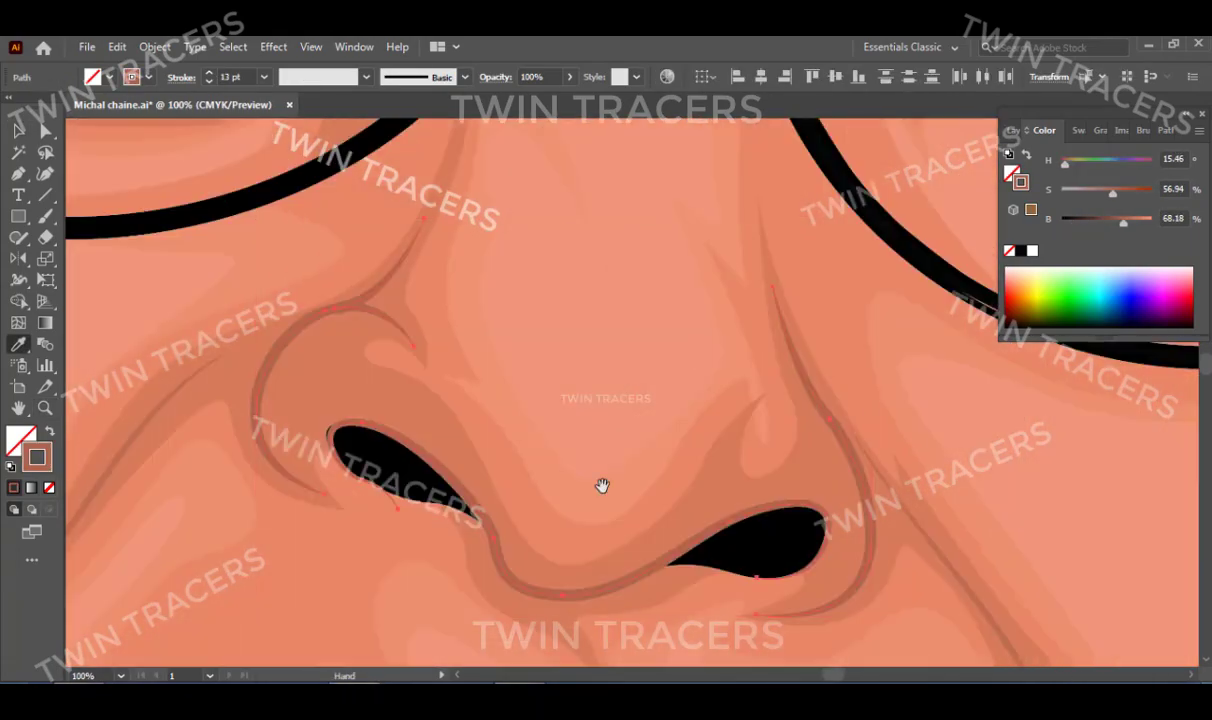
{"action": "key", "text": "ctrl+shift+a"}
{"action": "key", "text": "ctrl+0"}
{"action": "scroll", "coordinate": [592, 349], "scroll_direction": "up", "scroll_amount": 3}
{"action": "scroll", "coordinate": [737, 490], "scroll_direction": "up", "scroll_amount": 4}
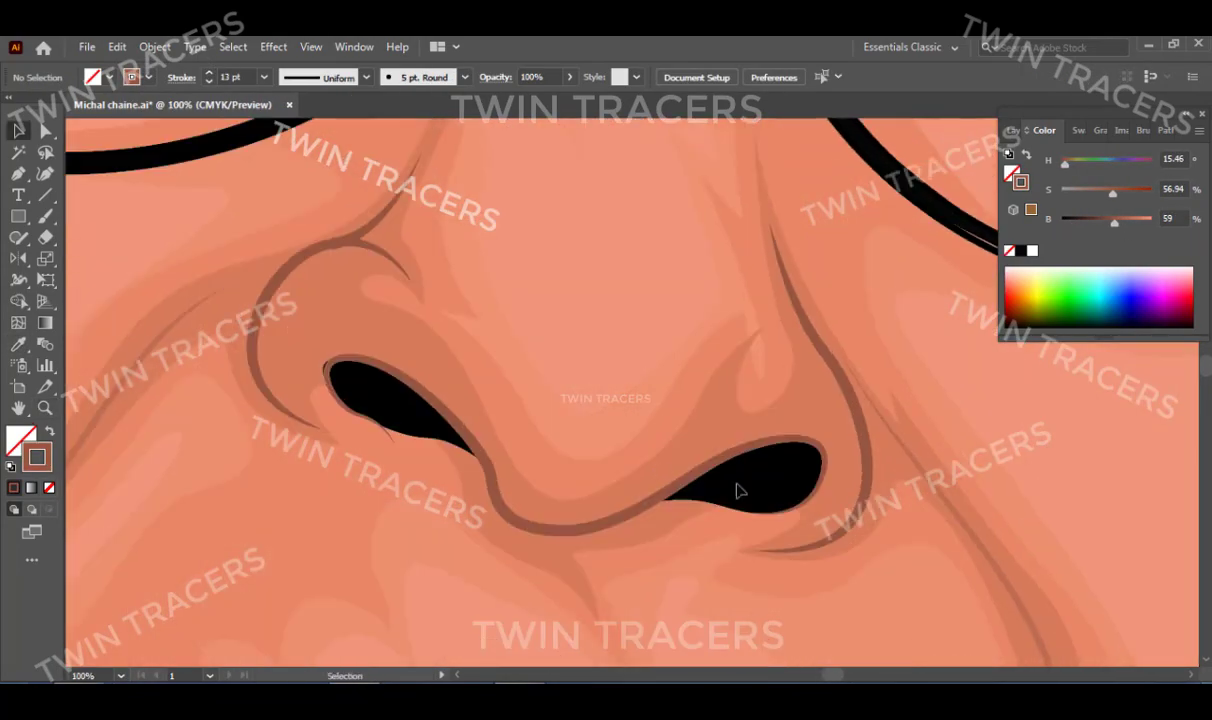
{"action": "left_click", "coordinate": [1012, 130]}
{"action": "left_click", "coordinate": [760, 470]}
Fill the nostrils with brown, darken it with the B slider, and deselect.
{"action": "left_click", "coordinate": [390, 395], "text": "shift"}
{"action": "key", "text": "i"}
{"action": "left_click", "coordinate": [300, 330]}
{"action": "left_click", "coordinate": [1044, 130]}
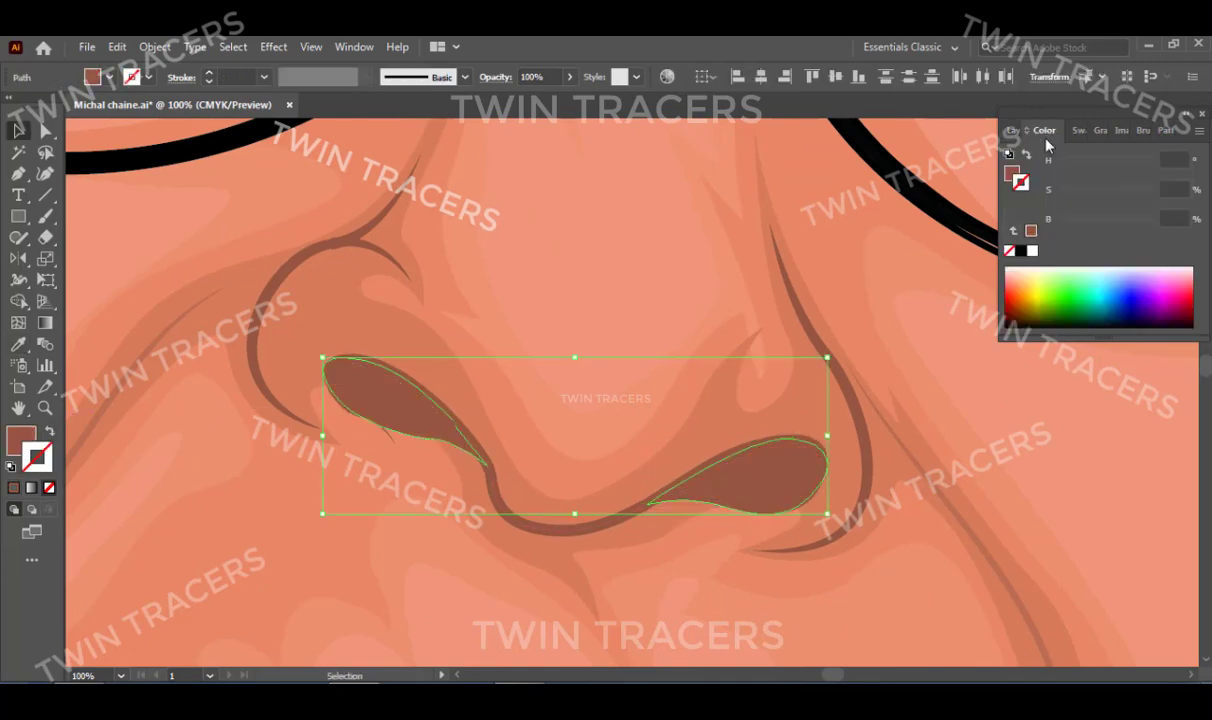
{"action": "left_click_drag", "start_coordinate": [1108, 228], "coordinate": [1098, 220]}
{"action": "left_click", "coordinate": [1012, 130]}
{"action": "key", "text": "ctrl+shift+a"}
{"action": "key", "text": "ctrl+0"}
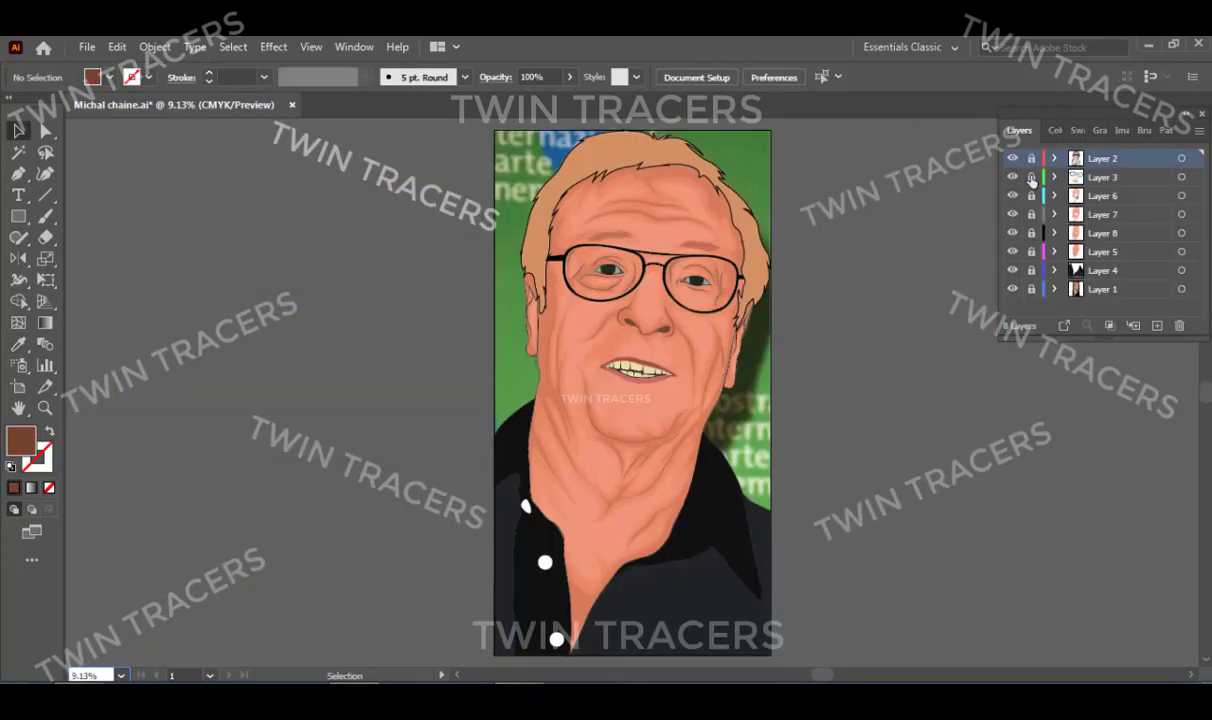
Select a wrinkle line beneath the eye and view it at full-artboard size.
{"action": "left_click", "coordinate": [1052, 131]}
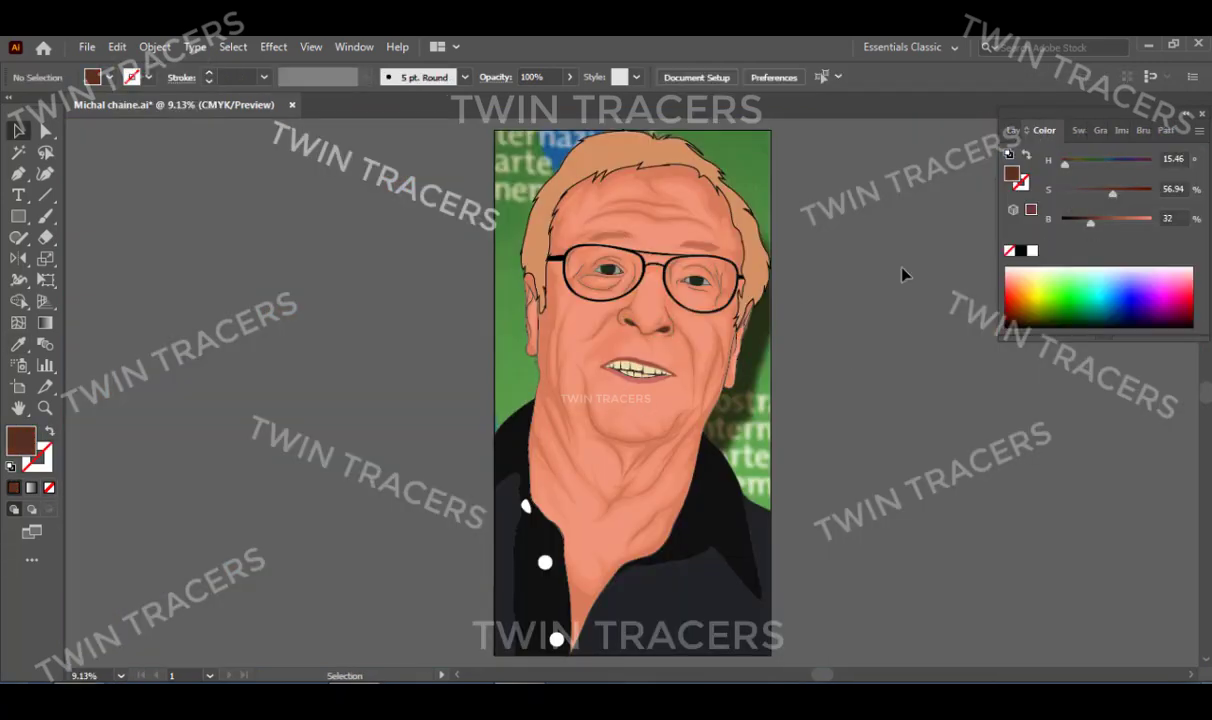
{"action": "left_click", "coordinate": [1012, 131]}
{"action": "scroll", "coordinate": [653, 410], "scroll_direction": "up", "scroll_amount": 3, "text": "alt"}
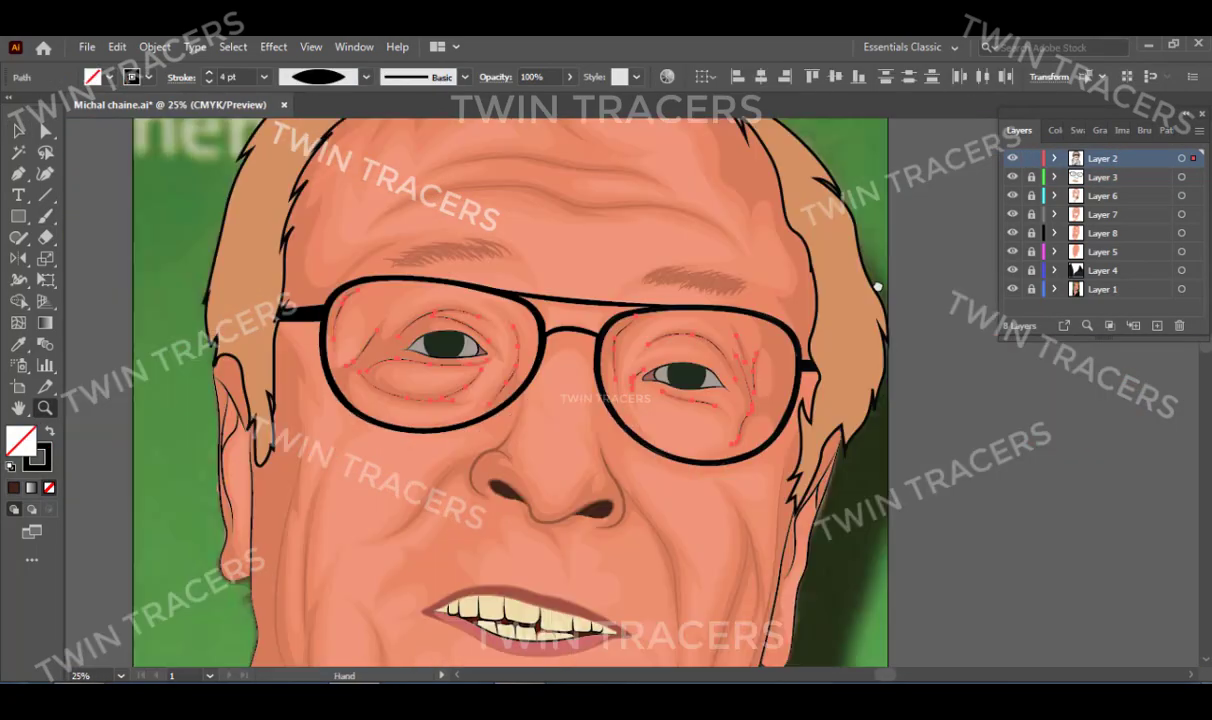
{"action": "scroll", "coordinate": [527, 428], "scroll_direction": "up", "scroll_amount": 5, "text": "alt"}
{"action": "key", "text": "v"}
{"action": "left_click", "coordinate": [419, 434]}
{"action": "scroll", "coordinate": [822, 484], "scroll_direction": "down", "scroll_amount": 3}
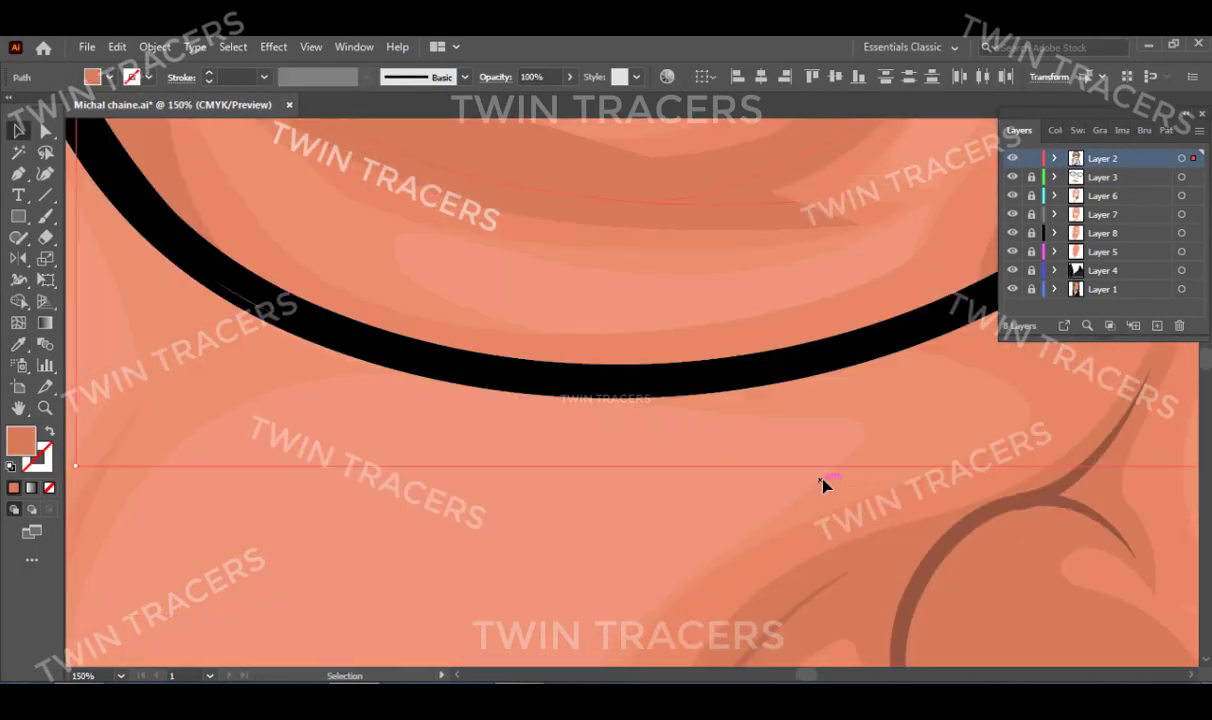
{"action": "scroll", "coordinate": [822, 484], "scroll_direction": "up", "scroll_amount": 3}
{"action": "scroll", "coordinate": [763, 379], "scroll_direction": "down", "scroll_amount": 5, "text": "alt"}
{"action": "scroll", "coordinate": [763, 379], "scroll_direction": "down", "scroll_amount": 2, "text": "alt"}
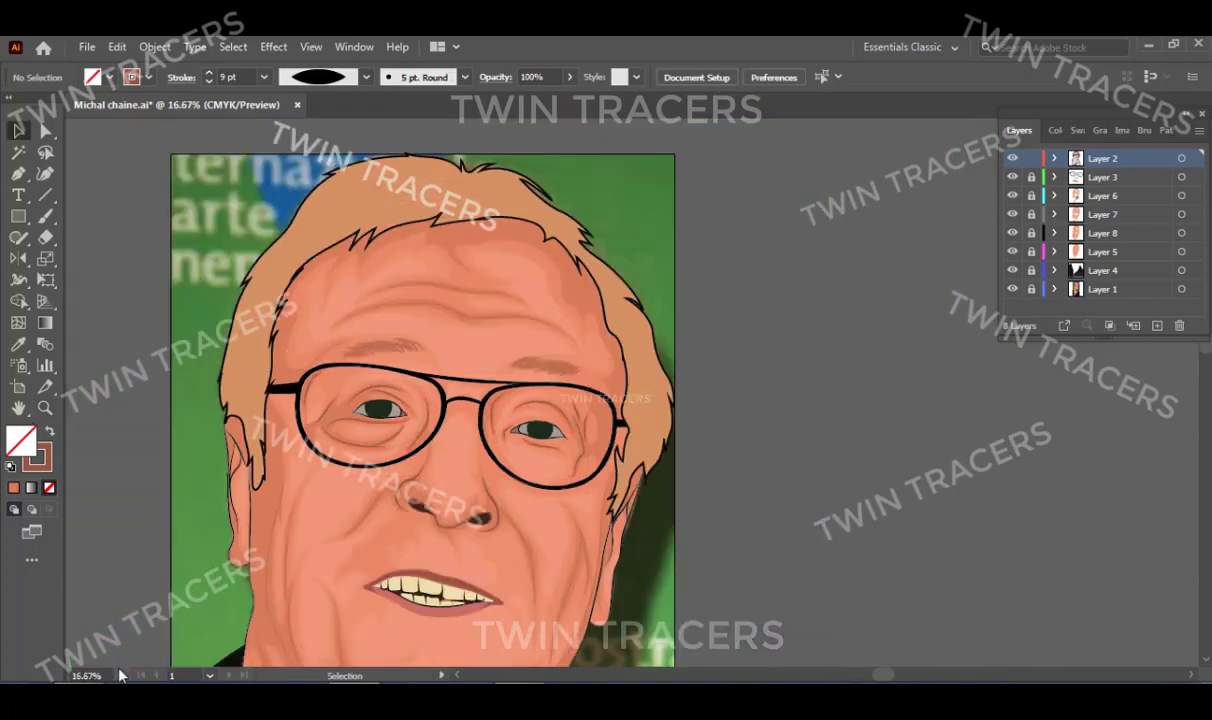
{"action": "key", "text": "ctrl+0"}
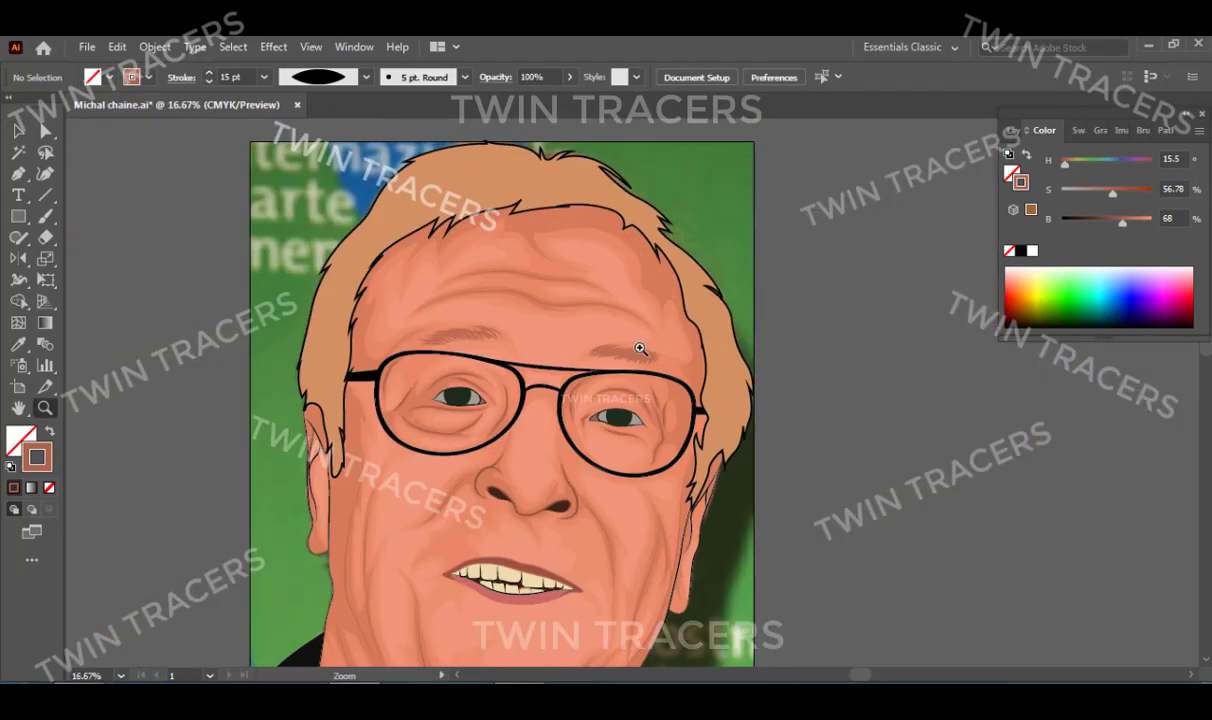
Marquee-select the eyebrow hair strokes and make them black.
{"action": "left_click_drag", "start_coordinate": [640, 348], "coordinate": [552, 362]}
{"action": "left_click_drag", "start_coordinate": [588, 415], "coordinate": [638, 322]}
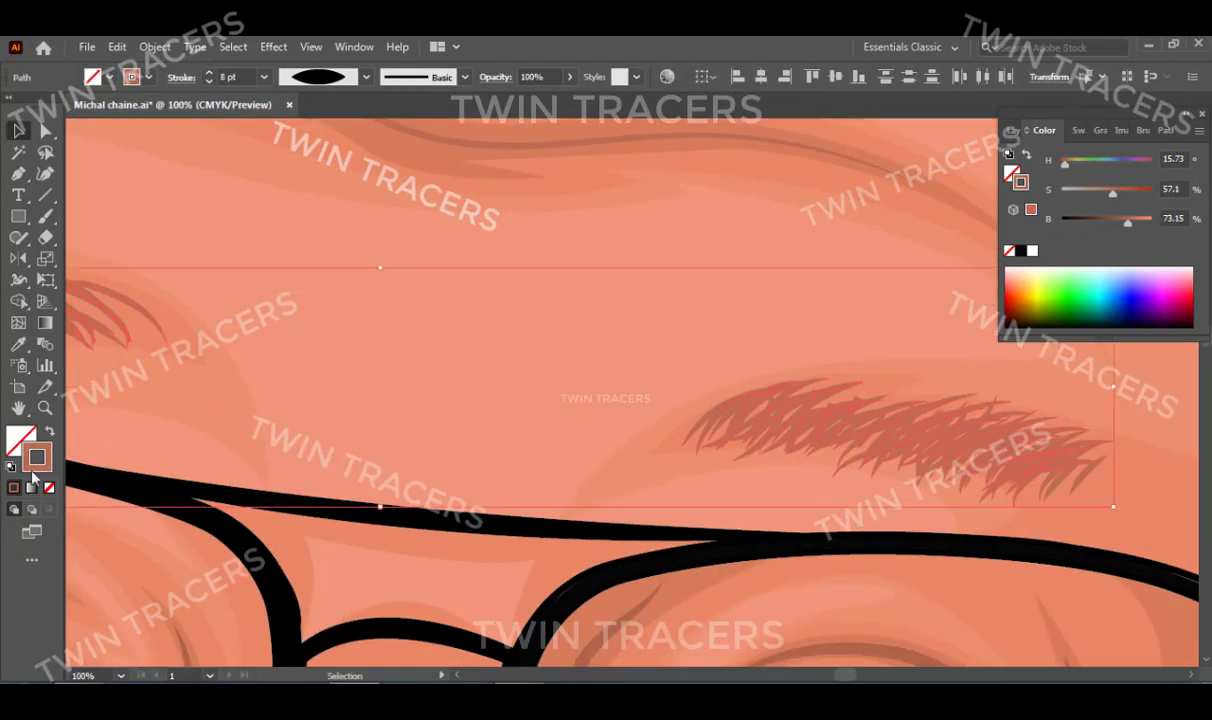
{"action": "key", "text": "ctrl+shift+a"}
{"action": "key", "text": "ctrl+minus"}
{"action": "key", "text": "ctrl+minus"}
{"action": "key", "text": "ctrl+minus"}
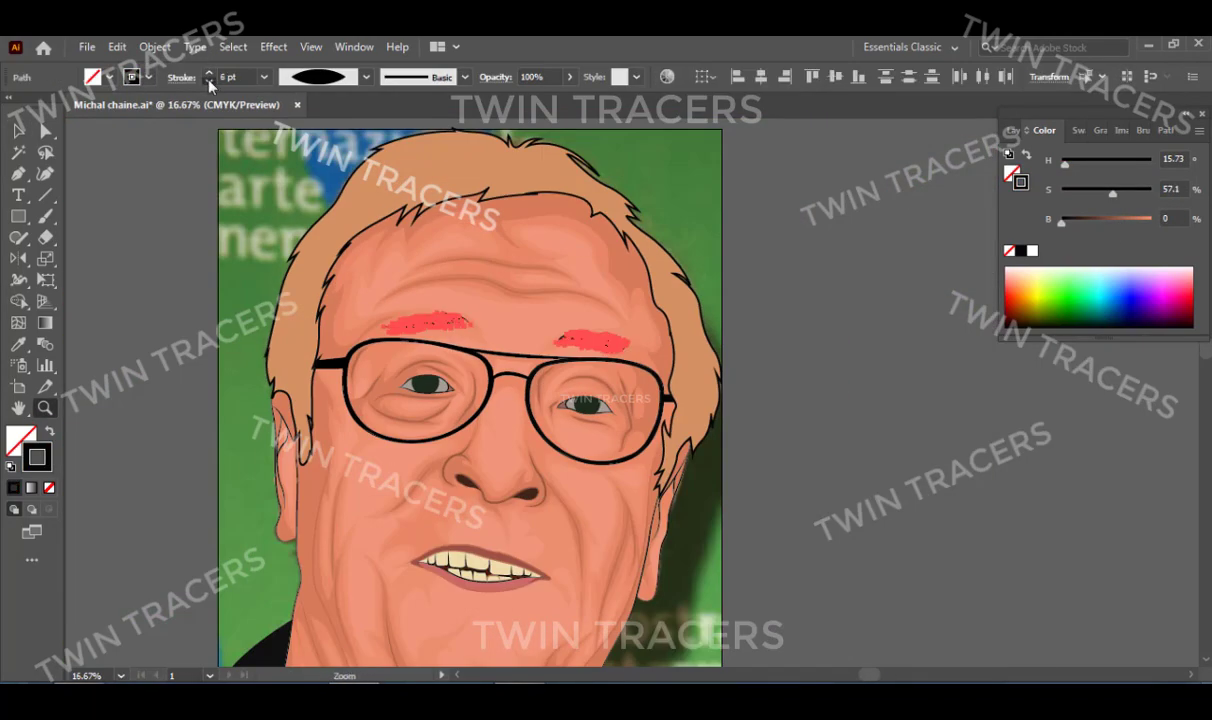
Zoom in on the nose and add a new Layer 9 for cheek shading.
{"action": "scroll", "coordinate": [790, 397], "scroll_direction": "down", "scroll_amount": 5}
{"action": "key", "text": "z"}
{"action": "left_click_drag", "start_coordinate": [576, 298], "coordinate": [730, 425]}
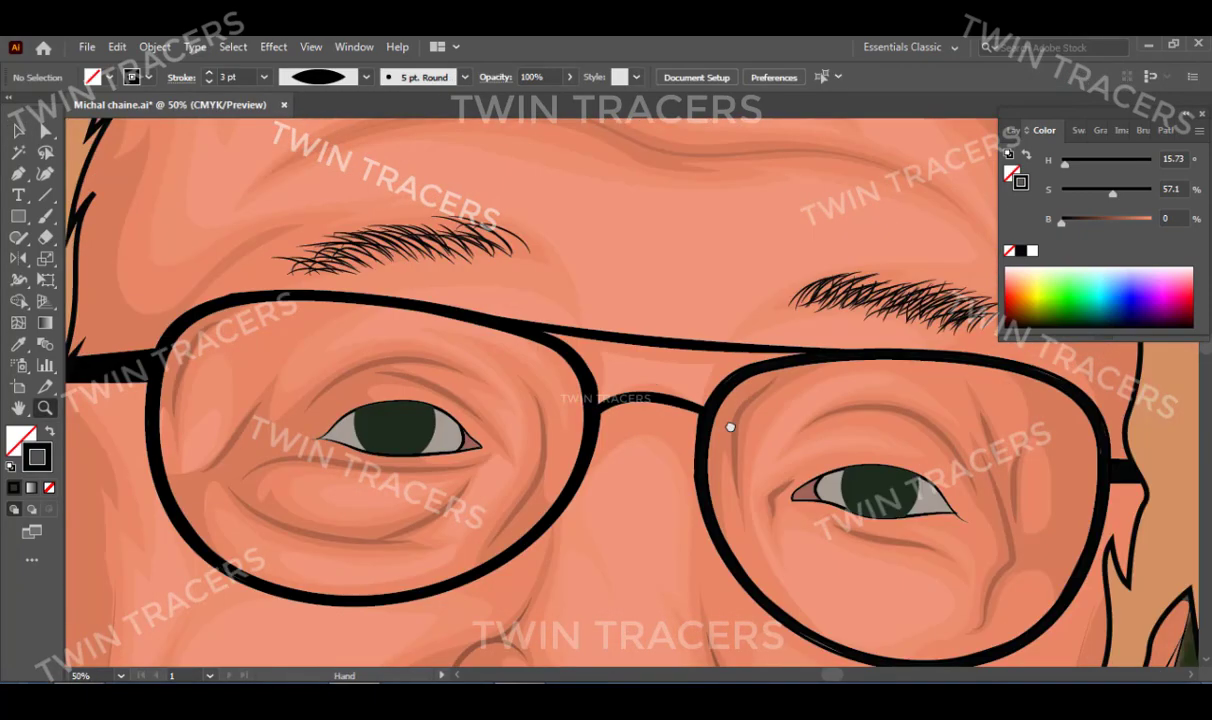
{"action": "key", "text": "ctrl+plus"}
{"action": "key", "text": "F7"}
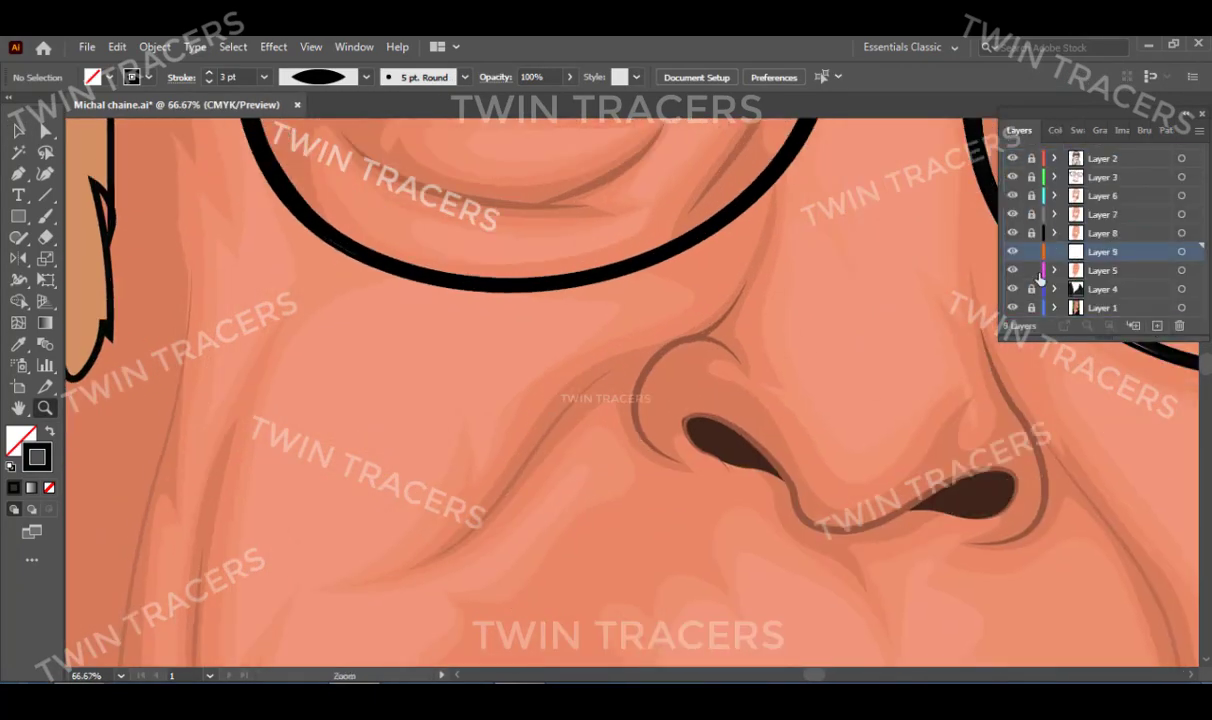
Start a Pen-tool shading shape on the left cheek.
{"action": "key", "text": "p"}
{"action": "scroll", "coordinate": [400, 346], "scroll_direction": "down", "scroll_amount": 5}
{"action": "left_click", "coordinate": [287, 406]}
{"action": "scroll", "coordinate": [395, 279], "scroll_direction": "up", "scroll_amount": 5}
{"action": "left_click", "coordinate": [566, 297]}
{"action": "left_click_drag", "start_coordinate": [480, 395], "coordinate": [478, 407]}
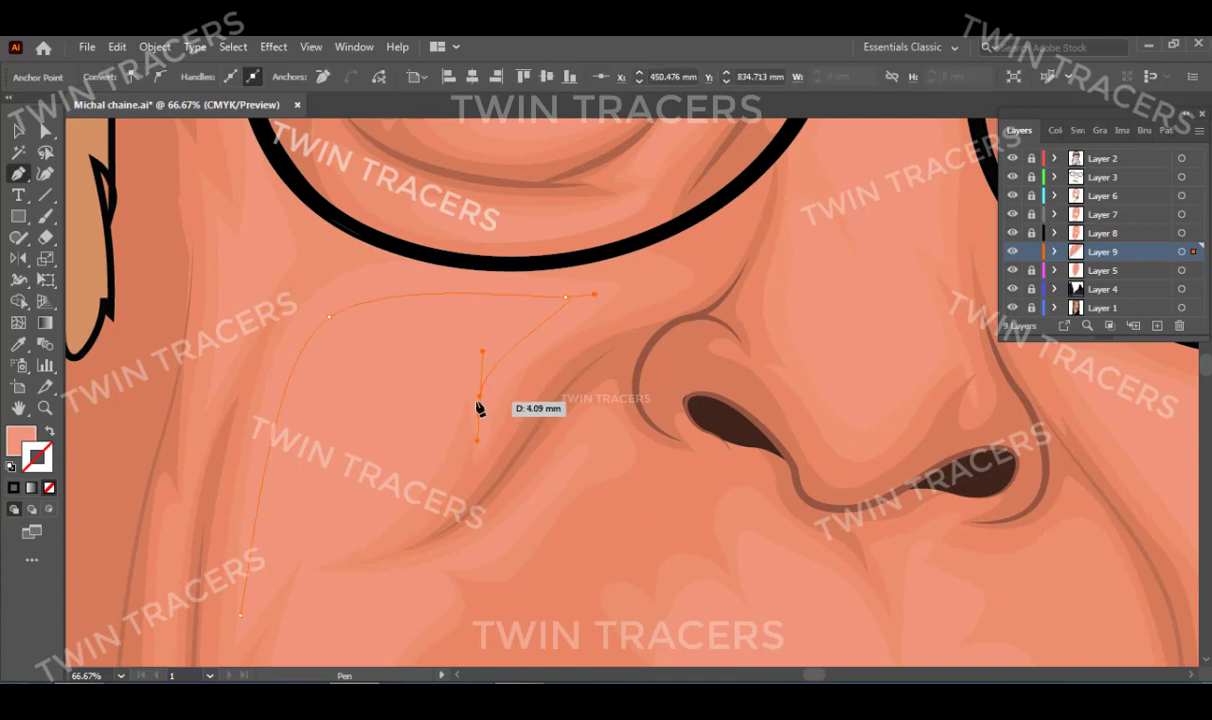
{"action": "key", "text": "ctrl+minus"}
{"action": "key", "text": "ctrl+minus"}
{"action": "key", "text": "ctrl+minus"}
Sample a skin colour and try lightening the cheek shape's fill, then undo it.
{"action": "key", "text": "i"}
{"action": "key", "text": "F6"}
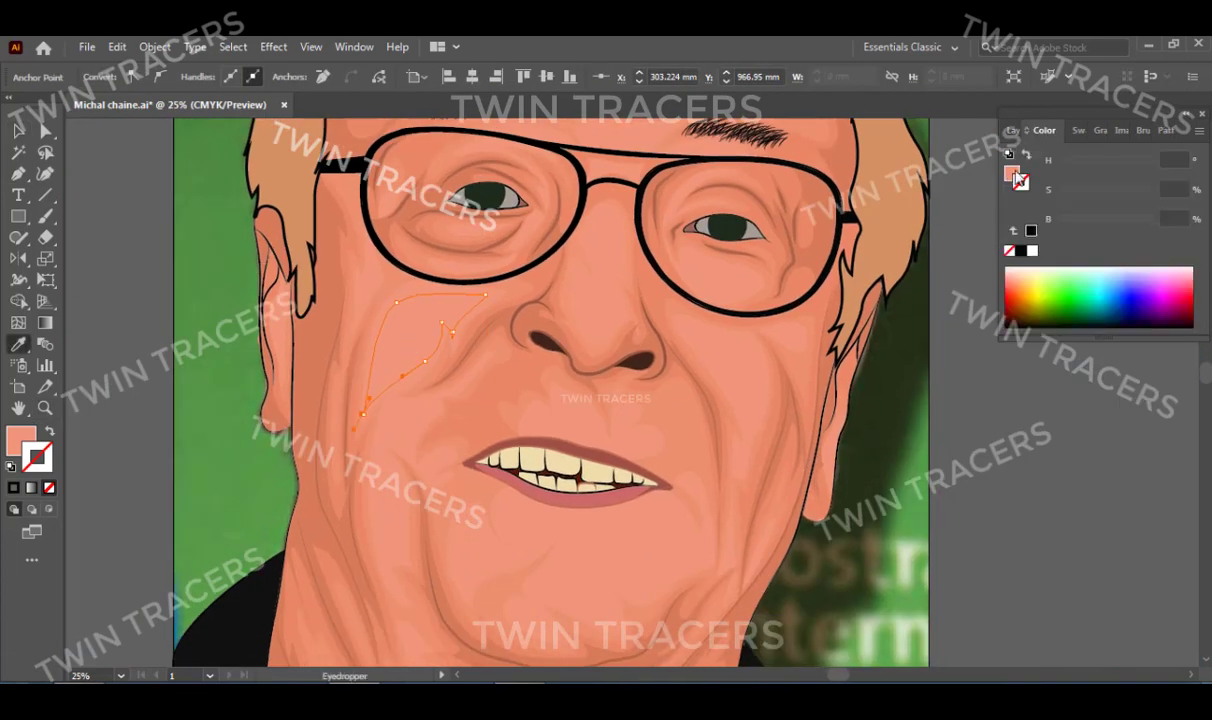
{"action": "key", "text": "ctrl+shift+a"}
{"action": "key", "text": "ctrl+0"}
{"action": "key", "text": "ctrl+1"}
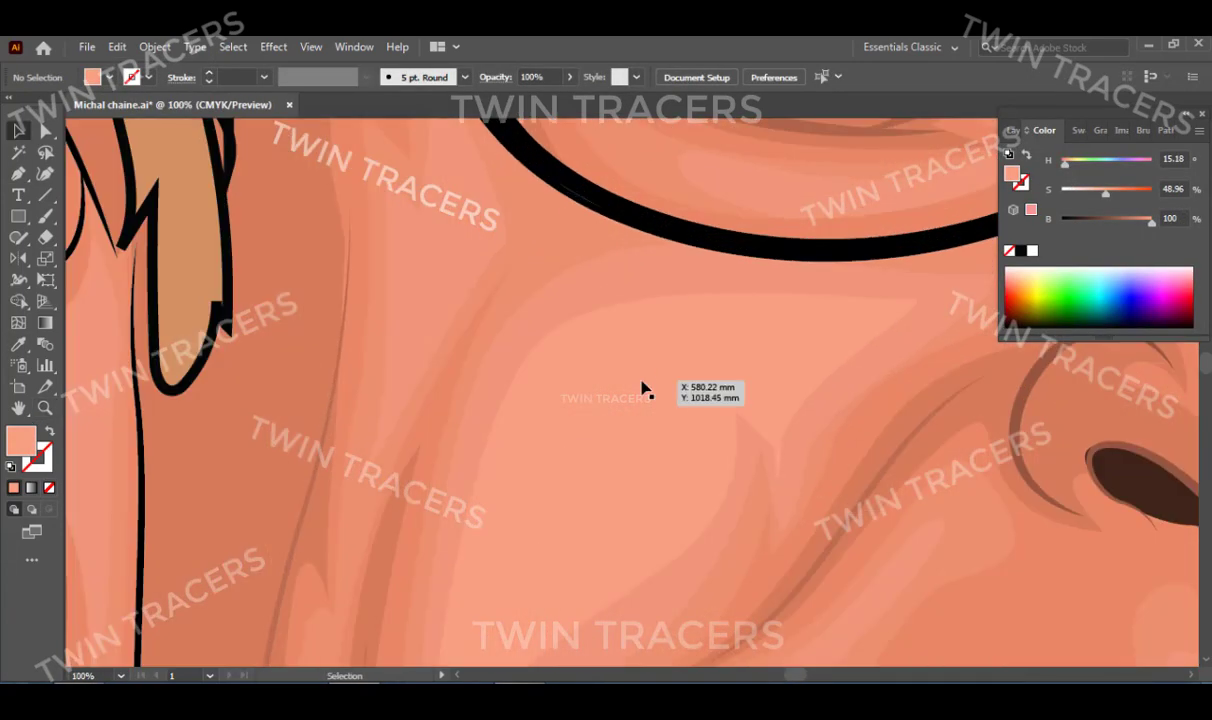
{"action": "key", "text": "ctrl+z"}
{"action": "left_click", "coordinate": [803, 122]}
{"action": "key", "text": "ctrl+z"}
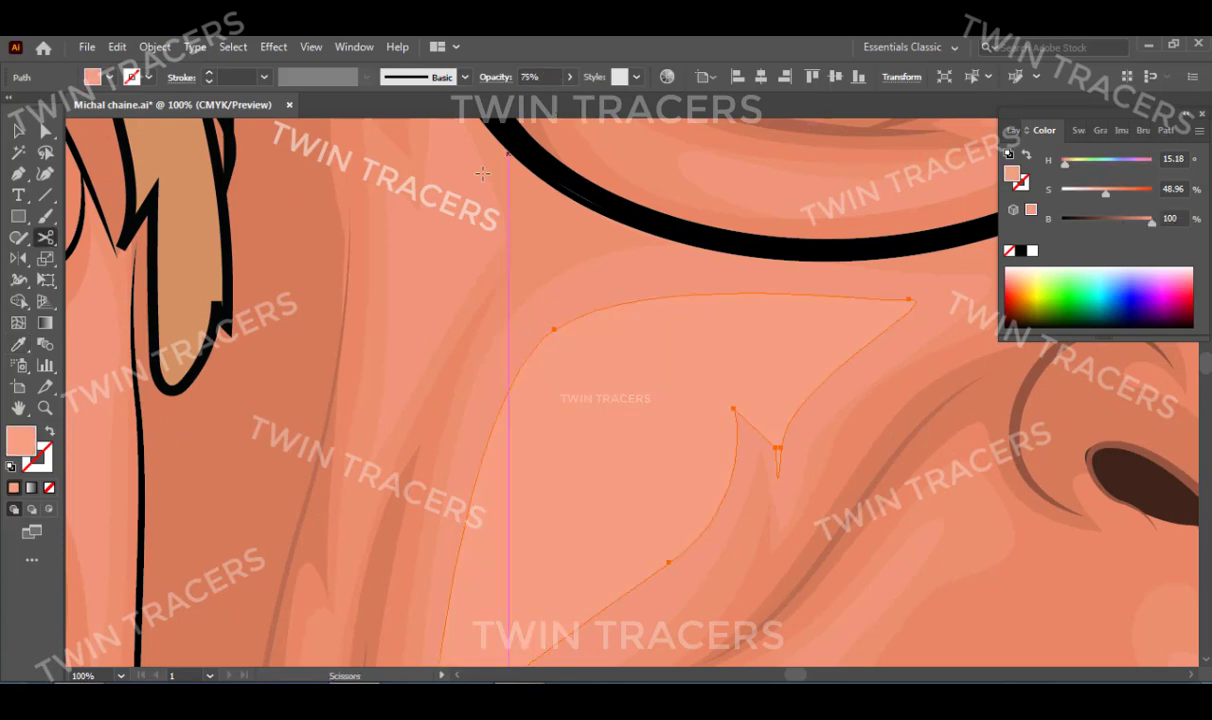
Deselect everything and bring the mouth and chin into close view.
{"action": "key", "text": "v"}
{"action": "key", "text": "ctrl+shift+a"}
{"action": "key", "text": "ctrl+0"}
{"action": "key", "text": "ctrl+shift+a"}
{"action": "key", "text": "ctrl+plus"}
{"action": "key", "text": "ctrl+plus"}
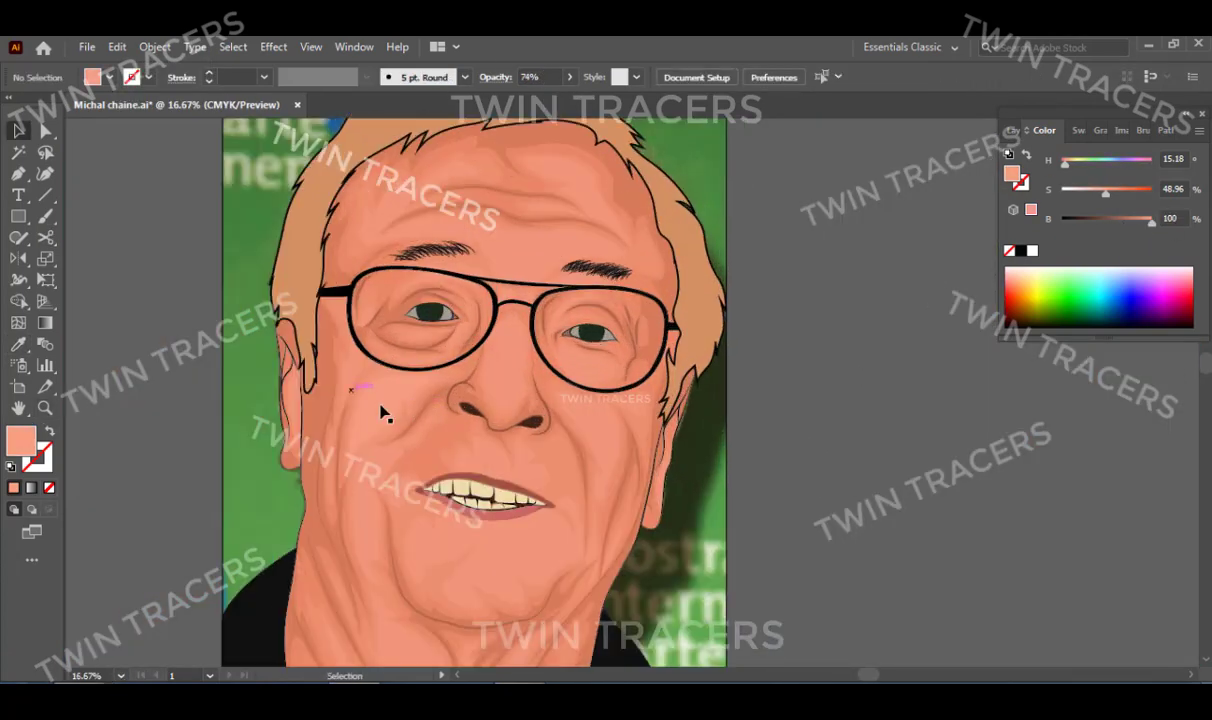
{"action": "key", "text": "ctrl+z"}
{"action": "key", "text": "ctrl+0"}
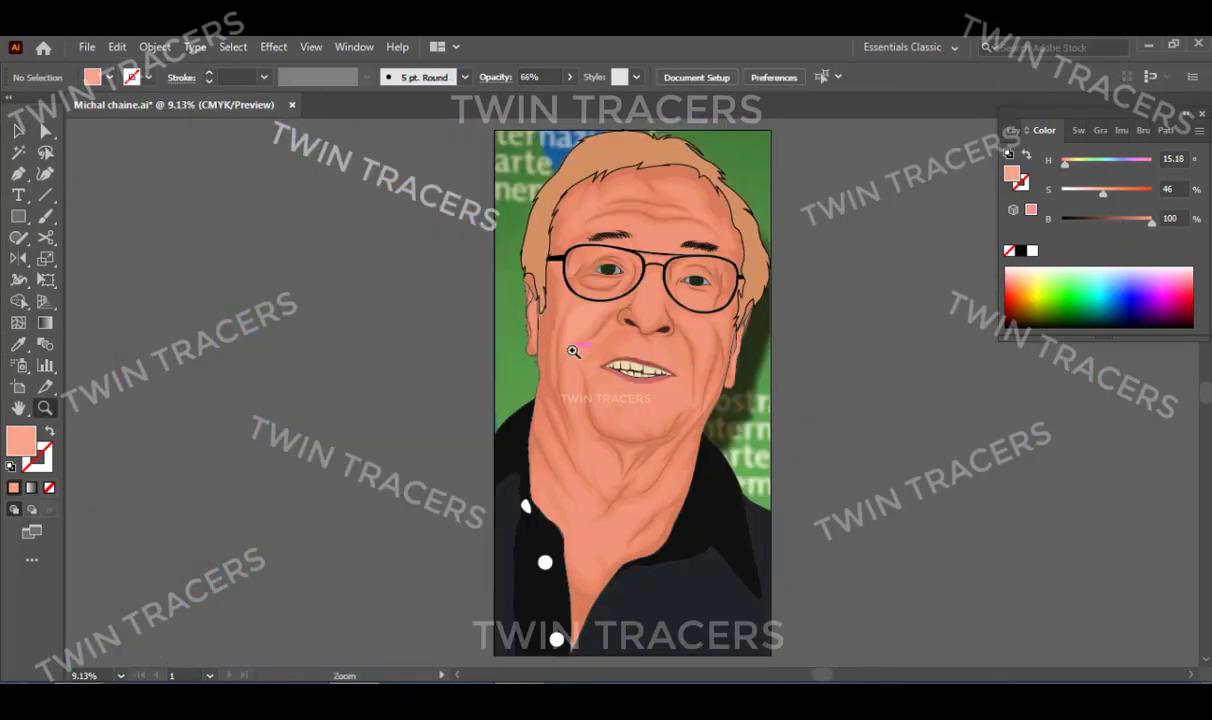
{"action": "left_click_drag", "start_coordinate": [629, 339], "coordinate": [649, 368]}
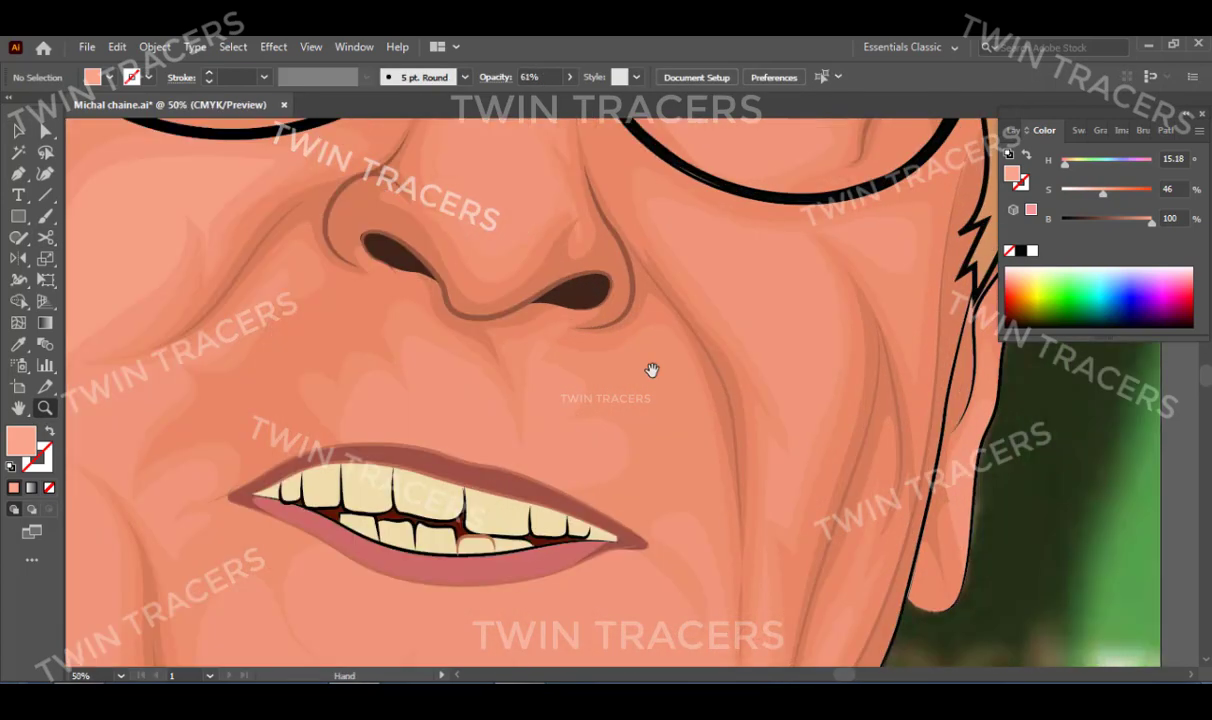
{"action": "key", "text": "p"}
{"action": "left_click", "coordinate": [730, 292]}
{"action": "left_click", "coordinate": [749, 398]}
{"action": "key", "text": "ctrl+minus"}
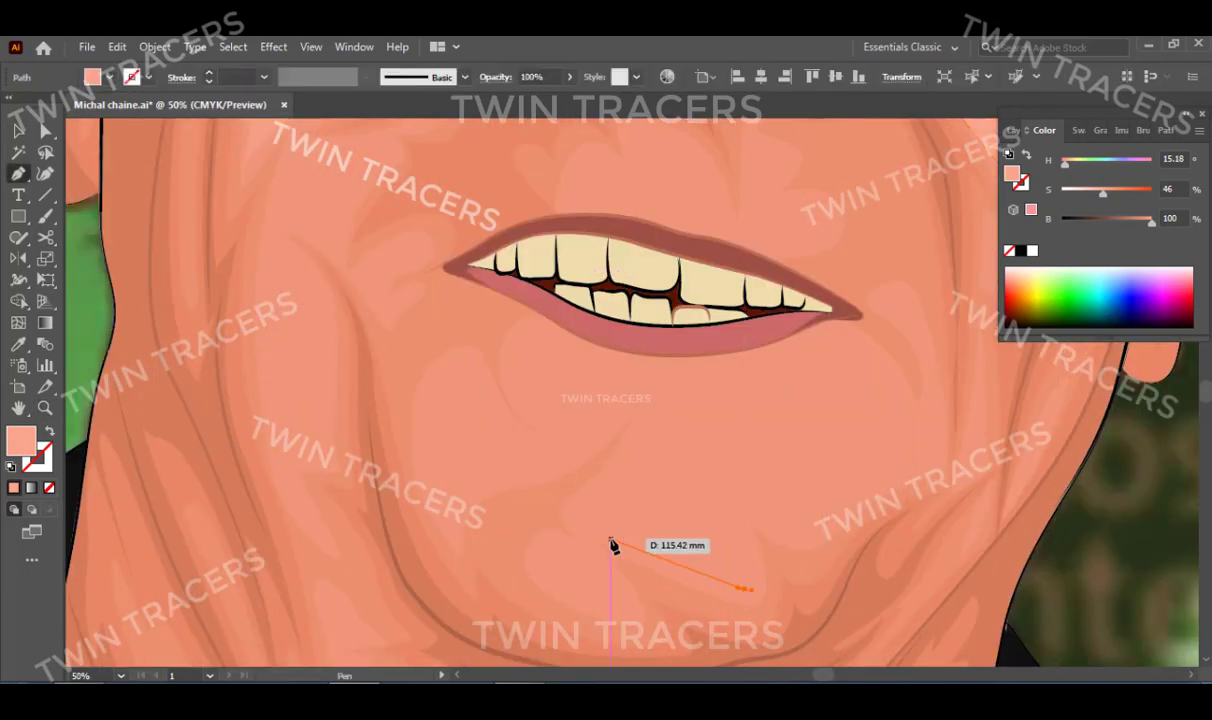
Trace a closed Pen-tool highlight shape on the chin below the lips.
{"action": "left_click", "coordinate": [640, 598]}
{"action": "left_click", "coordinate": [609, 606]}
{"action": "left_click", "coordinate": [563, 590]}
{"action": "left_click", "coordinate": [812, 352]}
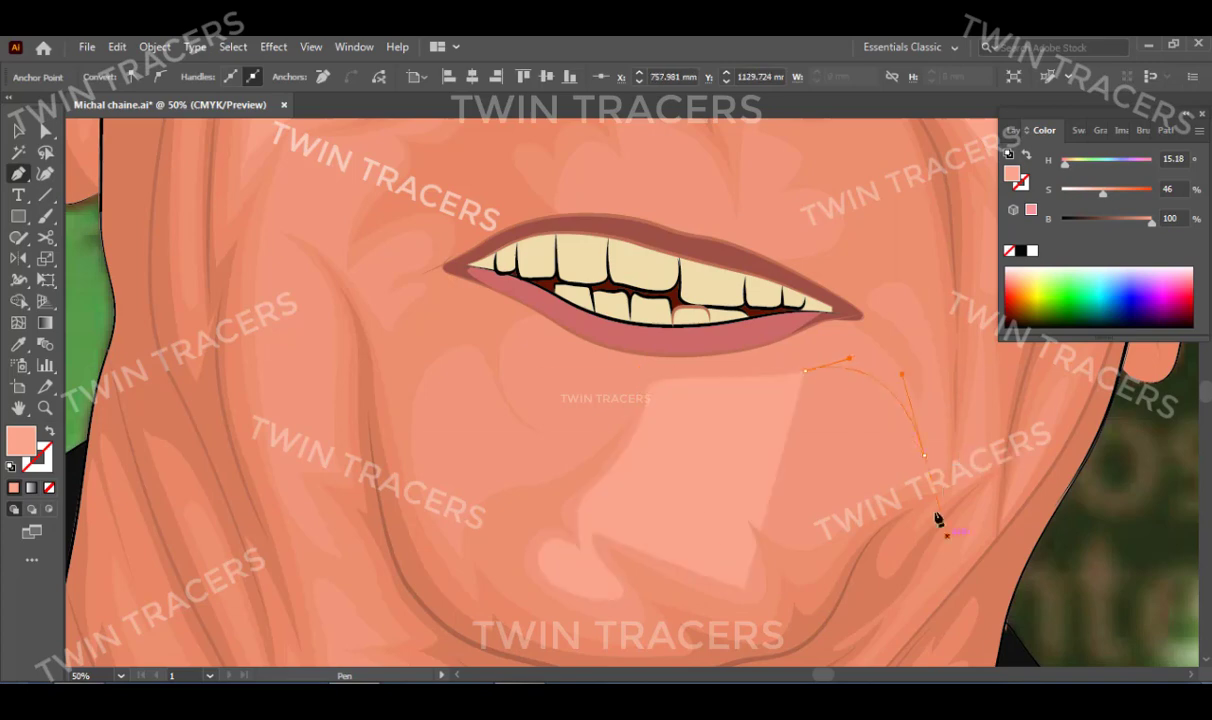
{"action": "left_click", "coordinate": [939, 517]}
{"action": "left_click", "coordinate": [730, 573]}
{"action": "left_click", "coordinate": [589, 489]}
{"action": "left_click", "coordinate": [521, 460], "text": "ctrl"}
{"action": "left_click_drag", "start_coordinate": [563, 444], "coordinate": [678, 450]}
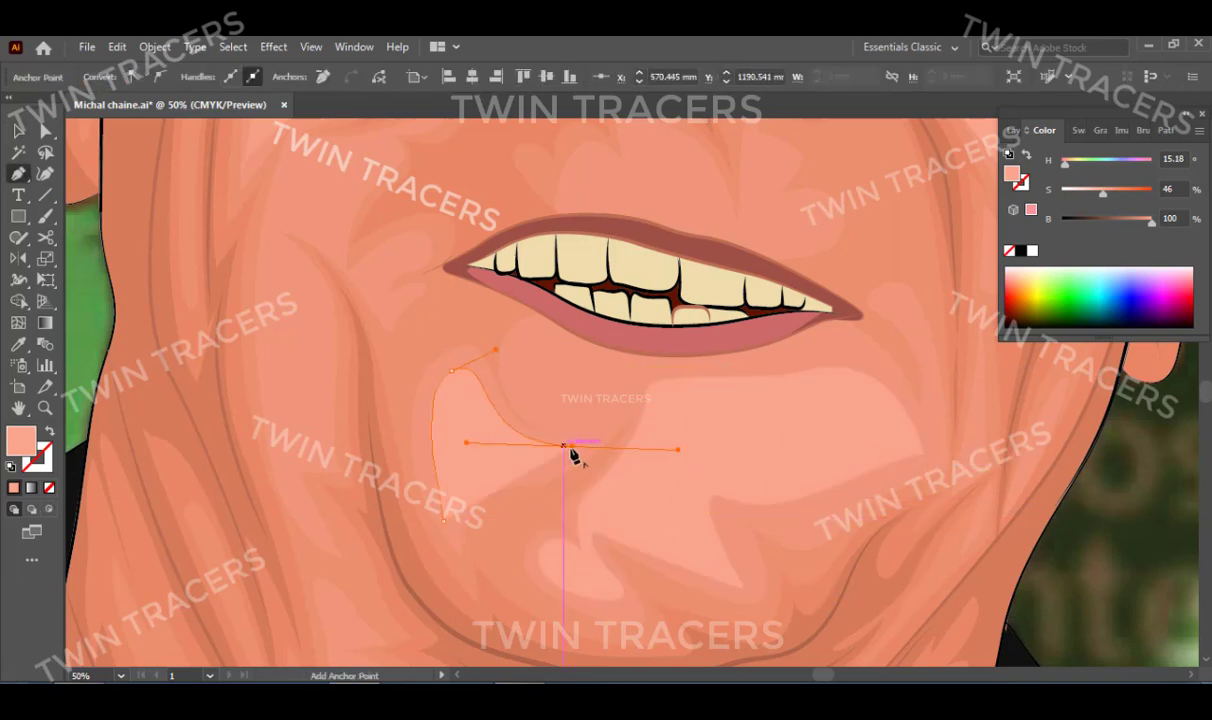
Select and inspect the chin highlight up close, then view the whole portrait.
{"action": "key", "text": "ctrl+0"}
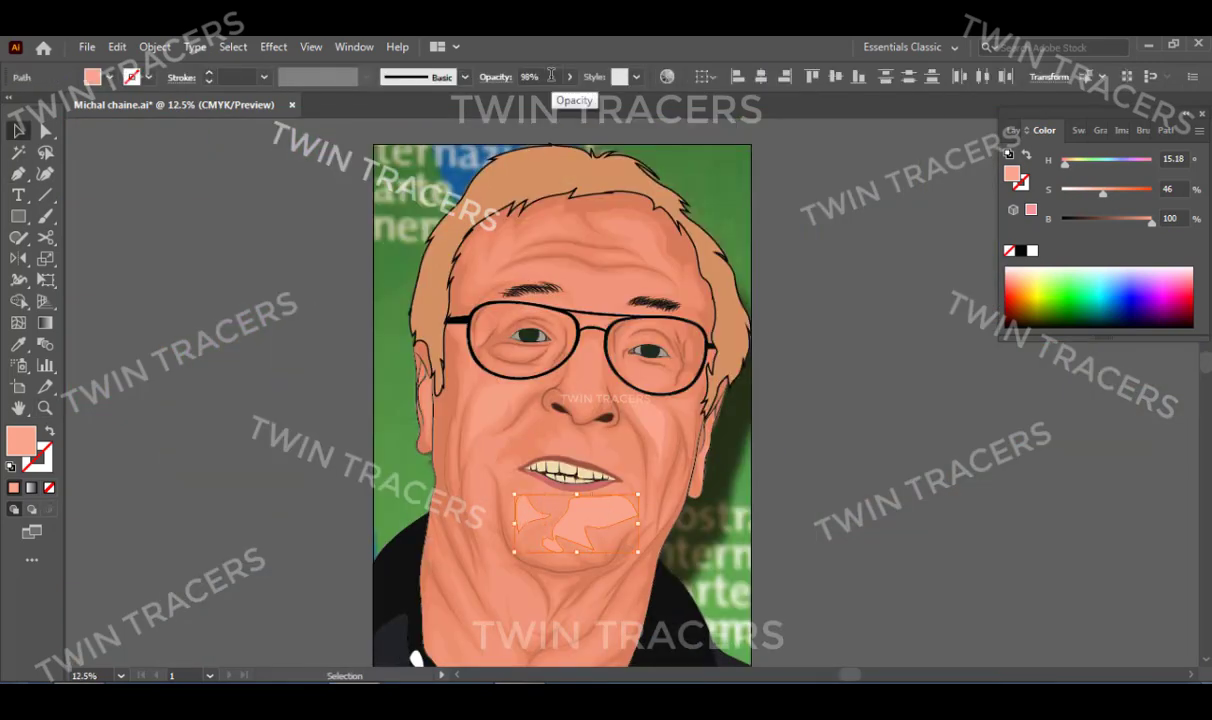
{"action": "left_click", "coordinate": [600, 515], "text": "ctrl"}
{"action": "key", "text": "ctrl+plus"}
{"action": "key", "text": "ctrl+plus"}
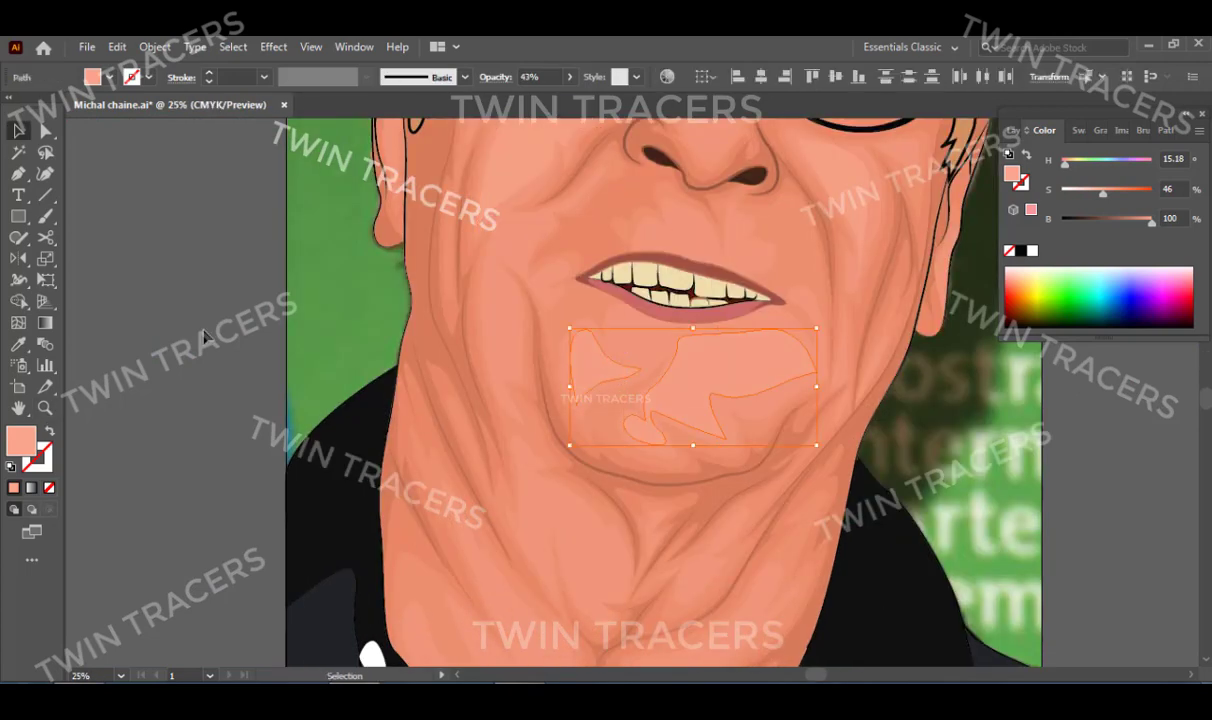
{"action": "left_click", "coordinate": [203, 337]}
{"action": "key", "text": "ctrl+0"}
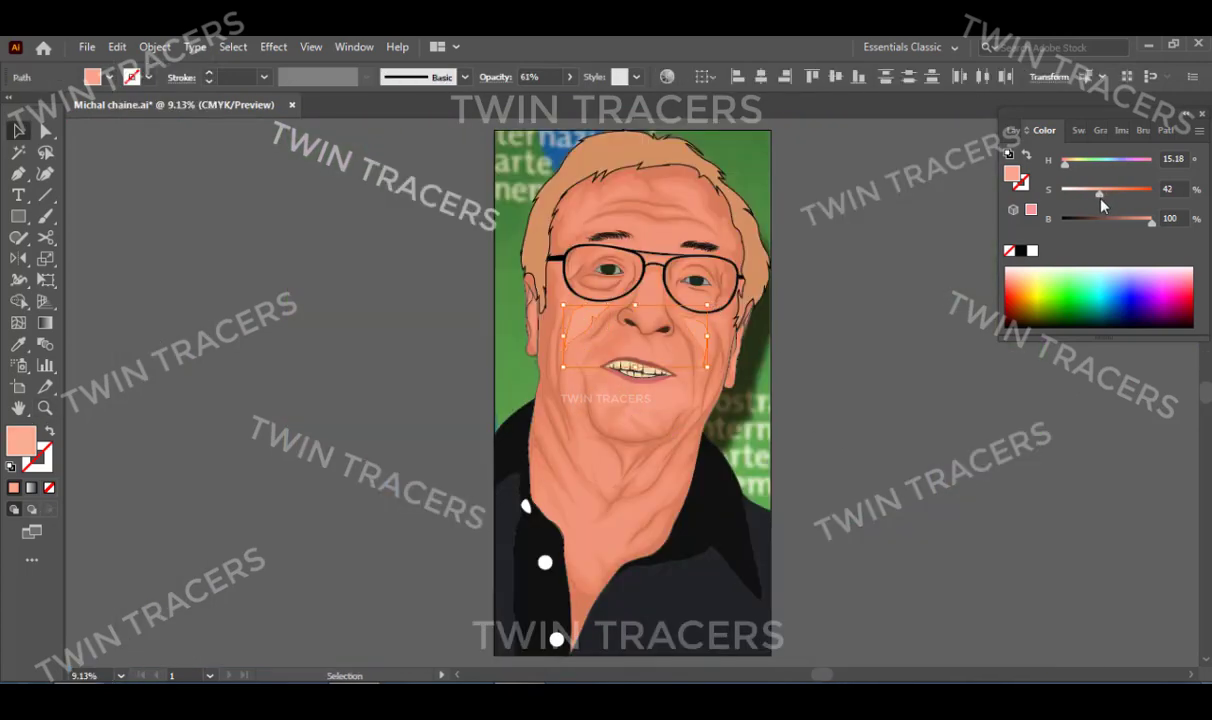
Draw a curved skin highlight on the forehead above the left eyebrow.
{"action": "scroll", "coordinate": [650, 190], "scroll_direction": "up", "scroll_amount": 5, "text": "alt"}
{"action": "key", "text": "p"}
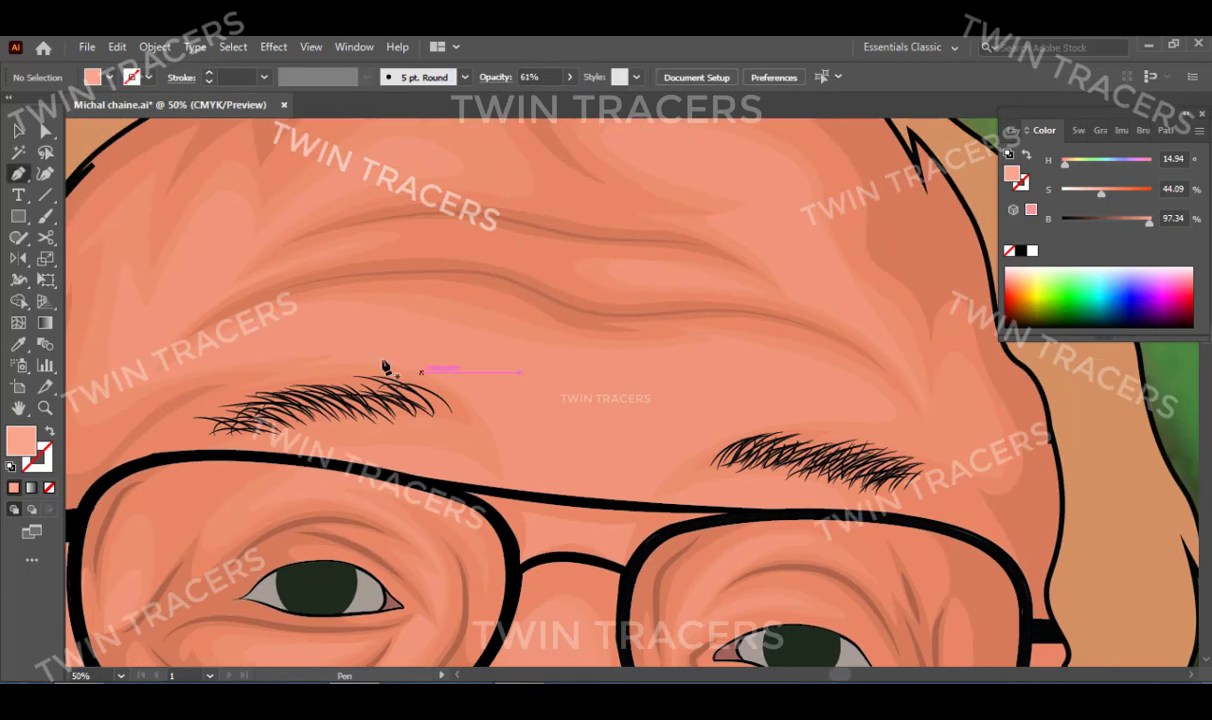
{"action": "left_click", "coordinate": [837, 410]}
{"action": "left_click_drag", "start_coordinate": [662, 468], "coordinate": [641, 507]}
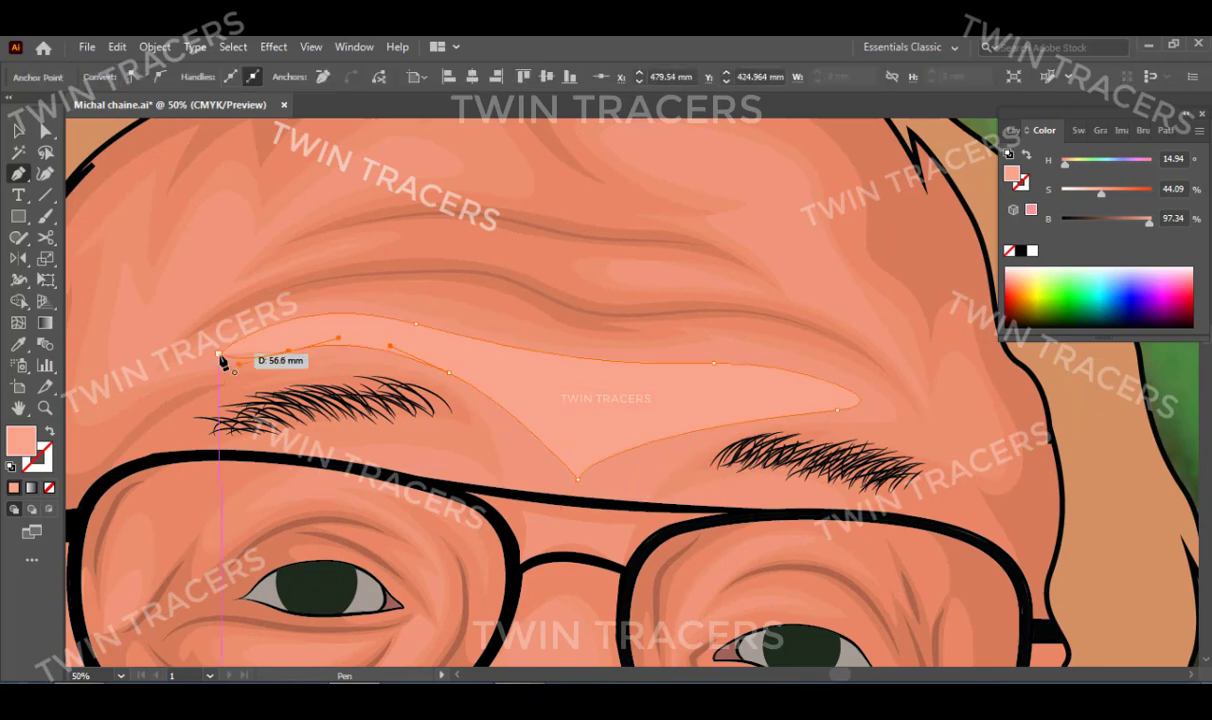
{"action": "scroll", "coordinate": [552, 476], "scroll_direction": "down", "scroll_amount": 10}
{"action": "key", "text": "i"}
{"action": "scroll", "coordinate": [595, 392], "scroll_direction": "up", "scroll_amount": 3}
{"action": "scroll", "coordinate": [590, 335], "scroll_direction": "up", "scroll_amount": 3}
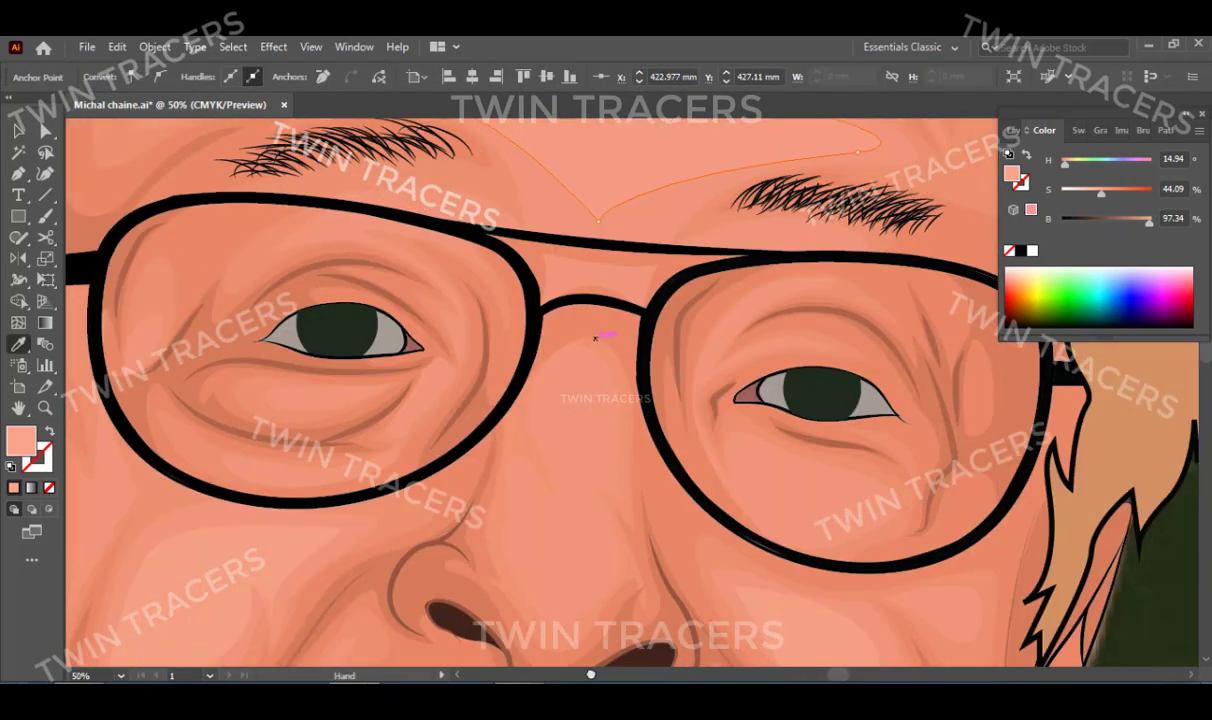
{"action": "scroll", "coordinate": [649, 503], "scroll_direction": "up", "scroll_amount": 3}
{"action": "key", "text": "v"}
{"action": "key", "text": "ctrl+0"}
{"action": "left_click", "coordinate": [846, 330]}
Zoom in on the neck and begin a Pen highlight path along the fold.
{"action": "left_click", "coordinate": [649, 387]}
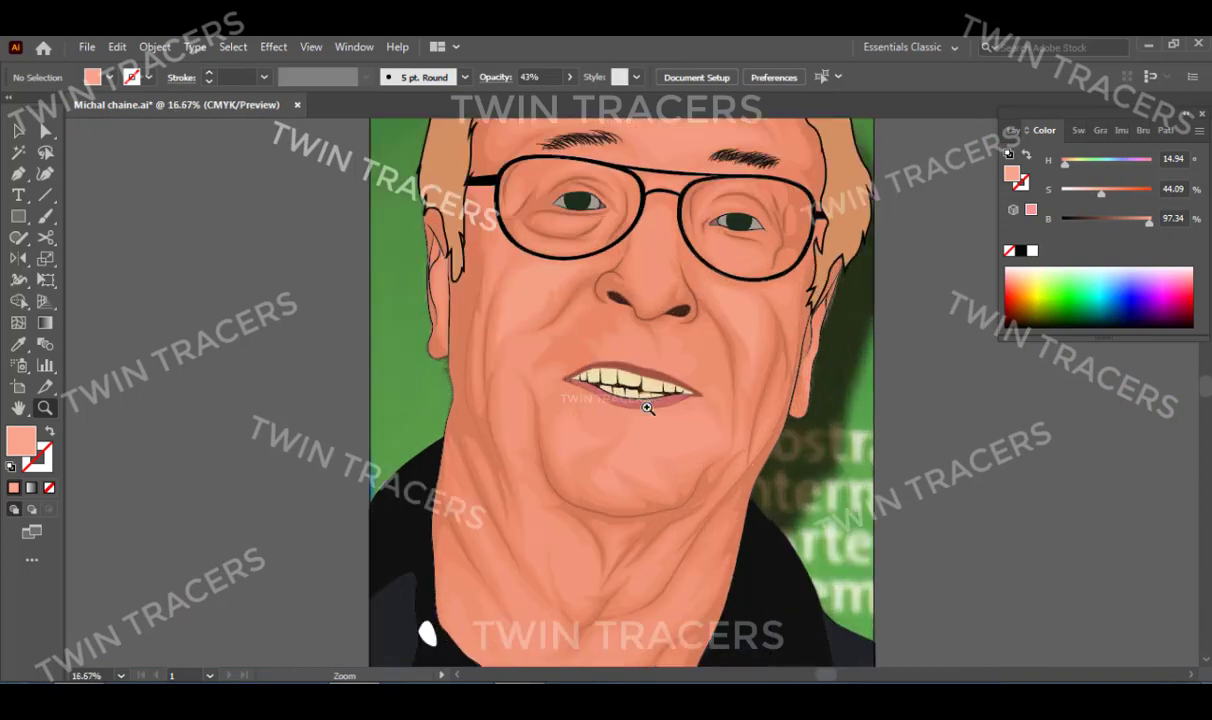
{"action": "left_click", "coordinate": [606, 446]}
{"action": "key", "text": "p"}
{"action": "left_click", "coordinate": [697, 240]}
{"action": "left_click_drag", "start_coordinate": [452, 423], "coordinate": [395, 433]}
{"action": "left_click", "coordinate": [310, 314]}
{"action": "left_click", "coordinate": [356, 437]}
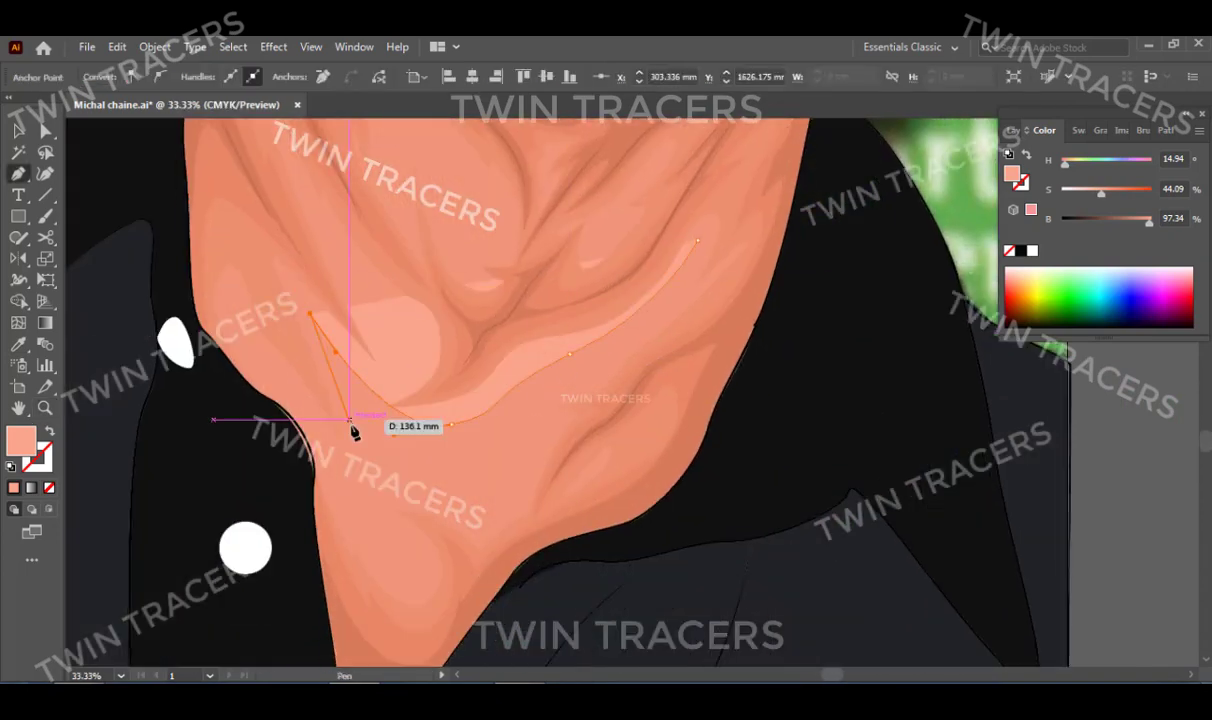
Finish tracing the neck-fold highlight and close the shape.
{"action": "left_click", "coordinate": [385, 486]}
{"action": "left_click", "coordinate": [395, 574]}
{"action": "left_click", "coordinate": [489, 532]}
{"action": "left_click", "coordinate": [545, 432]}
{"action": "left_click", "coordinate": [697, 241]}
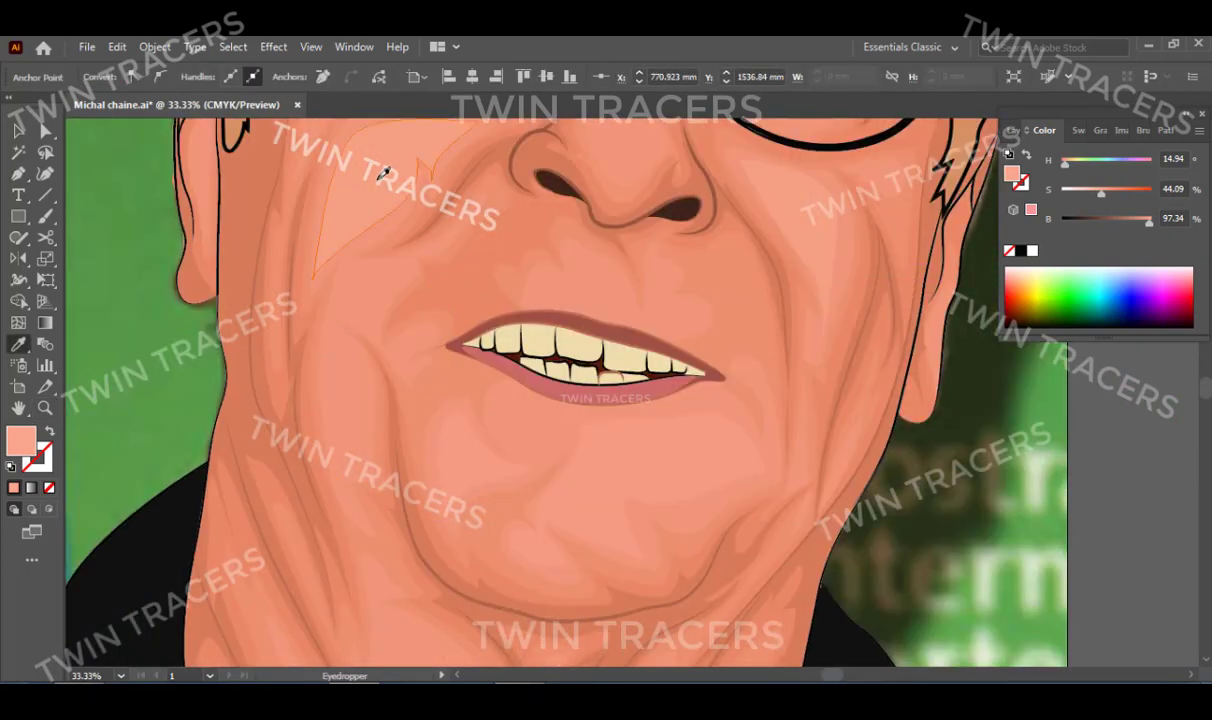
{"action": "key", "text": "v"}
{"action": "key", "text": "ctrl+0"}
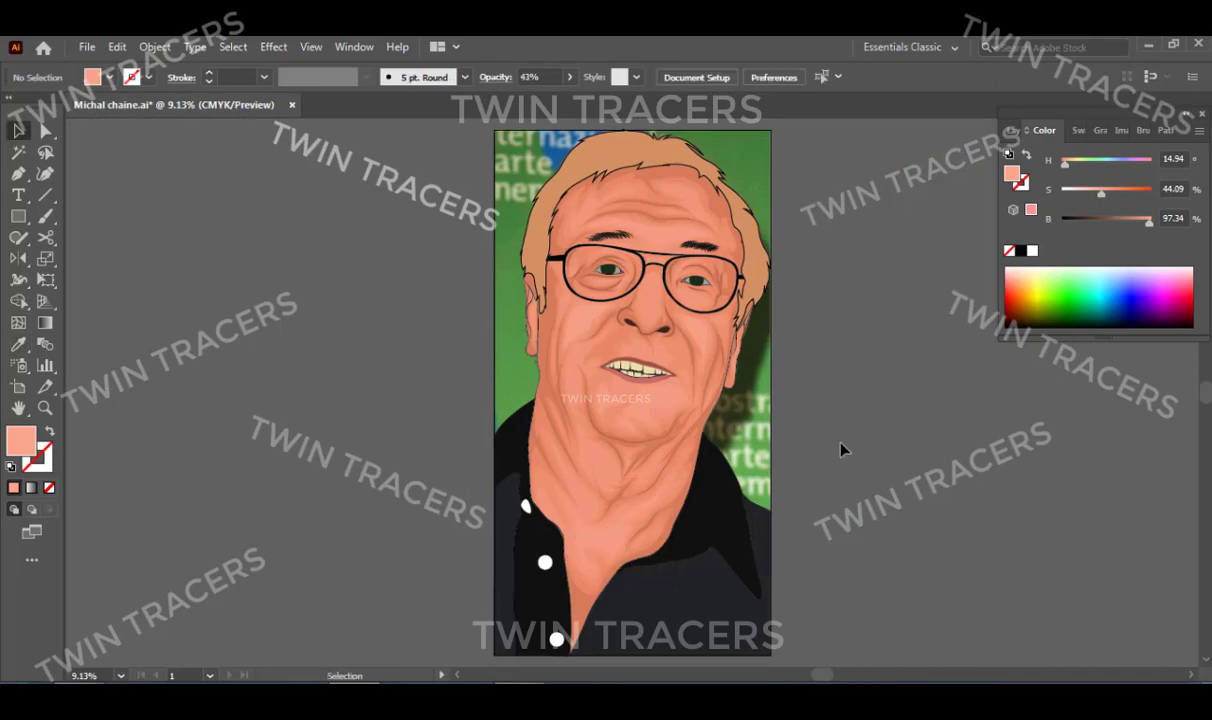
{"action": "scroll", "coordinate": [595, 240], "scroll_direction": "up", "scroll_amount": 7}
Hide the upper vector layers and eyedrop the tan hair colour onto the eyebrow strokes.
{"action": "left_click", "coordinate": [1015, 130]}
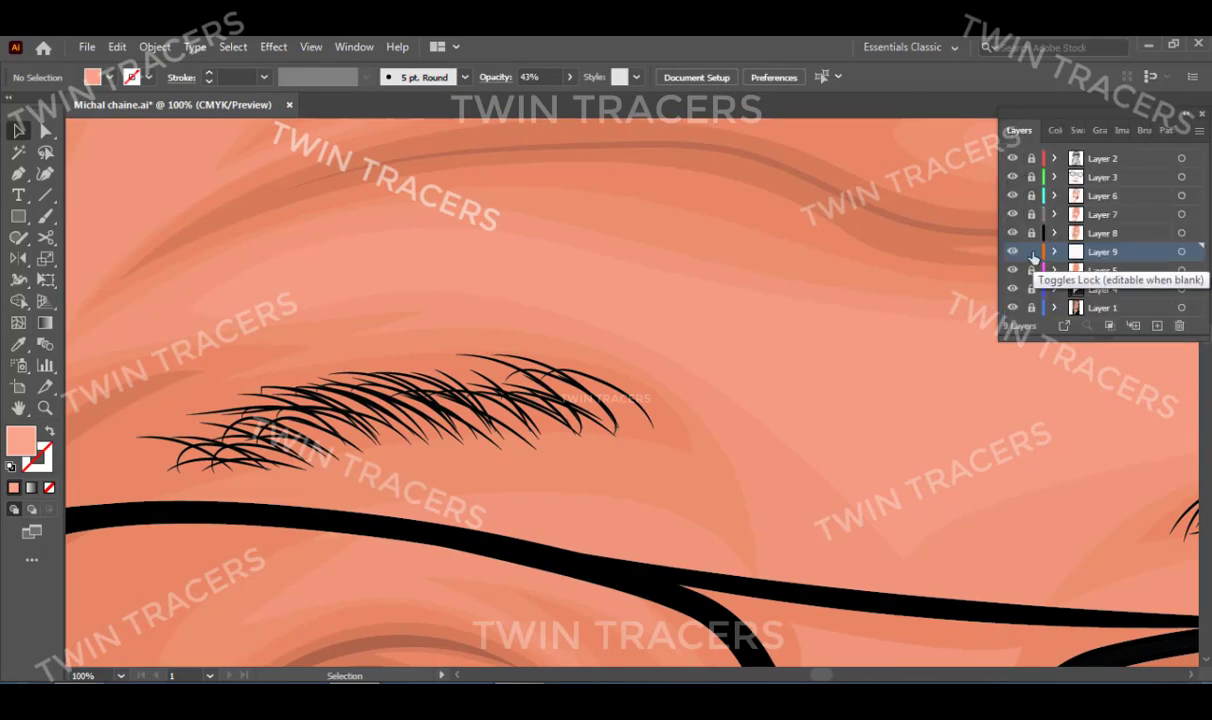
{"action": "left_click_drag", "start_coordinate": [1012, 177], "coordinate": [1012, 289]}
{"action": "key", "text": "ctrl+a"}
{"action": "key", "text": "ctrl+minus"}
{"action": "key", "text": "ctrl+minus"}
{"action": "key", "text": "ctrl+minus"}
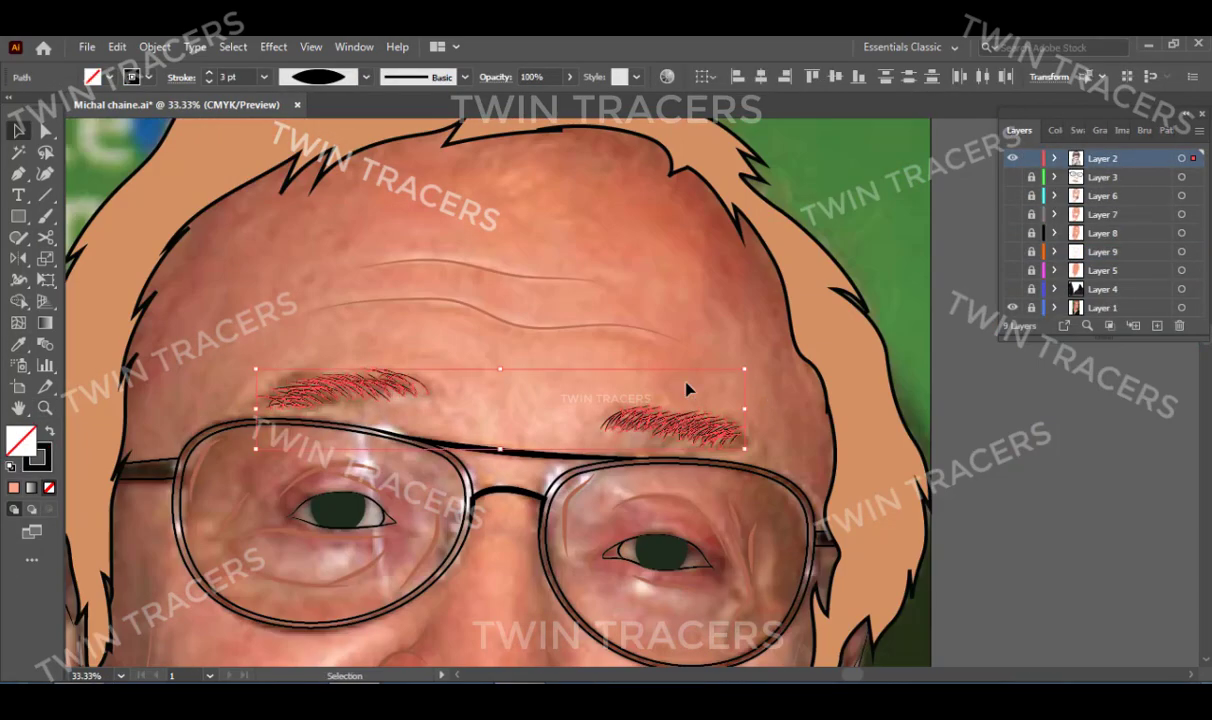
{"action": "key", "text": "i"}
{"action": "left_click", "coordinate": [175, 267]}
{"action": "key", "text": "v"}
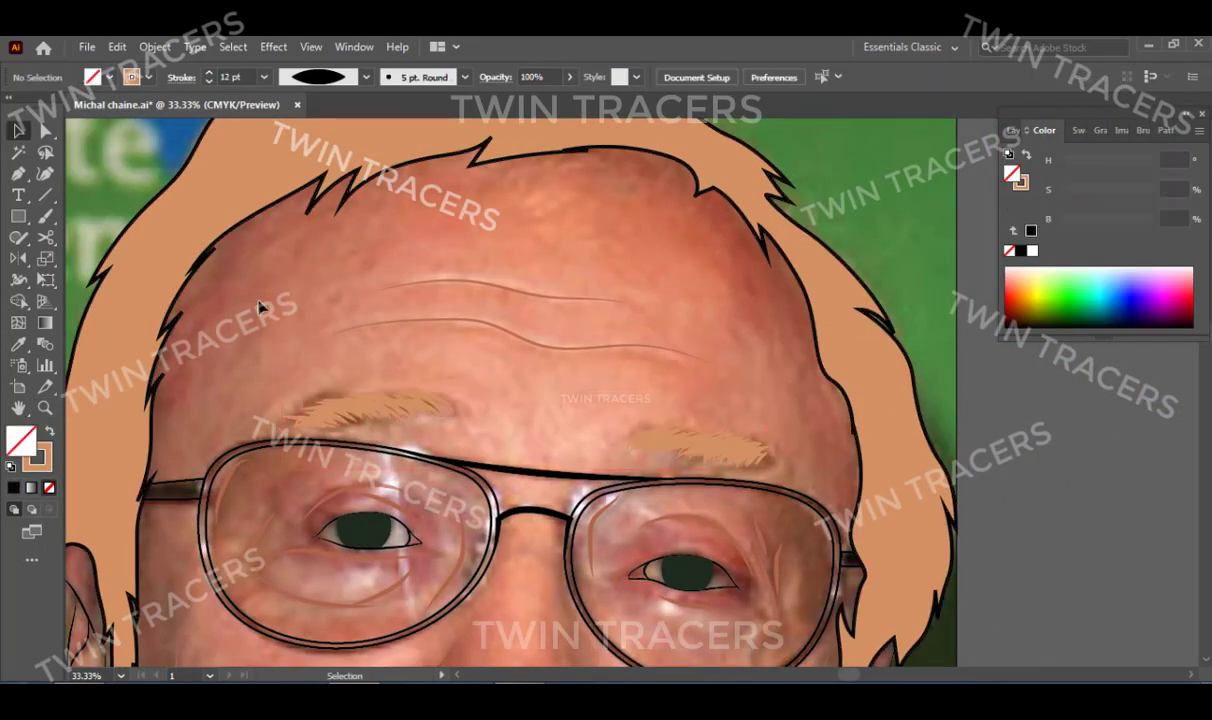
Show the layers again and swap the hair's tan stroke into a blonde fill.
{"action": "left_click", "coordinate": [1013, 130]}
{"action": "left_click_drag", "start_coordinate": [1012, 177], "coordinate": [1012, 289]}
{"action": "key", "text": "ctrl+shift+a"}
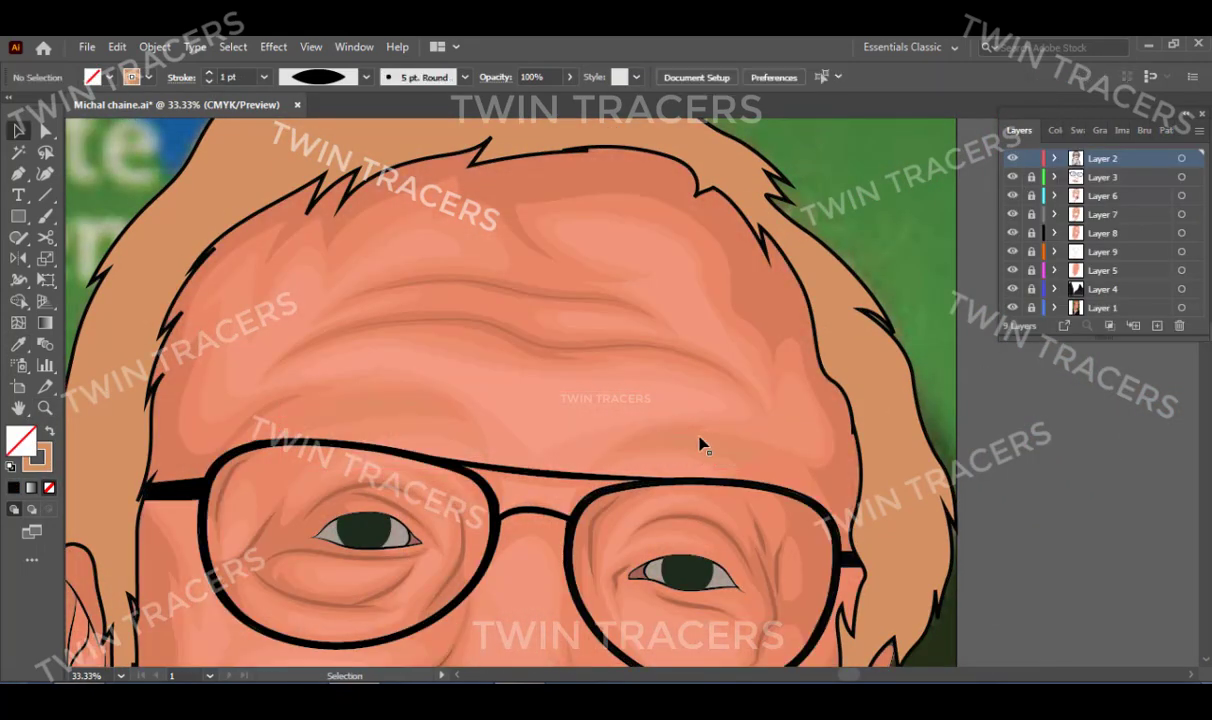
{"action": "key", "text": "ctrl+0"}
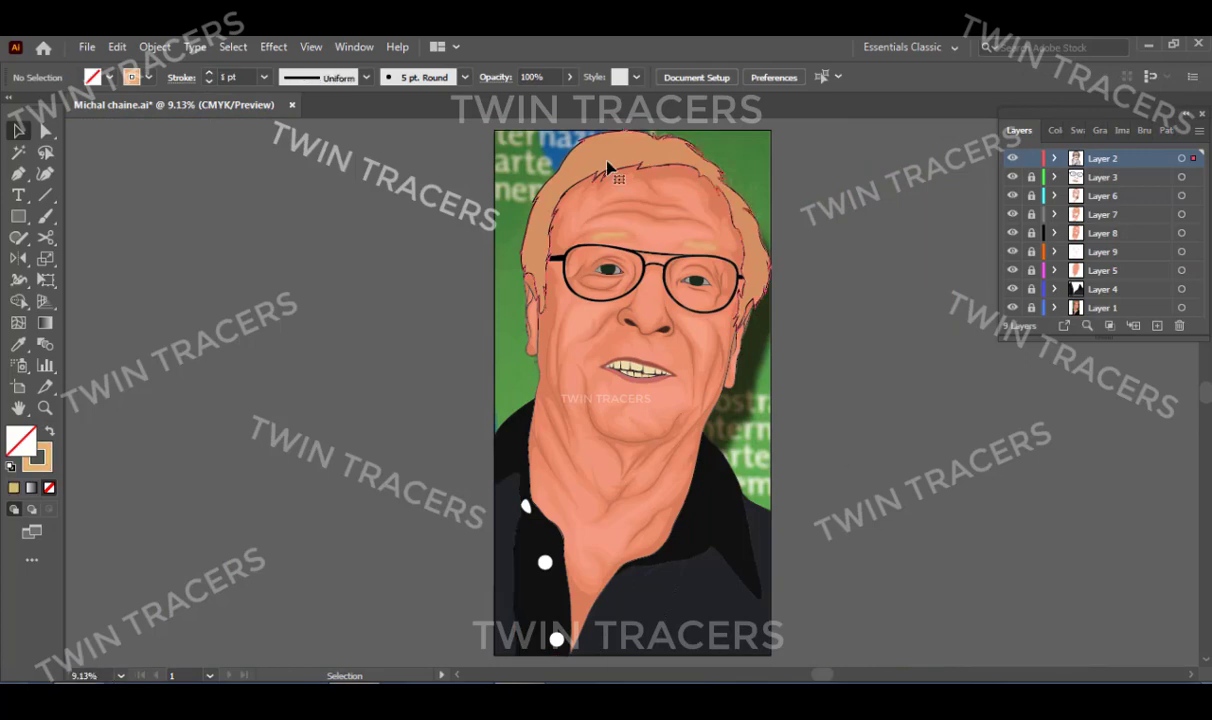
{"action": "left_click", "coordinate": [607, 168]}
{"action": "left_click", "coordinate": [49, 431]}
Switch the Color panel sliders to RGB and view the artboard top at 25%.
{"action": "key", "text": "ctrl+plus"}
{"action": "key", "text": "ctrl+plus"}
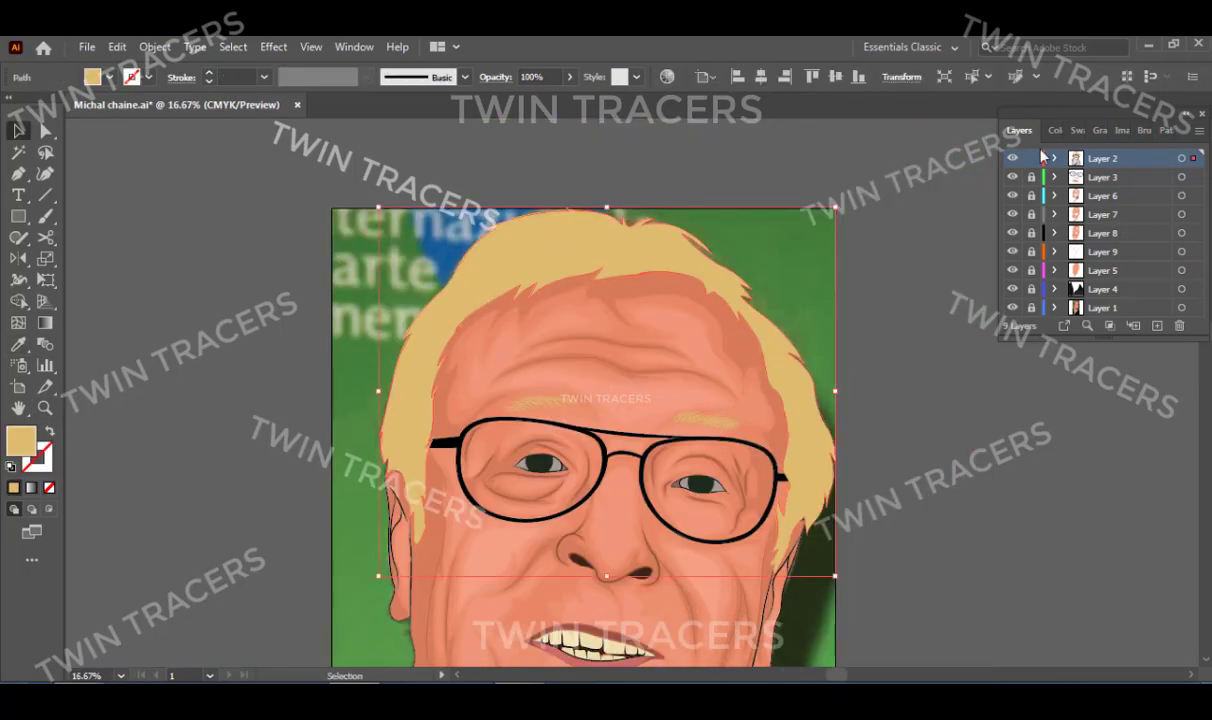
{"action": "left_click", "coordinate": [1055, 130]}
{"action": "left_click", "coordinate": [1199, 130]}
{"action": "left_click", "coordinate": [1040, 181]}
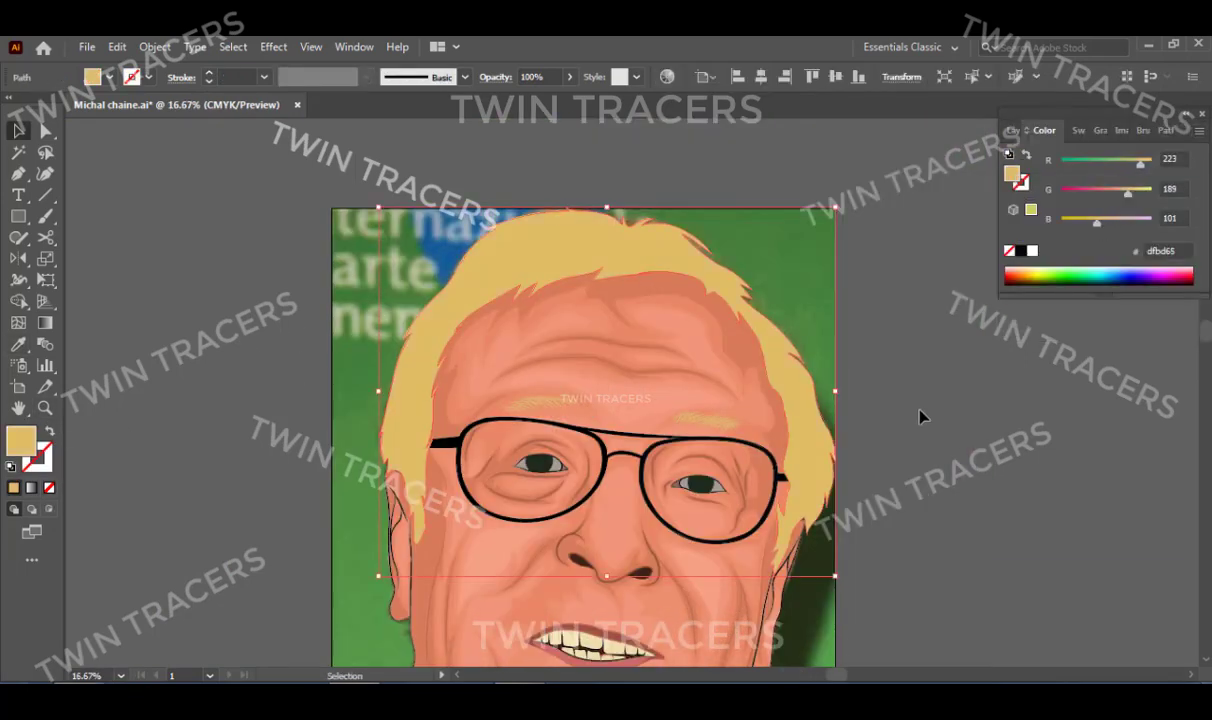
{"action": "left_click", "coordinate": [120, 675]}
{"action": "left_click", "coordinate": [160, 652]}
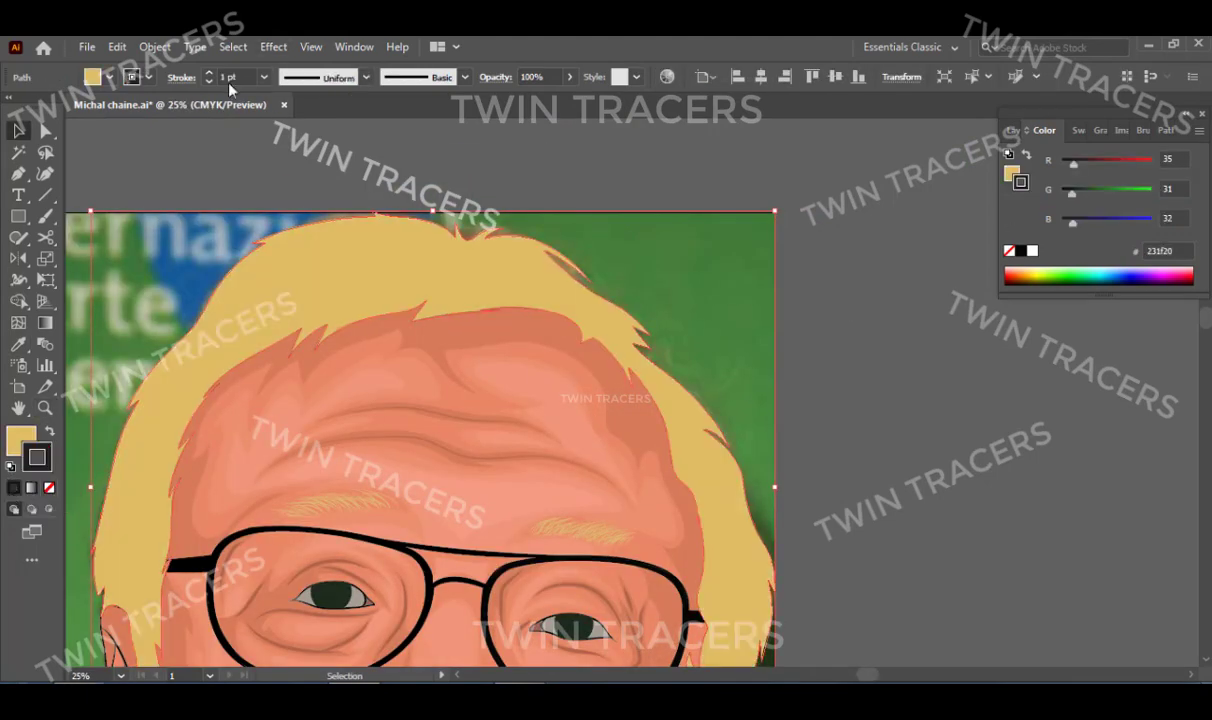
Thicken the hair's brown outline and lighten its colour using HSB sliders.
{"action": "key", "text": "z"}
{"action": "type", "text": "5"}
{"action": "left_click", "coordinate": [481, 371]}
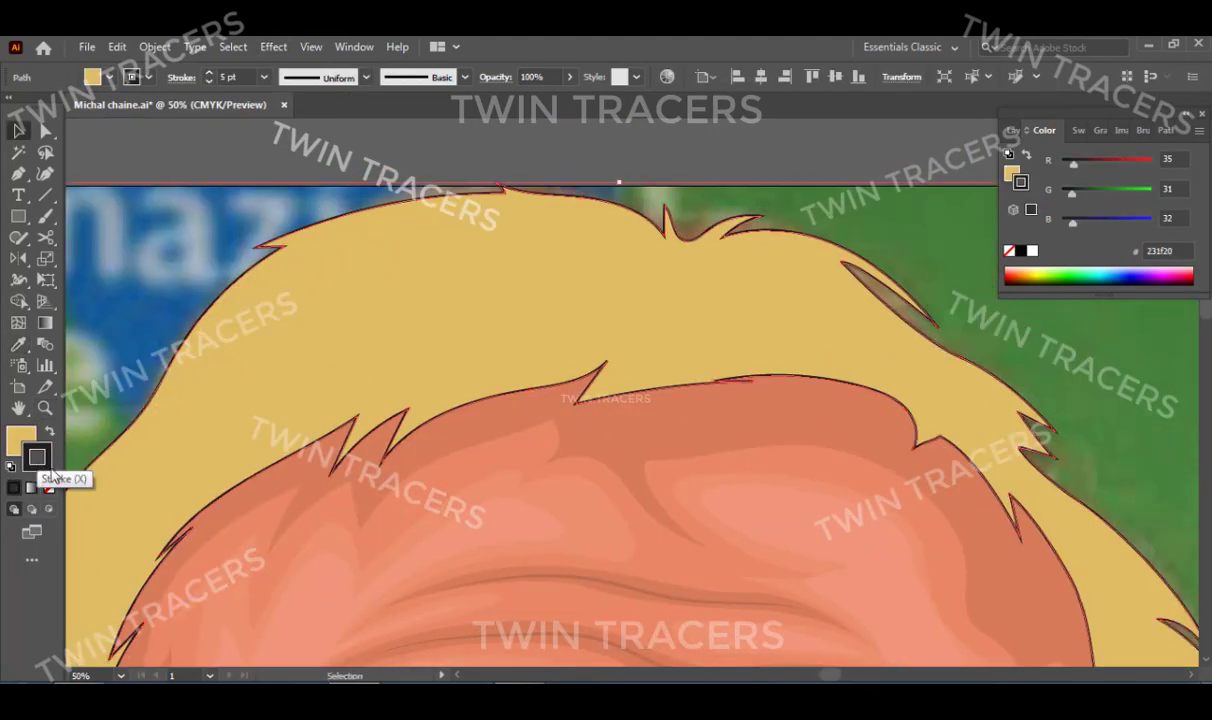
{"action": "double_click", "coordinate": [55, 478]}
{"action": "left_click", "coordinate": [868, 248]}
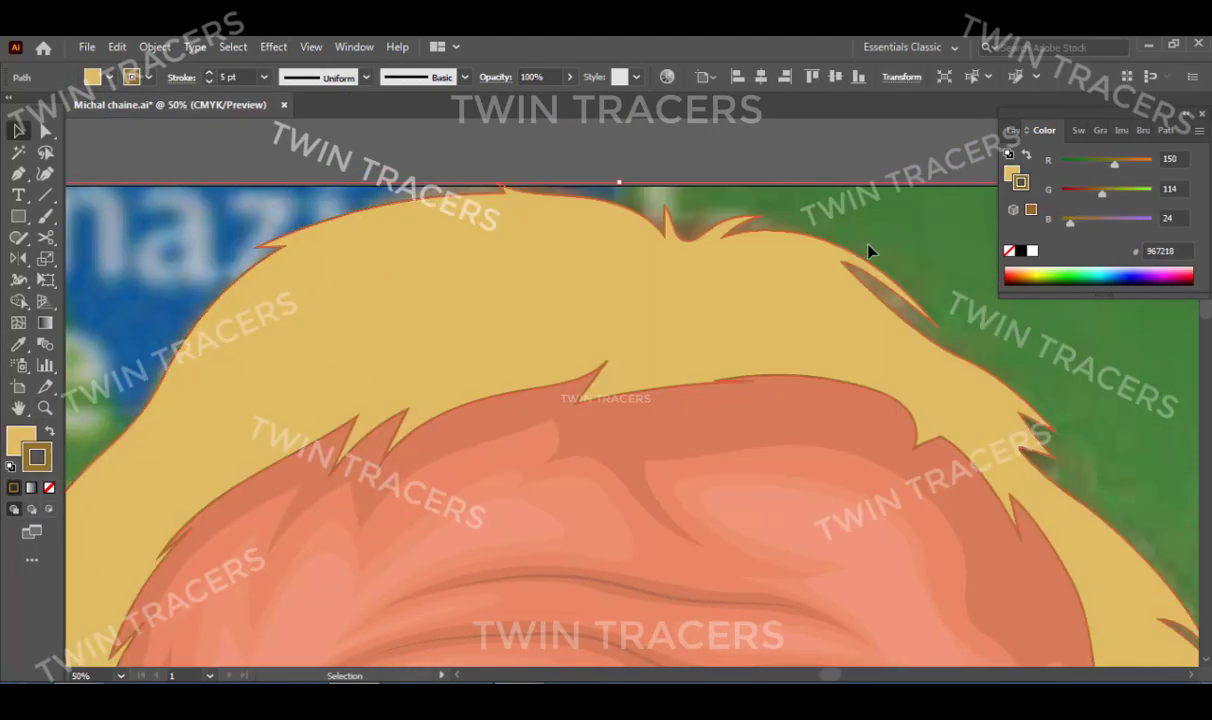
{"action": "left_click", "coordinate": [209, 73]}
{"action": "left_click", "coordinate": [1199, 130]}
{"action": "left_click", "coordinate": [1068, 214]}
{"action": "left_click_drag", "start_coordinate": [1114, 218], "coordinate": [1143, 228]}
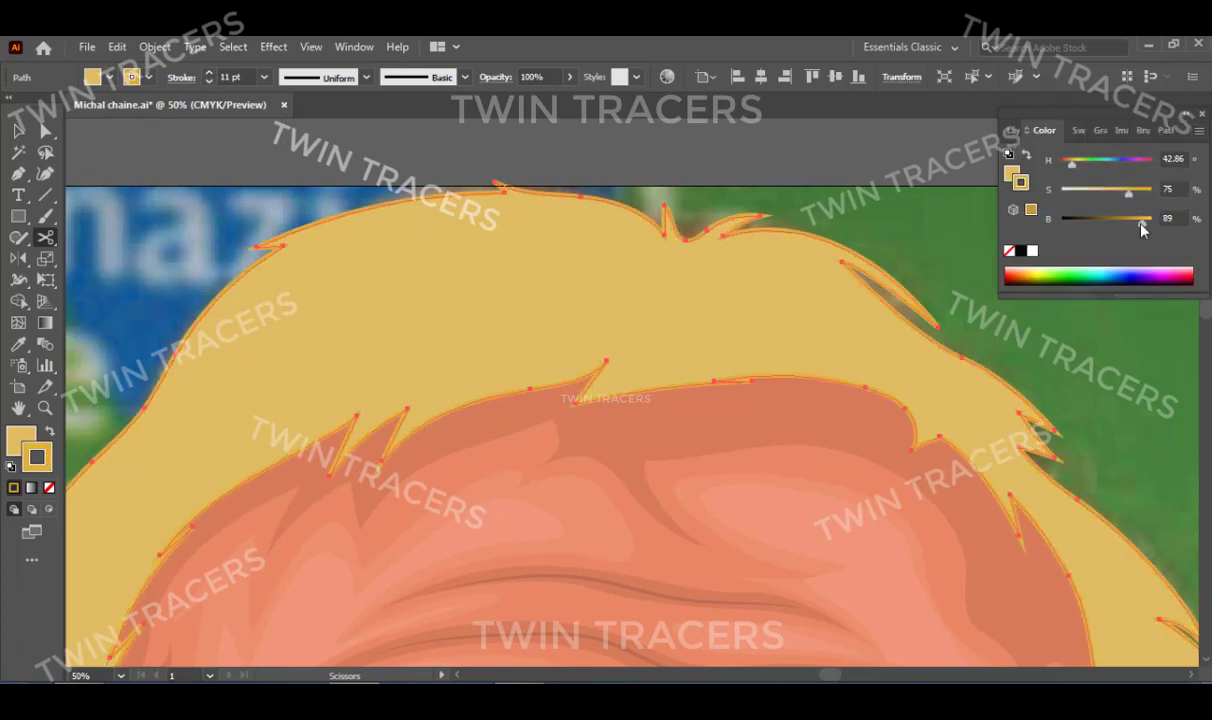
Deselect the hair and select the eyebrow hair strokes.
{"action": "key", "text": "v"}
{"action": "key", "text": "ctrl+shift+a"}
{"action": "key", "text": "ctrl+0"}
{"action": "key", "text": "ctrl+1"}
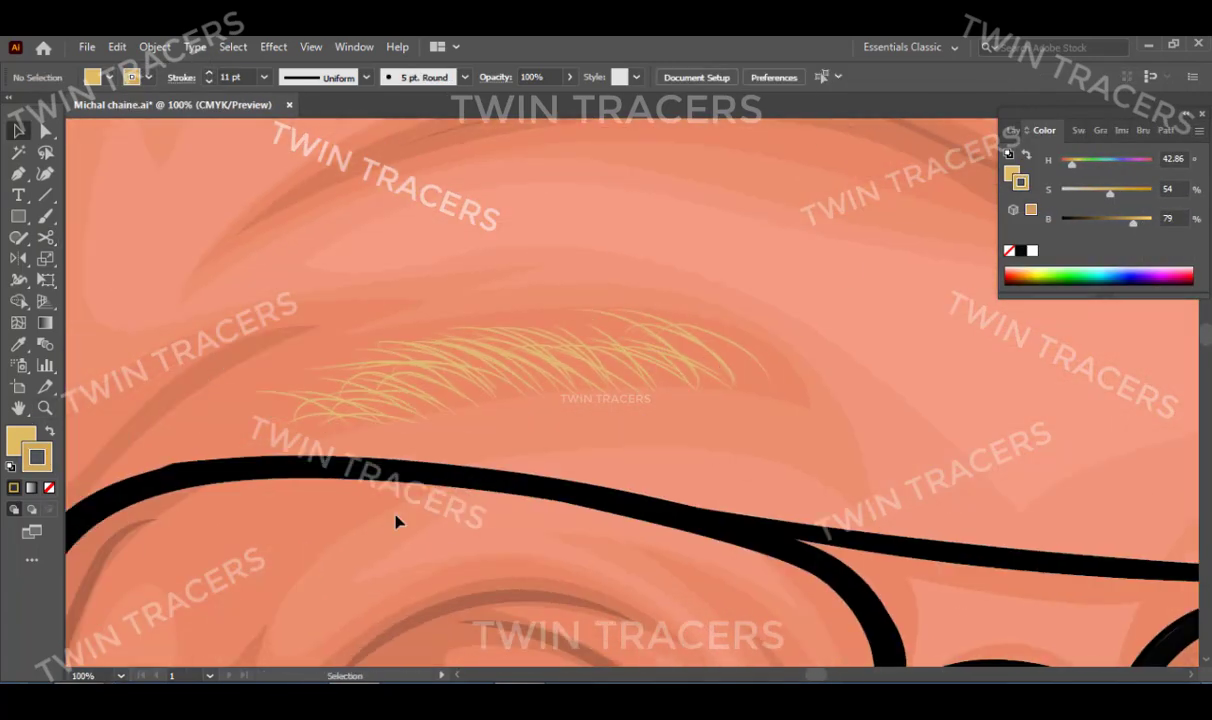
{"action": "key", "text": "ctrl+0"}
{"action": "scroll", "coordinate": [630, 412], "scroll_direction": "up", "scroll_amount": 3}
{"action": "left_click", "coordinate": [560, 400]}
Apply a gradient to the eyebrow hairs and remove its dark end colour.
{"action": "left_click", "coordinate": [1088, 130]}
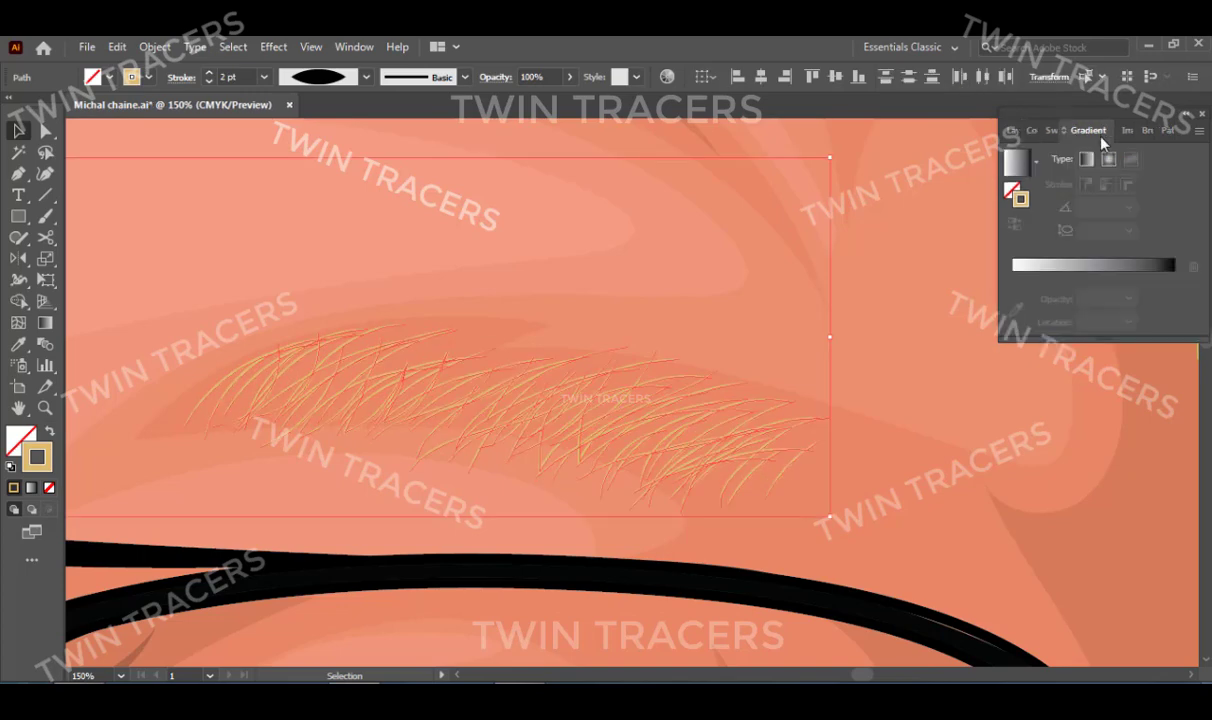
{"action": "left_click", "coordinate": [1019, 279]}
{"action": "left_click", "coordinate": [1062, 276]}
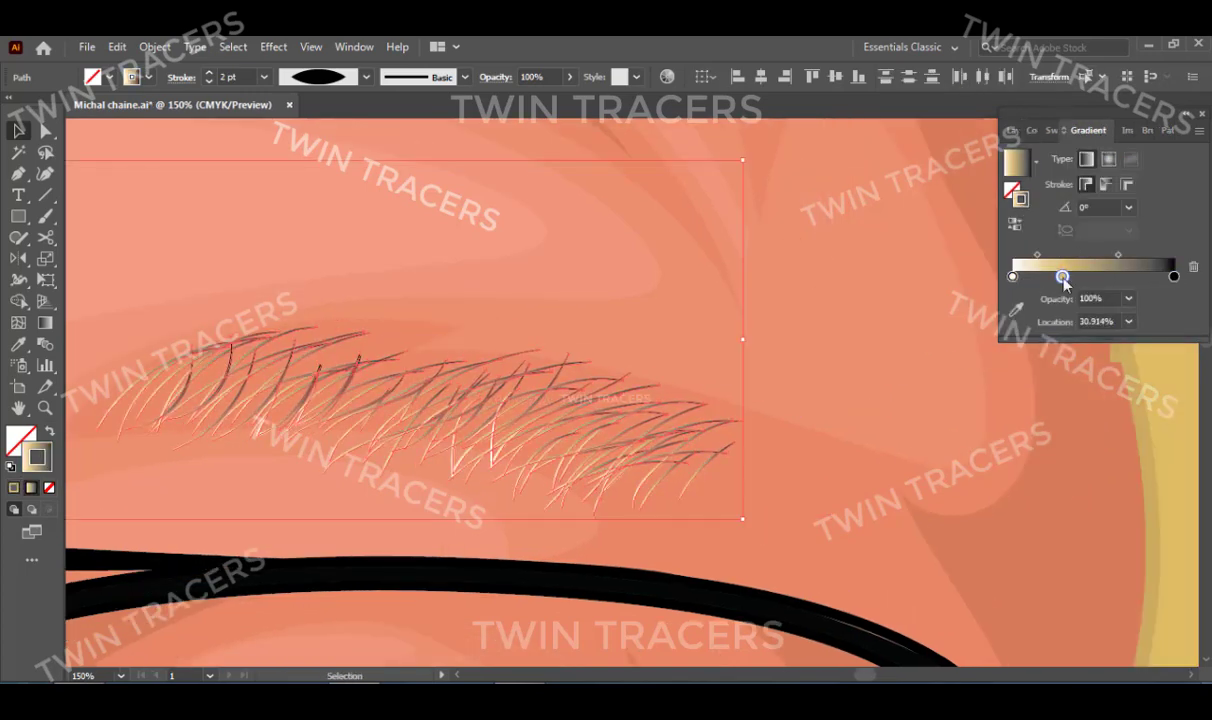
{"action": "left_click_drag", "start_coordinate": [1174, 277], "coordinate": [1174, 330]}
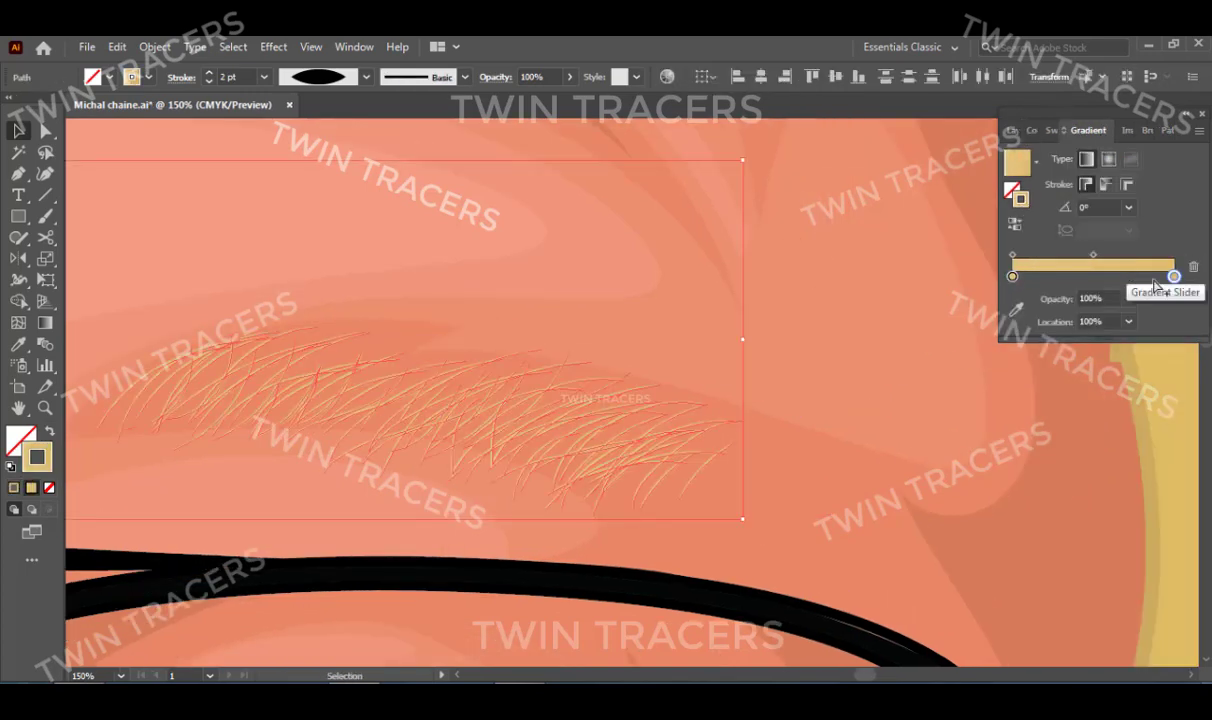
{"action": "double_click", "coordinate": [1174, 276]}
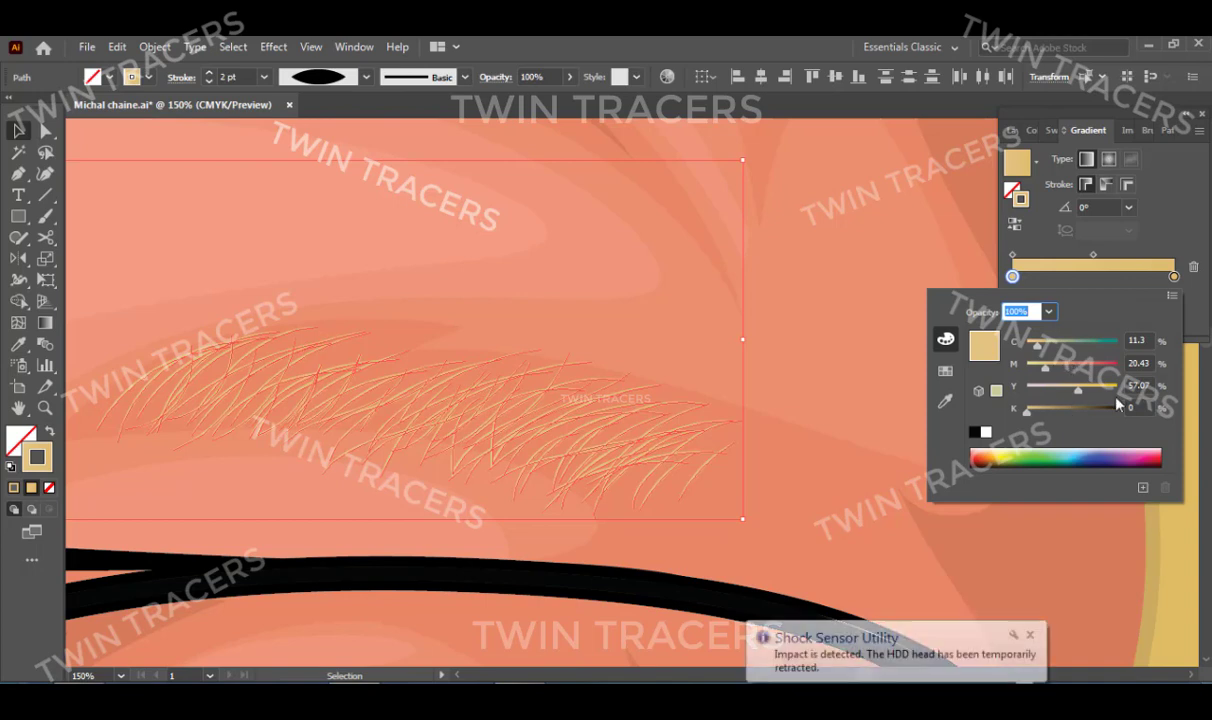
Darken the right gradient stop to HSB brightness 65 and add a middle stop.
{"action": "double_click", "coordinate": [1174, 277]}
{"action": "left_click", "coordinate": [1172, 296]}
{"action": "left_click", "coordinate": [1064, 339]}
{"action": "left_click_drag", "start_coordinate": [1100, 401], "coordinate": [1087, 403]}
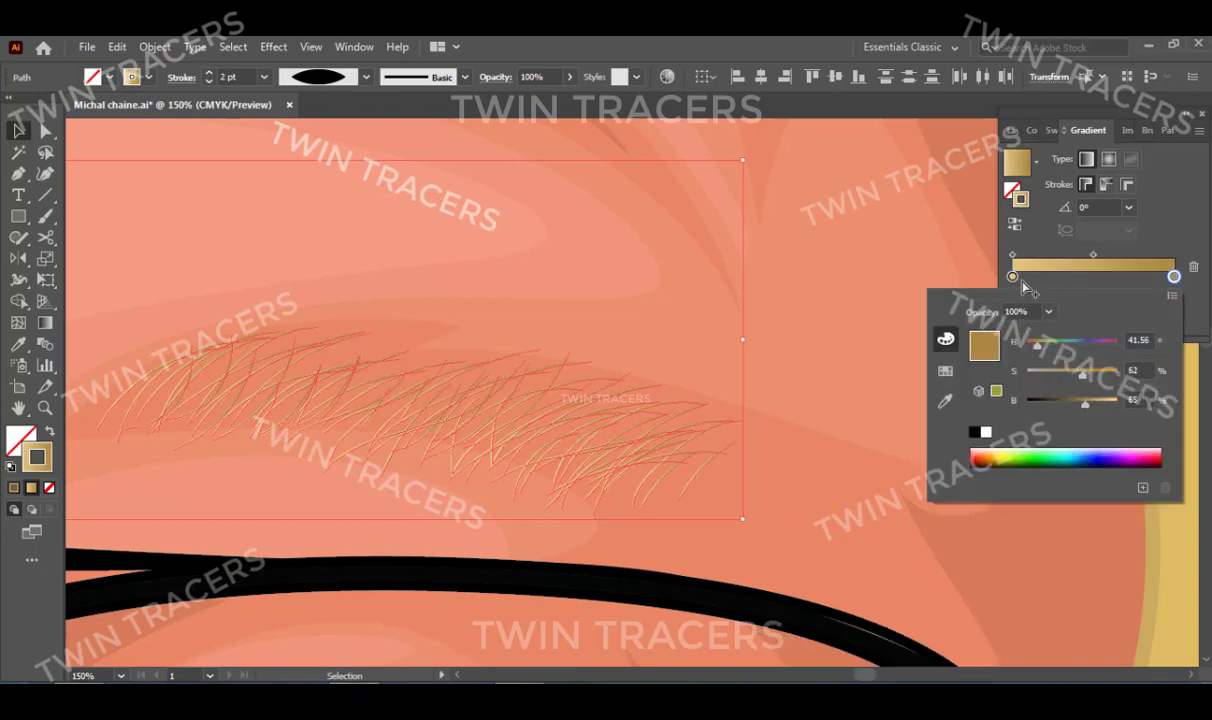
{"action": "left_click", "coordinate": [1091, 276]}
{"action": "double_click", "coordinate": [1091, 276]}
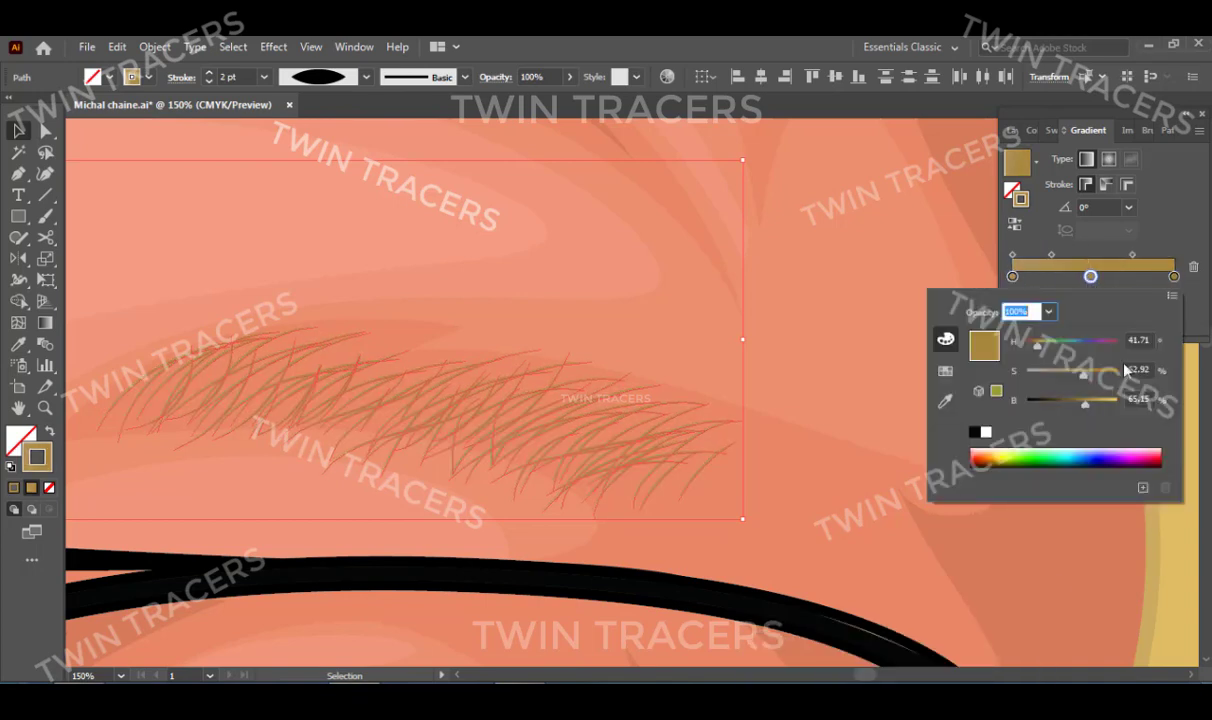
{"action": "key", "text": "ctrl+shift+a"}
Zoom in to inspect the golden eyebrow gradient, then fit the whole portrait.
{"action": "key", "text": "ctrl+0"}
{"action": "key", "text": "z"}
{"action": "left_click", "coordinate": [671, 338]}
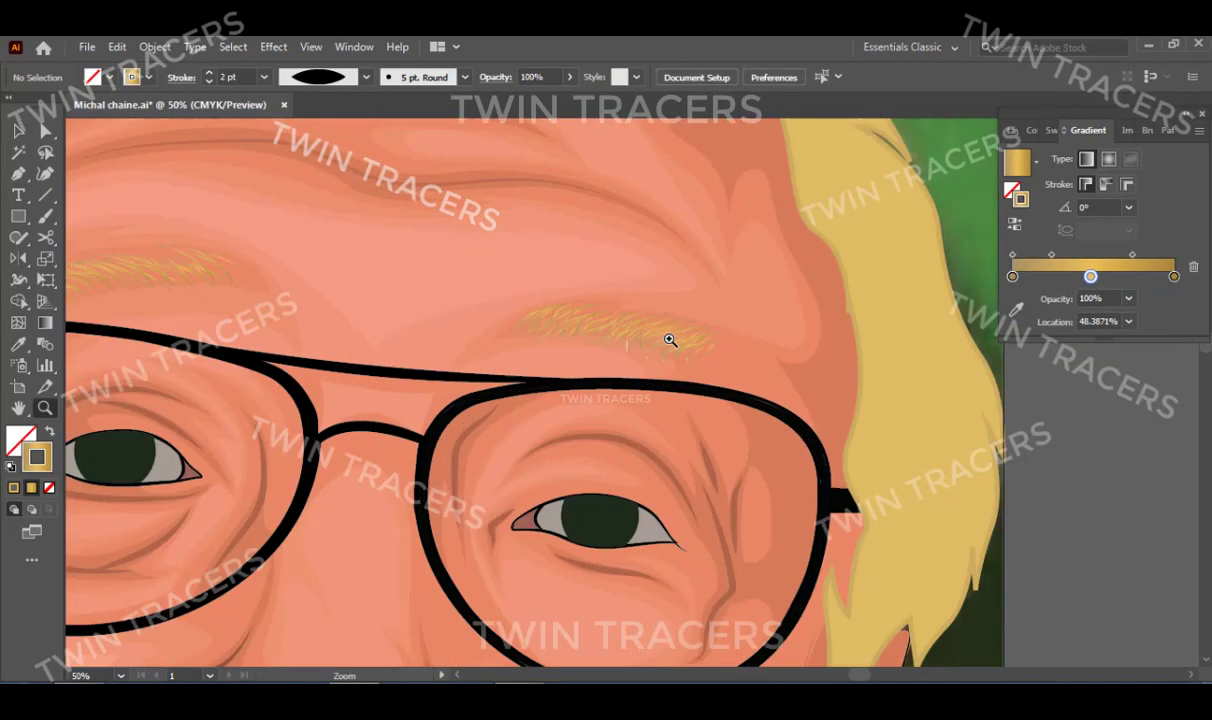
{"action": "left_click", "coordinate": [603, 410]}
{"action": "key", "text": "v"}
{"action": "key", "text": "ctrl+0"}
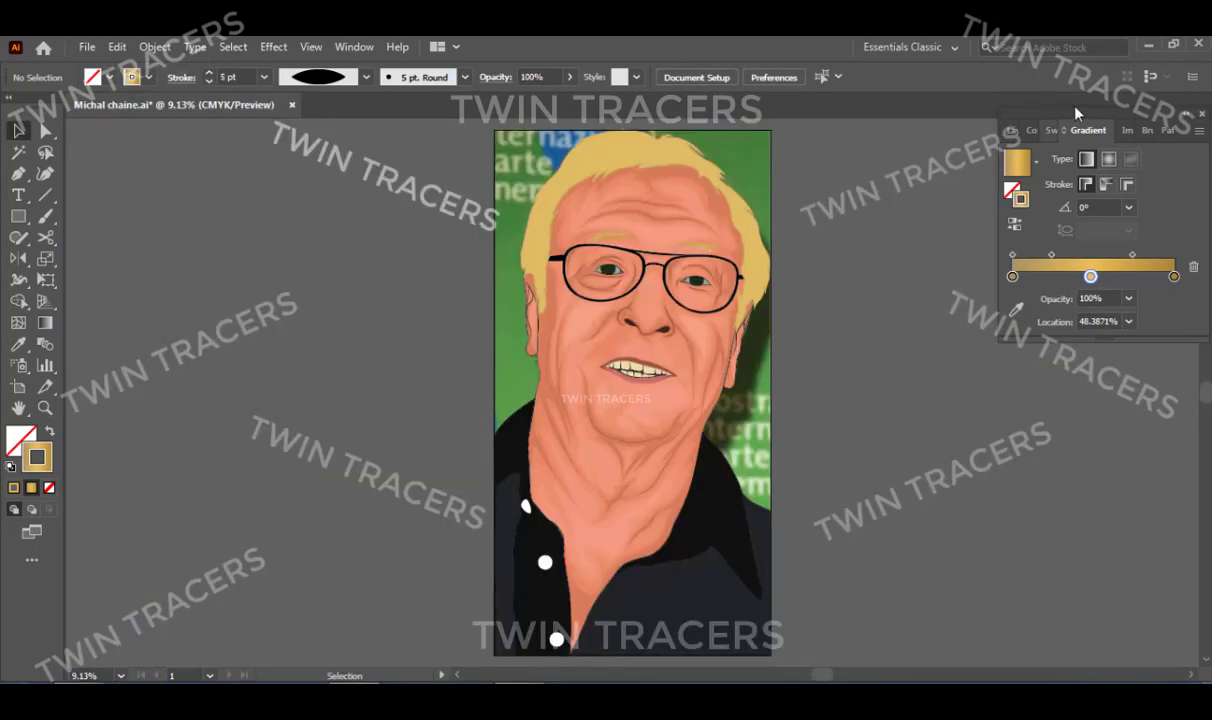
{"action": "left_click", "coordinate": [1012, 130]}
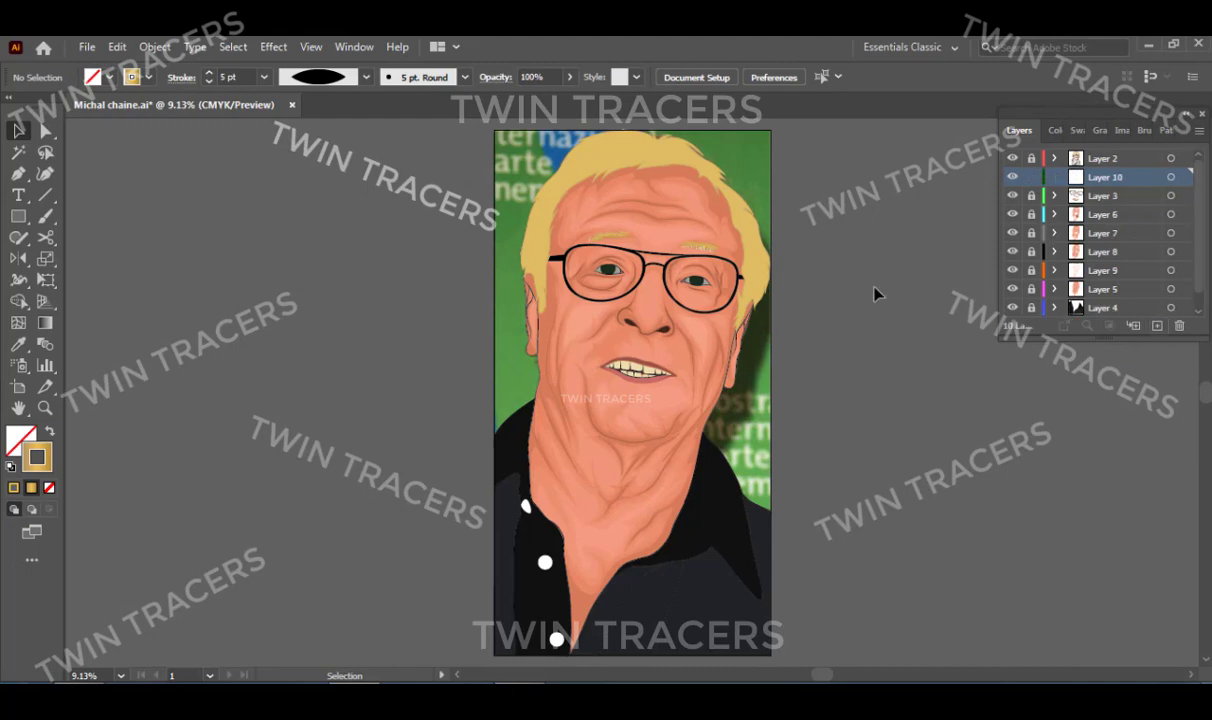
Undo the lower tooth's black 8 pt outline and hide the coloured teeth layers to reveal the photo.
{"action": "scroll", "coordinate": [622, 495], "scroll_direction": "up", "scroll_amount": 3}
{"action": "scroll", "coordinate": [628, 406], "scroll_direction": "up", "scroll_amount": 3}
{"action": "scroll", "coordinate": [695, 425], "scroll_direction": "up", "scroll_amount": 3}
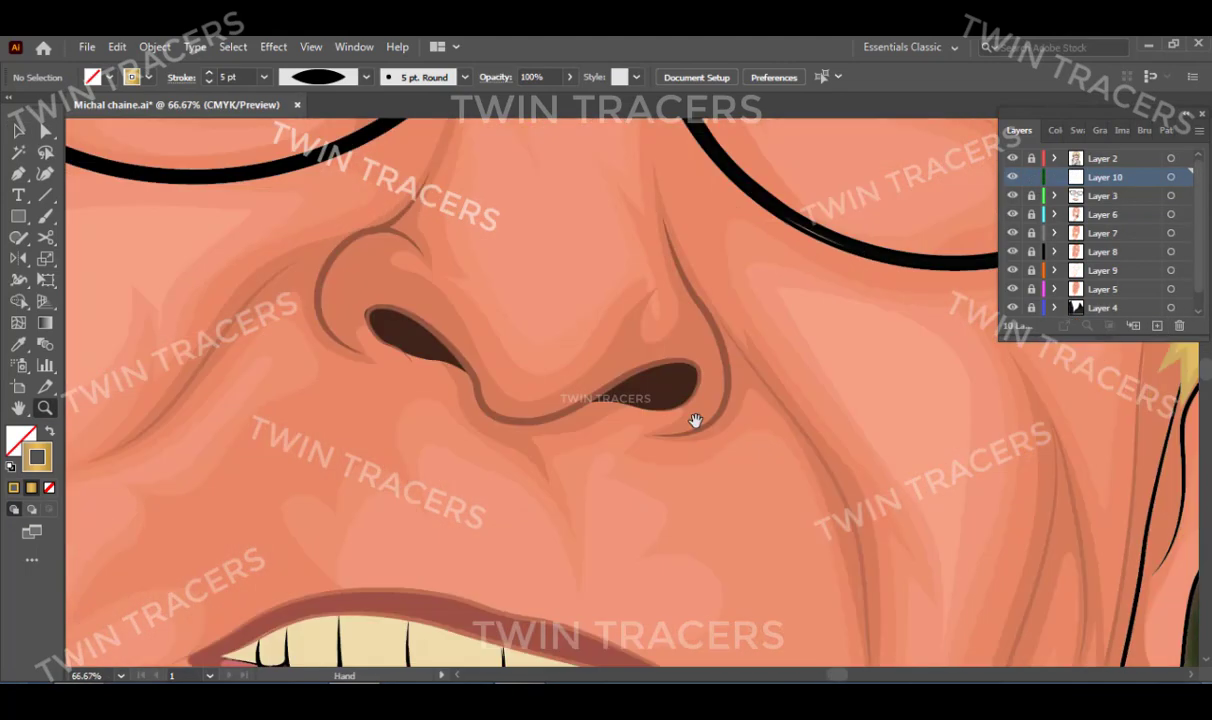
{"action": "scroll", "coordinate": [625, 441], "scroll_direction": "up", "scroll_amount": 3}
{"action": "key", "text": "ctrl+z"}
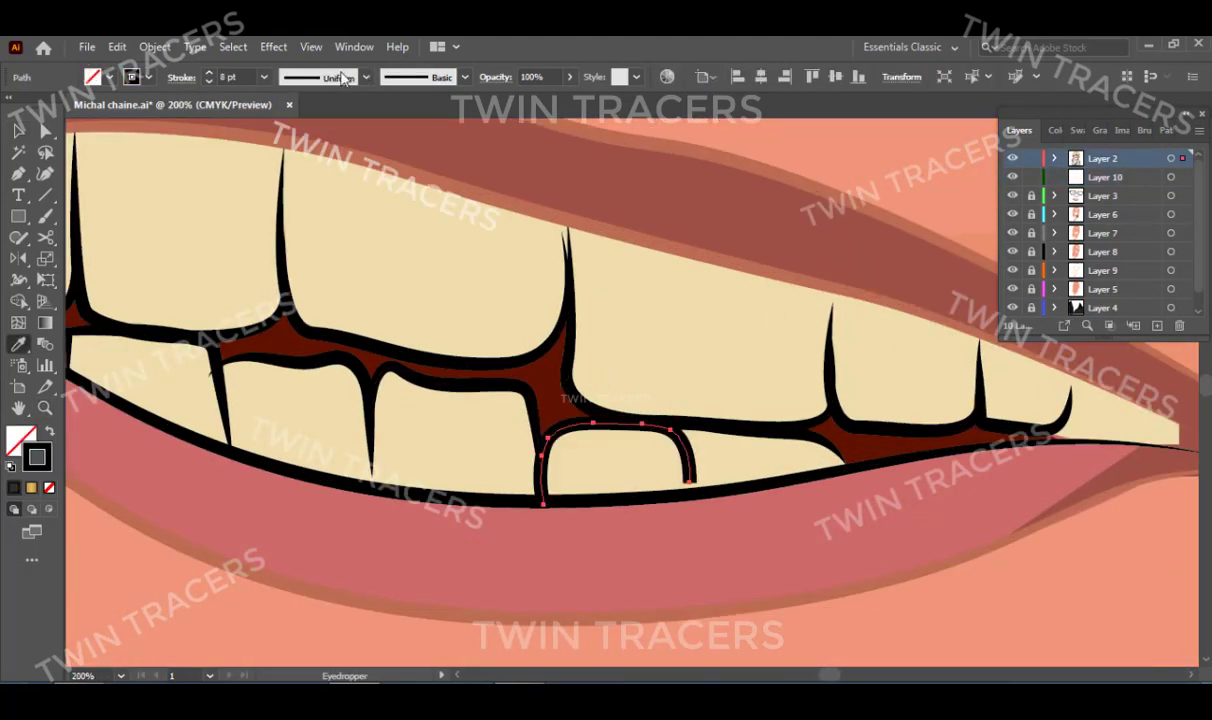
{"action": "scroll", "coordinate": [1012, 287], "scroll_direction": "down", "scroll_amount": 1}
{"action": "left_click", "coordinate": [1012, 289]}
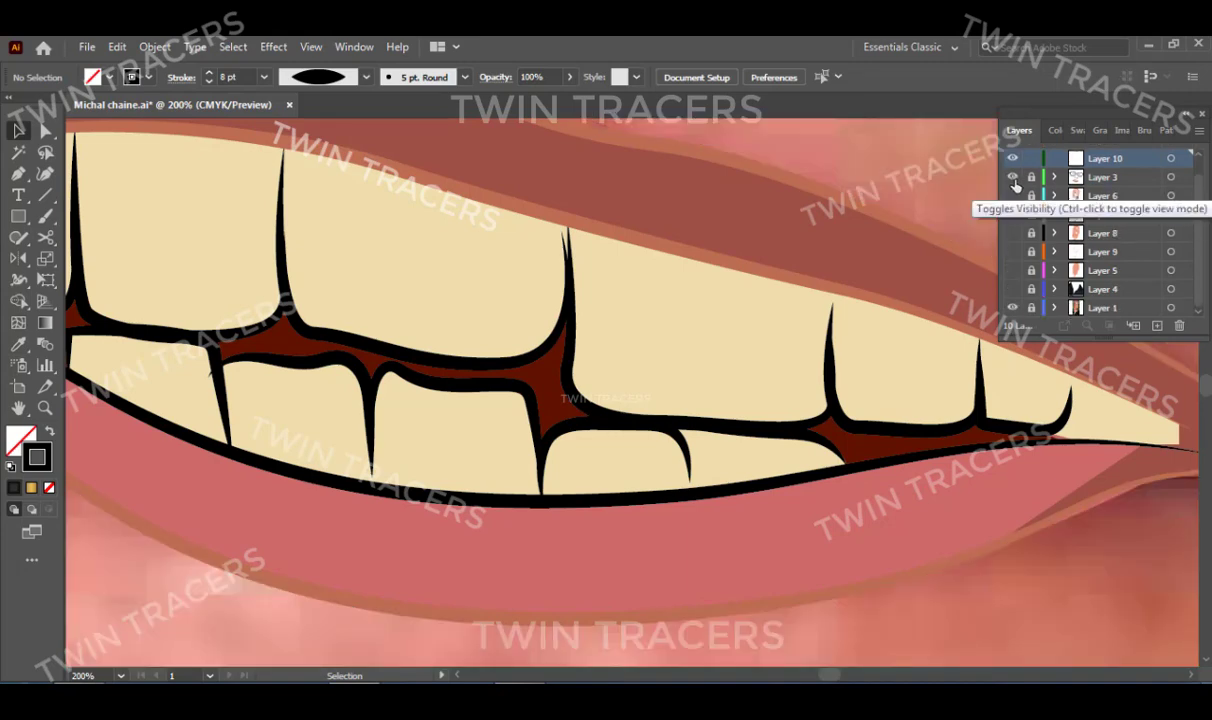
{"action": "left_click", "coordinate": [1011, 177]}
Trace the first tooth shade shape over the photo and fill it with the Eyedropper.
{"action": "left_click", "coordinate": [850, 327]}
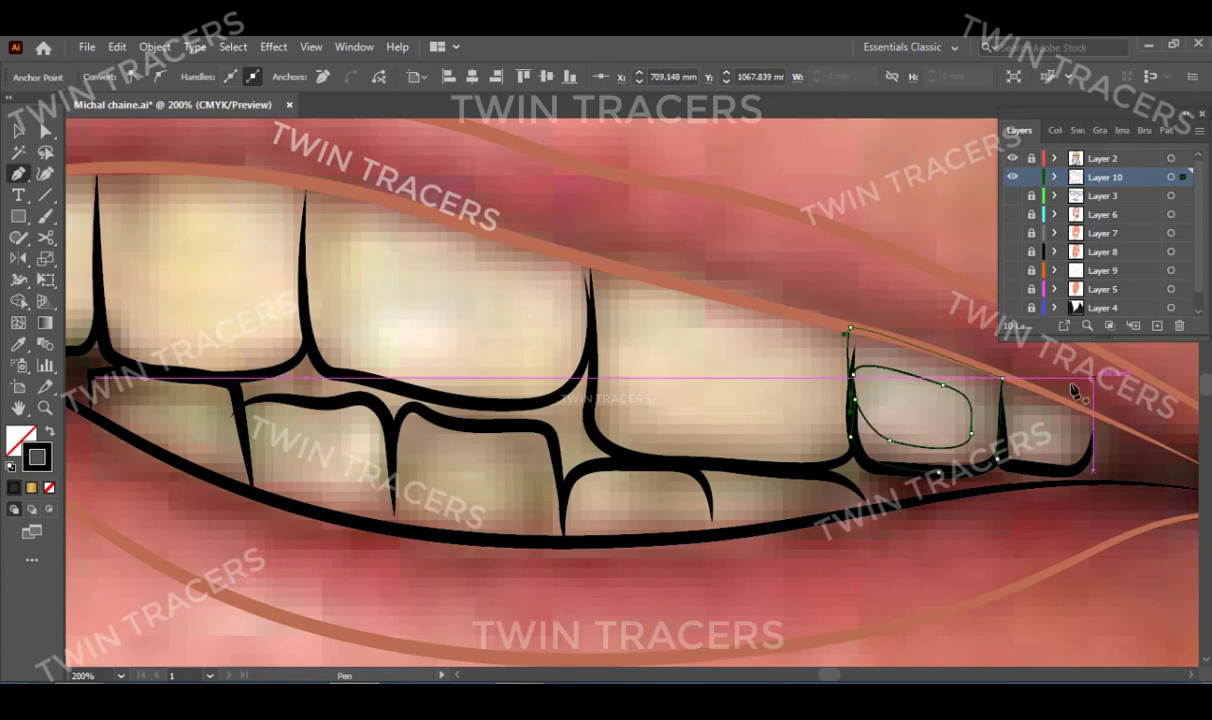
{"action": "key", "text": "i"}
{"action": "left_click", "coordinate": [885, 400]}
{"action": "key", "text": "v"}
{"action": "left_click", "coordinate": [1013, 197]}
{"action": "left_click", "coordinate": [1013, 197]}
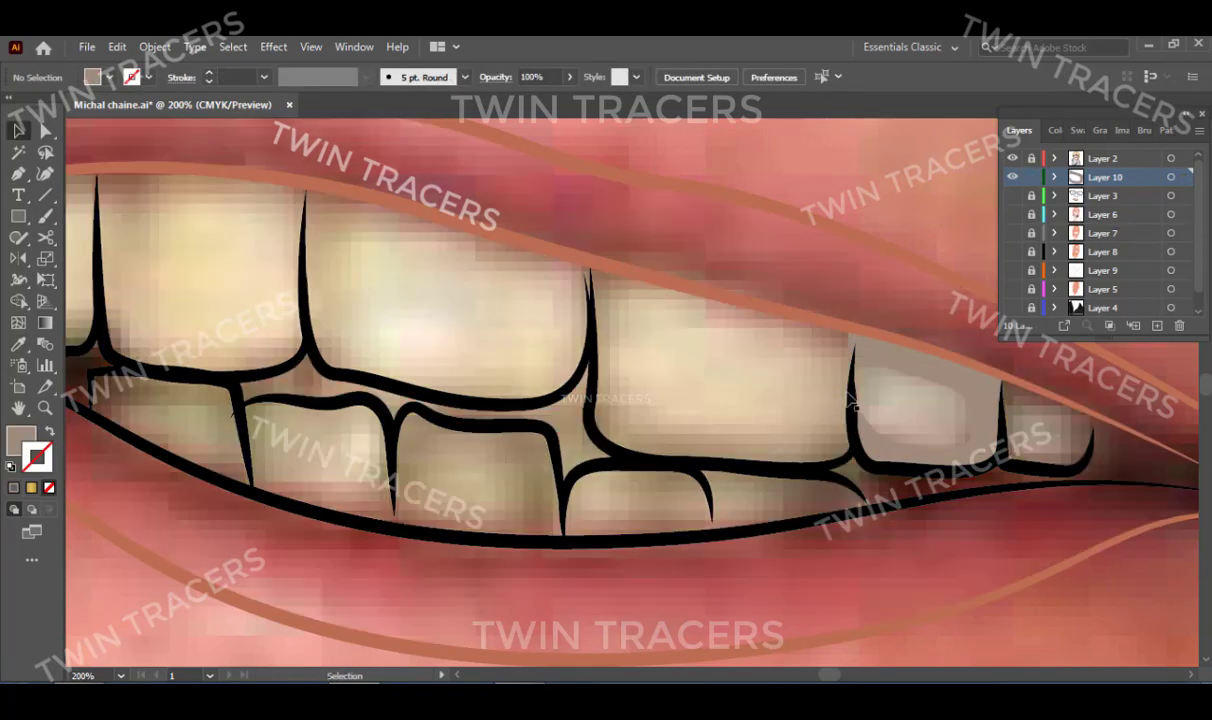
{"action": "left_click", "coordinate": [533, 463]}
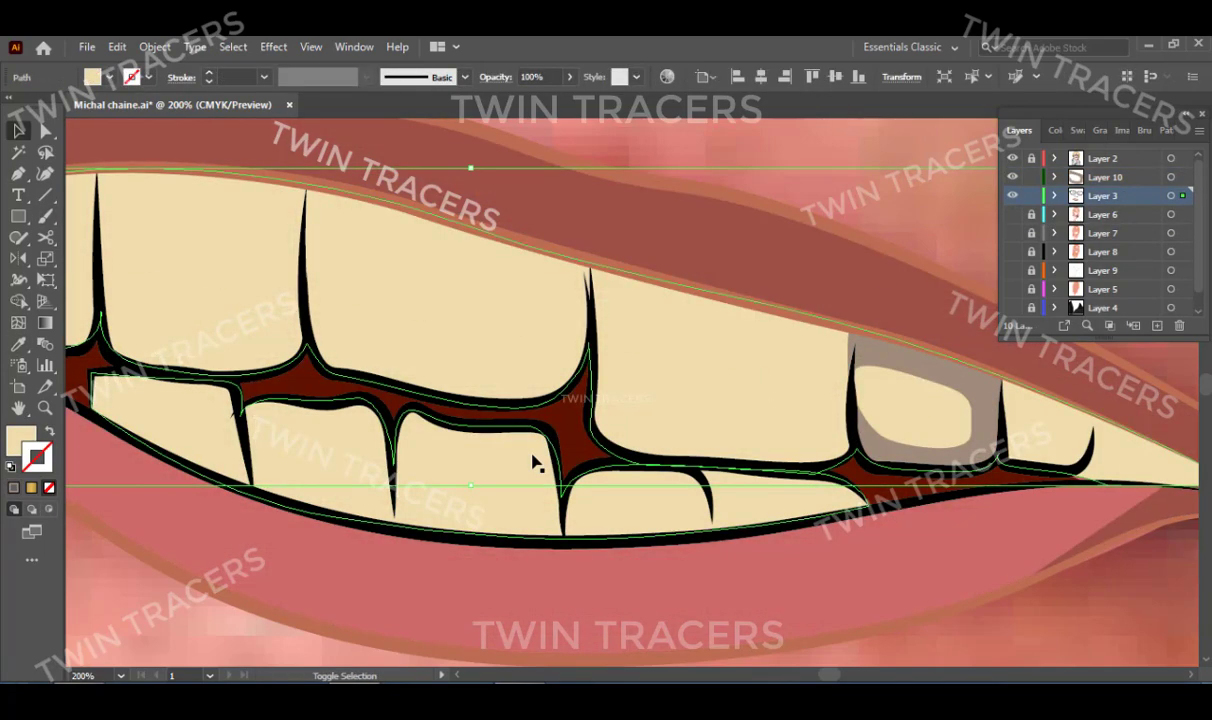
Trace and close a second tooth shade shape, swapping its fill and stroke.
{"action": "left_click", "coordinate": [1013, 195]}
{"action": "left_click", "coordinate": [990, 175]}
{"action": "left_click", "coordinate": [1013, 195]}
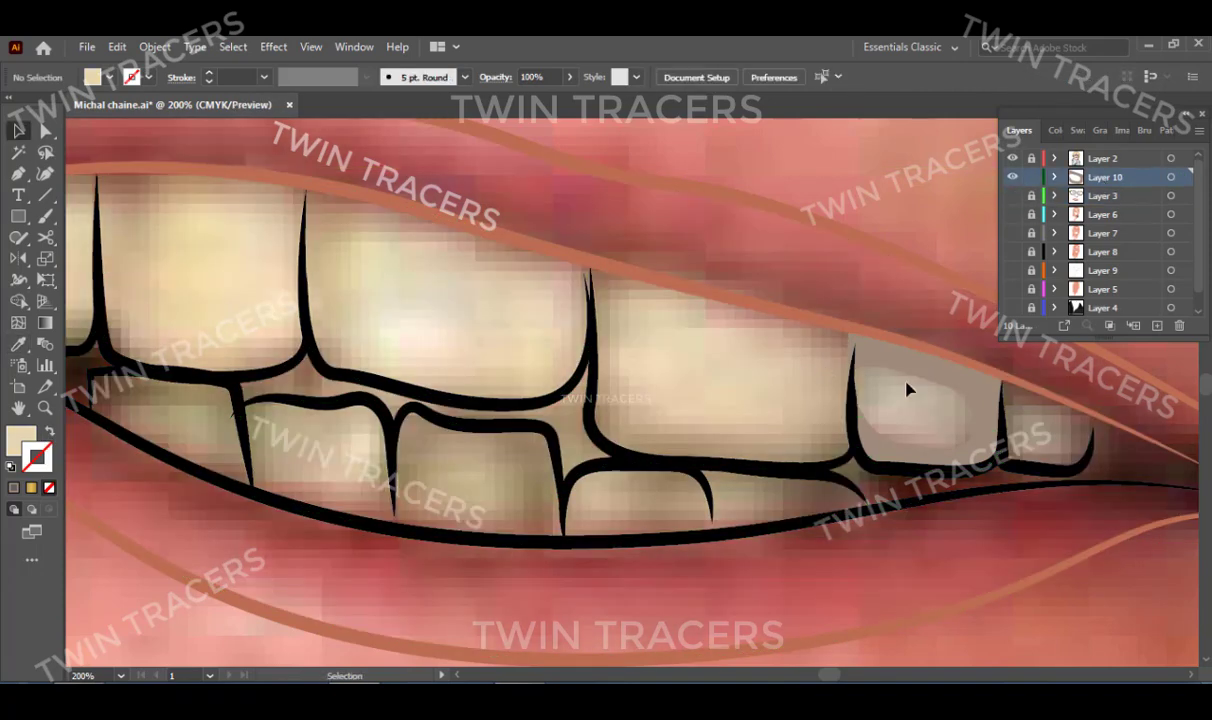
{"action": "left_click", "coordinate": [997, 379]}
{"action": "left_click", "coordinate": [1045, 394]}
{"action": "key", "text": "shift+x"}
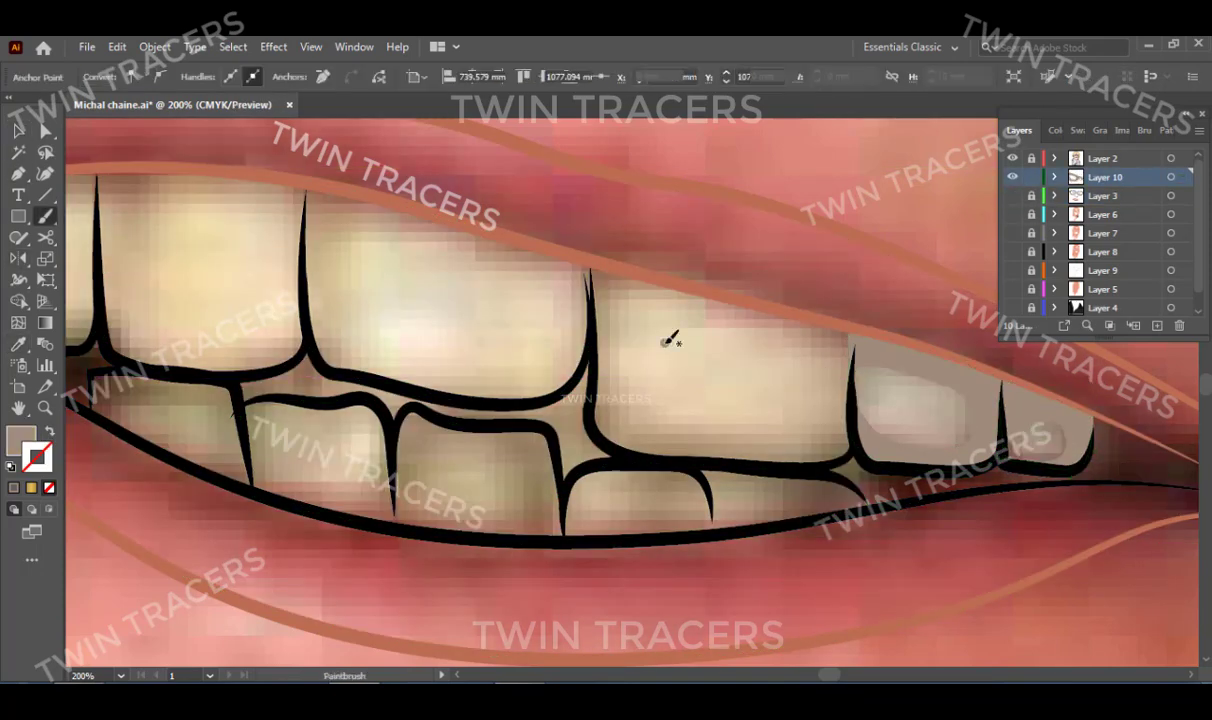
{"action": "key", "text": "v"}
{"action": "left_click", "coordinate": [660, 335]}
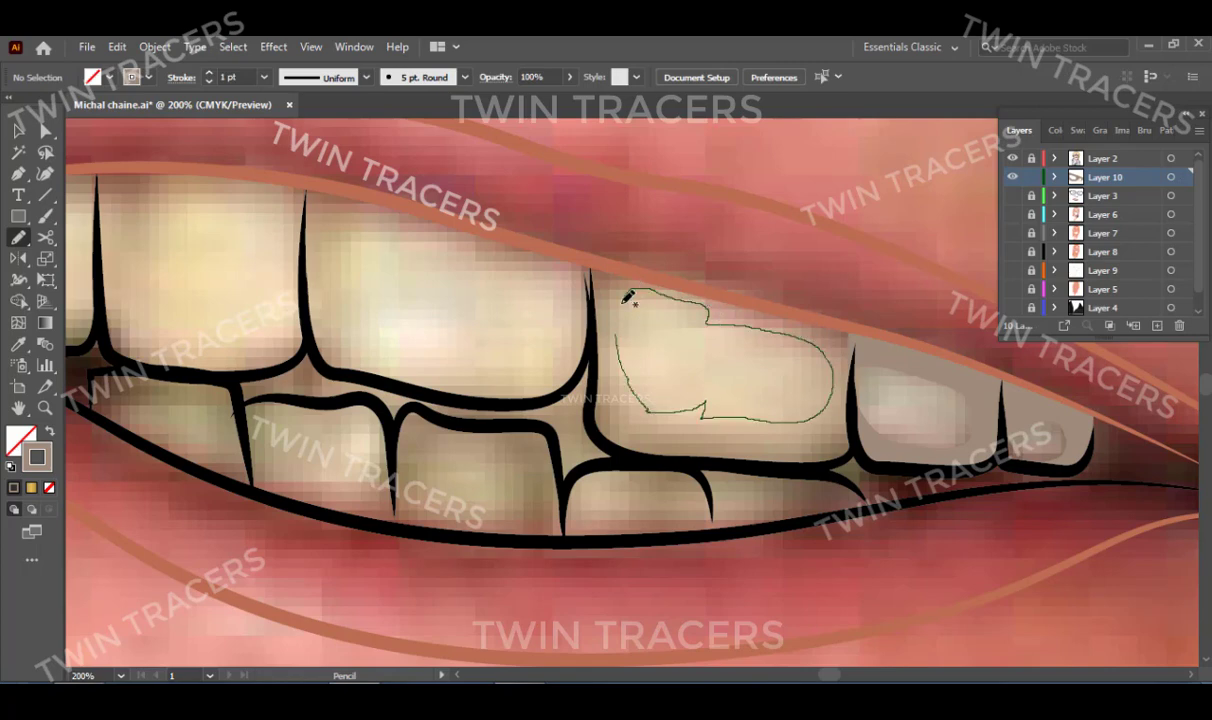
Trace another tooth shade outline with the Pen tool over the lower teeth.
{"action": "key", "text": "p"}
{"action": "left_click", "coordinate": [588, 265]}
{"action": "left_click", "coordinate": [849, 326]}
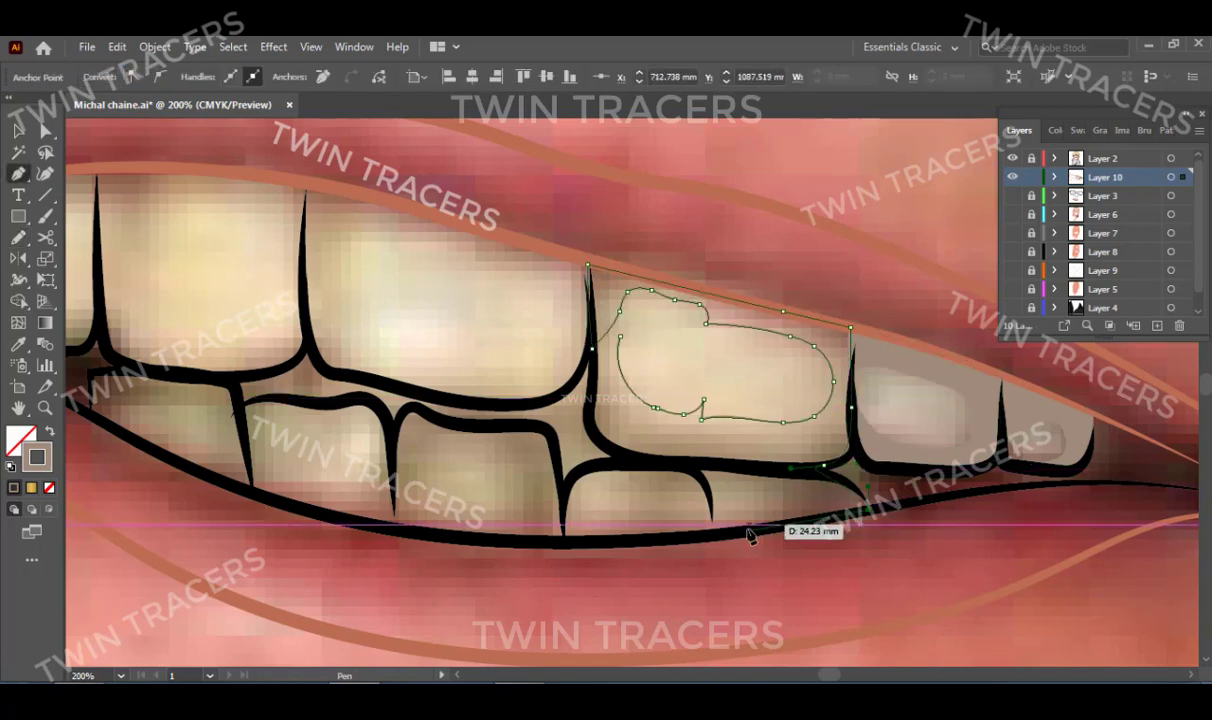
{"action": "left_click", "coordinate": [617, 393], "text": "ctrl"}
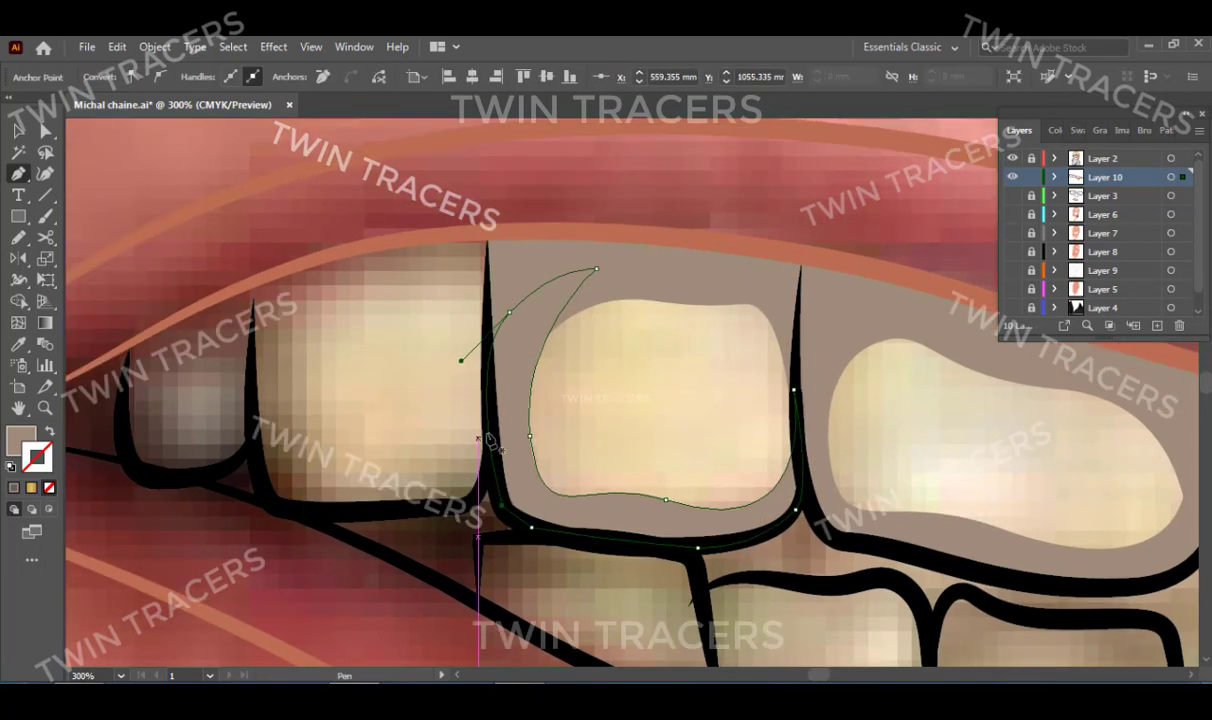
{"action": "left_click", "coordinate": [489, 440]}
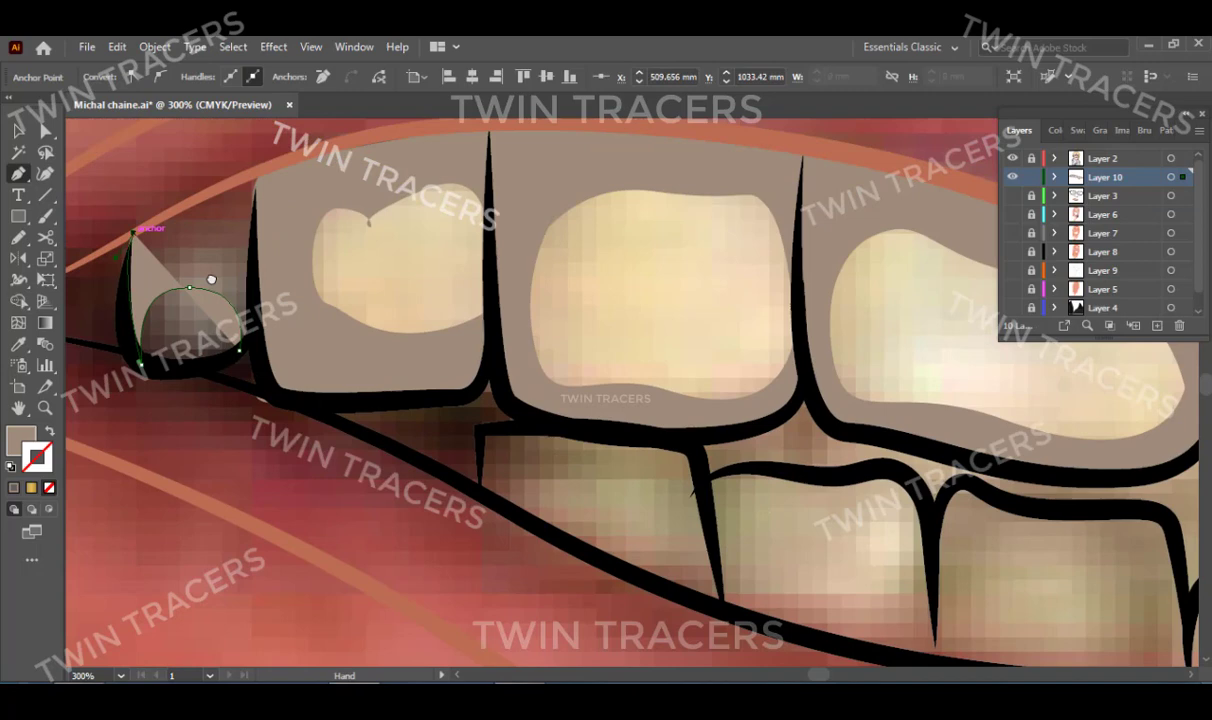
{"action": "left_click_drag", "start_coordinate": [211, 279], "coordinate": [148, 300]}
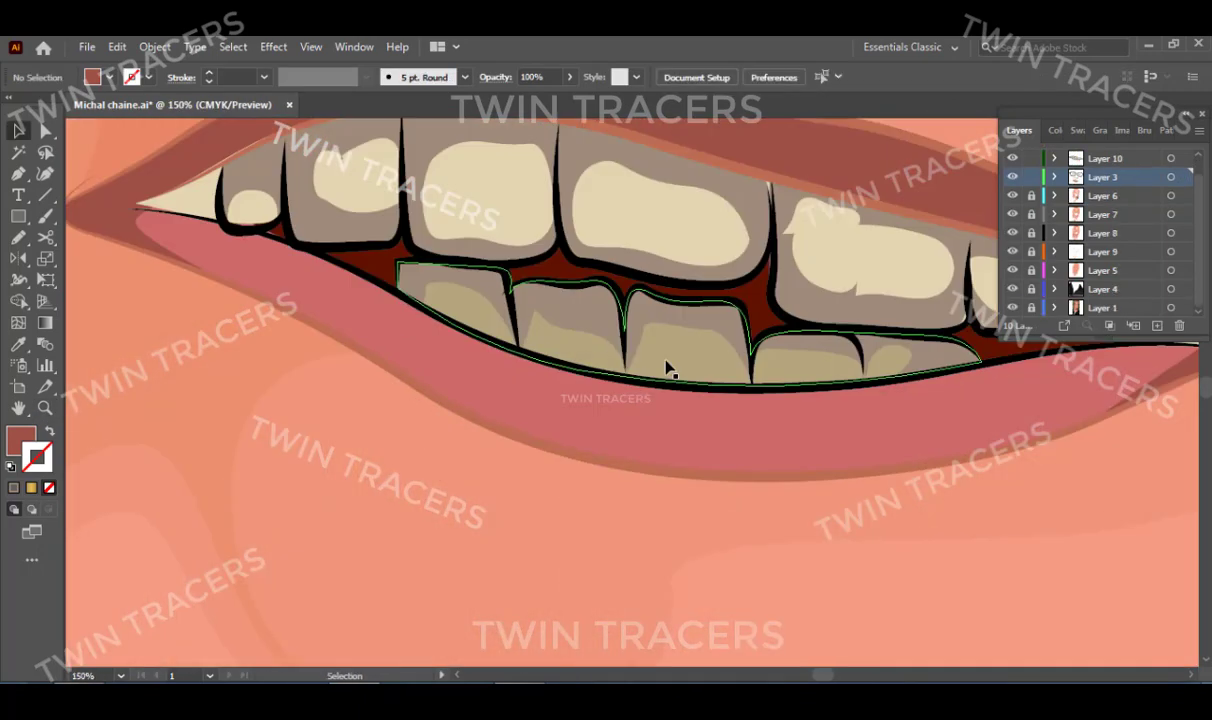
Fill the lower teeth shape with the sampled cream colour and zoom out.
{"action": "left_click", "coordinate": [668, 368]}
{"action": "key", "text": "i"}
{"action": "left_click", "coordinate": [650, 215]}
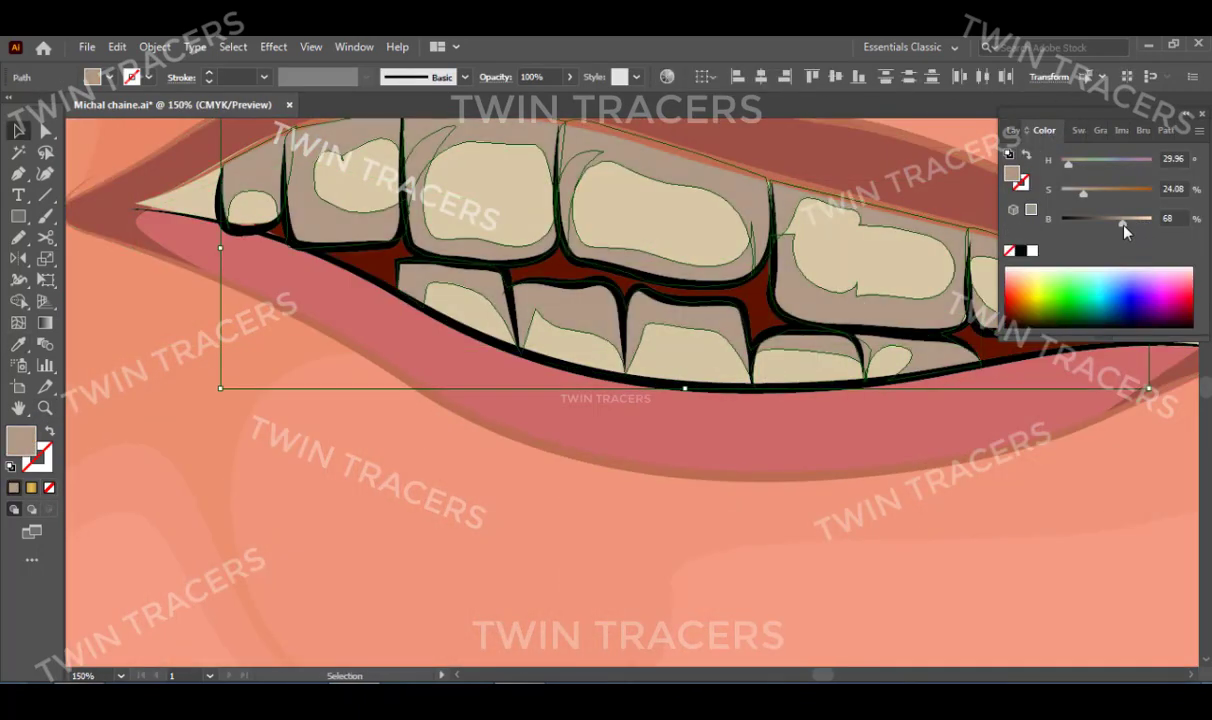
{"action": "key", "text": "Return"}
Zoom in on the eye, hide the coloured artwork and remove the iris fill.
{"action": "left_click", "coordinate": [728, 373]}
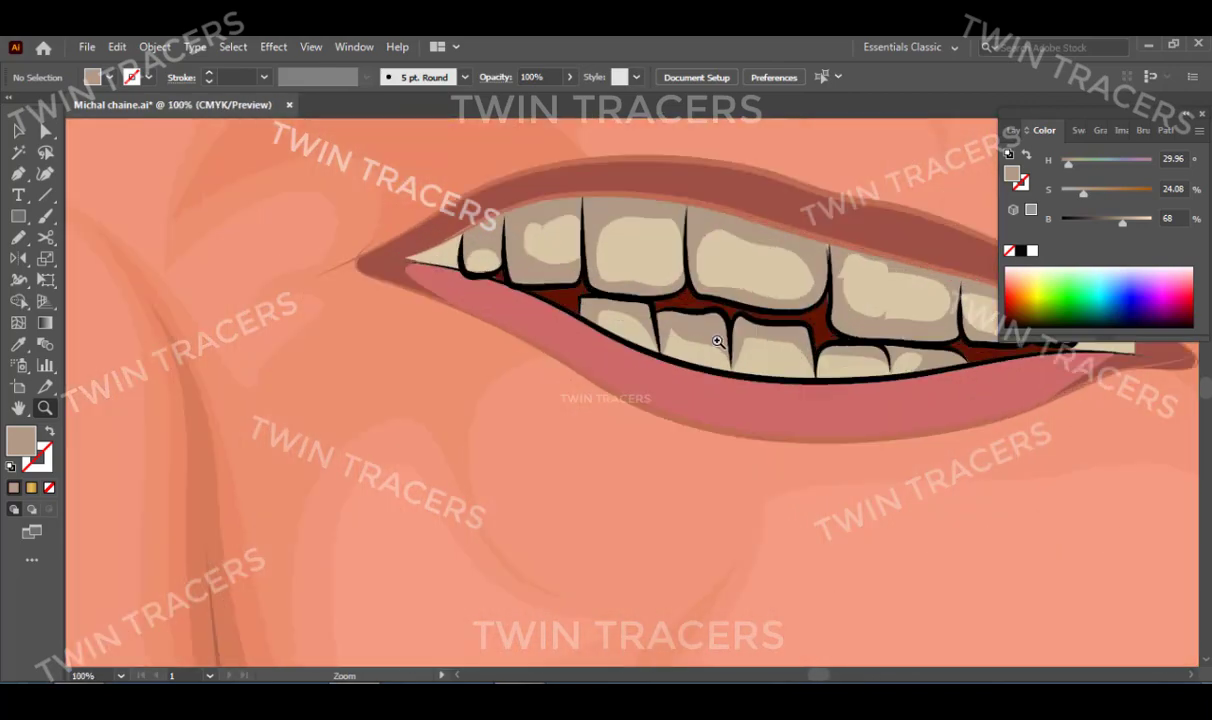
{"action": "left_click", "coordinate": [803, 360]}
{"action": "left_click", "coordinate": [695, 289]}
{"action": "key", "text": "F7"}
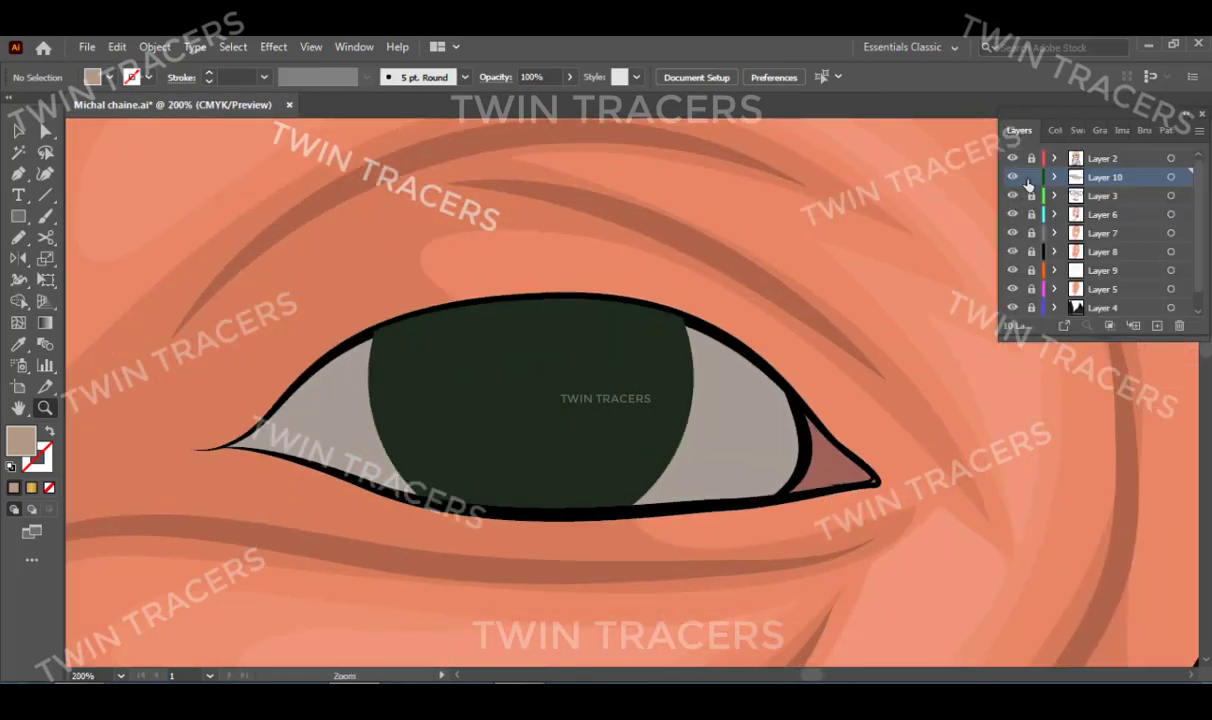
{"action": "left_click", "coordinate": [1012, 177], "text": "alt"}
{"action": "scroll", "coordinate": [1012, 165], "scroll_direction": "down", "scroll_amount": 1}
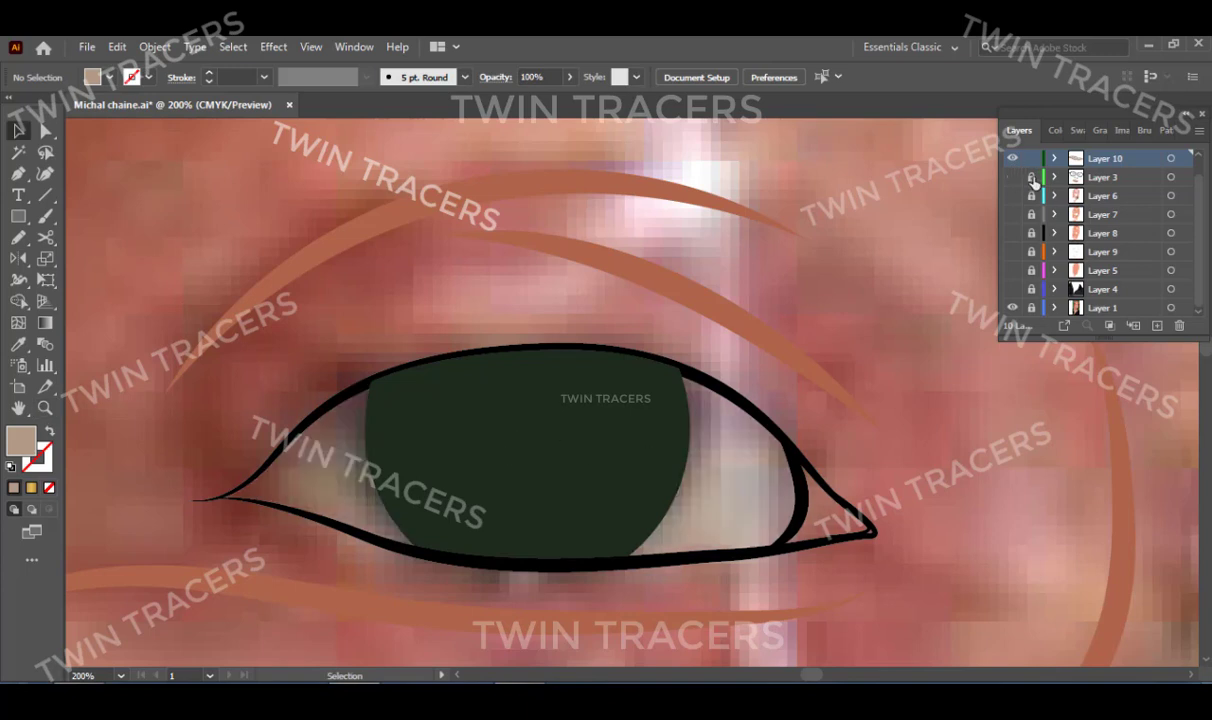
{"action": "scroll", "coordinate": [1030, 190], "scroll_direction": "up", "scroll_amount": 1}
{"action": "left_click", "coordinate": [1013, 158]}
{"action": "key", "text": "slash"}
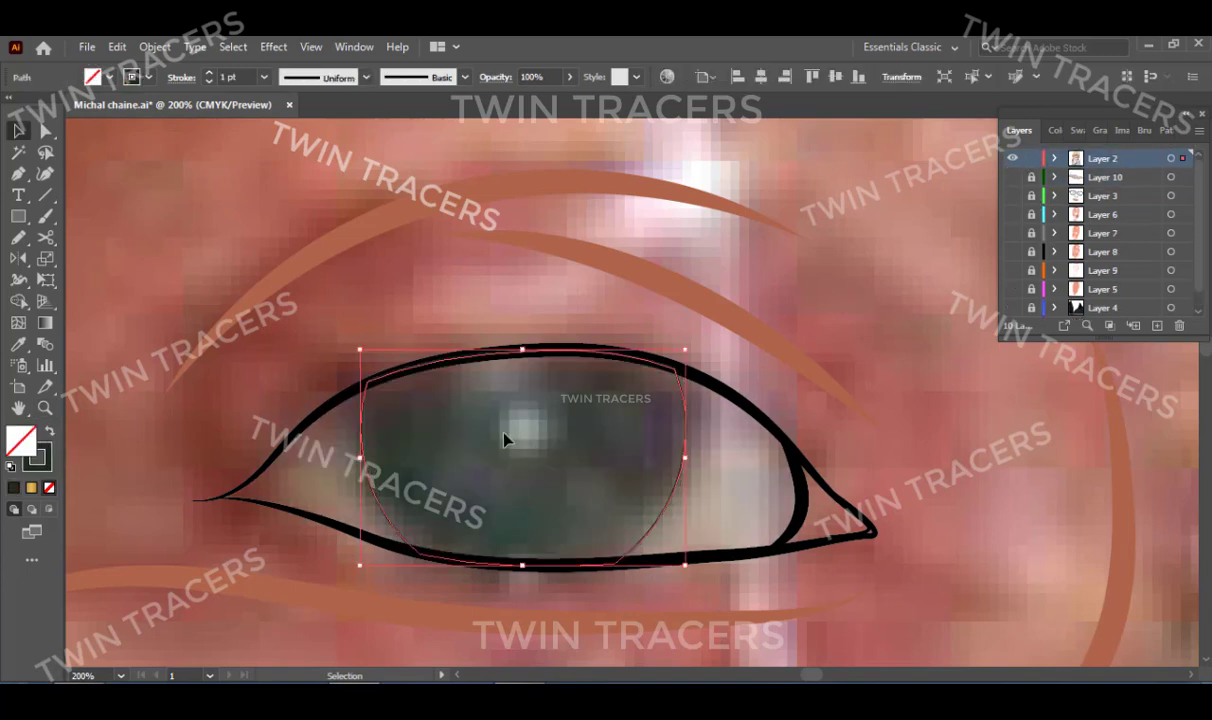
Draw a small round highlight and a crescent highlight on the iris.
{"action": "key", "text": "p"}
{"action": "scroll", "coordinate": [560, 415], "scroll_direction": "down", "scroll_amount": 1}
{"action": "left_click_drag", "start_coordinate": [537, 398], "coordinate": [545, 410]}
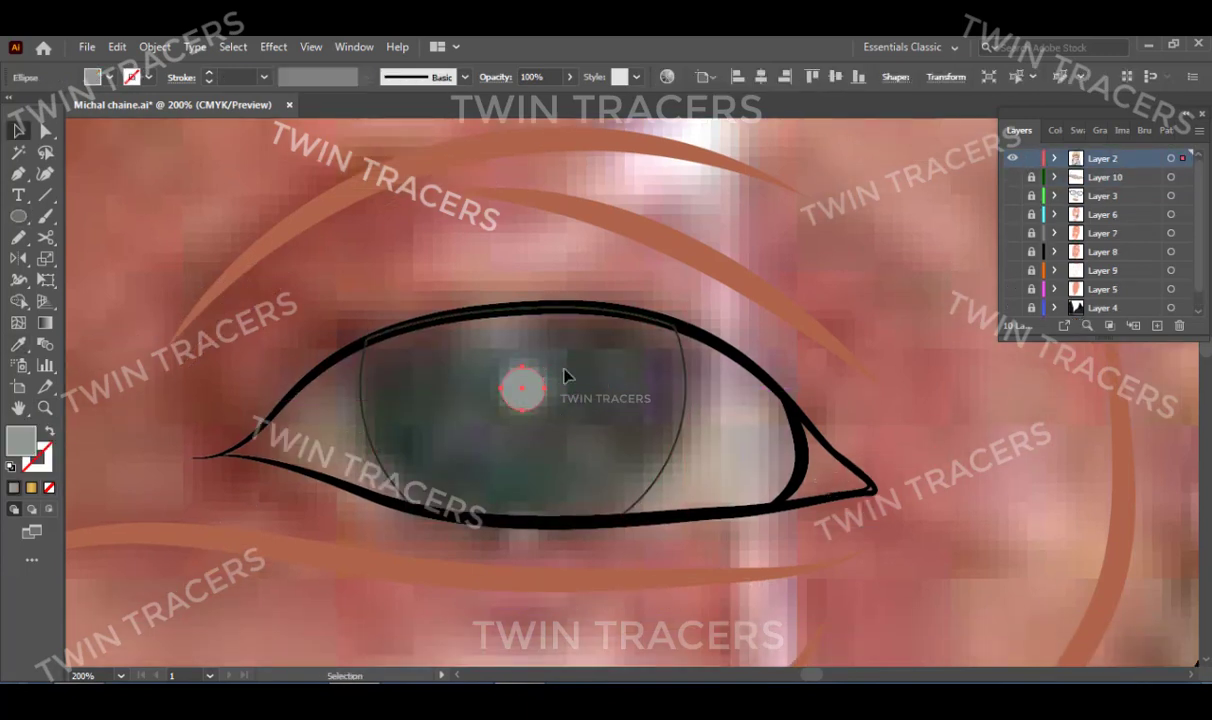
{"action": "key", "text": "v"}
{"action": "scroll", "coordinate": [540, 215], "scroll_direction": "up", "scroll_amount": 1}
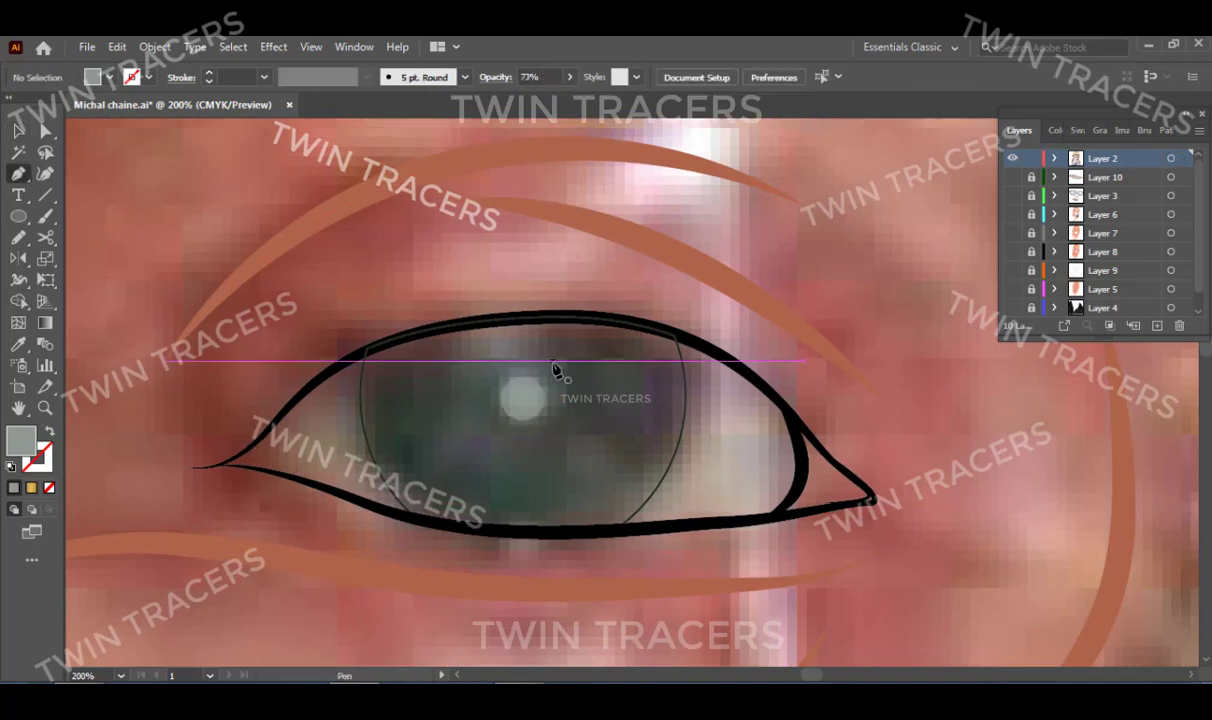
{"action": "left_click", "coordinate": [553, 362]}
{"action": "left_click_drag", "start_coordinate": [627, 481], "coordinate": [614, 568]}
{"action": "left_click", "coordinate": [553, 362]}
{"action": "key", "text": "v"}
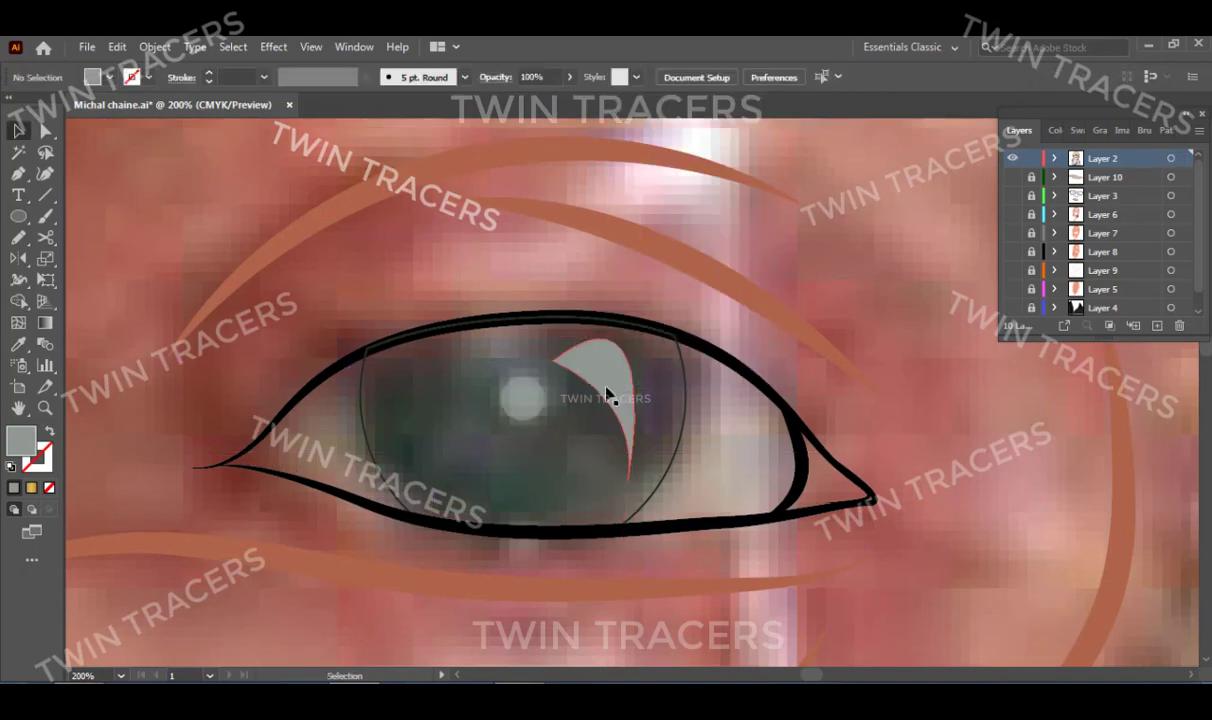
Mirror a copy of the crescent onto the iris's left side and show the artwork again.
{"action": "right_click", "coordinate": [592, 360]}
{"action": "left_click", "coordinate": [790, 458]}
{"action": "left_click", "coordinate": [500, 476]}
{"action": "left_click_drag", "start_coordinate": [632, 340], "coordinate": [490, 350]}
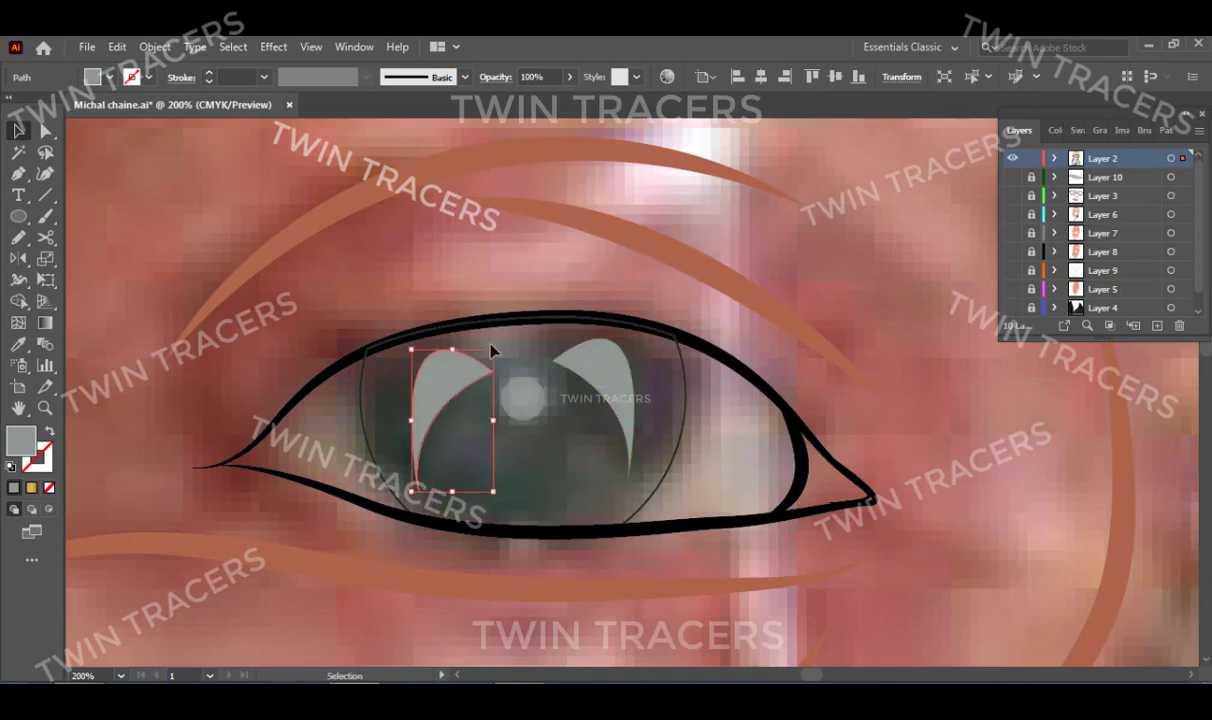
{"action": "left_click_drag", "start_coordinate": [436, 428], "coordinate": [436, 428]}
{"action": "left_click", "coordinate": [657, 490]}
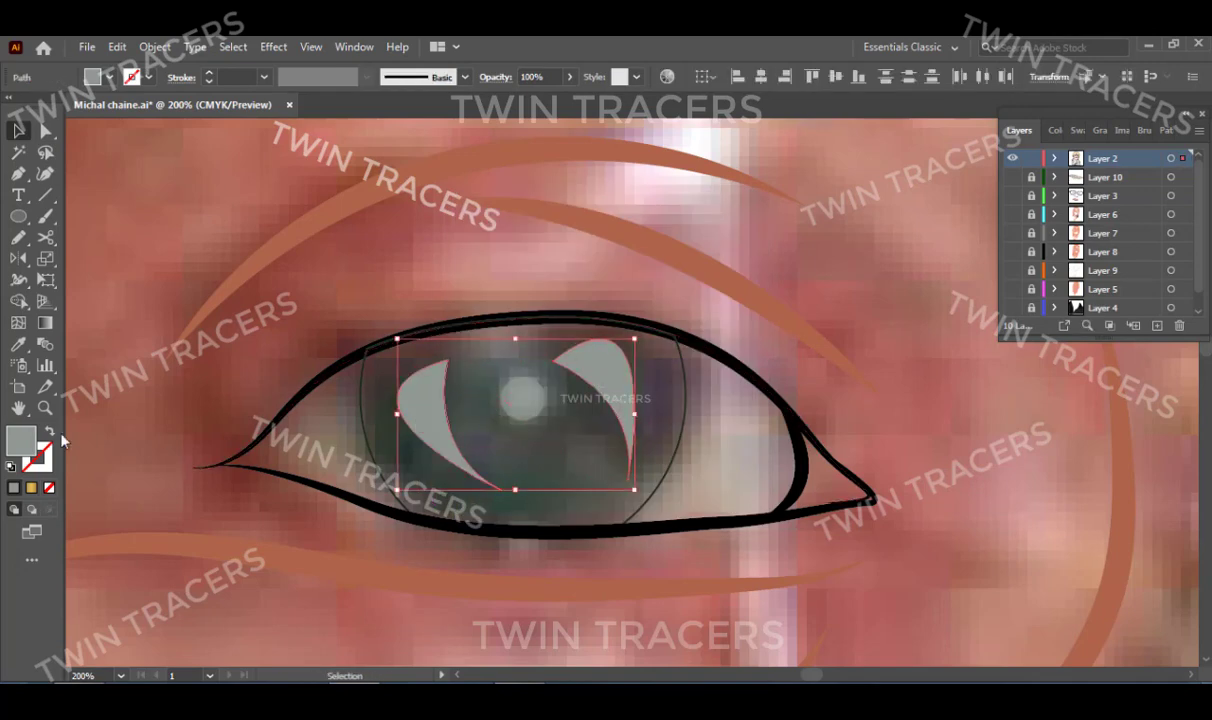
{"action": "left_click", "coordinate": [380, 500]}
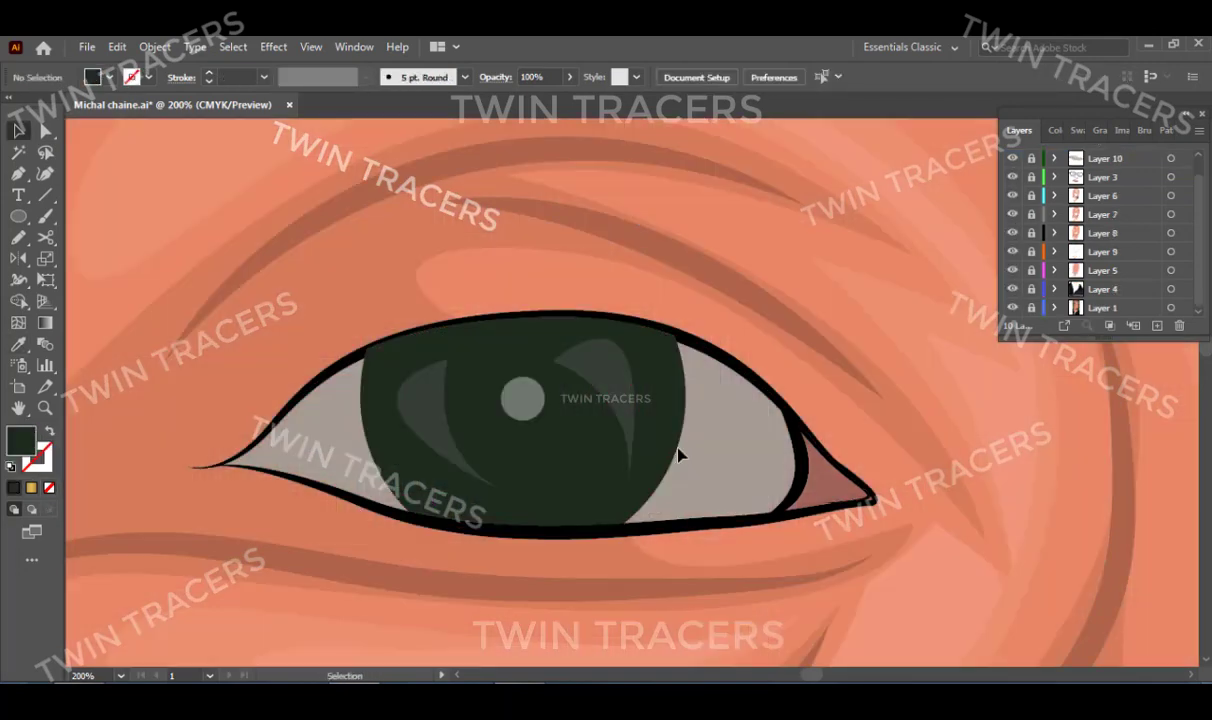
Draw a grey shadow shape over the upper white of the first eye.
{"action": "left_click", "coordinate": [573, 495]}
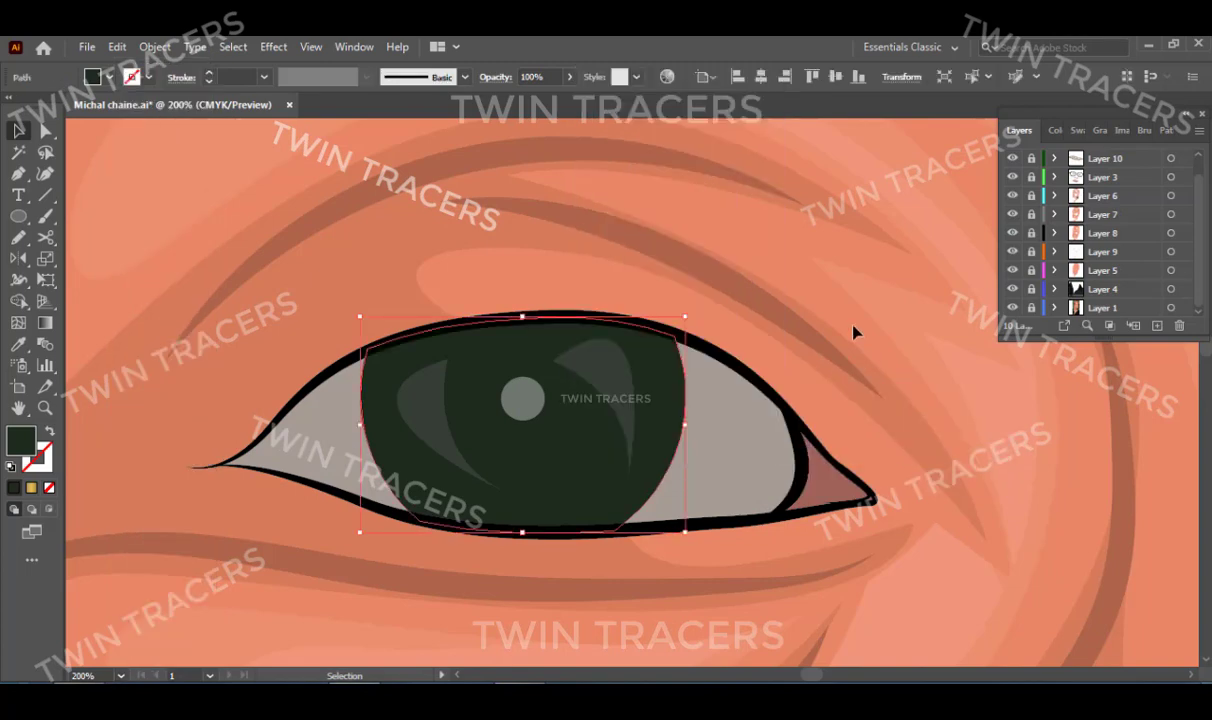
{"action": "key", "text": "ctrl+0"}
{"action": "left_click", "coordinate": [630, 367]}
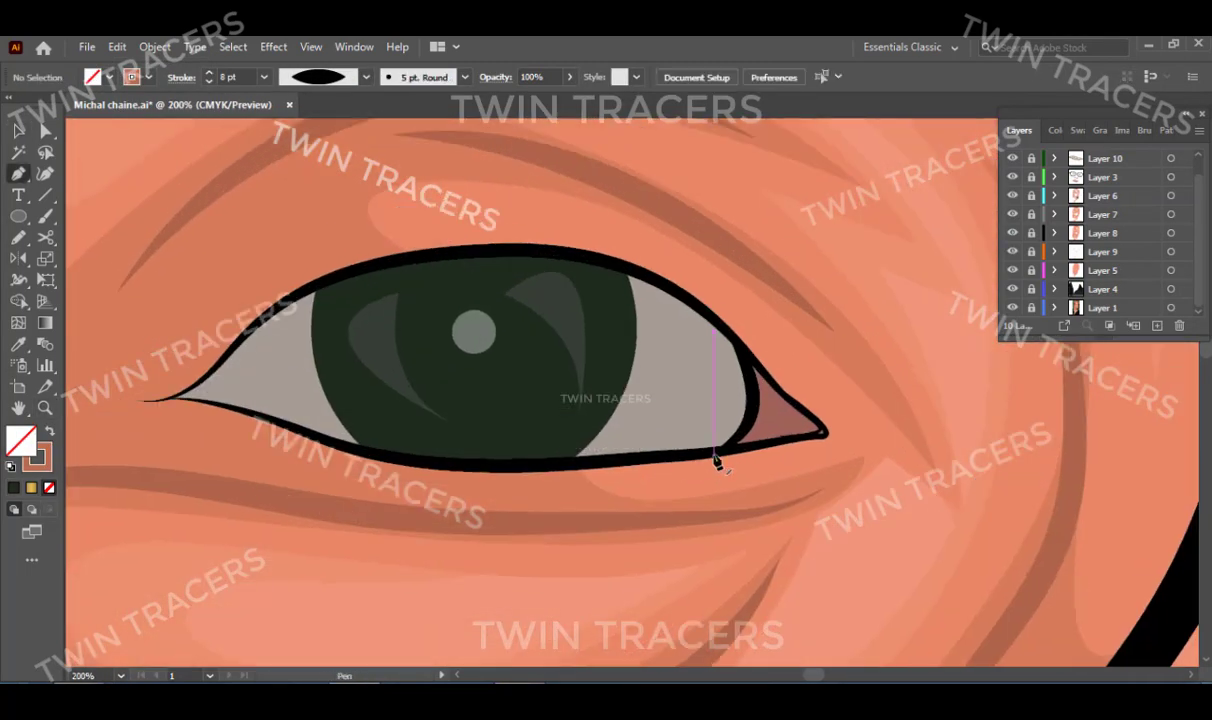
{"action": "scroll", "coordinate": [1034, 183], "scroll_direction": "up", "scroll_amount": 1}
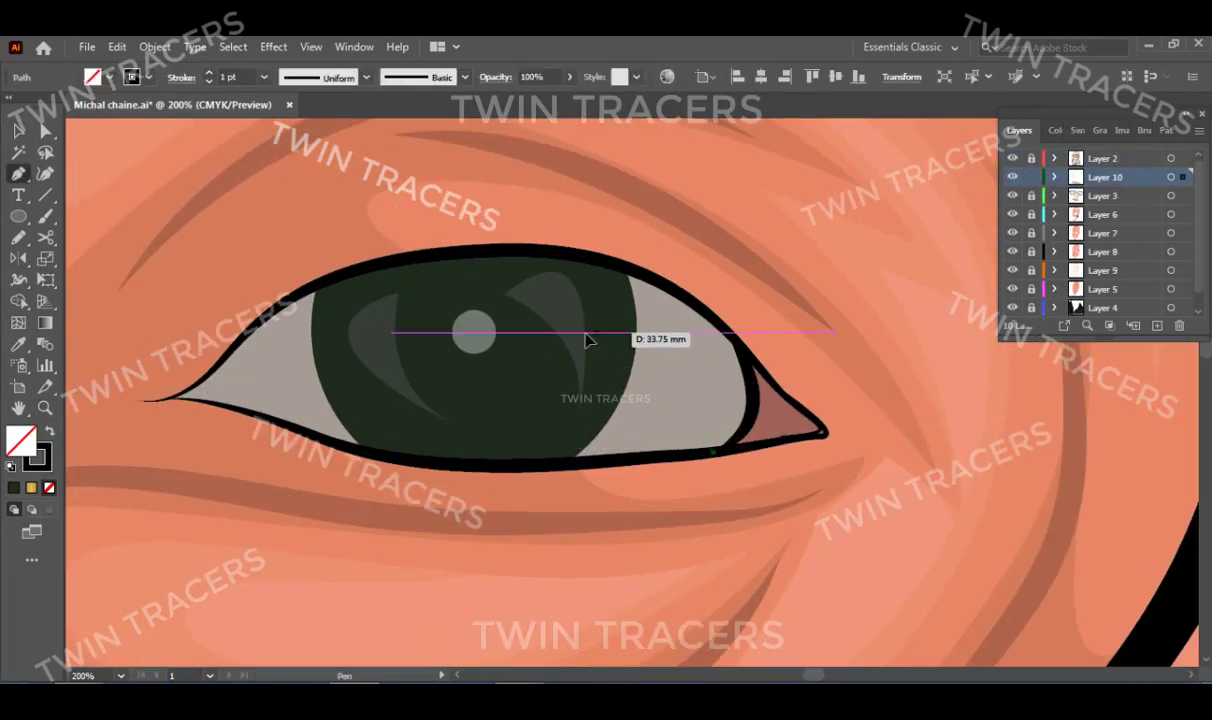
{"action": "left_click_drag", "start_coordinate": [595, 332], "coordinate": [757, 371]}
{"action": "left_click_drag", "start_coordinate": [175, 398], "coordinate": [231, 352]}
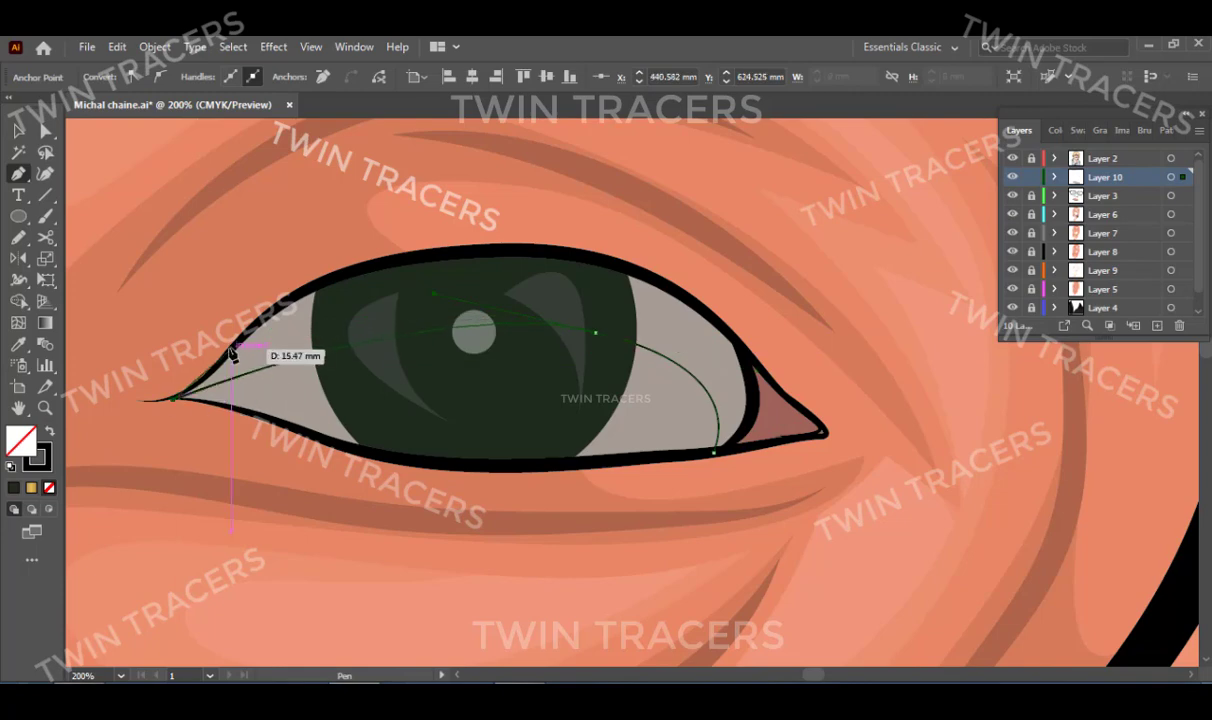
{"action": "left_click", "coordinate": [713, 452]}
Draw the matching shadow shape across the upper white of the second eye.
{"action": "left_click_drag", "start_coordinate": [243, 350], "coordinate": [717, 365]}
{"action": "left_click", "coordinate": [1000, 452]}
{"action": "left_click_drag", "start_coordinate": [458, 410], "coordinate": [446, 508]}
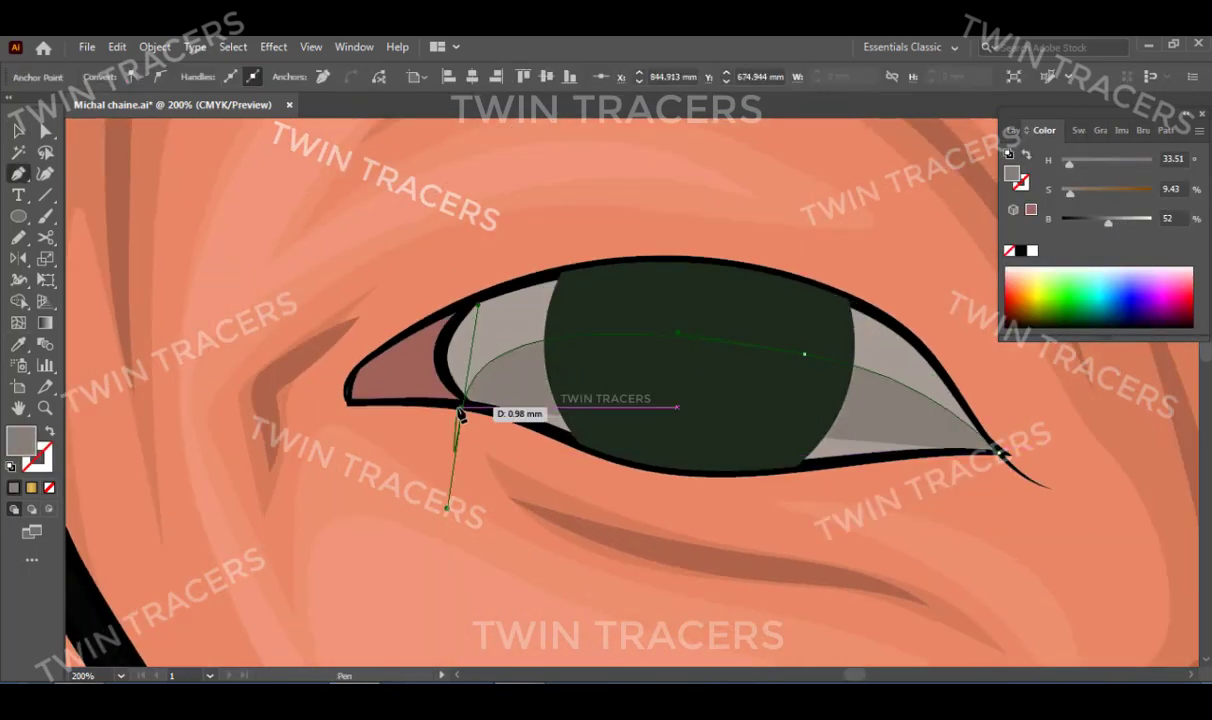
{"action": "left_click_drag", "start_coordinate": [495, 279], "coordinate": [628, 268]}
{"action": "left_click", "coordinate": [979, 401]}
{"action": "key", "text": "v"}
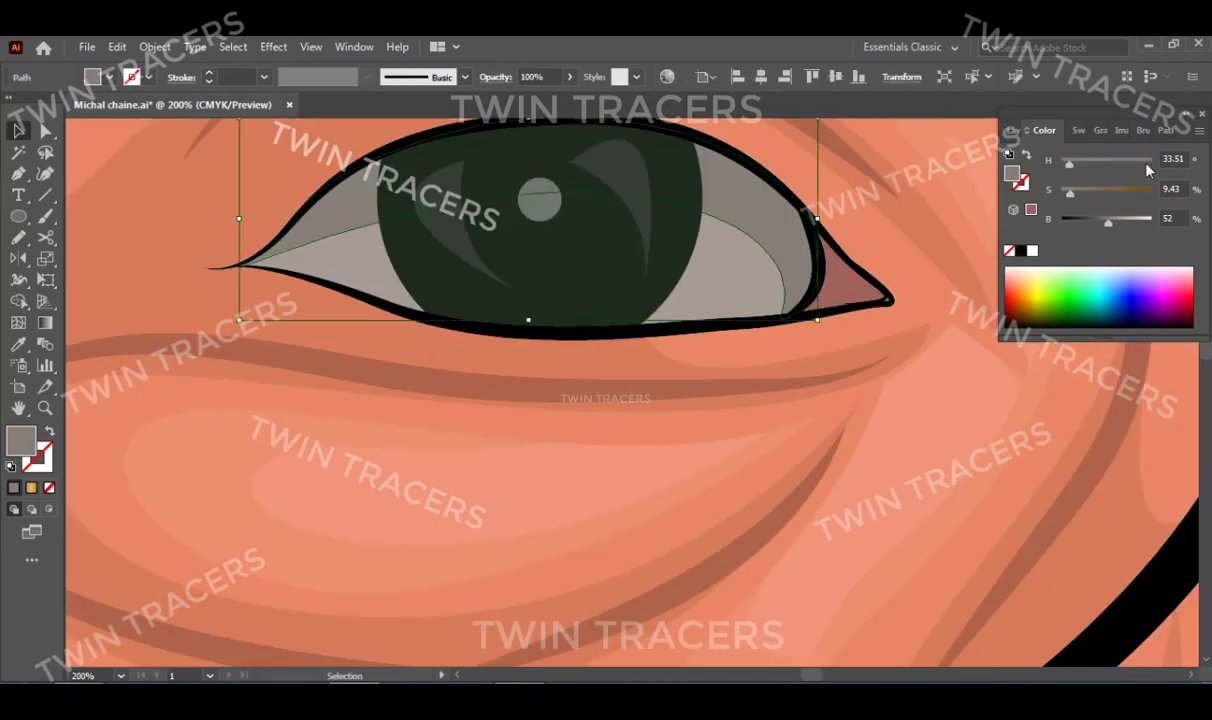
Place the iris highlight crescent onto the other eye and select both highlights.
{"action": "left_click", "coordinate": [1015, 130]}
{"action": "left_click", "coordinate": [615, 190], "text": "shift"}
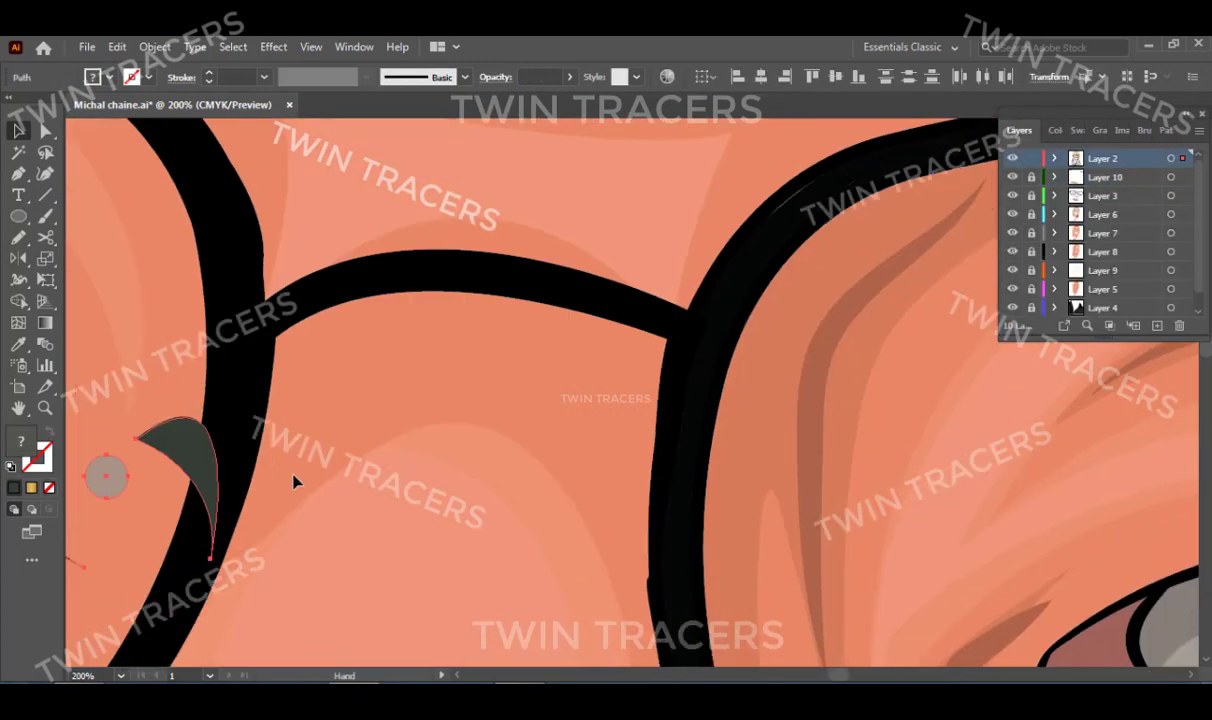
{"action": "left_click_drag", "start_coordinate": [450, 228], "coordinate": [893, 447]}
{"action": "left_click", "coordinate": [850, 302]}
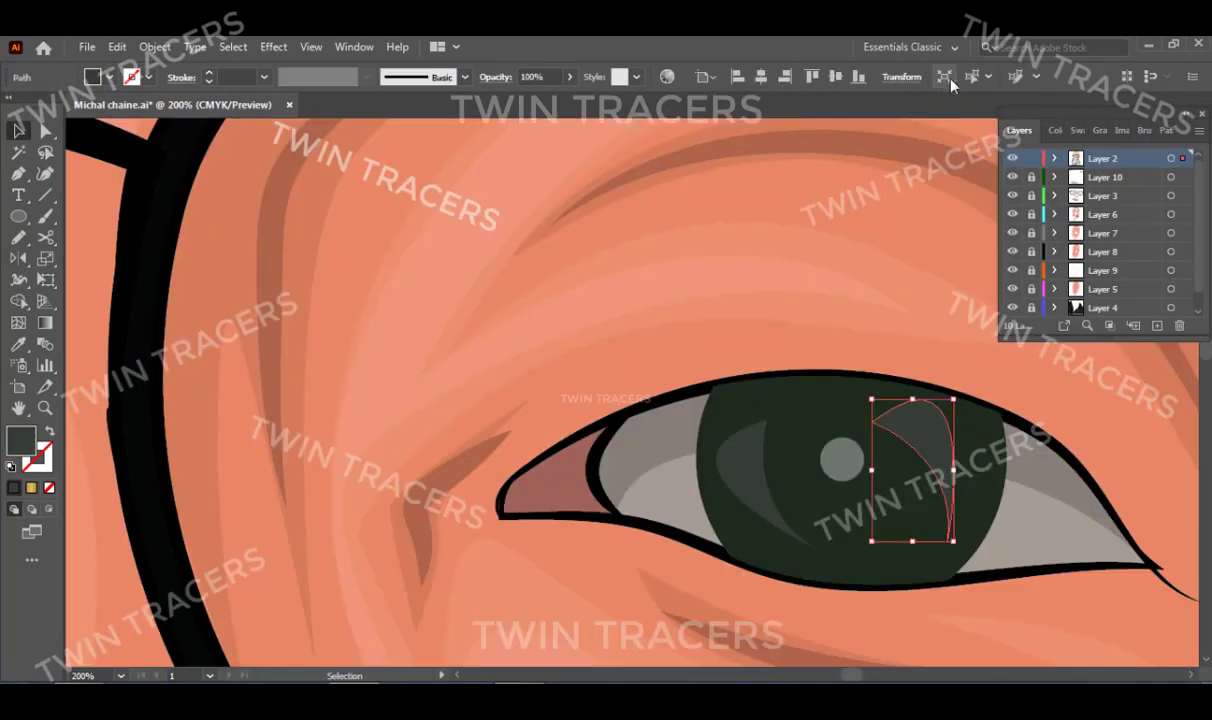
{"action": "left_click", "coordinate": [944, 77]}
{"action": "left_click", "coordinate": [1044, 130]}
Fit the portrait in view and check the eye shape's grey in the colour settings.
{"action": "key", "text": "ctrl+0"}
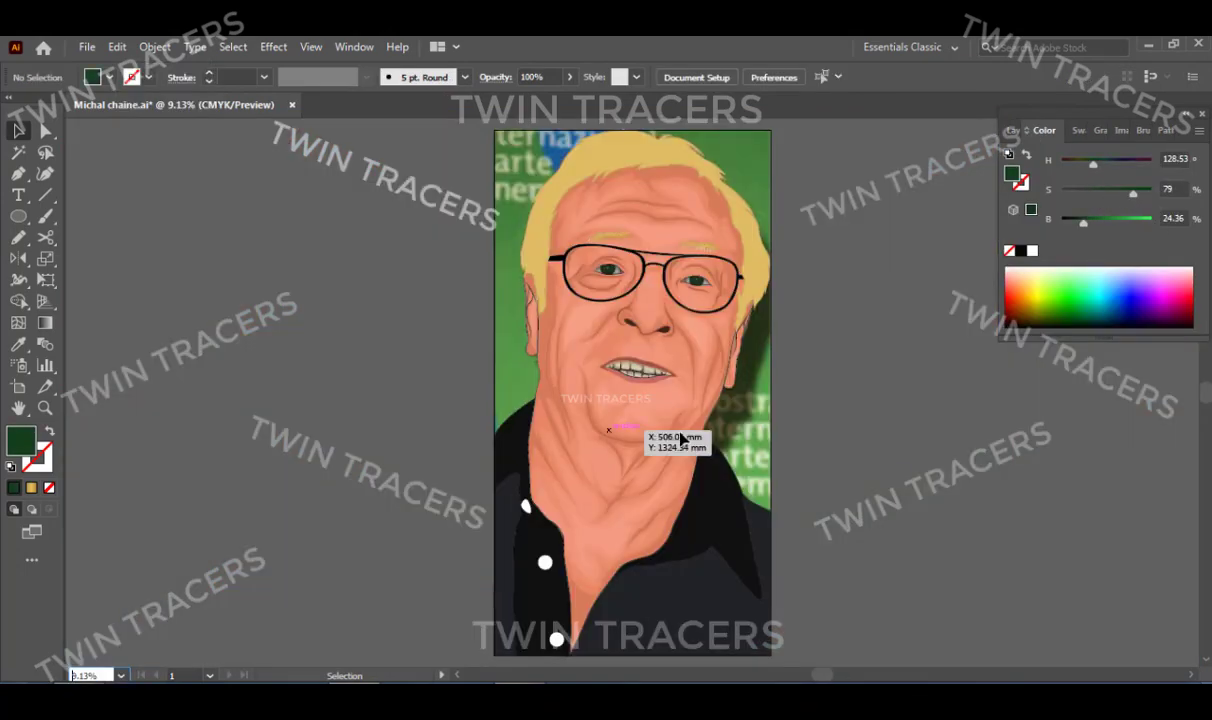
{"action": "scroll", "coordinate": [650, 360], "scroll_direction": "up", "scroll_amount": 5}
{"action": "scroll", "coordinate": [650, 360], "scroll_direction": "up", "scroll_amount": 5}
{"action": "key", "text": "ctrl+0"}
{"action": "left_click", "coordinate": [1013, 130]}
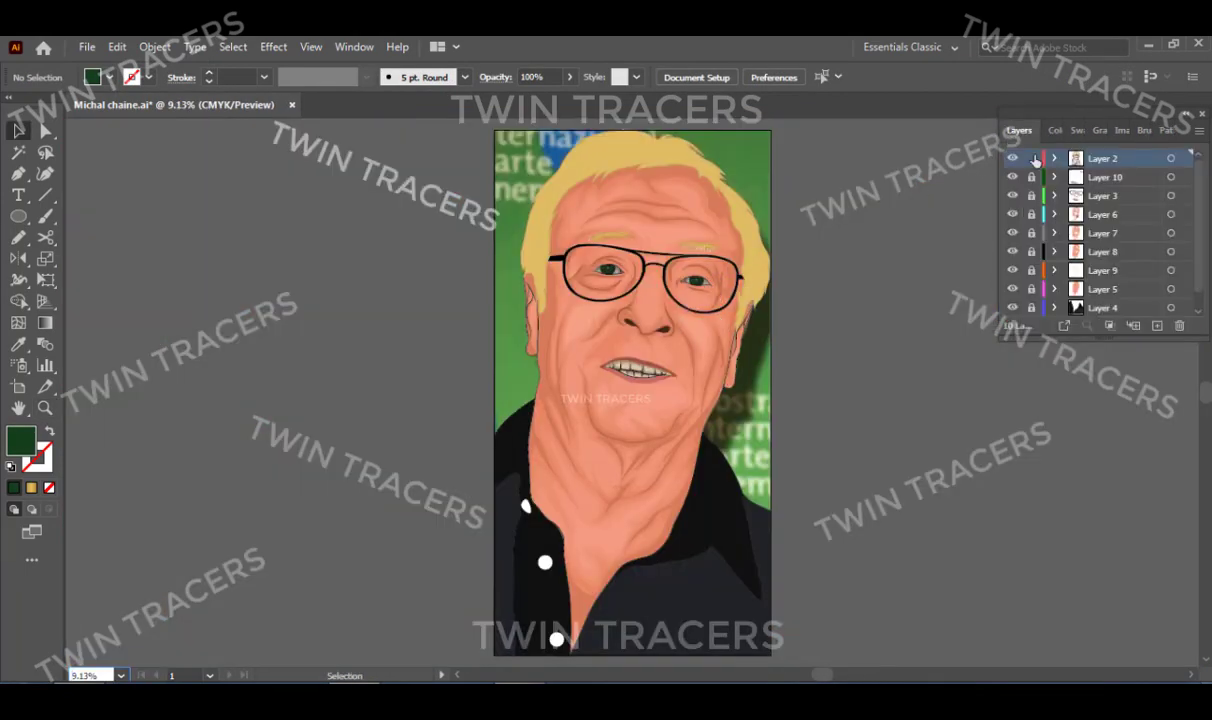
{"action": "left_click", "coordinate": [1182, 176]}
{"action": "left_click", "coordinate": [1044, 130]}
{"action": "scroll", "coordinate": [600, 392], "scroll_direction": "up", "scroll_amount": 5}
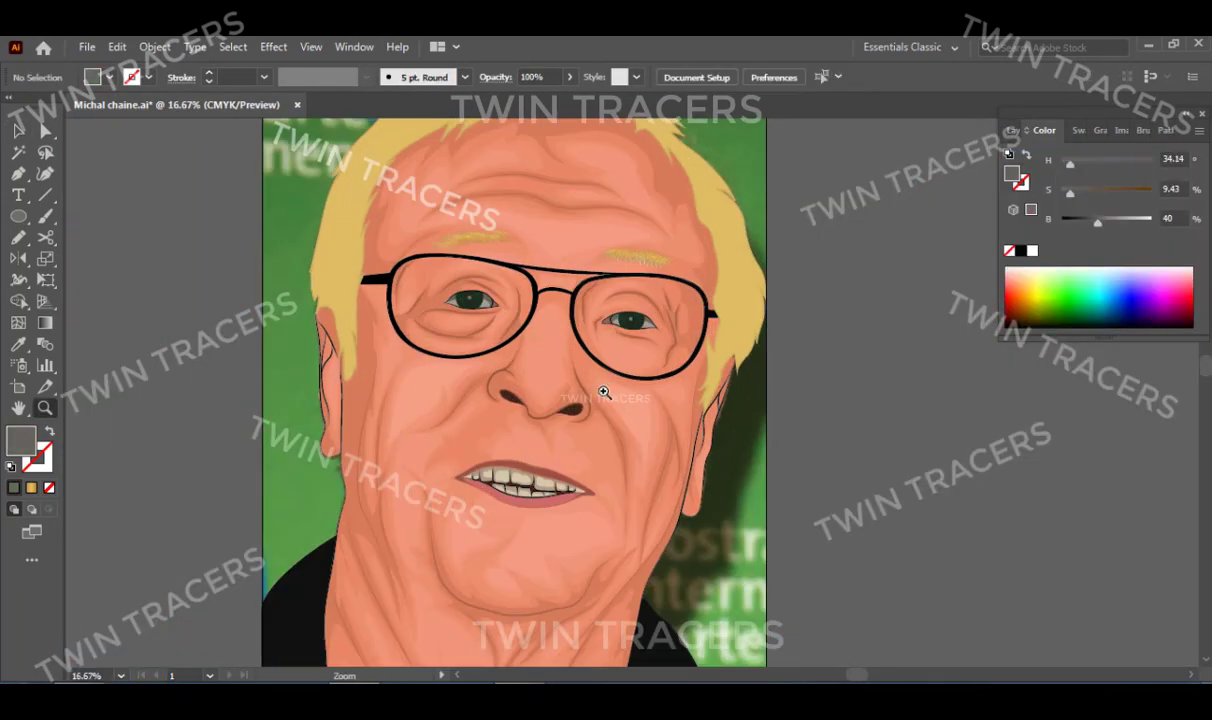
{"action": "scroll", "coordinate": [584, 360], "scroll_direction": "up", "scroll_amount": 3}
Give the lip outline a stroke colour sampled from the pink lower lip.
{"action": "left_click", "coordinate": [1019, 130]}
{"action": "left_click", "coordinate": [730, 315]}
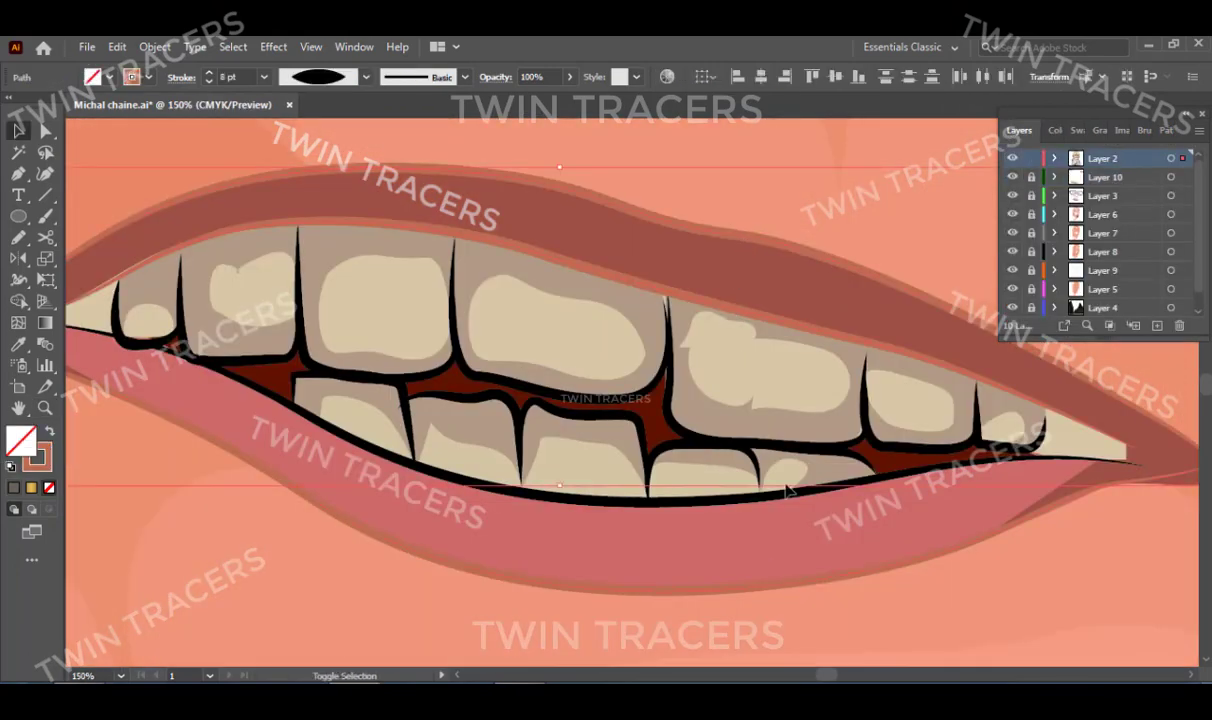
{"action": "key", "text": "i"}
{"action": "left_click", "coordinate": [600, 200]}
{"action": "left_click", "coordinate": [700, 480]}
{"action": "left_click", "coordinate": [1044, 130]}
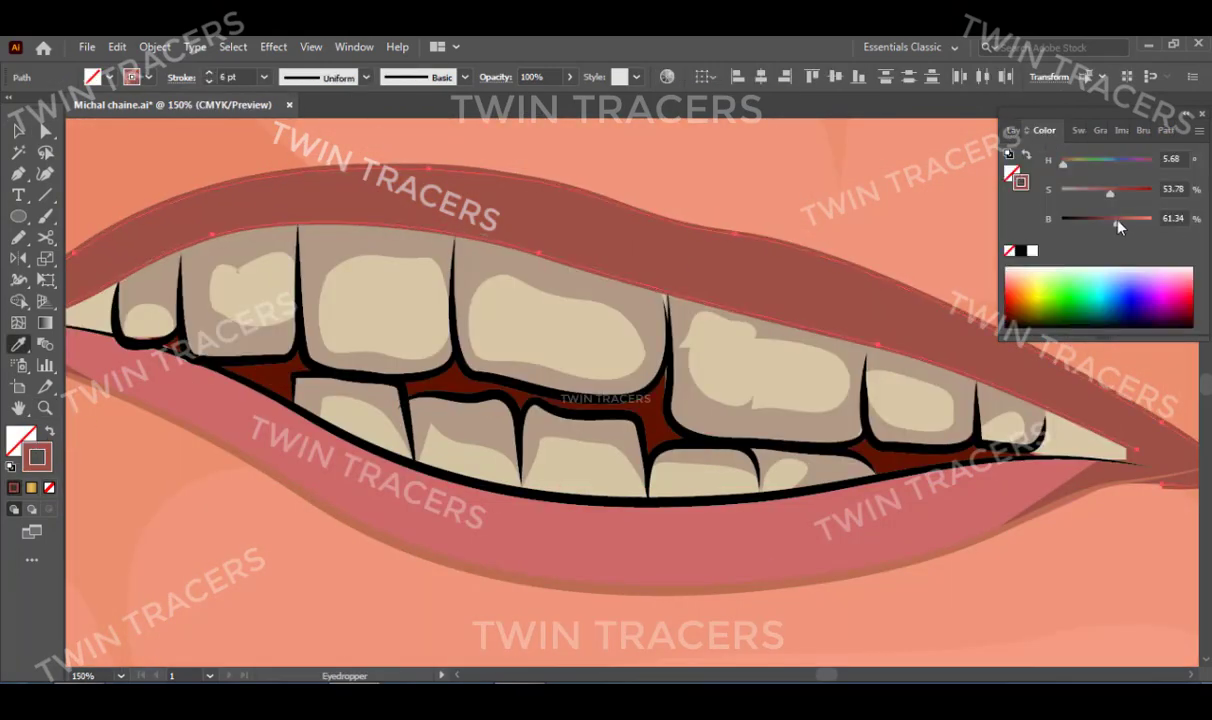
{"action": "left_click", "coordinate": [571, 530]}
Set the lip outline stroke to a Uniform profile at 7 pt and view it at 100%.
{"action": "left_click", "coordinate": [350, 77]}
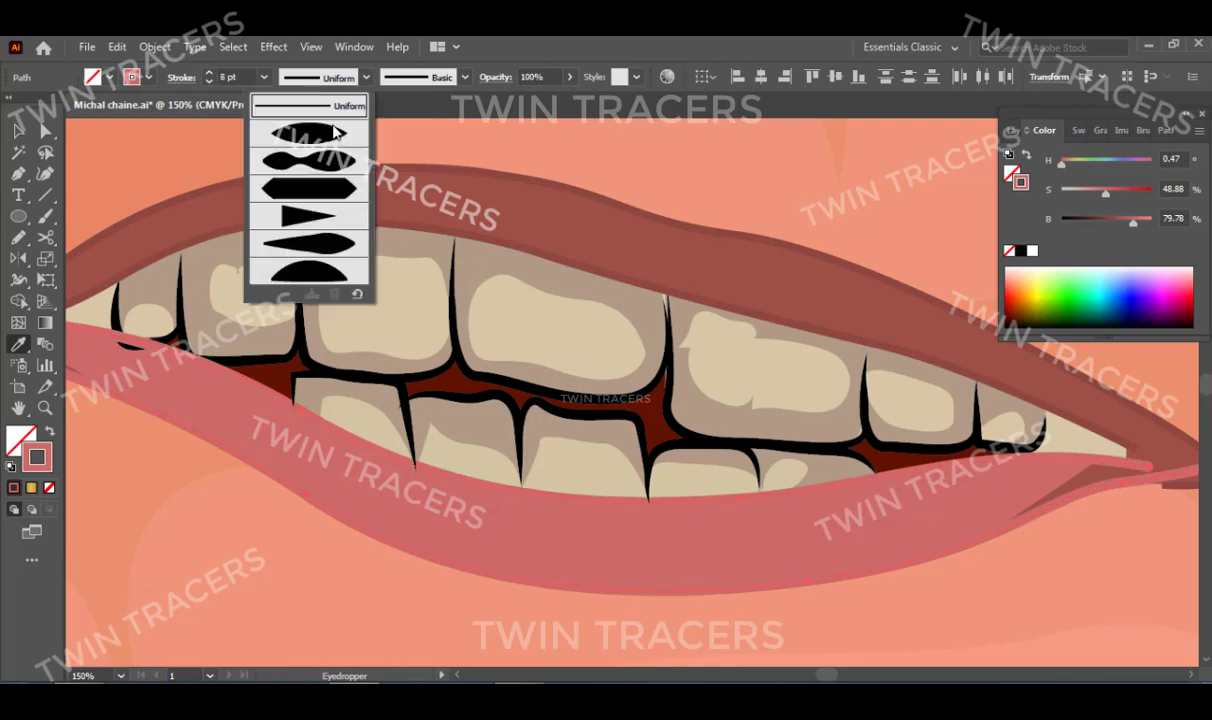
{"action": "left_click", "coordinate": [337, 132]}
{"action": "left_click", "coordinate": [208, 81]}
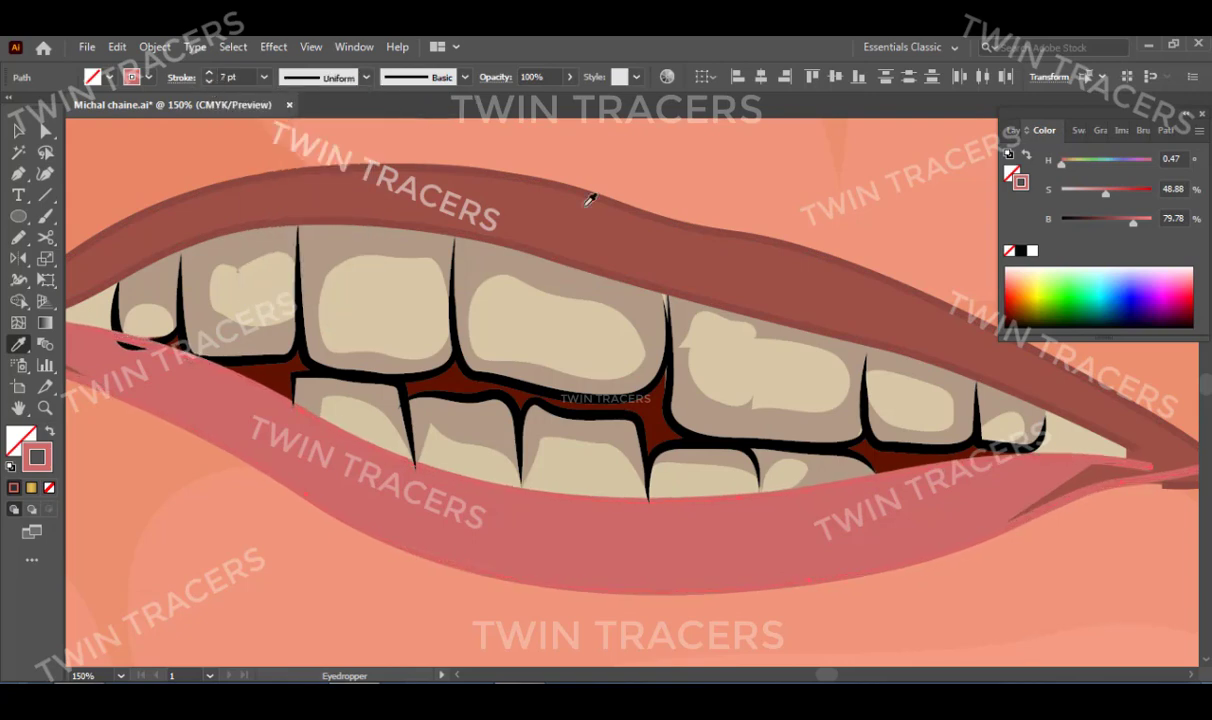
{"action": "key", "text": "ctrl+shift+a"}
{"action": "key", "text": "ctrl+1"}
{"action": "key", "text": "v"}
{"action": "left_click", "coordinate": [533, 395]}
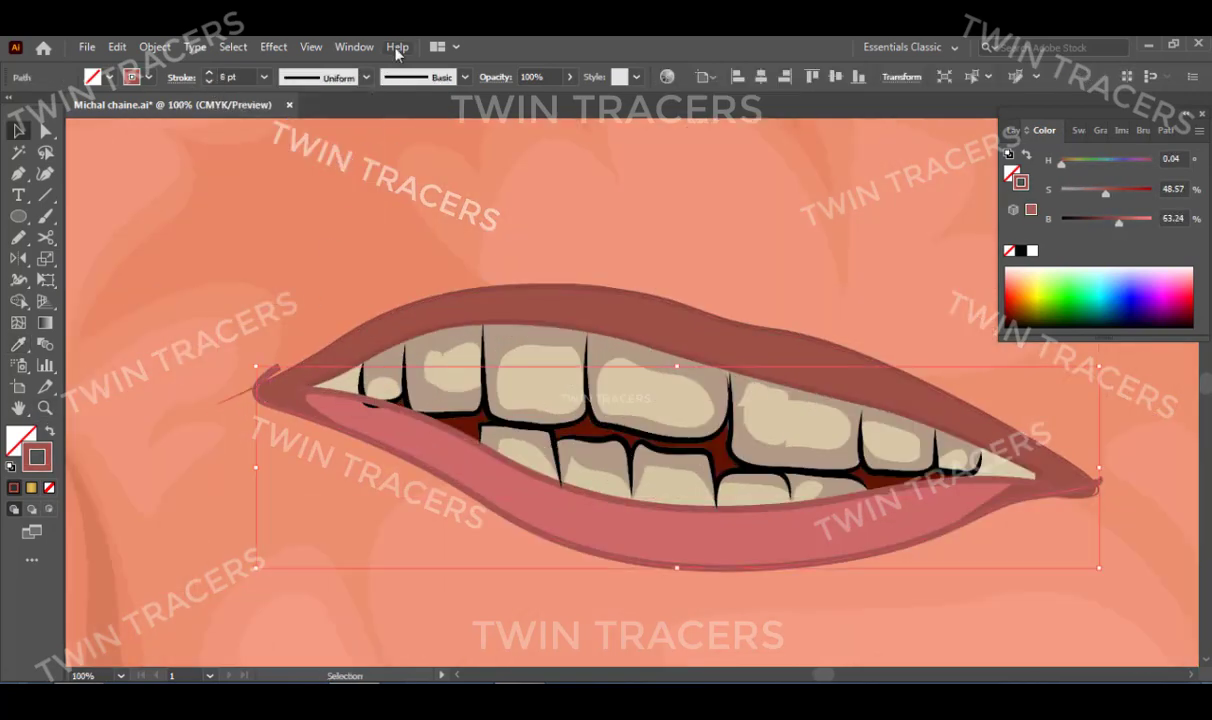
Select the mouth group and zoom in and out to inspect the mouth.
{"action": "left_click_drag", "start_coordinate": [536, 173], "coordinate": [461, 165]}
{"action": "left_click", "coordinate": [1019, 130]}
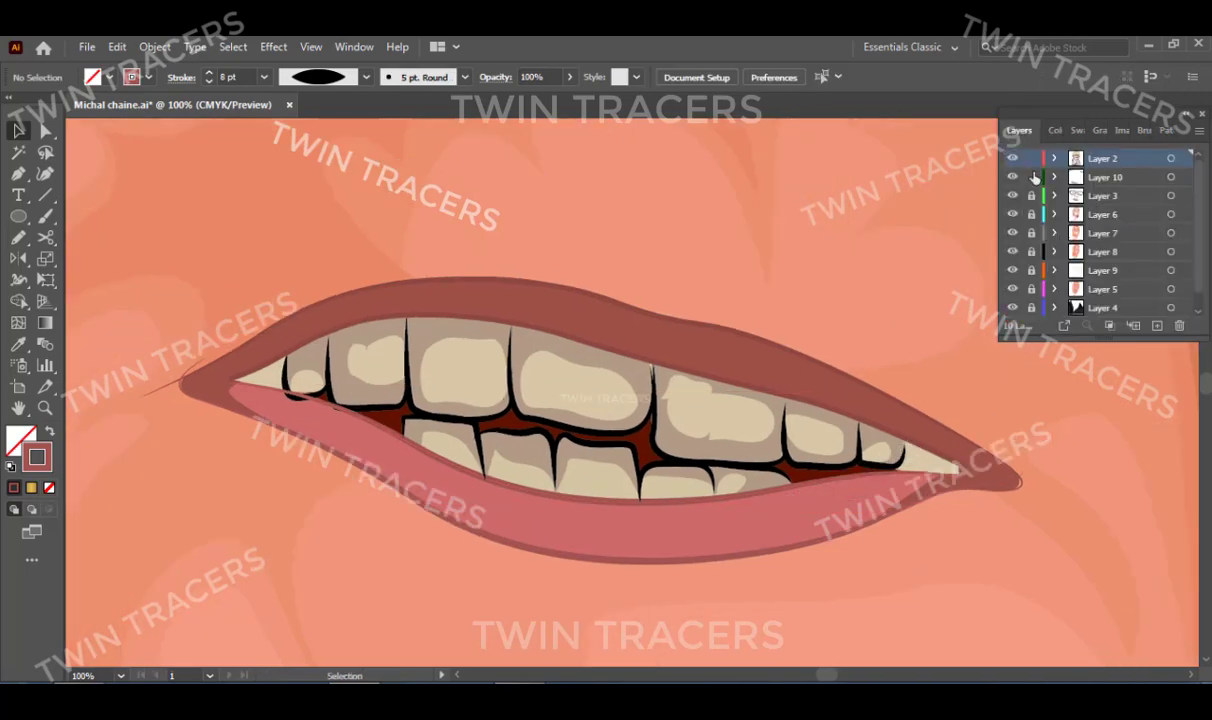
{"action": "left_click", "coordinate": [454, 501]}
{"action": "key", "text": "ctrl+shift+a"}
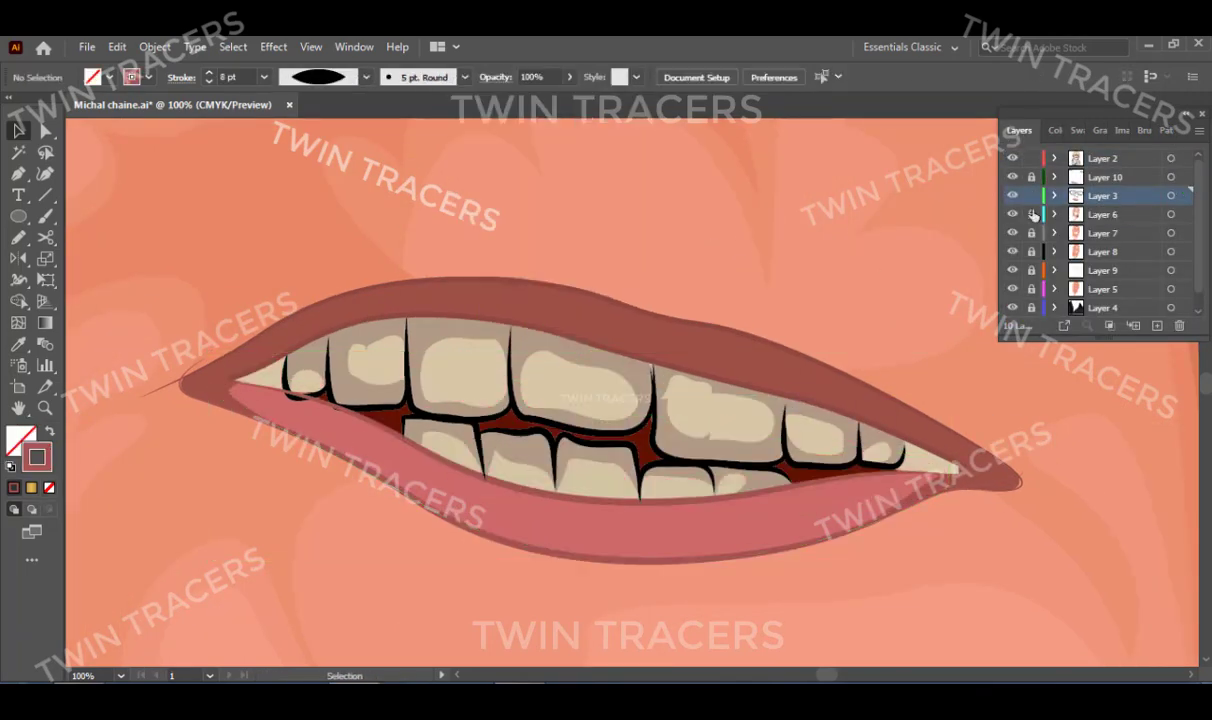
{"action": "key", "text": "z"}
{"action": "left_click", "coordinate": [477, 384]}
{"action": "key", "text": "ctrl+minus"}
{"action": "key", "text": "ctrl+0"}
{"action": "key", "text": "v"}
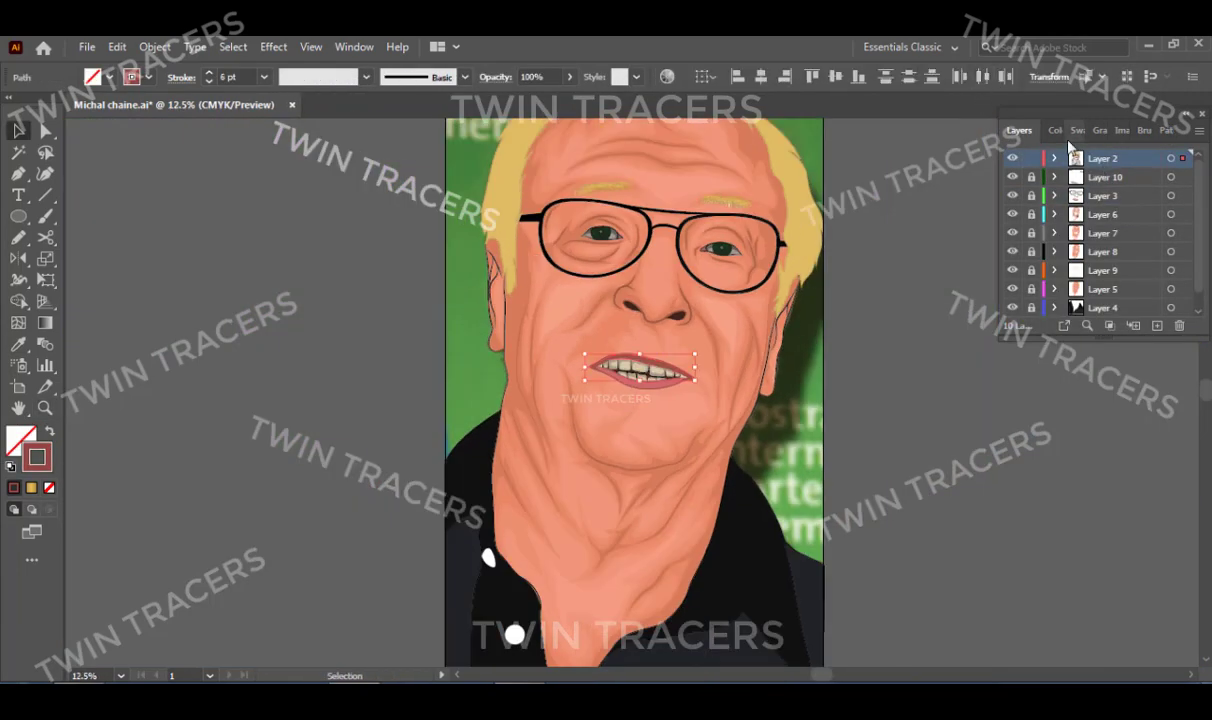
Zoom to the teeth at 100%, show the reference photo layer and hide the vector lips.
{"action": "left_click", "coordinate": [1056, 130]}
{"action": "key", "text": "z"}
{"action": "left_click_drag", "start_coordinate": [637, 371], "coordinate": [598, 378]}
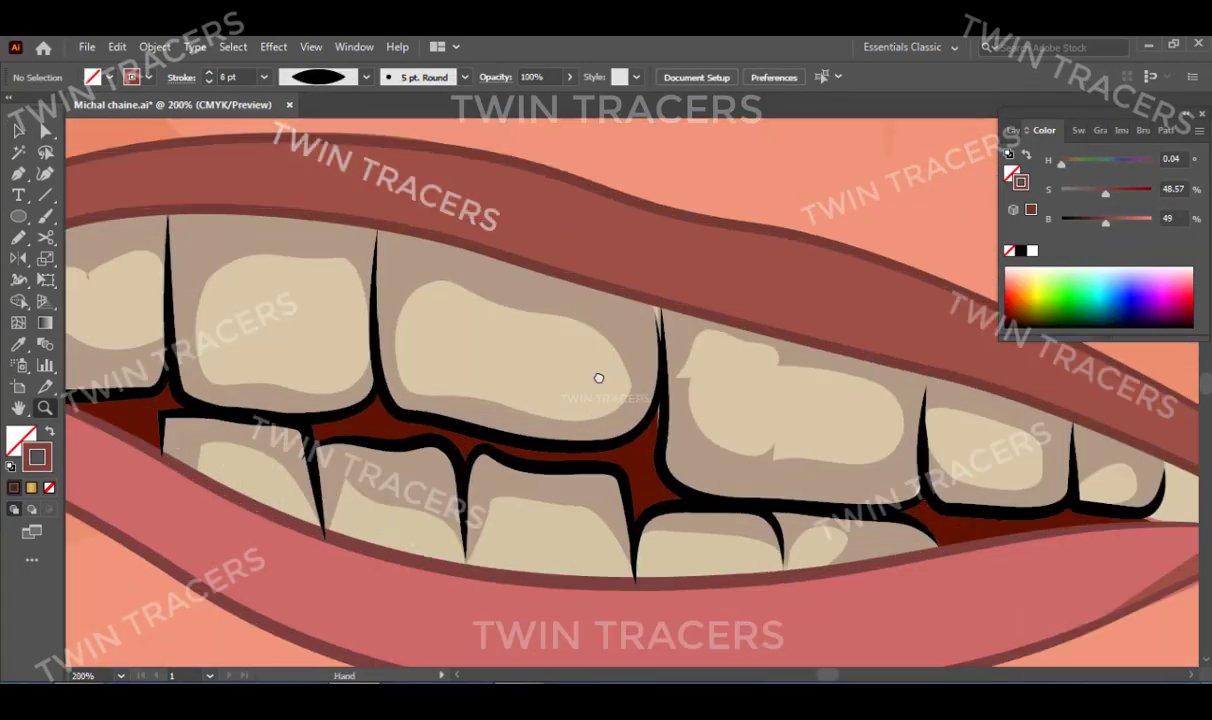
{"action": "key", "text": "ctrl+1"}
{"action": "left_click", "coordinate": [1019, 130]}
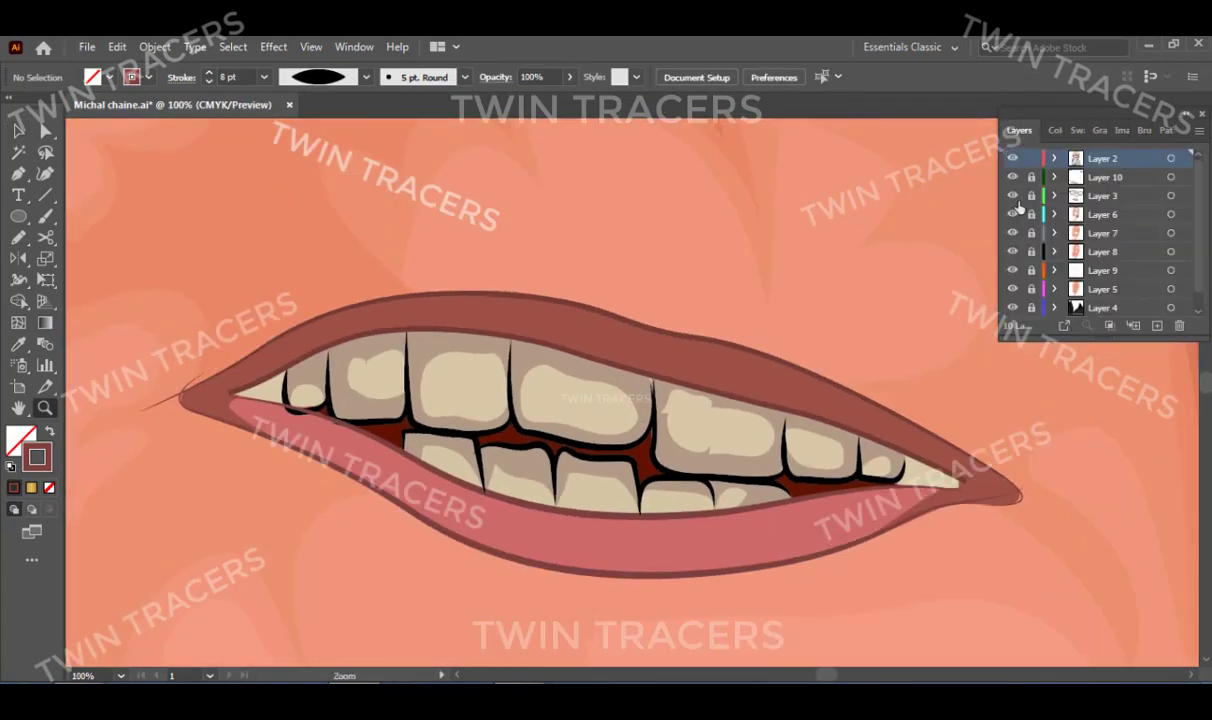
{"action": "scroll", "coordinate": [1012, 200], "scroll_direction": "down", "scroll_amount": 1}
{"action": "left_click", "coordinate": [1012, 214]}
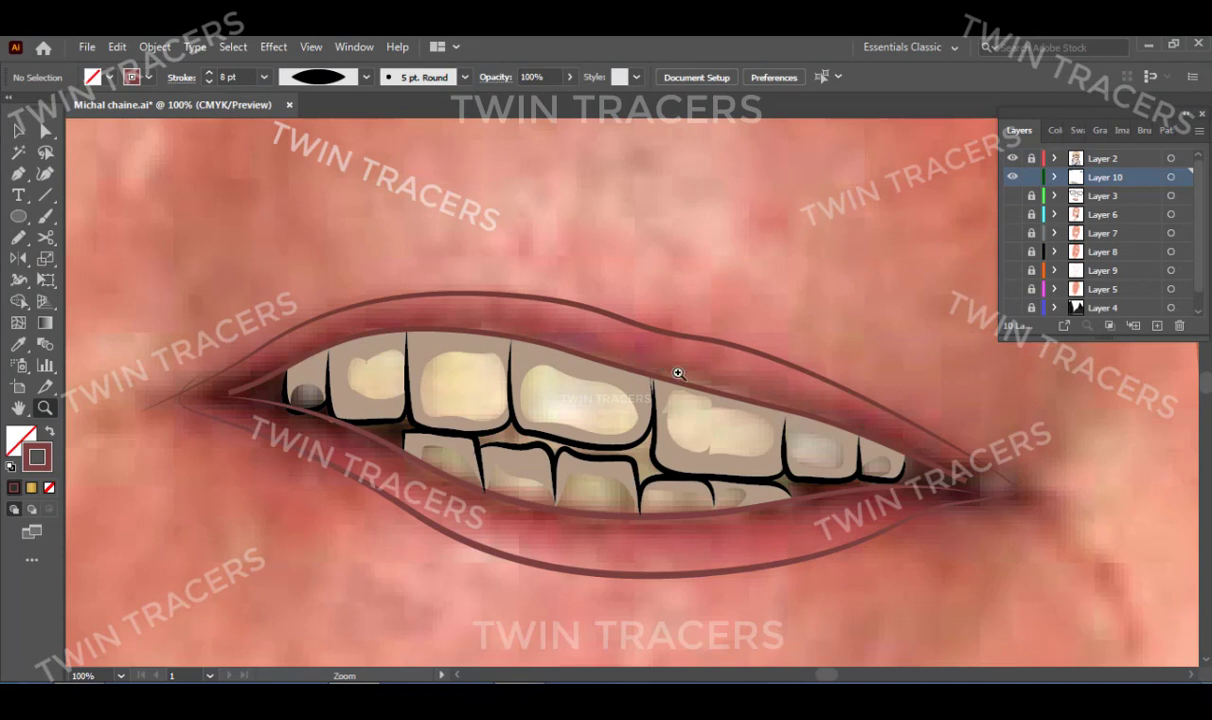
Trace a lip shading shape over the photo, then show the lip fills layer again.
{"action": "left_click_drag", "start_coordinate": [665, 380], "coordinate": [681, 297]}
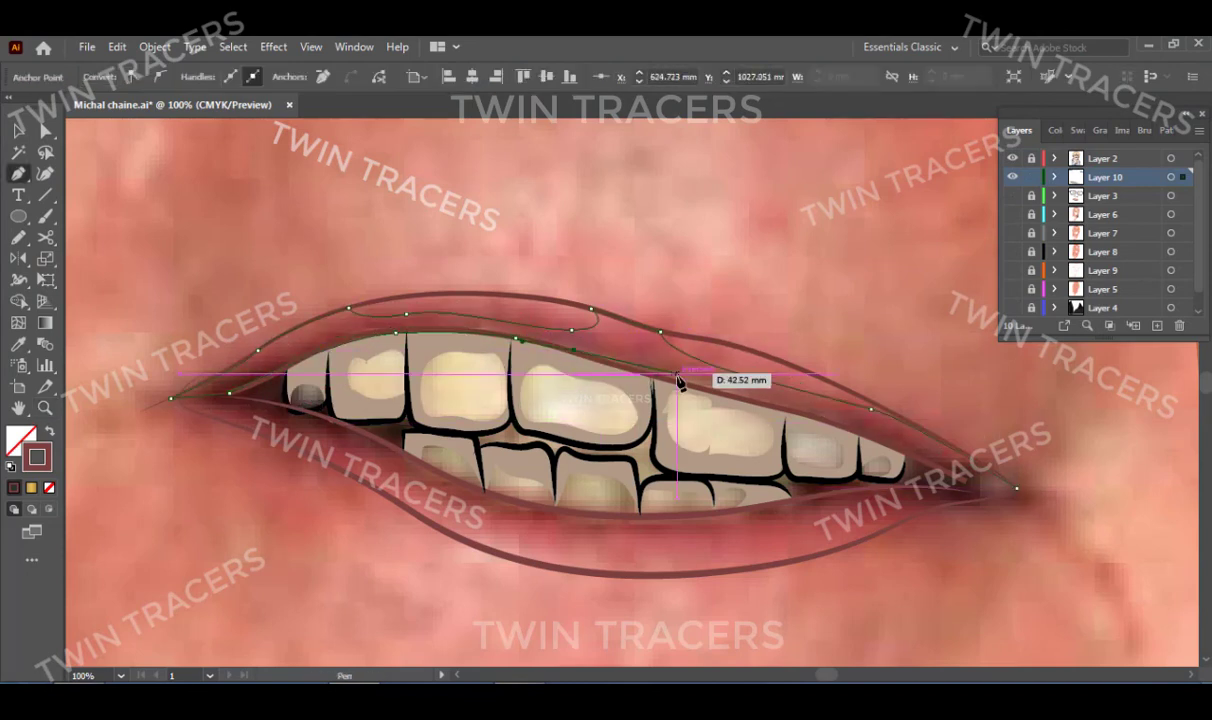
{"action": "scroll", "coordinate": [966, 505], "scroll_direction": "down", "scroll_amount": 2}
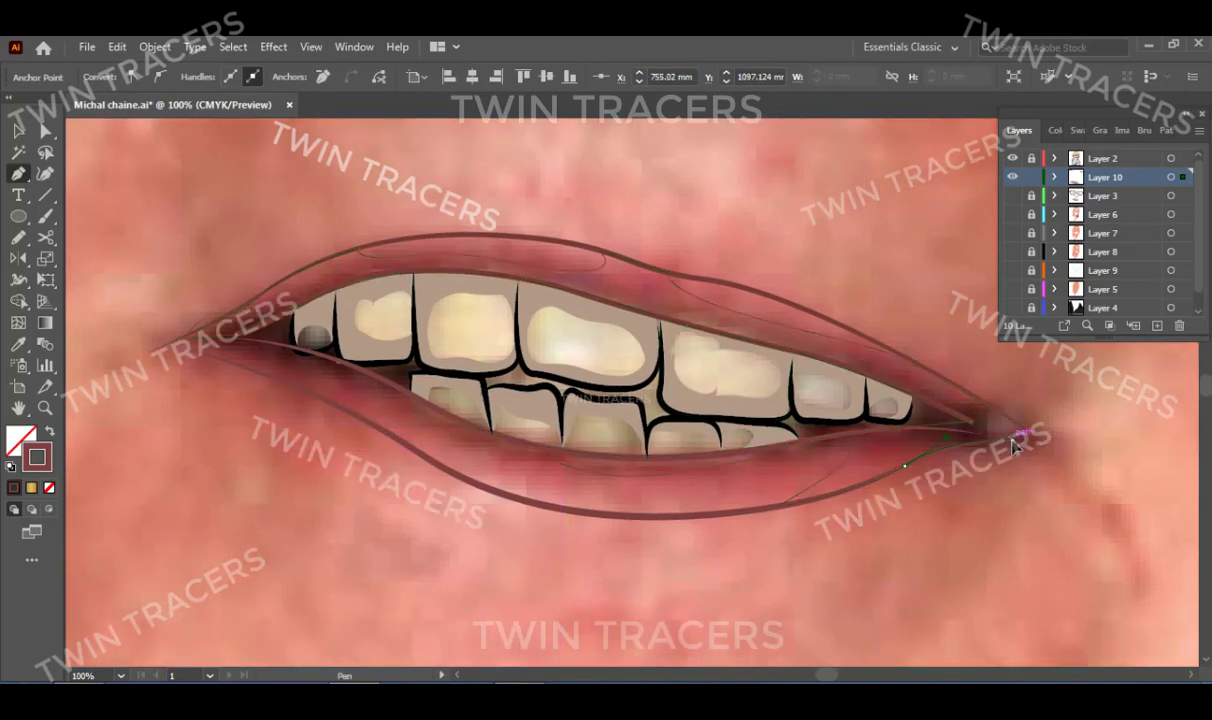
{"action": "left_click", "coordinate": [1013, 196]}
{"action": "key", "text": "F6"}
{"action": "key", "text": "v"}
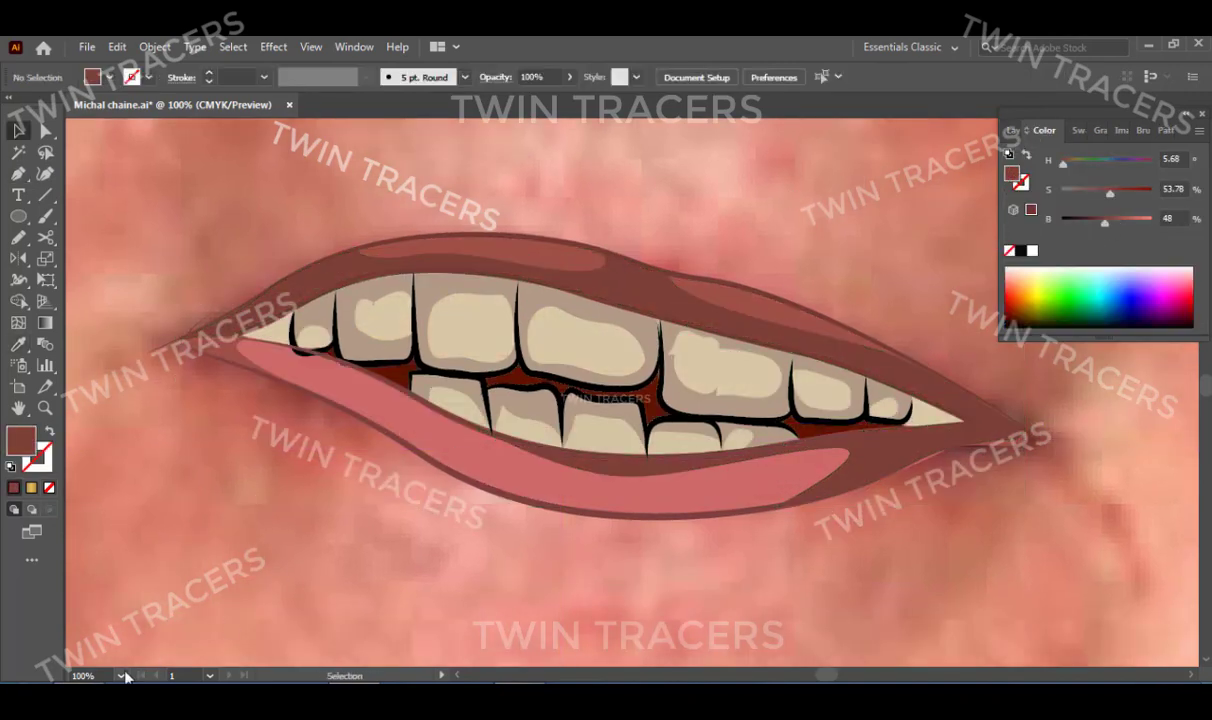
{"action": "key", "text": "ctrl+0"}
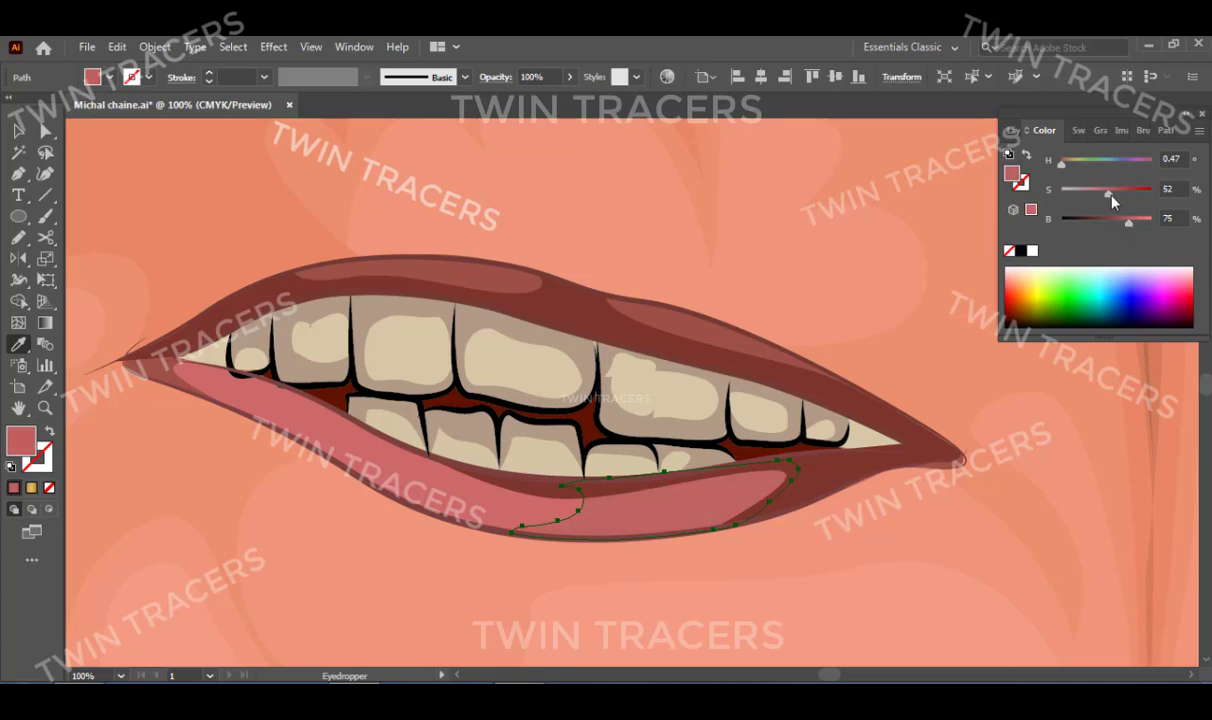
{"action": "key", "text": "ctrl+shift+a"}
{"action": "key", "text": "p"}
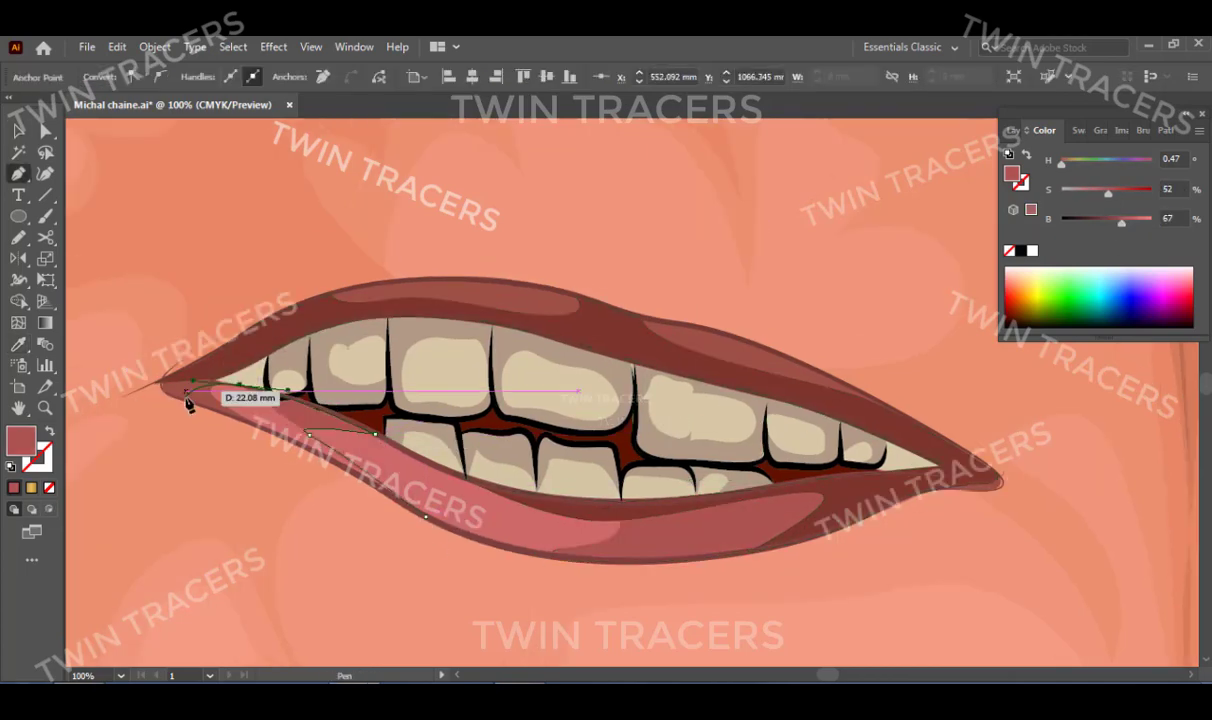
{"action": "right_click", "coordinate": [287, 470]}
Fill the iris with a gradient and add, edit and remove its colour stops.
{"action": "scroll", "coordinate": [617, 392], "scroll_direction": "down", "scroll_amount": 5}
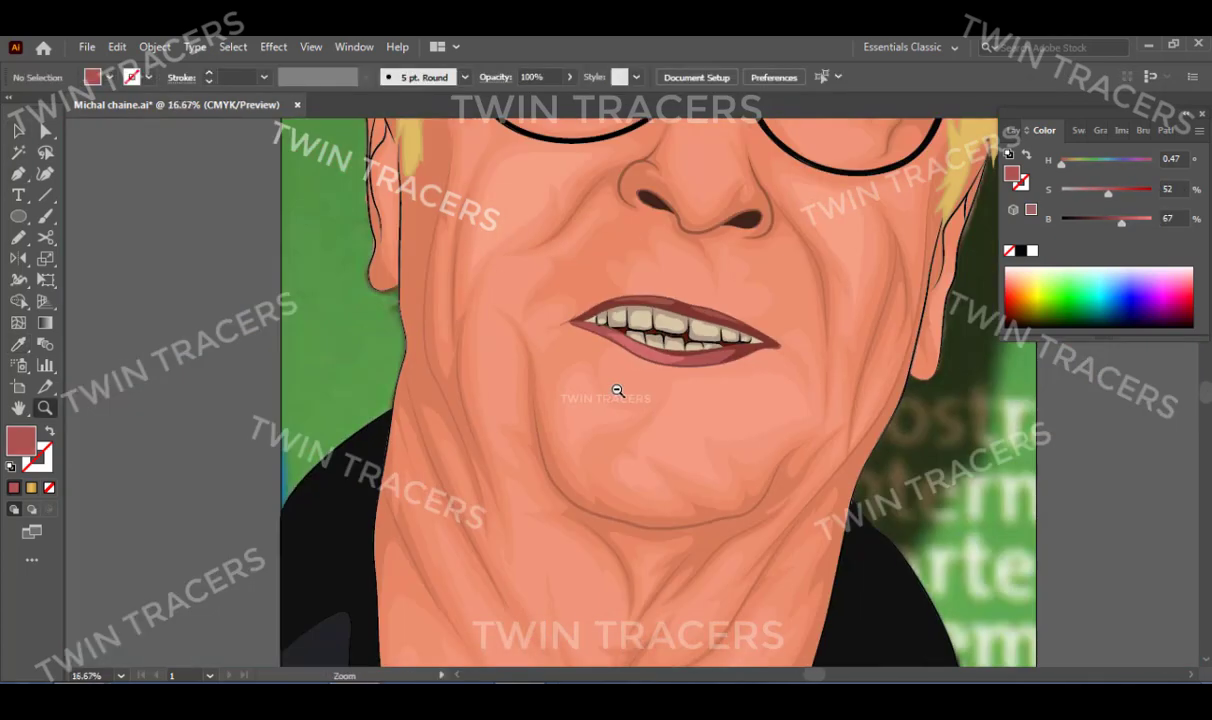
{"action": "key", "text": "ctrl+0"}
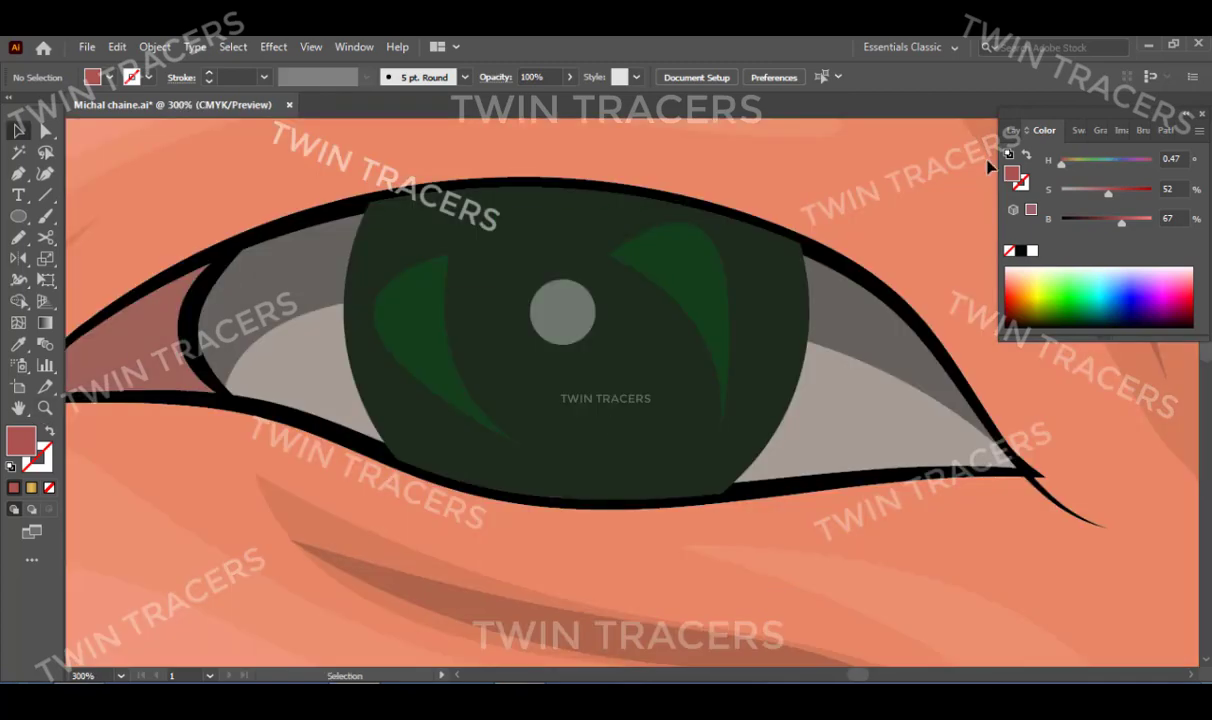
{"action": "left_click", "coordinate": [589, 323]}
{"action": "key", "text": "ctrl+F9"}
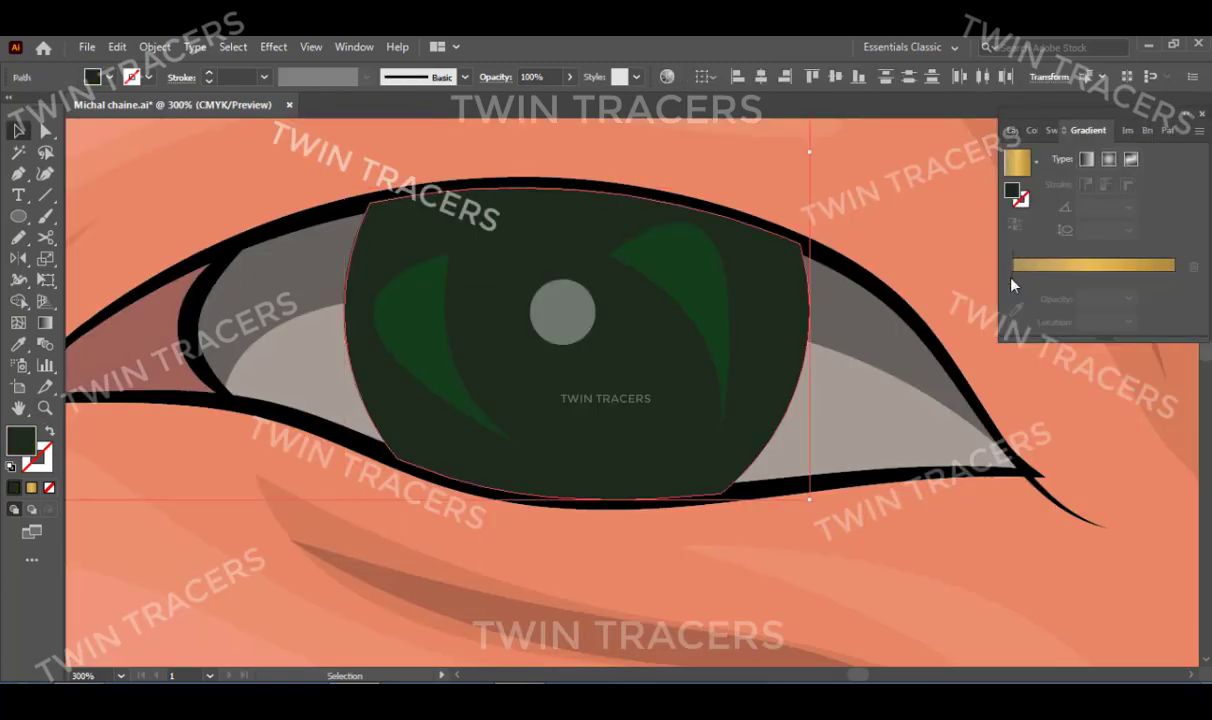
{"action": "left_click", "coordinate": [1015, 266]}
{"action": "left_click", "coordinate": [1015, 276]}
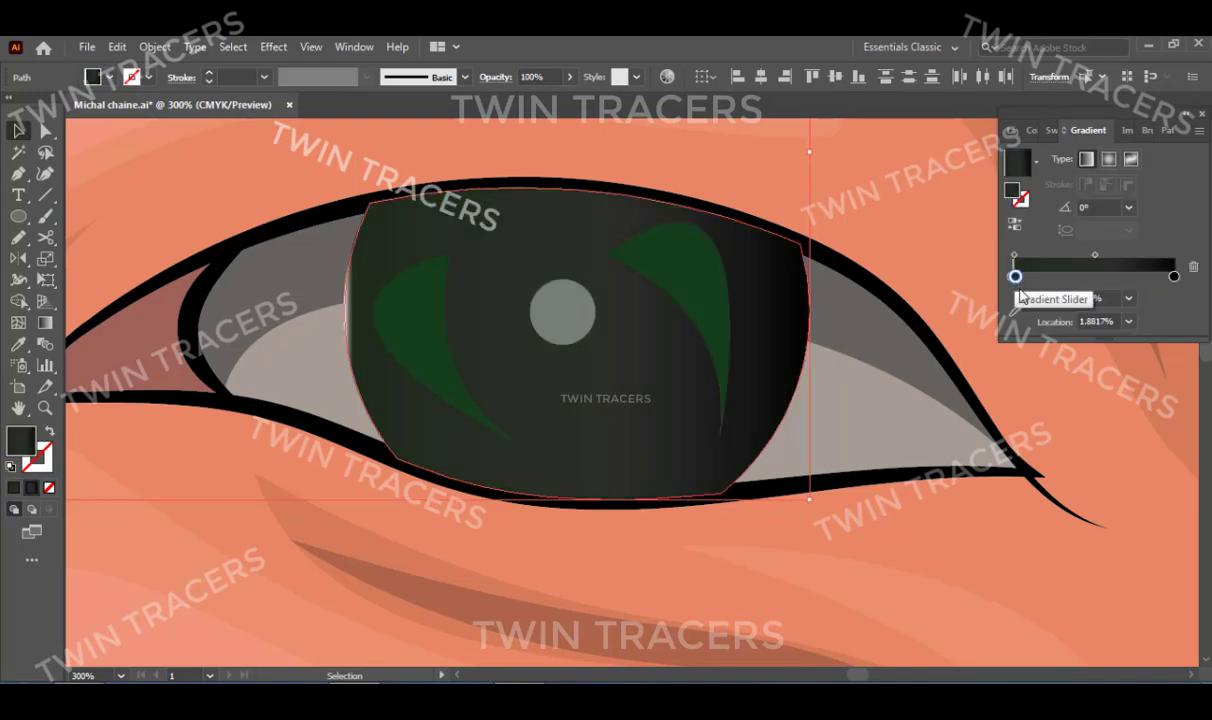
{"action": "left_click", "coordinate": [1132, 276]}
{"action": "double_click", "coordinate": [1151, 276]}
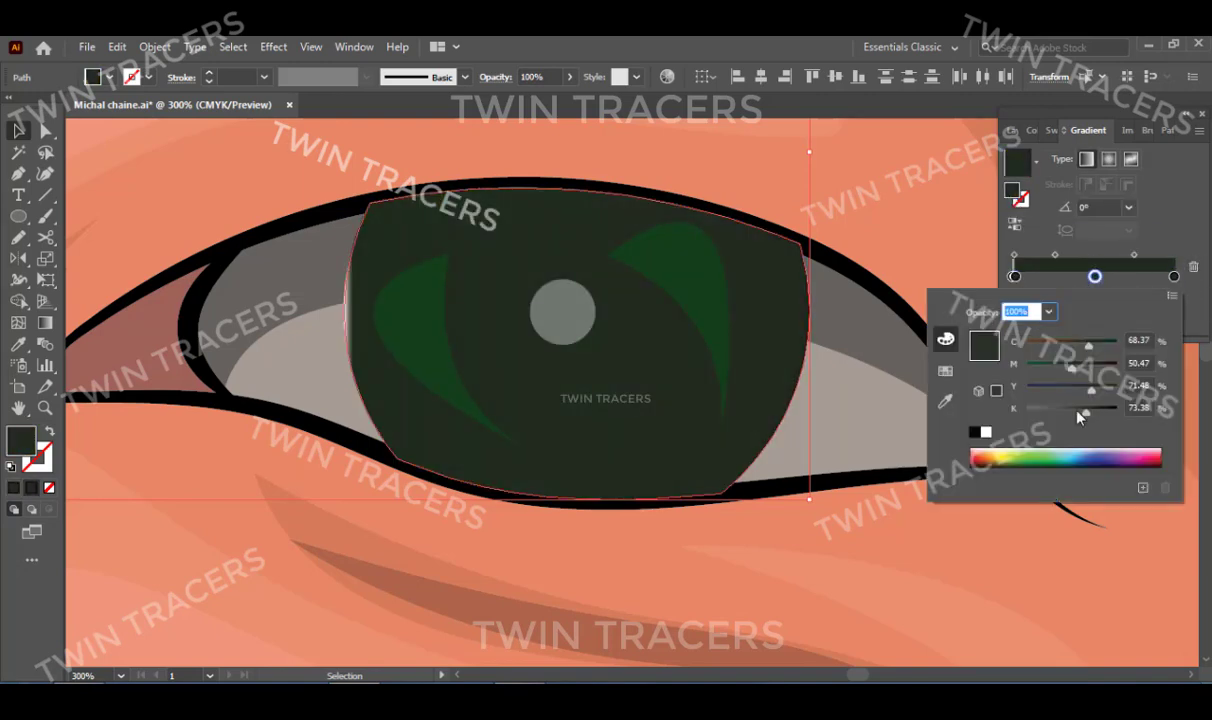
{"action": "left_click", "coordinate": [1030, 276]}
{"action": "left_click_drag", "start_coordinate": [1030, 276], "coordinate": [1030, 330]}
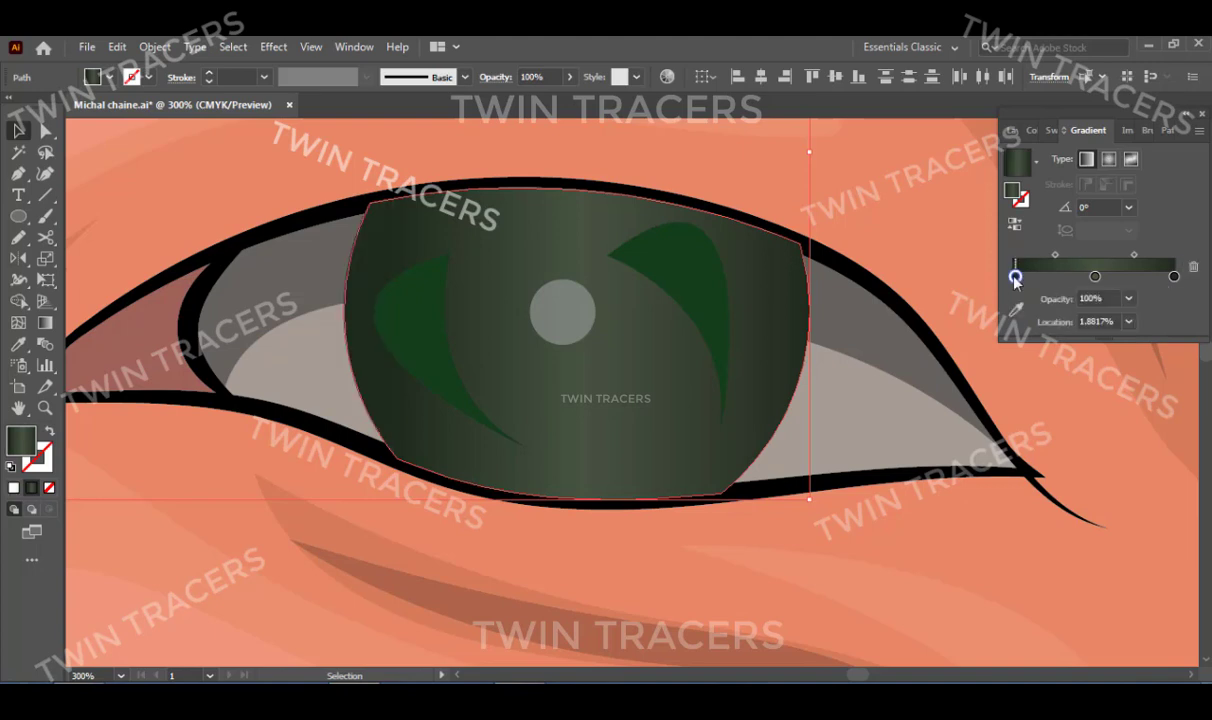
Run the iris gradient vertically top to bottom, sliding the middle stop to lighten the bottom.
{"action": "double_click", "coordinate": [1012, 276]}
{"action": "left_click", "coordinate": [974, 432]}
{"action": "double_click", "coordinate": [1173, 276]}
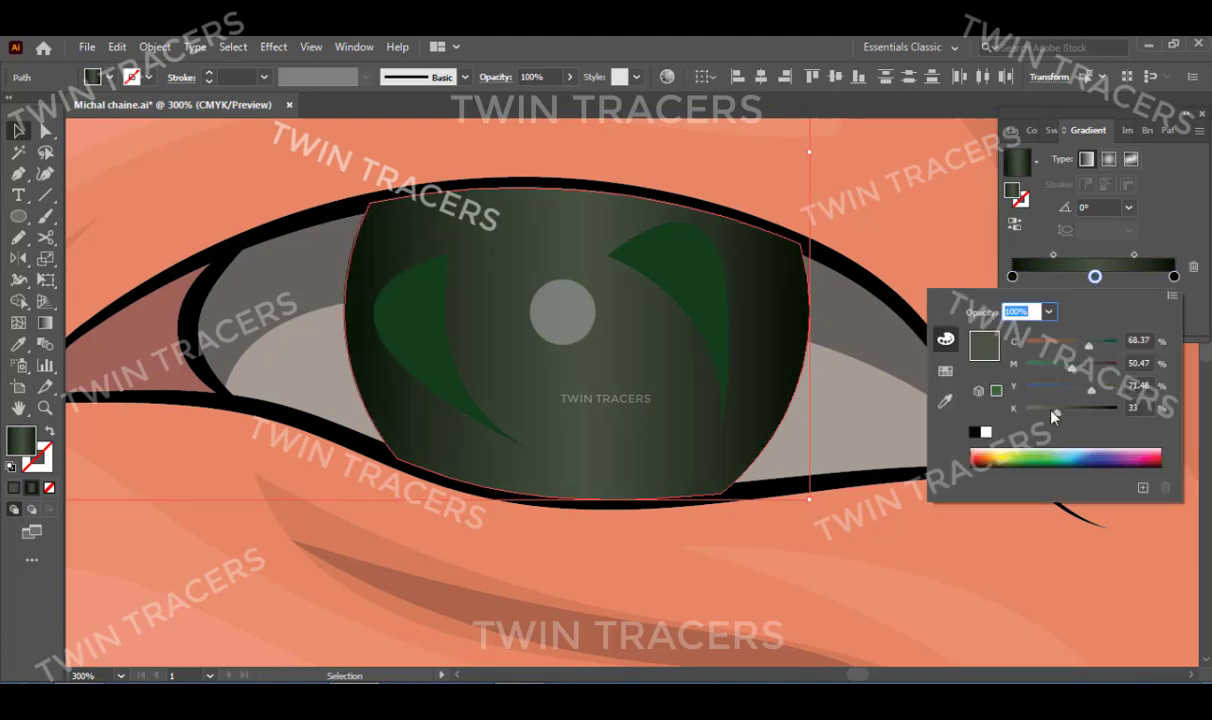
{"action": "key", "text": "Escape"}
{"action": "key", "text": "g"}
{"action": "left_click_drag", "start_coordinate": [578, 184], "coordinate": [572, 490]}
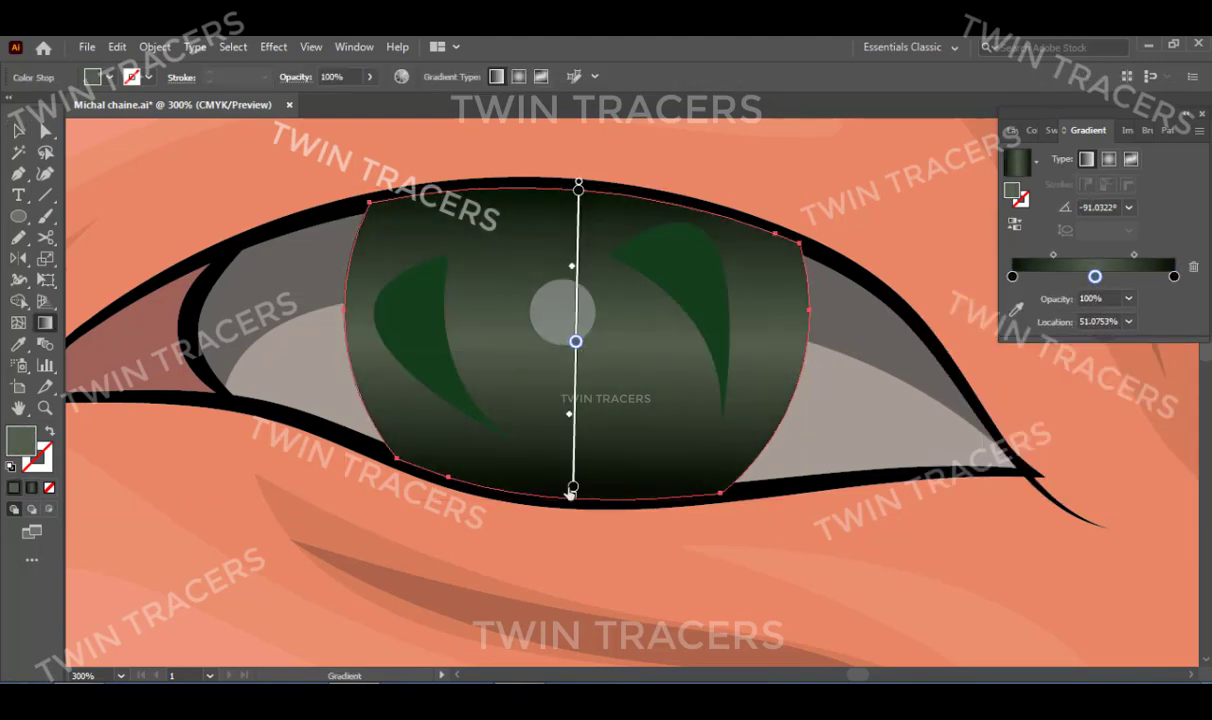
{"action": "left_click_drag", "start_coordinate": [1095, 276], "coordinate": [1147, 276]}
{"action": "key", "text": "v"}
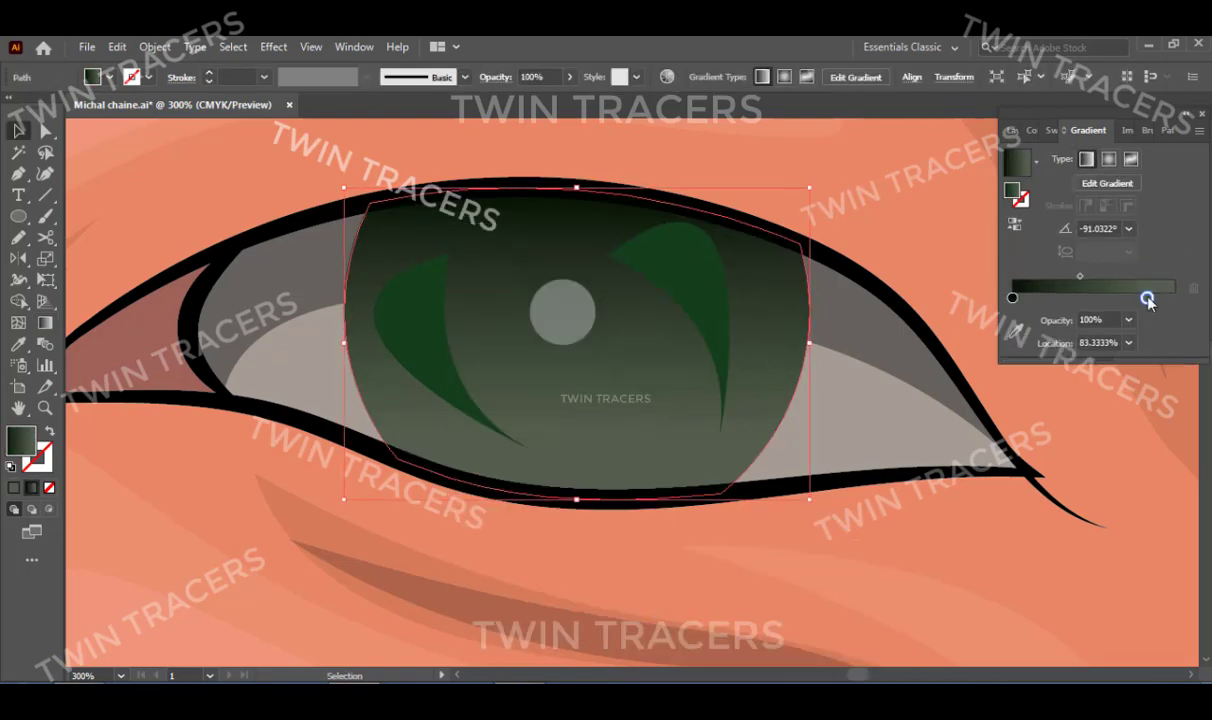
Remove the middle stop; recolour the end stops near-black green and soft green.
{"action": "left_click_drag", "start_coordinate": [1148, 298], "coordinate": [1148, 345]}
{"action": "double_click", "coordinate": [1012, 298]}
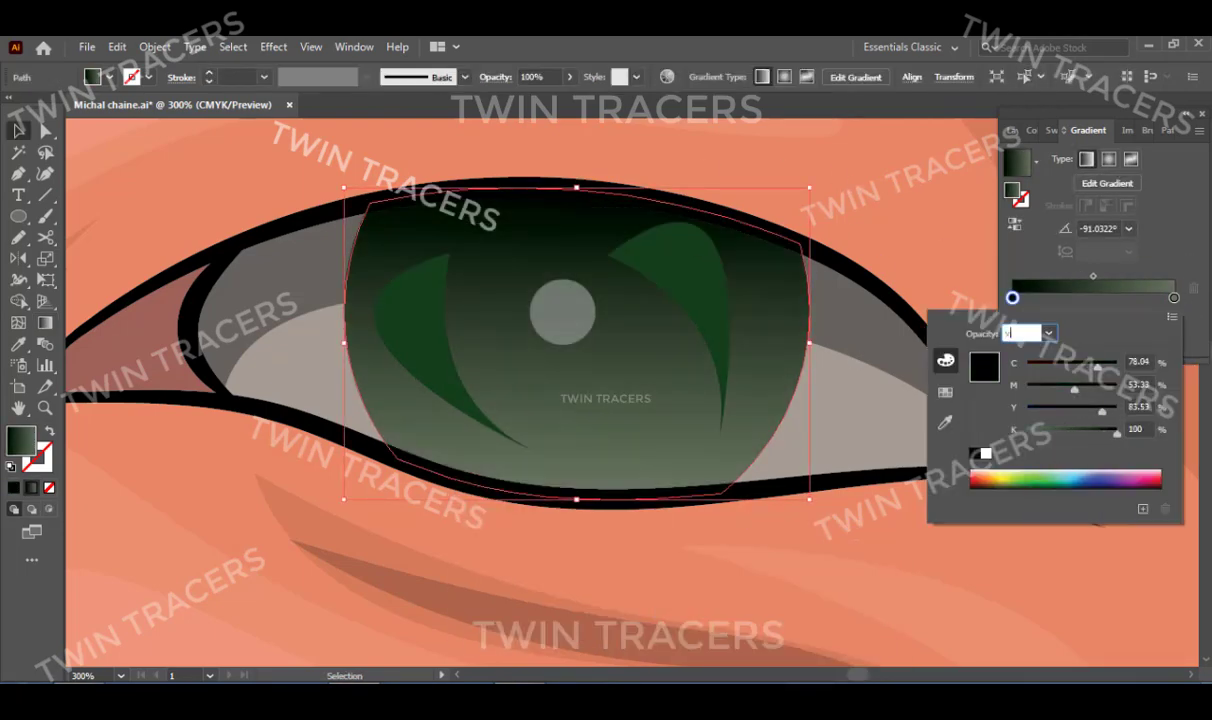
{"action": "key", "text": "Escape"}
{"action": "key", "text": "i"}
{"action": "scroll", "coordinate": [606, 400], "scroll_direction": "down", "scroll_amount": 5}
{"action": "scroll", "coordinate": [582, 325], "scroll_direction": "up", "scroll_amount": 5}
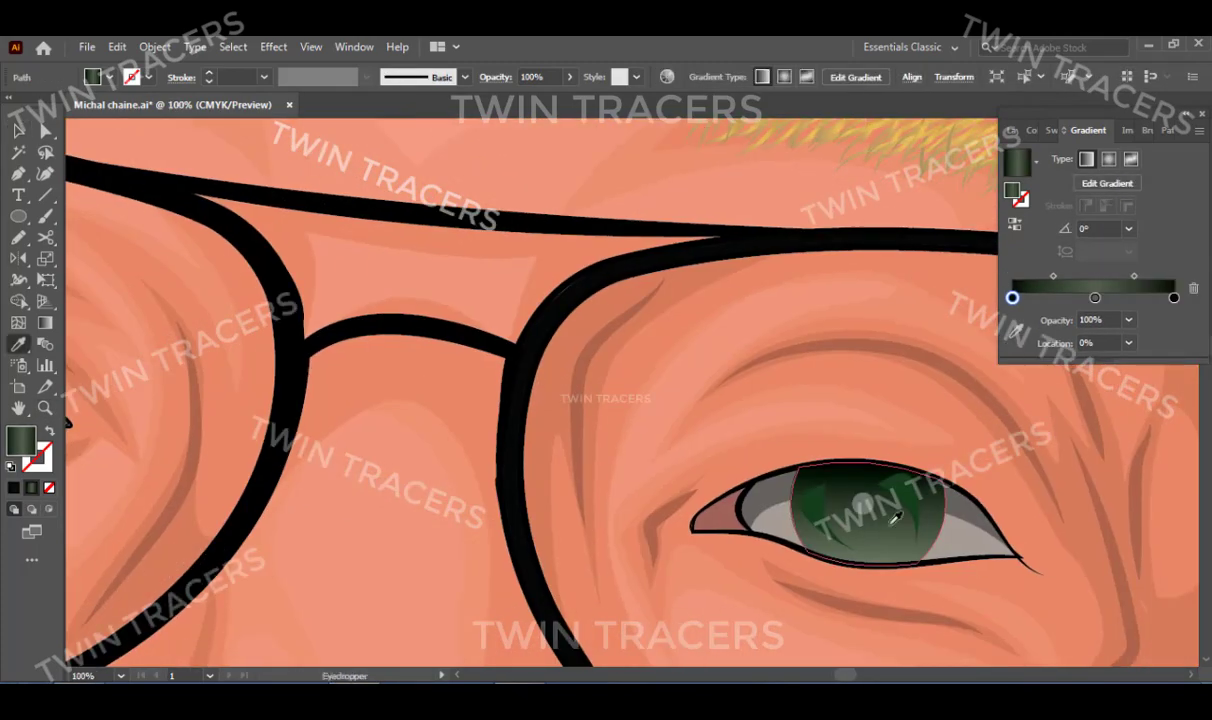
{"action": "left_click_drag", "start_coordinate": [895, 517], "coordinate": [885, 494]}
{"action": "double_click", "coordinate": [1174, 276]}
Zoom closer on the eye and delete the two dark-green leaf shapes in the iris.
{"action": "left_click", "coordinate": [778, 357]}
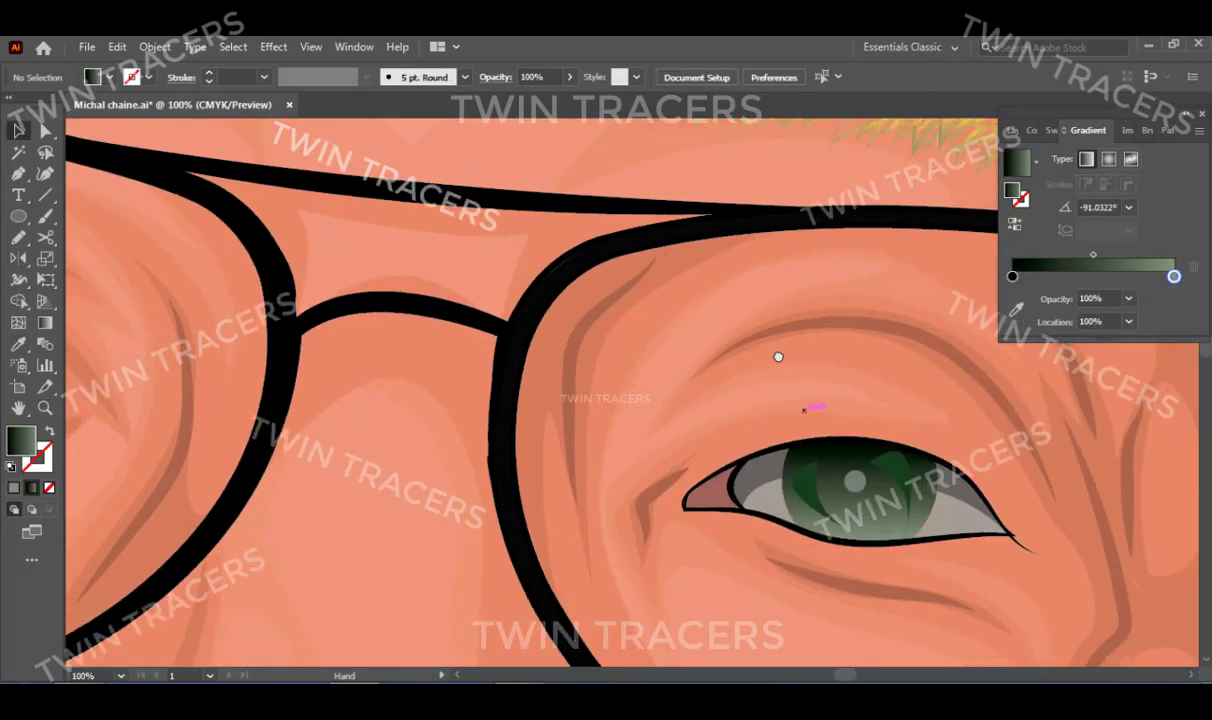
{"action": "left_click_drag", "start_coordinate": [778, 357], "coordinate": [740, 295]}
{"action": "scroll", "coordinate": [740, 400], "scroll_direction": "up", "scroll_amount": 5}
{"action": "left_click", "coordinate": [549, 360]}
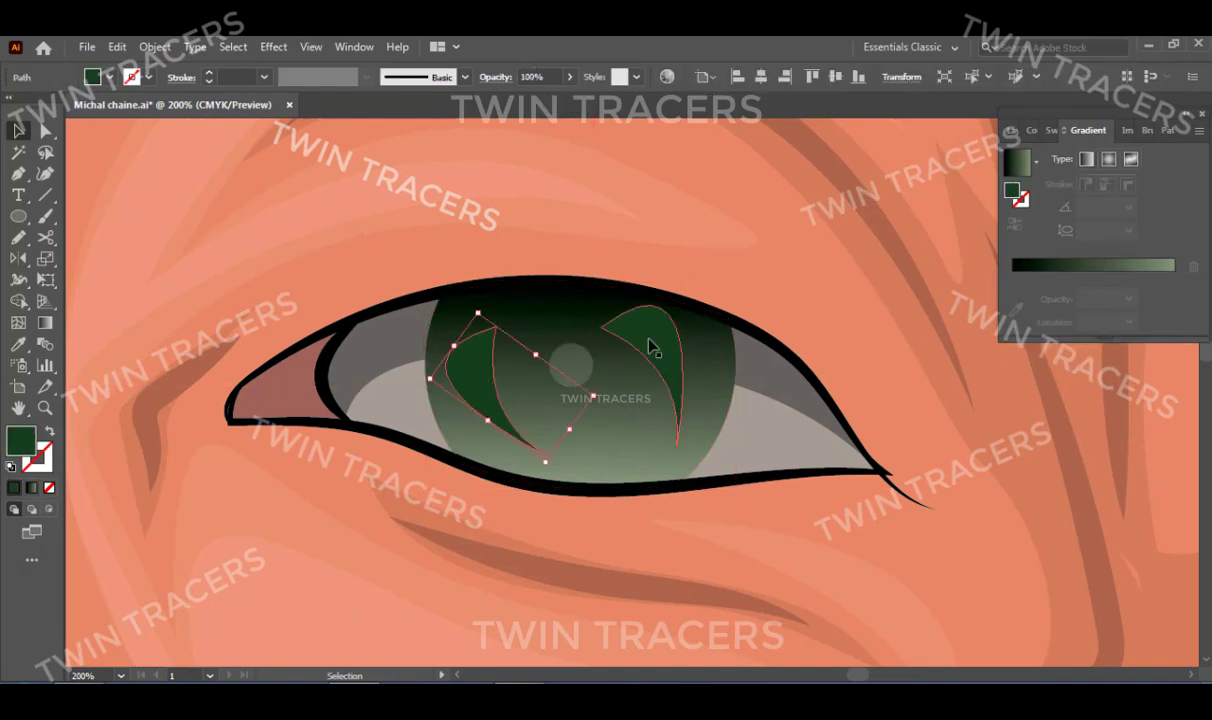
{"action": "key", "text": "Delete"}
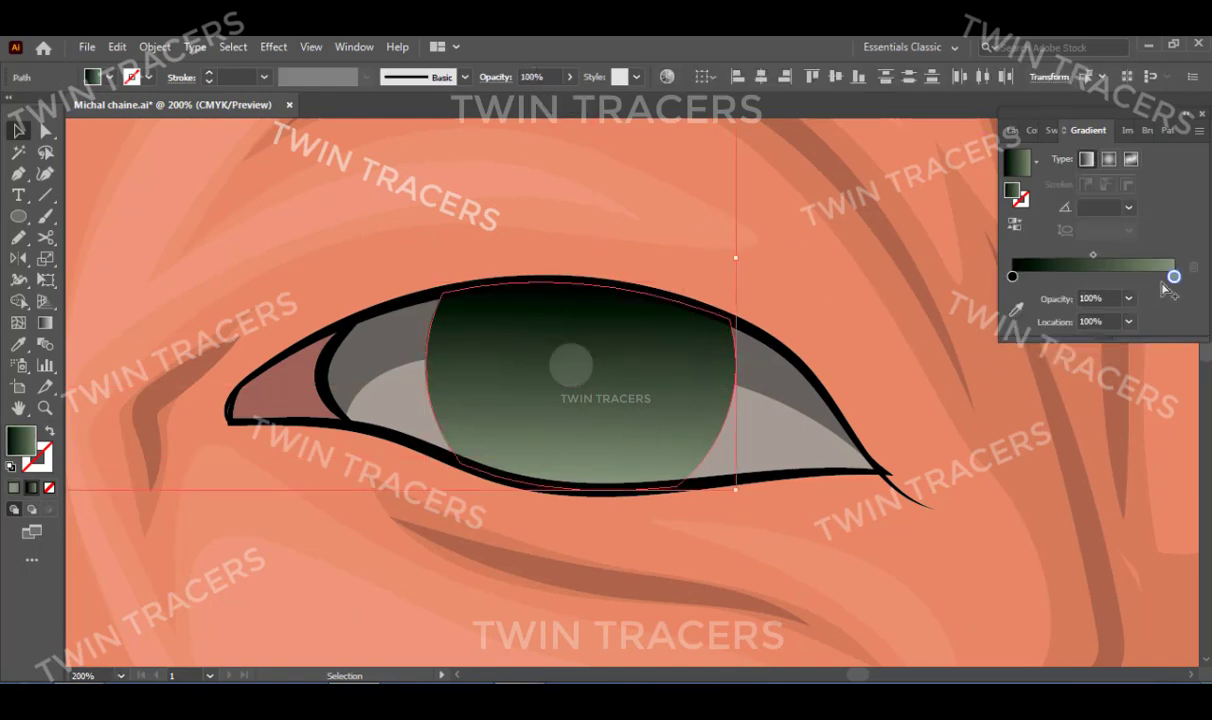
Zoom in on the eyes and draw a closed curved reflection shape across the iris.
{"action": "key", "text": "ctrl+0"}
{"action": "key", "text": "z"}
{"action": "left_click", "coordinate": [645, 372]}
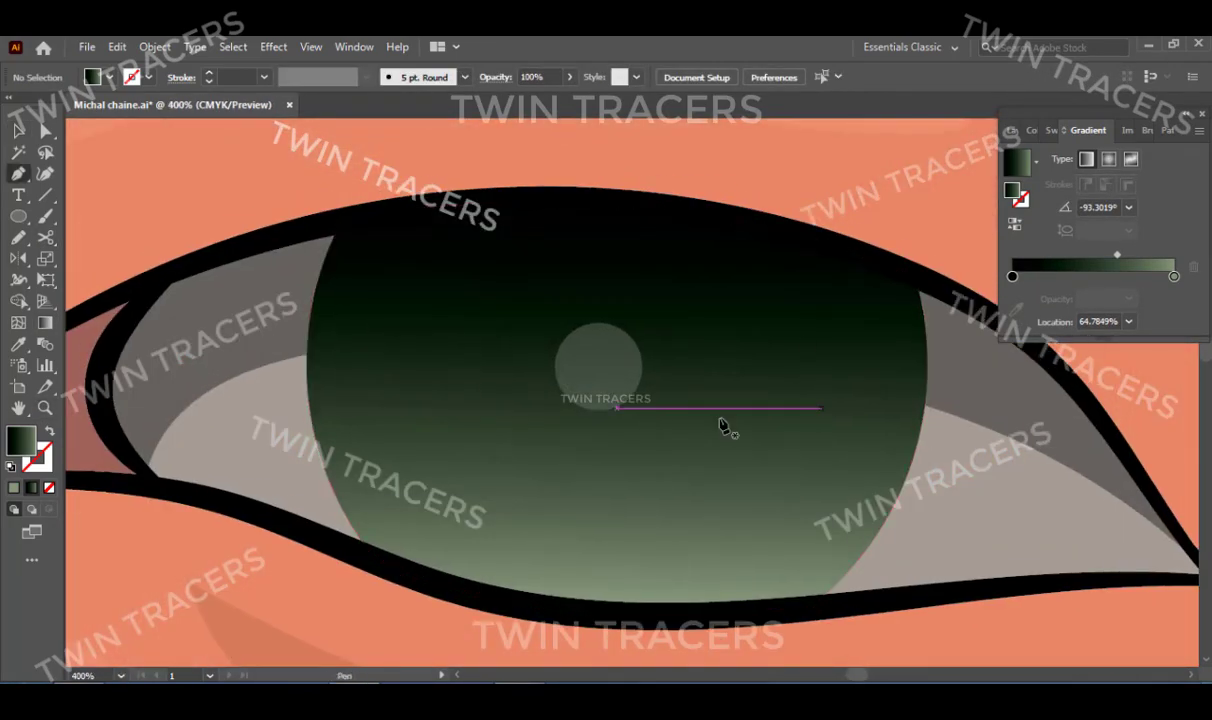
{"action": "left_click", "coordinate": [451, 387]}
{"action": "left_click_drag", "start_coordinate": [663, 432], "coordinate": [720, 426]}
{"action": "left_click_drag", "start_coordinate": [799, 355], "coordinate": [841, 363]}
{"action": "left_click_drag", "start_coordinate": [828, 512], "coordinate": [800, 540]}
{"action": "left_click_drag", "start_coordinate": [576, 550], "coordinate": [471, 562]}
{"action": "left_click_drag", "start_coordinate": [373, 358], "coordinate": [441, 270]}
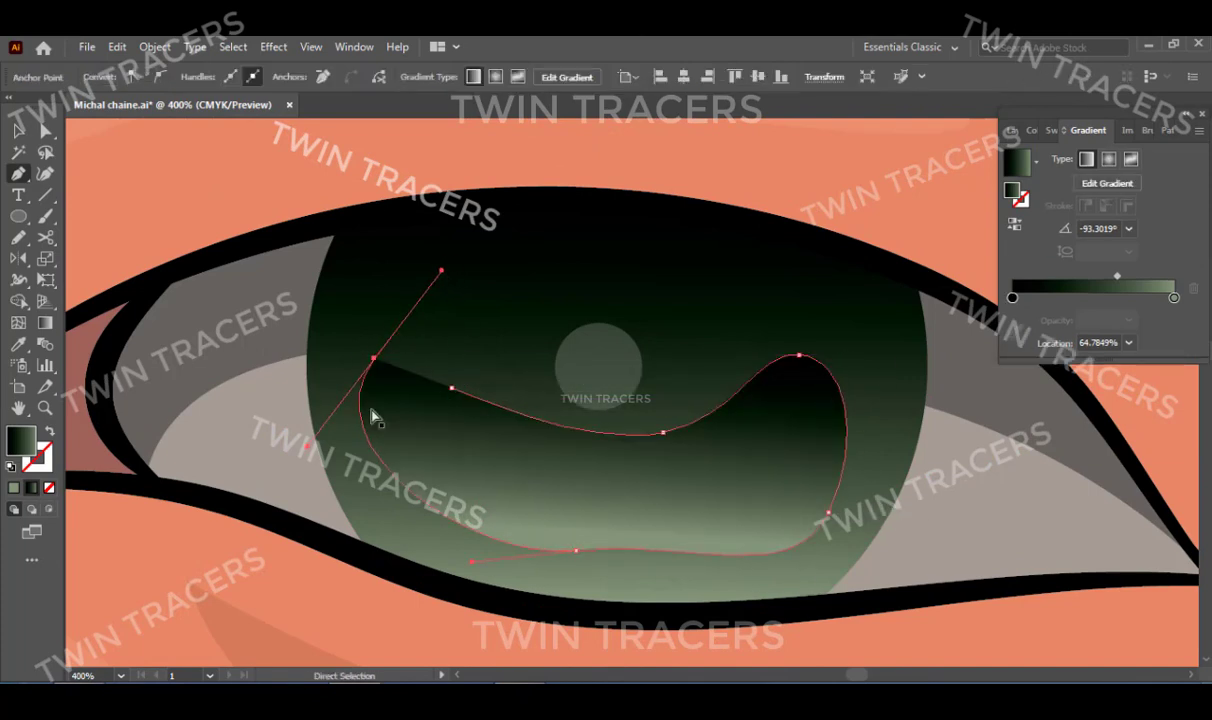
{"action": "left_click", "coordinate": [451, 387]}
Give the reflection a pale gradient fill and lower its opacity to 15%.
{"action": "key", "text": "v"}
{"action": "double_click", "coordinate": [1173, 297]}
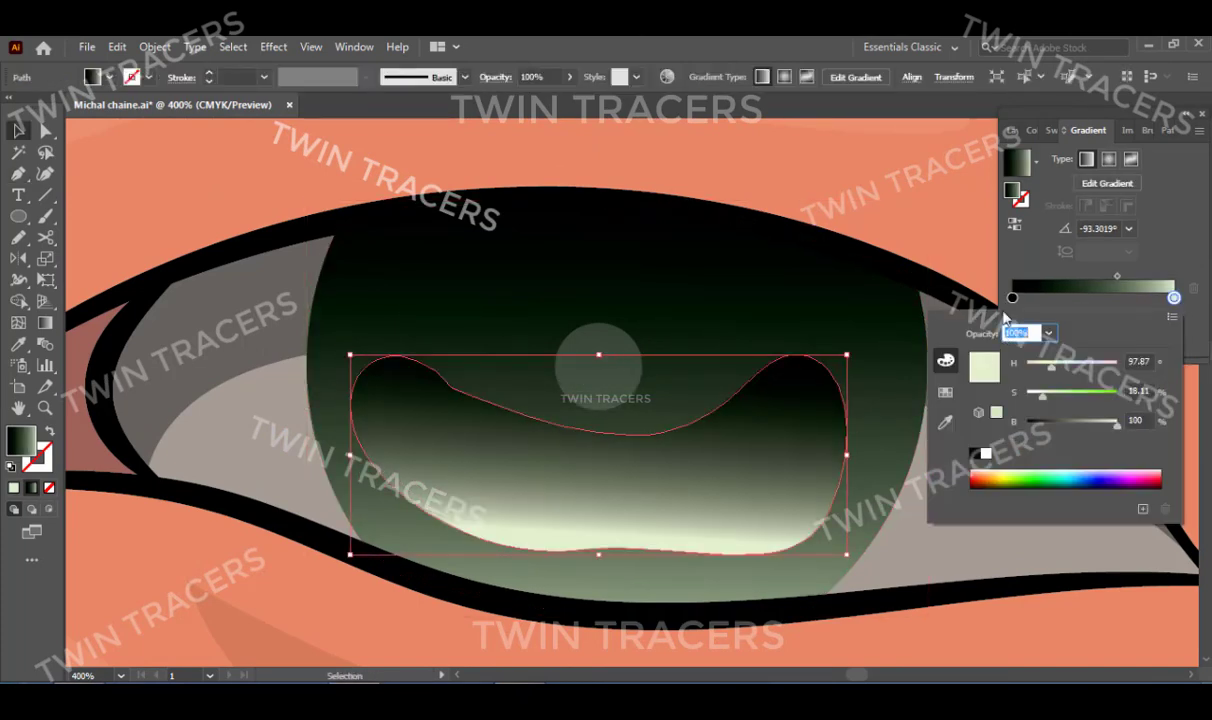
{"action": "type", "text": "30"}
{"action": "key", "text": "Return"}
{"action": "key", "text": "ctrl+shift+a"}
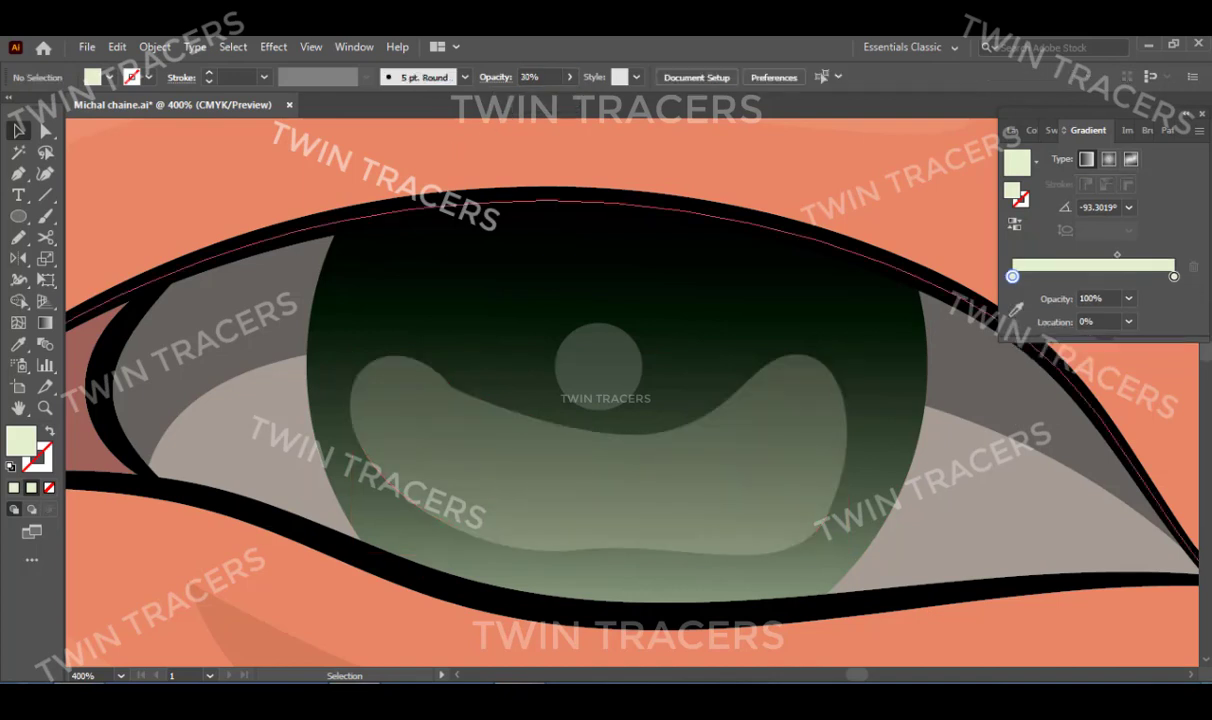
{"action": "left_click", "coordinate": [600, 480]}
{"action": "double_click", "coordinate": [1012, 297]}
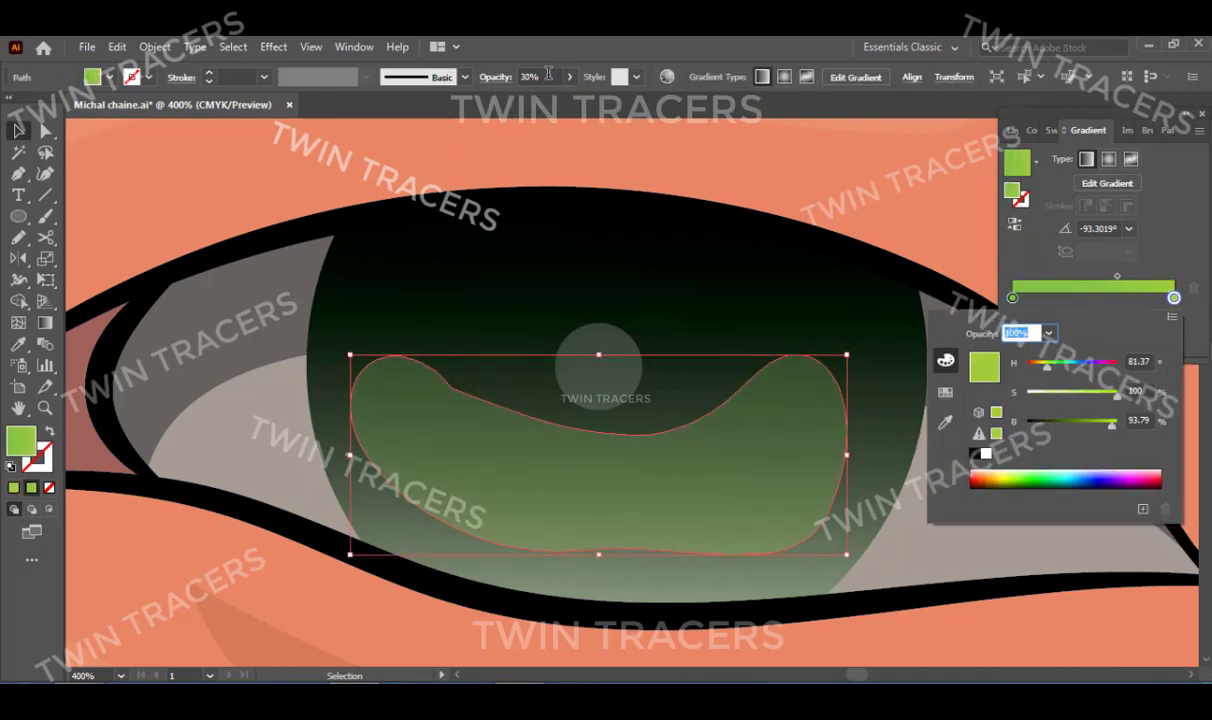
{"action": "type", "text": "15"}
{"action": "key", "text": "Return"}
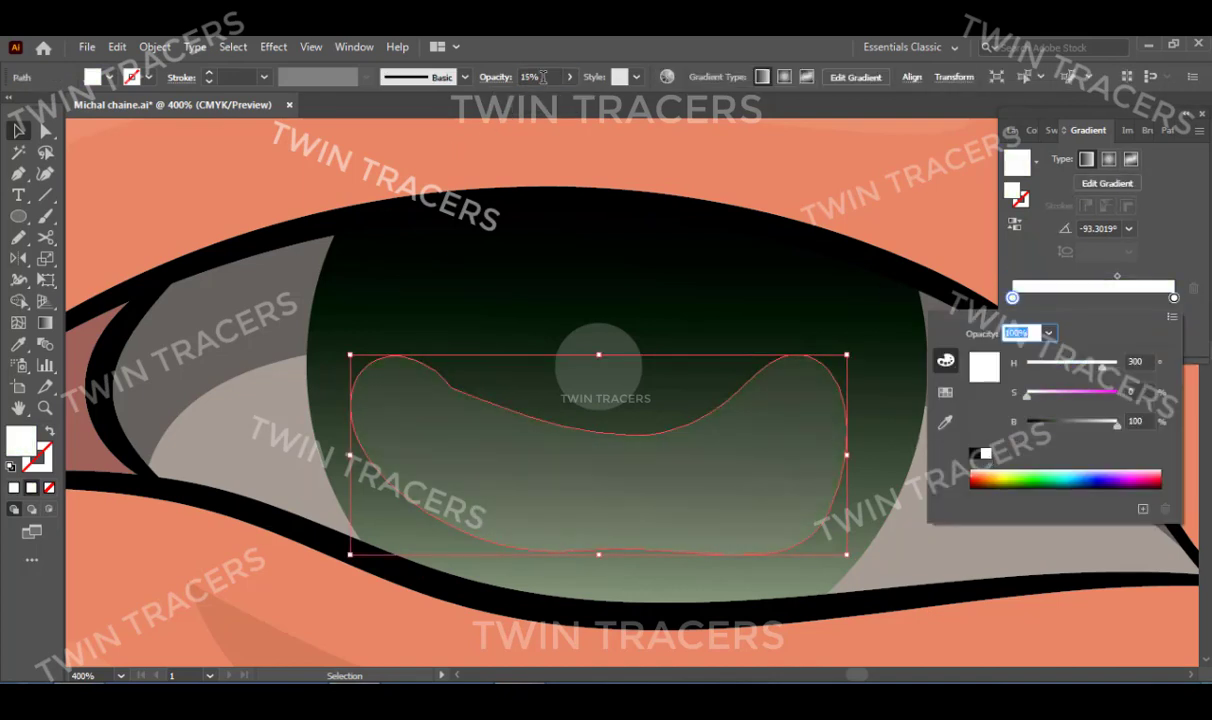
{"action": "key", "text": "Escape"}
{"action": "key", "text": "ctrl+shift+a"}
{"action": "scroll", "coordinate": [600, 414], "scroll_direction": "down", "scroll_amount": 3}
{"action": "scroll", "coordinate": [674, 398], "scroll_direction": "down", "scroll_amount": 3}
Check the catchlight circle's fill colour in the Color Picker.
{"action": "scroll", "coordinate": [340, 340], "scroll_direction": "down", "scroll_amount": 1}
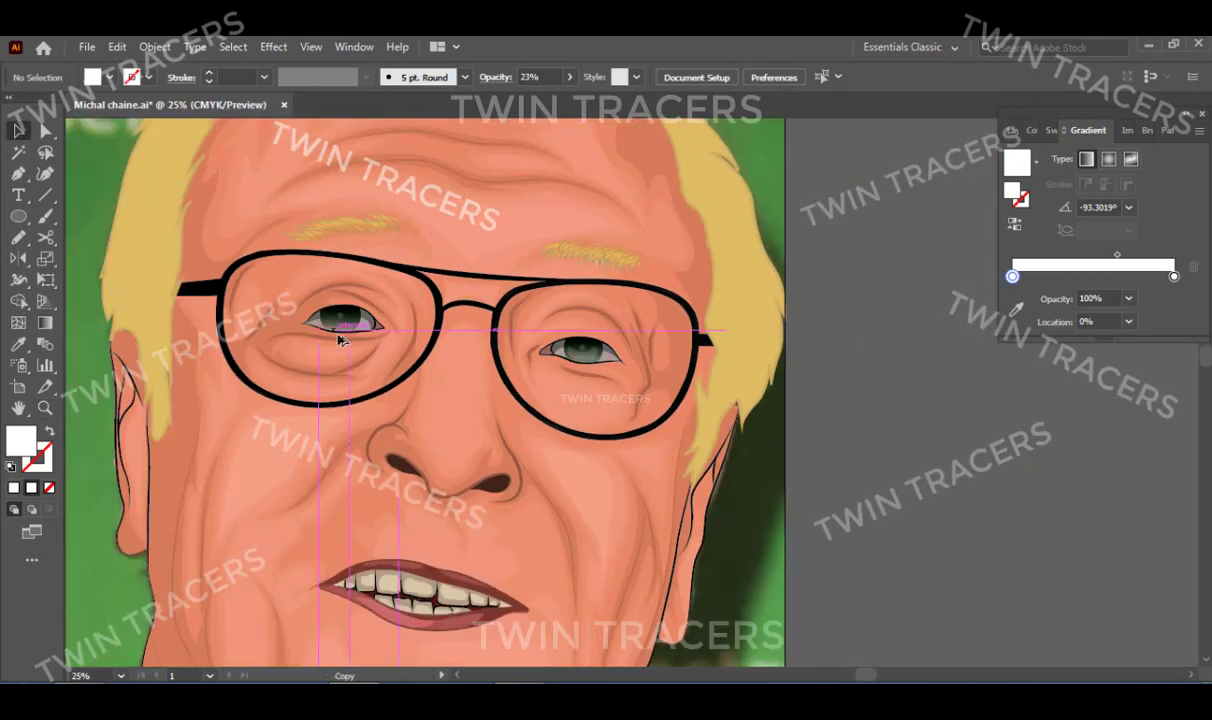
{"action": "left_click", "coordinate": [352, 341]}
{"action": "double_click", "coordinate": [1016, 162]}
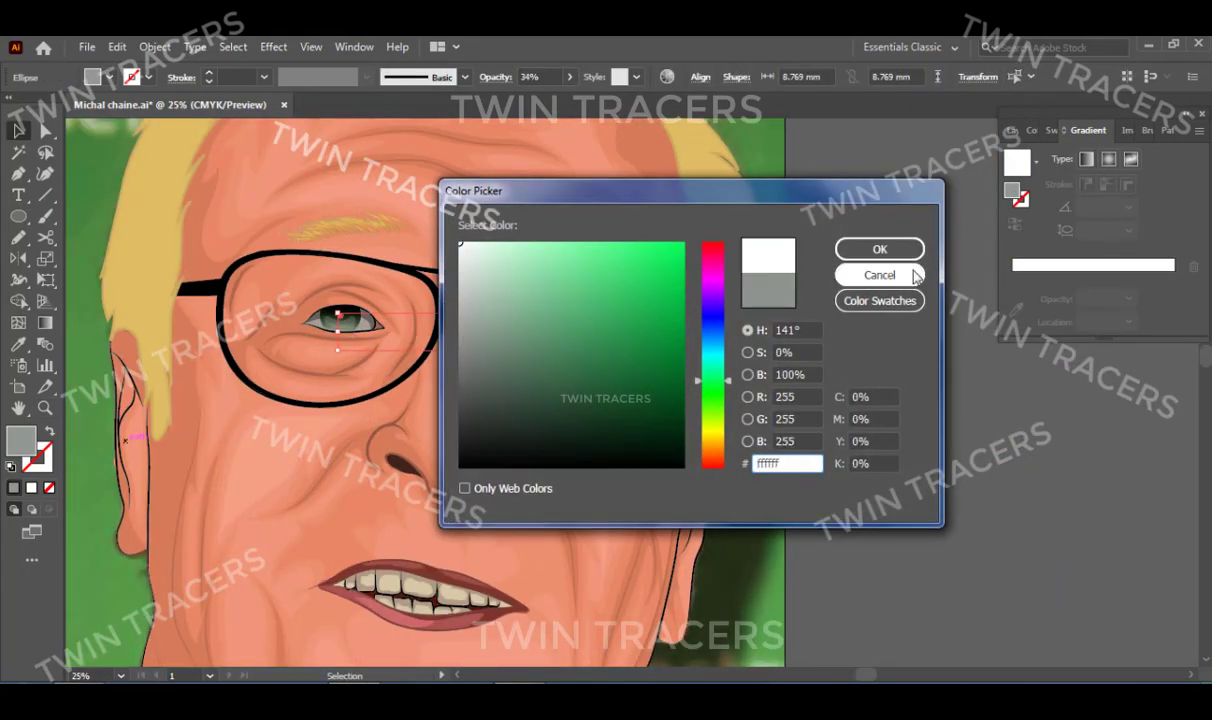
{"action": "left_click", "coordinate": [877, 273]}
{"action": "scroll", "coordinate": [829, 370], "scroll_direction": "down", "scroll_amount": 2}
{"action": "scroll", "coordinate": [698, 473], "scroll_direction": "up", "scroll_amount": 5}
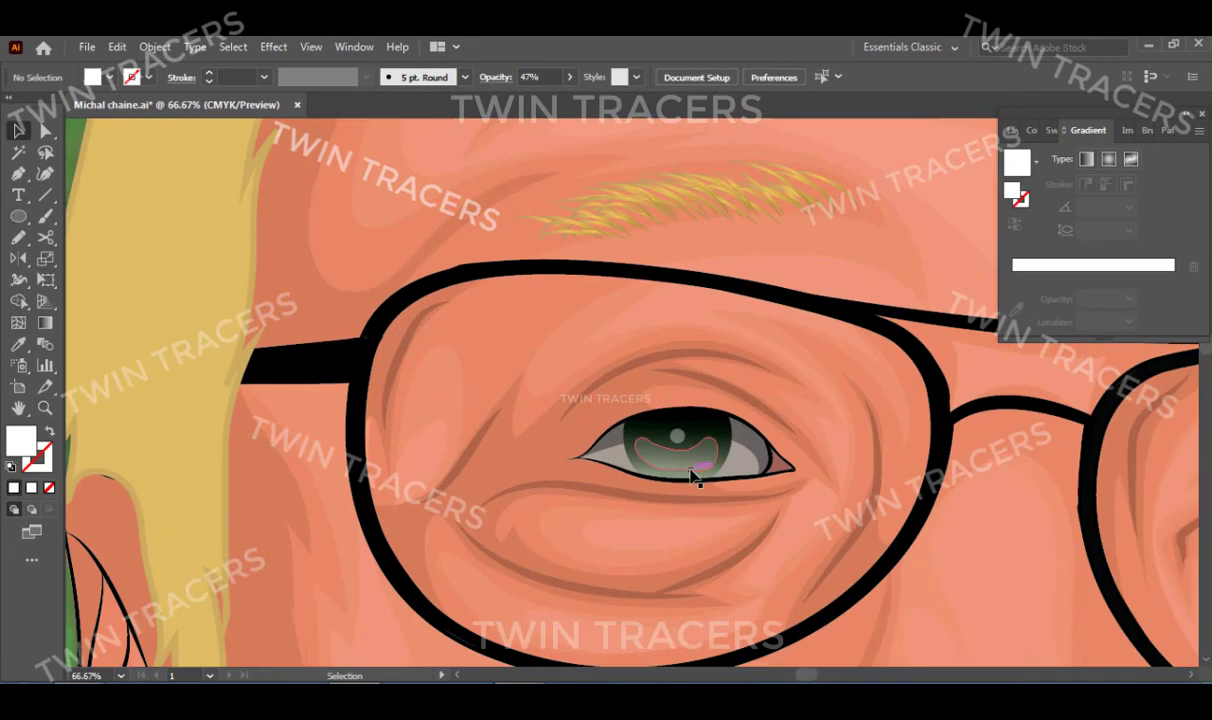
Fit the whole artboard in view to review the finished eyes.
{"action": "left_click", "coordinate": [690, 465]}
{"action": "left_click", "coordinate": [120, 676]}
{"action": "left_click", "coordinate": [150, 655]}
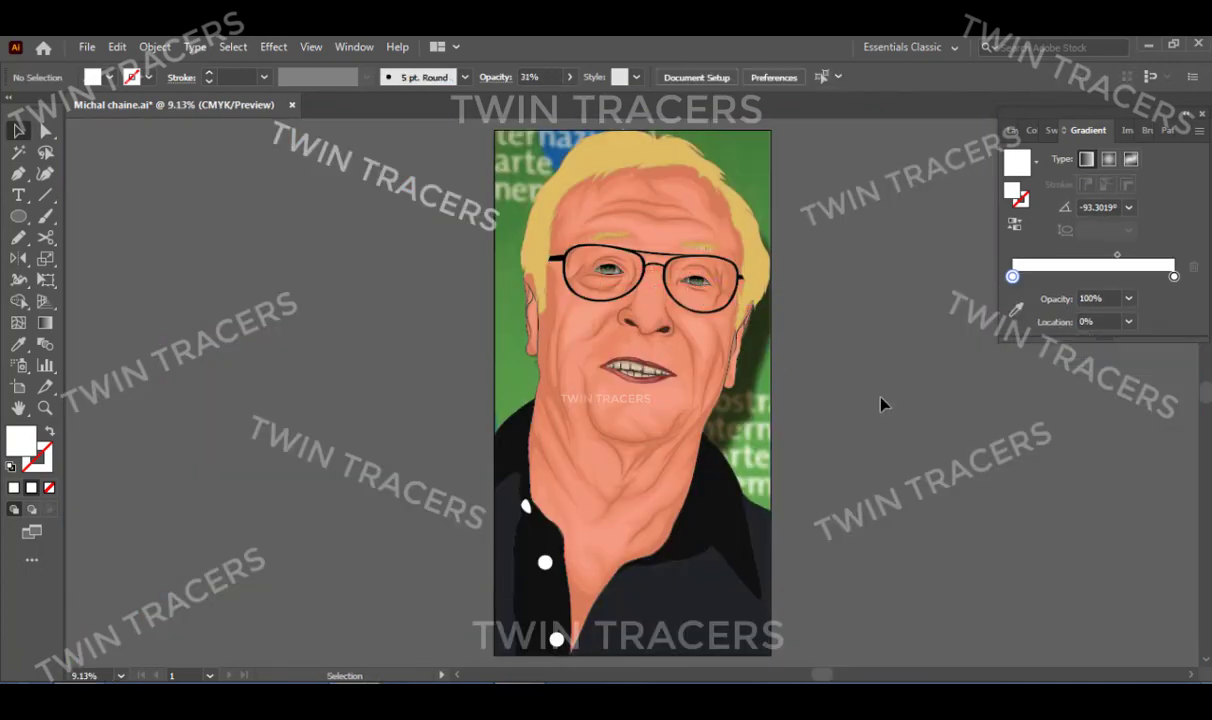
{"action": "scroll", "coordinate": [711, 428], "scroll_direction": "up", "scroll_amount": 10}
{"action": "scroll", "coordinate": [619, 414], "scroll_direction": "down", "scroll_amount": 3}
{"action": "scroll", "coordinate": [611, 381], "scroll_direction": "down", "scroll_amount": 2}
{"action": "scroll", "coordinate": [611, 381], "scroll_direction": "down", "scroll_amount": 2}
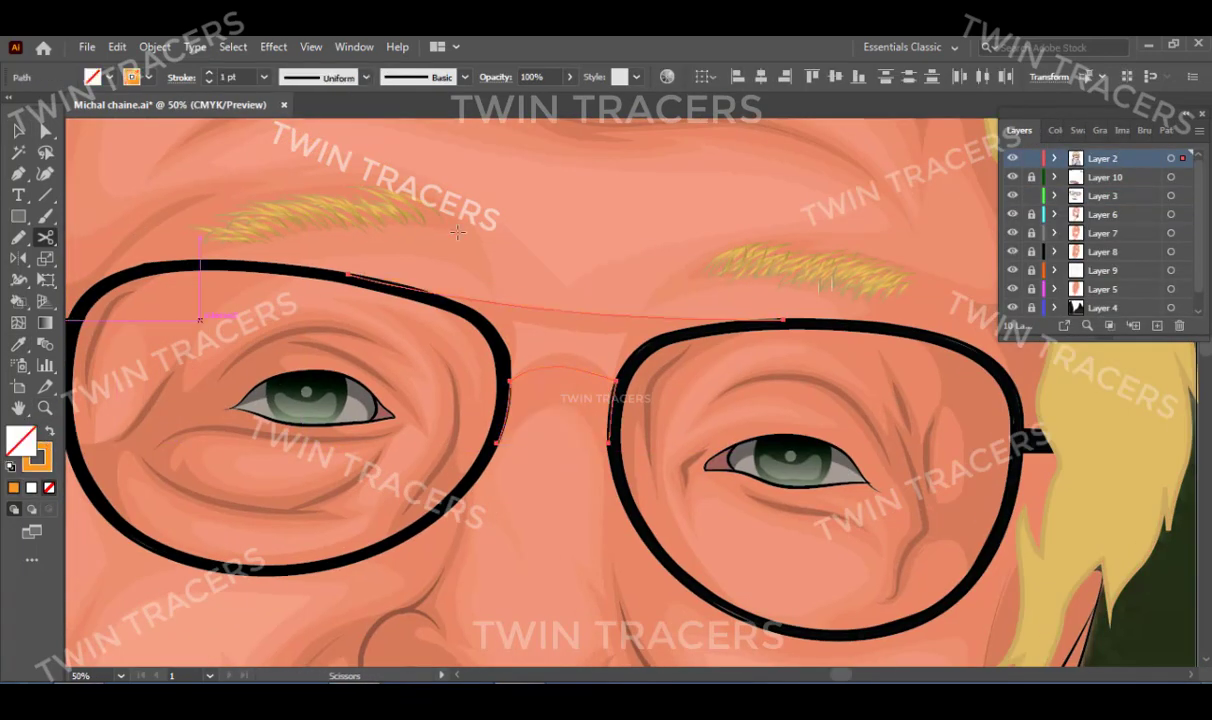
Make the glasses' top bar and bridge orange and adjust the bar's stroke weight.
{"action": "left_click", "coordinate": [665, 282]}
{"action": "left_click", "coordinate": [13, 487]}
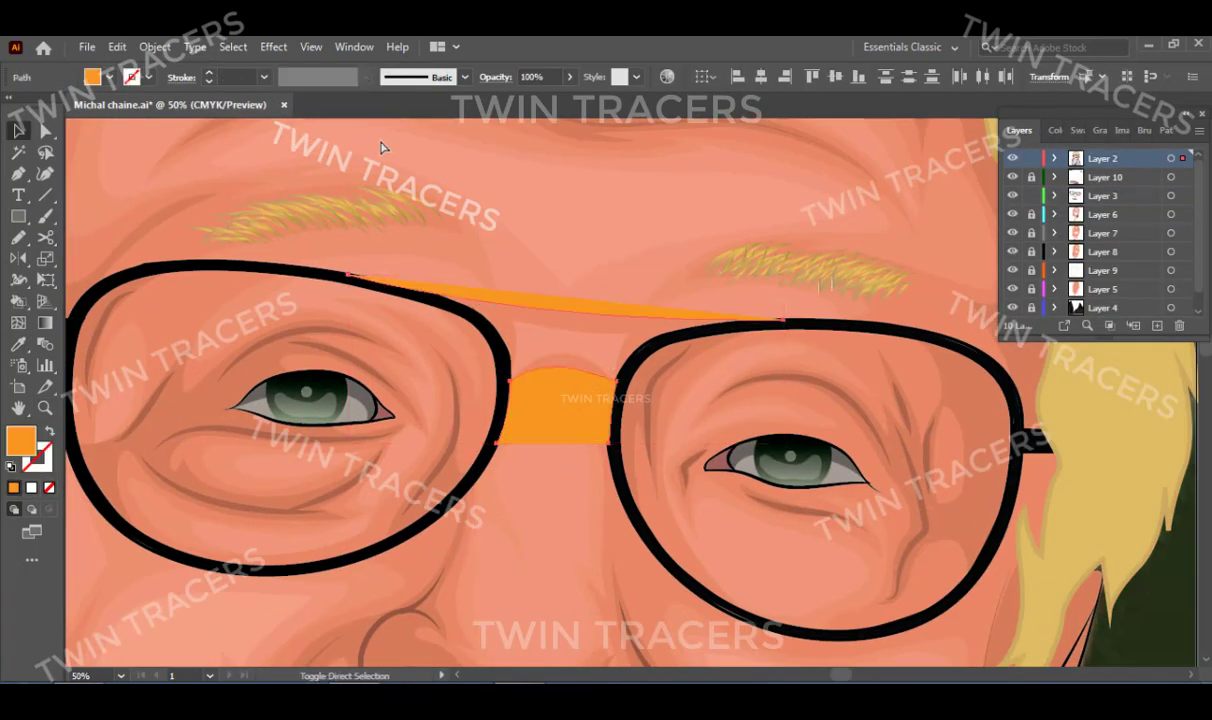
{"action": "key", "text": "shift+x"}
{"action": "left_click", "coordinate": [263, 77]}
{"action": "left_click", "coordinate": [520, 210]}
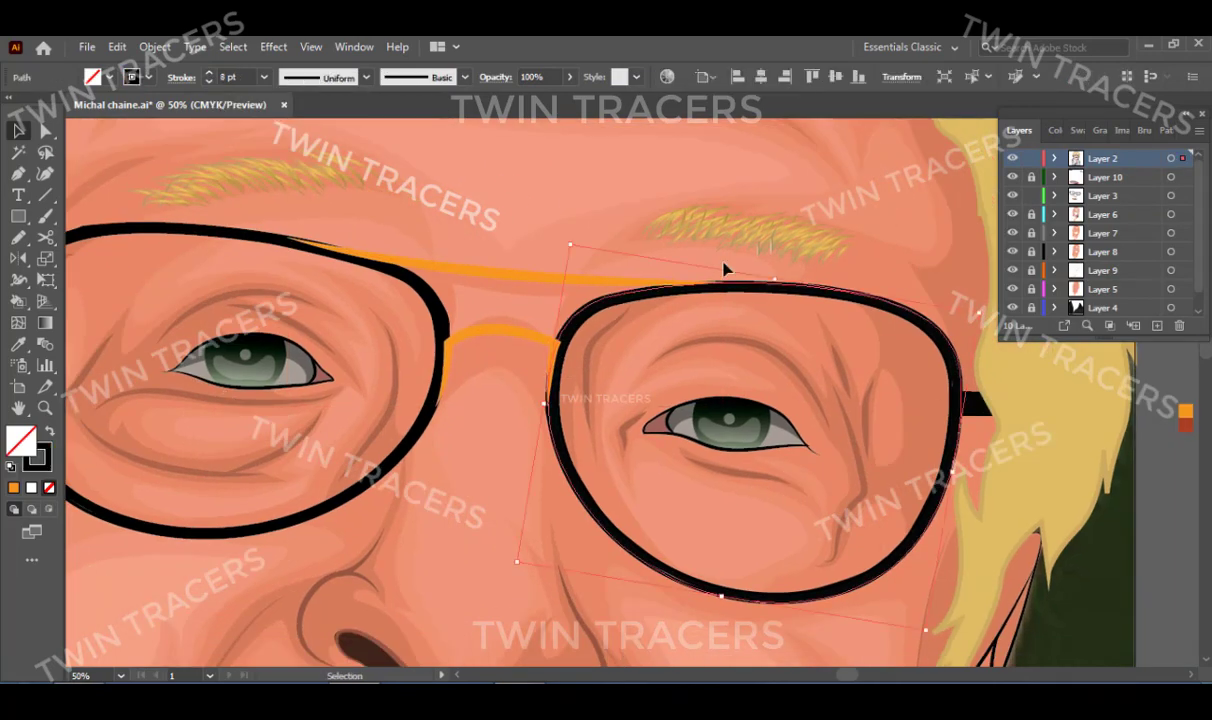
{"action": "key", "text": "ctrl+a"}
{"action": "key", "text": "i"}
{"action": "key", "text": "ctrl+z"}
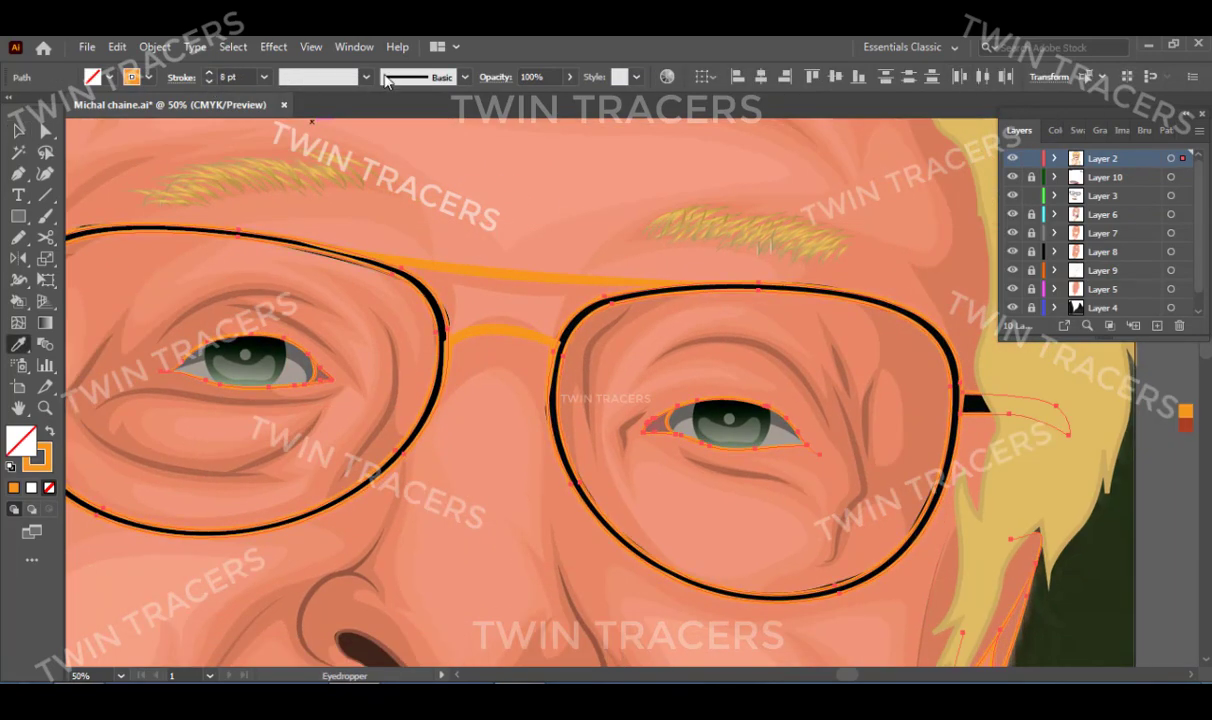
Zoom in and select the glasses rims, opening their context menu.
{"action": "key", "text": "ctrl+minus"}
{"action": "key", "text": "ctrl+plus"}
{"action": "key", "text": "ctrl+plus"}
{"action": "key", "text": "ctrl+plus"}
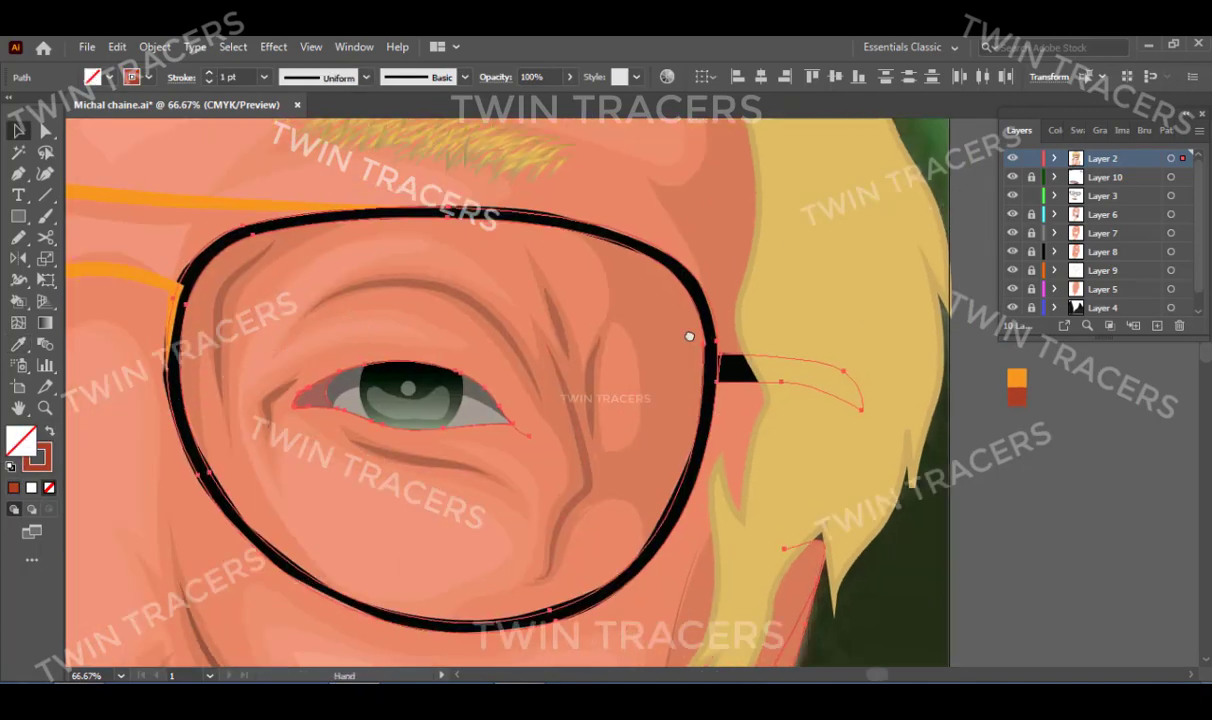
{"action": "key", "text": "v"}
{"action": "left_click", "coordinate": [958, 380]}
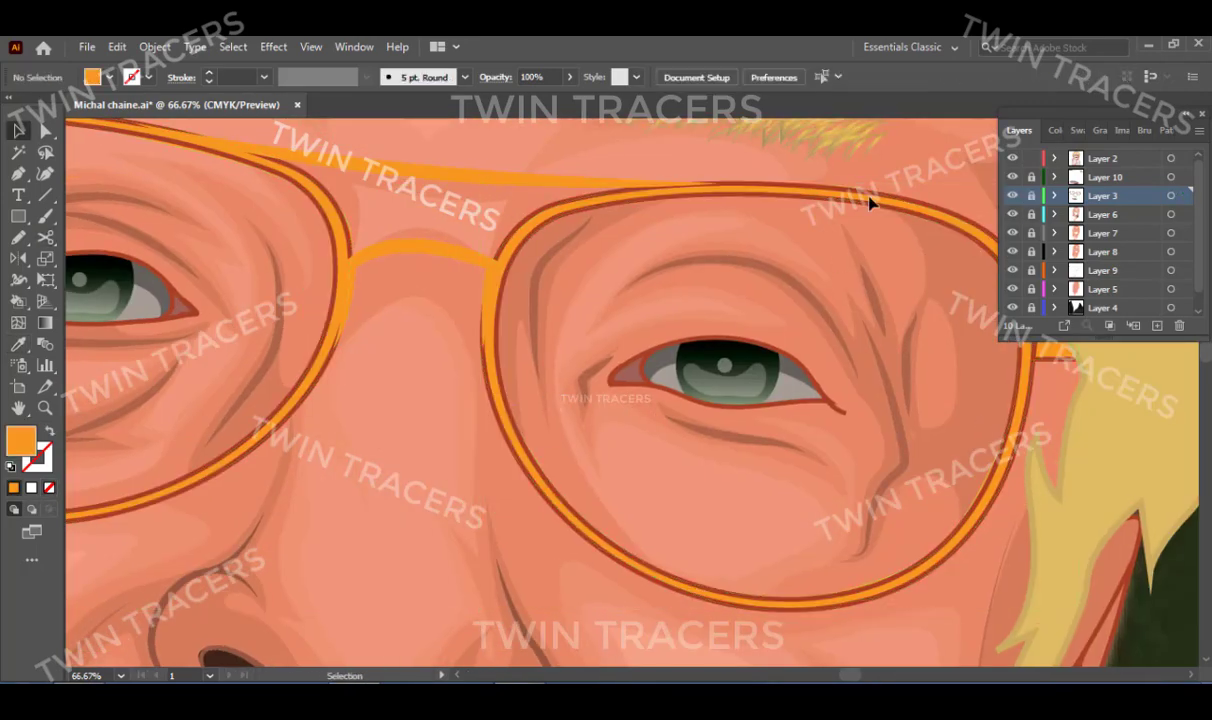
{"action": "left_click", "coordinate": [869, 203]}
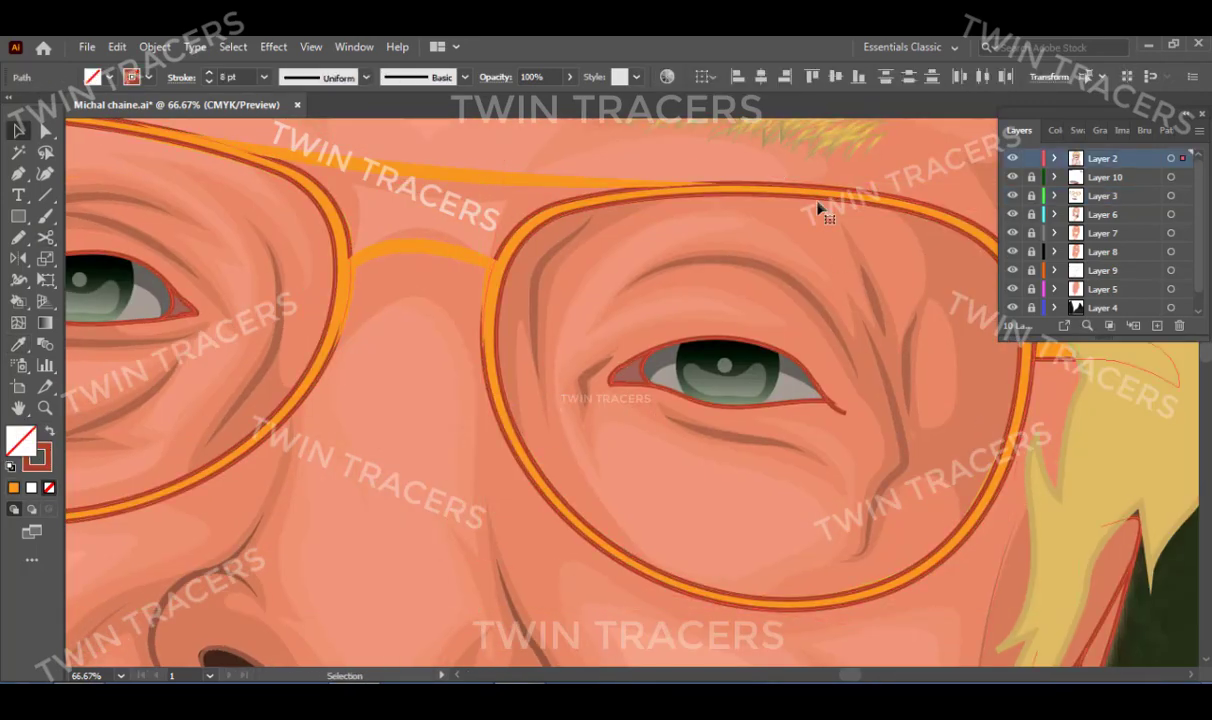
{"action": "right_click", "coordinate": [782, 184]}
{"action": "key", "text": "Escape"}
{"action": "key", "text": "ctrl+minus"}
{"action": "key", "text": "ctrl+minus"}
{"action": "key", "text": "ctrl+minus"}
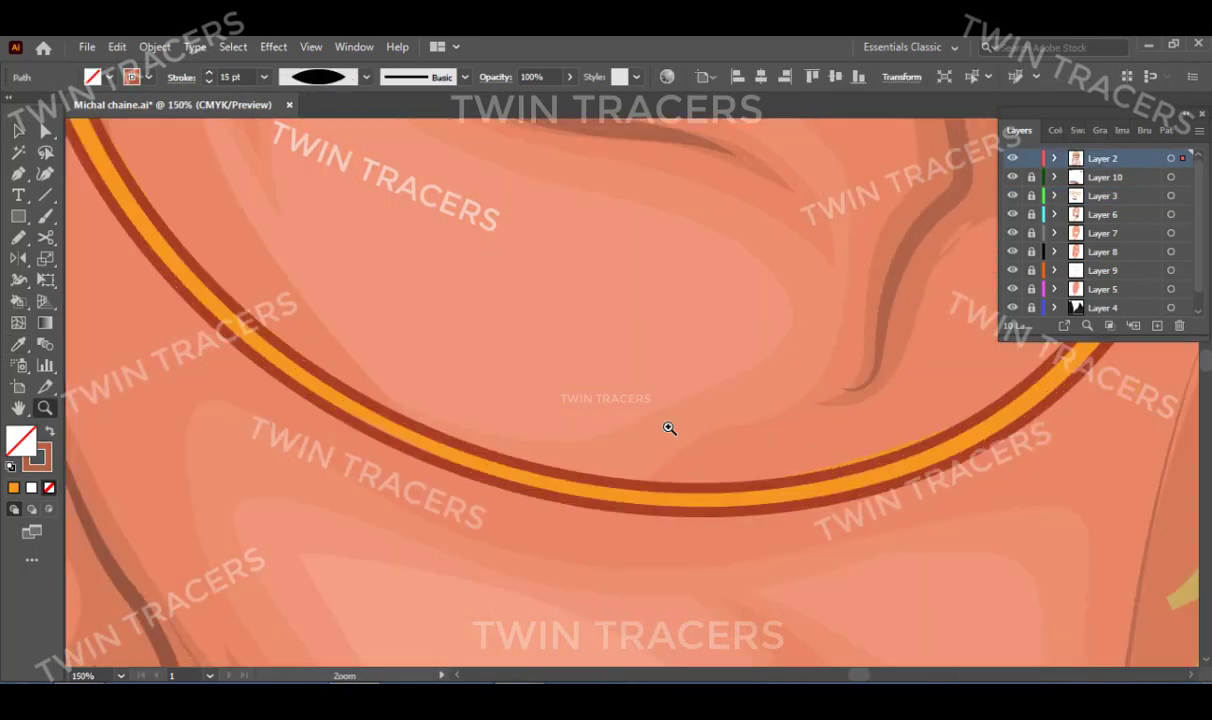
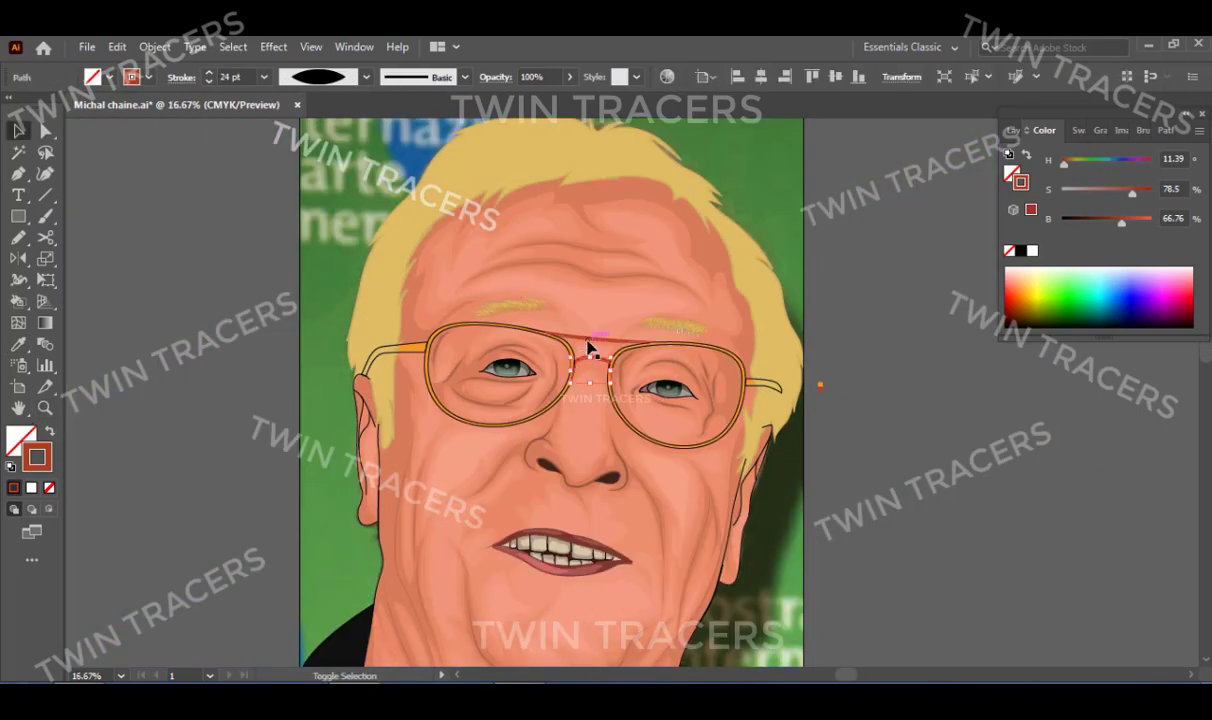
Set the glasses' long brow bar stroke to black in the Color Picker.
{"action": "double_click", "coordinate": [37, 457]}
{"action": "left_click", "coordinate": [864, 242]}
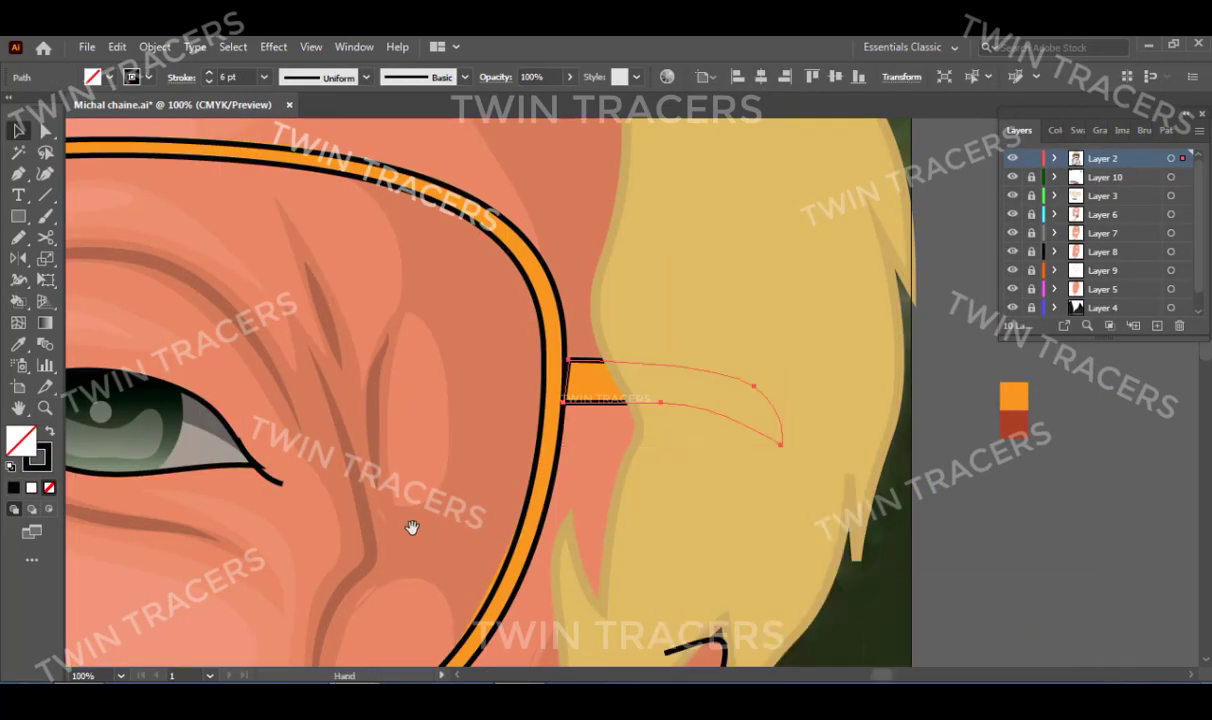
{"action": "left_click_drag", "start_coordinate": [411, 527], "coordinate": [844, 490]}
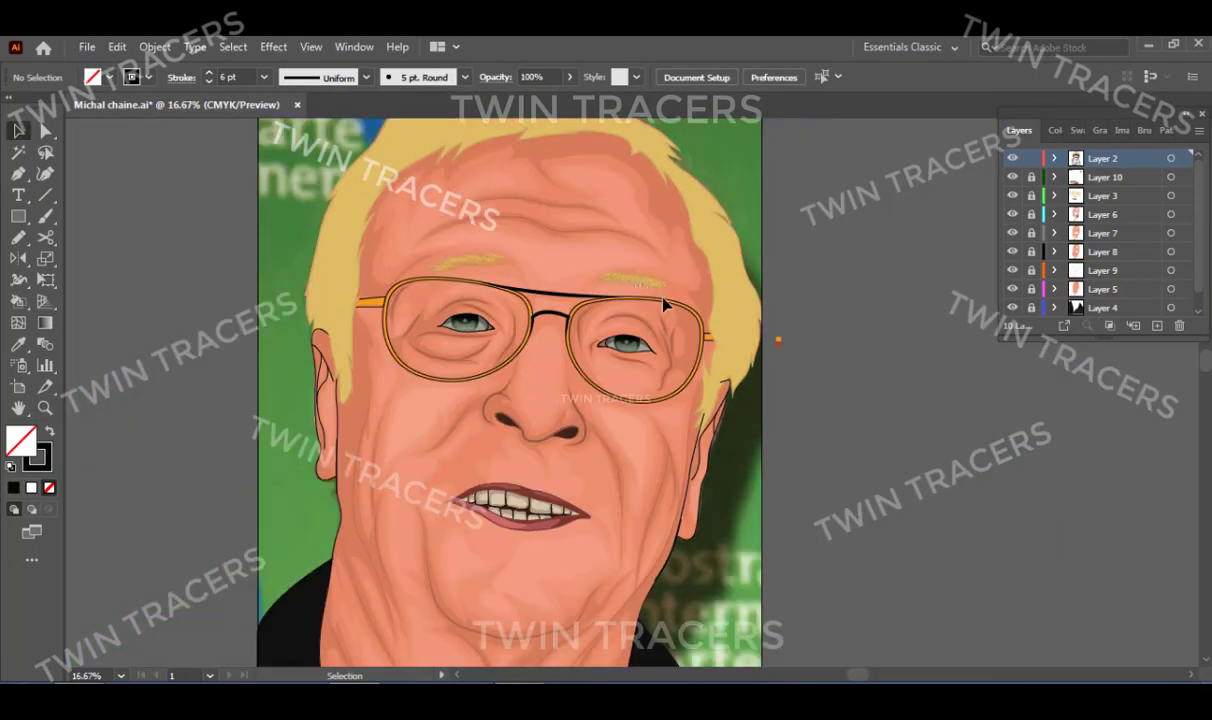
{"action": "left_click", "coordinate": [758, 300]}
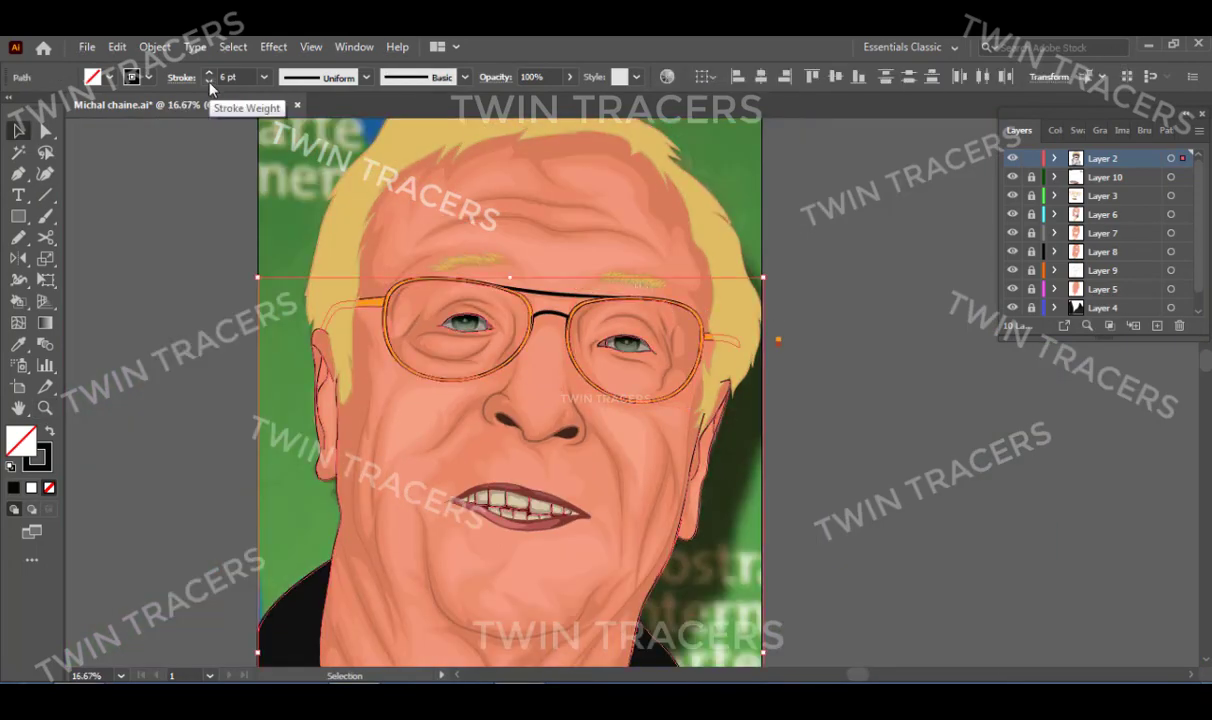
{"action": "key", "text": "ctrl+shift+a"}
{"action": "key", "text": "b"}
Reselect the glasses frame path and thin its outline to 3 pt.
{"action": "scroll", "coordinate": [571, 411], "scroll_direction": "up", "scroll_amount": 10}
{"action": "scroll", "coordinate": [582, 392], "scroll_direction": "down", "scroll_amount": 5}
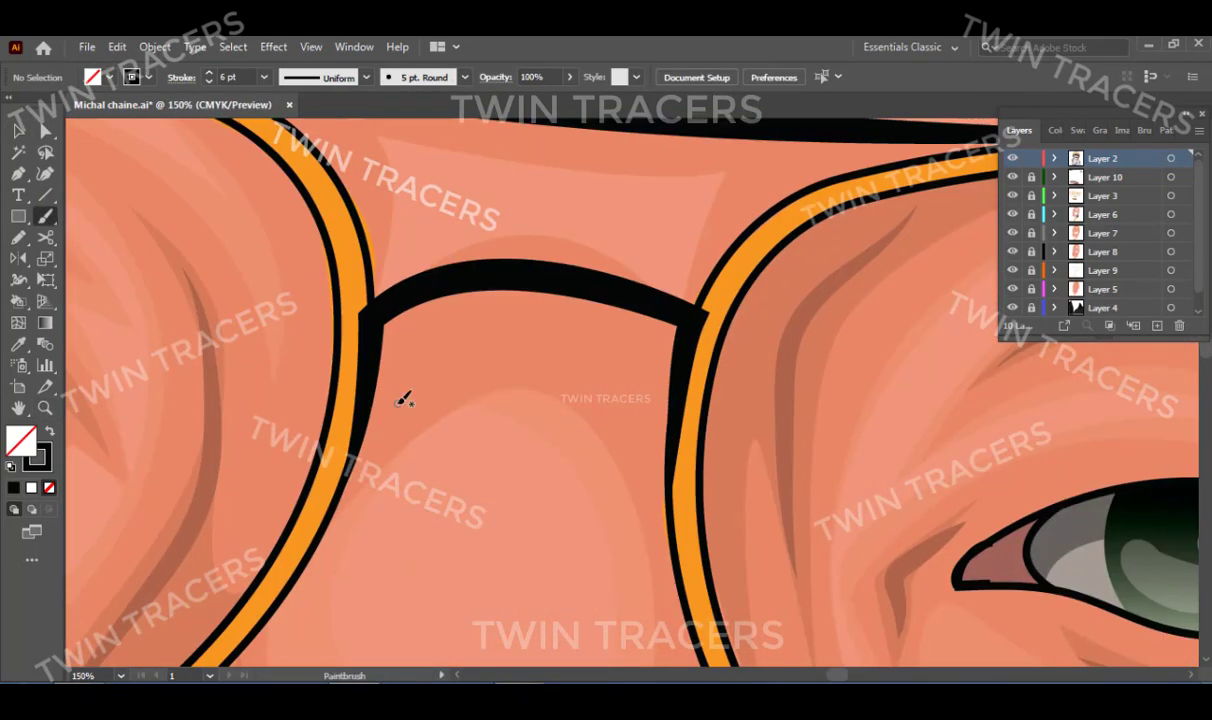
{"action": "key", "text": "v"}
{"action": "left_click", "coordinate": [365, 447]}
{"action": "key", "text": "ctrl+shift+a"}
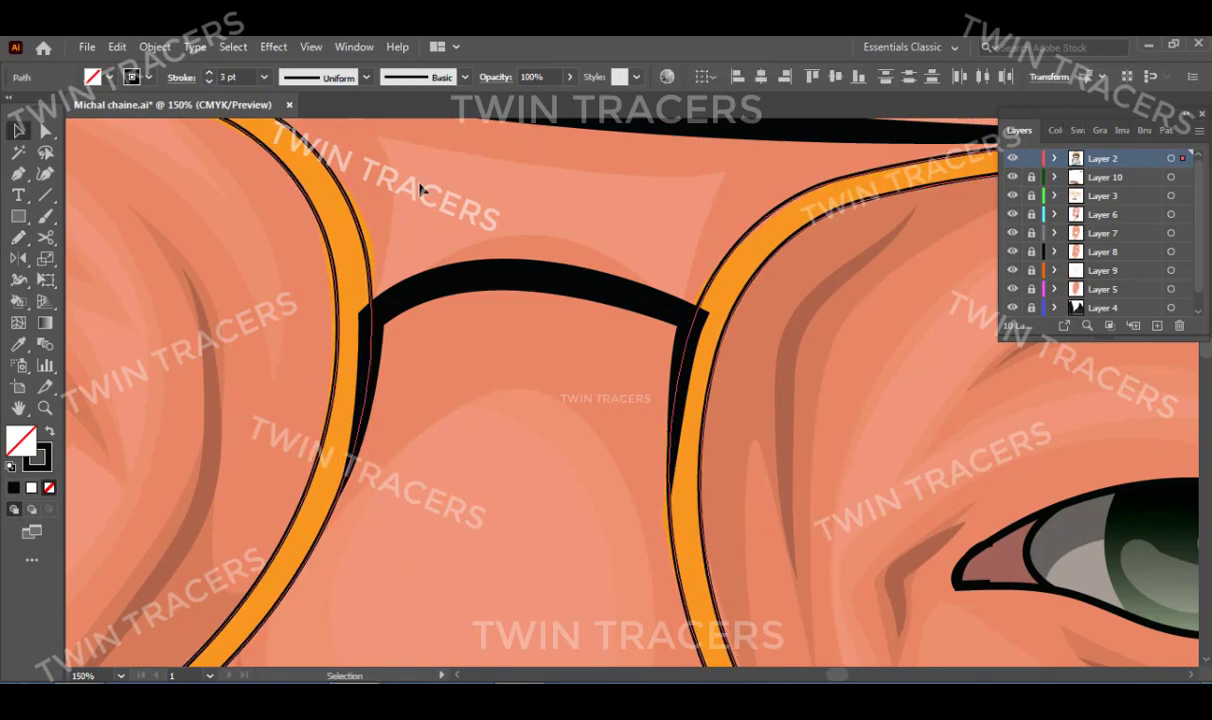
{"action": "key", "text": "z"}
{"action": "scroll", "coordinate": [624, 426], "scroll_direction": "down", "scroll_amount": 7}
{"action": "key", "text": "z"}
{"action": "scroll", "coordinate": [730, 415], "scroll_direction": "down", "scroll_amount": 1}
{"action": "scroll", "coordinate": [649, 268], "scroll_direction": "up", "scroll_amount": 5}
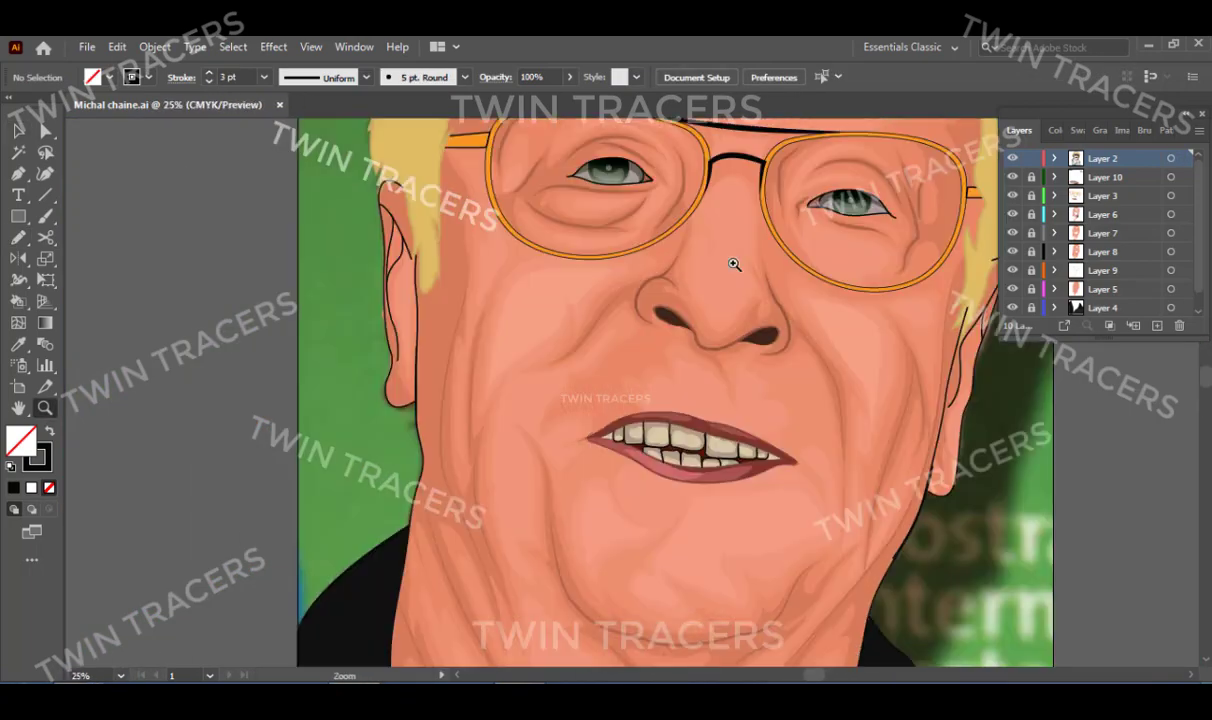
Add a new empty Layer 11 for the frame shading.
{"action": "left_click", "coordinate": [1066, 197]}
{"action": "key", "text": "ctrl+l"}
{"action": "scroll", "coordinate": [644, 303], "scroll_direction": "up", "scroll_amount": 3}
Sample the dark red from the artwork as the fill colour with the Eyedropper.
{"action": "scroll", "coordinate": [638, 412], "scroll_direction": "up", "scroll_amount": 2}
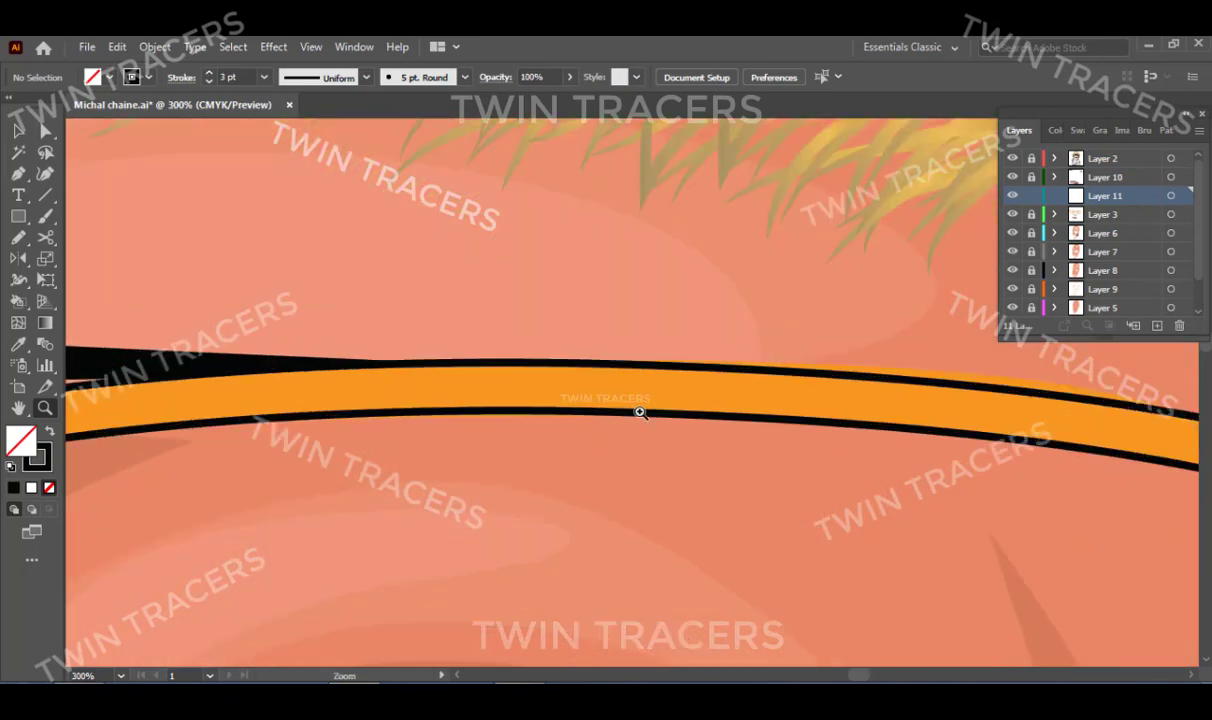
{"action": "scroll", "coordinate": [609, 406], "scroll_direction": "down", "scroll_amount": 2}
{"action": "key", "text": "i"}
{"action": "left_click", "coordinate": [834, 524]}
{"action": "key", "text": "p"}
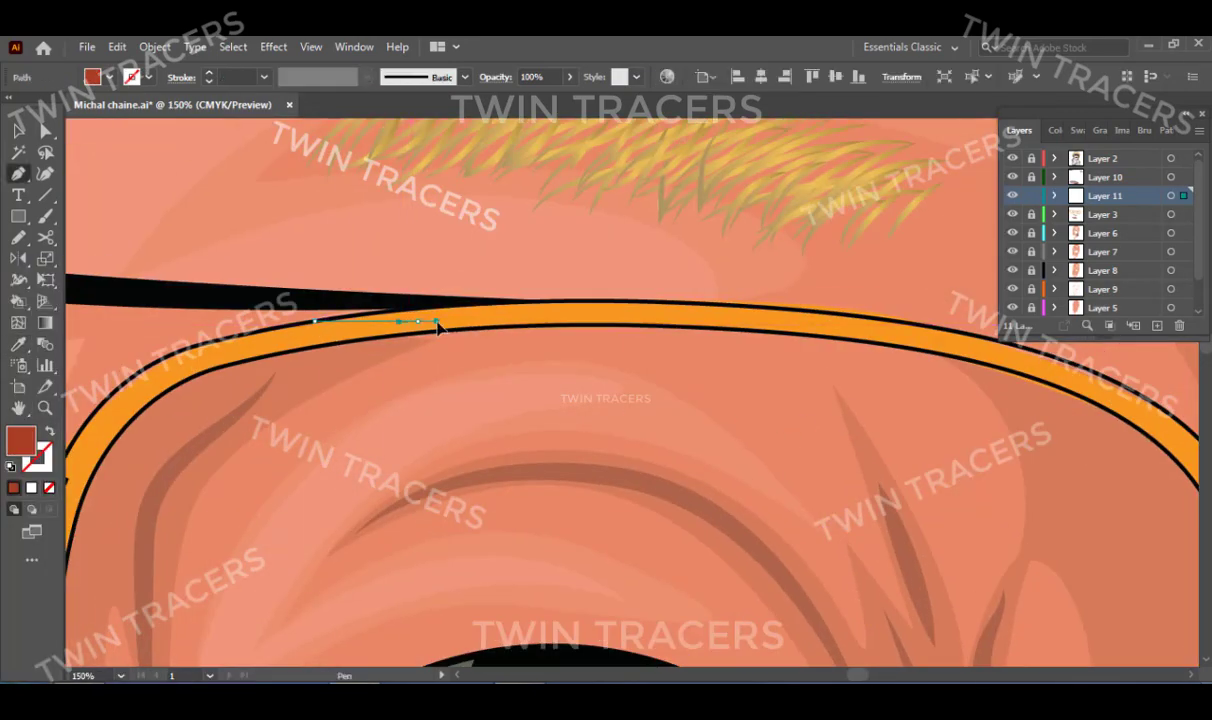
Draw a dark red shading shape along the lens's top rim and down its side.
{"action": "left_click_drag", "start_coordinate": [437, 326], "coordinate": [356, 345]}
{"action": "scroll", "coordinate": [472, 333], "scroll_direction": "right", "scroll_amount": 4}
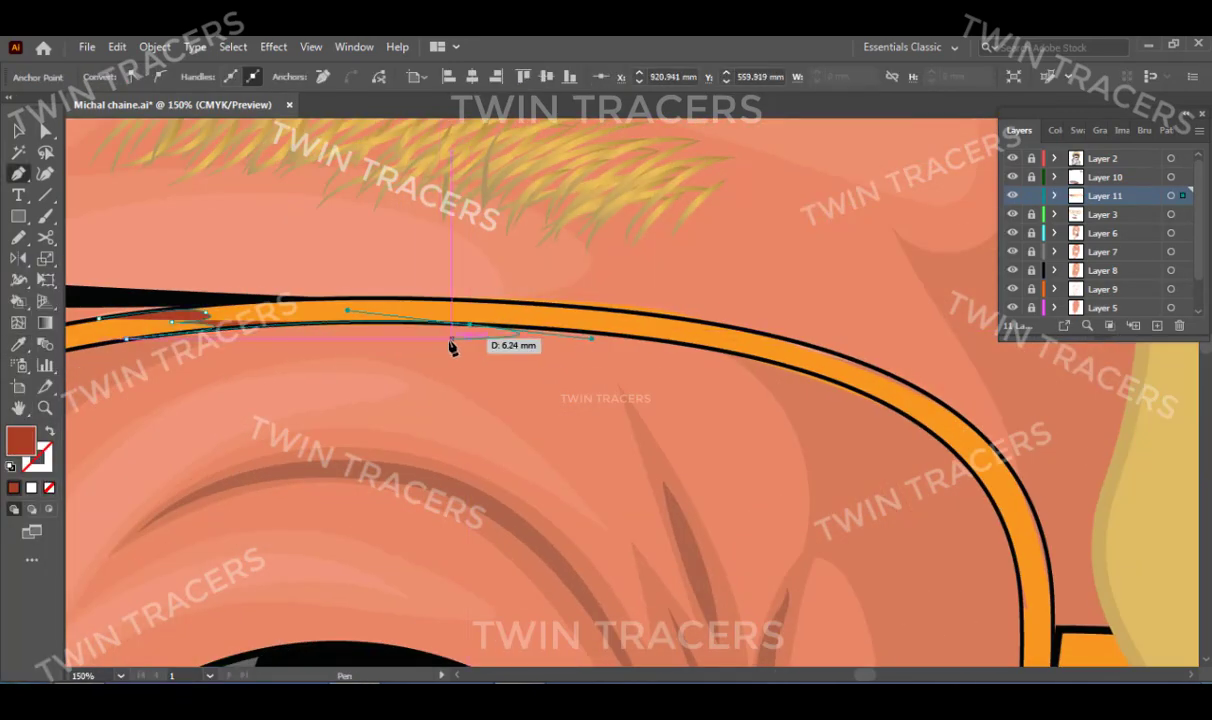
{"action": "scroll", "coordinate": [590, 304], "scroll_direction": "left", "scroll_amount": 4}
{"action": "left_click_drag", "start_coordinate": [590, 304], "coordinate": [322, 362]}
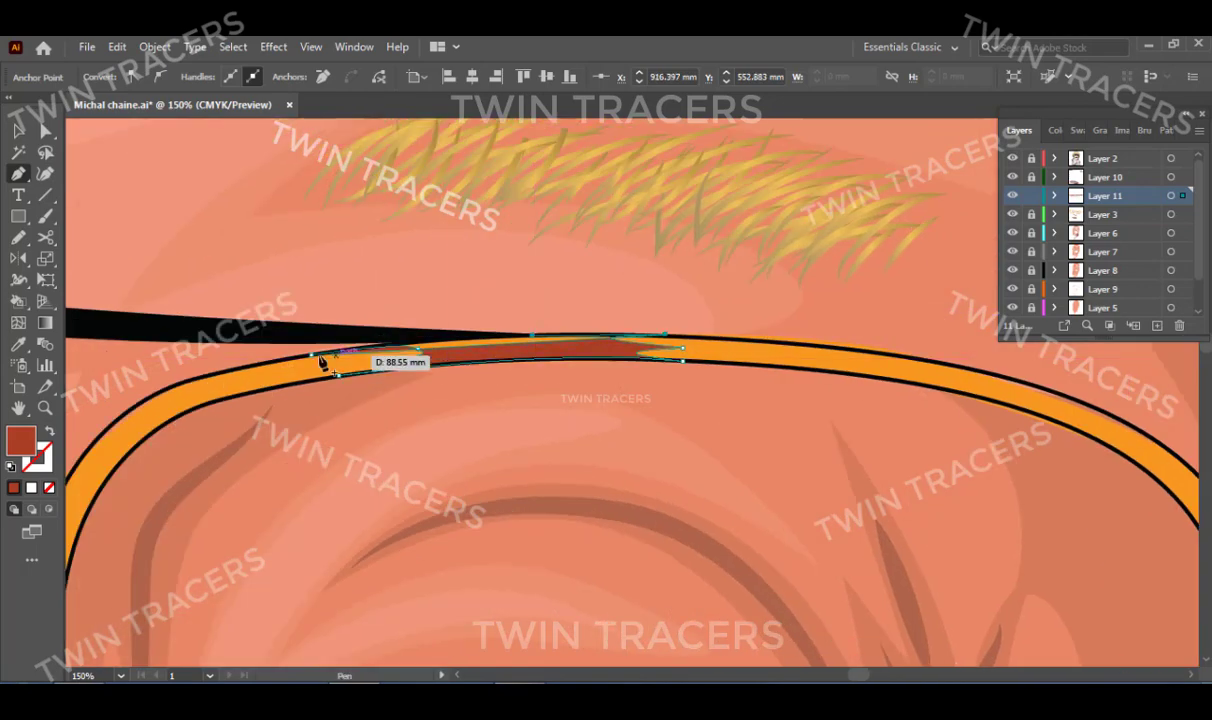
{"action": "scroll", "coordinate": [212, 383], "scroll_direction": "down", "scroll_amount": 3}
{"action": "scroll", "coordinate": [322, 290], "scroll_direction": "up", "scroll_amount": 2}
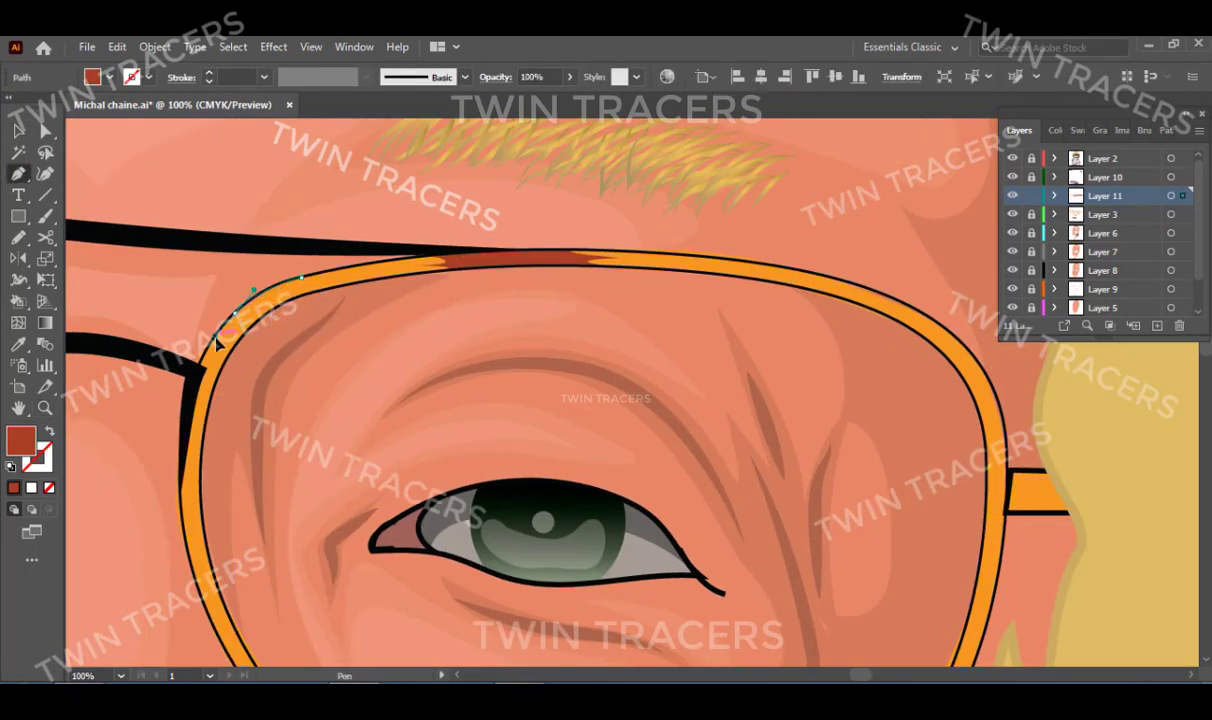
{"action": "left_click_drag", "start_coordinate": [198, 372], "coordinate": [216, 424]}
{"action": "scroll", "coordinate": [216, 424], "scroll_direction": "down", "scroll_amount": 3}
{"action": "left_click", "coordinate": [179, 405]}
{"action": "key", "text": "n"}
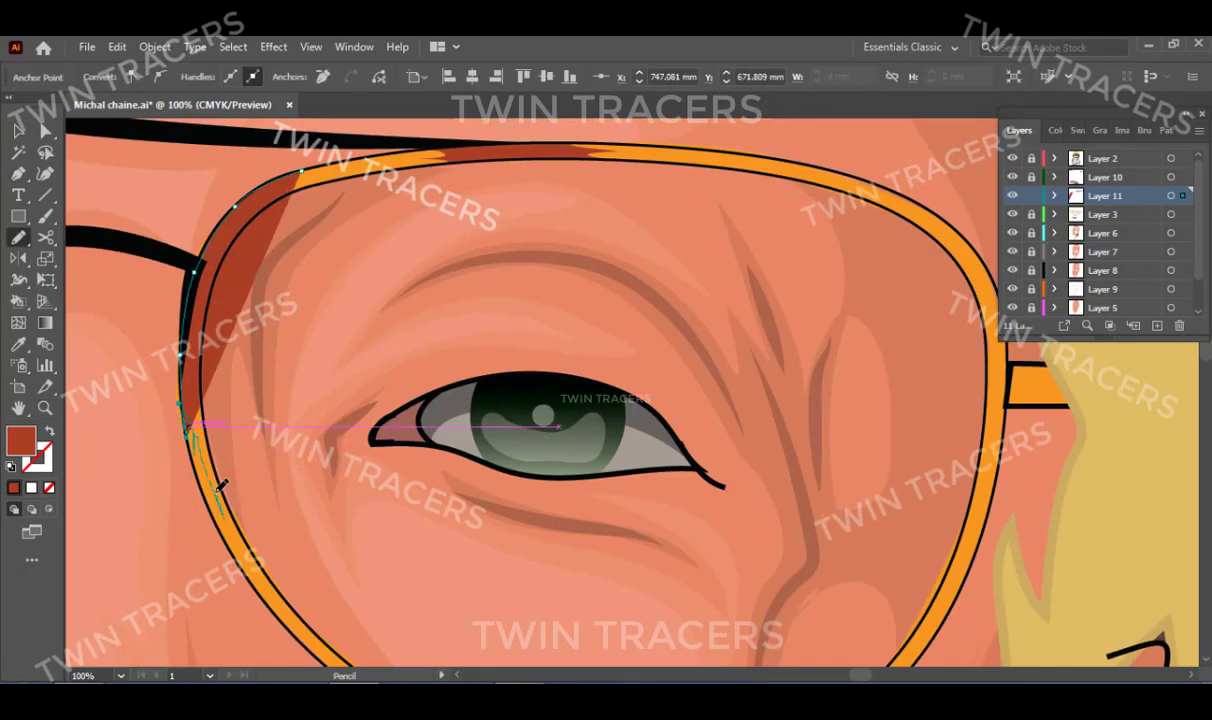
{"action": "left_click_drag", "start_coordinate": [221, 487], "coordinate": [204, 428]}
{"action": "key", "text": "p"}
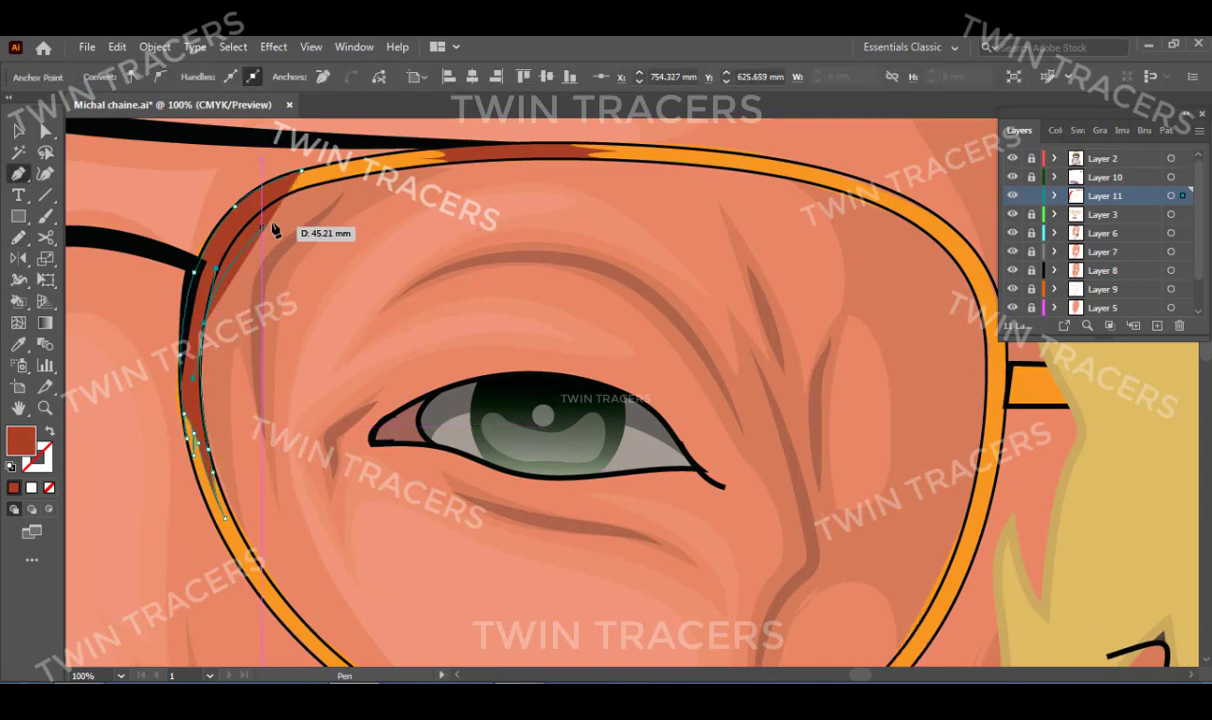
{"action": "key", "text": "ctrl+shift+a"}
Draw a second red shading shape down the right side and along the bottom of the rim.
{"action": "key", "text": "p"}
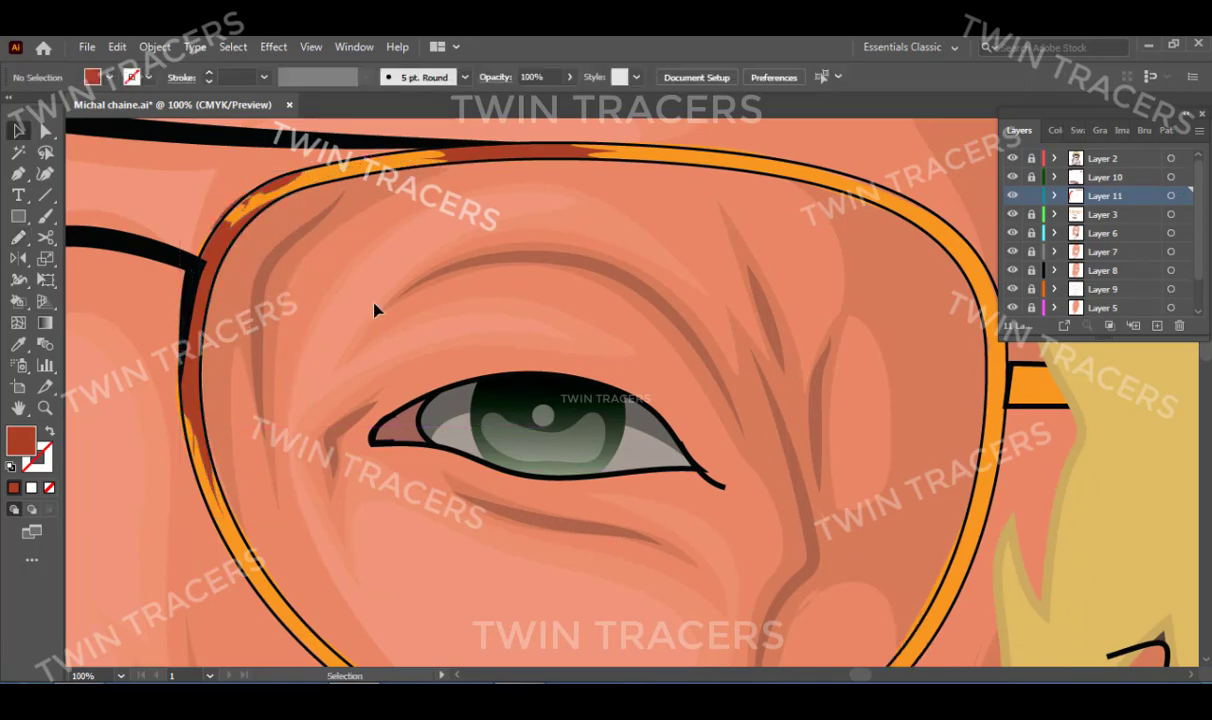
{"action": "scroll", "coordinate": [353, 286], "scroll_direction": "down", "scroll_amount": 3}
{"action": "scroll", "coordinate": [622, 400], "scroll_direction": "up", "scroll_amount": 2}
{"action": "scroll", "coordinate": [465, 363], "scroll_direction": "up", "scroll_amount": 1}
{"action": "left_click", "coordinate": [531, 264]}
{"action": "left_click_drag", "start_coordinate": [637, 383], "coordinate": [559, 305]}
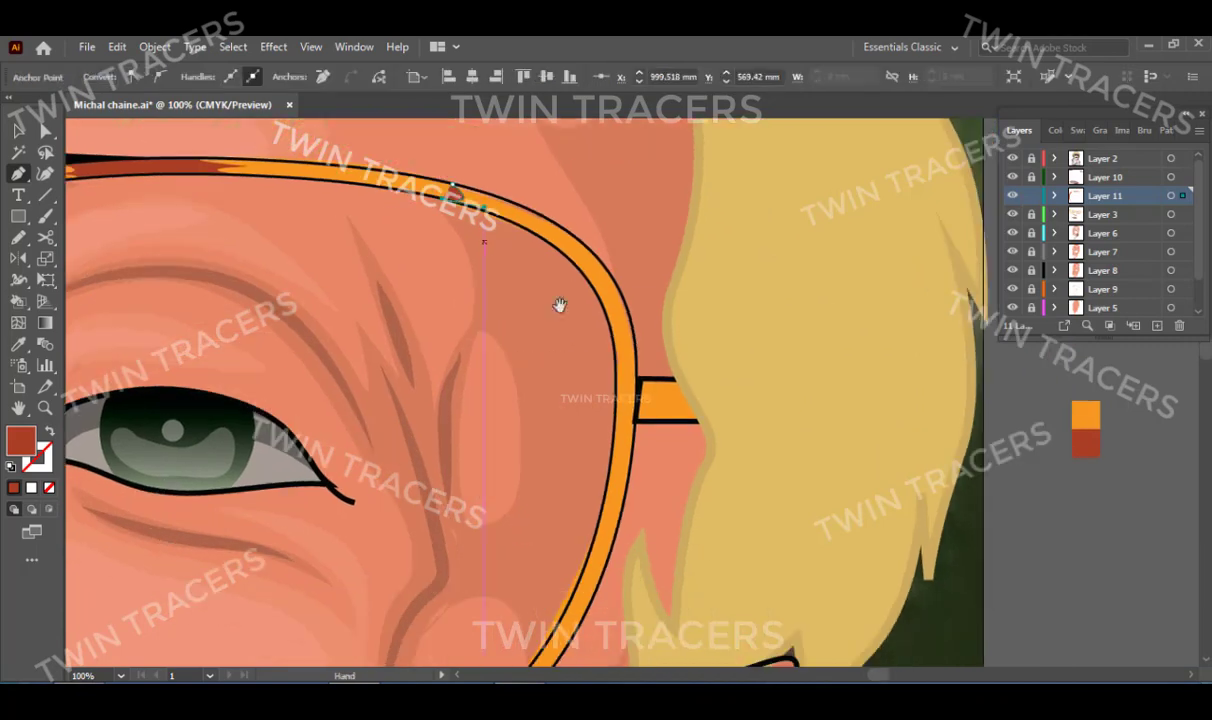
{"action": "left_click", "coordinate": [617, 407]}
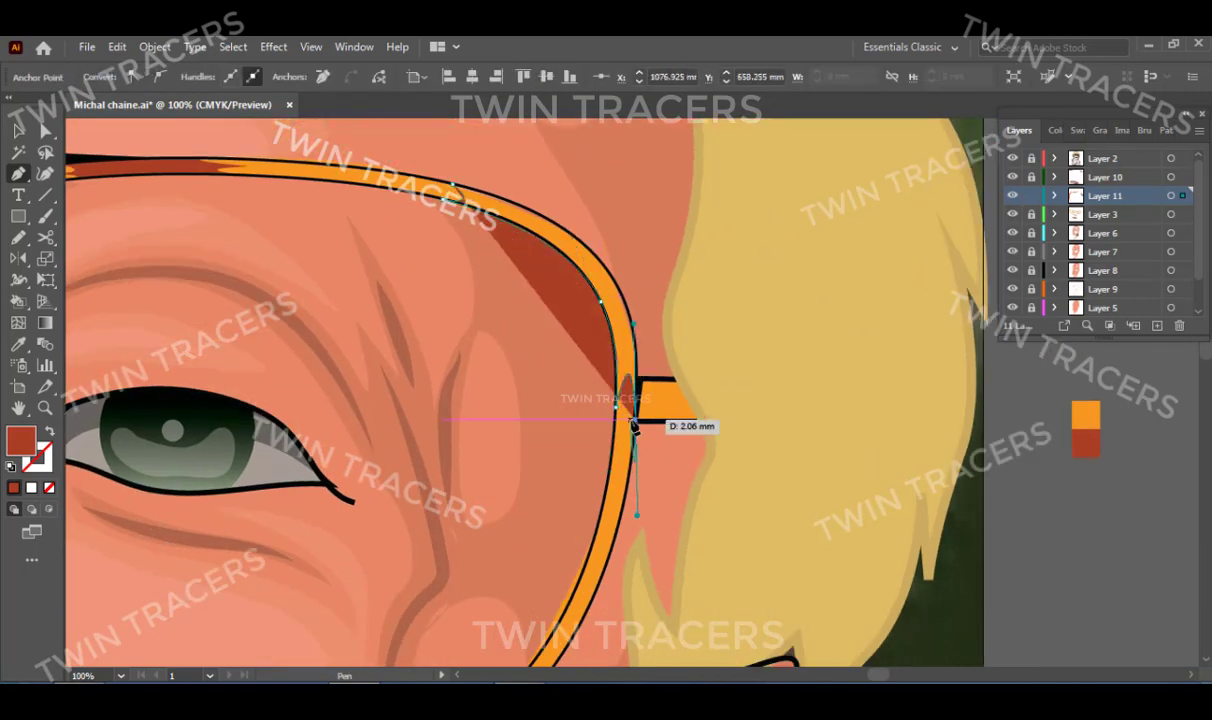
{"action": "scroll", "coordinate": [600, 320], "scroll_direction": "down", "scroll_amount": 5}
{"action": "left_click", "coordinate": [591, 338]}
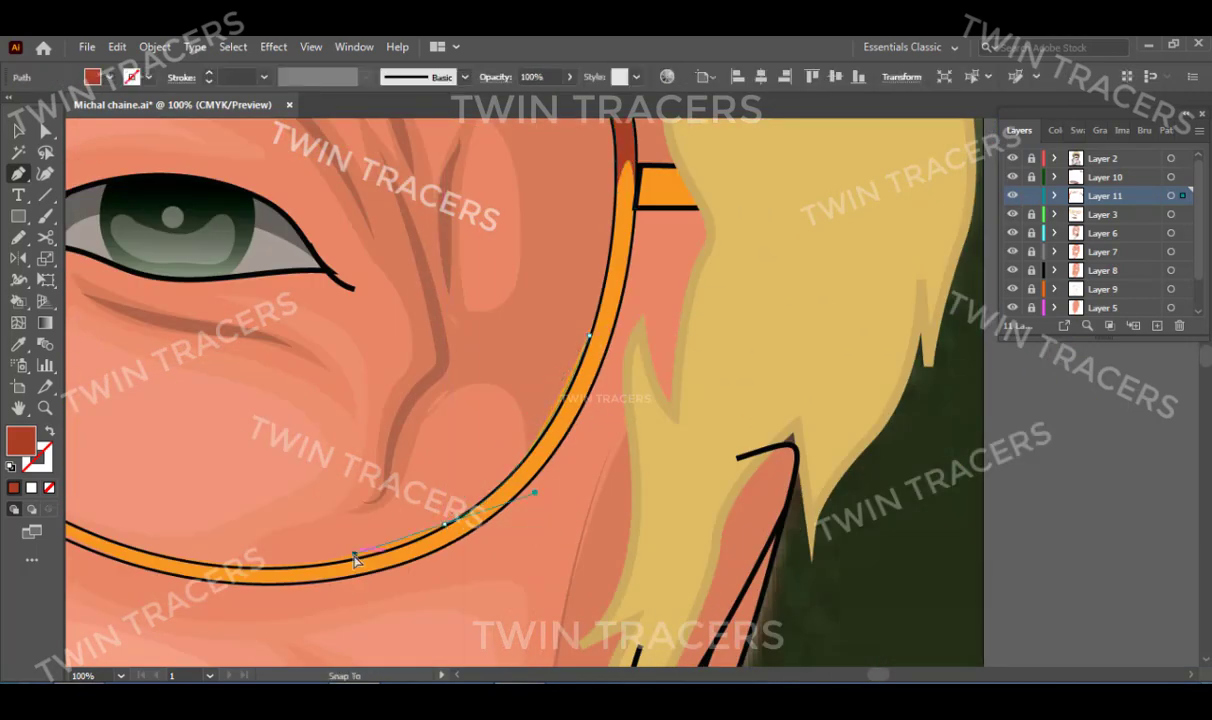
{"action": "left_click_drag", "start_coordinate": [443, 525], "coordinate": [440, 548]}
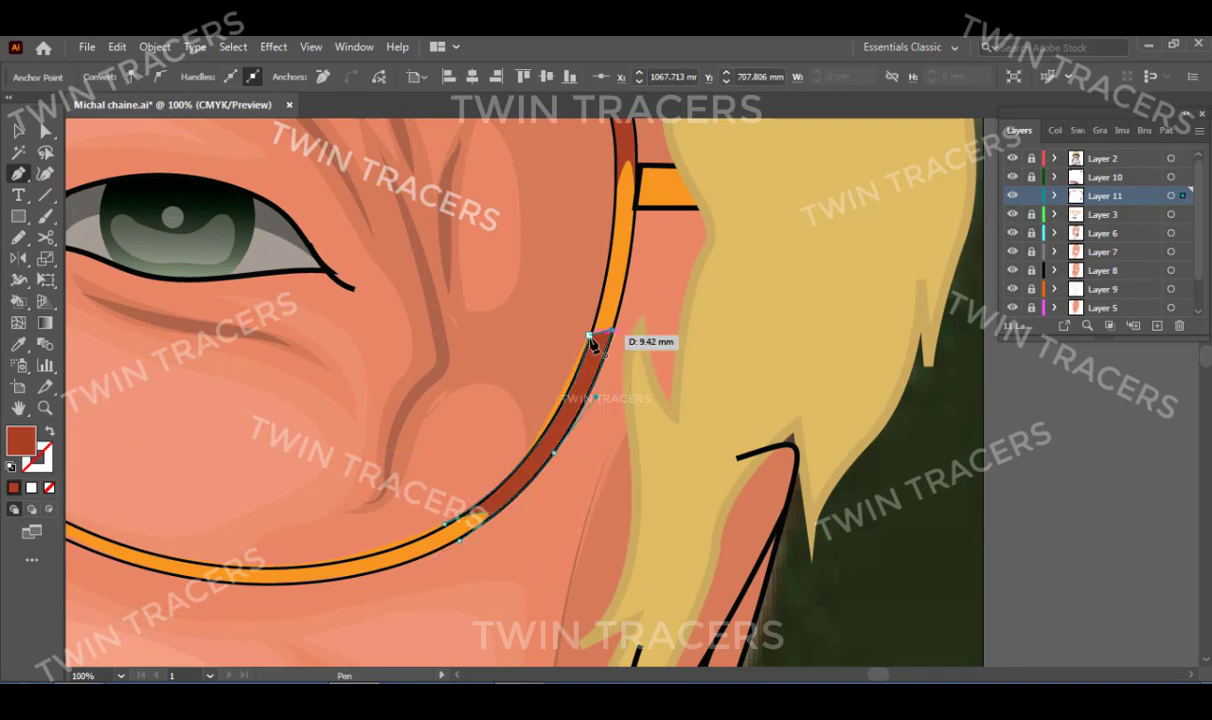
{"action": "scroll", "coordinate": [591, 342], "scroll_direction": "left", "scroll_amount": 5}
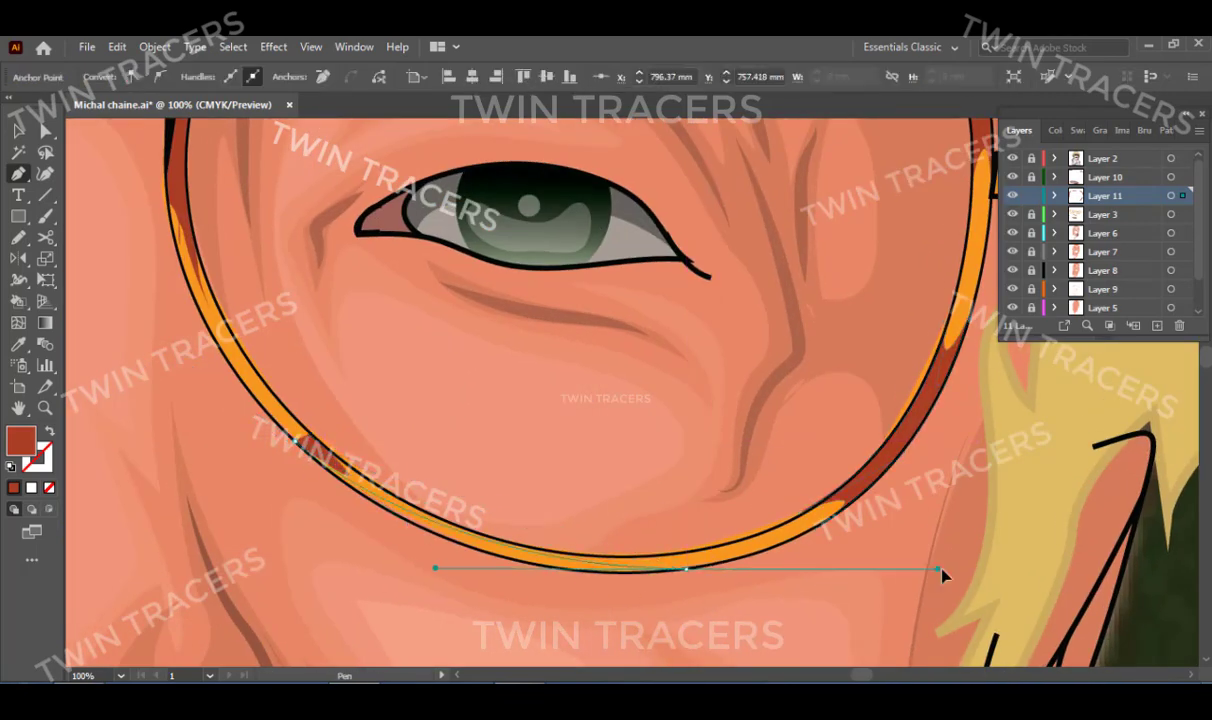
{"action": "left_click_drag", "start_coordinate": [942, 575], "coordinate": [930, 541]}
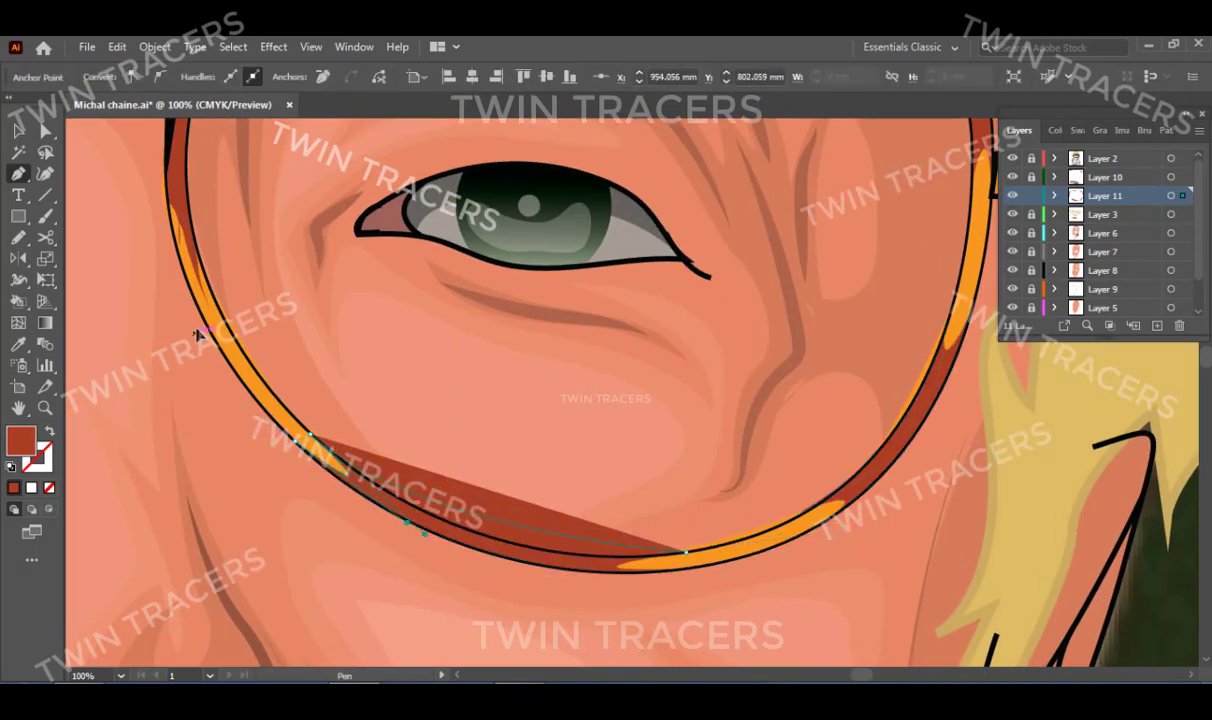
{"action": "key", "text": "z"}
{"action": "left_click", "coordinate": [628, 422], "text": "alt"}
{"action": "left_click", "coordinate": [765, 465], "text": "alt"}
Draw a red shading shape on the other lens rim near the temple arm.
{"action": "left_click", "coordinate": [682, 381]}
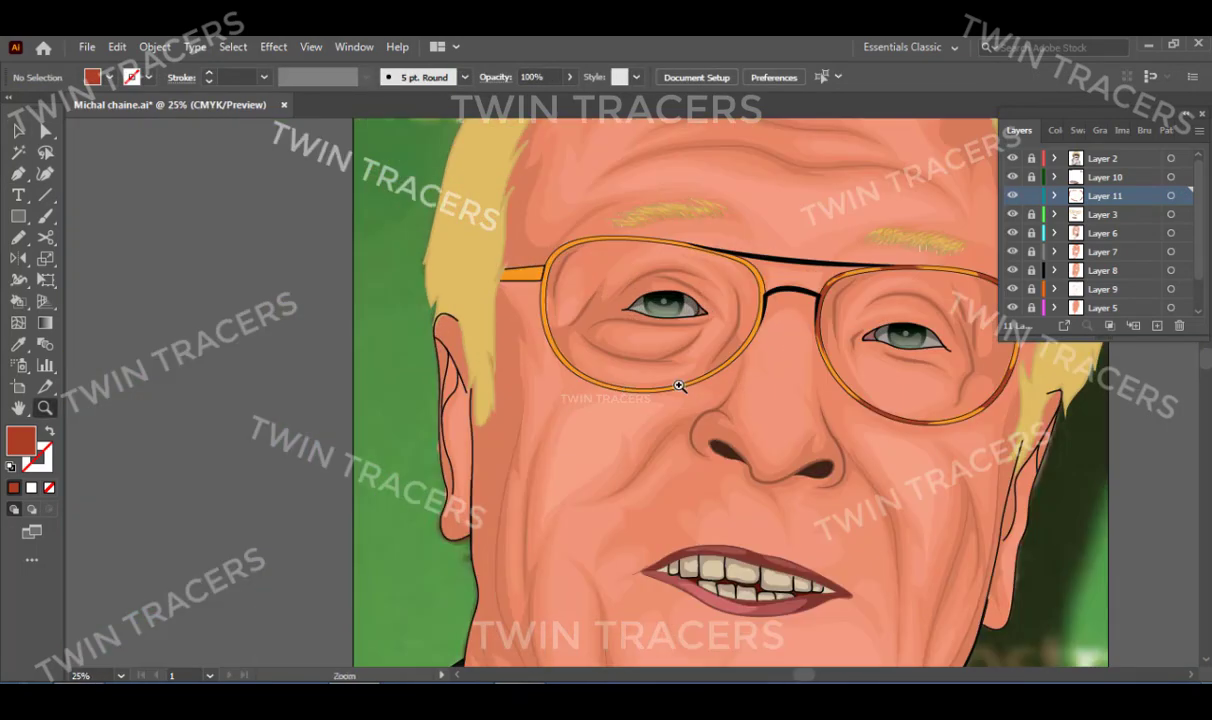
{"action": "left_click", "coordinate": [534, 427]}
{"action": "left_click", "coordinate": [644, 384]}
{"action": "key", "text": "p"}
{"action": "scroll", "coordinate": [179, 330], "scroll_direction": "left", "scroll_amount": 4}
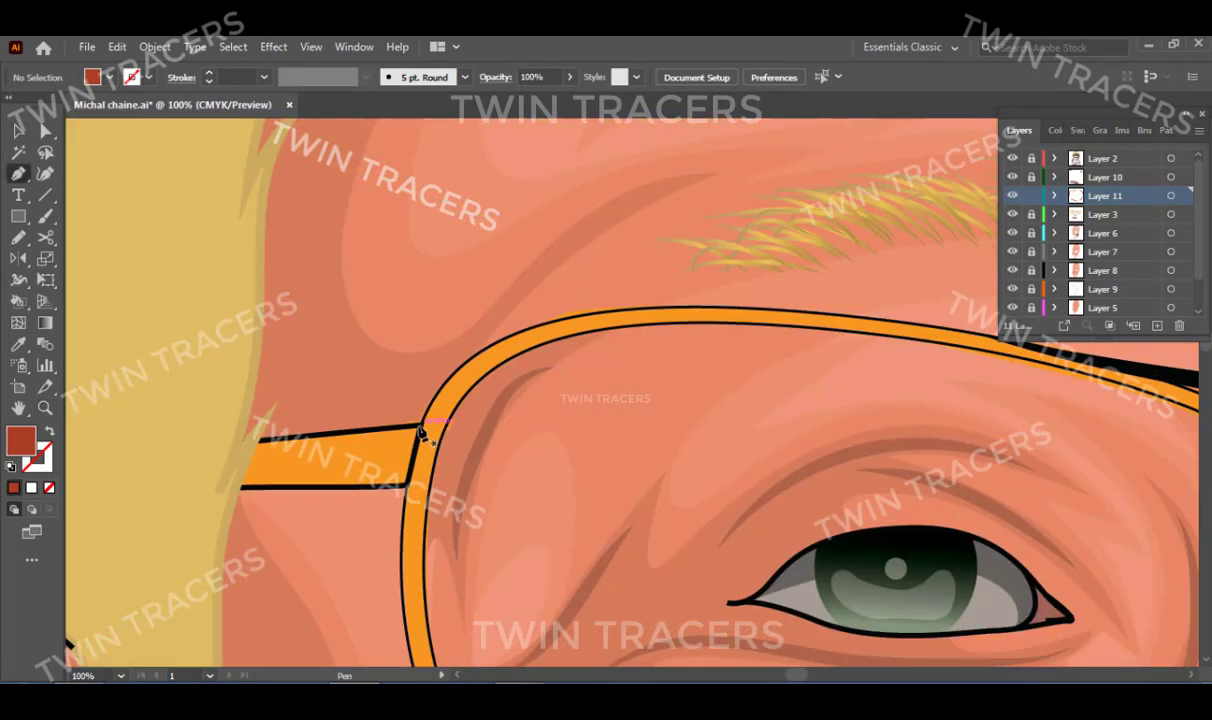
{"action": "left_click_drag", "start_coordinate": [408, 487], "coordinate": [504, 498]}
{"action": "scroll", "coordinate": [644, 490], "scroll_direction": "right", "scroll_amount": 10}
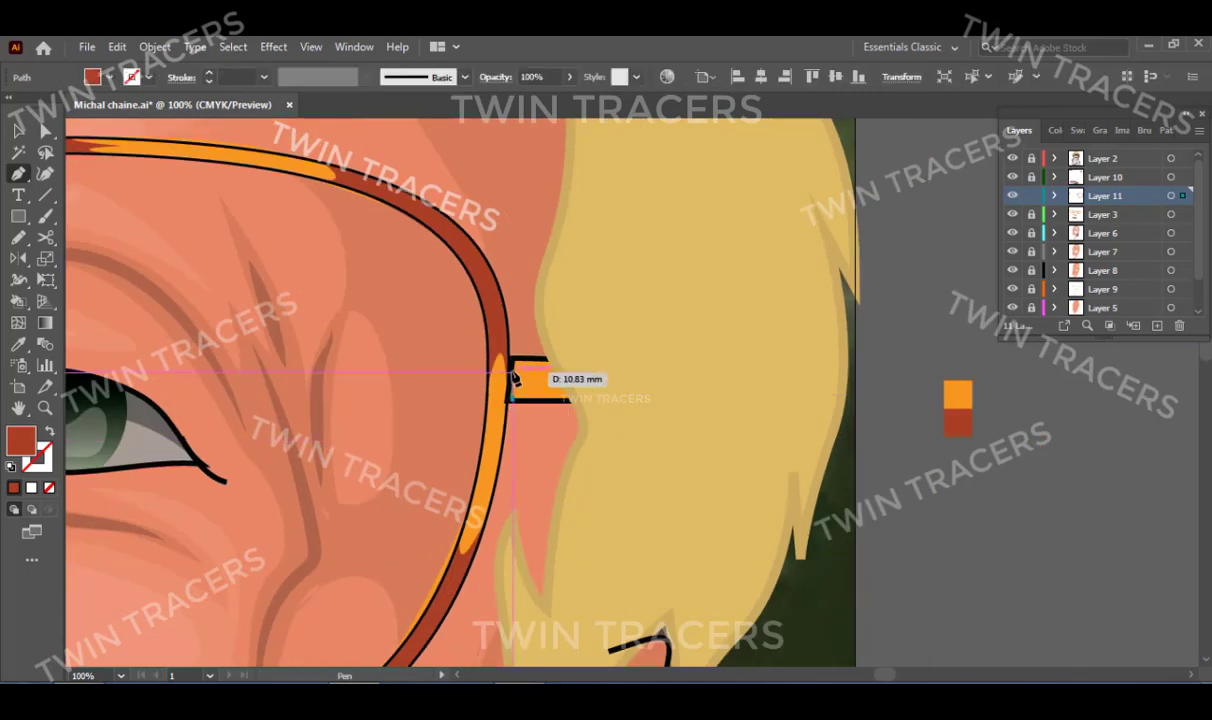
{"action": "left_click", "coordinate": [540, 378]}
{"action": "scroll", "coordinate": [675, 482], "scroll_direction": "left", "scroll_amount": 10}
{"action": "scroll", "coordinate": [675, 482], "scroll_direction": "left", "scroll_amount": 8}
{"action": "scroll", "coordinate": [675, 482], "scroll_direction": "up", "scroll_amount": 2}
{"action": "left_click_drag", "start_coordinate": [365, 362], "coordinate": [441, 395]}
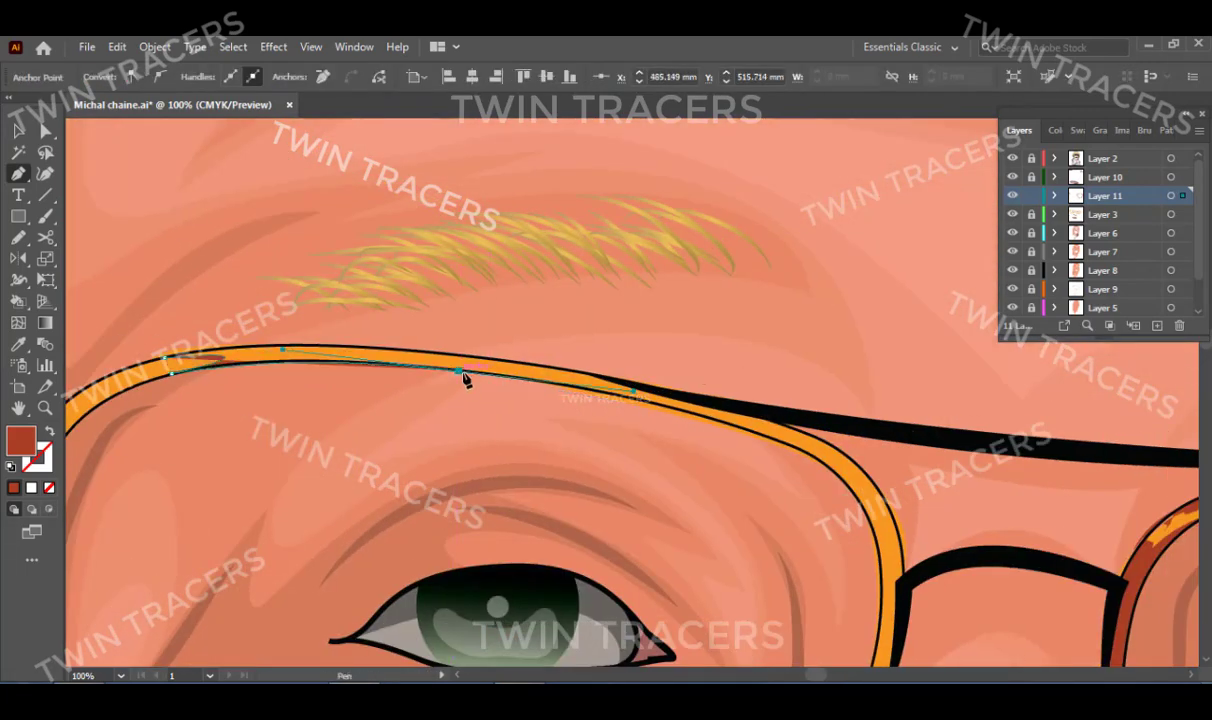
{"action": "scroll", "coordinate": [154, 366], "scroll_direction": "left", "scroll_amount": 4}
{"action": "scroll", "coordinate": [338, 379], "scroll_direction": "right", "scroll_amount": 10}
{"action": "scroll", "coordinate": [338, 379], "scroll_direction": "down", "scroll_amount": 2}
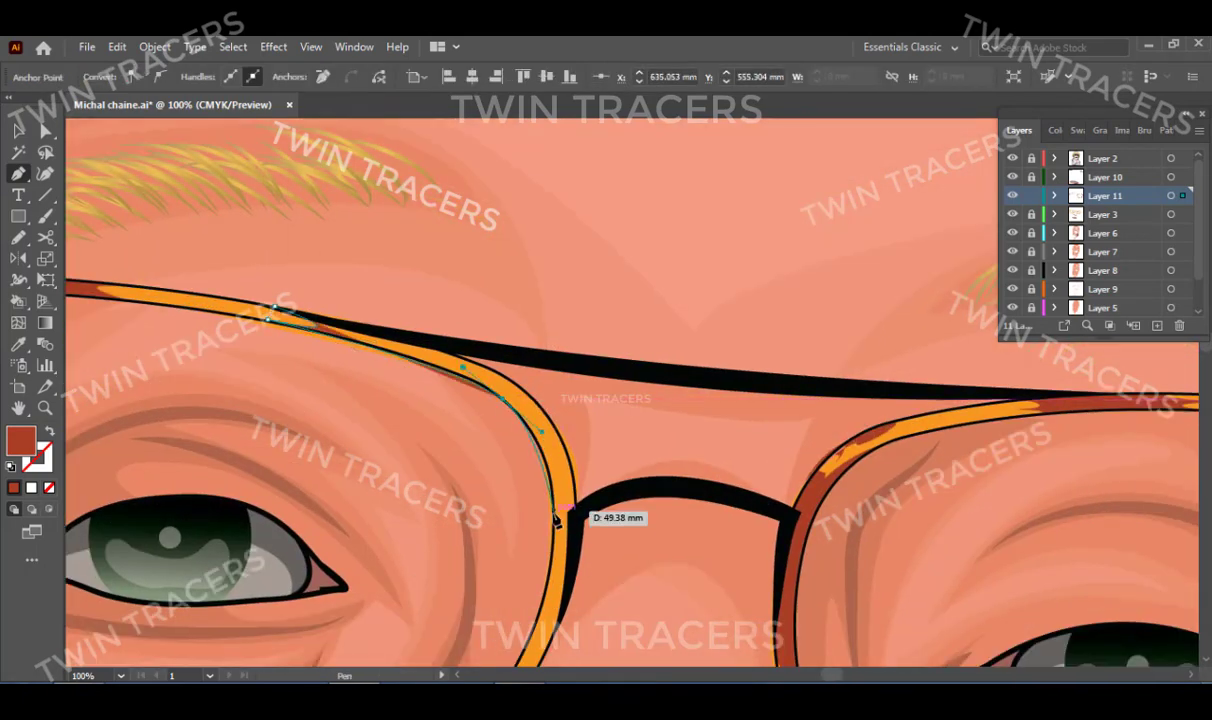
{"action": "left_click", "coordinate": [548, 578]}
{"action": "left_click", "coordinate": [576, 580]}
Add red shading strips along the upper and lower rim of that lens.
{"action": "scroll", "coordinate": [565, 645], "scroll_direction": "down", "scroll_amount": 2}
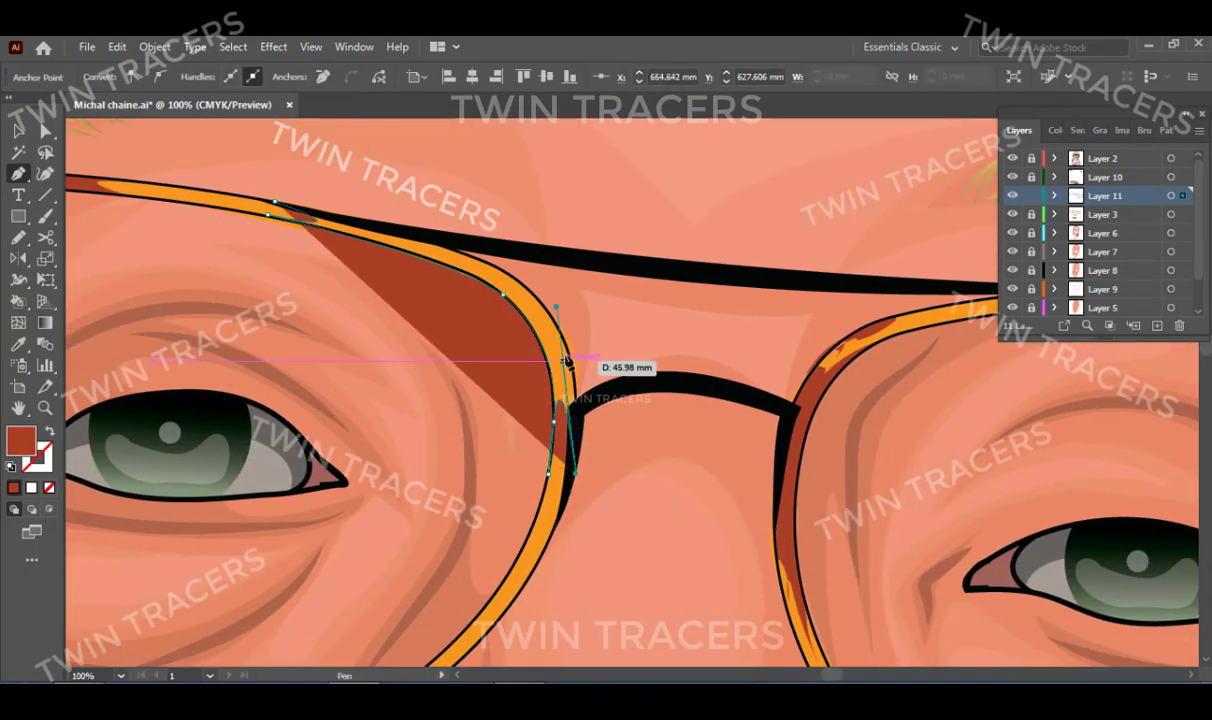
{"action": "left_click", "coordinate": [566, 347]}
{"action": "left_click", "coordinate": [442, 242]}
{"action": "left_click_drag", "start_coordinate": [510, 471], "coordinate": [577, 252]}
{"action": "left_click", "coordinate": [540, 408]}
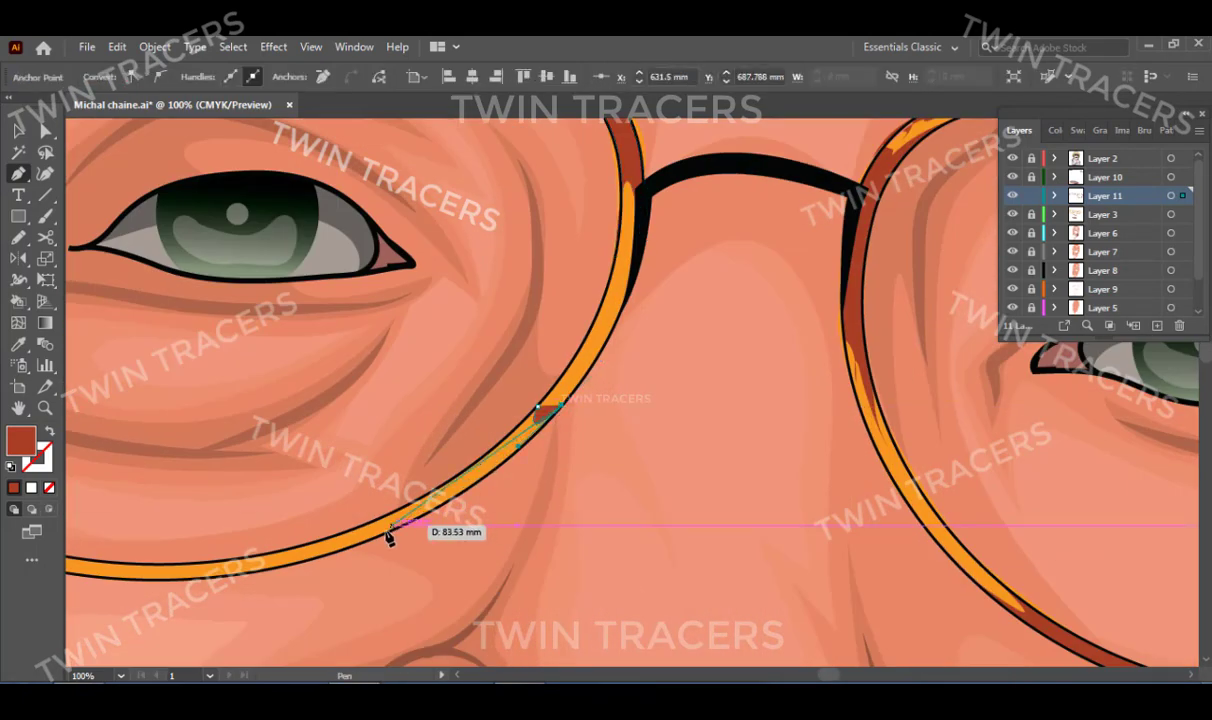
{"action": "left_click_drag", "start_coordinate": [265, 585], "coordinate": [288, 540]}
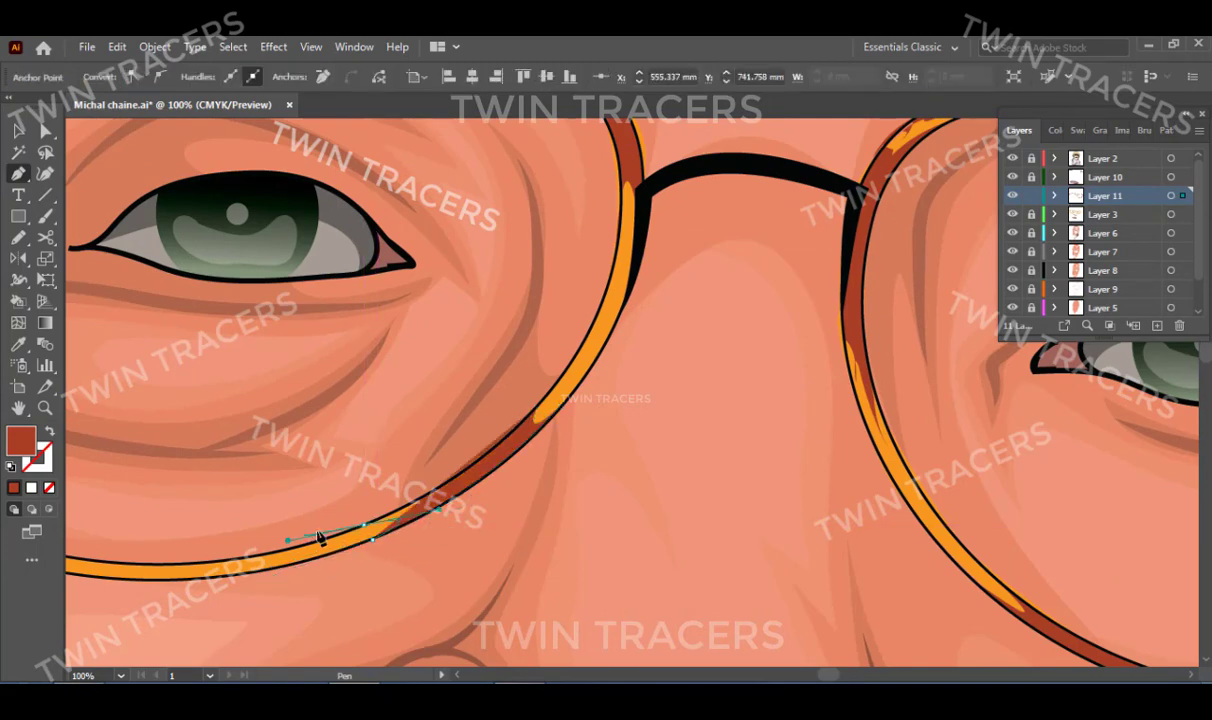
{"action": "left_click", "coordinate": [538, 410]}
{"action": "left_click_drag", "start_coordinate": [195, 552], "coordinate": [606, 514]}
{"action": "left_click_drag", "start_coordinate": [304, 456], "coordinate": [215, 377]}
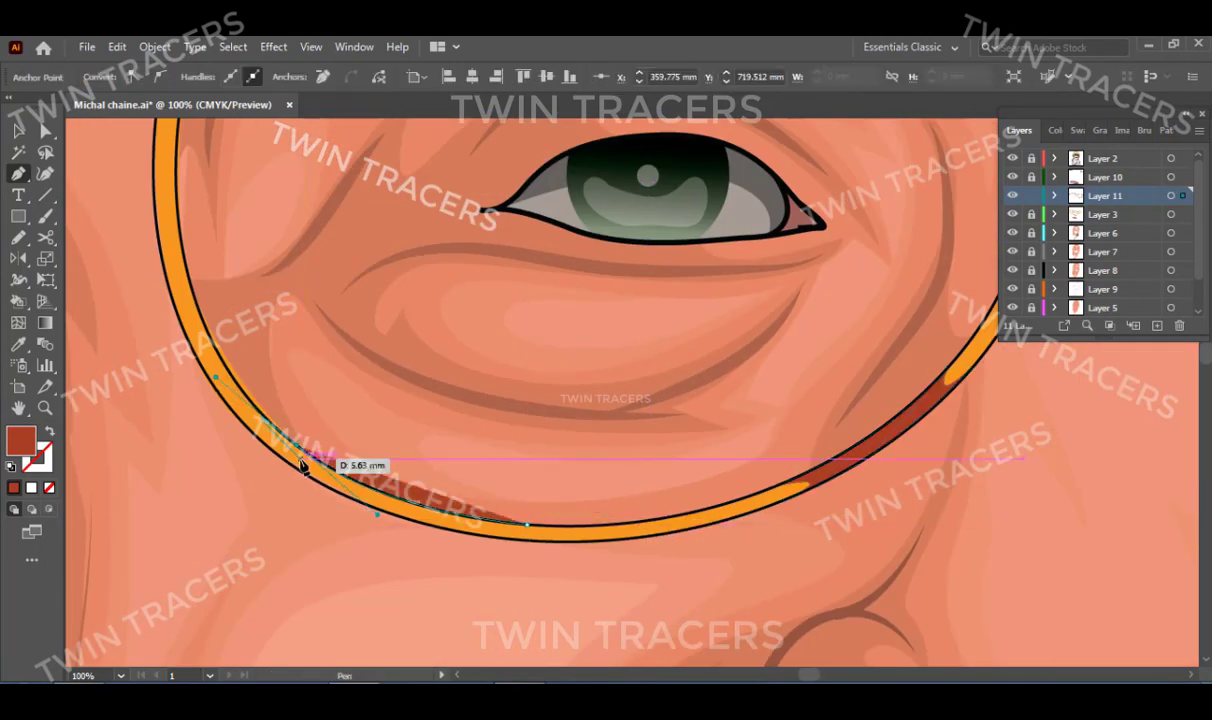
{"action": "left_click_drag", "start_coordinate": [578, 541], "coordinate": [760, 541]}
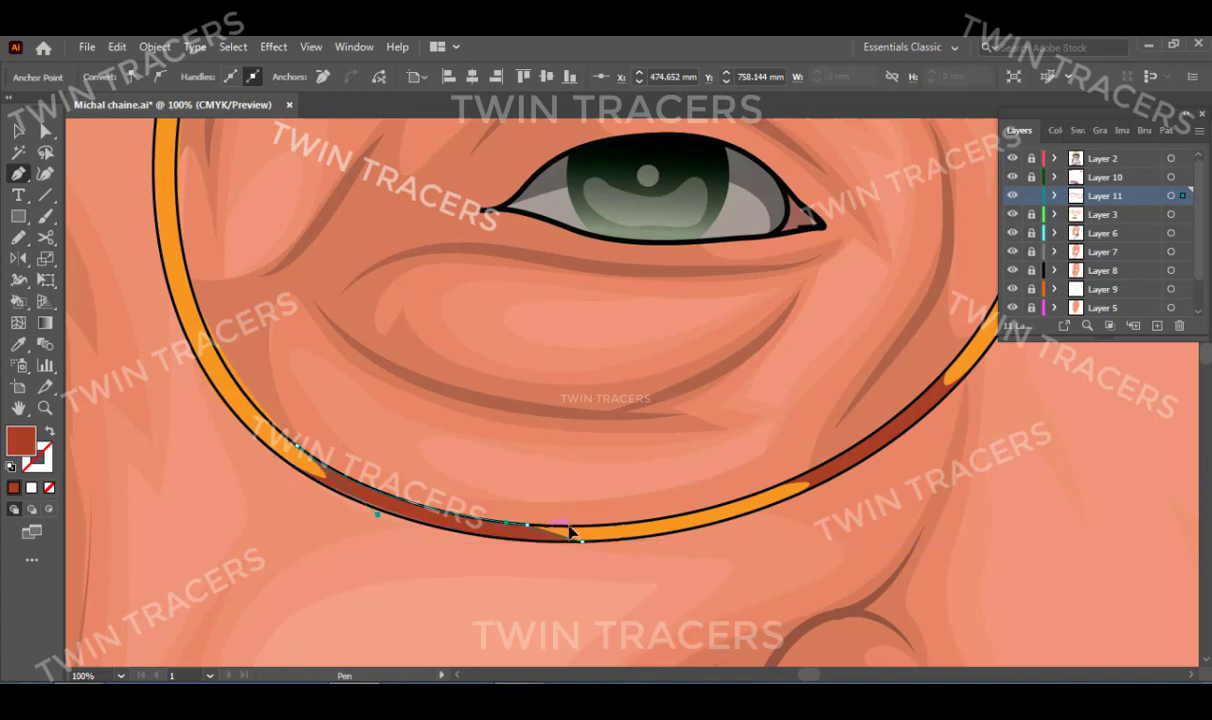
Draw a red shading shape along the inner edge of the left lens rim.
{"action": "key", "text": "ctrl+minus"}
{"action": "scroll", "coordinate": [560, 430], "scroll_direction": "up", "scroll_amount": 5}
{"action": "left_click", "coordinate": [448, 290]}
{"action": "left_click_drag", "start_coordinate": [418, 420], "coordinate": [416, 523]}
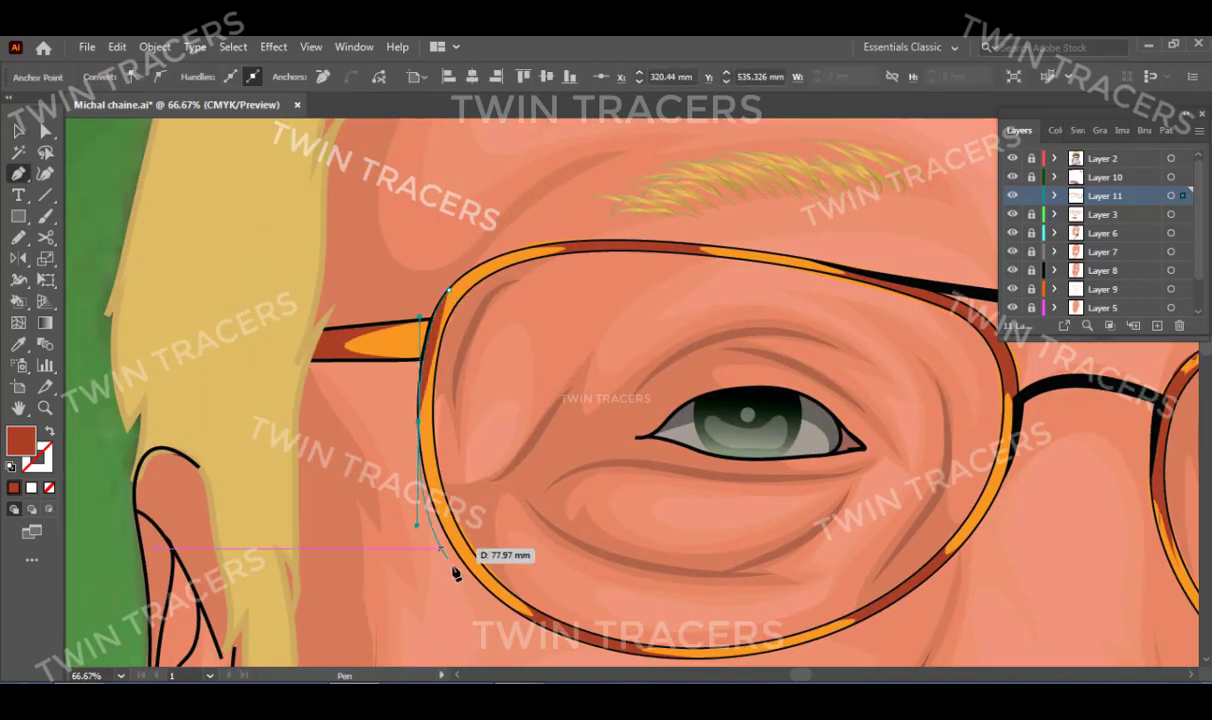
{"action": "left_click", "coordinate": [464, 549]}
{"action": "scroll", "coordinate": [450, 450], "scroll_direction": "up", "scroll_amount": 2}
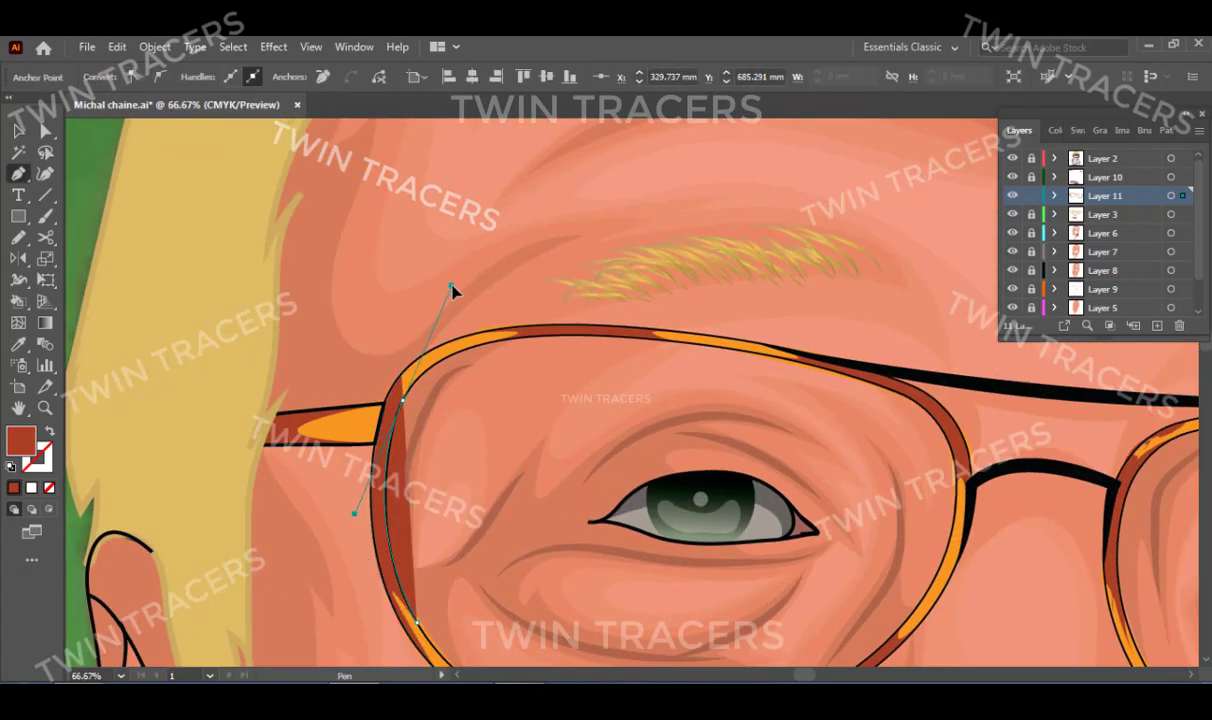
{"action": "key", "text": "ctrl+shift+a"}
{"action": "key", "text": "ctrl+minus"}
{"action": "key", "text": "ctrl+minus"}
{"action": "key", "text": "ctrl+minus"}
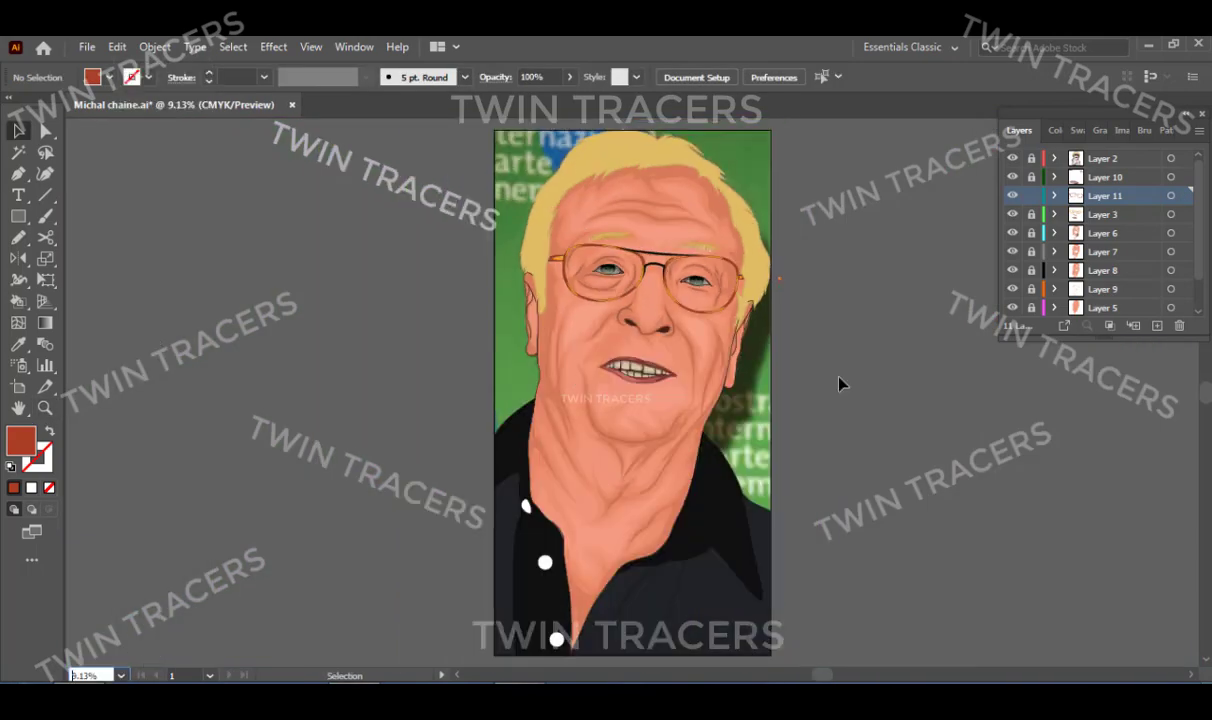
{"action": "key", "text": "z"}
{"action": "left_click", "coordinate": [615, 348]}
{"action": "left_click_drag", "start_coordinate": [615, 348], "coordinate": [706, 408]}
On Layer 2, select the top bar and bridge and swap their fill and stroke.
{"action": "key", "text": "v"}
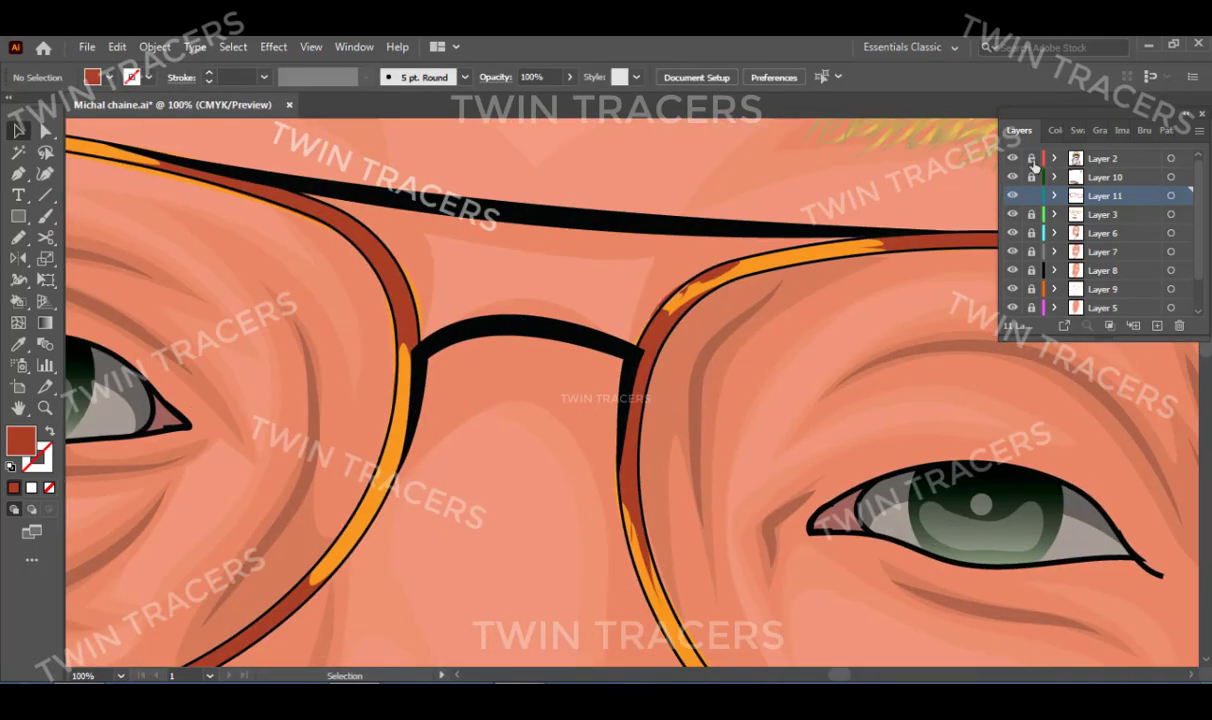
{"action": "left_click", "coordinate": [1031, 158]}
{"action": "left_click", "coordinate": [519, 322]}
{"action": "left_click", "coordinate": [705, 237]}
{"action": "left_click", "coordinate": [513, 337], "text": "shift"}
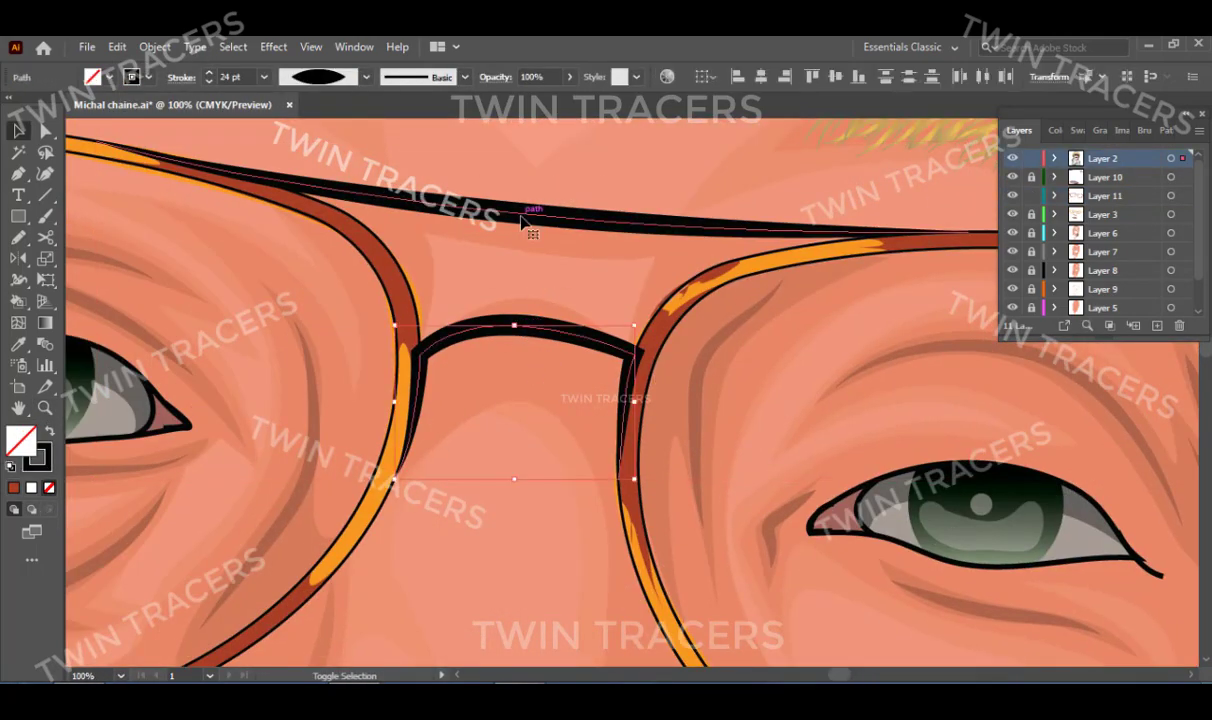
{"action": "left_click", "coordinate": [47, 432]}
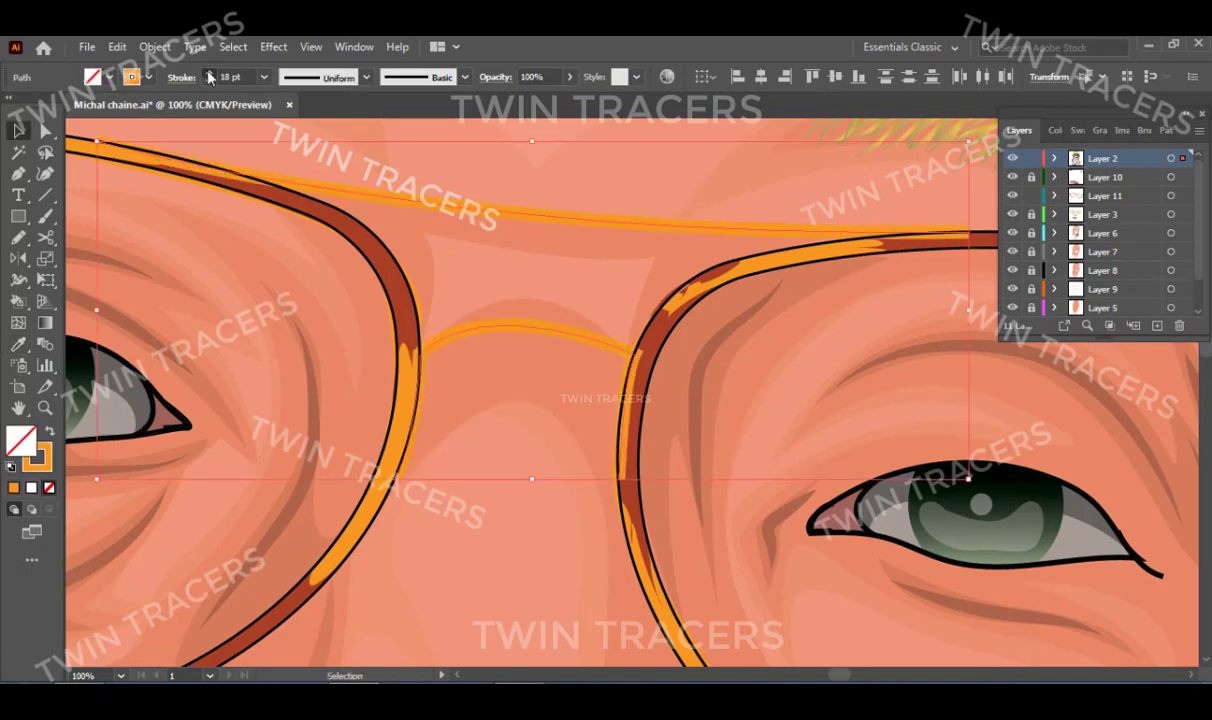
{"action": "left_click", "coordinate": [565, 179]}
Undo the fill-and-stroke swap on the bar and bridge.
{"action": "scroll", "coordinate": [633, 387], "scroll_direction": "down", "scroll_amount": 6}
{"action": "scroll", "coordinate": [568, 333], "scroll_direction": "up", "scroll_amount": 3}
{"action": "scroll", "coordinate": [565, 303], "scroll_direction": "up", "scroll_amount": 1}
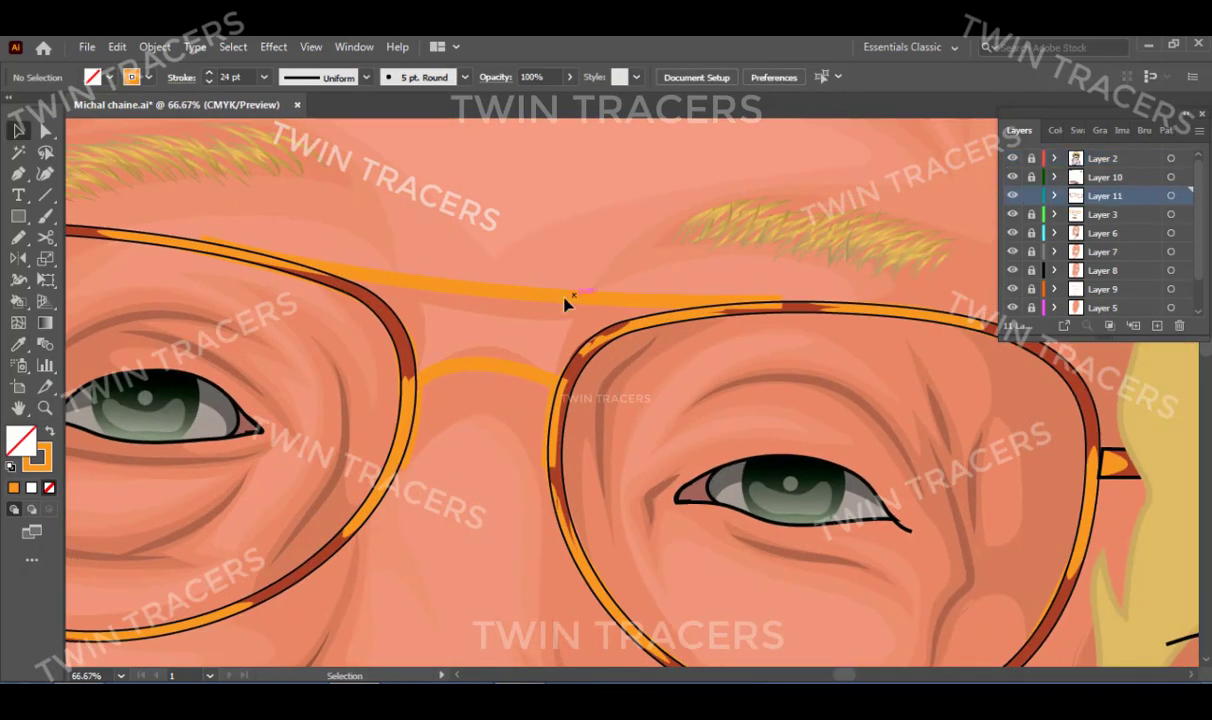
{"action": "scroll", "coordinate": [565, 303], "scroll_direction": "up", "scroll_amount": 1}
{"action": "key", "text": "ctrl+z"}
{"action": "key", "text": "ctrl+z"}
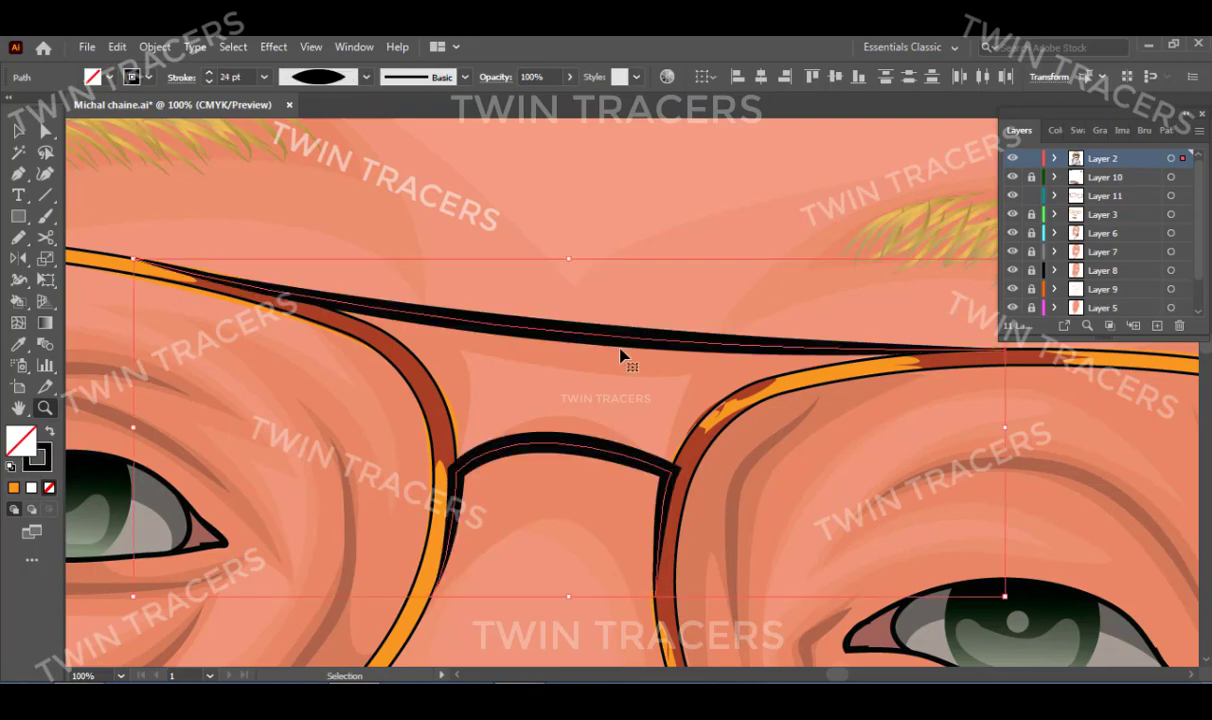
{"action": "key", "text": "ctrl+shift+a"}
Select the lens rim shading to recolour it orange-brown.
{"action": "scroll", "coordinate": [620, 357], "scroll_direction": "down", "scroll_amount": 3}
{"action": "scroll", "coordinate": [620, 357], "scroll_direction": "up", "scroll_amount": 4}
{"action": "left_click", "coordinate": [620, 345]}
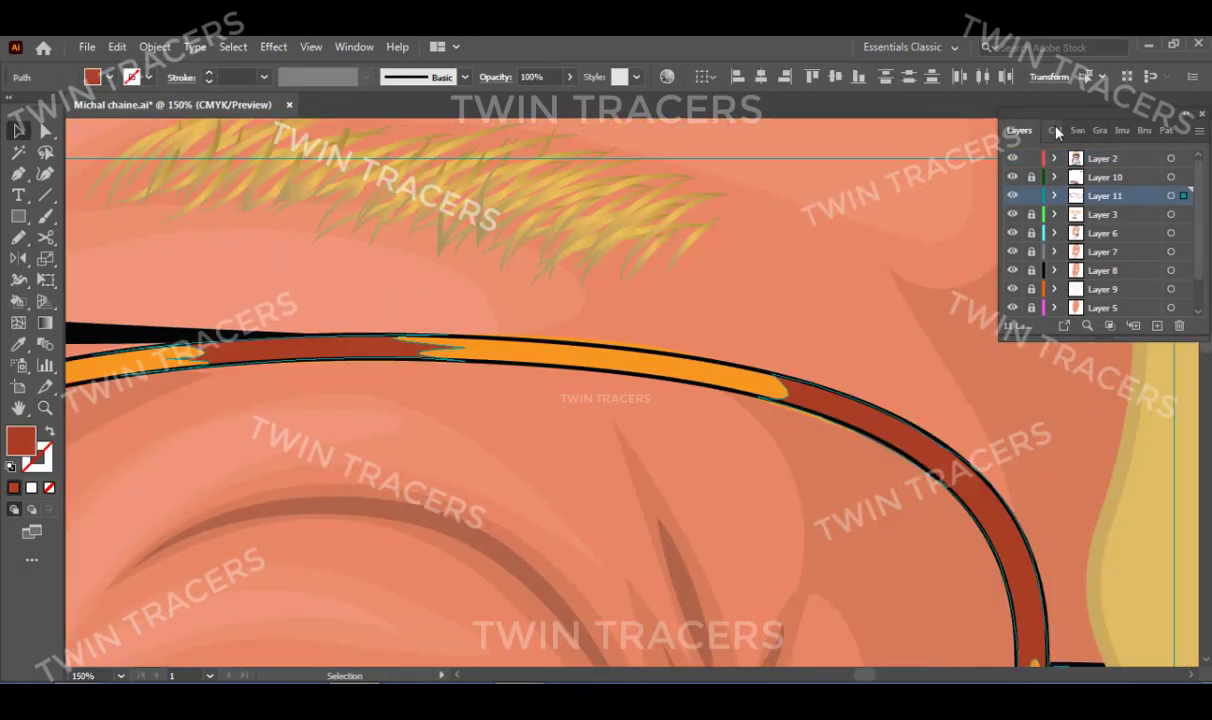
{"action": "left_click", "coordinate": [1057, 130]}
{"action": "scroll", "coordinate": [730, 360], "scroll_direction": "down", "scroll_amount": 5}
{"action": "scroll", "coordinate": [730, 360], "scroll_direction": "up", "scroll_amount": 3}
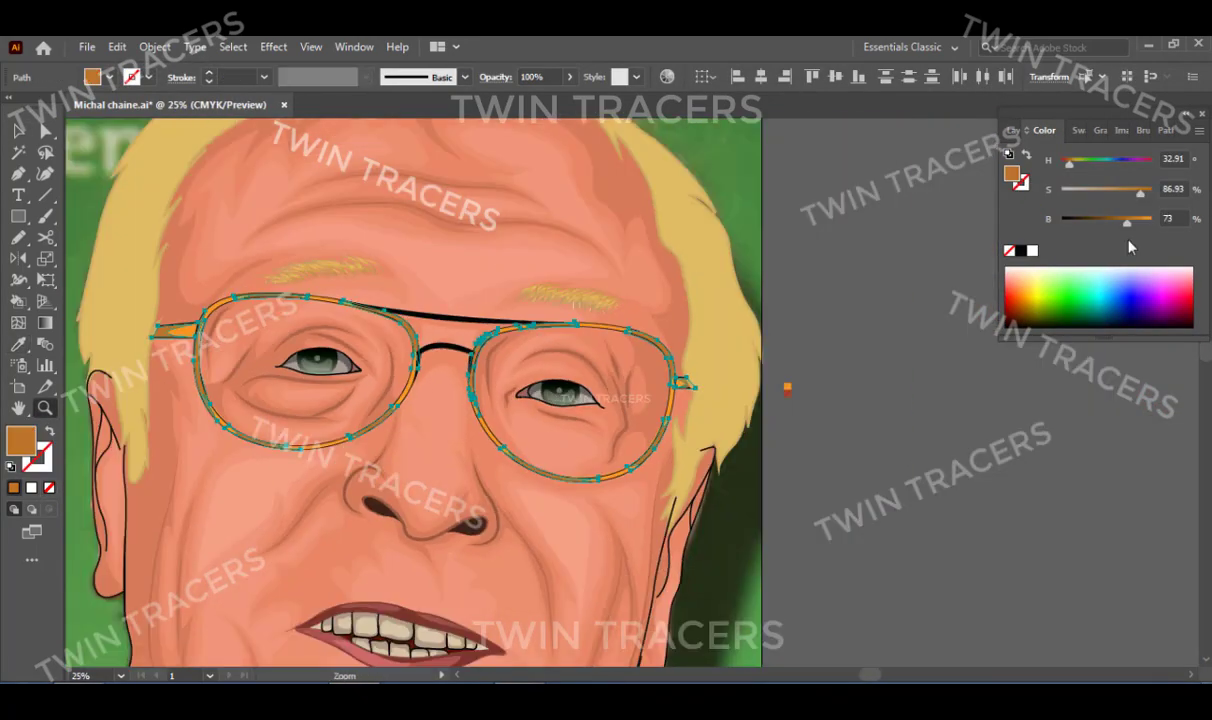
Switch the Color panel to HSB mode and darken the shading's brown.
{"action": "left_click", "coordinate": [1199, 130]}
{"action": "left_click", "coordinate": [1115, 221]}
{"action": "key", "text": "v"}
{"action": "left_click", "coordinate": [1199, 130]}
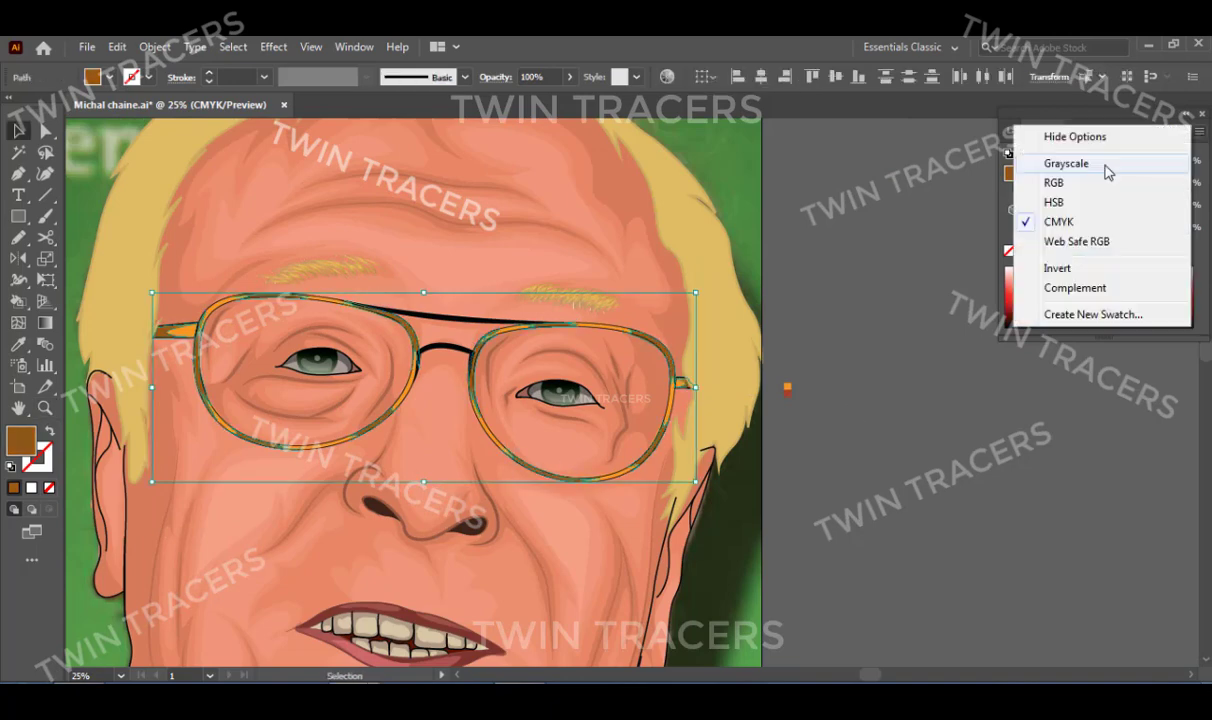
{"action": "left_click", "coordinate": [1053, 202]}
{"action": "left_click", "coordinate": [807, 356]}
{"action": "left_click", "coordinate": [120, 675]}
{"action": "left_click", "coordinate": [149, 476]}
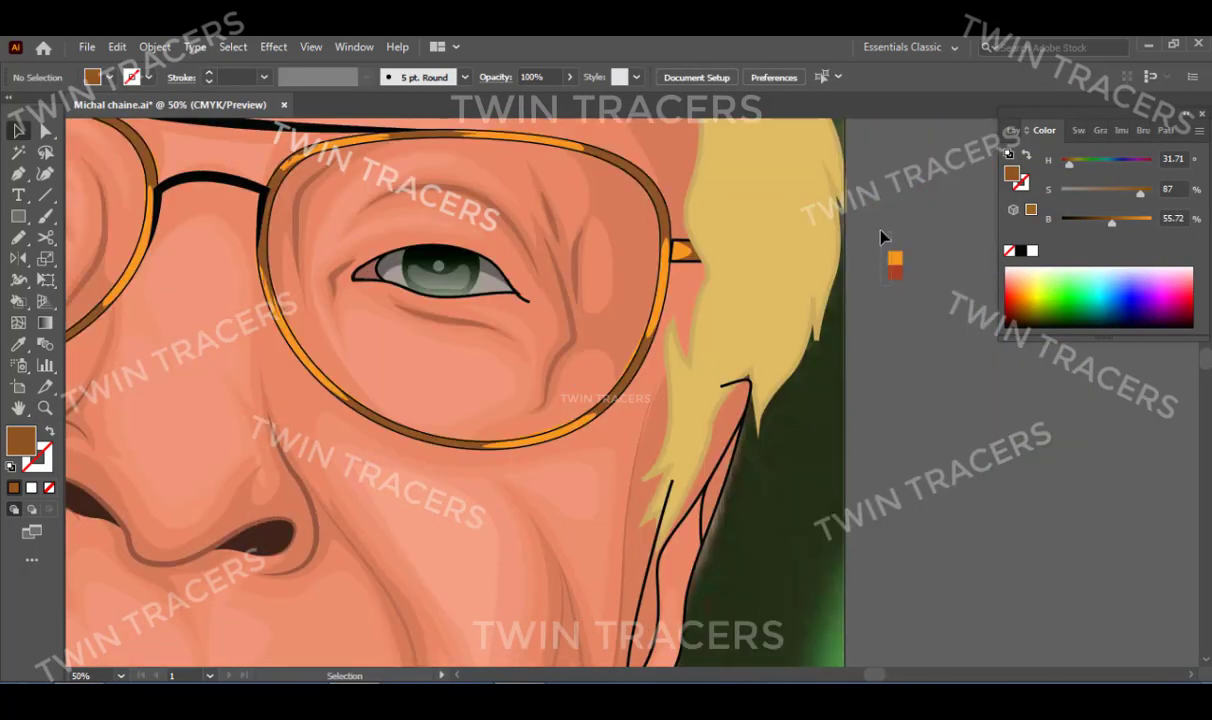
Unlock the layers and fill the marquee-selected rim shading with a darker brown.
{"action": "left_click", "coordinate": [1013, 130]}
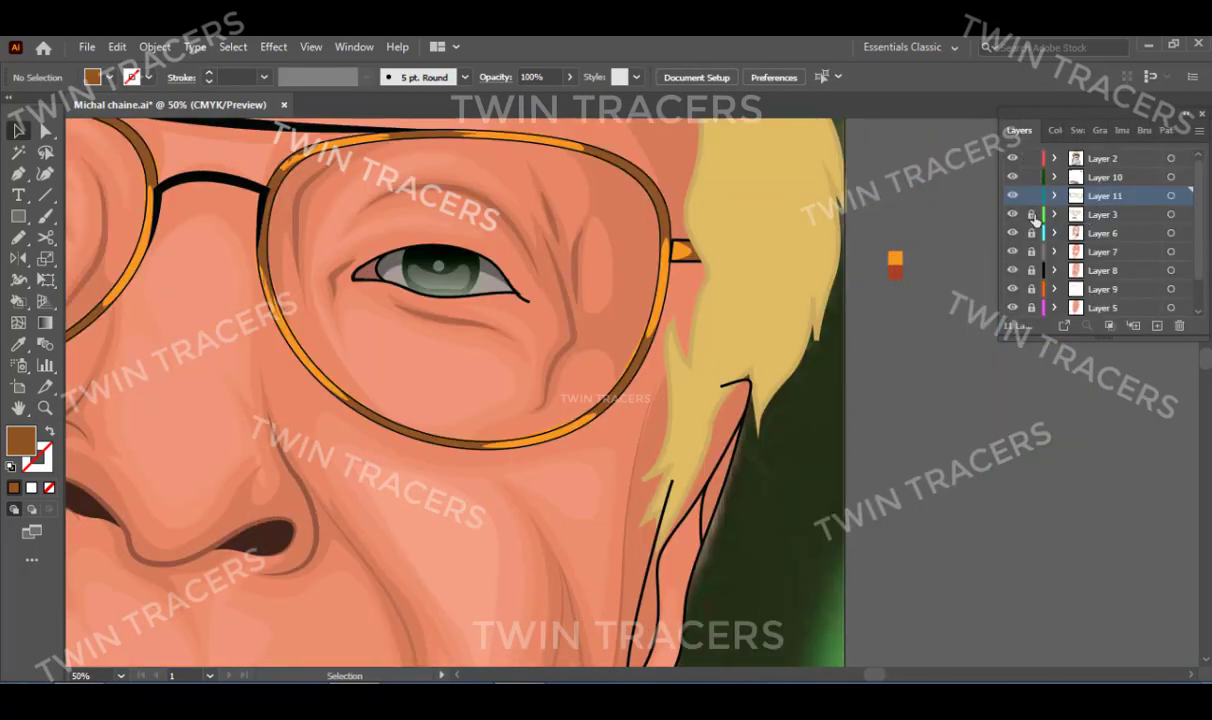
{"action": "left_click", "coordinate": [1032, 215]}
{"action": "left_click_drag", "start_coordinate": [1031, 308], "coordinate": [1031, 195]}
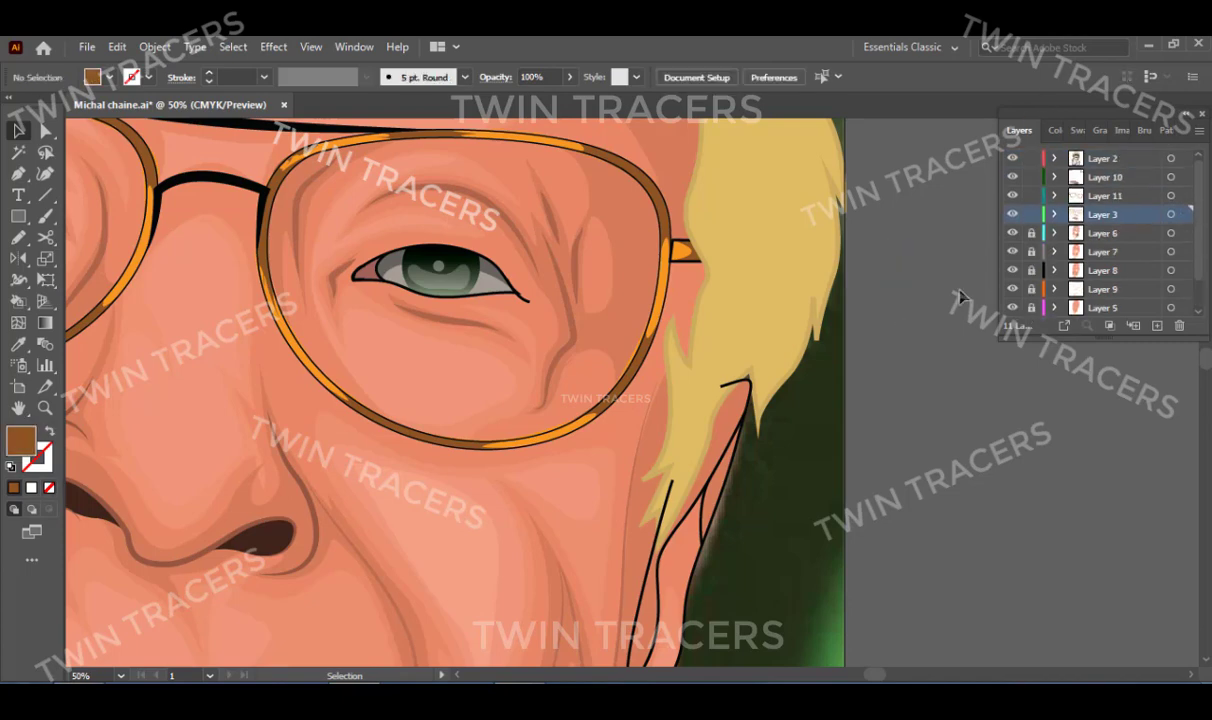
{"action": "left_click_drag", "start_coordinate": [655, 316], "coordinate": [580, 433]}
{"action": "double_click", "coordinate": [20, 440]}
{"action": "left_click", "coordinate": [879, 249]}
{"action": "left_click", "coordinate": [912, 344]}
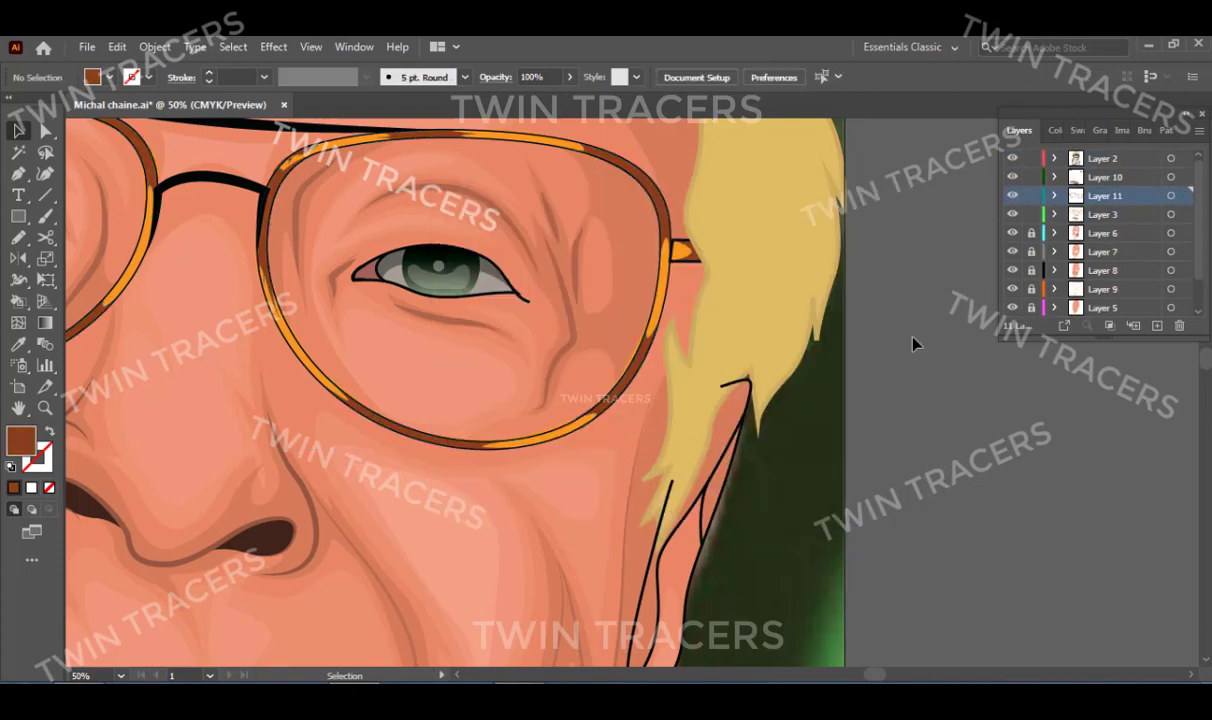
{"action": "key", "text": "ctrl+0"}
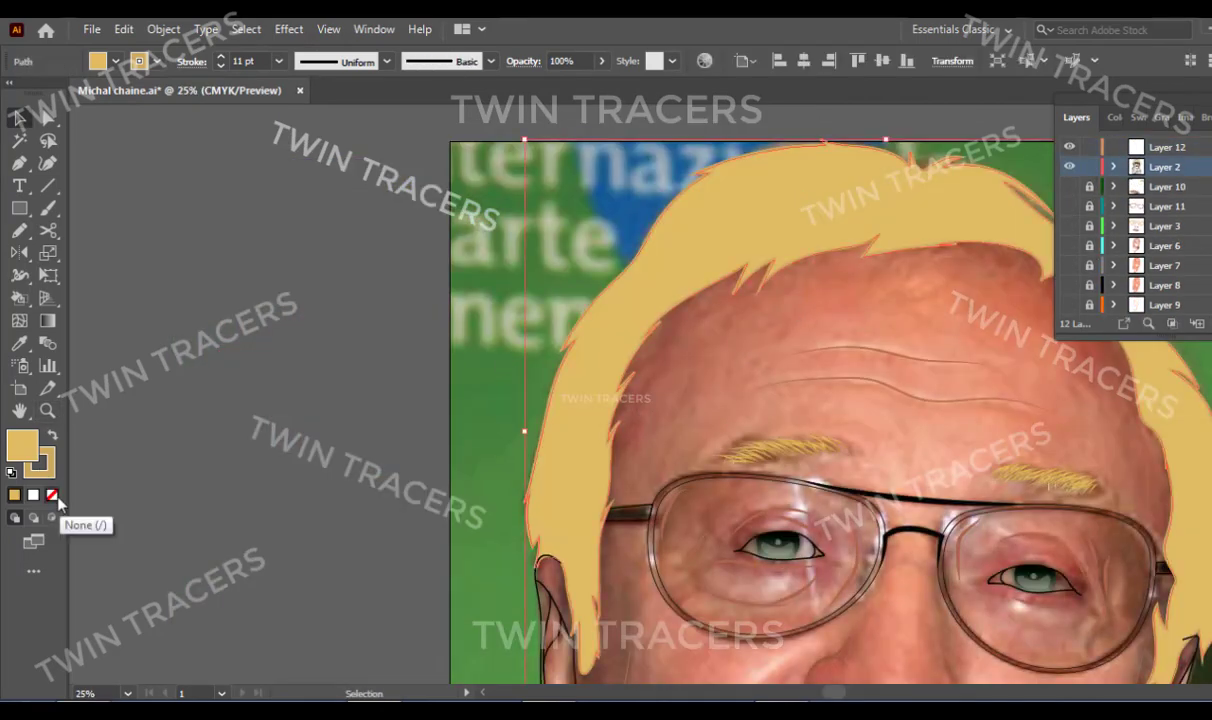
Remove the hair shape's fill and pencil a first hair strand on the left side.
{"action": "left_click", "coordinate": [52, 495]}
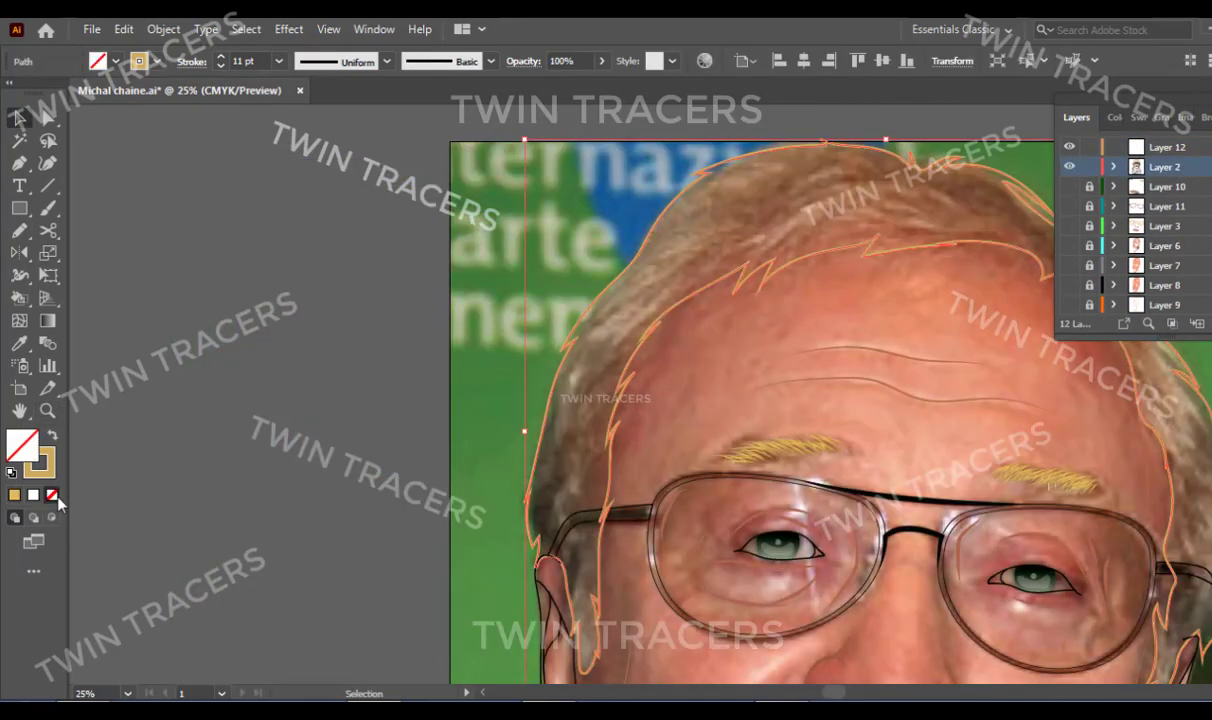
{"action": "left_click_drag", "start_coordinate": [173, 263], "coordinate": [284, 386]}
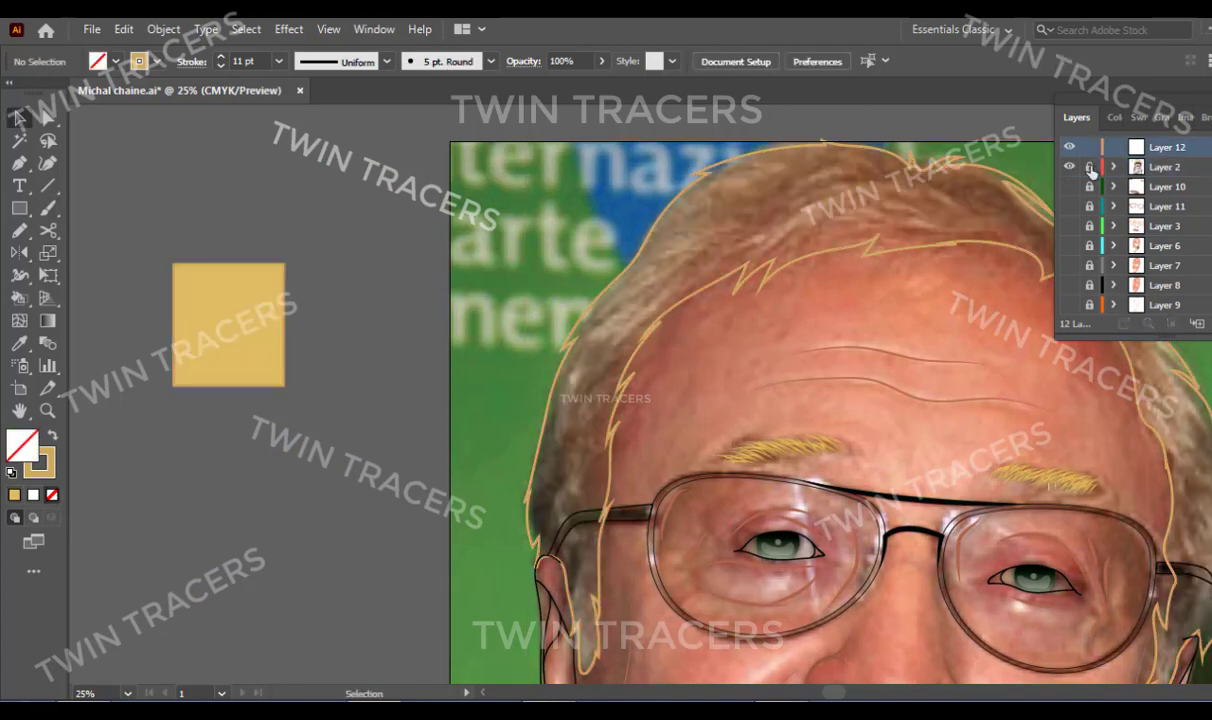
{"action": "key", "text": "ctrl+plus"}
{"action": "key", "text": "n"}
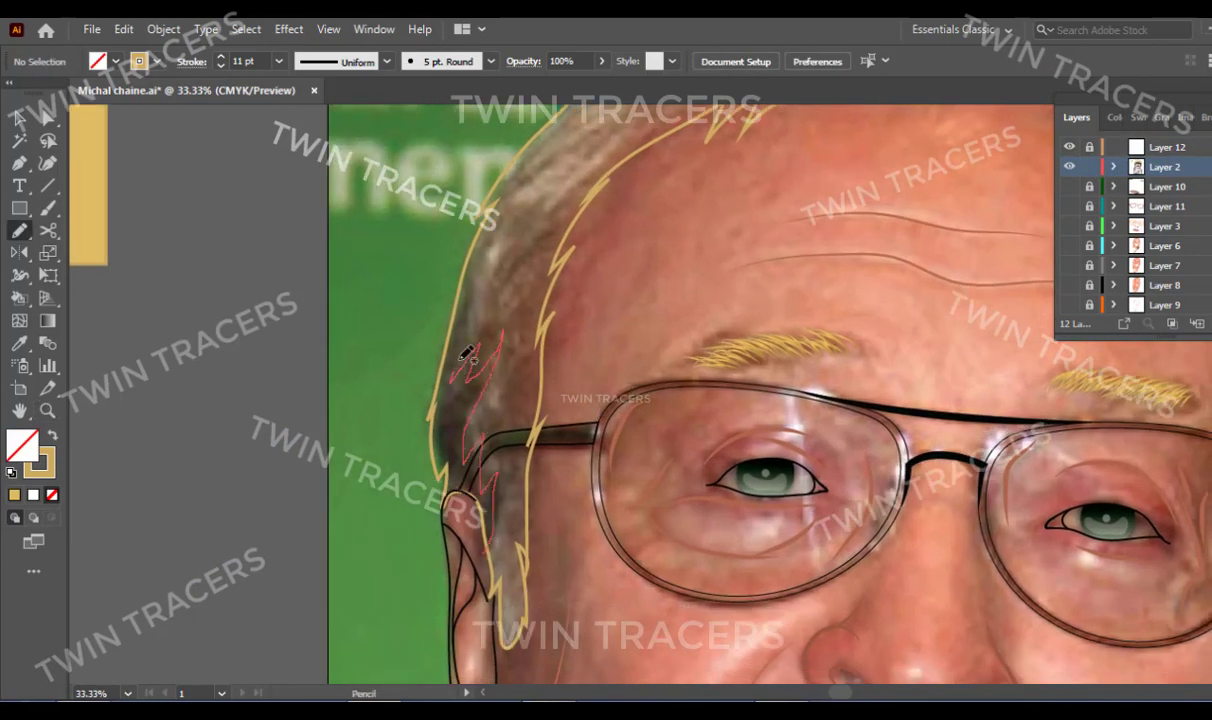
{"action": "left_click_drag", "start_coordinate": [466, 352], "coordinate": [460, 268]}
Set the hair strand's fill colour to black.
{"action": "key", "text": "p"}
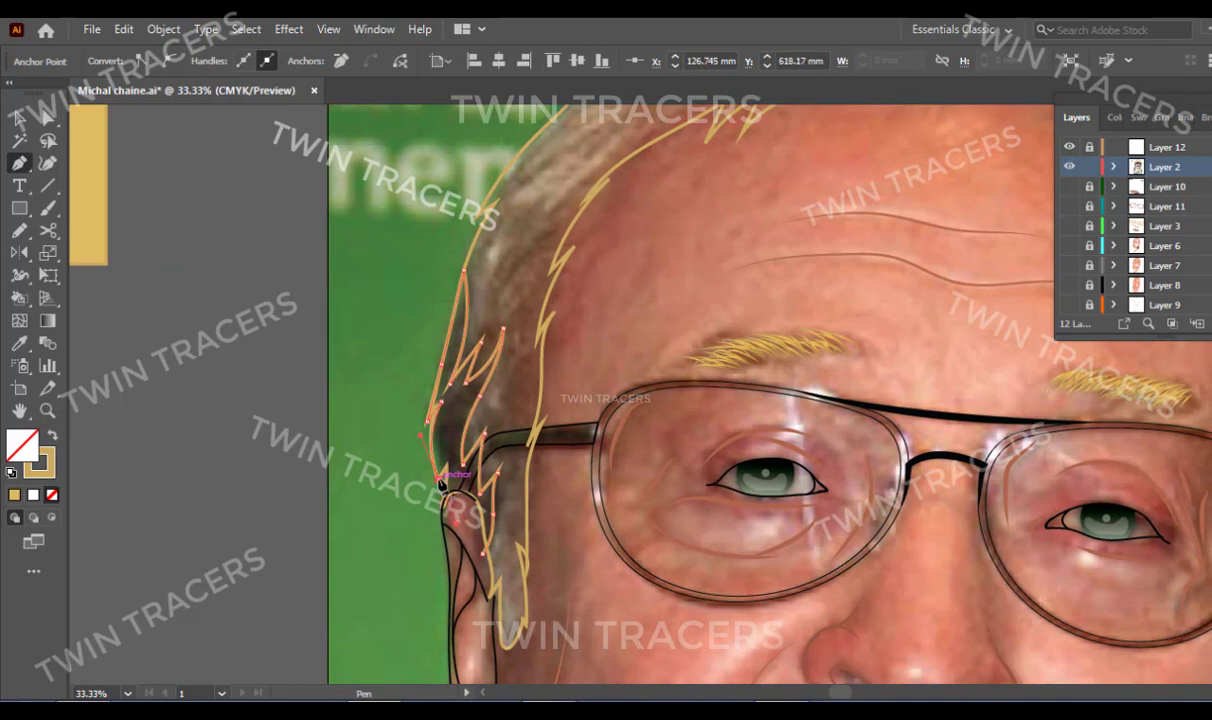
{"action": "left_click", "coordinate": [457, 421]}
{"action": "double_click", "coordinate": [22, 443]}
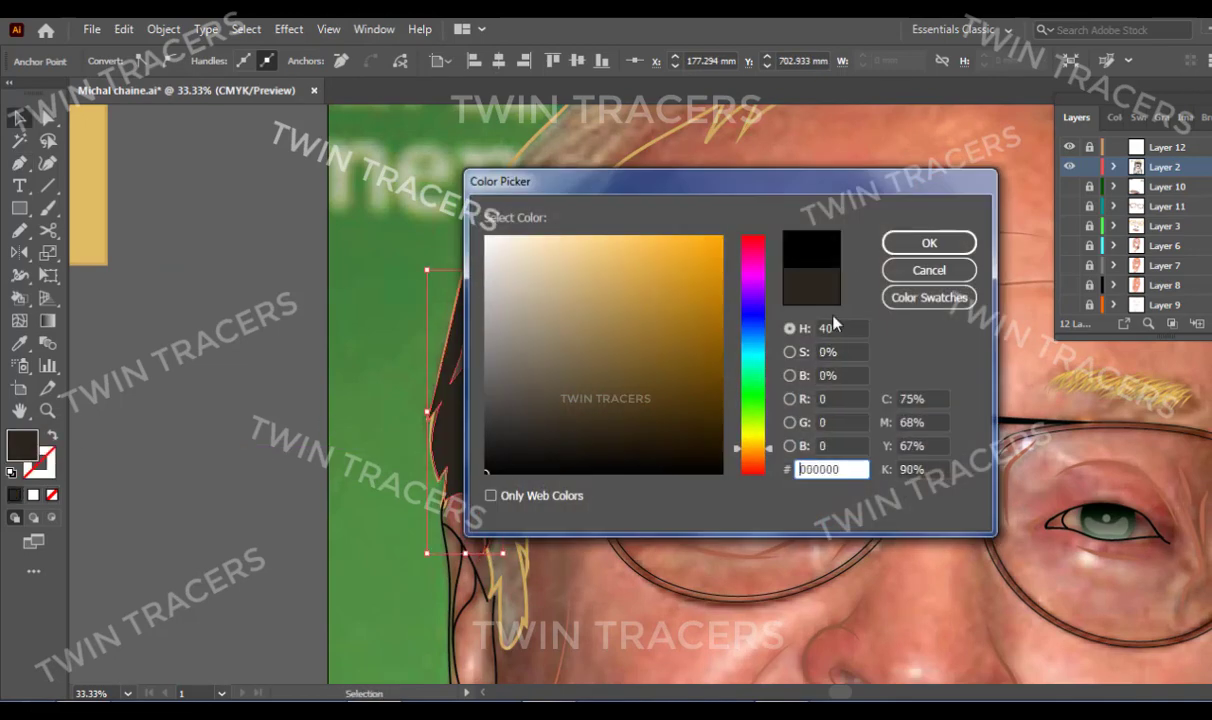
{"action": "left_click", "coordinate": [925, 238]}
{"action": "scroll", "coordinate": [703, 540], "scroll_direction": "right", "scroll_amount": 5}
{"action": "key", "text": "m"}
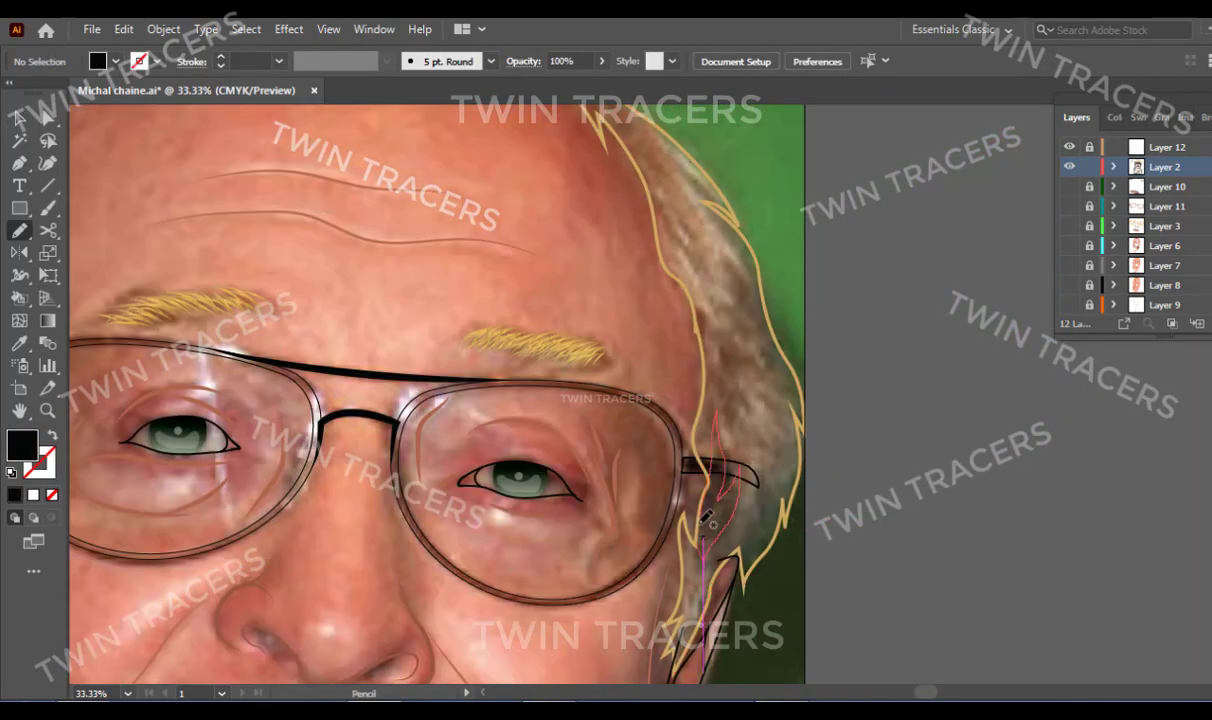
{"action": "scroll", "coordinate": [720, 480], "scroll_direction": "up", "scroll_amount": 5}
{"action": "scroll", "coordinate": [600, 350], "scroll_direction": "left", "scroll_amount": 5}
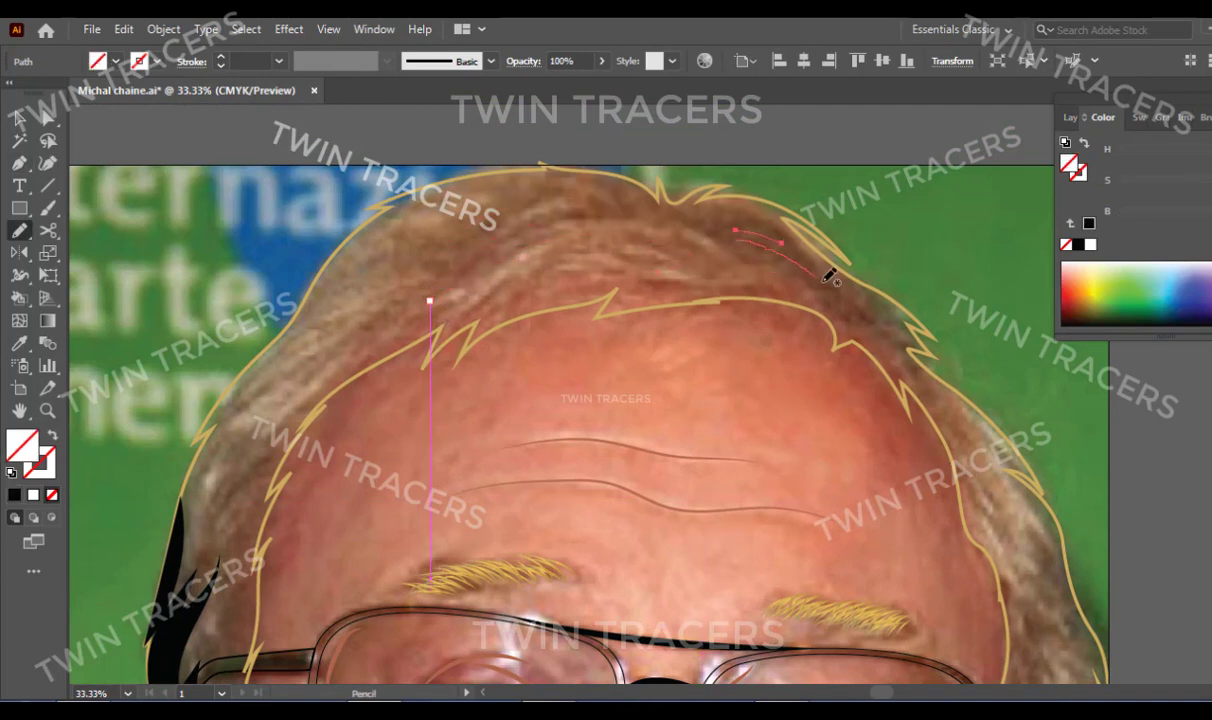
Trace a curved hairline path with the Pen tool from the left hairline to the right hair edge.
{"action": "key", "text": "v"}
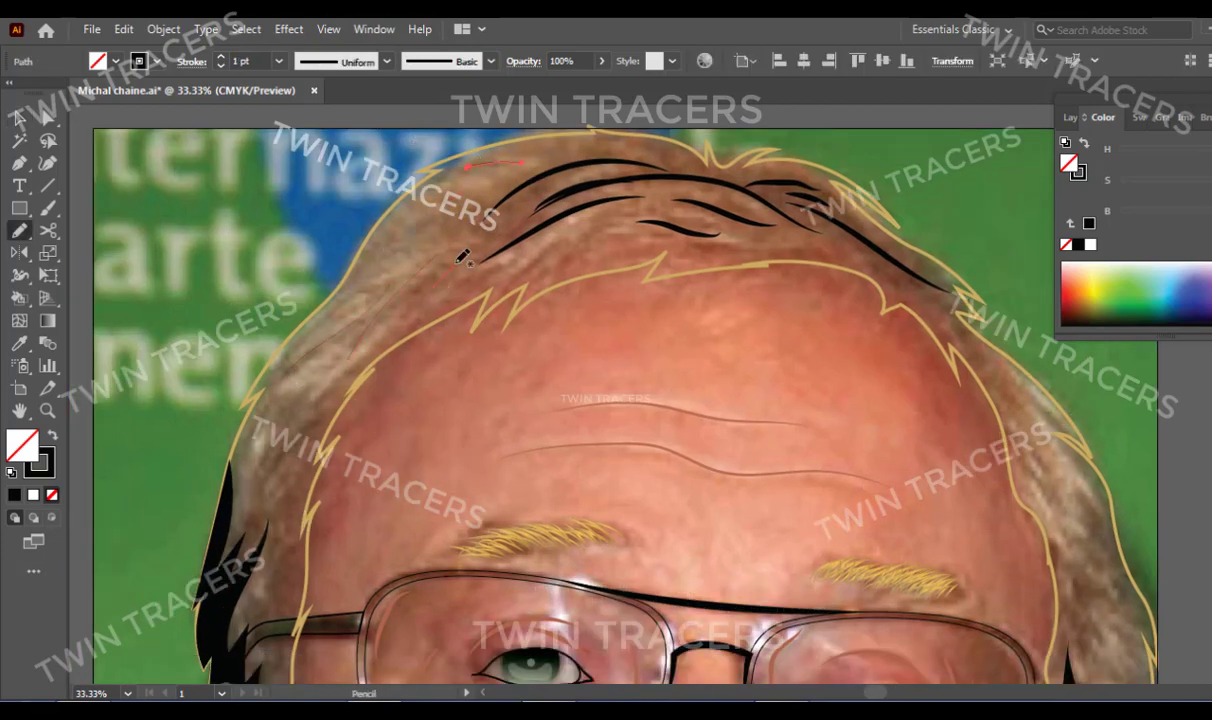
{"action": "scroll", "coordinate": [548, 152], "scroll_direction": "down", "scroll_amount": 2}
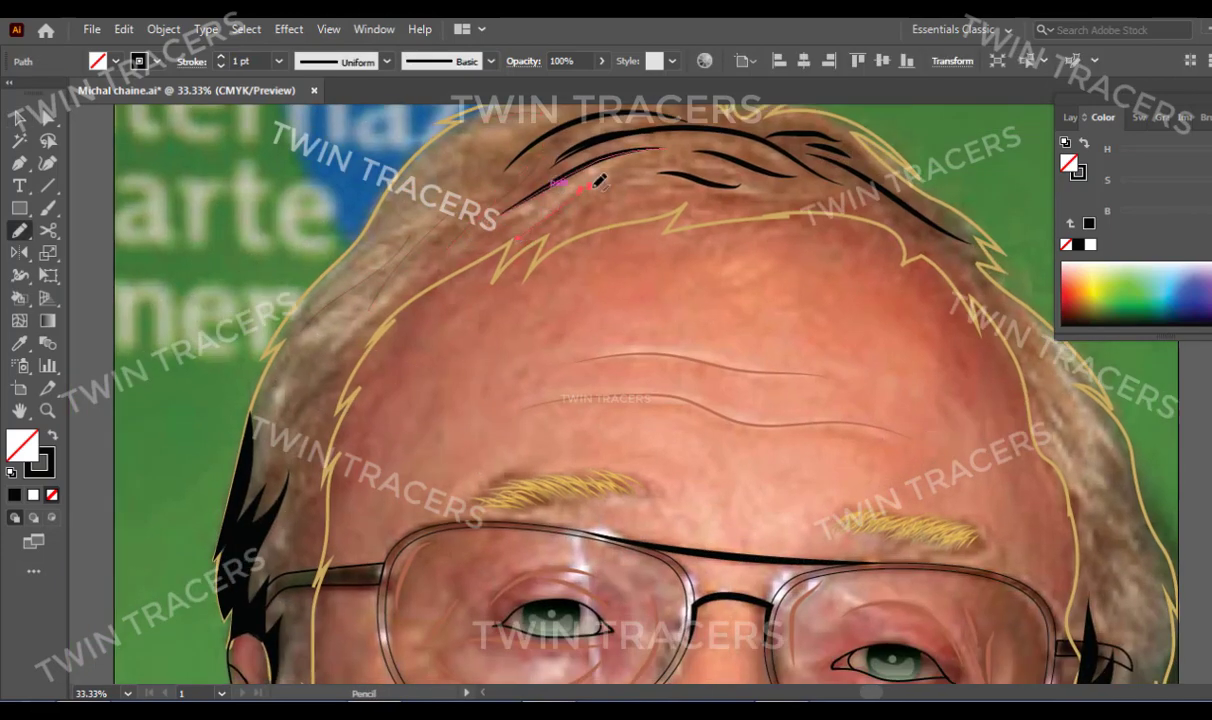
{"action": "key", "text": "p"}
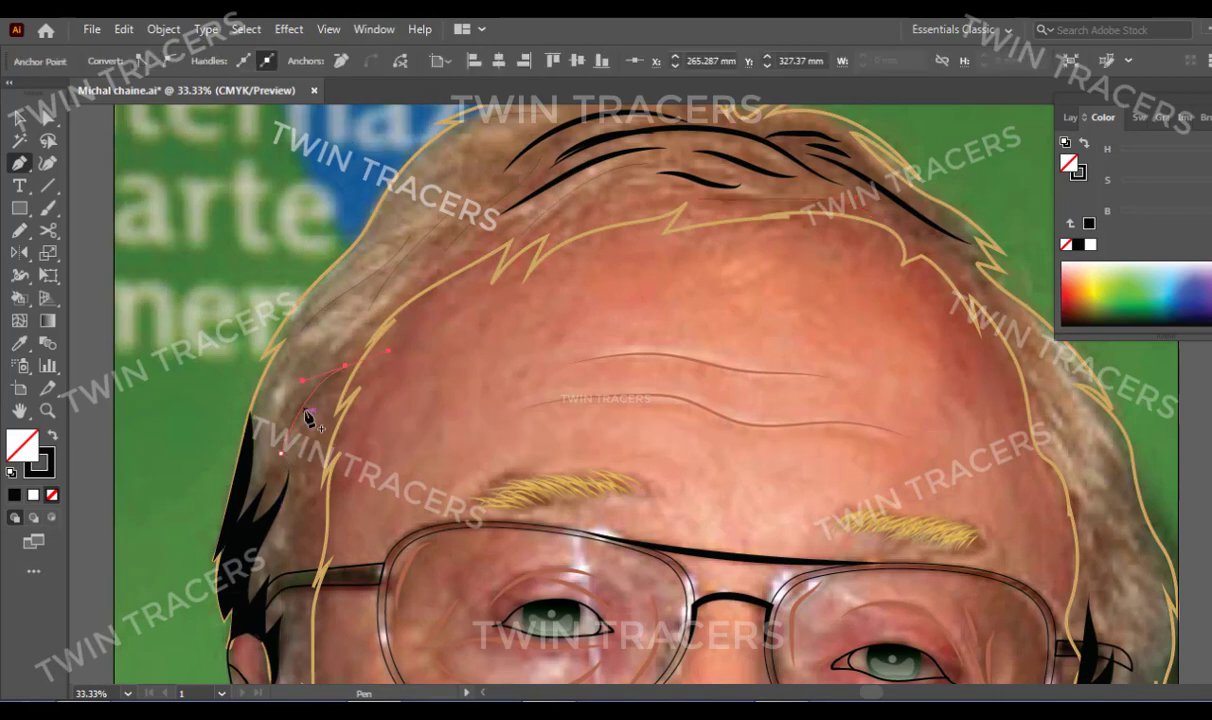
{"action": "left_click", "coordinate": [262, 410]}
{"action": "scroll", "coordinate": [338, 400], "scroll_direction": "up", "scroll_amount": 2}
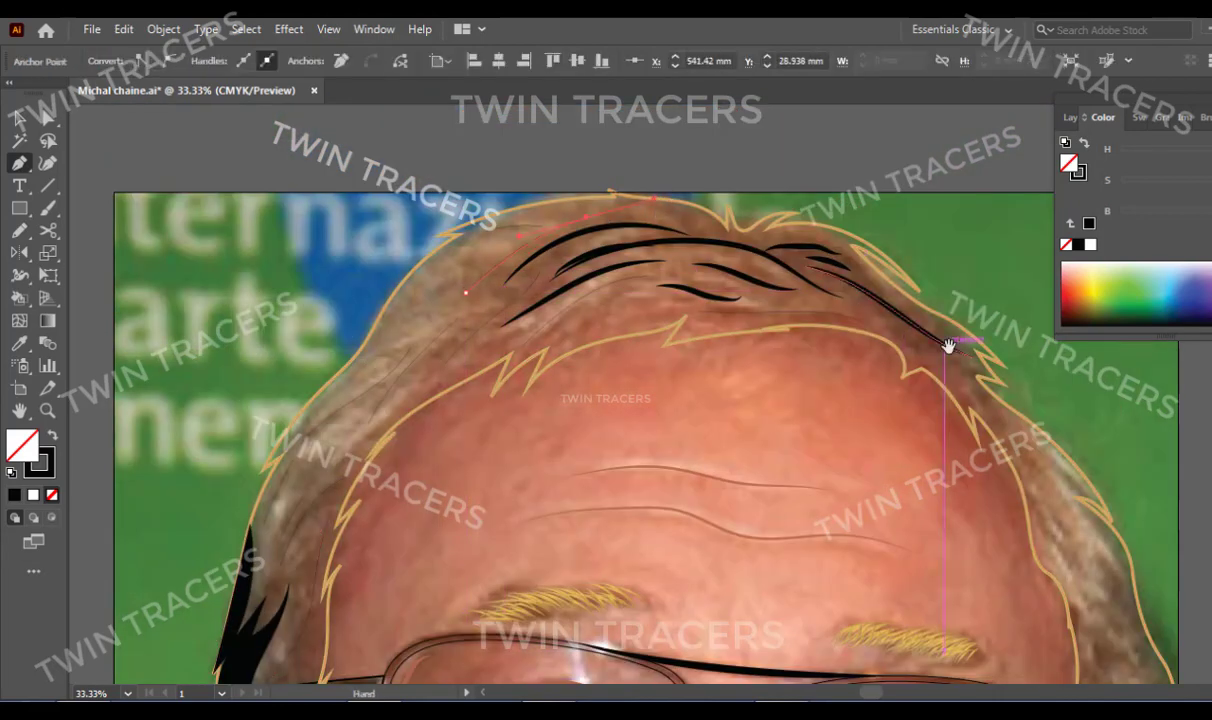
{"action": "scroll", "coordinate": [947, 343], "scroll_direction": "right", "scroll_amount": 3}
{"action": "left_click", "coordinate": [842, 308]}
{"action": "left_click_drag", "start_coordinate": [901, 404], "coordinate": [940, 456]}
{"action": "scroll", "coordinate": [990, 572], "scroll_direction": "down", "scroll_amount": 3}
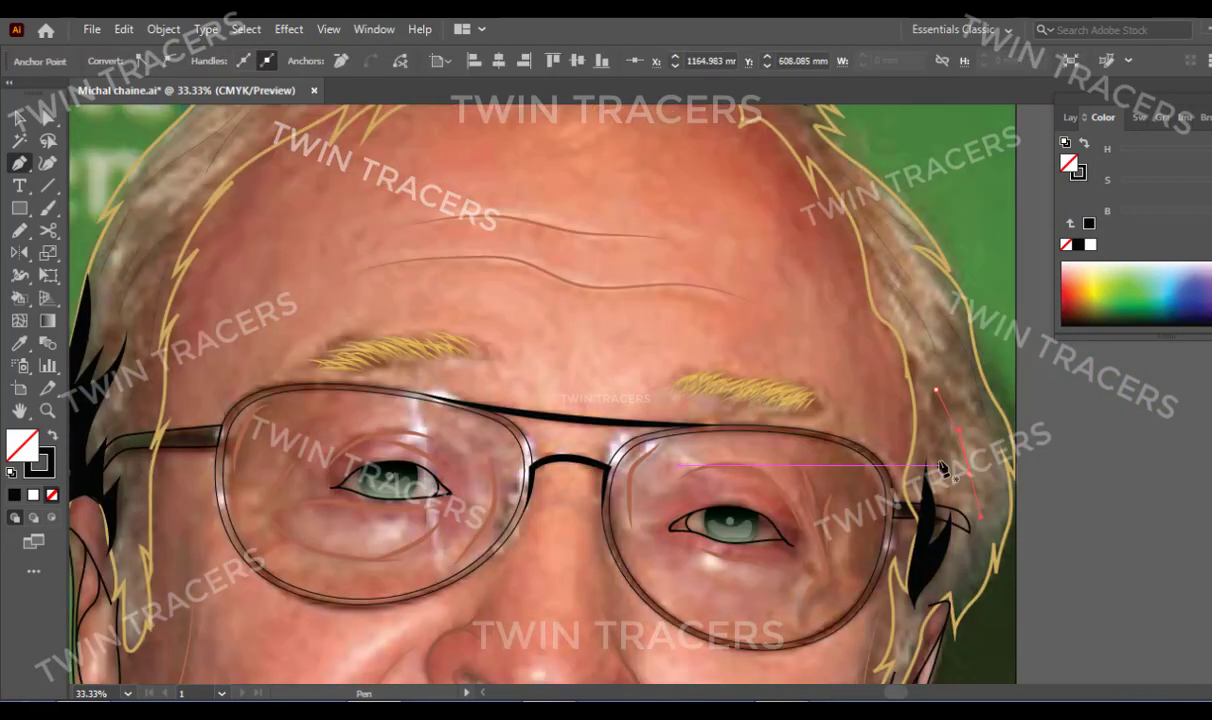
{"action": "scroll", "coordinate": [900, 400], "scroll_direction": "up", "scroll_amount": 5}
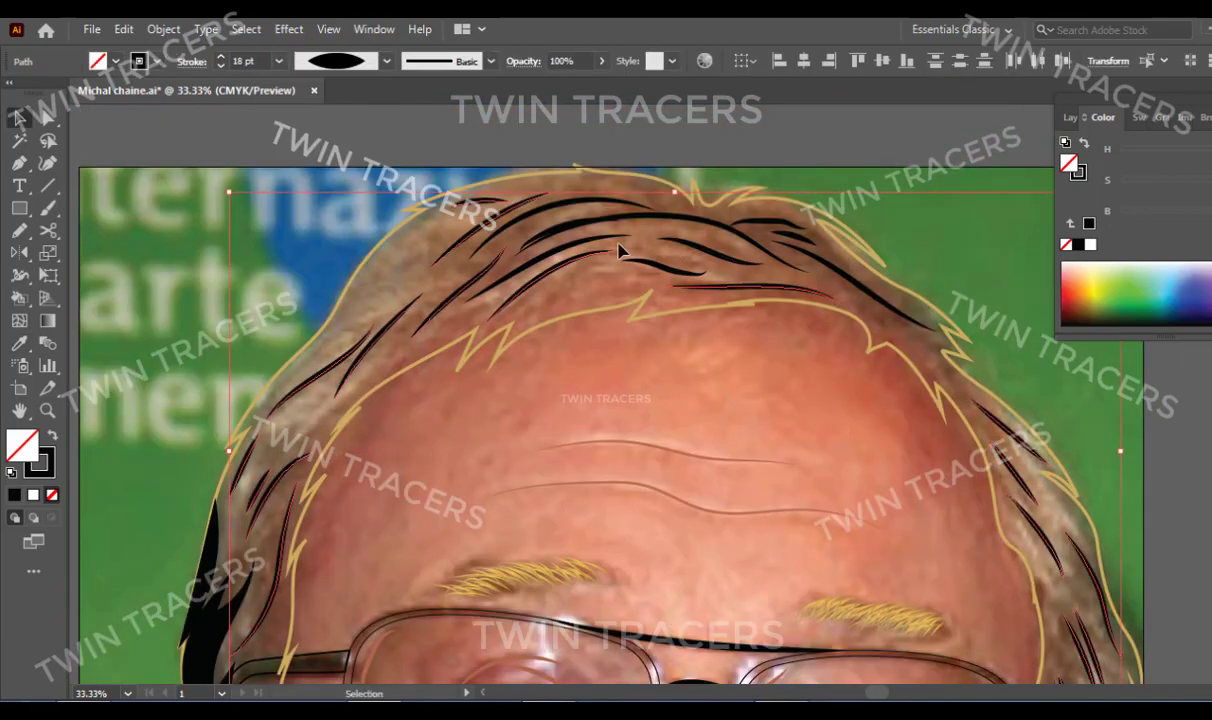
{"action": "key", "text": "z"}
{"action": "left_click", "coordinate": [705, 362], "text": "alt"}
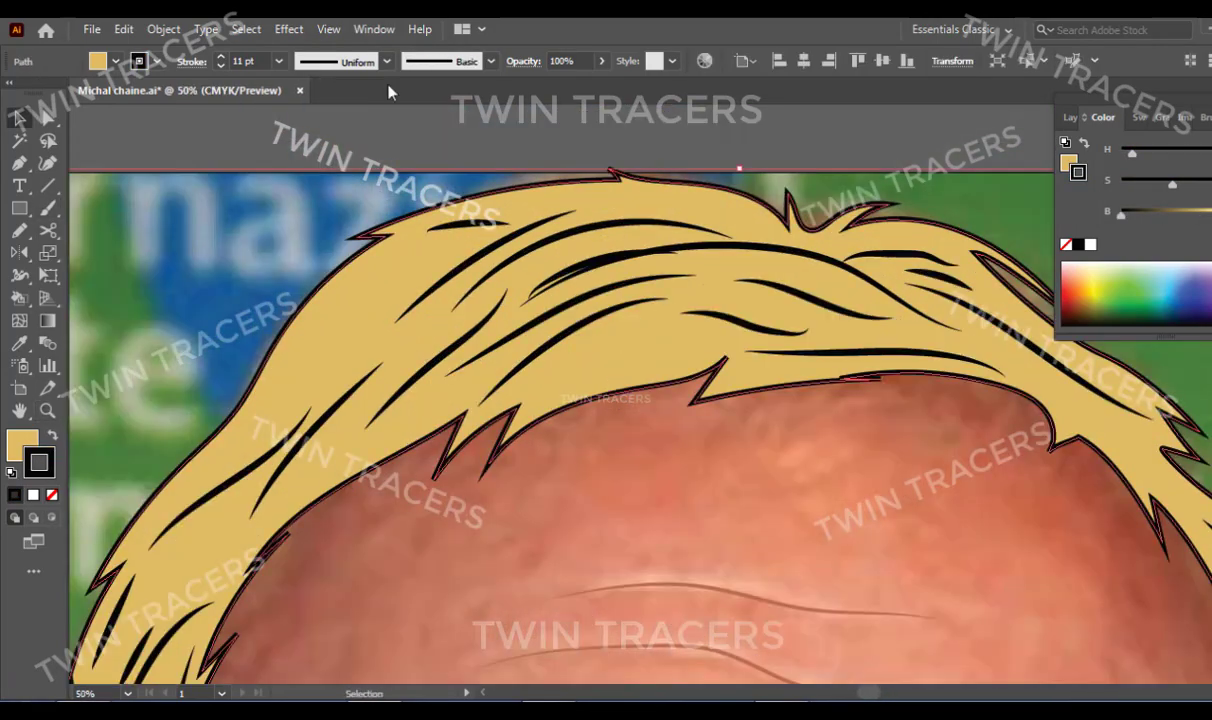
Deselect the hair shape and draw a curved black strand along the left side hair.
{"action": "key", "text": "ctrl+shift+a"}
{"action": "scroll", "coordinate": [736, 465], "scroll_direction": "down", "scroll_amount": 5}
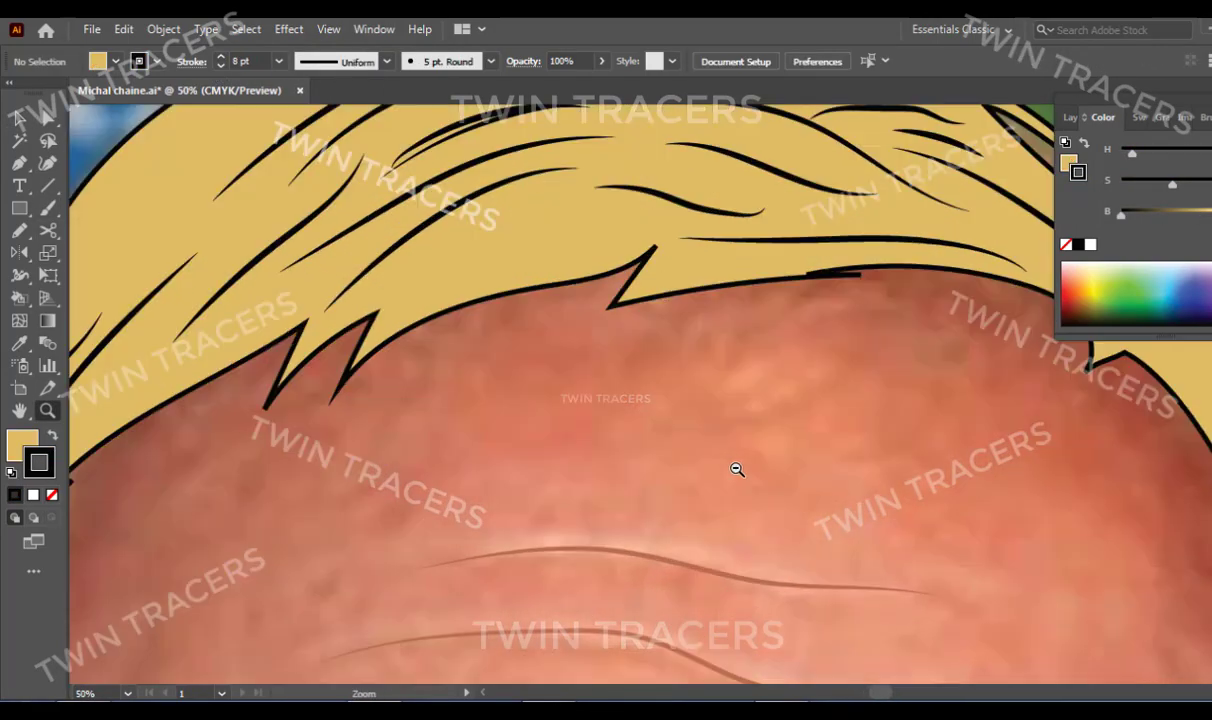
{"action": "key", "text": "ctrl+minus"}
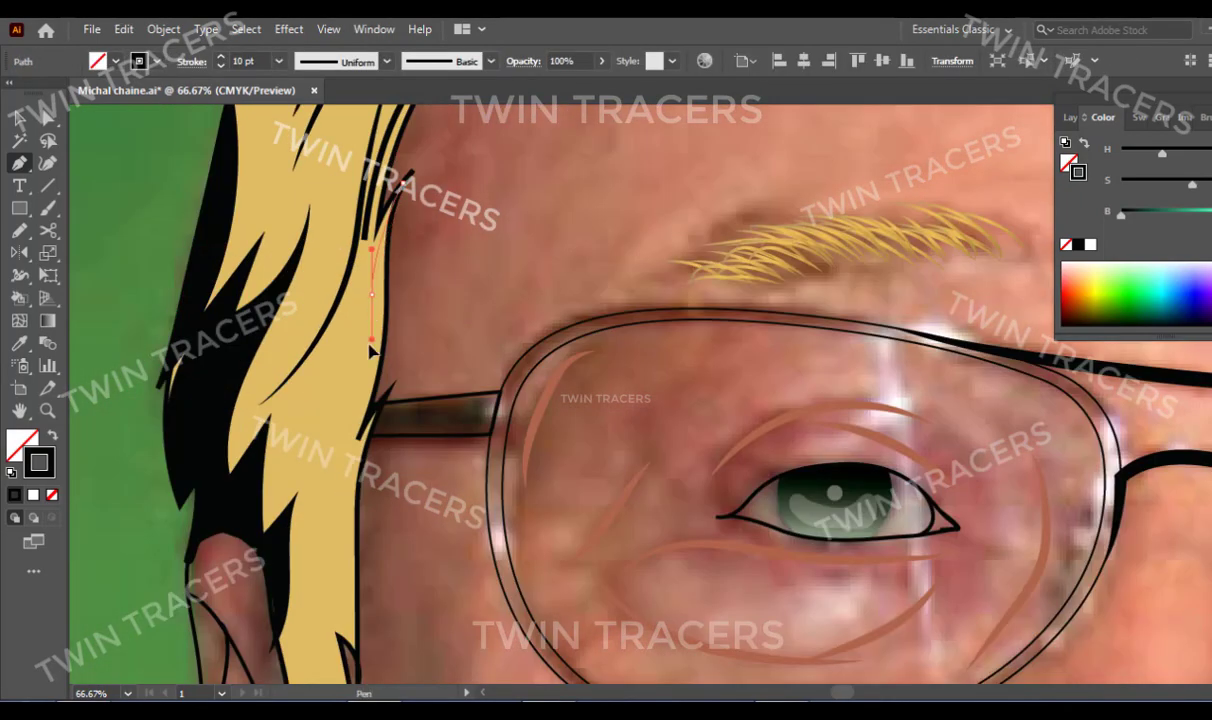
{"action": "scroll", "coordinate": [350, 400], "scroll_direction": "down", "scroll_amount": 2}
{"action": "scroll", "coordinate": [305, 460], "scroll_direction": "down", "scroll_amount": 2}
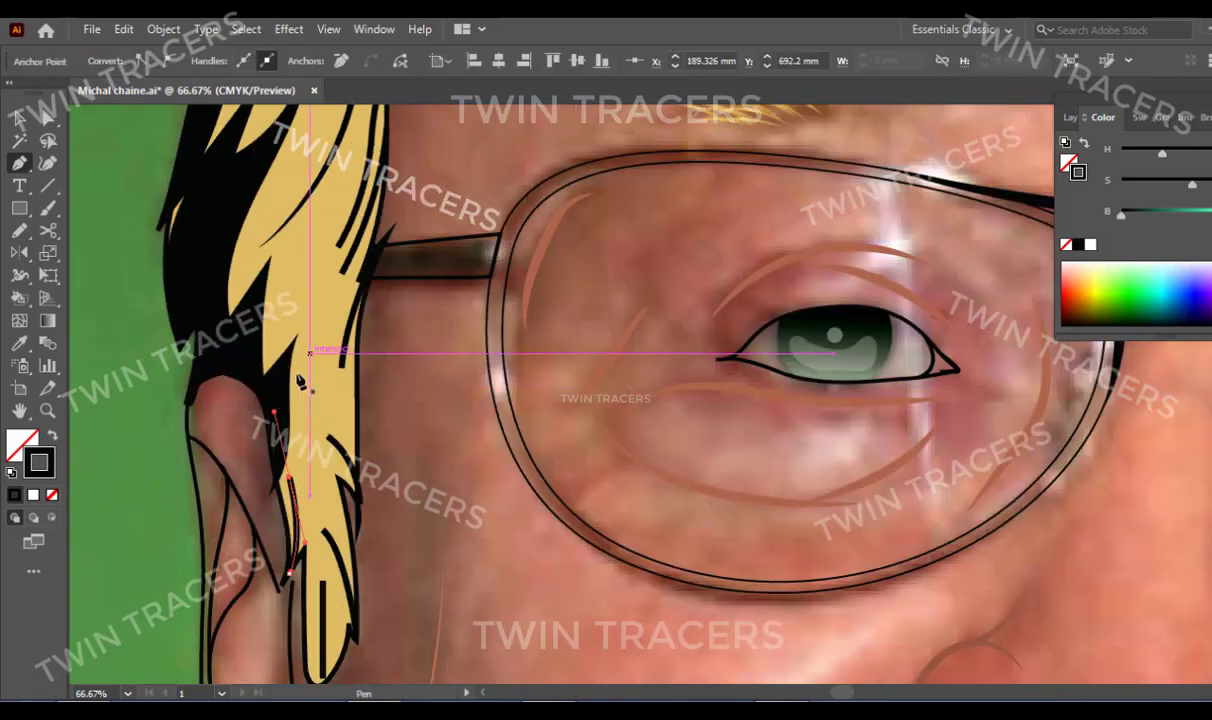
{"action": "scroll", "coordinate": [301, 458], "scroll_direction": "up", "scroll_amount": 4}
{"action": "left_click_drag", "start_coordinate": [266, 502], "coordinate": [335, 315]}
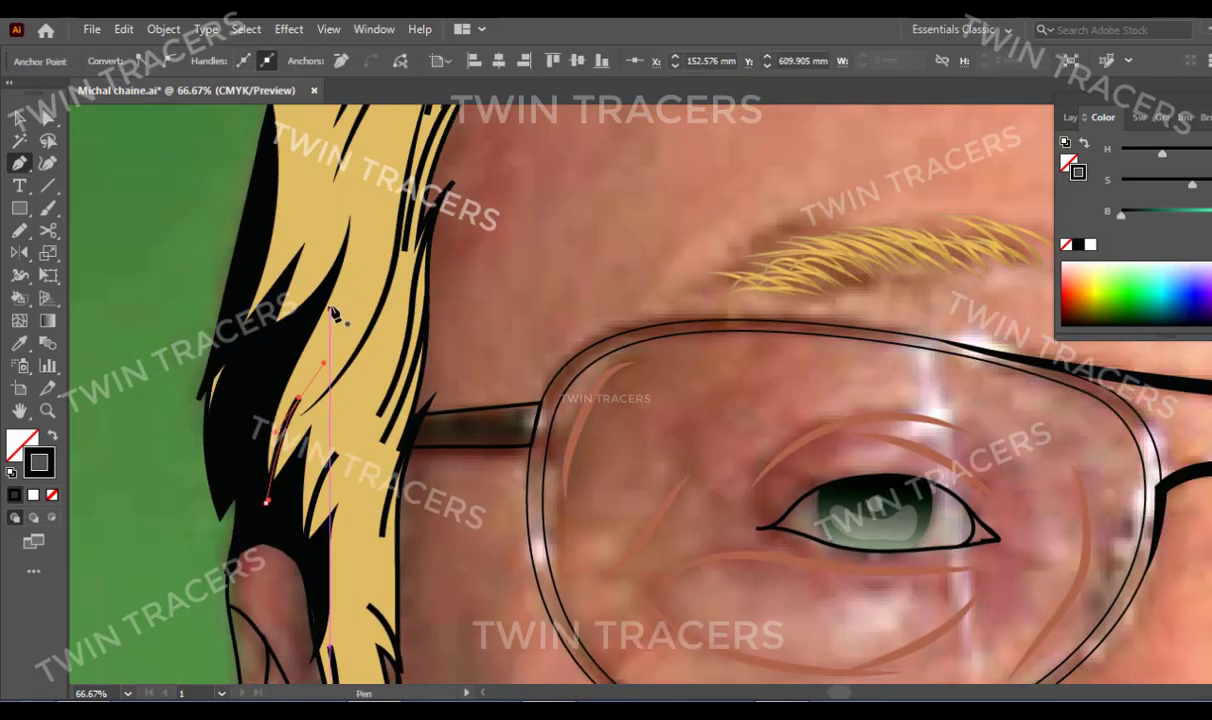
Add strands along the upper hair, the top hair edge and down the right side.
{"action": "scroll", "coordinate": [335, 315], "scroll_direction": "up", "scroll_amount": 2}
{"action": "scroll", "coordinate": [330, 290], "scroll_direction": "up", "scroll_amount": 4}
{"action": "scroll", "coordinate": [391, 216], "scroll_direction": "up", "scroll_amount": 4}
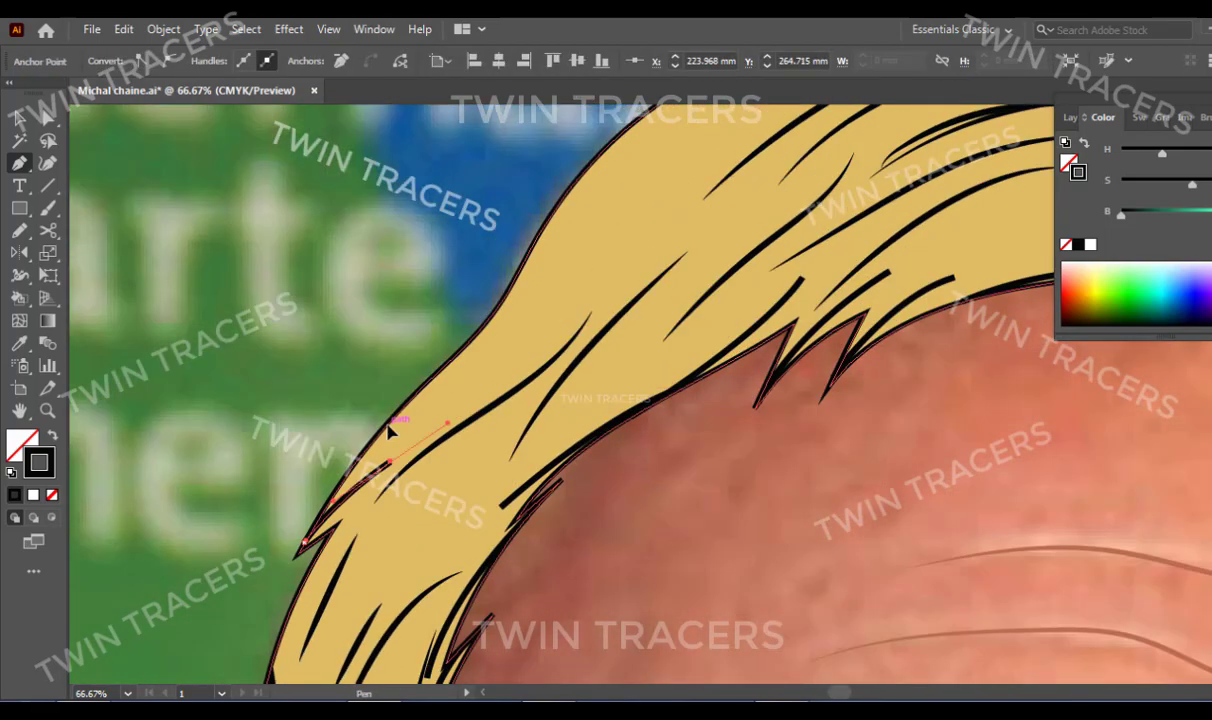
{"action": "scroll", "coordinate": [390, 430], "scroll_direction": "up", "scroll_amount": 3}
{"action": "left_click_drag", "start_coordinate": [634, 215], "coordinate": [686, 214]}
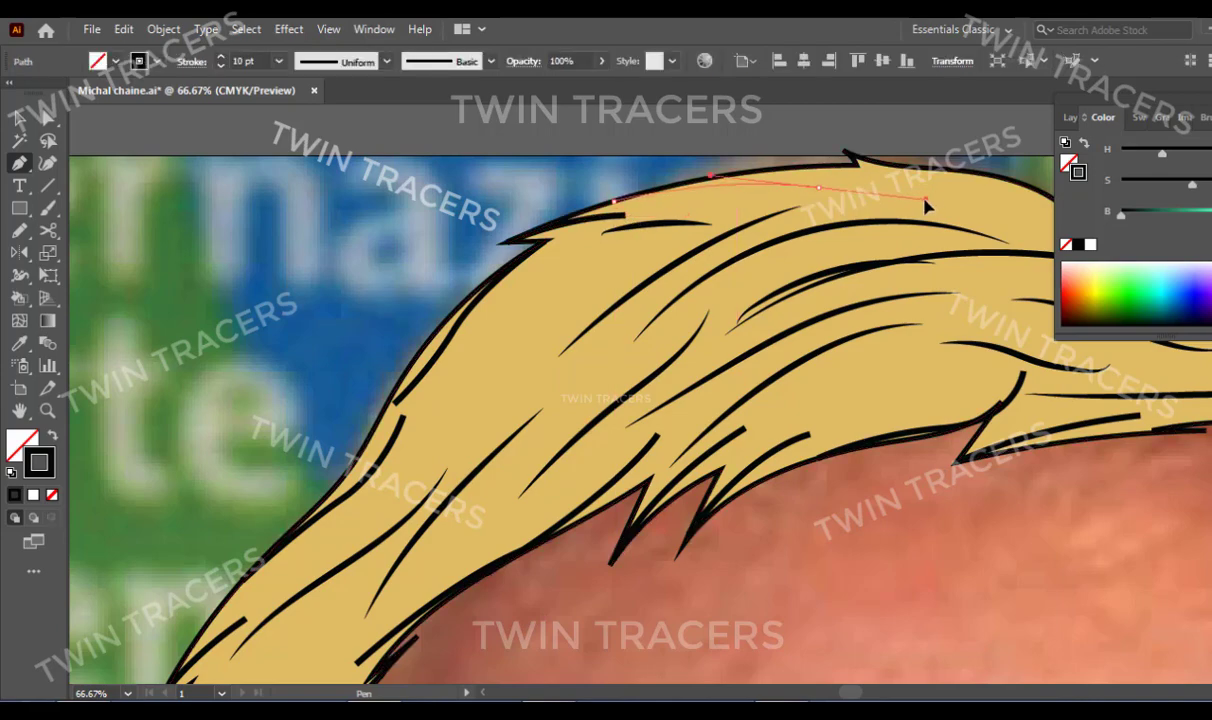
{"action": "scroll", "coordinate": [926, 205], "scroll_direction": "right", "scroll_amount": 3}
{"action": "left_click_drag", "start_coordinate": [916, 263], "coordinate": [930, 270]}
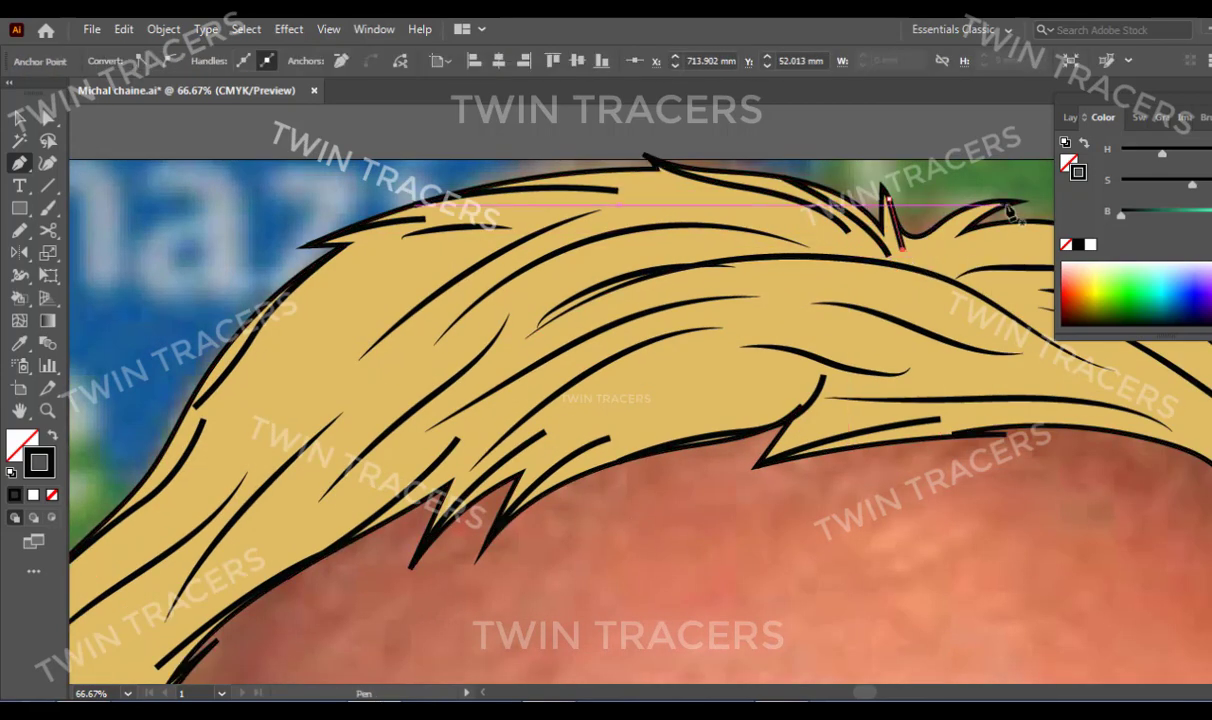
{"action": "scroll", "coordinate": [1010, 212], "scroll_direction": "right", "scroll_amount": 5}
{"action": "left_click_drag", "start_coordinate": [960, 413], "coordinate": [1005, 425]}
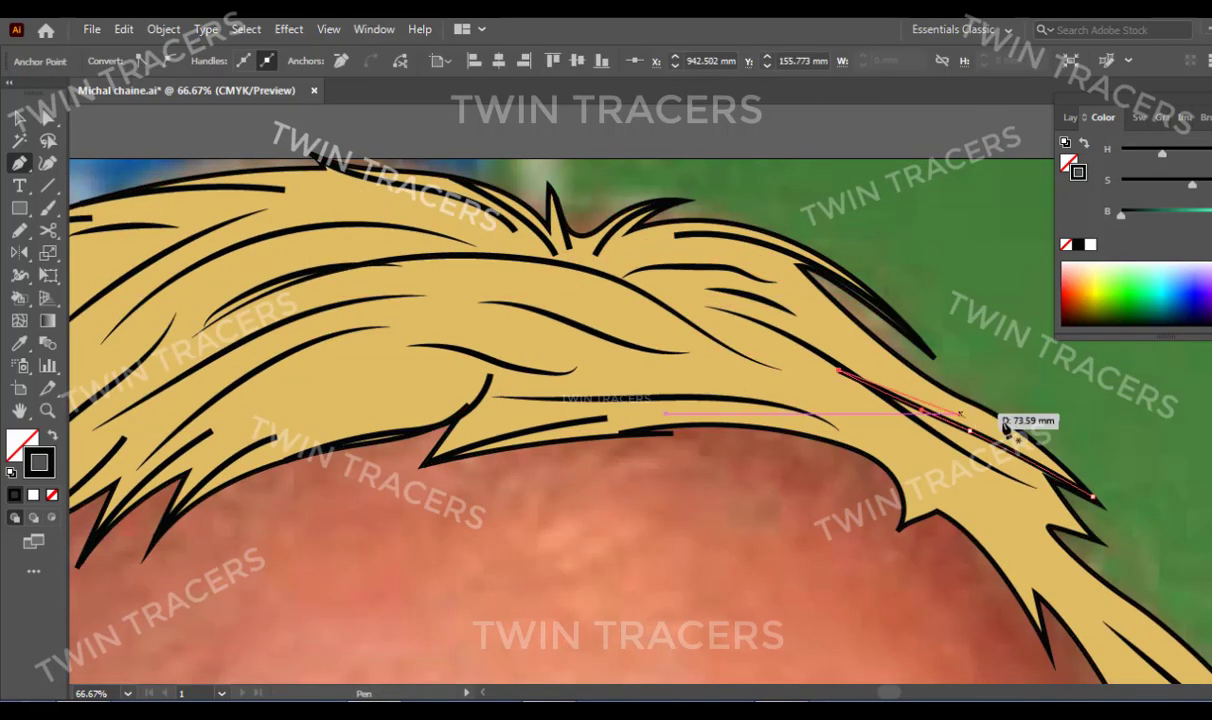
Curve a strand along the hair's lower edge and draw a long strand down the side hair.
{"action": "scroll", "coordinate": [1005, 425], "scroll_direction": "down", "scroll_amount": 3}
{"action": "scroll", "coordinate": [855, 503], "scroll_direction": "down", "scroll_amount": 3}
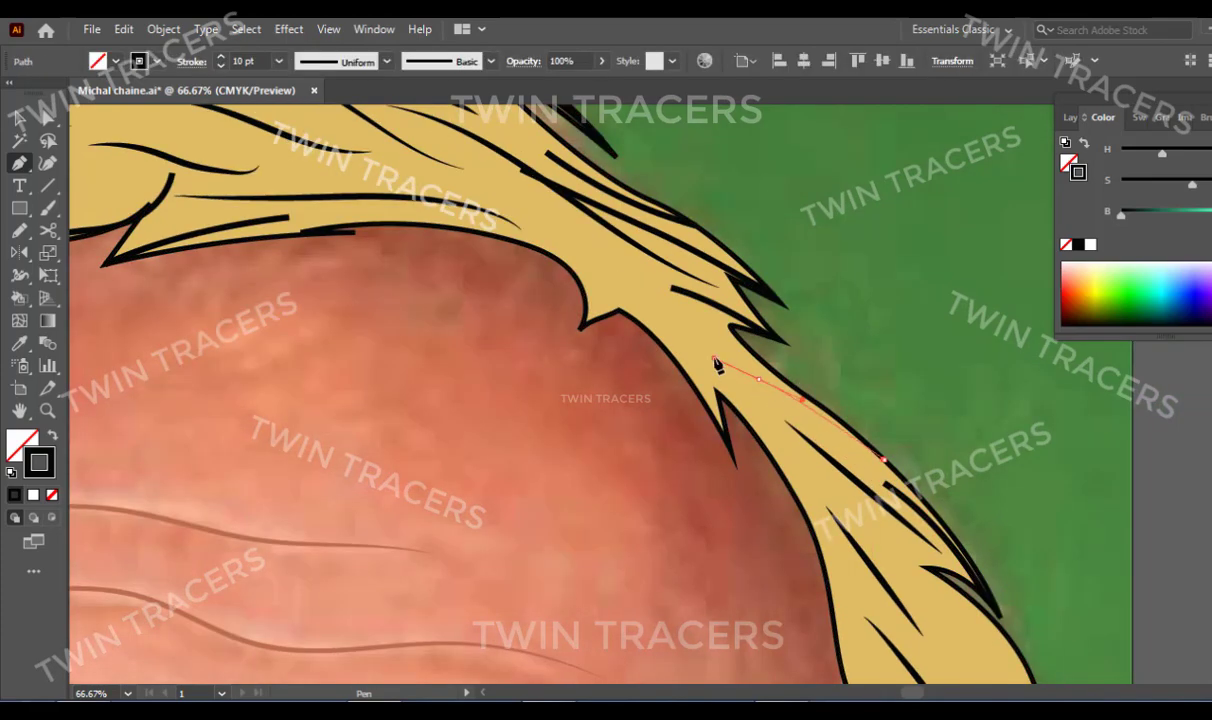
{"action": "scroll", "coordinate": [717, 366], "scroll_direction": "up", "scroll_amount": 2}
{"action": "left_click", "coordinate": [657, 360]}
{"action": "scroll", "coordinate": [657, 360], "scroll_direction": "up", "scroll_amount": 3}
{"action": "left_click_drag", "start_coordinate": [592, 371], "coordinate": [510, 365]}
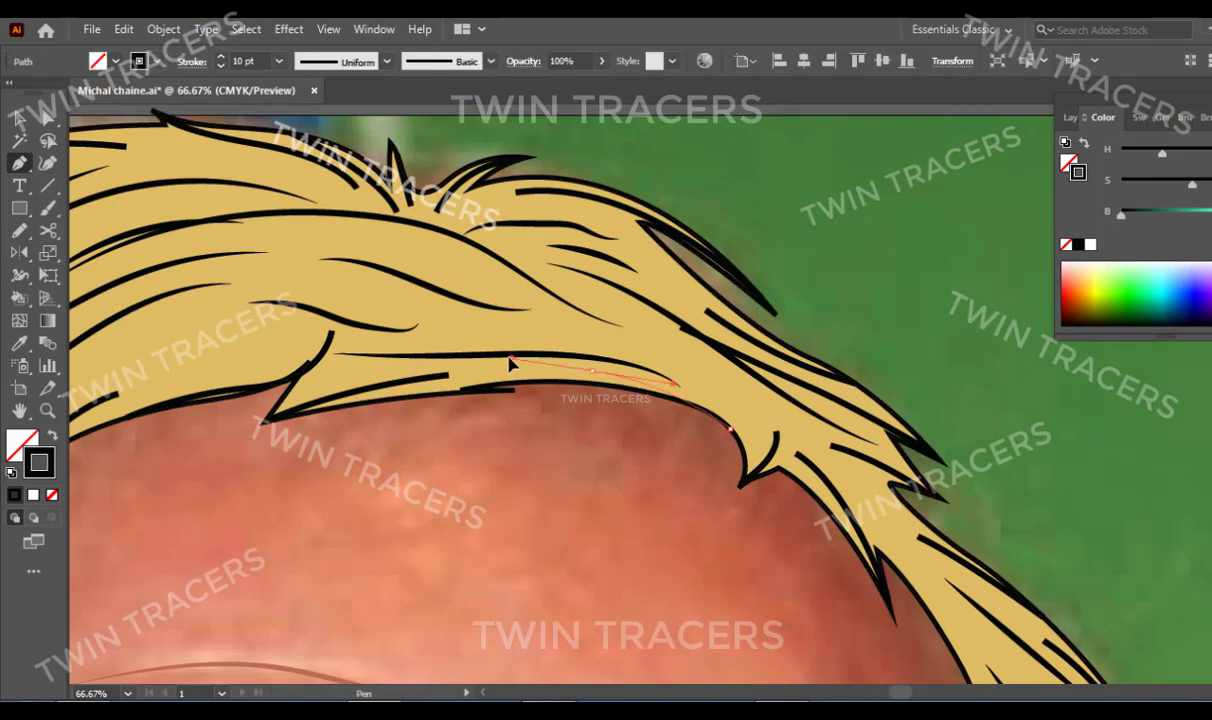
{"action": "scroll", "coordinate": [510, 365], "scroll_direction": "down", "scroll_amount": 5}
{"action": "scroll", "coordinate": [657, 314], "scroll_direction": "down", "scroll_amount": 3}
{"action": "left_click_drag", "start_coordinate": [708, 437], "coordinate": [711, 450]}
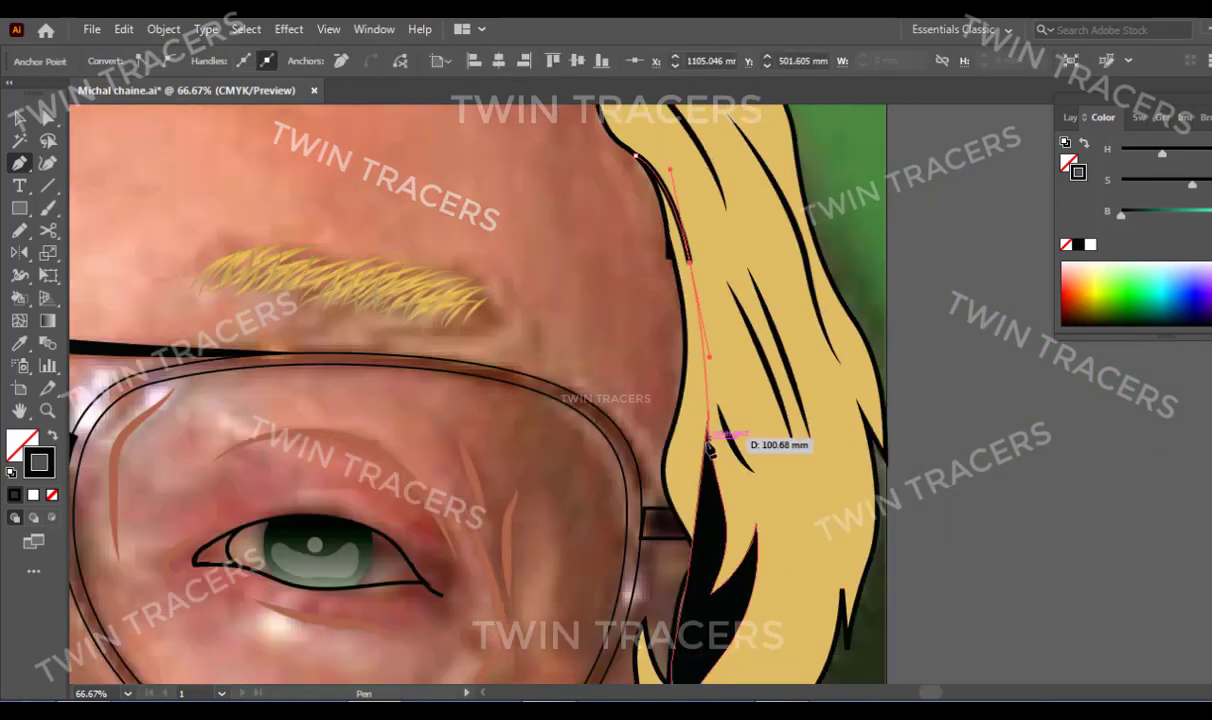
{"action": "key", "text": "ctrl+minus"}
{"action": "key", "text": "ctrl+minus"}
{"action": "key", "text": "ctrl+minus"}
Select the matching hair strand strokes together, then deselect and zoom out to review the portrait.
{"action": "key", "text": "ctrl+shift+a"}
{"action": "key", "text": "z"}
{"action": "left_click", "coordinate": [632, 399]}
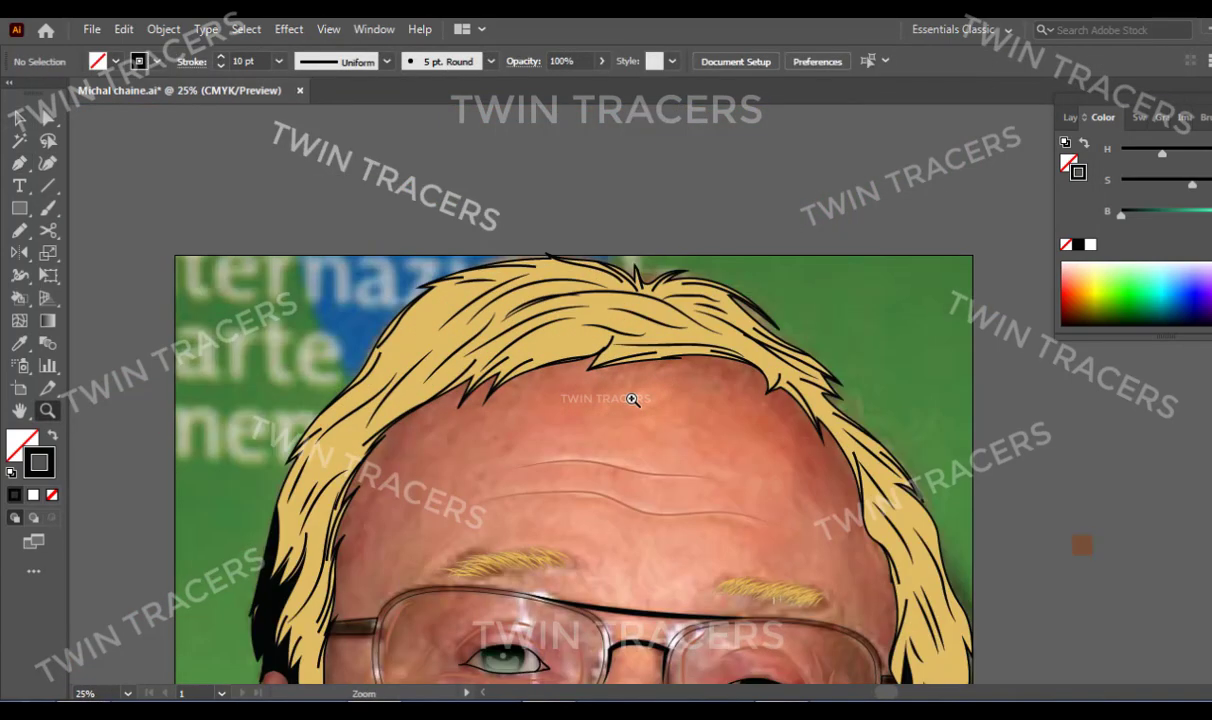
{"action": "key", "text": "v"}
{"action": "left_click", "coordinate": [310, 487]}
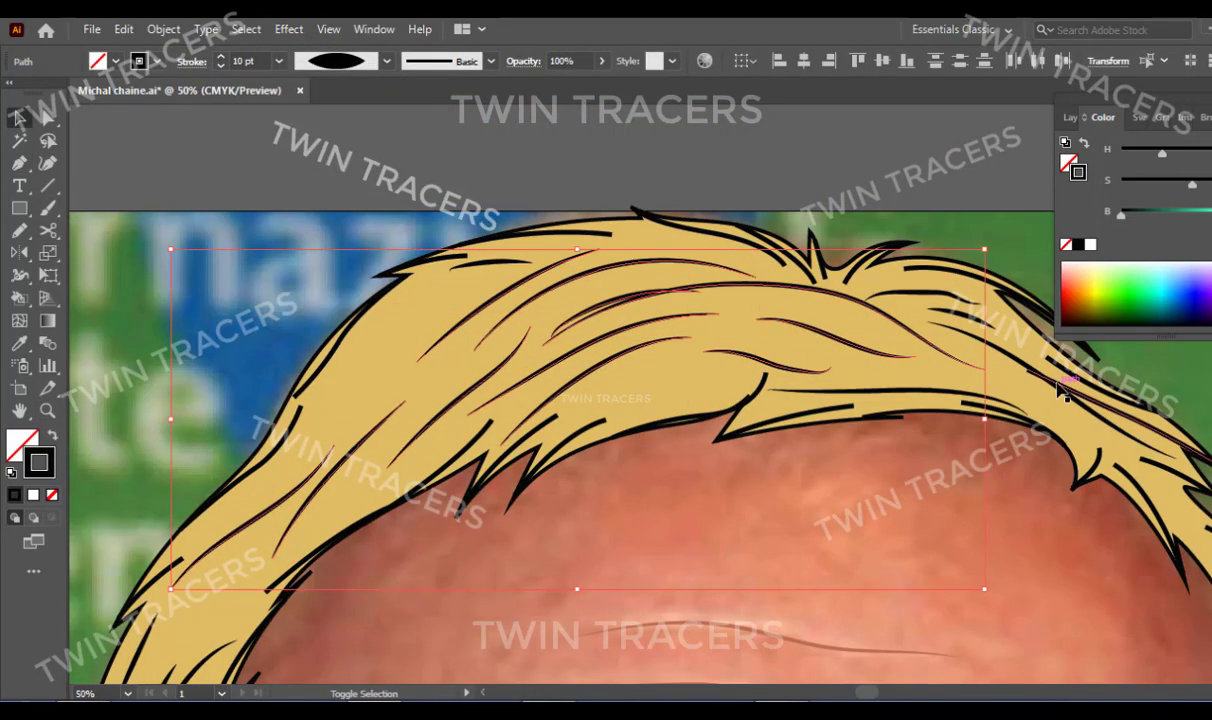
{"action": "key", "text": "ctrl+a"}
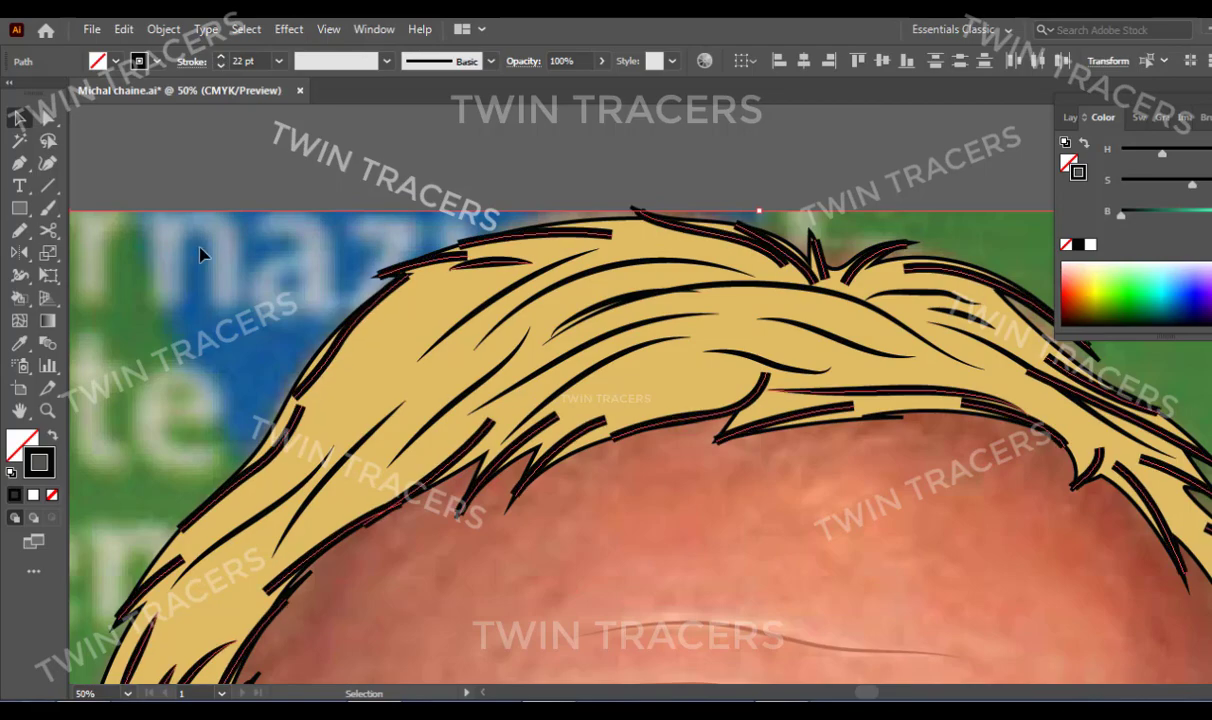
{"action": "key", "text": "ctrl+shift+a"}
{"action": "key", "text": "ctrl+minus"}
{"action": "key", "text": "ctrl+minus"}
{"action": "key", "text": "ctrl+minus"}
{"action": "key", "text": "ctrl+minus"}
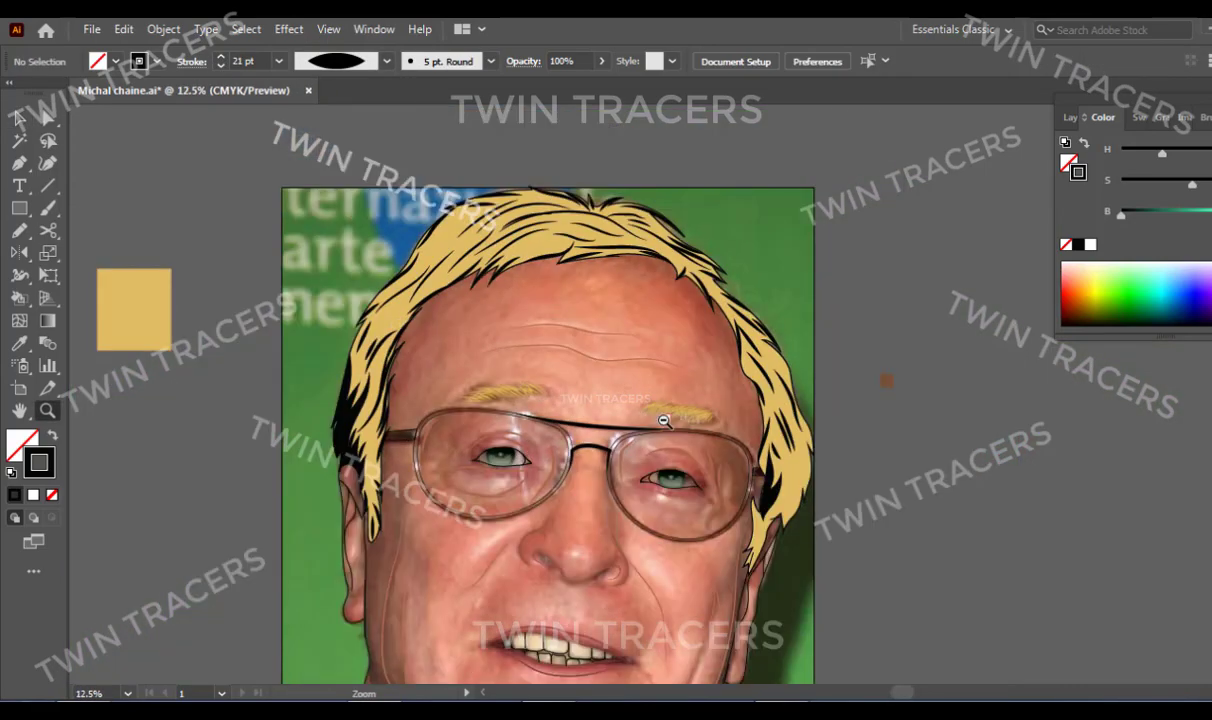
{"action": "key", "text": "ctrl+plus"}
Eyedrop the brown shading colour and sketch a brown shading shape in the side hair.
{"action": "left_click_drag", "start_coordinate": [952, 336], "coordinate": [698, 306]}
{"action": "key", "text": "i"}
{"action": "left_click", "coordinate": [747, 259]}
{"action": "mouse_move", "coordinate": [849, 421]}
{"action": "left_mouse_down"}
{"action": "mouse_move", "coordinate": [634, 421]}
{"action": "mouse_move", "coordinate": [789, 176]}
{"action": "left_mouse_up"}
{"action": "key", "text": "n"}
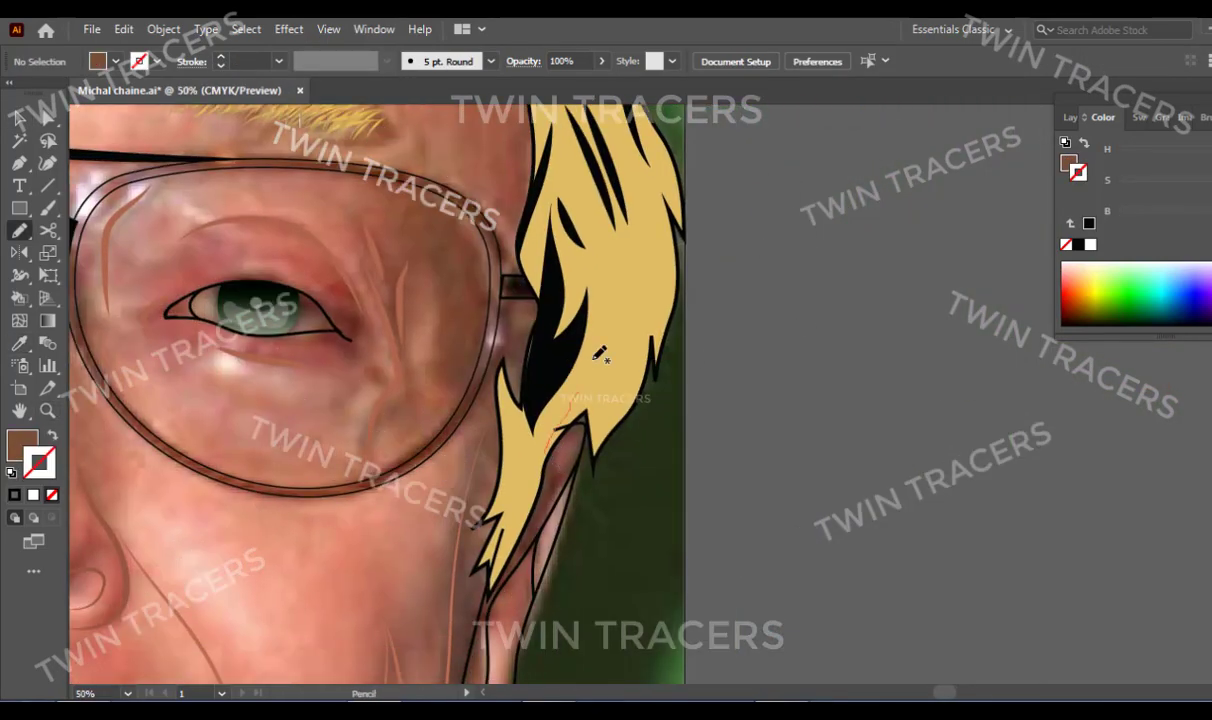
{"action": "left_click_drag", "start_coordinate": [641, 238], "coordinate": [657, 170]}
{"action": "scroll", "coordinate": [697, 405], "scroll_direction": "up", "scroll_amount": 5}
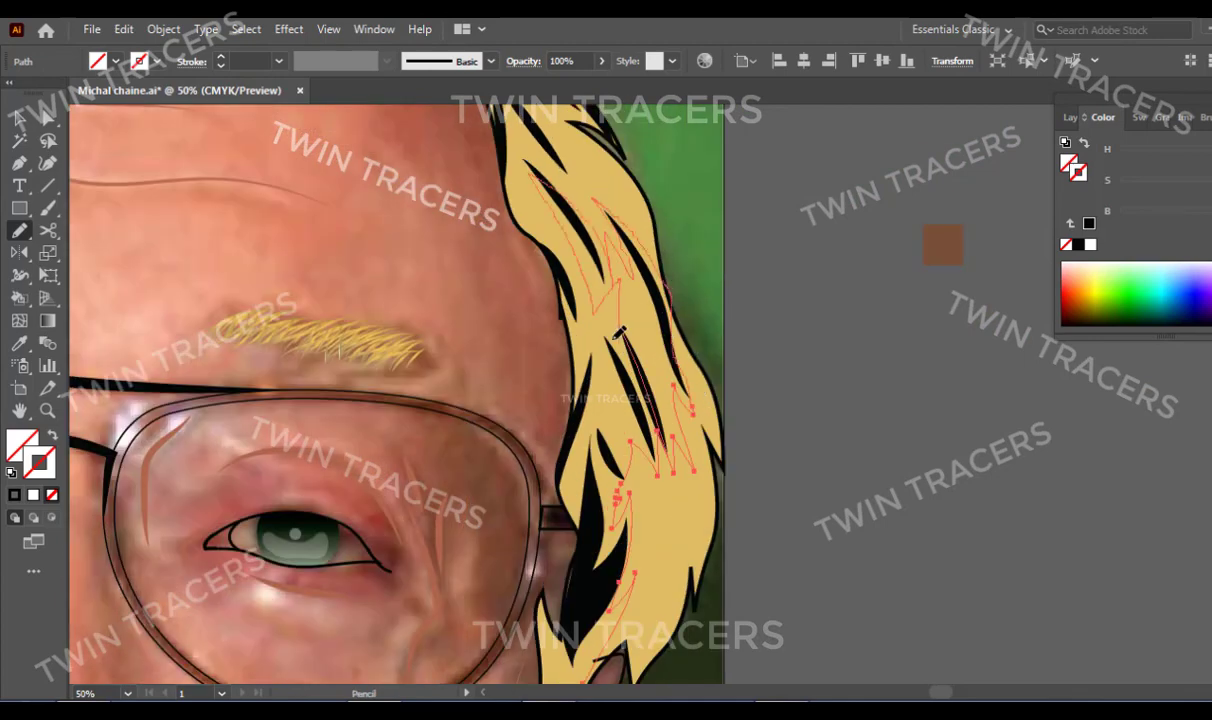
{"action": "scroll", "coordinate": [577, 425], "scroll_direction": "down", "scroll_amount": 3}
Draw a closed brown shading shape with the Pen tool running down beside the cheek.
{"action": "key", "text": "p"}
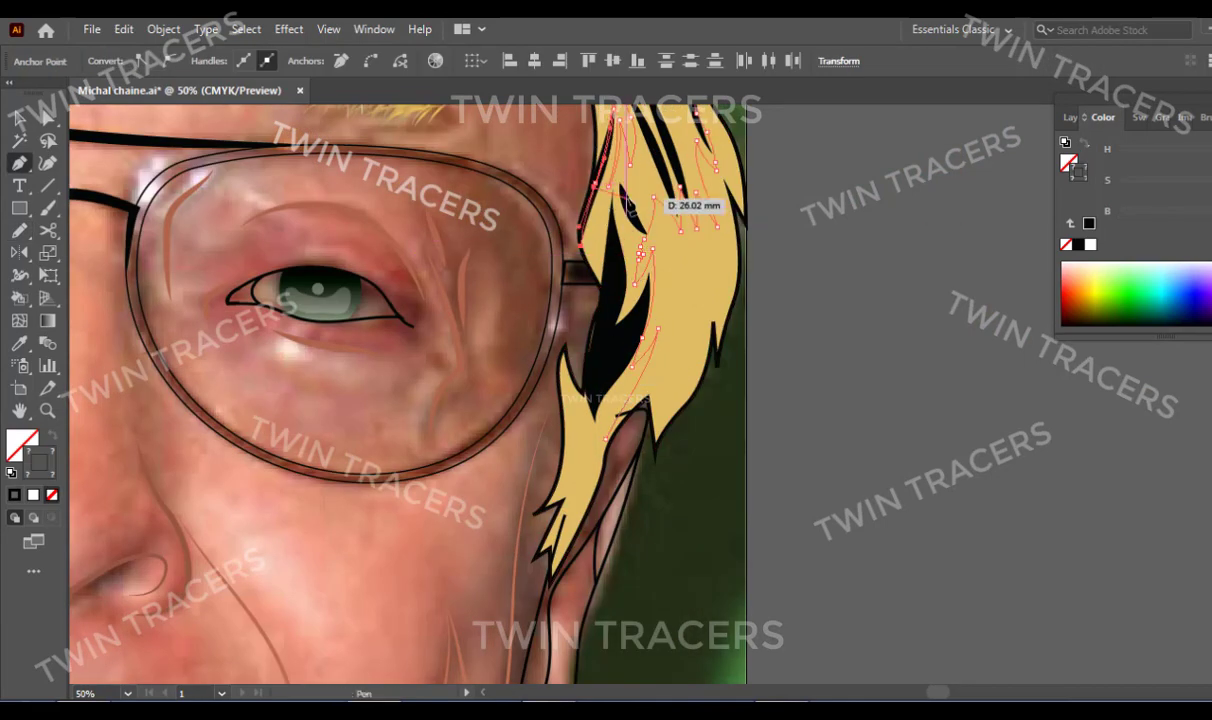
{"action": "scroll", "coordinate": [620, 300], "scroll_direction": "up", "scroll_amount": 2}
{"action": "scroll", "coordinate": [606, 395], "scroll_direction": "down", "scroll_amount": 2}
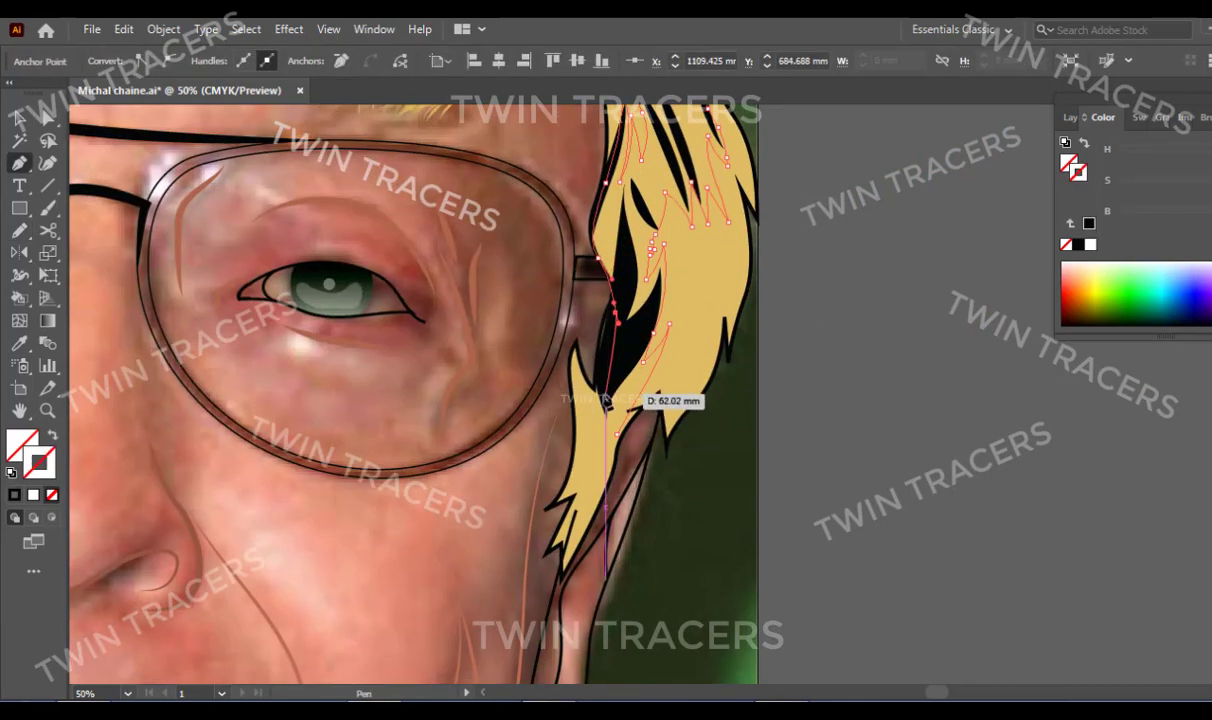
{"action": "left_click", "coordinate": [577, 344]}
{"action": "left_click", "coordinate": [580, 433]}
{"action": "left_click", "coordinate": [545, 510]}
{"action": "left_click", "coordinate": [600, 549]}
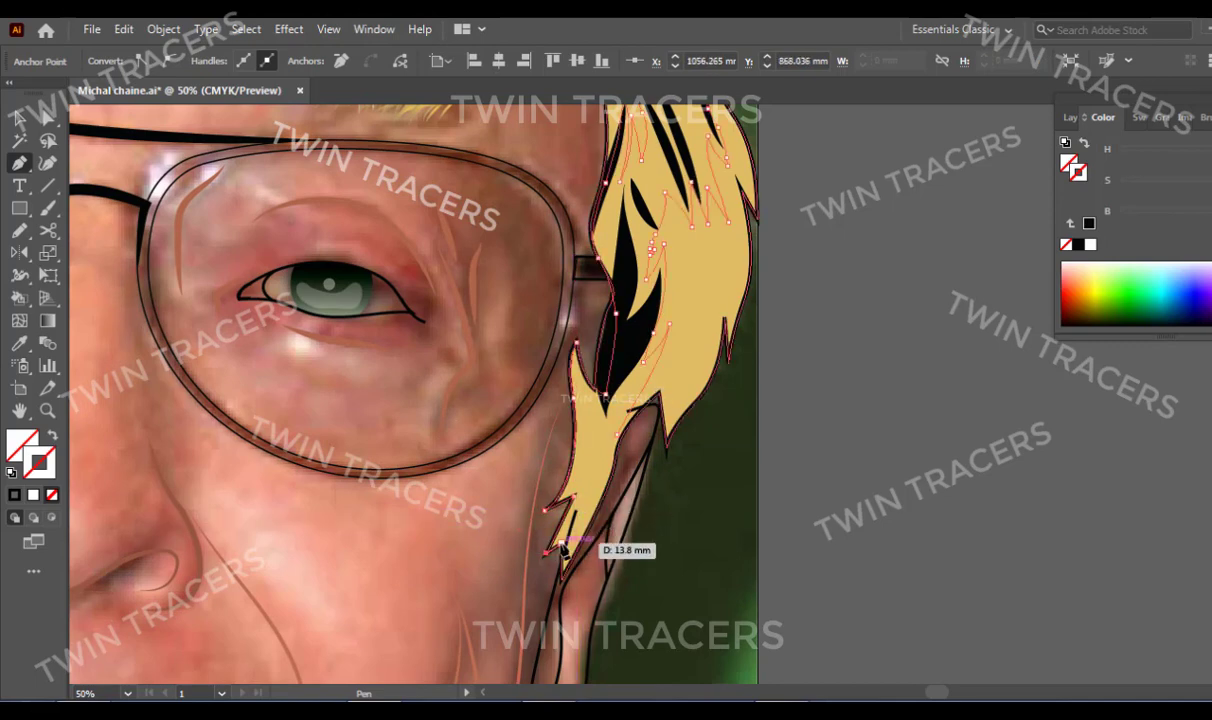
{"action": "left_click", "coordinate": [657, 463]}
Select the brown hair shape and change its stacking order via the right-click Arrange menu.
{"action": "key", "text": "v"}
{"action": "scroll", "coordinate": [500, 393], "scroll_direction": "up", "scroll_amount": 3}
{"action": "right_click", "coordinate": [497, 393]}
{"action": "left_click", "coordinate": [790, 644]}
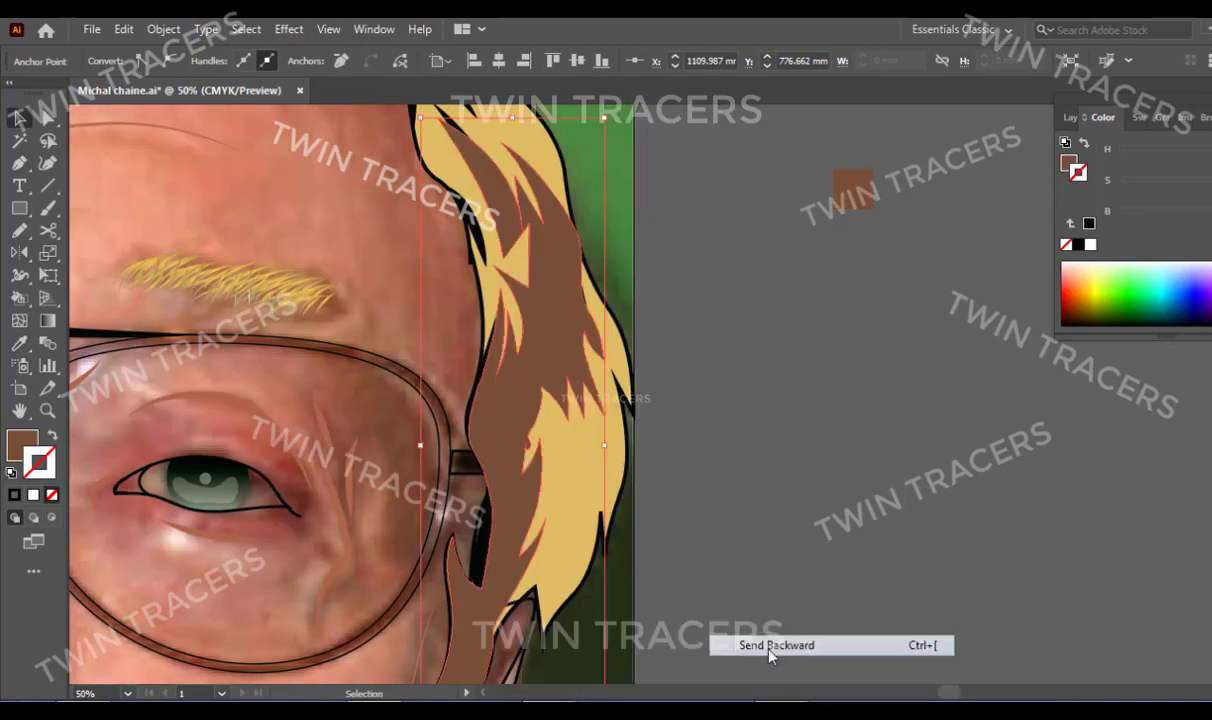
{"action": "scroll", "coordinate": [500, 200], "scroll_direction": "up", "scroll_amount": 4}
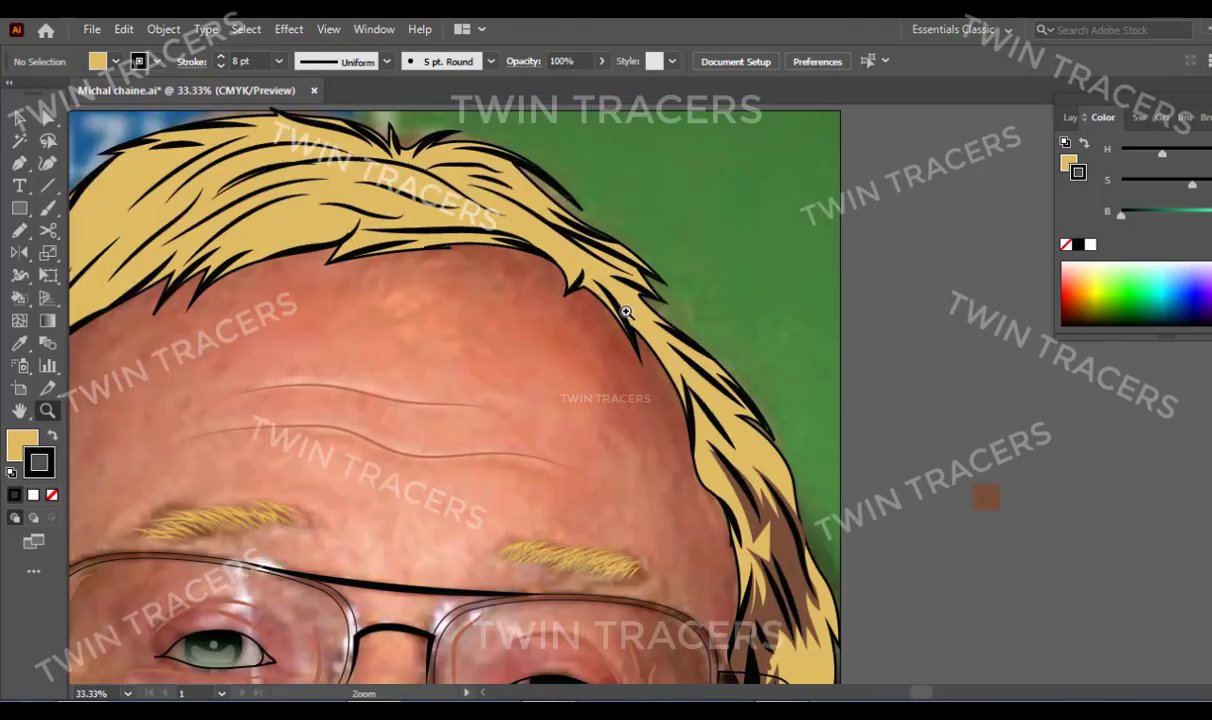
Sketch a shading stroke and start a zigzag Pen shading path along the hair's lower edge.
{"action": "key", "text": "n"}
{"action": "left_click_drag", "start_coordinate": [345, 512], "coordinate": [594, 470]}
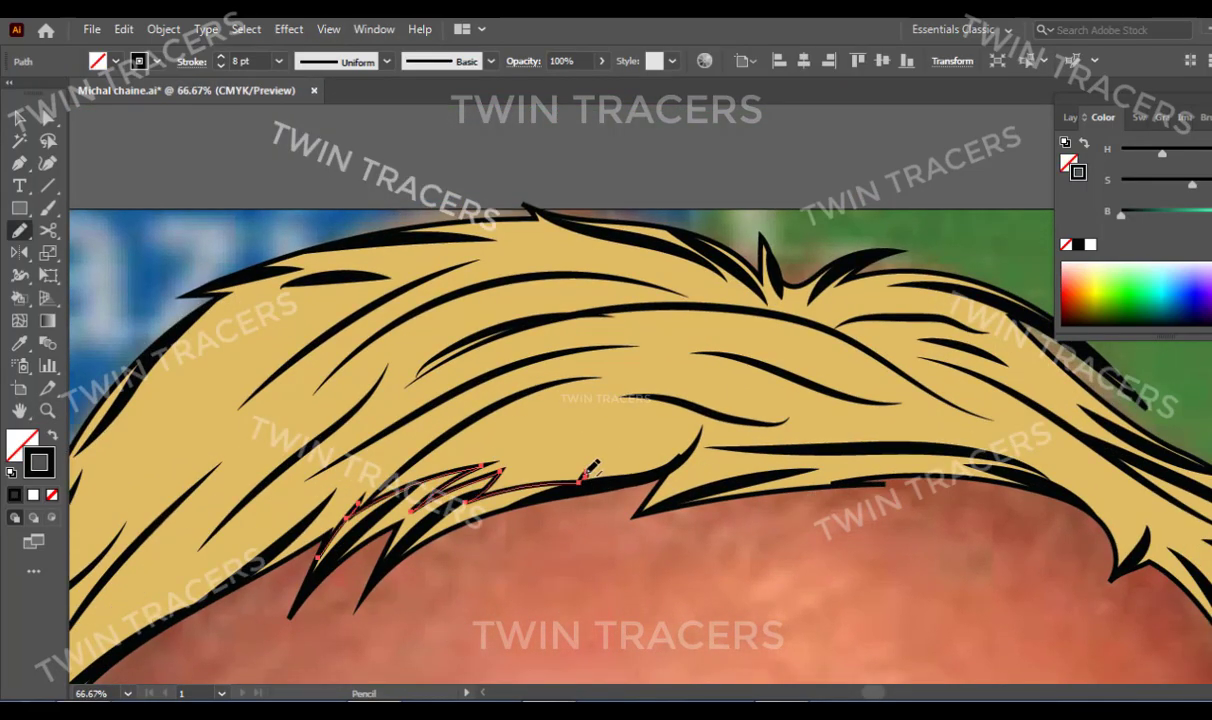
{"action": "key", "text": "p"}
{"action": "left_click", "coordinate": [440, 497]}
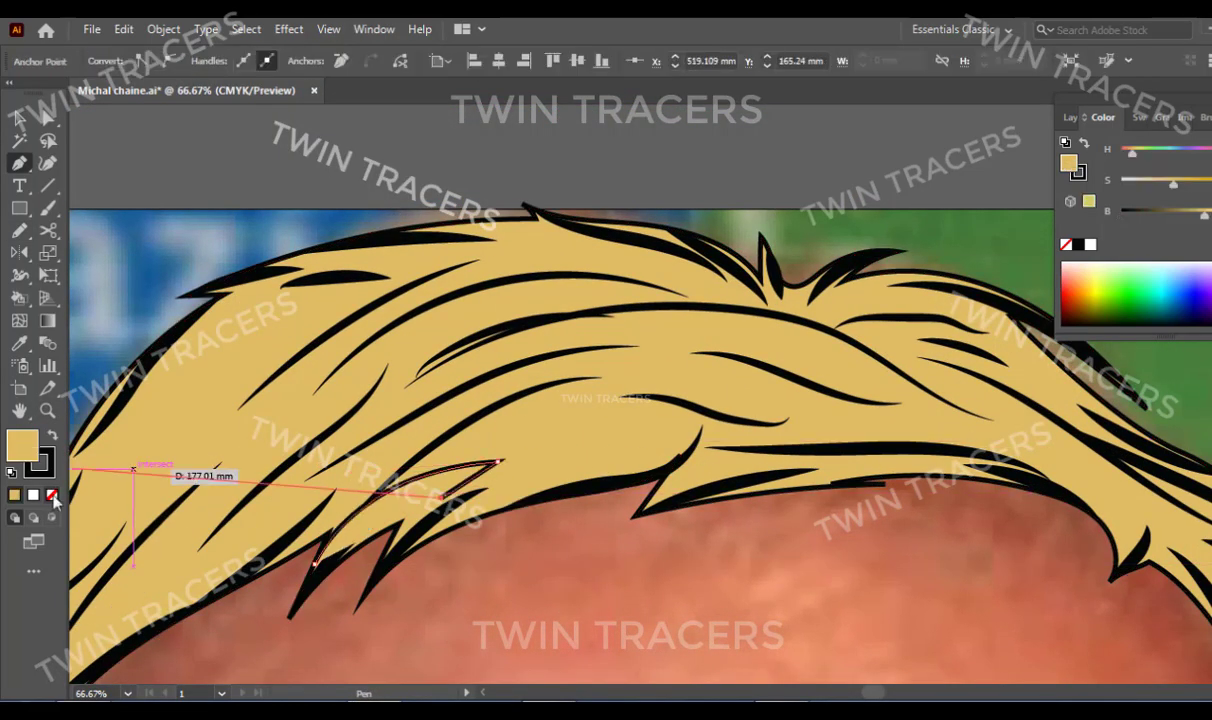
{"action": "left_click", "coordinate": [550, 462]}
{"action": "left_click", "coordinate": [700, 452]}
{"action": "left_click", "coordinate": [828, 481]}
{"action": "left_click_drag", "start_coordinate": [763, 503], "coordinate": [505, 505]}
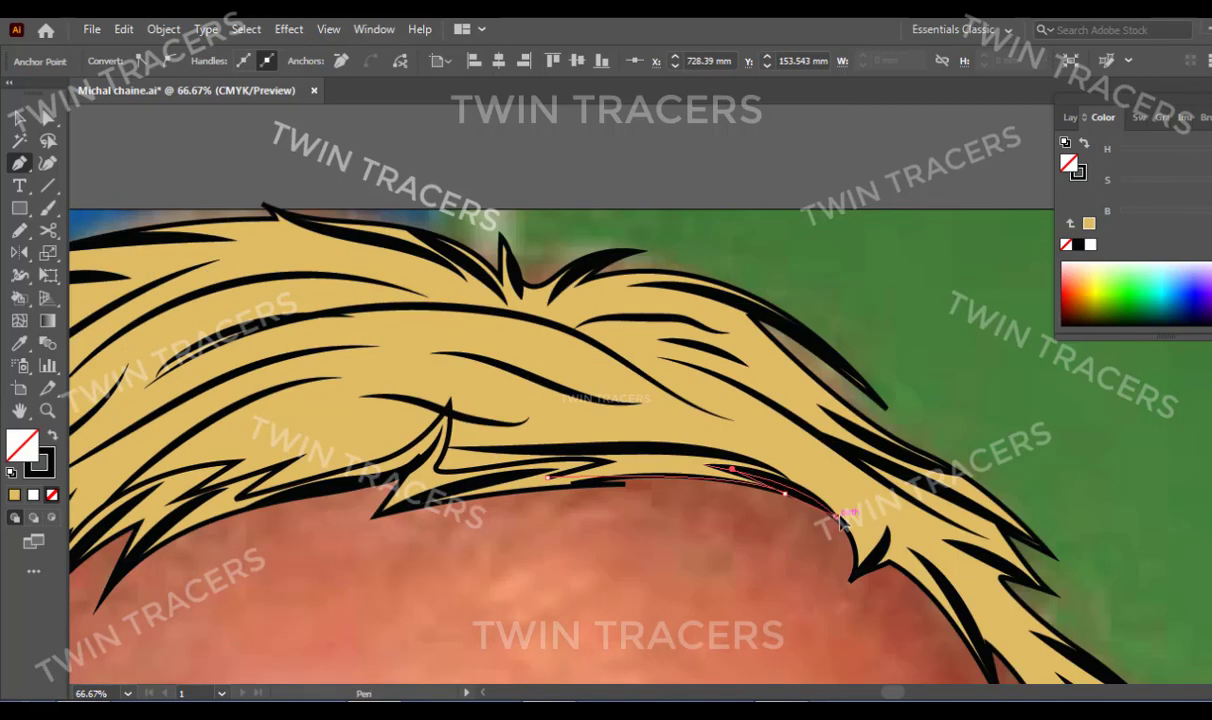
Add spike-tip anchors on the lower left and close the zigzag shading shape.
{"action": "left_click", "coordinate": [448, 410]}
{"action": "left_click", "coordinate": [373, 518]}
{"action": "left_click_drag", "start_coordinate": [418, 520], "coordinate": [590, 520]}
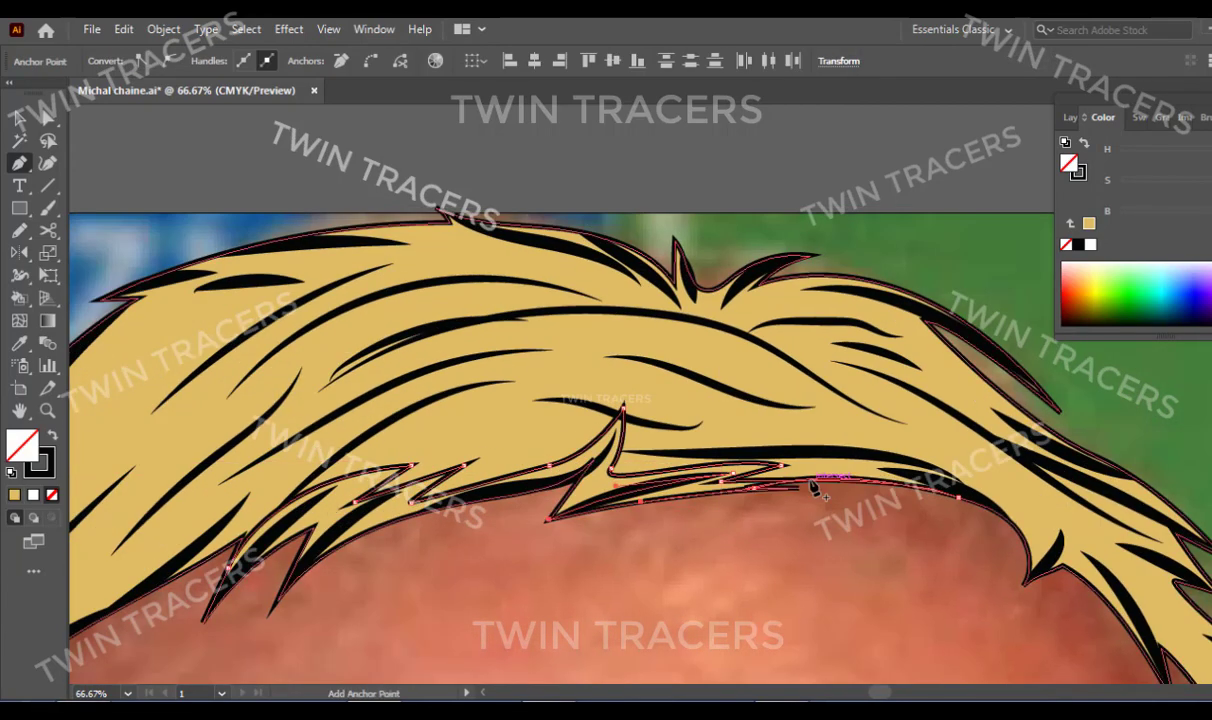
{"action": "left_click", "coordinate": [270, 616]}
{"action": "scroll", "coordinate": [237, 585], "scroll_direction": "down", "scroll_amount": 3}
{"action": "left_click", "coordinate": [204, 493]}
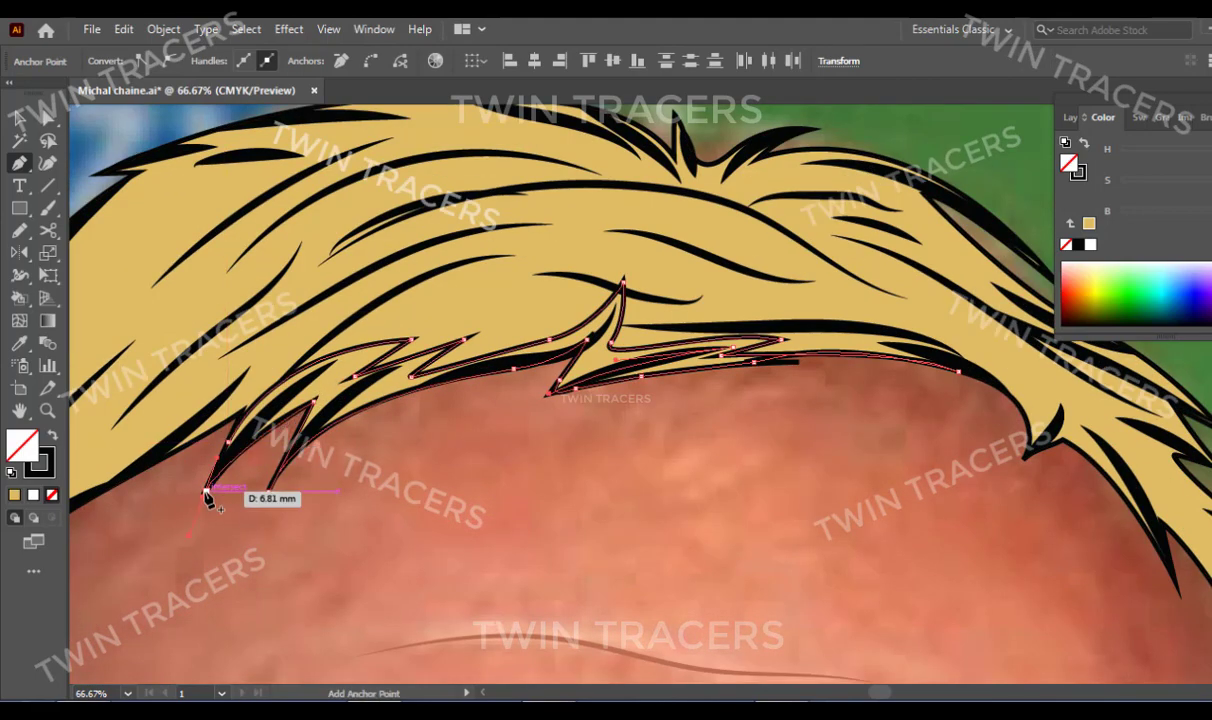
{"action": "left_click", "coordinate": [258, 405]}
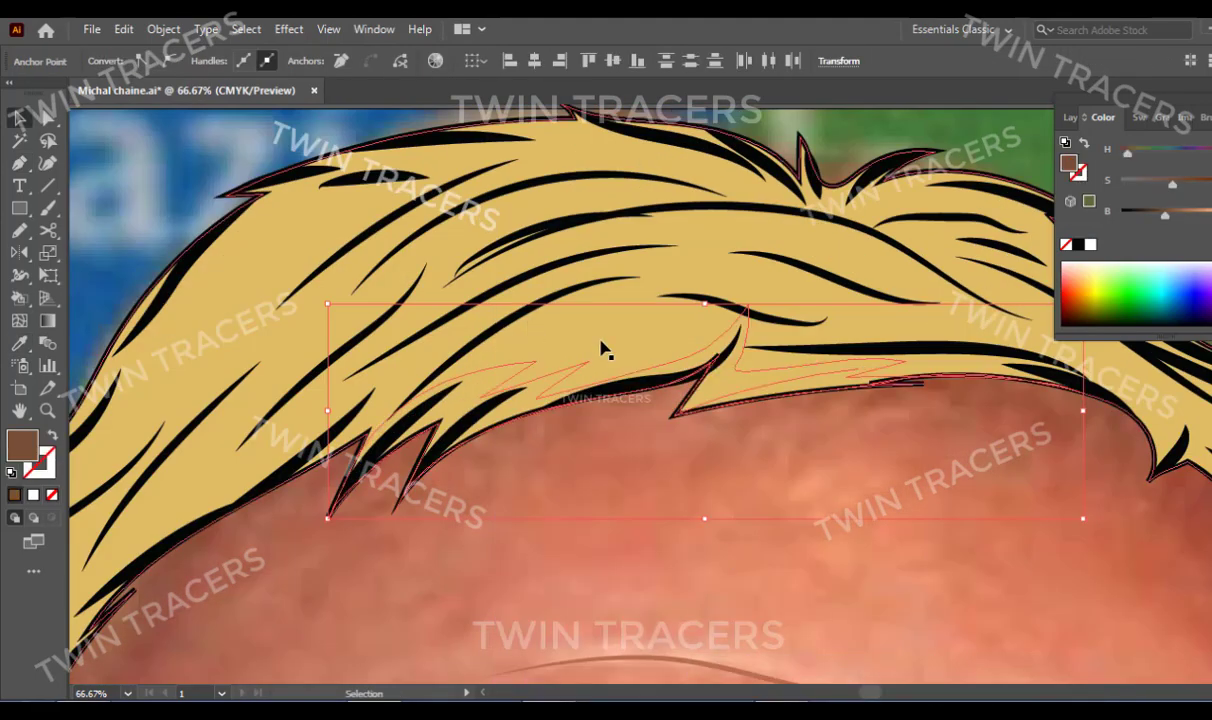
{"action": "key", "text": "ctrl+shift+a"}
{"action": "key", "text": "ctrl+0"}
{"action": "scroll", "coordinate": [684, 382], "scroll_direction": "up", "scroll_amount": 3}
Send the new brown shape backward behind the hair strands.
{"action": "key", "text": "n"}
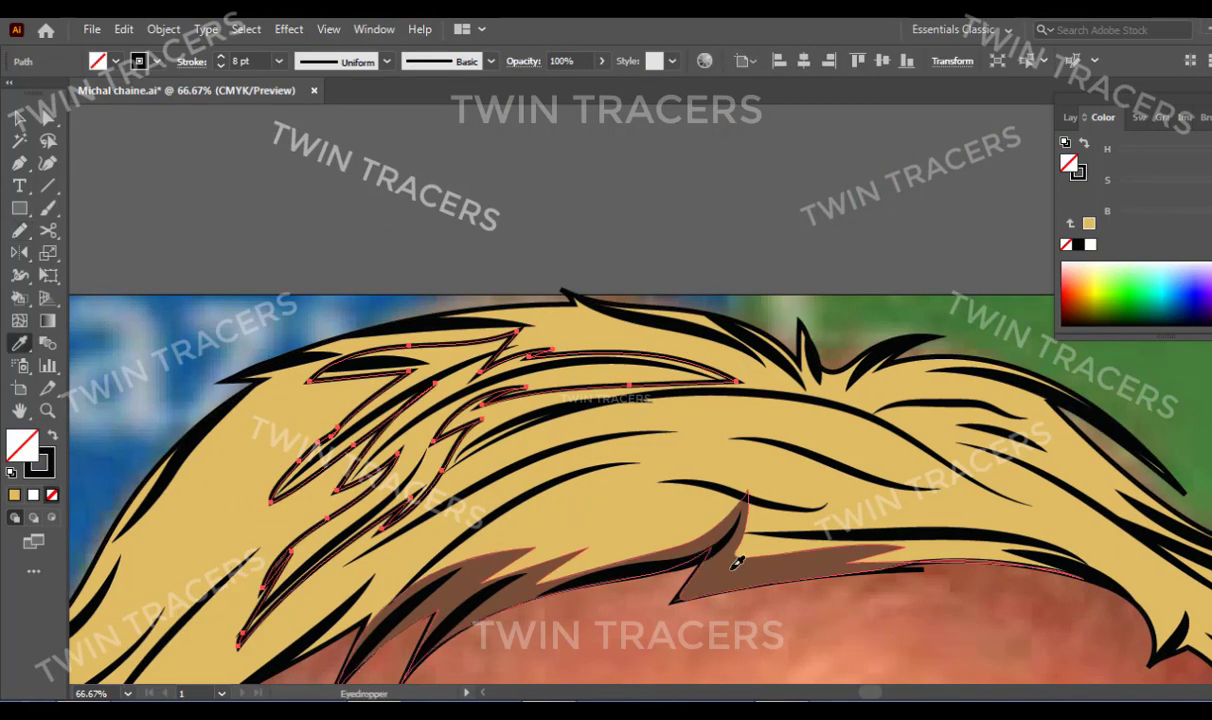
{"action": "right_click", "coordinate": [460, 252]}
{"action": "left_click", "coordinate": [720, 646]}
{"action": "scroll", "coordinate": [345, 428], "scroll_direction": "down", "scroll_amount": 1}
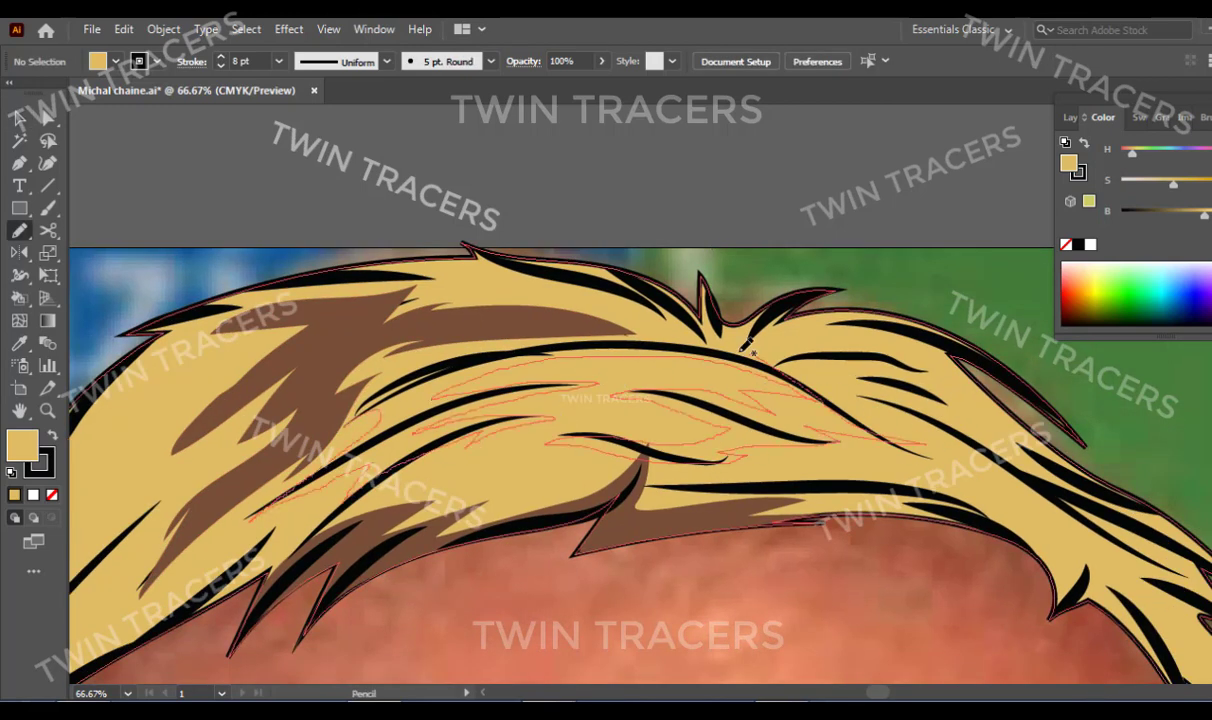
Sketch more shading strokes across the upper hair and give them a brown fill.
{"action": "left_click_drag", "start_coordinate": [363, 421], "coordinate": [123, 356]}
{"action": "left_click", "coordinate": [676, 400], "text": "ctrl"}
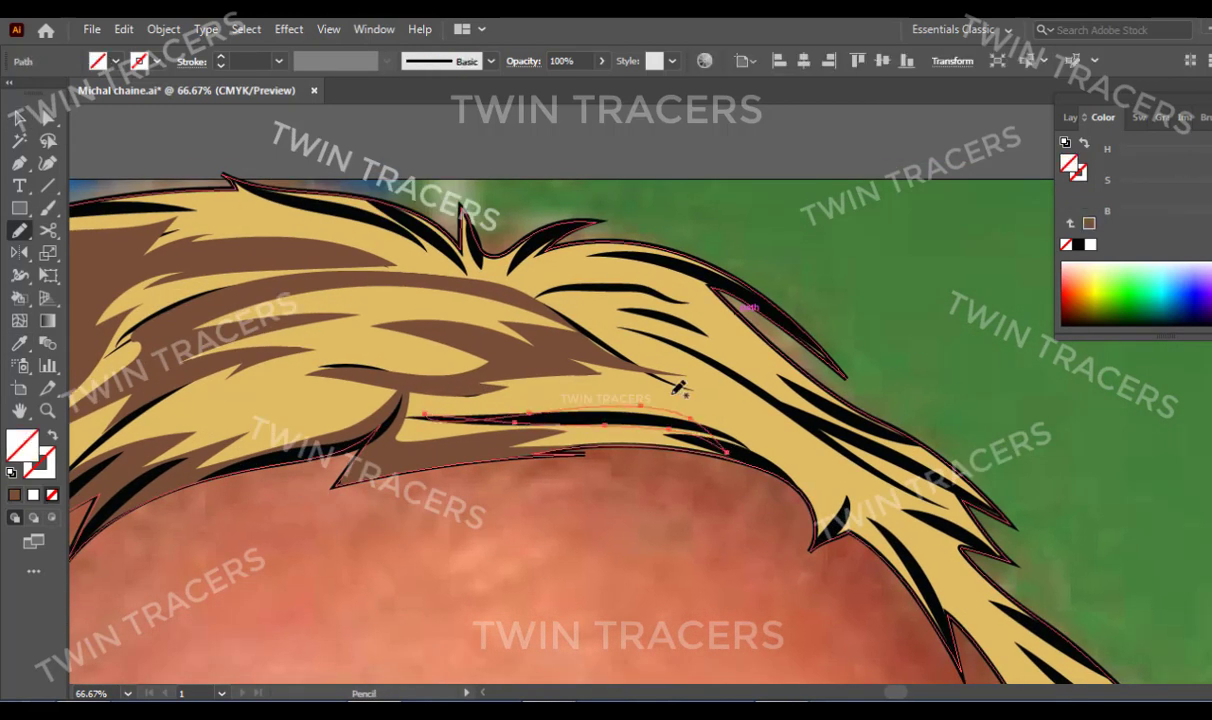
{"action": "left_click_drag", "start_coordinate": [620, 330], "coordinate": [880, 462]}
{"action": "left_click_drag", "start_coordinate": [530, 270], "coordinate": [745, 380]}
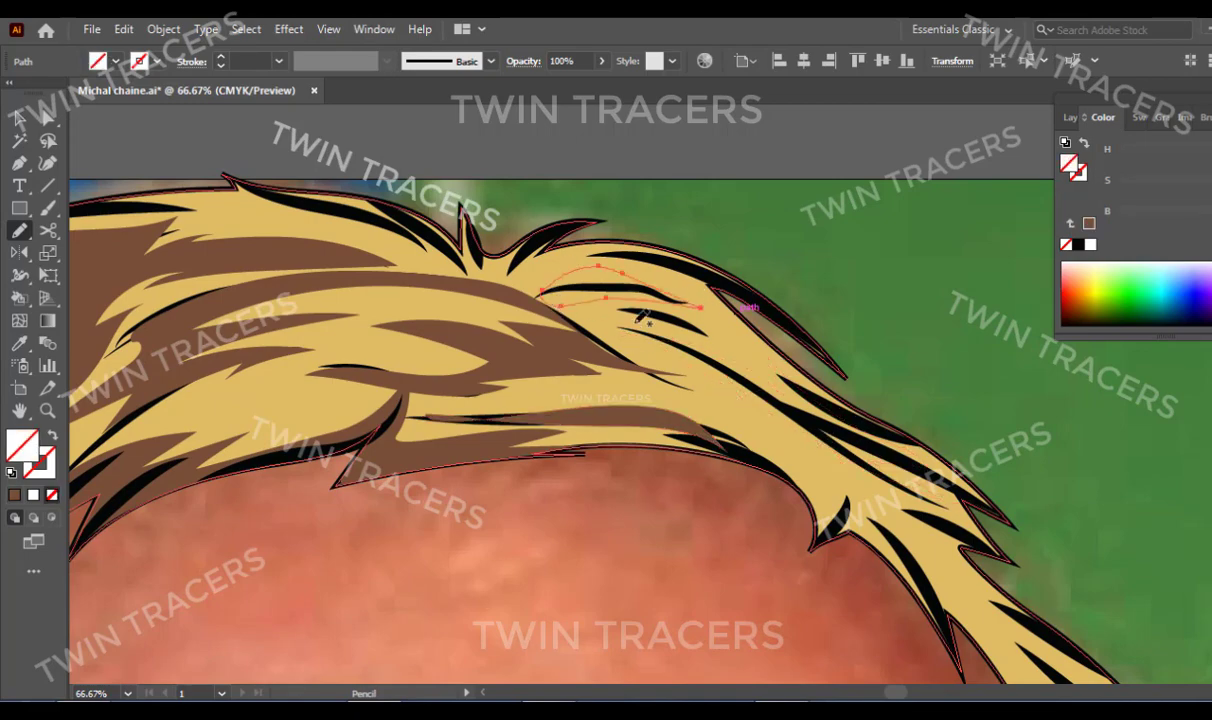
{"action": "key", "text": "v"}
{"action": "left_click", "coordinate": [14, 494]}
{"action": "key", "text": "n"}
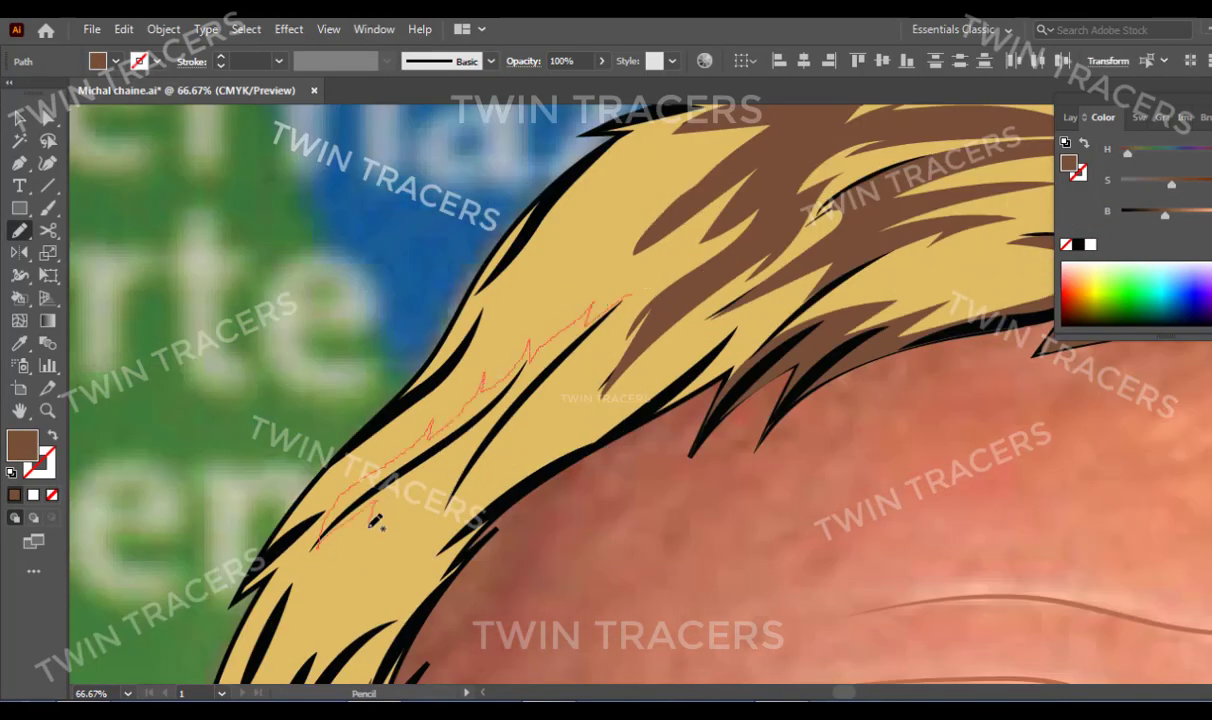
{"action": "scroll", "coordinate": [610, 318], "scroll_direction": "down", "scroll_amount": 3}
Sketch additional shading strokes on the hair's left side.
{"action": "left_click_drag", "start_coordinate": [358, 450], "coordinate": [460, 298]}
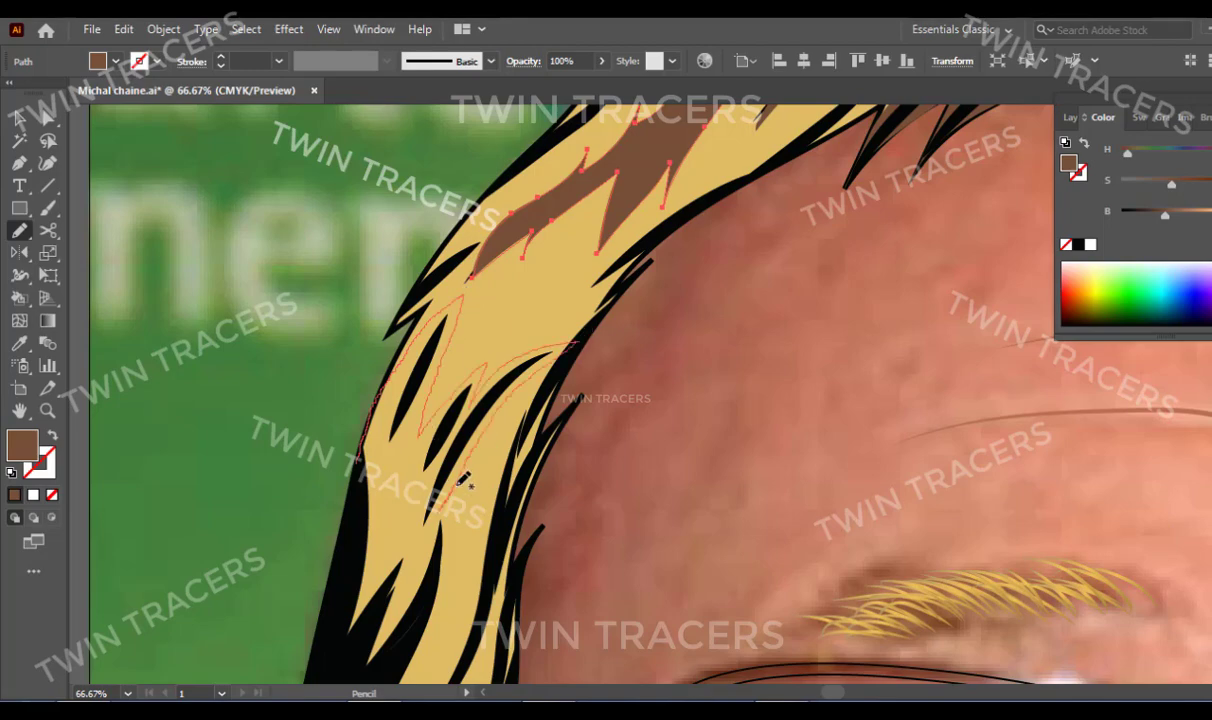
{"action": "scroll", "coordinate": [348, 645], "scroll_direction": "down", "scroll_amount": 3}
{"action": "scroll", "coordinate": [441, 482], "scroll_direction": "down", "scroll_amount": 3}
{"action": "left_click_drag", "start_coordinate": [420, 385], "coordinate": [345, 570]}
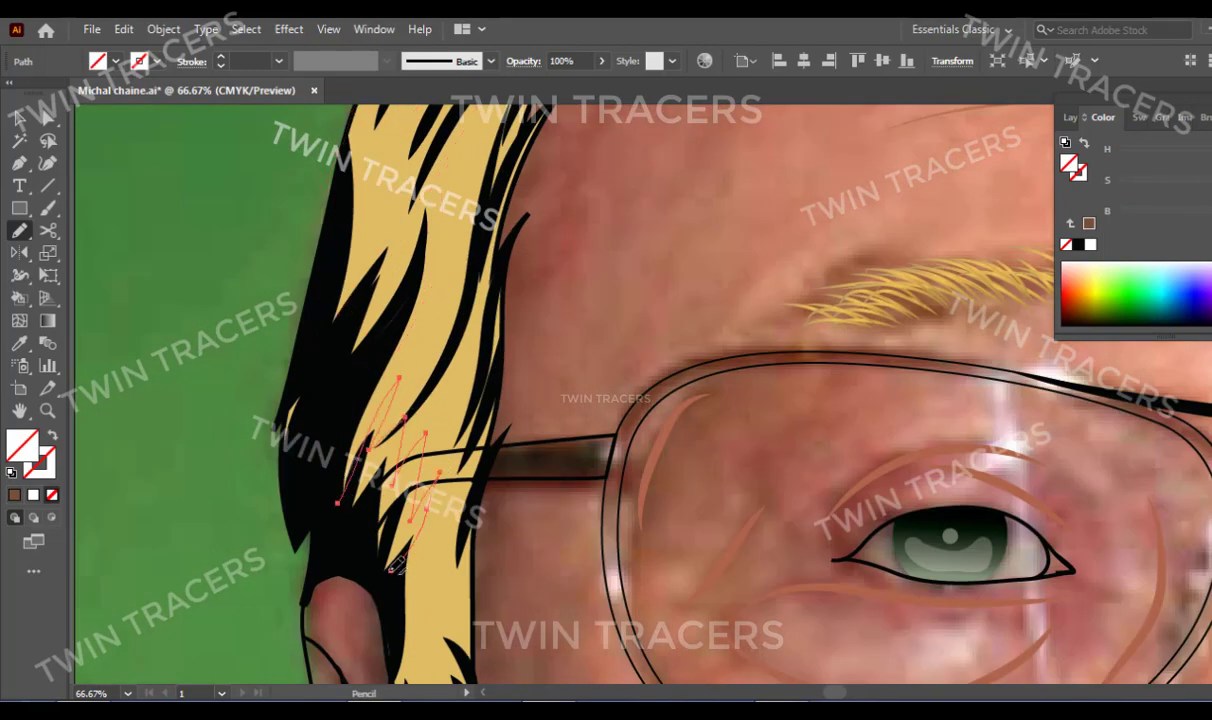
{"action": "key", "text": "v"}
{"action": "scroll", "coordinate": [418, 255], "scroll_direction": "up", "scroll_amount": 3}
{"action": "scroll", "coordinate": [600, 350], "scroll_direction": "up", "scroll_amount": 3}
Select all the hair shading shapes, eyedrop a brown fill and send them to the back.
{"action": "scroll", "coordinate": [803, 428], "scroll_direction": "down", "scroll_amount": 3, "text": "alt"}
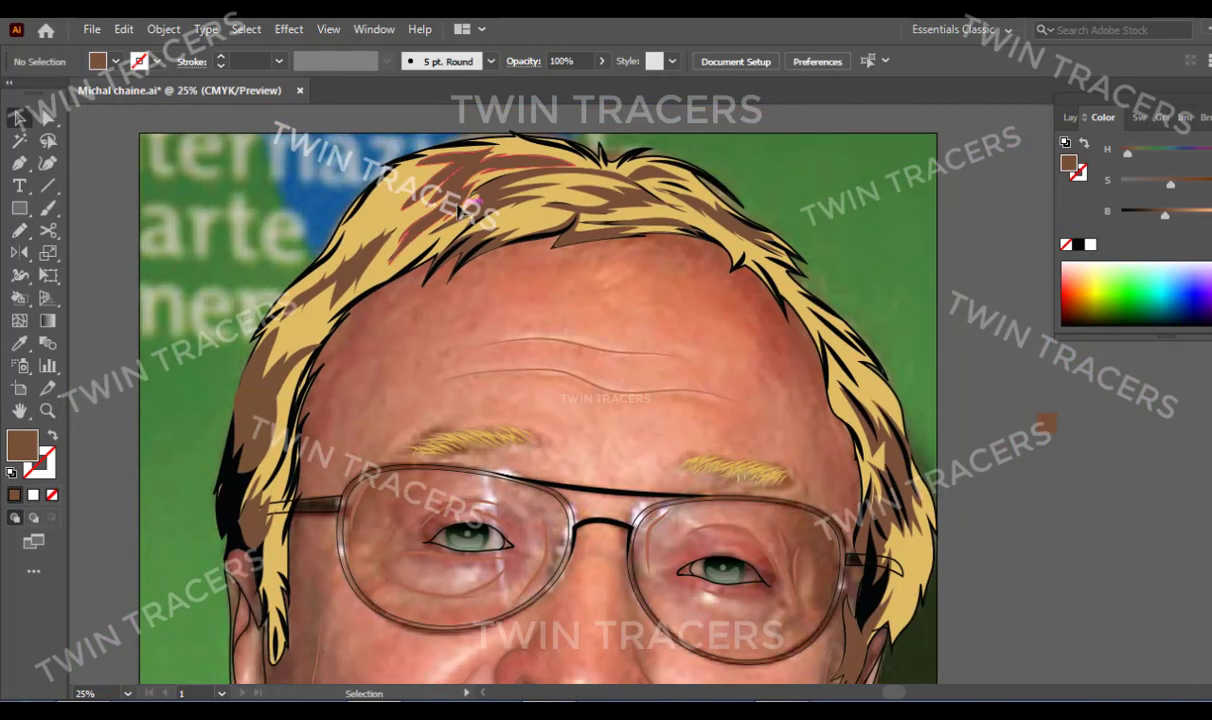
{"action": "left_click", "coordinate": [538, 250]}
{"action": "left_click", "coordinate": [280, 400]}
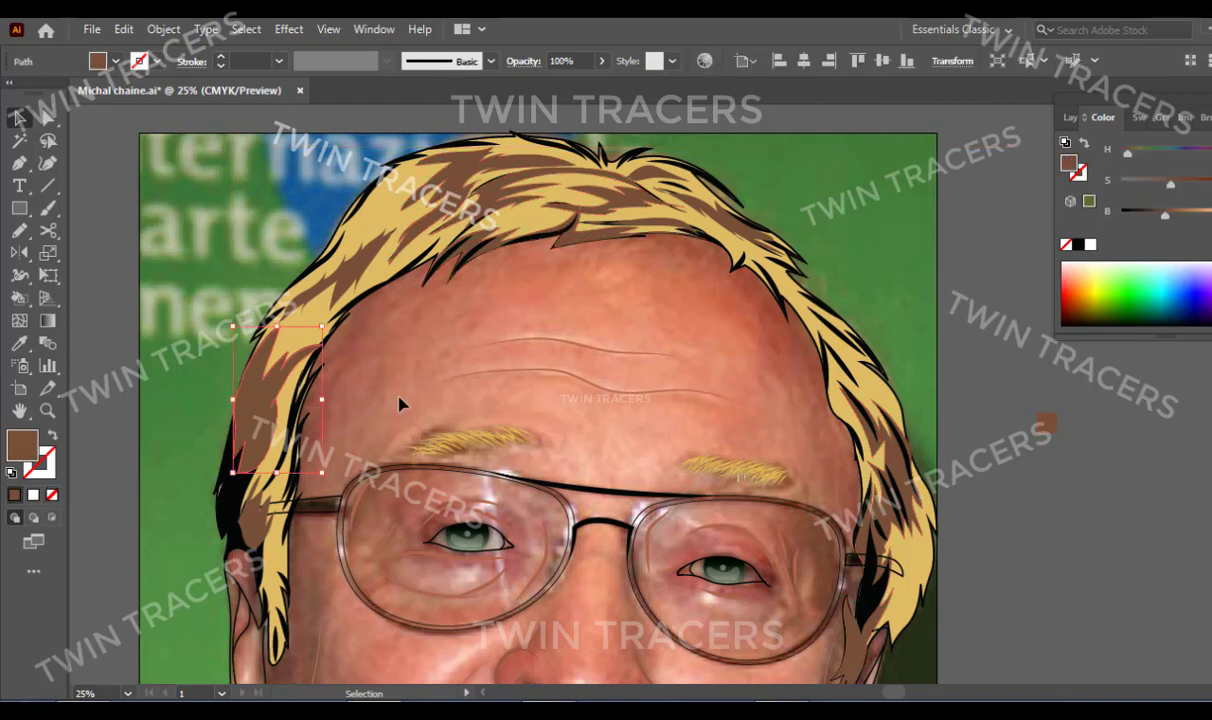
{"action": "left_click", "coordinate": [680, 225], "text": "shift"}
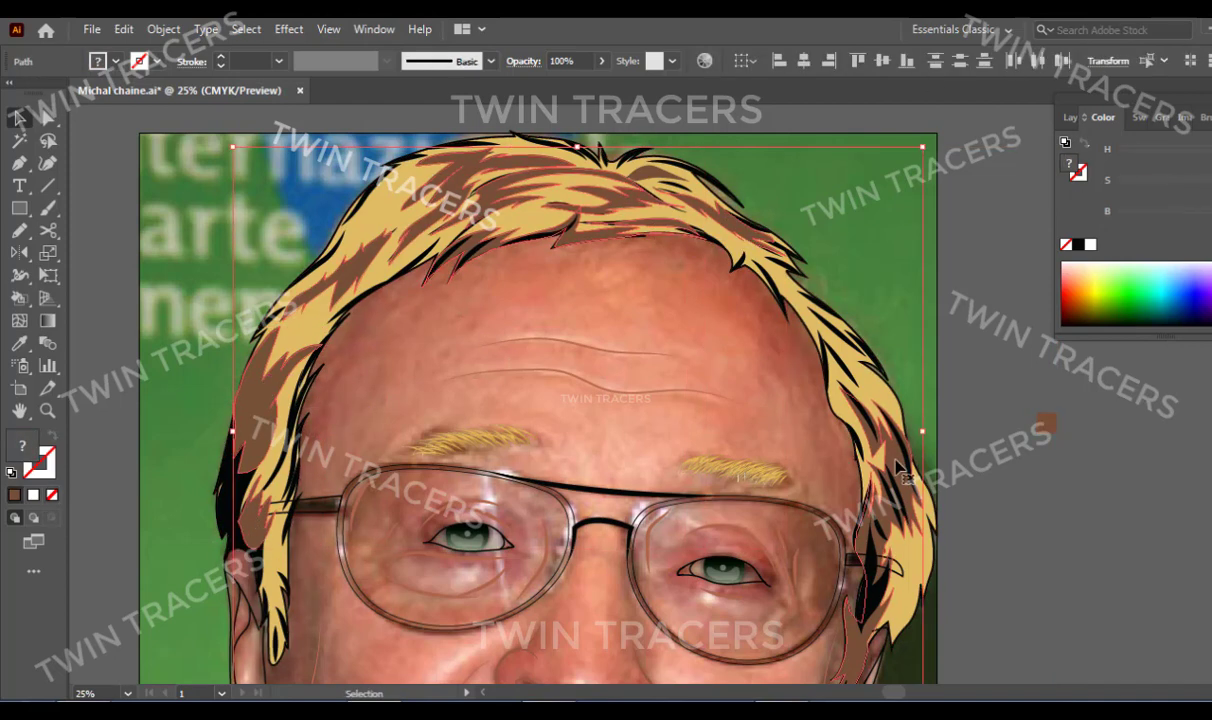
{"action": "key", "text": "i"}
{"action": "left_click", "coordinate": [1045, 425]}
{"action": "key", "text": "v"}
{"action": "right_click", "coordinate": [481, 235]}
{"action": "left_click", "coordinate": [760, 549]}
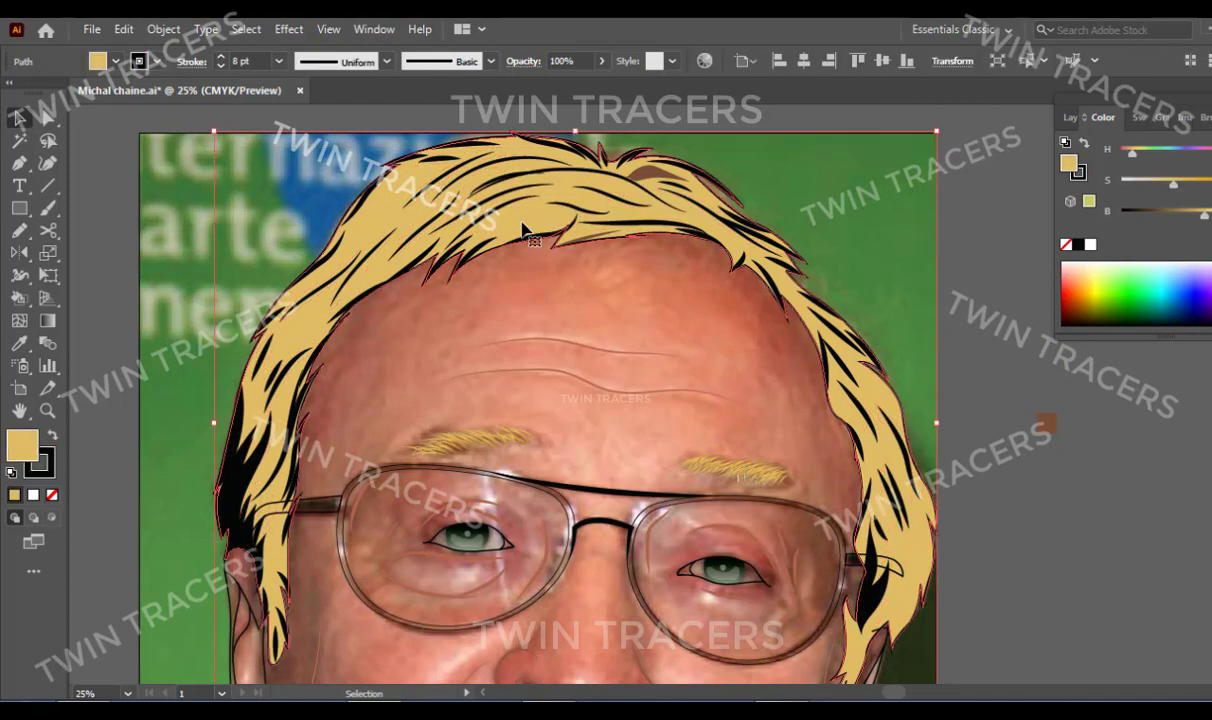
Fit the artboard in the window and hide Layer 1 with the reference photo.
{"action": "key", "text": "ctrl+minus"}
{"action": "key", "text": "ctrl+minus"}
{"action": "key", "text": "ctrl+minus"}
{"action": "key", "text": "ctrl+plus"}
{"action": "key", "text": "ctrl+plus"}
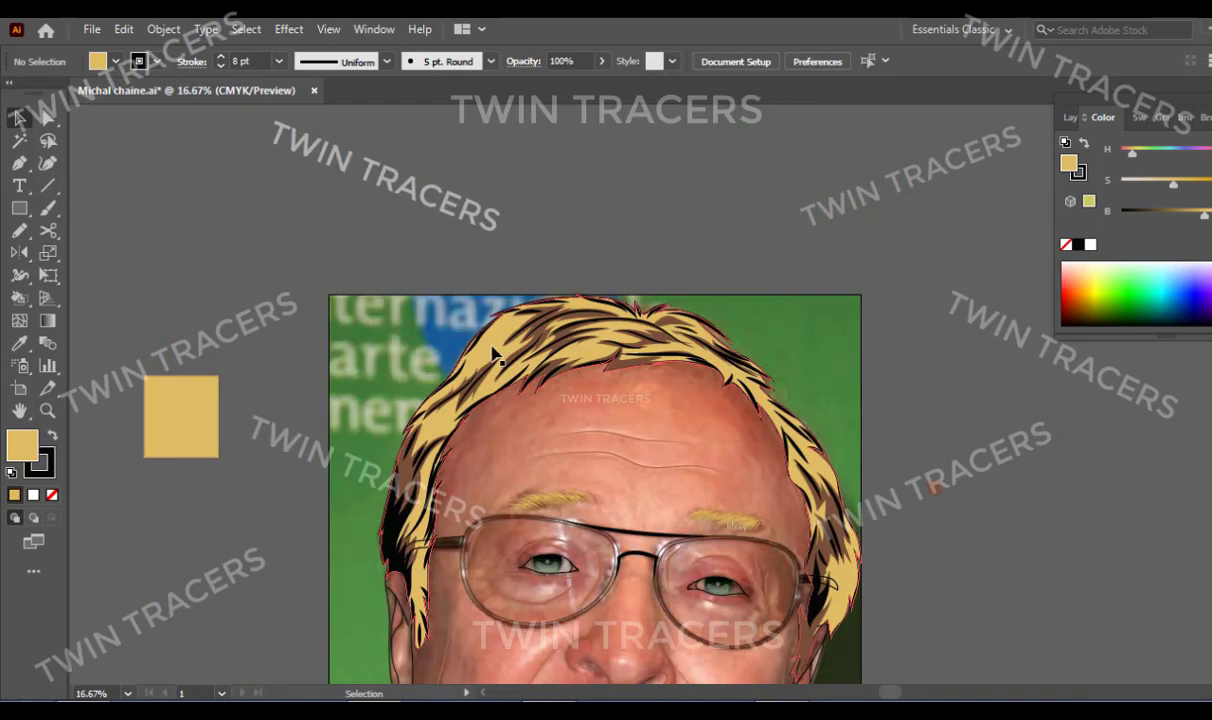
{"action": "key", "text": "ctrl+shift+a"}
{"action": "left_click", "coordinate": [127, 693]}
{"action": "left_click", "coordinate": [150, 655]}
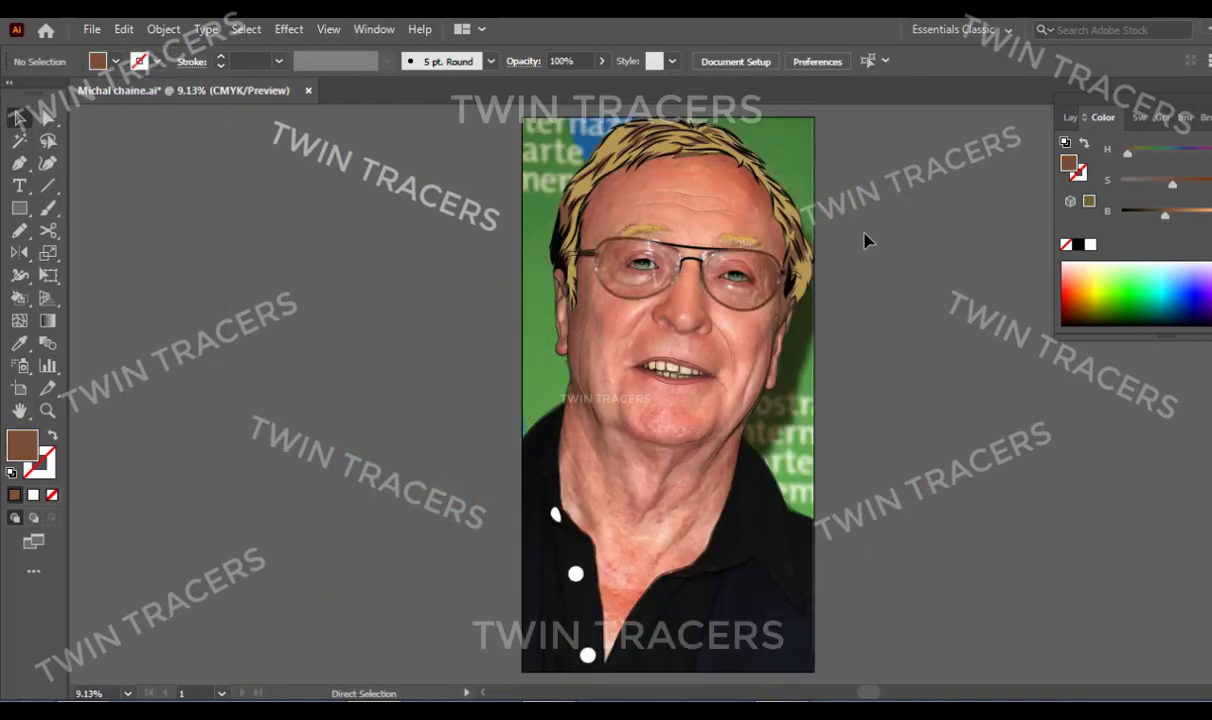
{"action": "left_click", "coordinate": [440, 183]}
{"action": "key", "text": "Delete"}
{"action": "left_click", "coordinate": [1070, 117]}
{"action": "left_click", "coordinate": [1069, 304]}
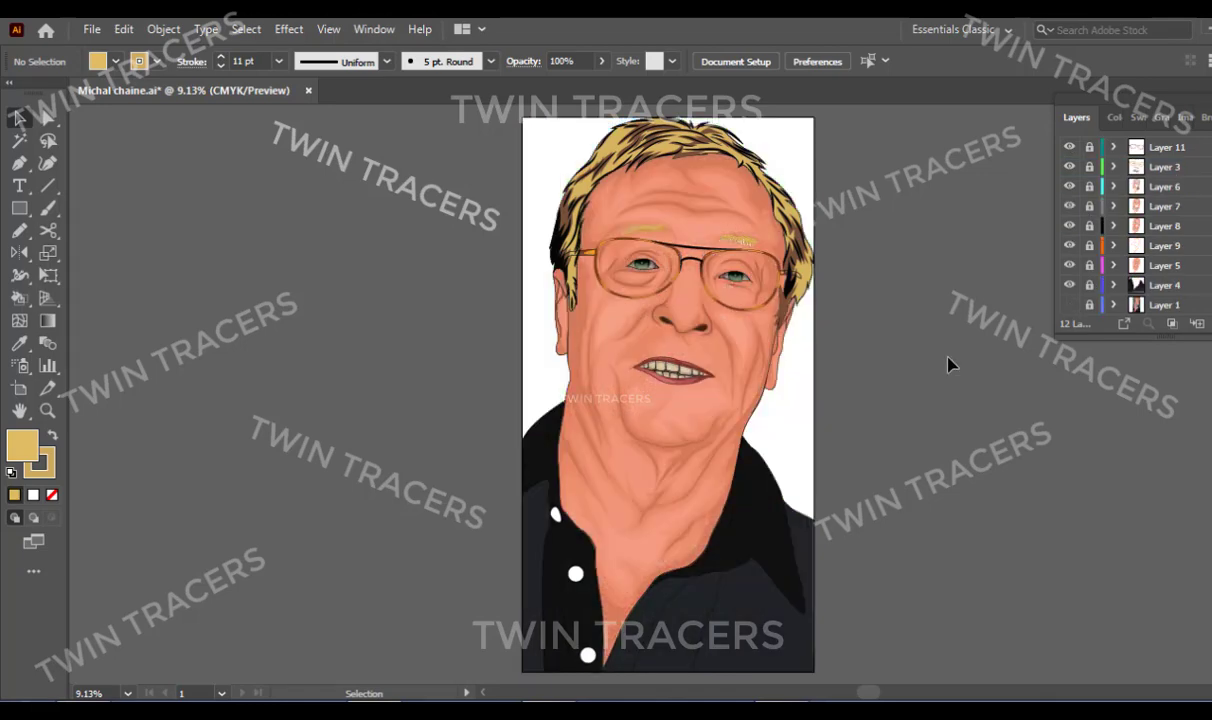
{"action": "key", "text": "ctrl+plus"}
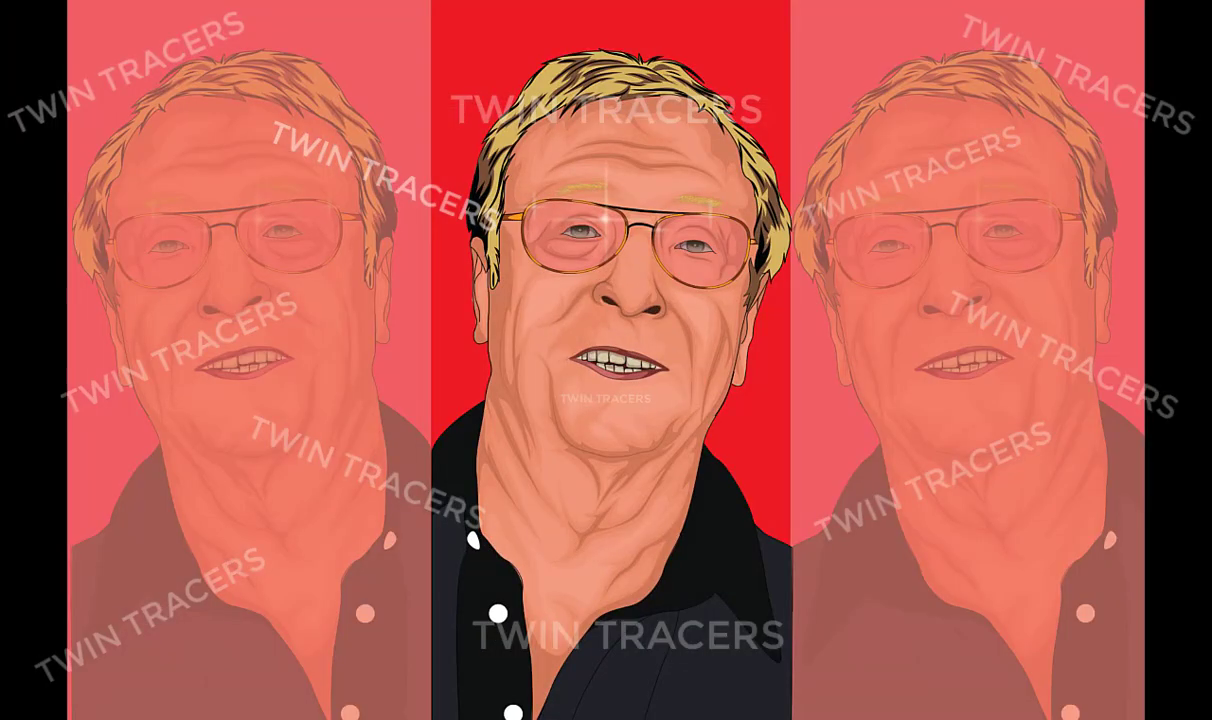